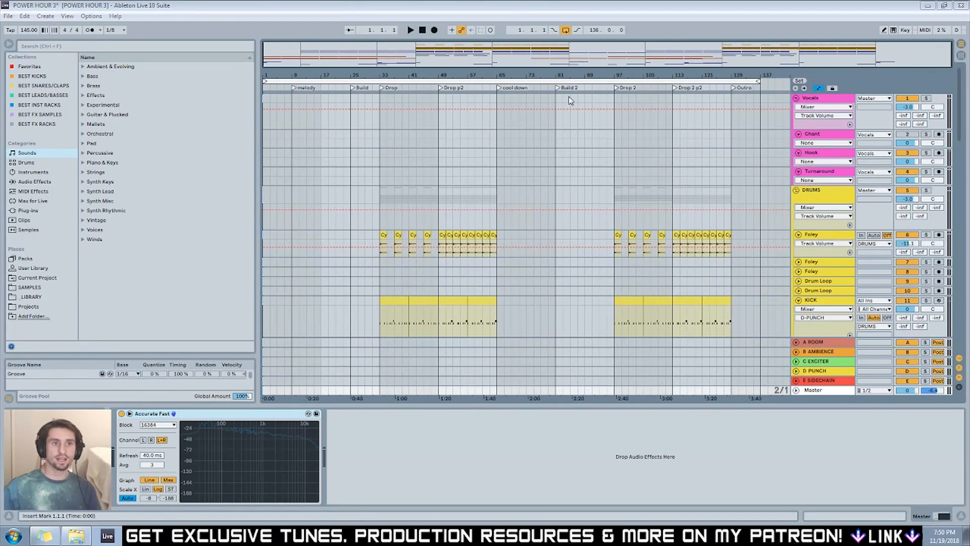
mouse_move(375, 76)
mouse_down()
mouse_move(375, 91)
mouse_move(375, 75)
mouse_up()
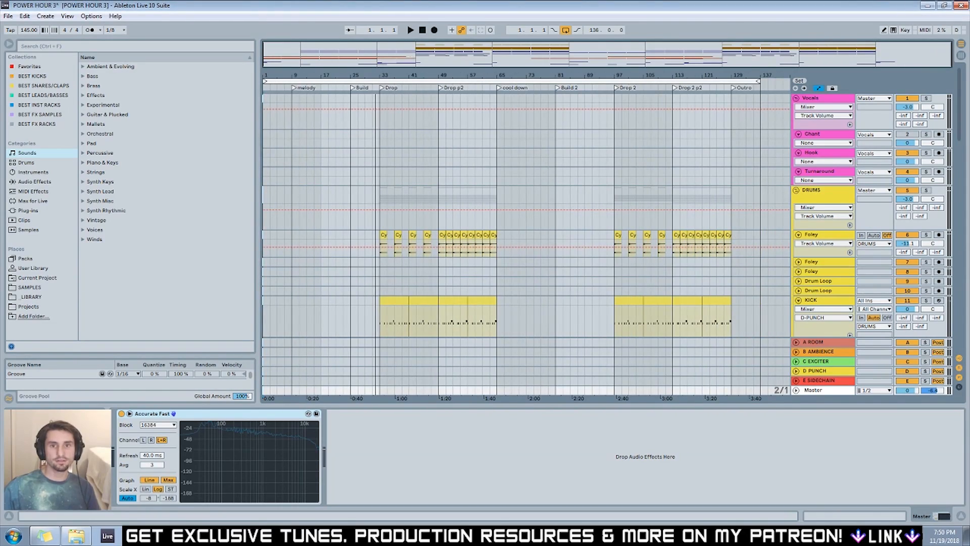
drag(963, 82, 940, 59)
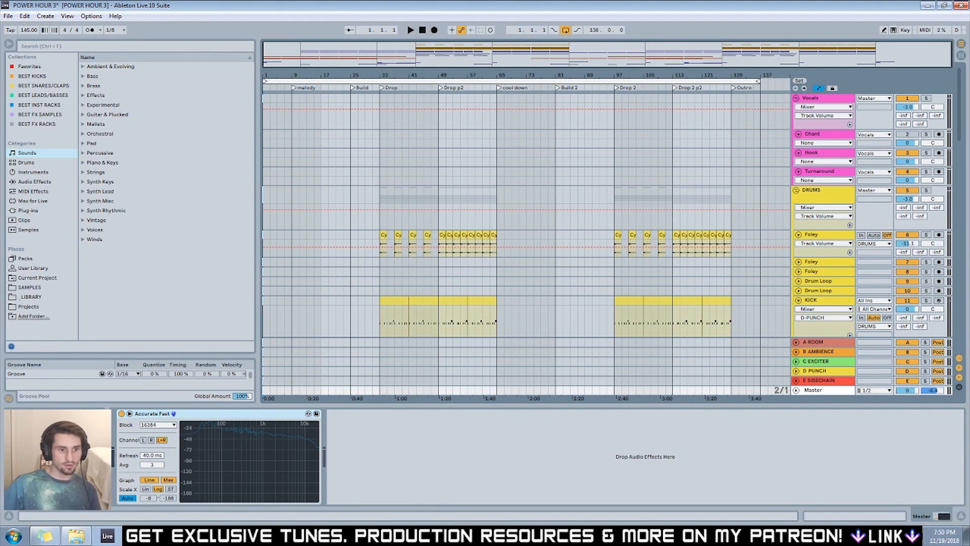
Switch to the Arrangement Fixes notes in Notepad, place them beside the arrangement and play the song from the start.
key(alt+Tab)
drag(435, 50, 743, 141)
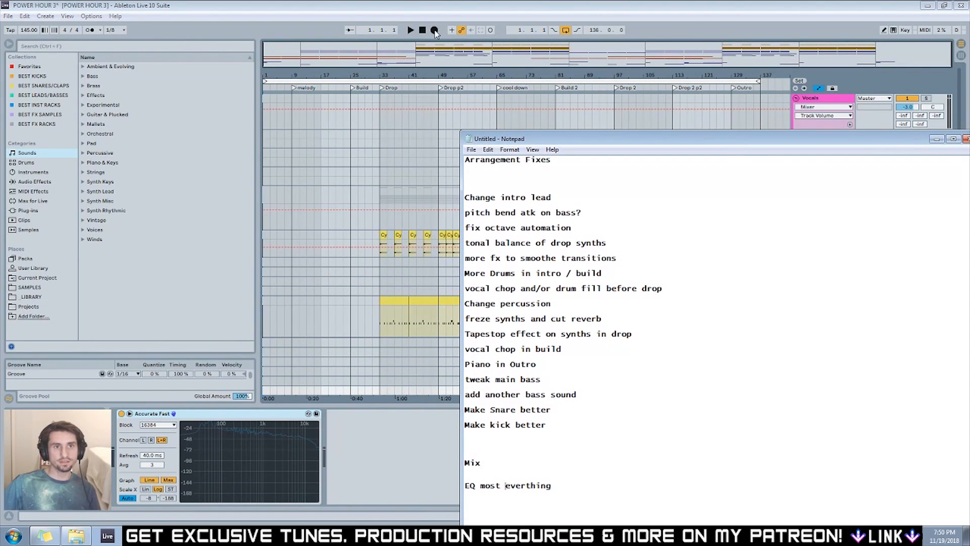
click(423, 33)
click(410, 29)
key(alt+Tab)
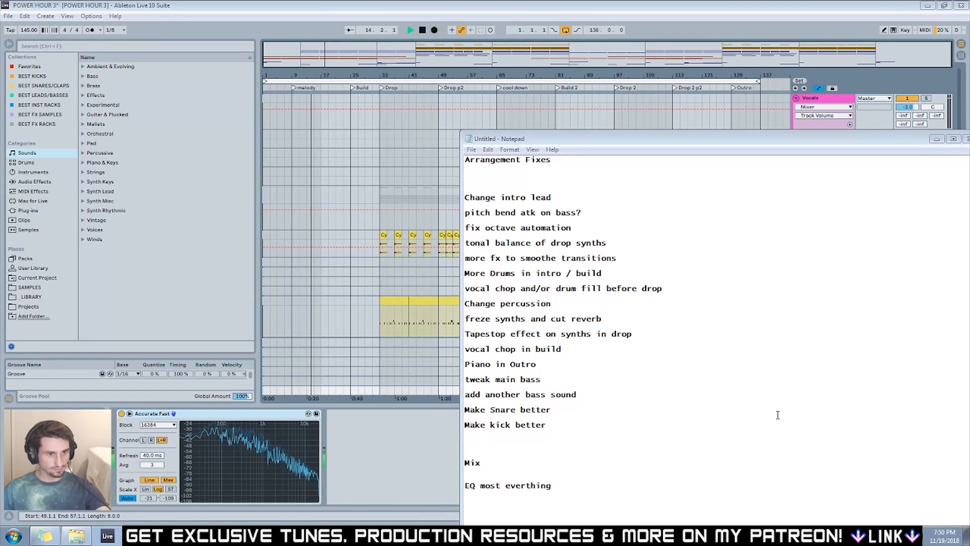
drag(623, 139, 483, 83)
drag(565, 84, 848, 92)
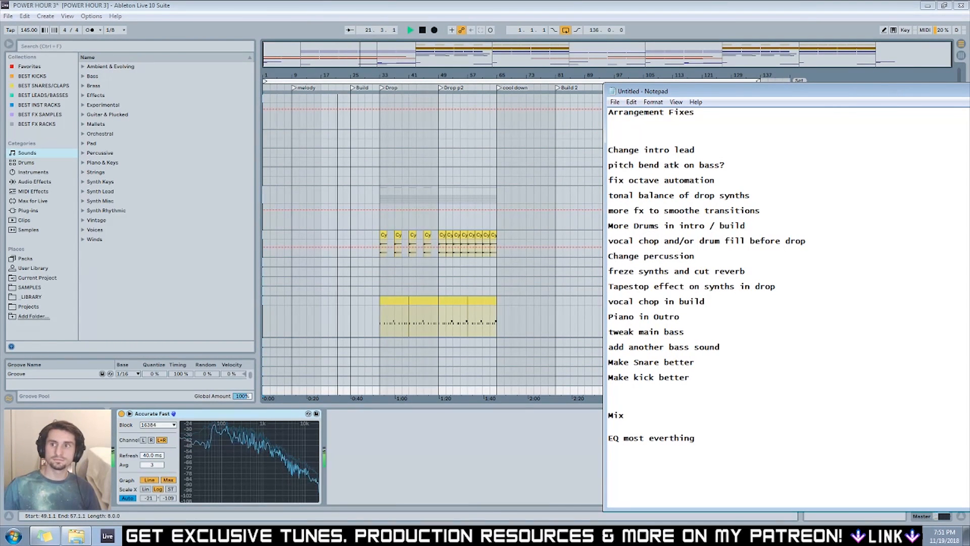
Return to Ableton Live, examine the arrangement's tracks from the drums to the effects during playback, and stop the song.
key(alt+Tab)
click(598, 191)
scroll(571, 215, down, 5)
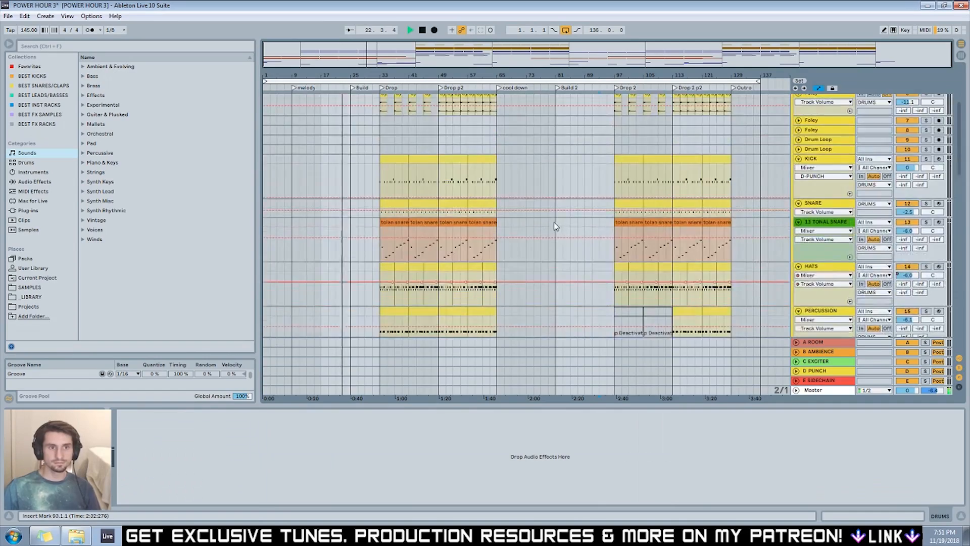
scroll(555, 225, down, 10)
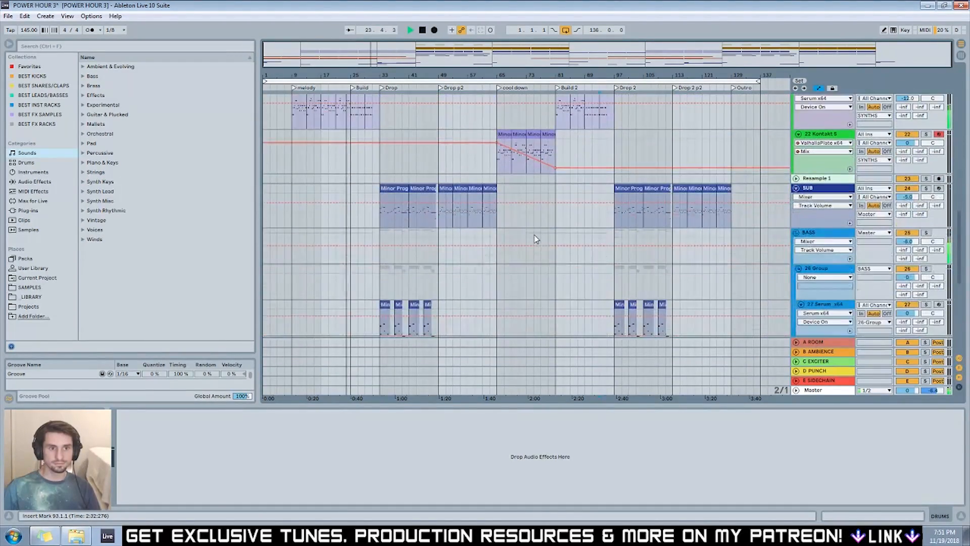
scroll(535, 238, down, 6)
scroll(534, 235, down, 4)
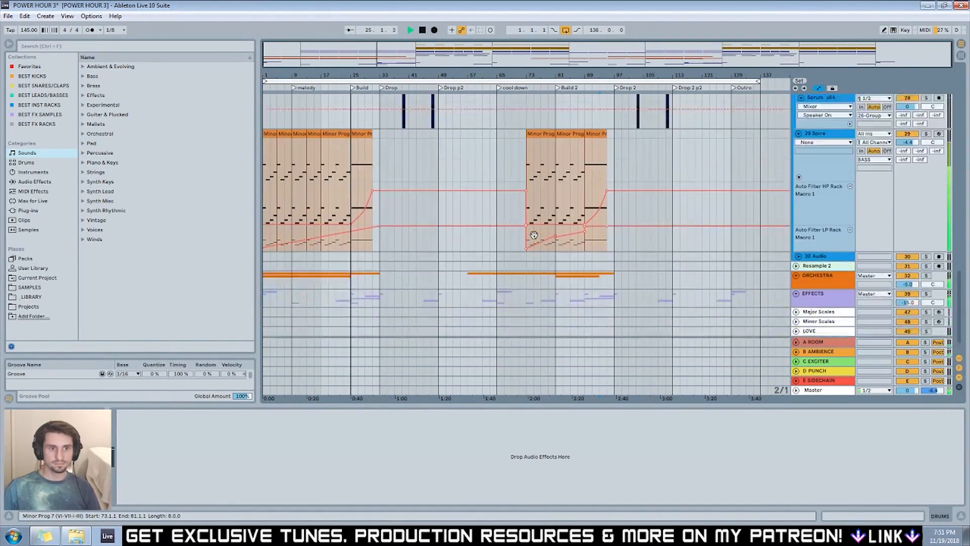
scroll(534, 236, down, 2)
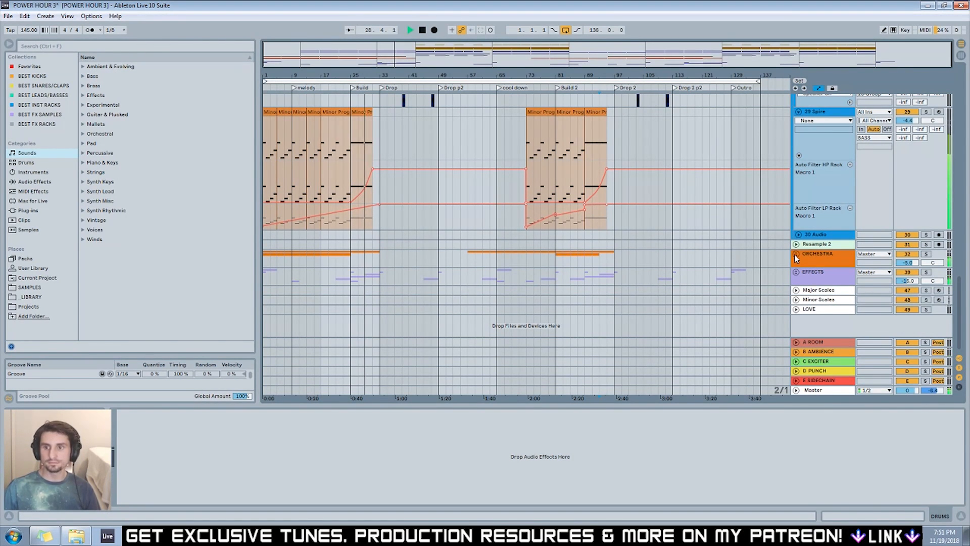
scroll(539, 239, up, 4)
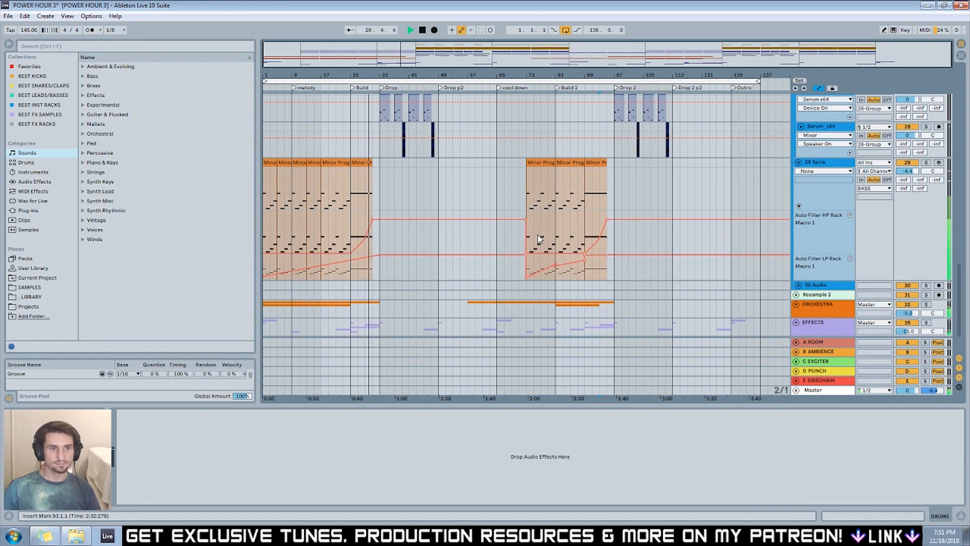
scroll(535, 235, up, 10)
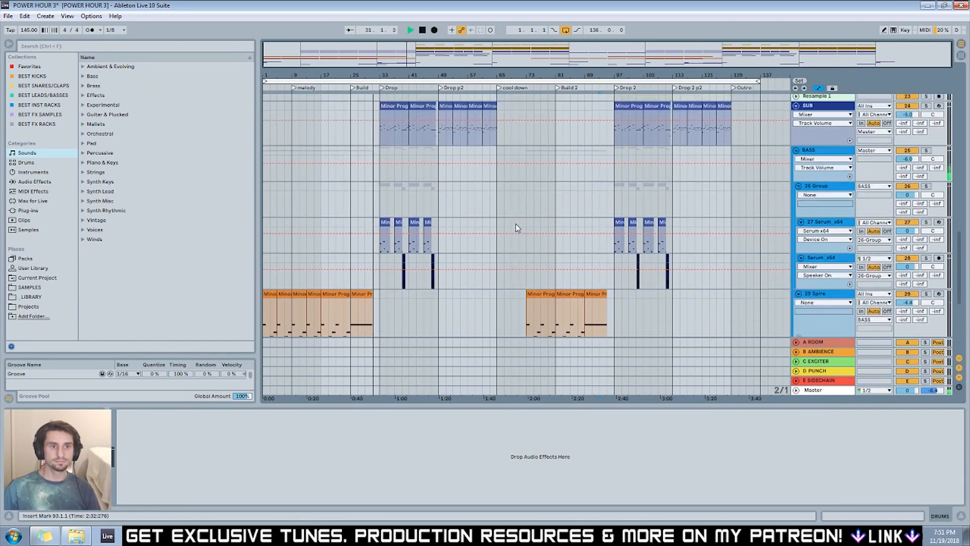
scroll(531, 189, up, 6)
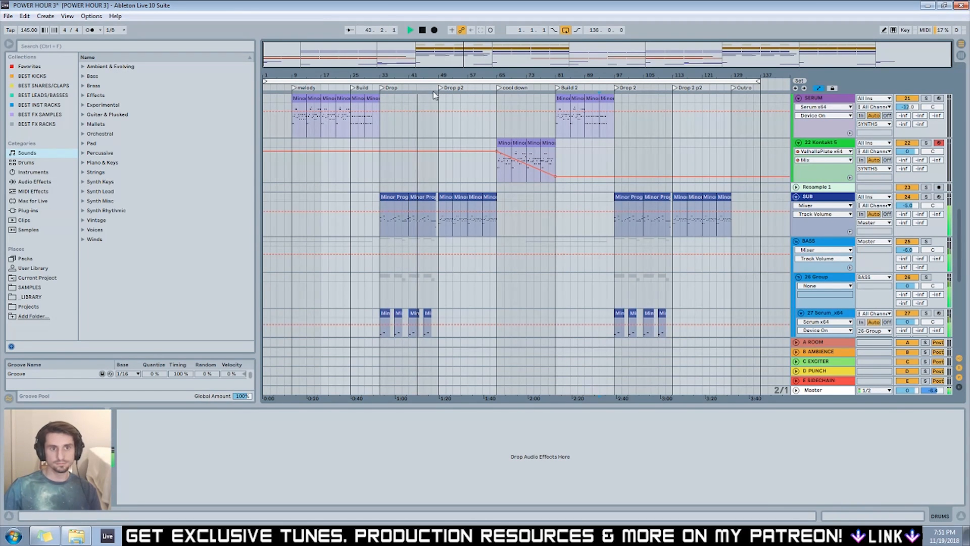
click(423, 30)
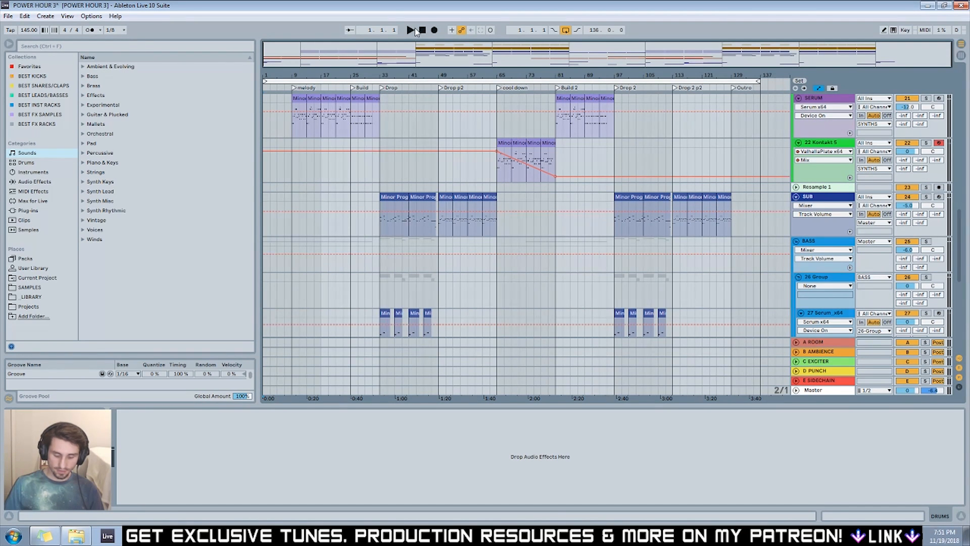
Switch to Notepad and review the arrangement fixes from "Change intro lead" to "Make kick better".
key(alt+Tab)
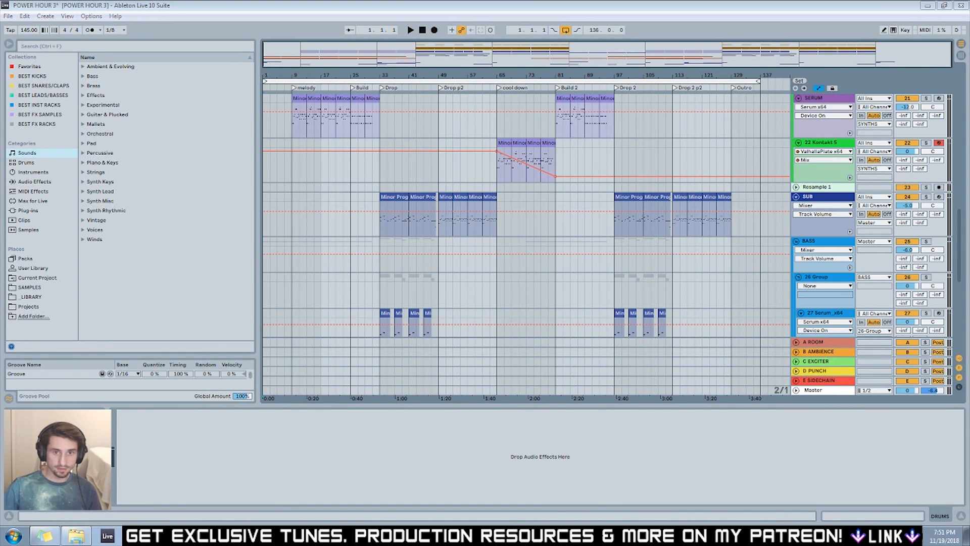
drag(715, 95, 683, 77)
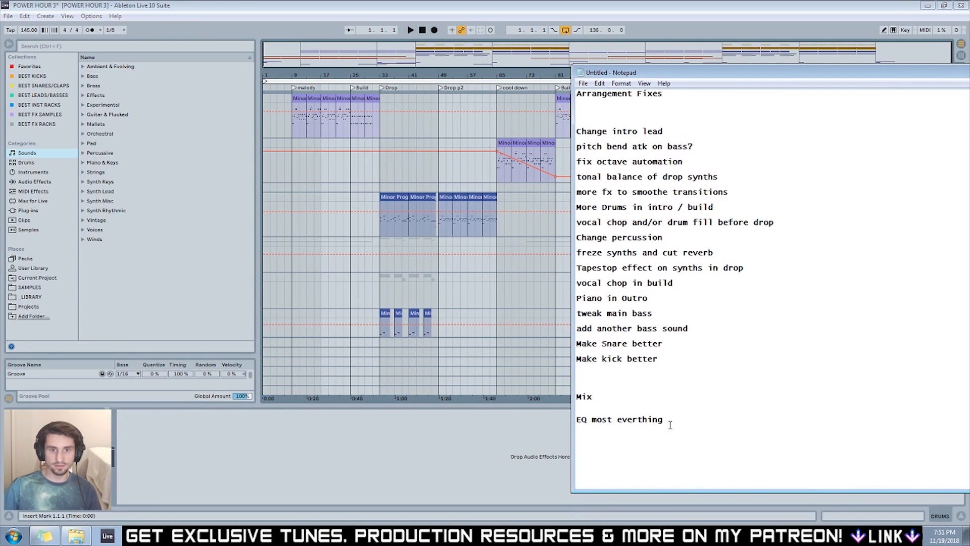
drag(680, 364, 697, 126)
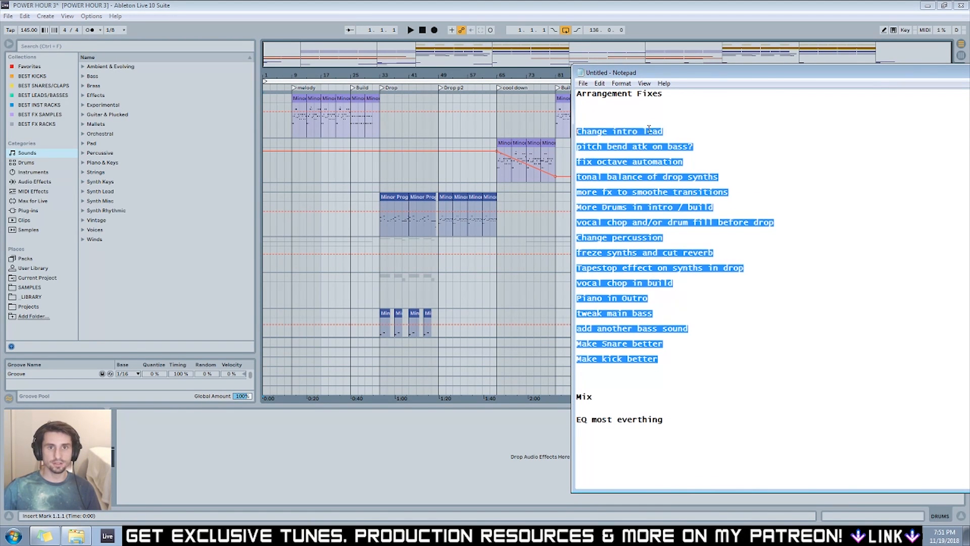
click(673, 132)
drag(679, 73, 771, 70)
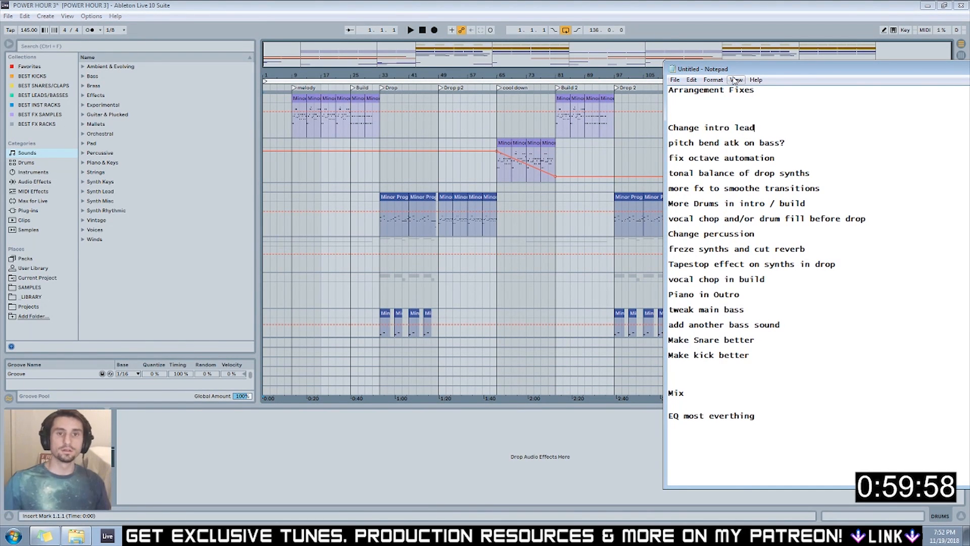
drag(736, 69, 660, 69)
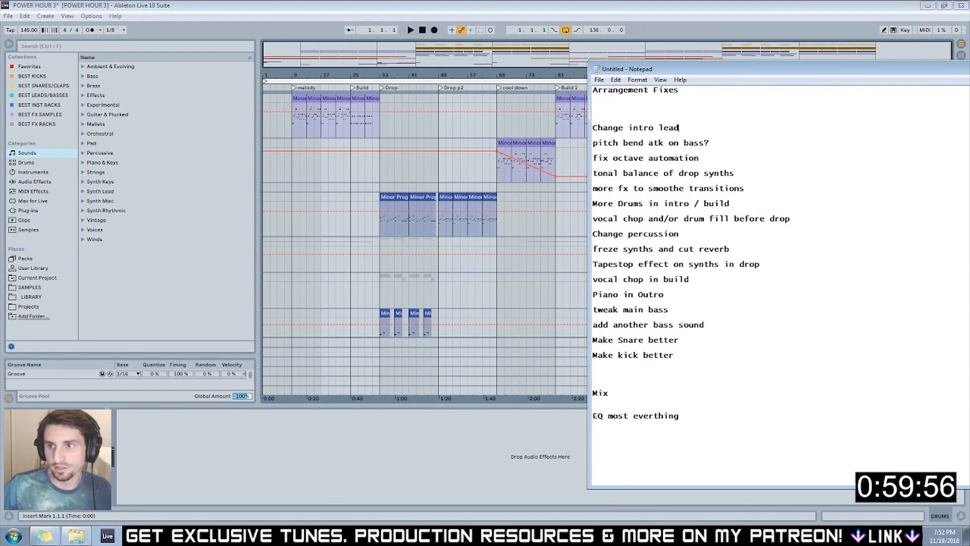
Back in Ableton Live, solo the upper RAZOR synth track and listen to it from the melody marker.
click(329, 214)
scroll(344, 130, up, 5)
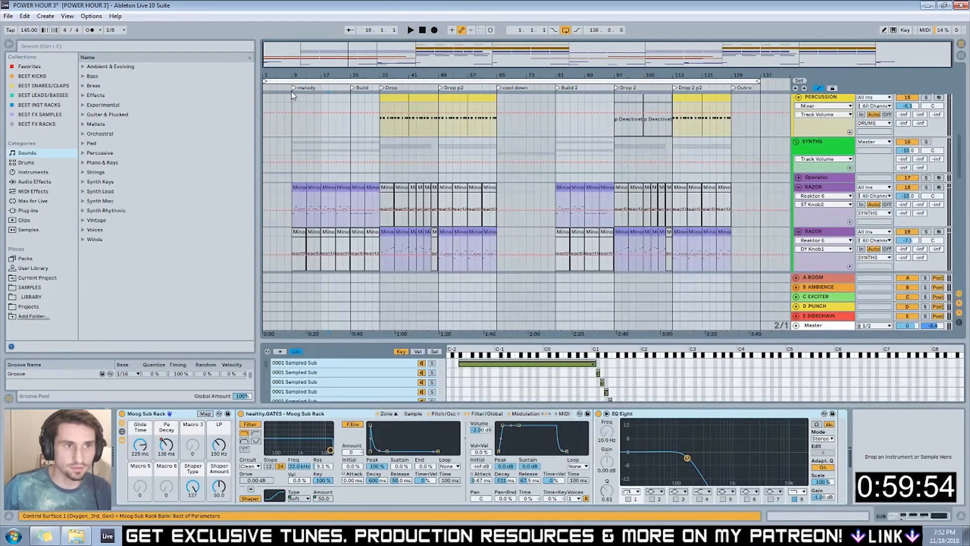
click(814, 187)
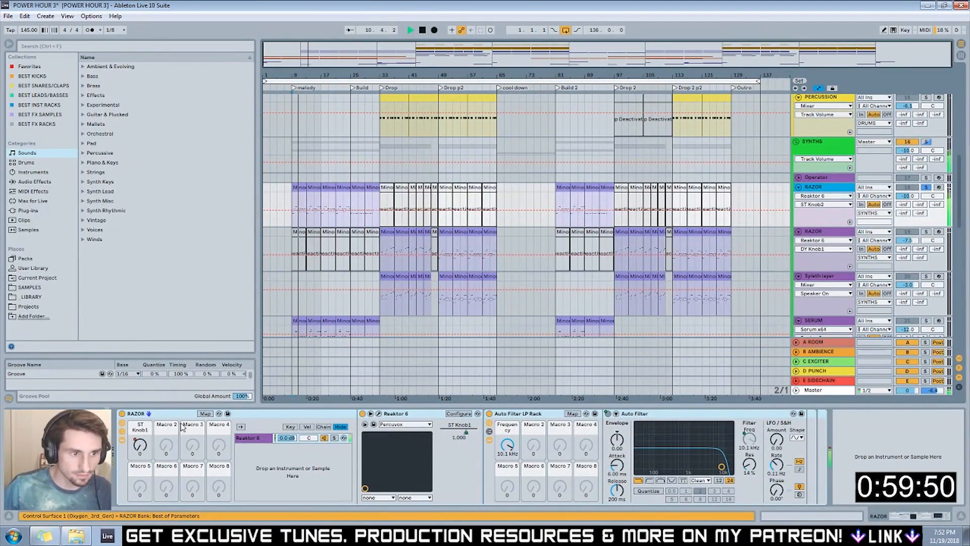
key(space)
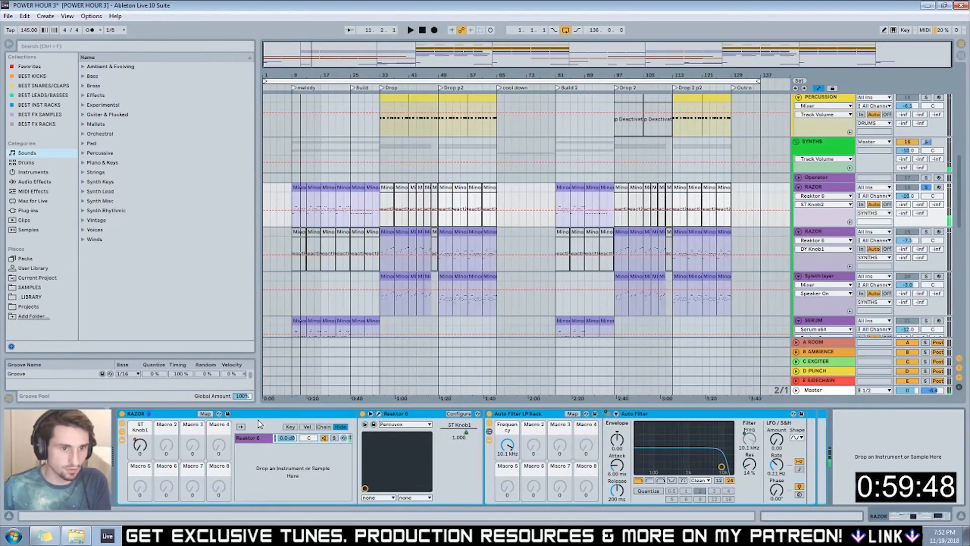
Delete the upper RAZOR track's devices, search the browser for "twin 2" and load FabFilter Twin 2 in their place.
click(253, 414)
key(Delete)
click(76, 46)
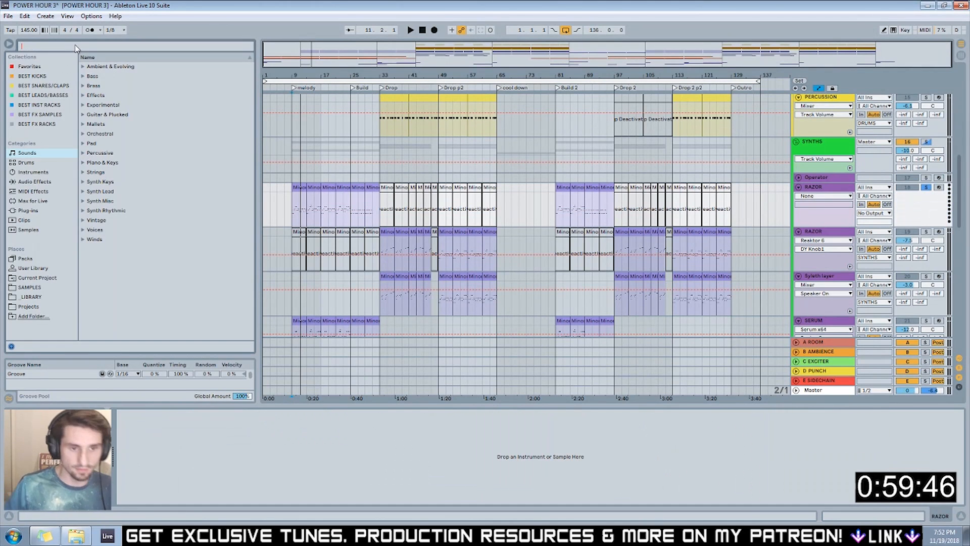
text(twin 2)
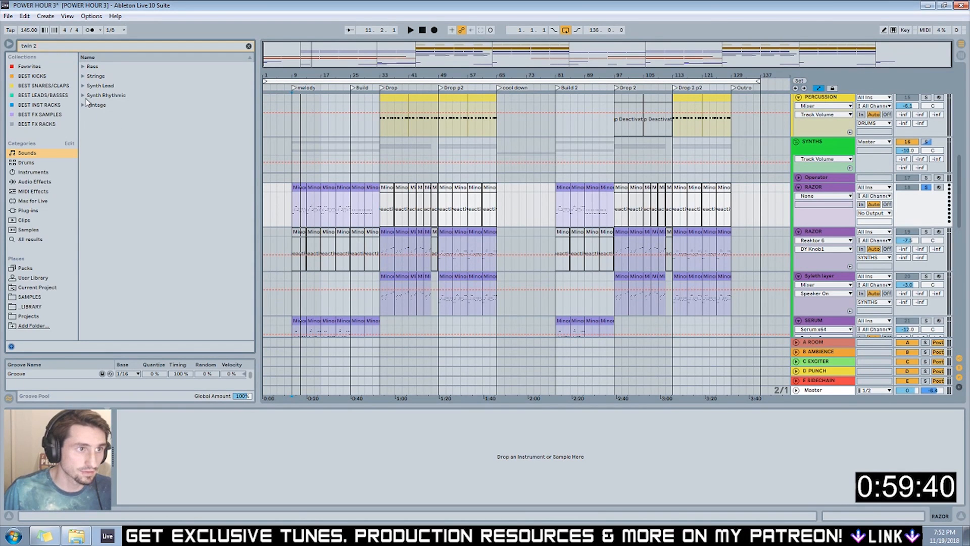
click(33, 241)
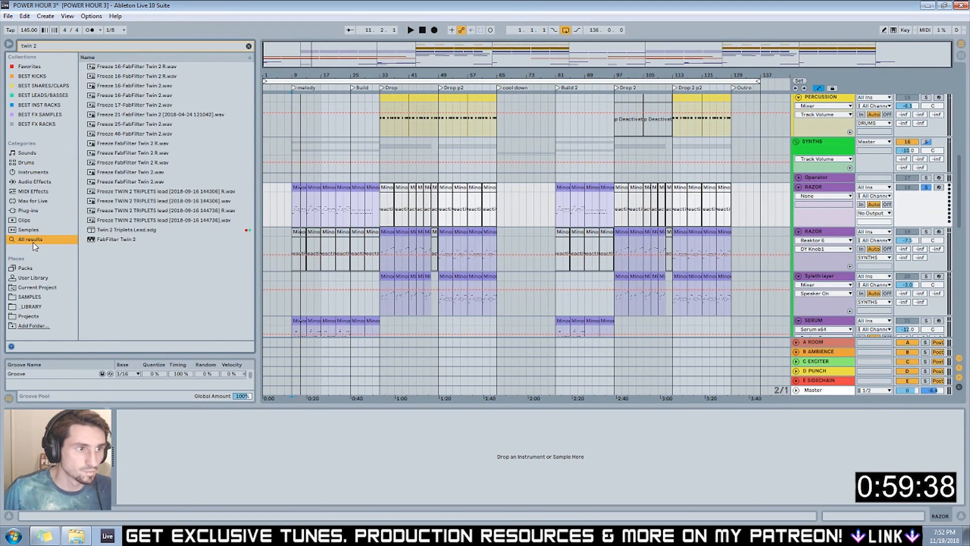
click(101, 240)
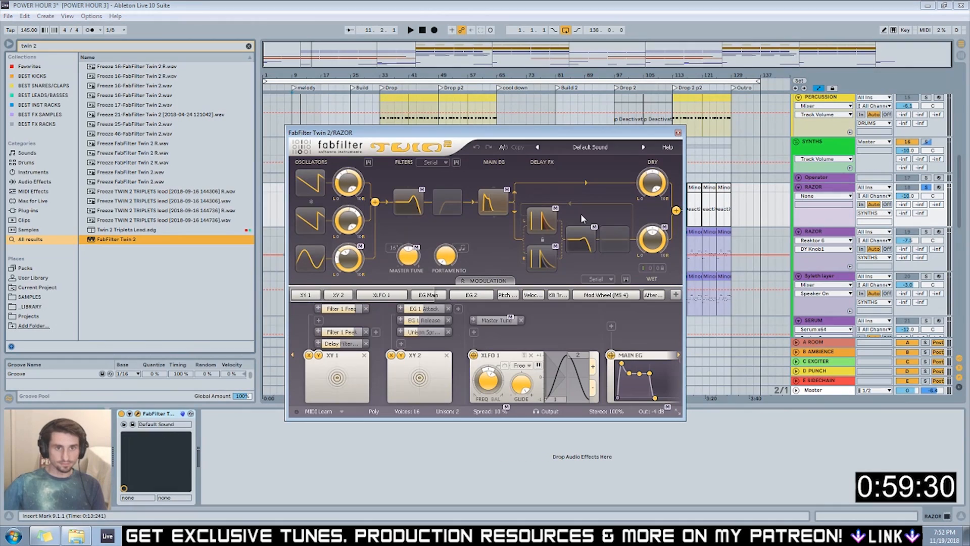
Load the First Strike O preset from Twin 2's Keys category and play the melody with it.
click(575, 149)
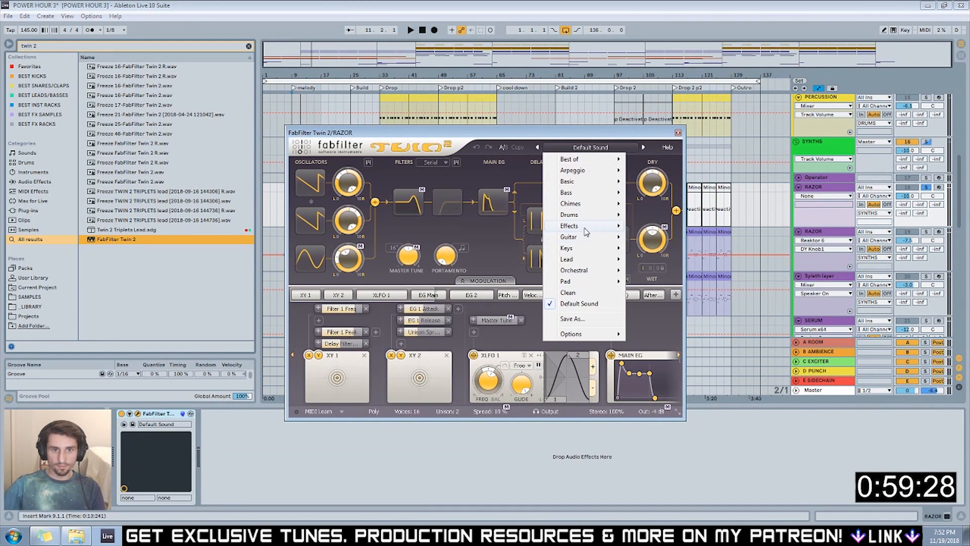
mouse_move(596, 249)
mouse_move(655, 261)
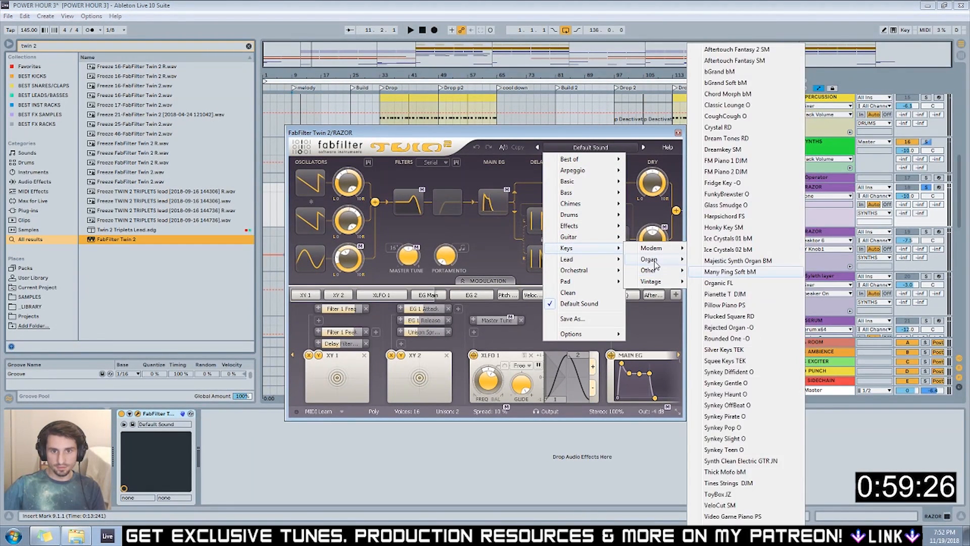
click(751, 252)
key(space)
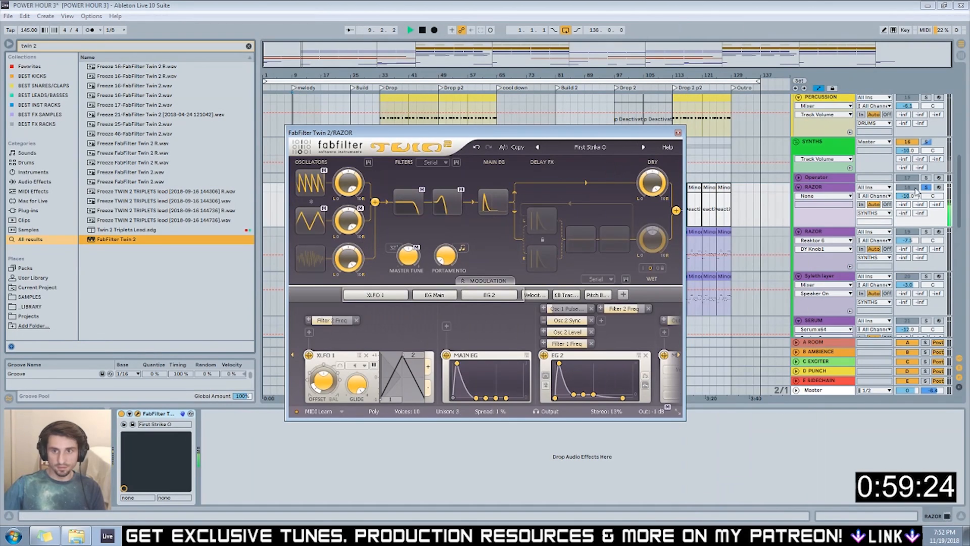
Compare the Twin 2 lead in the full mix and alone by turning the track's solo off and on again.
drag(344, 133, 296, 219)
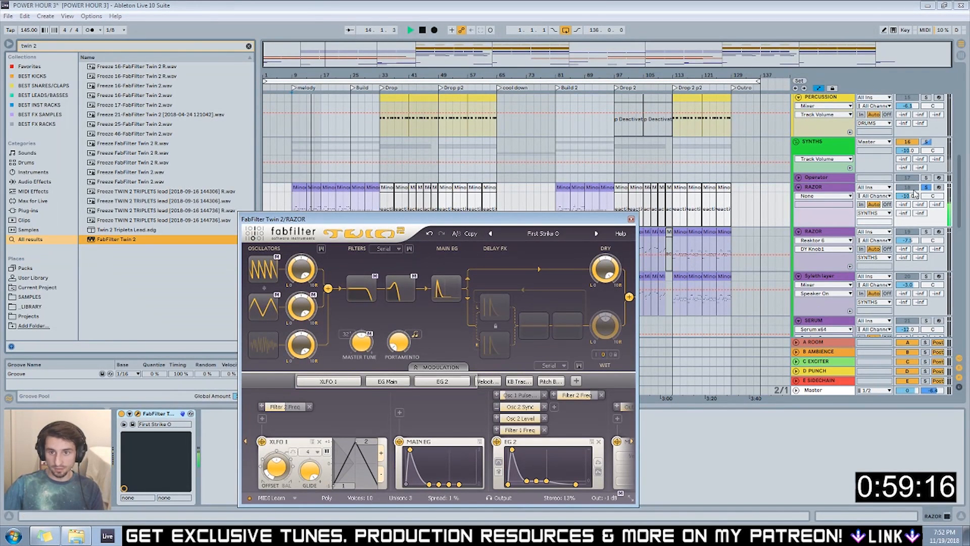
click(926, 187)
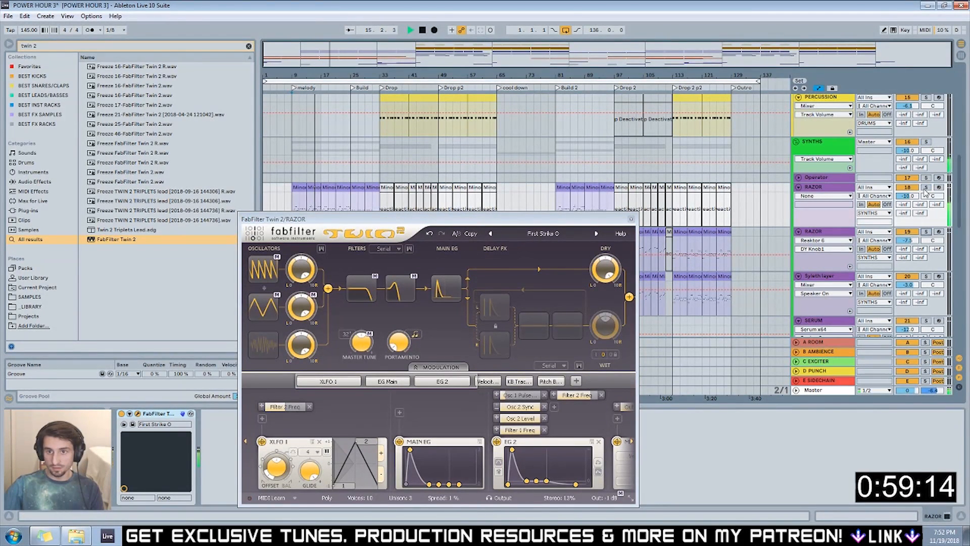
click(926, 187)
Advance Twin 2 to the Gilded -O preset, listen to it and close the plug-in window.
drag(564, 219, 633, 205)
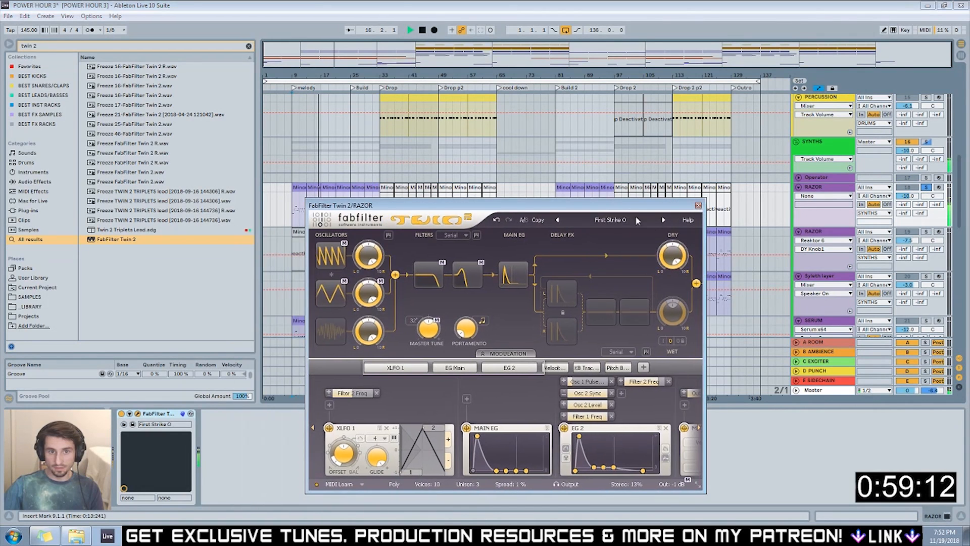
click(661, 220)
click(664, 221)
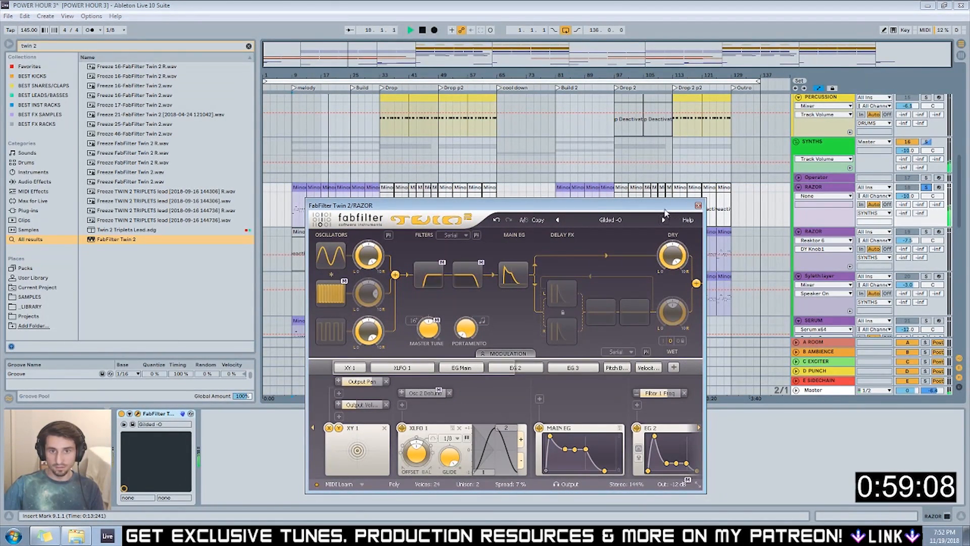
drag(665, 211, 648, 264)
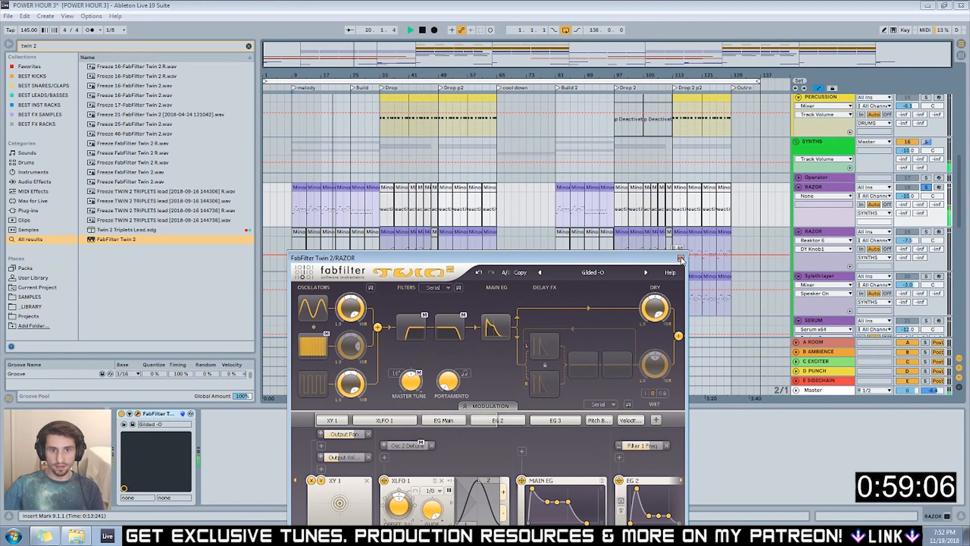
click(681, 259)
Stop playback and duplicate the upper RAZOR track that holds FabFilter Twin 2.
click(818, 190)
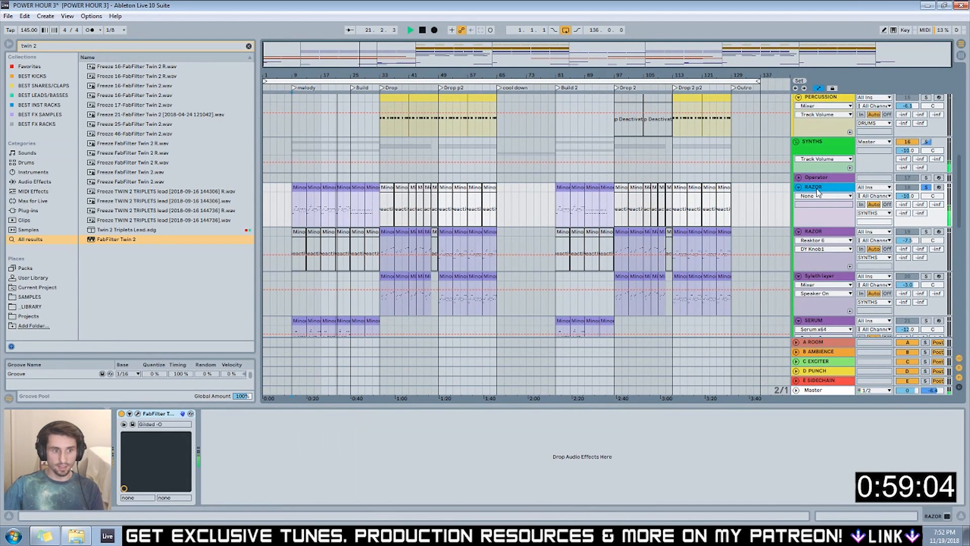
scroll(820, 156, down, 4)
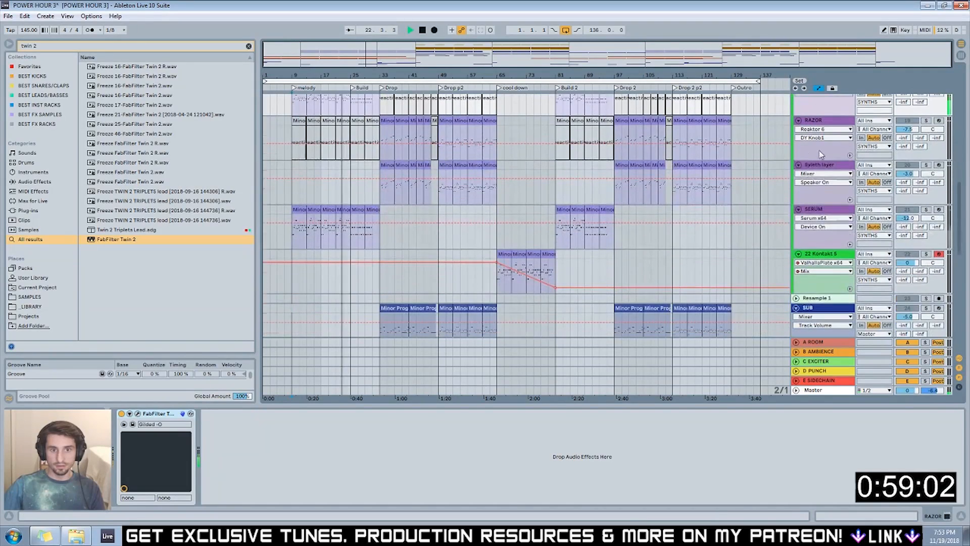
scroll(820, 152, up, 2)
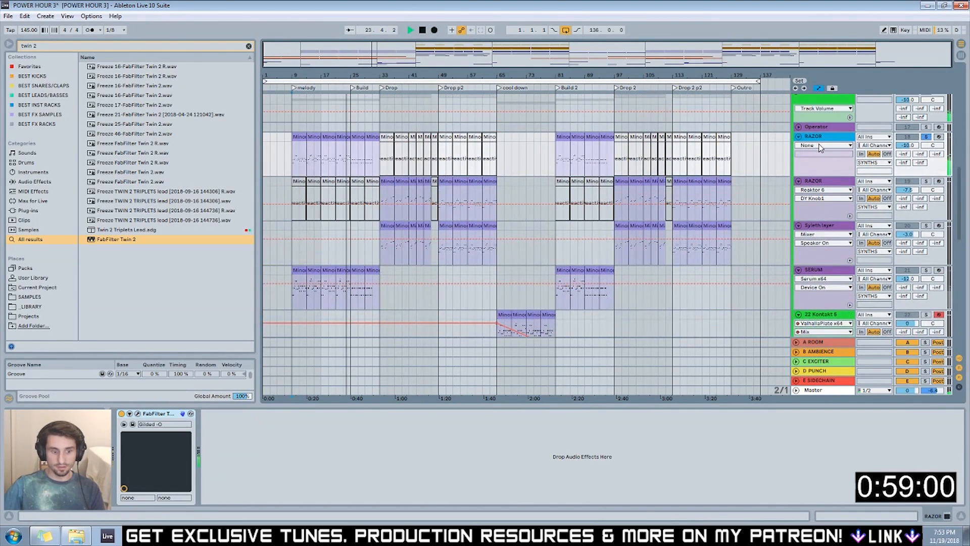
scroll(814, 159, up, 2)
key(space)
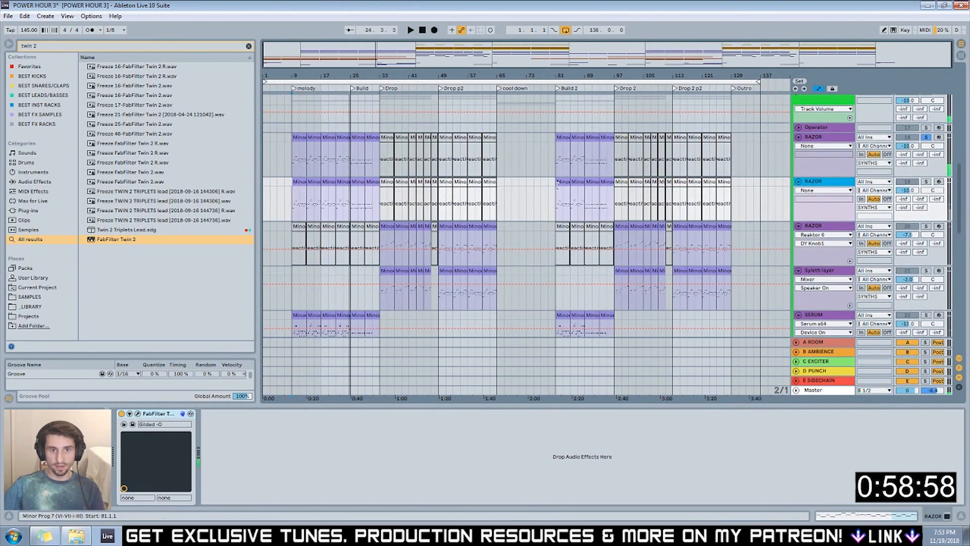
Move the duplicated RAZOR track down between the SERUM and Kontakt 5 tracks.
scroll(782, 125, down, 2)
scroll(782, 125, up, 3)
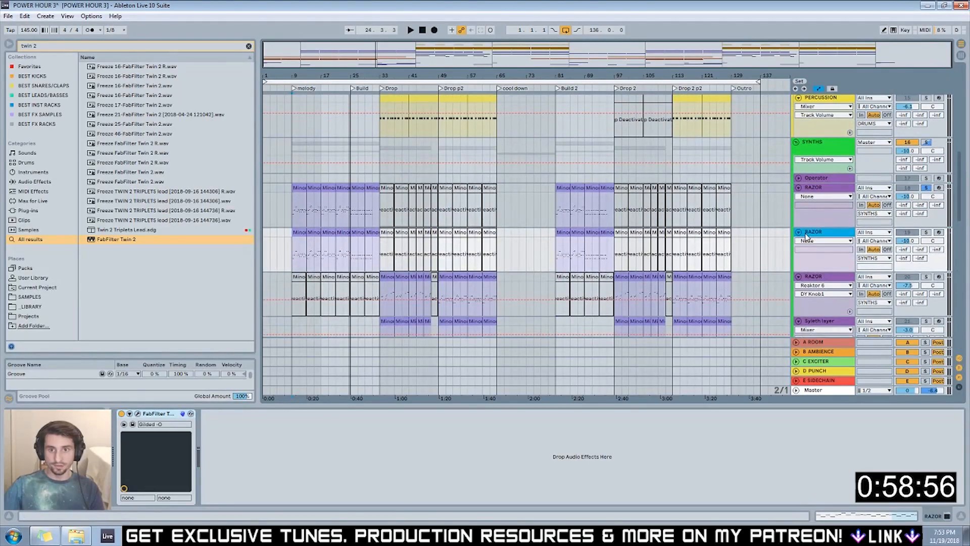
scroll(808, 334, down, 4)
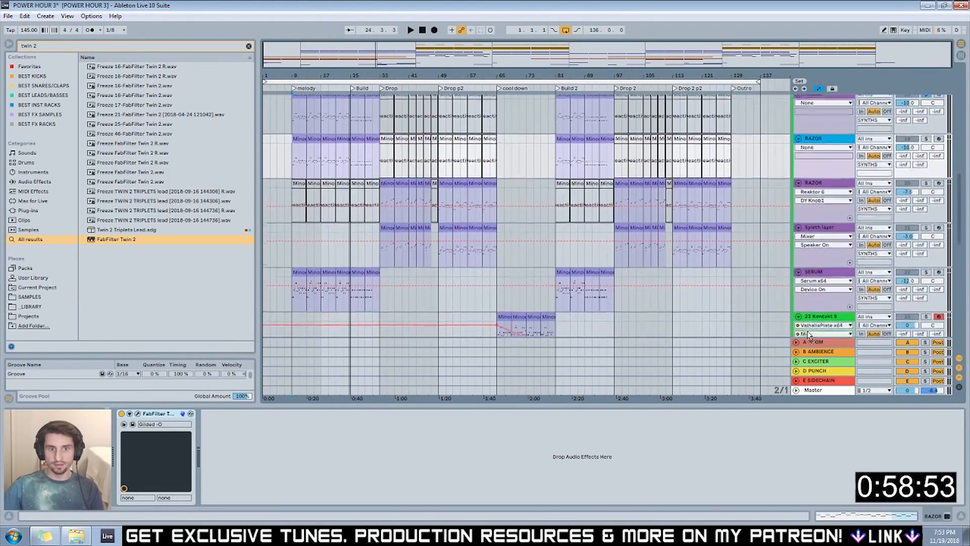
scroll(714, 285, down, 2)
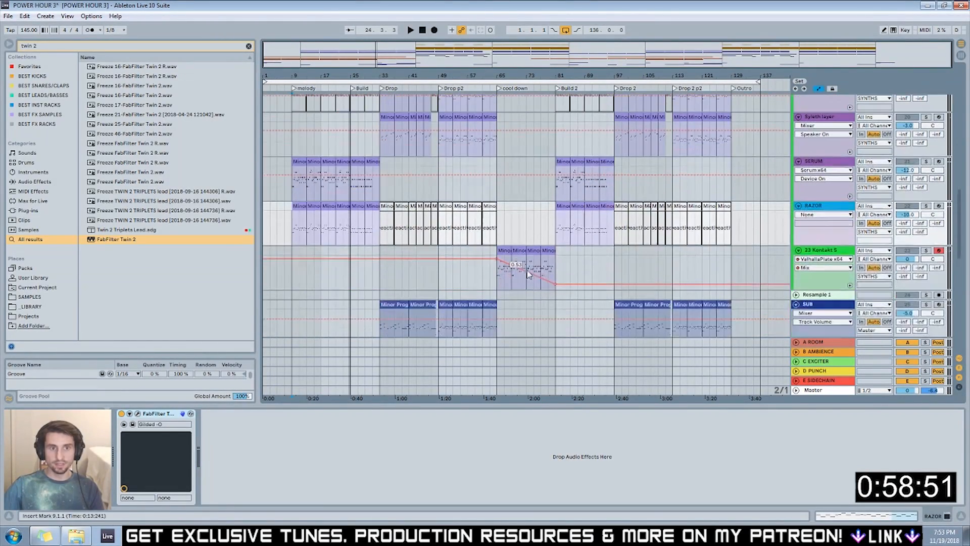
Copy the four cool down clips from the Kontakt 5 track onto the RAZOR copy and delete that copy's Build 2 clips.
click(520, 249)
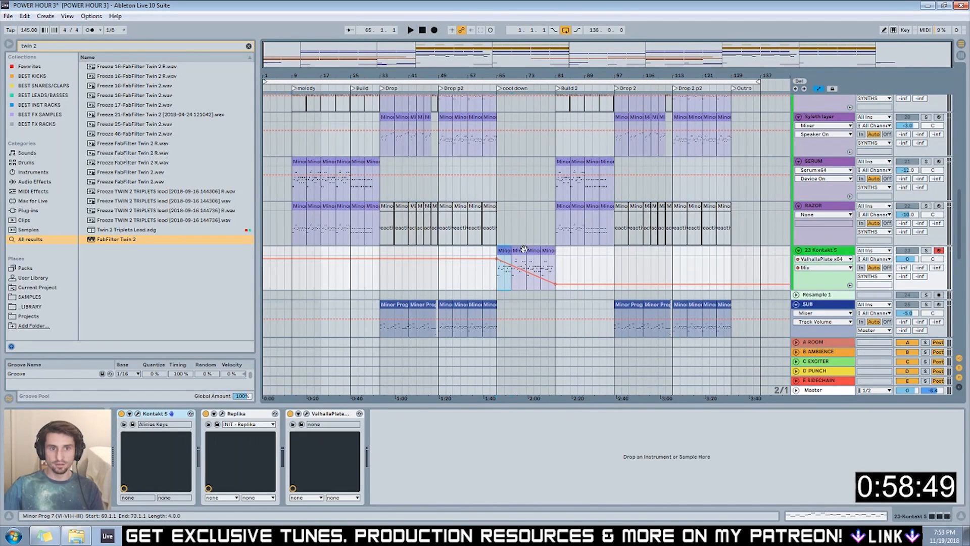
drag(549, 251, 549, 206)
click(566, 229)
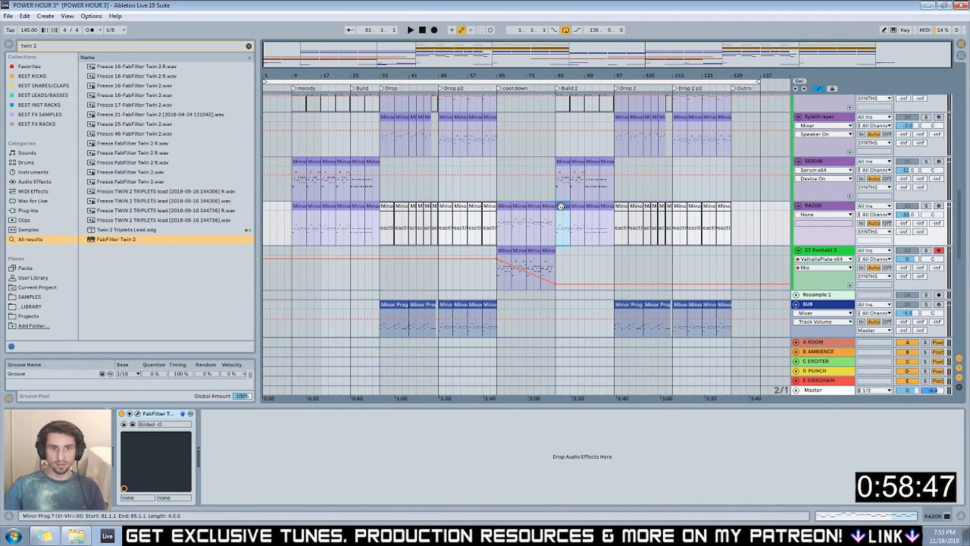
drag(602, 208, 545, 209)
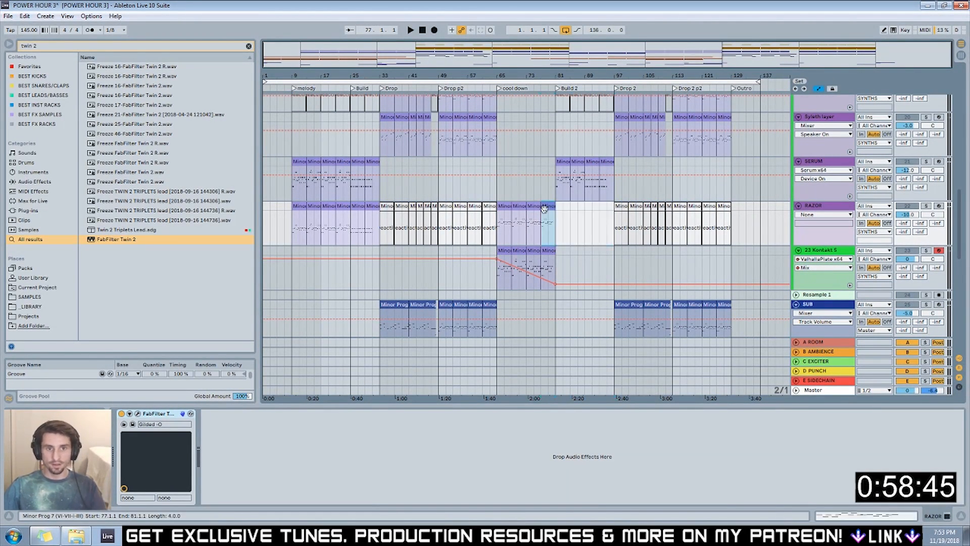
Copy the cool down clips of the RAZOR copy and the Kontakt 5 track to the Outro at bar 129.
shift+click(509, 252)
drag(725, 256, 740, 257)
click(738, 206)
drag(615, 56, 650, 55)
Delete the copied Outro clips from bar 137 onward on the RAZOR copy and Kontakt 5 tracks.
click(753, 206)
key(Delete)
click(753, 251)
key(Delete)
click(740, 250)
key(Delete)
click(741, 229)
key(Delete)
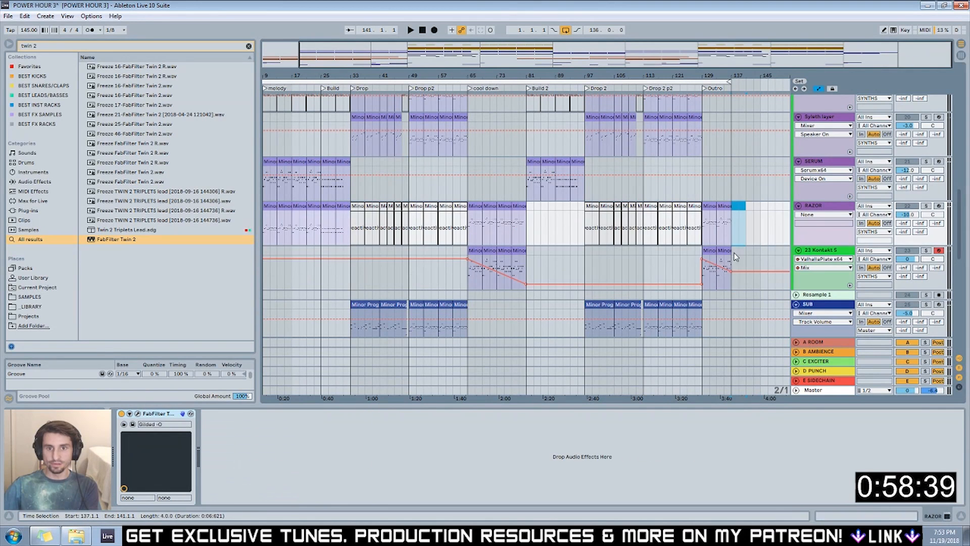
Reshape the Kontakt 5 track's reverb Mix automation to rise across the Outro to about 0.86 and begin the cool down at 0.71.
drag(729, 274, 729, 262)
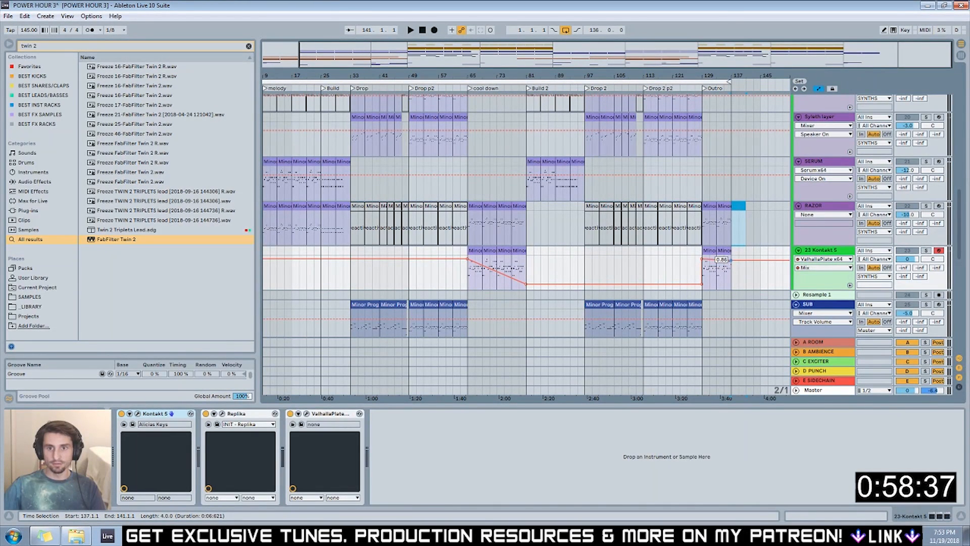
click(704, 279)
drag(468, 259, 467, 265)
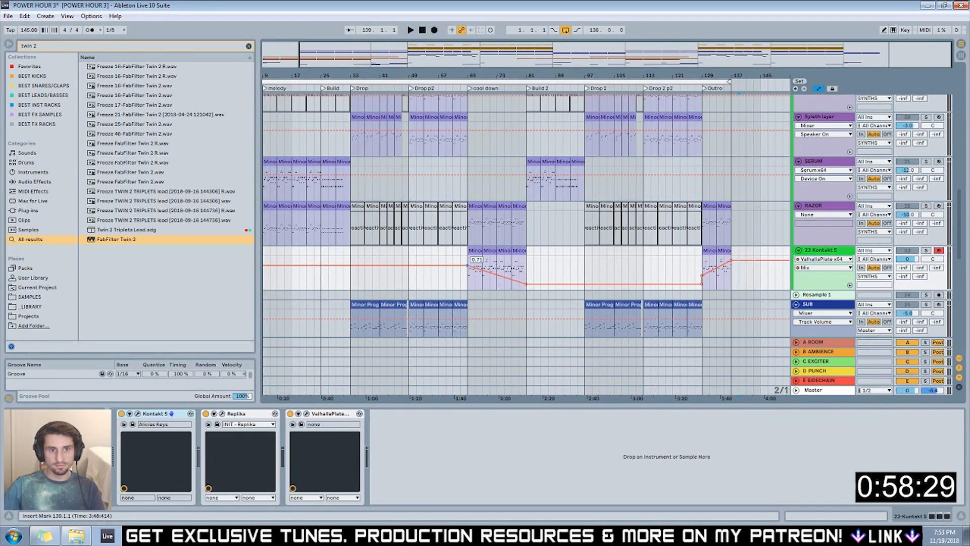
Deactivate the RAZOR copy's clips in the melody and Build sections, bars 9 to 33.
click(343, 206)
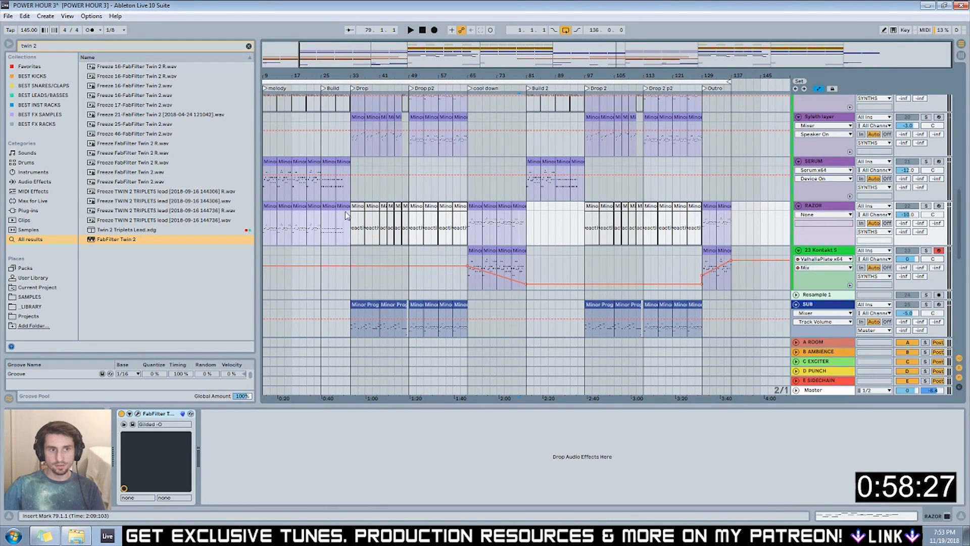
drag(343, 206, 264, 206)
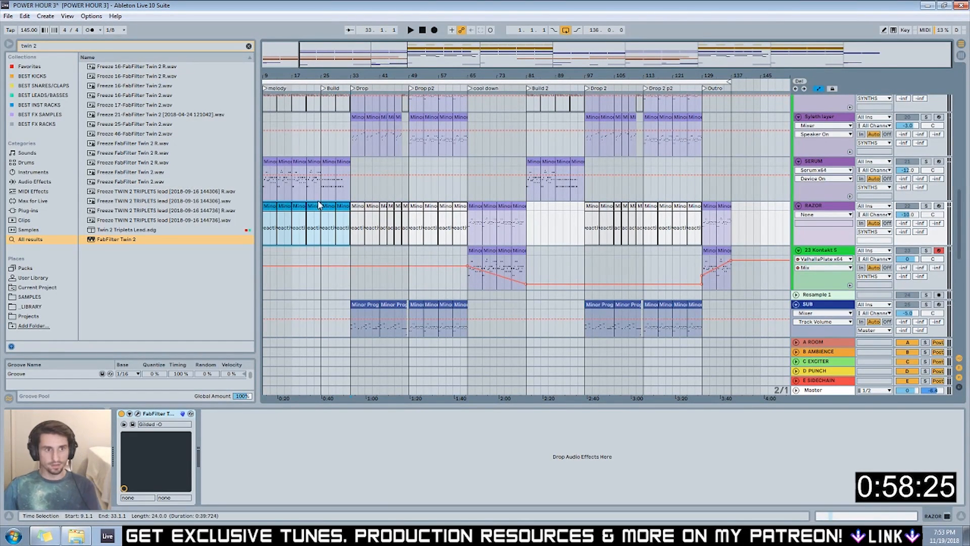
scroll(354, 218, up, 3)
Rename the original upper RAZOR track as TWIN 2.
click(387, 223)
scroll(387, 223, up, 6)
click(826, 222)
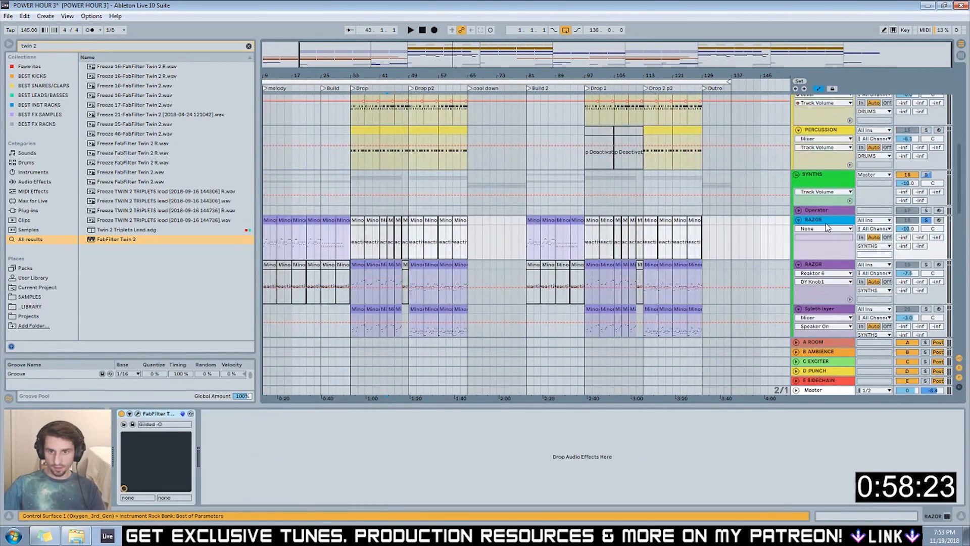
text(TWIN 2)
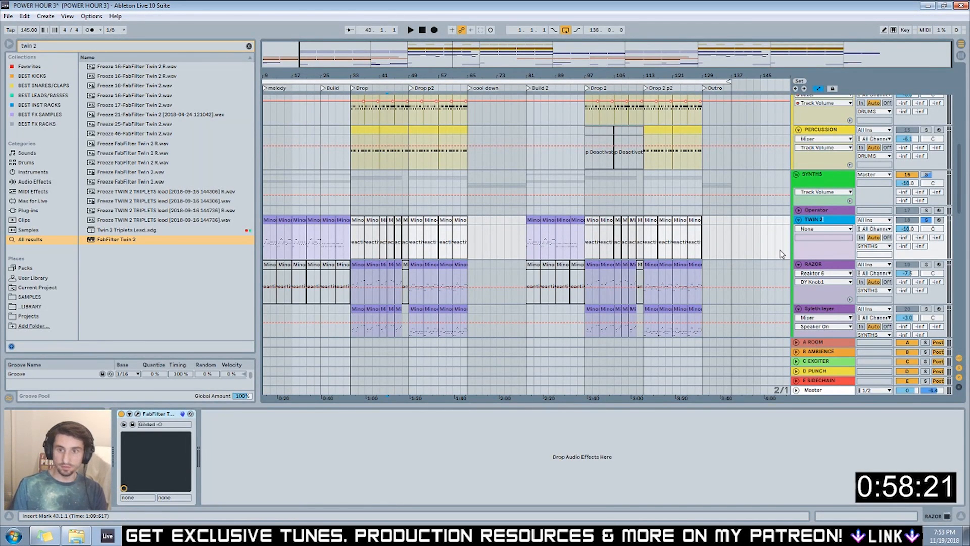
key(Return)
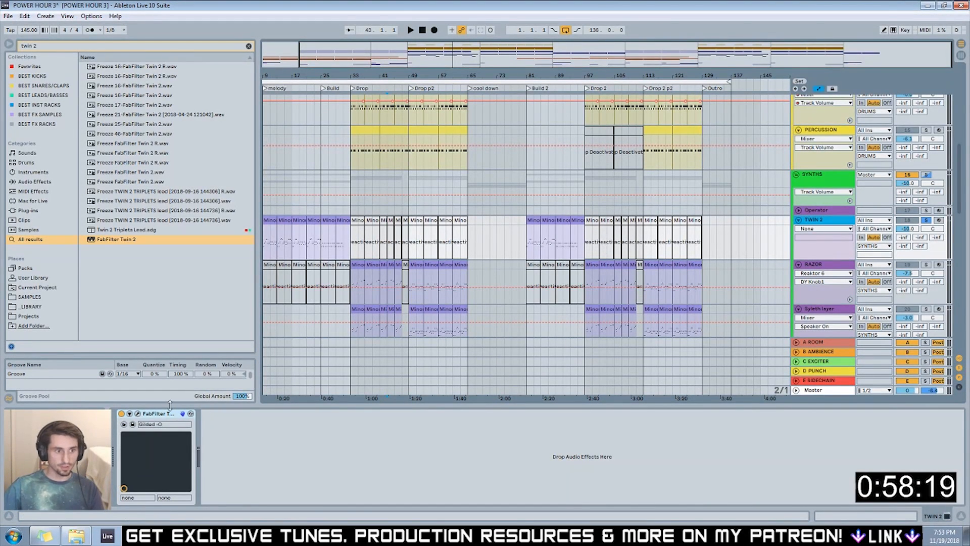
Play the melody while advancing the TWIN 2 track's synth to the Grandiose Phase -O preset, and close the plug-in window.
click(137, 414)
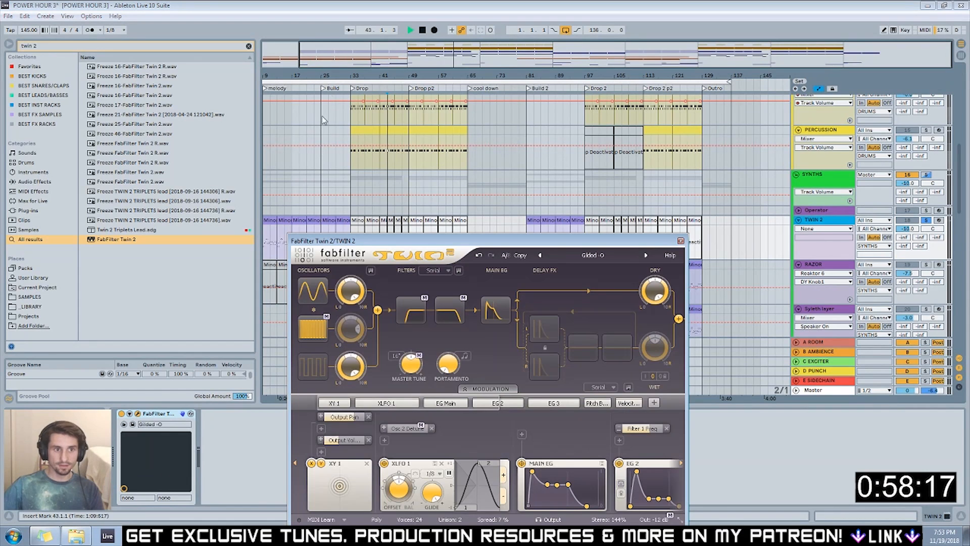
key(space)
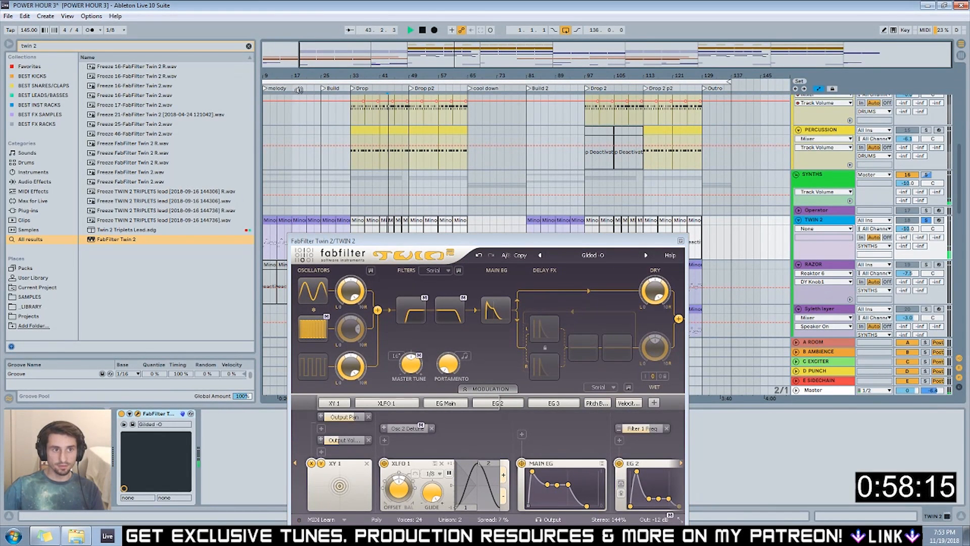
click(645, 255)
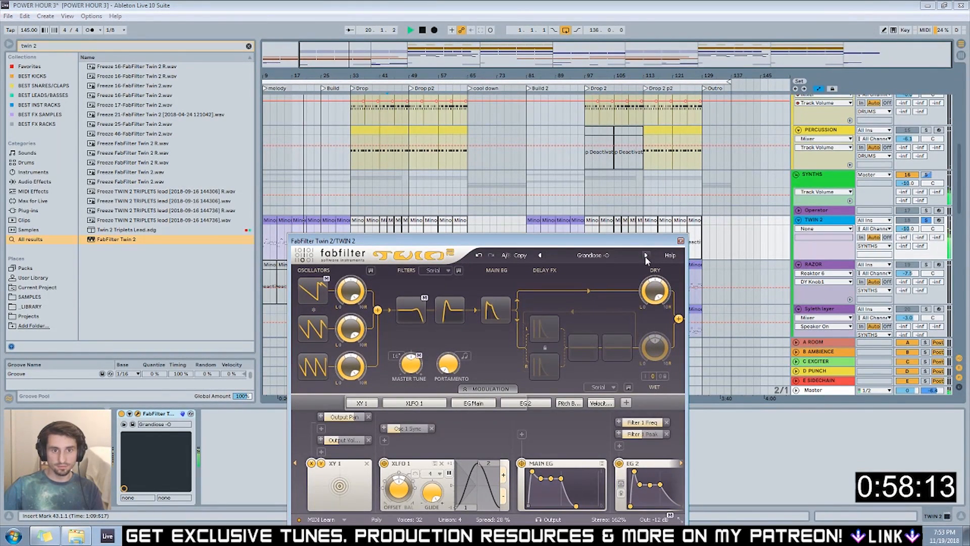
click(646, 255)
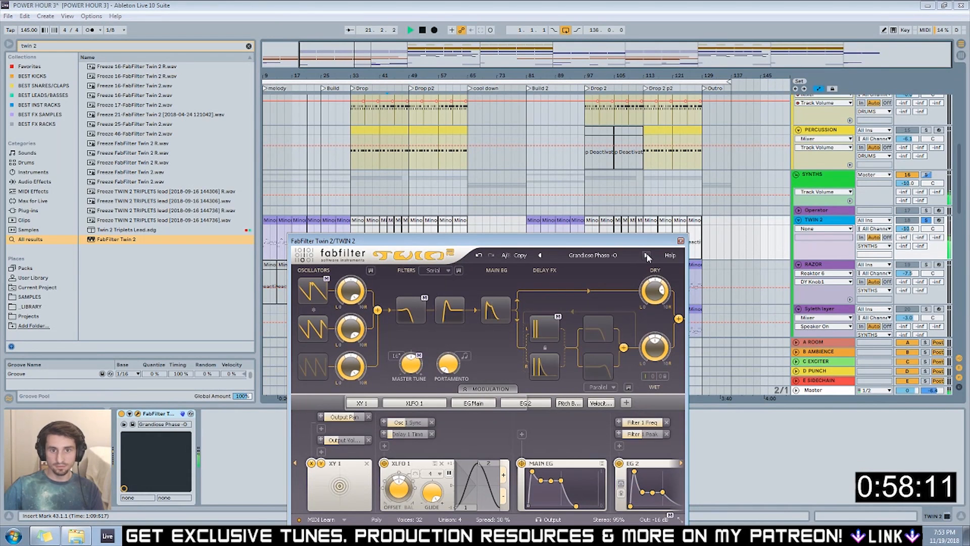
click(647, 255)
click(540, 256)
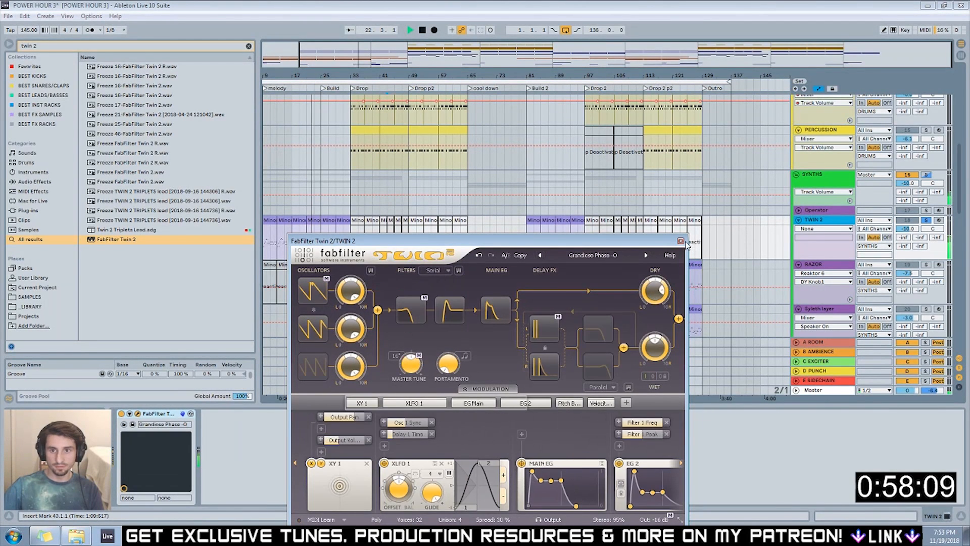
click(680, 240)
Turn off solo on the TWIN 2 track and set its volume to -1.0 dB.
click(926, 221)
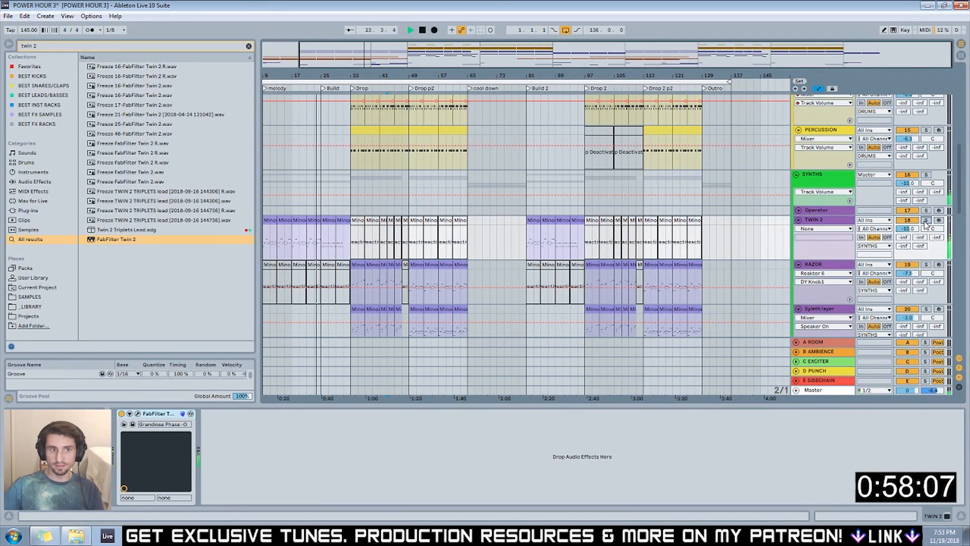
scroll(354, 147, left, 2)
scroll(835, 197, down, 3)
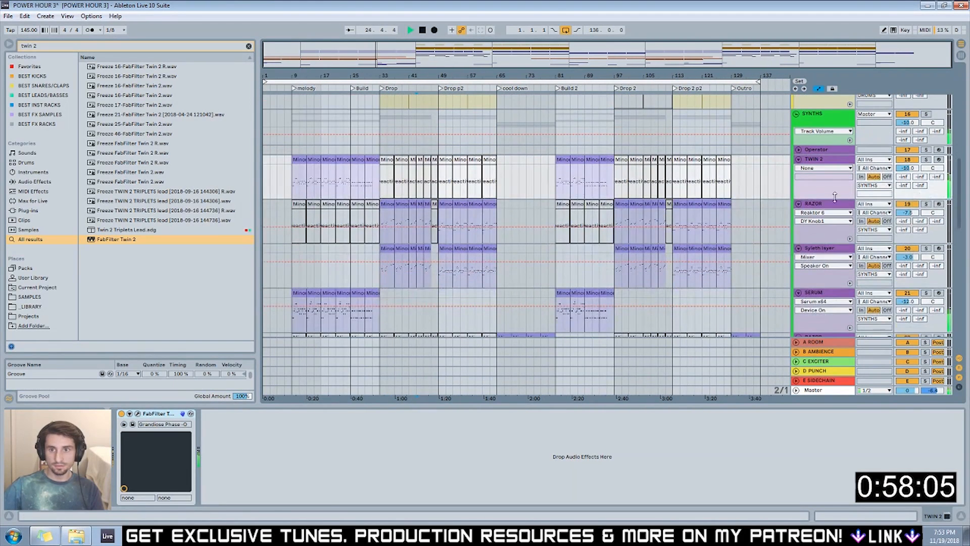
drag(908, 167, 907, 155)
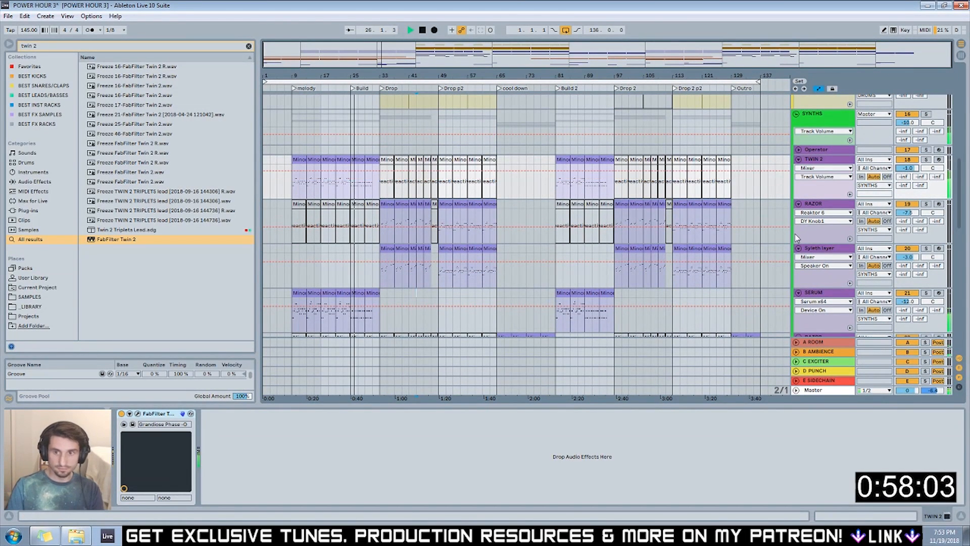
Play from the melody marker, briefly solo the SERUM track and raise its volume to about -6 dB.
click(293, 88)
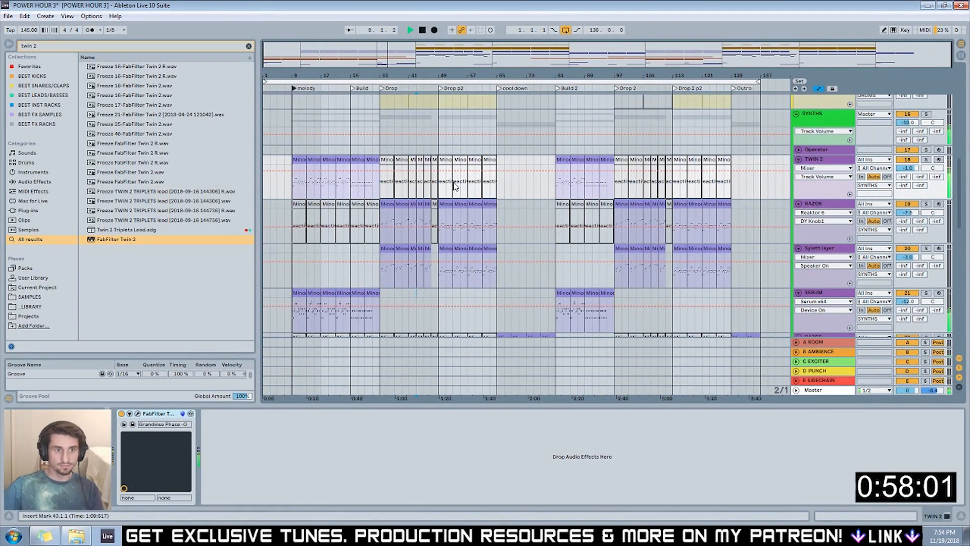
click(926, 293)
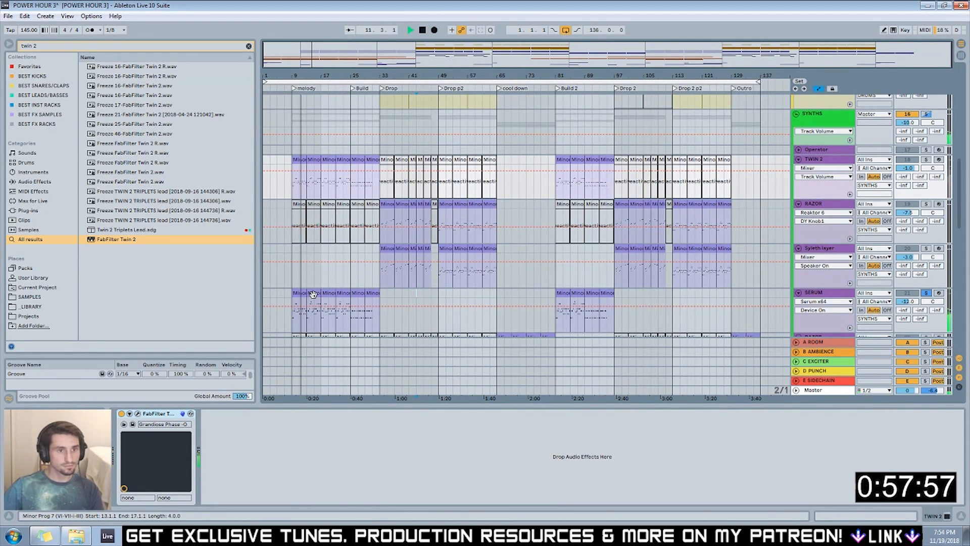
click(927, 293)
drag(907, 302, 907, 288)
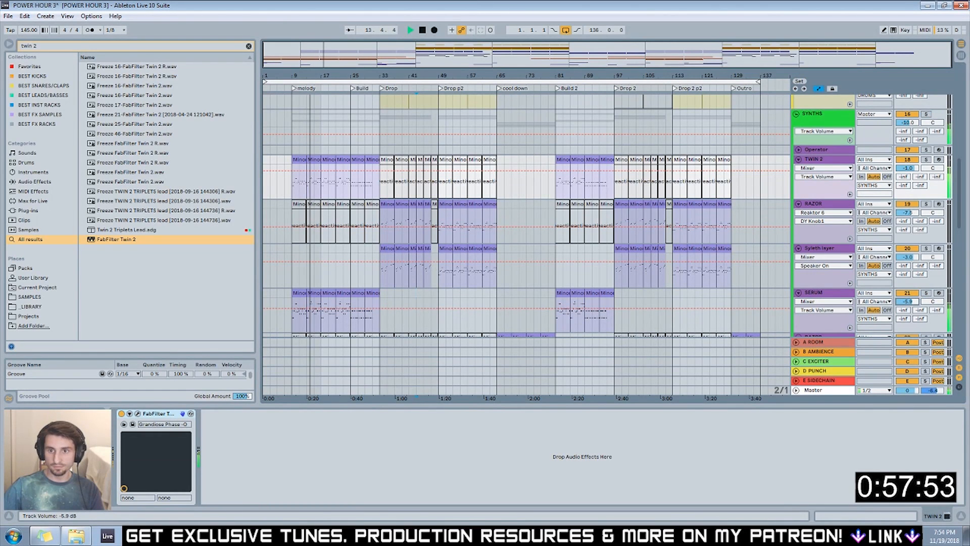
Open the SERUM track's Serum patch, check its voicing settings, close it and replay from the melody marker.
scroll(821, 280, down, 1)
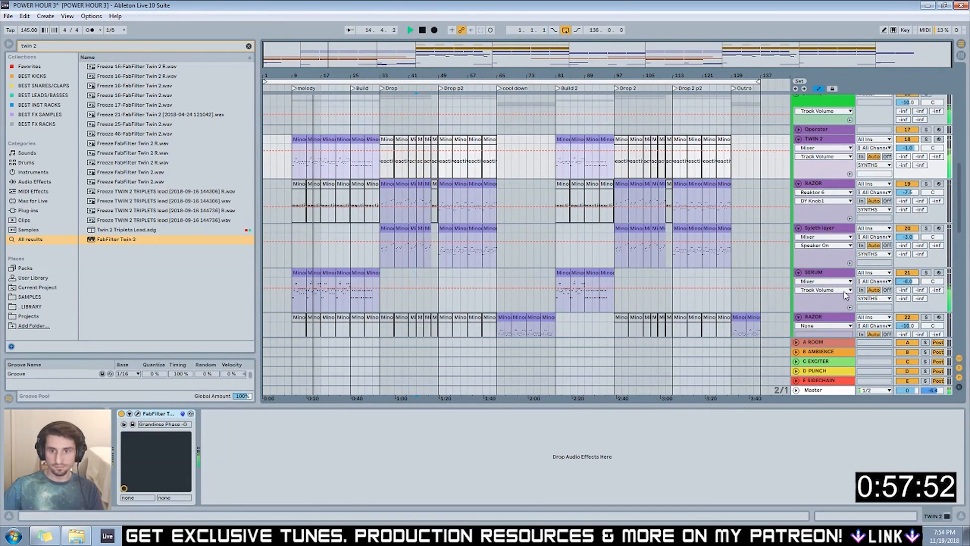
click(821, 274)
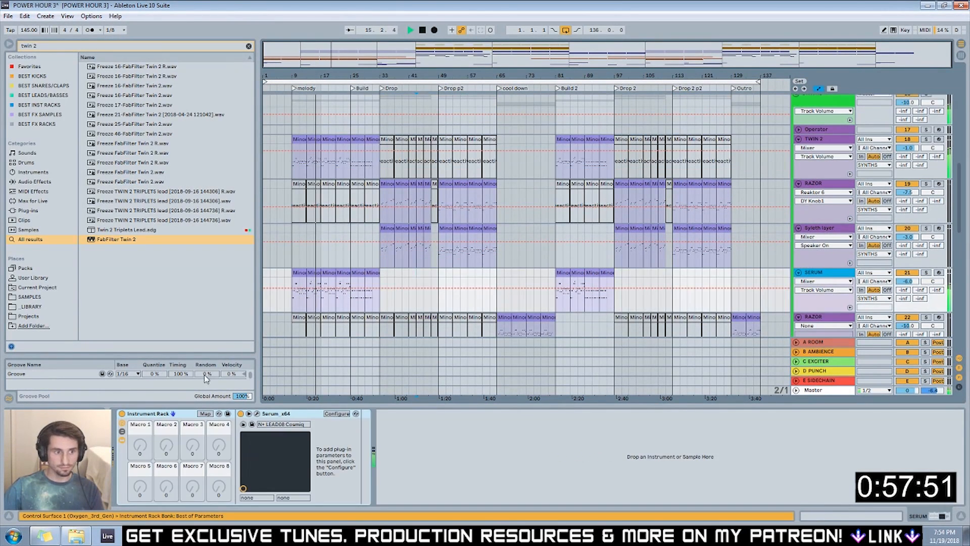
click(257, 414)
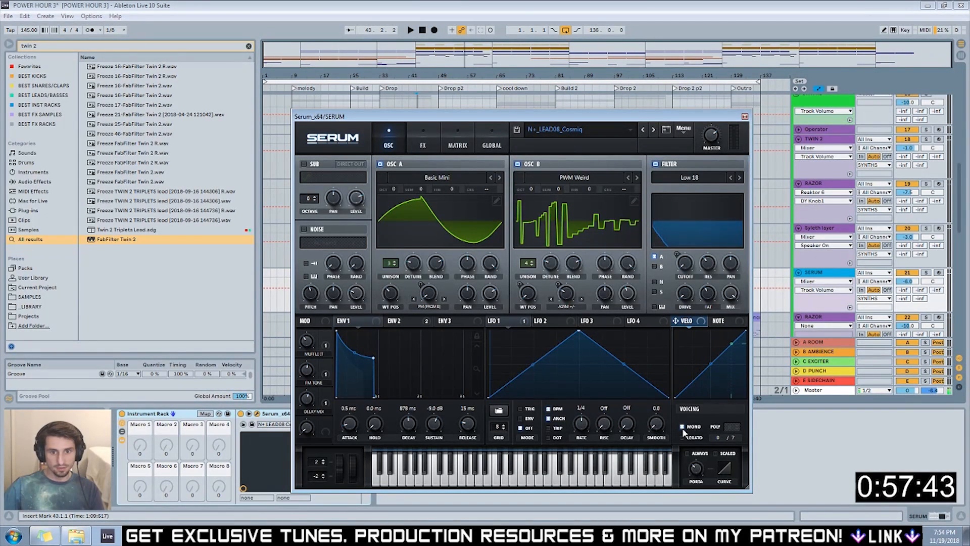
click(745, 116)
click(294, 89)
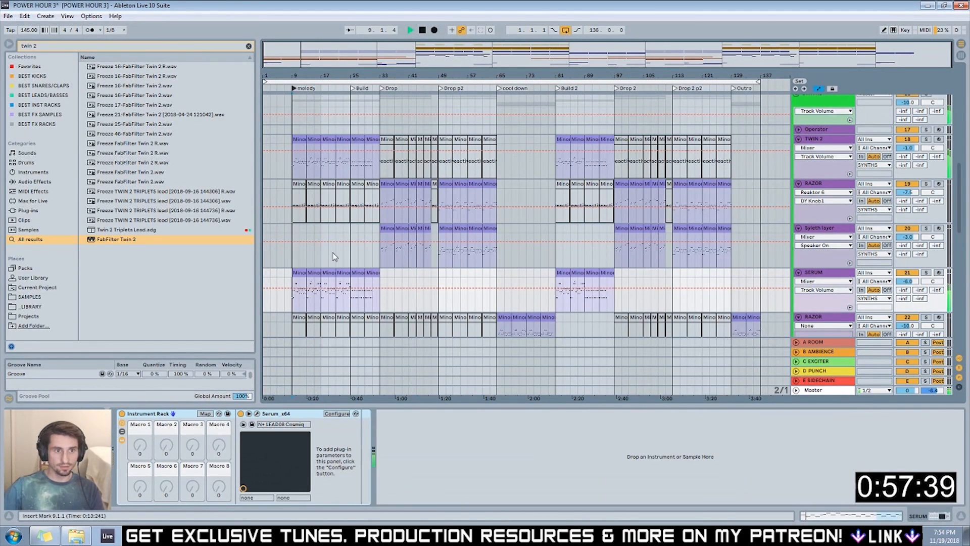
Search the browser for "chord" and add the Chord device to the SERUM track ahead of its Instrument Rack.
key(ctrl+f)
text(cord)
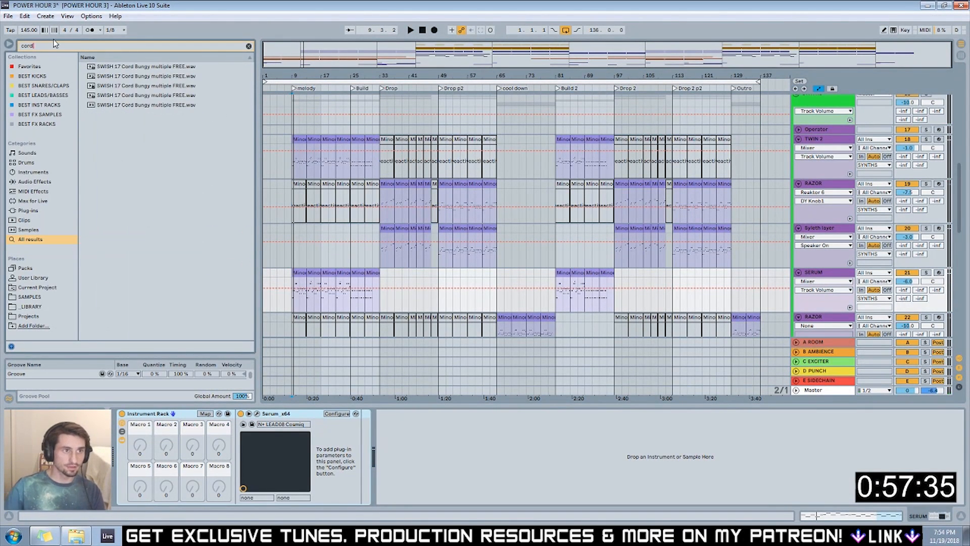
key(ctrl+f)
text(chrd)
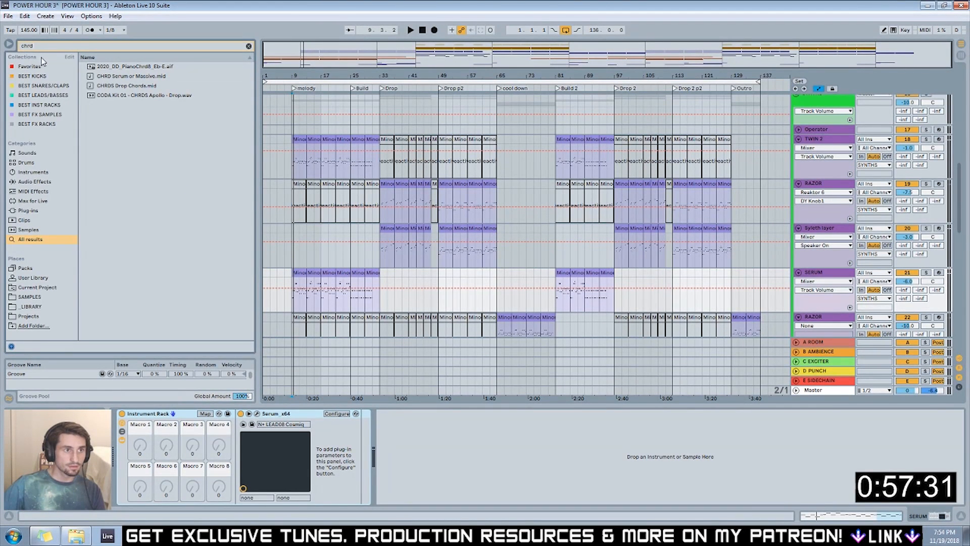
text(o)
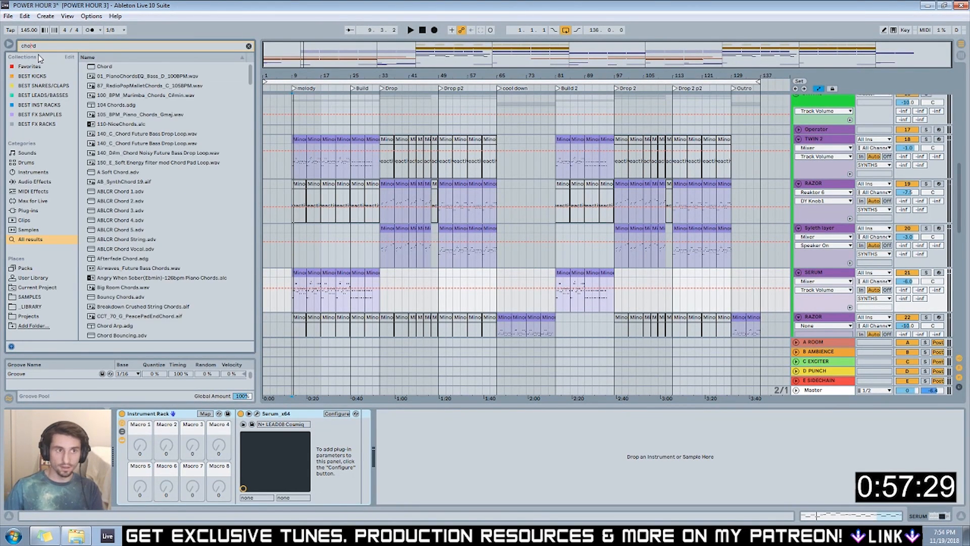
click(121, 67)
scroll(117, 263, down, 4)
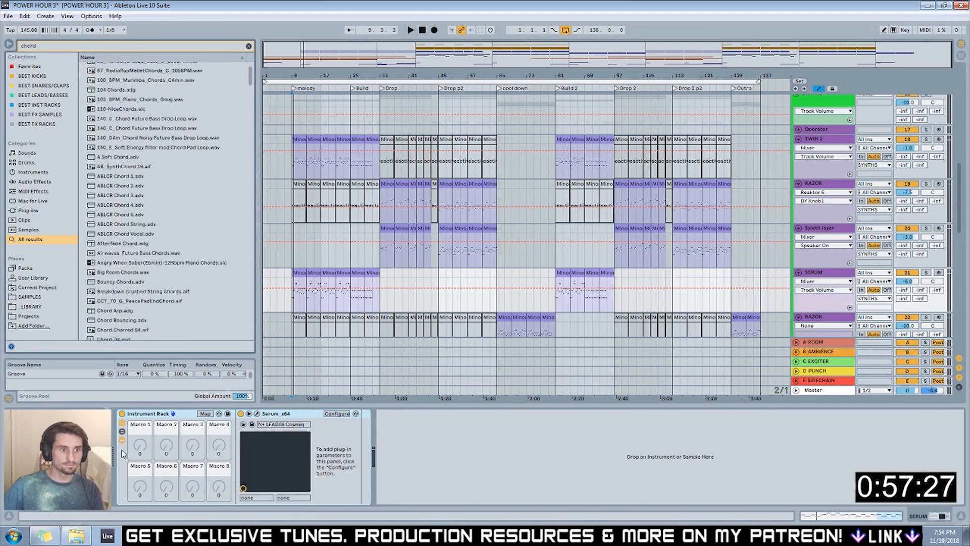
scroll(116, 251, up, 4)
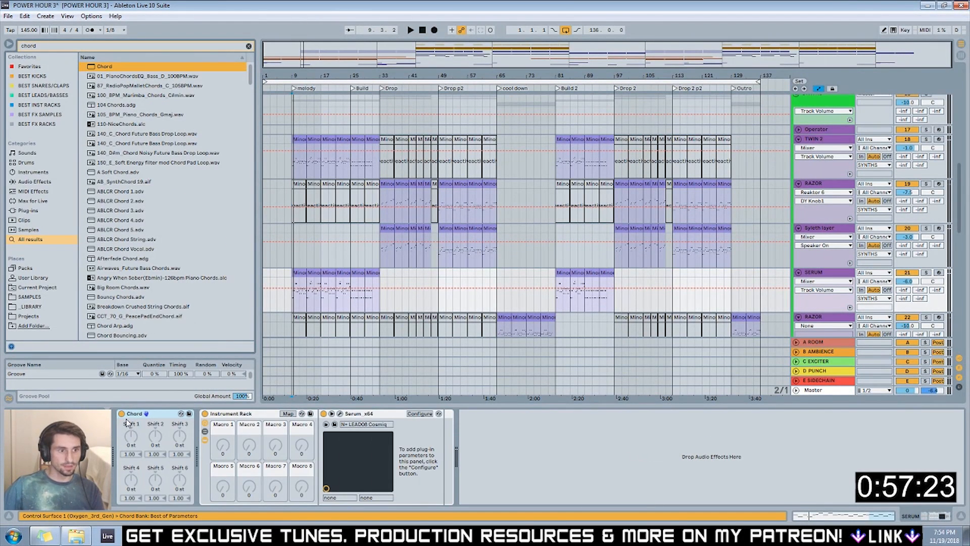
Set the Chord device's Shift 1 to -12 st and play the melody with the SERUM track soloed.
drag(127, 422, 128, 445)
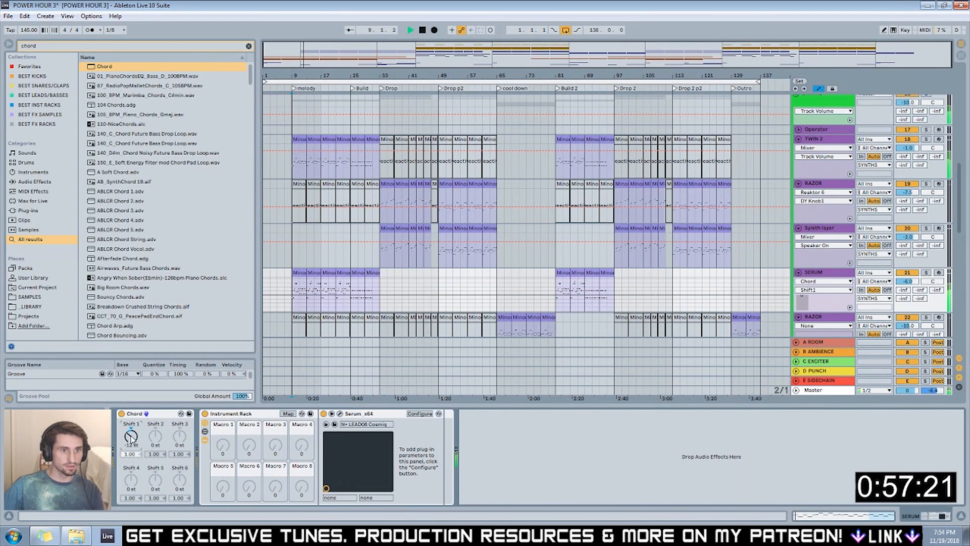
key(space)
click(927, 273)
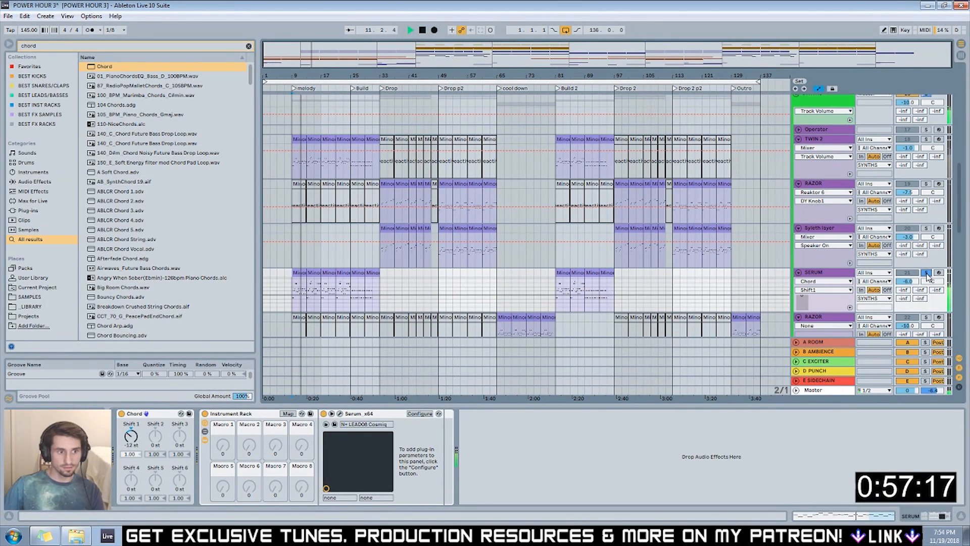
Compare the Chord device bypassed and active, automate it to switch on around bar 17, then unsolo the SERUM track and stop playback.
click(121, 414)
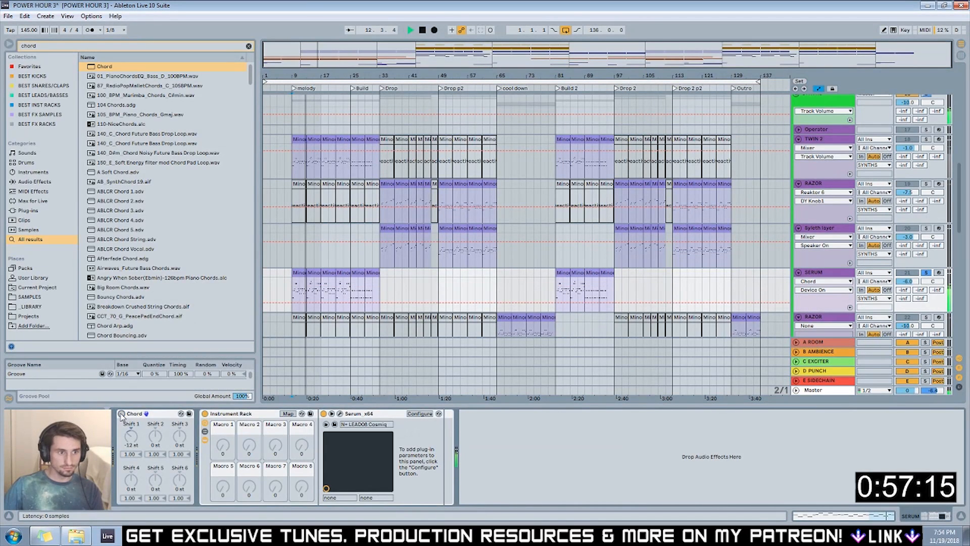
click(122, 414)
click(121, 414)
drag(322, 305, 322, 287)
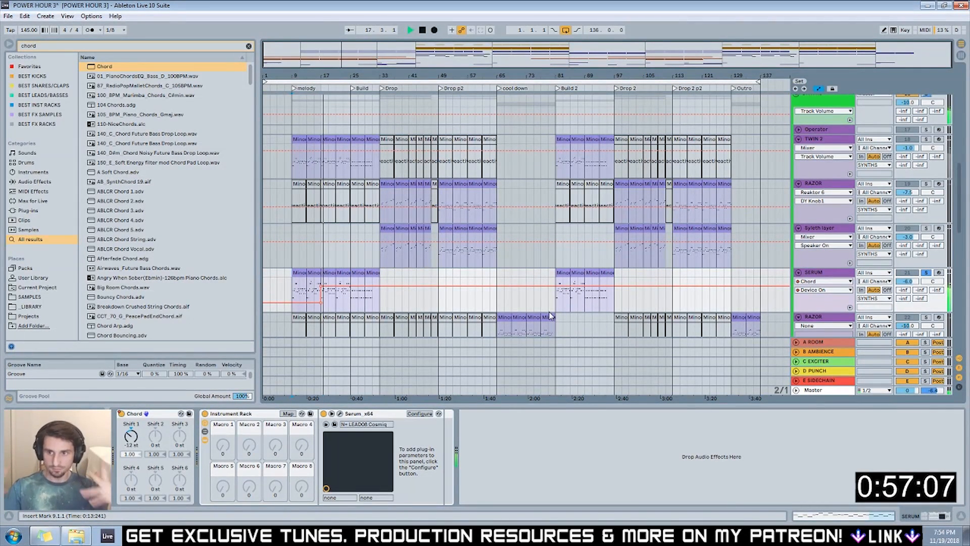
click(927, 273)
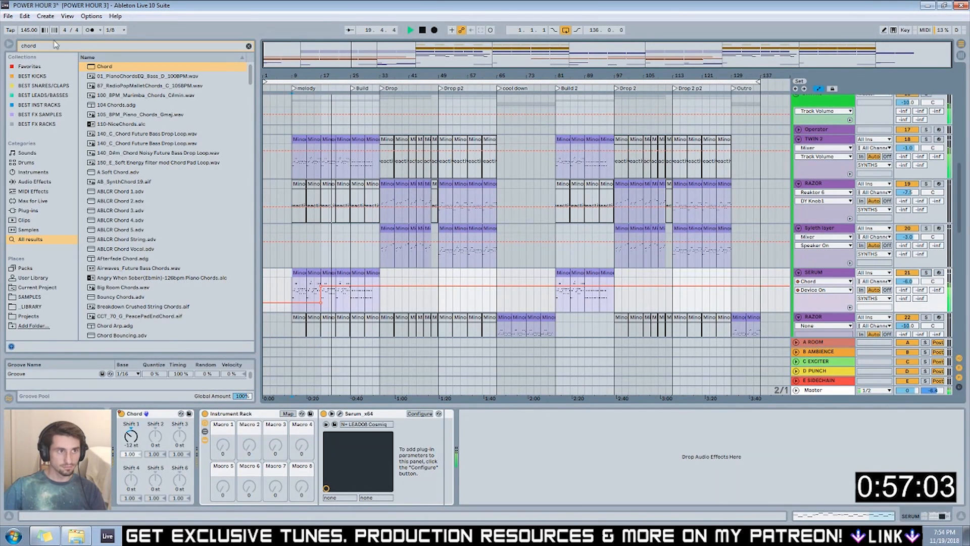
key(space)
Search the browser for "l1" and add L1 limiter Stereo to the end of the SERUM track's device chain.
key(ctrl+f)
key(BackSpace)
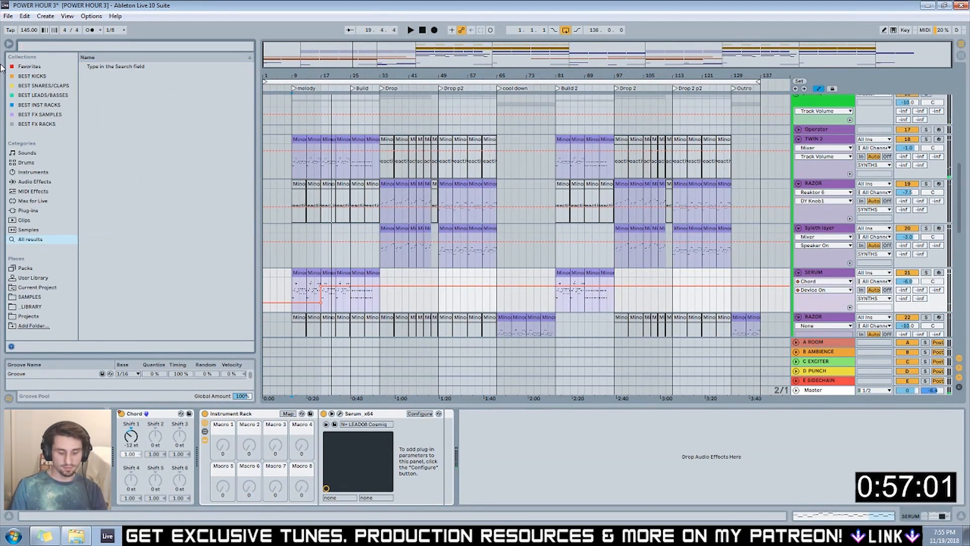
text(l1)
click(130, 135)
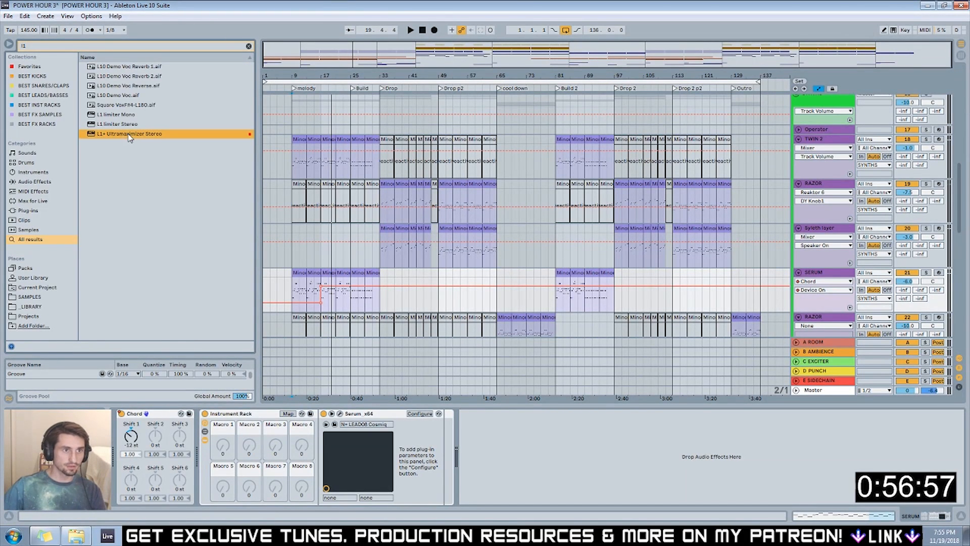
double_click(127, 124)
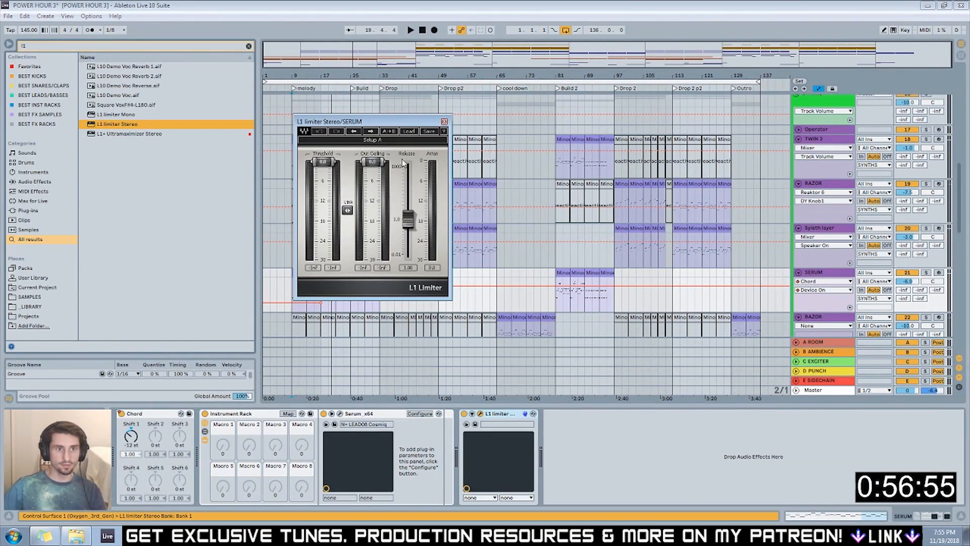
drag(363, 122, 562, 128)
While playing the melody, set the SERUM limiter's threshold to about -6 dB and its output ceiling to about -1.7 dB, and close the plug-in.
key(space)
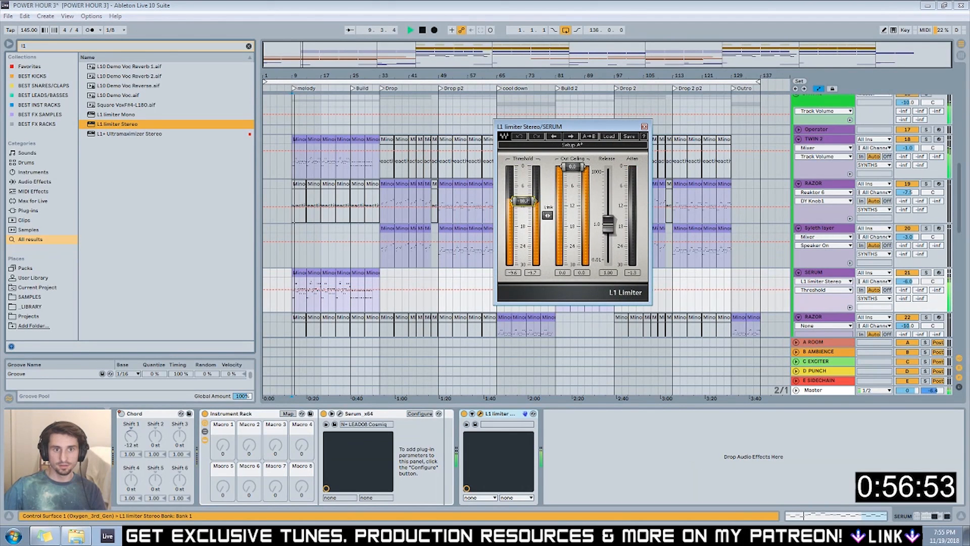
drag(572, 167, 573, 172)
drag(523, 198, 523, 187)
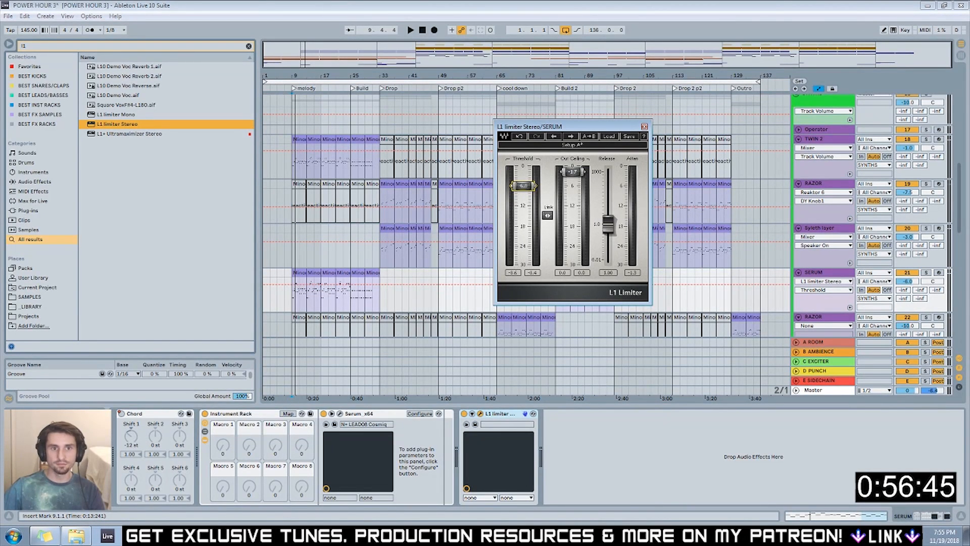
drag(553, 130, 498, 160)
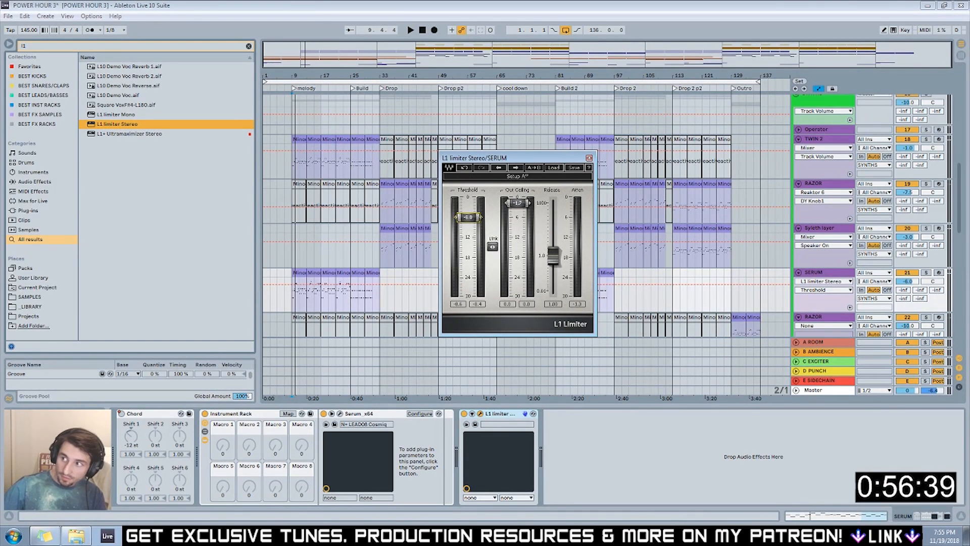
drag(496, 159, 556, 165)
key(space)
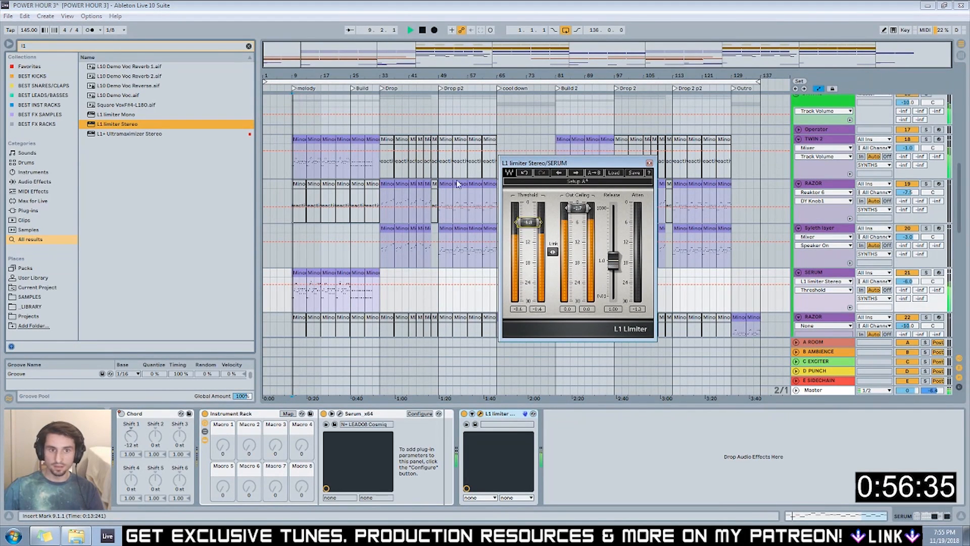
click(649, 164)
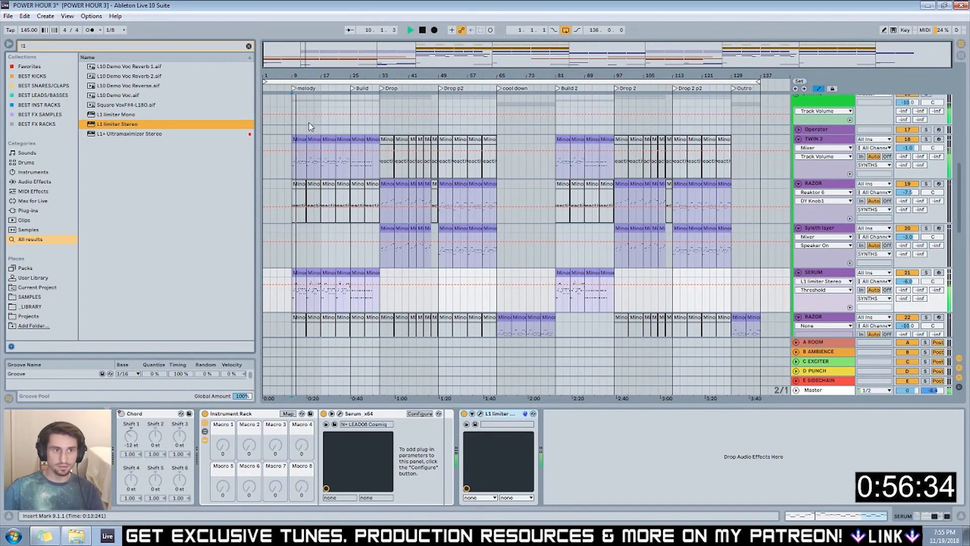
Solo the TWIN 2 track, lower its volume to -3.0 dB and stop playback.
click(925, 140)
drag(908, 148, 908, 154)
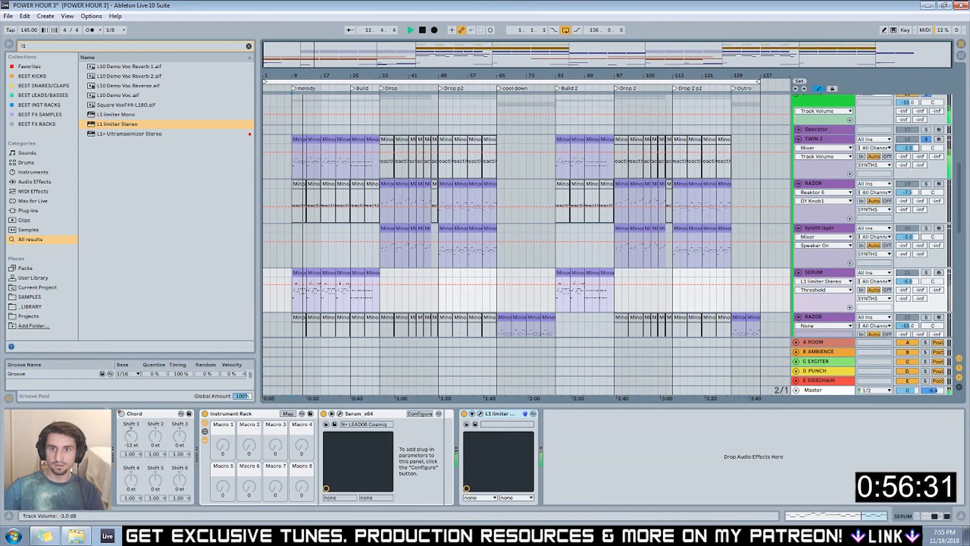
key(space)
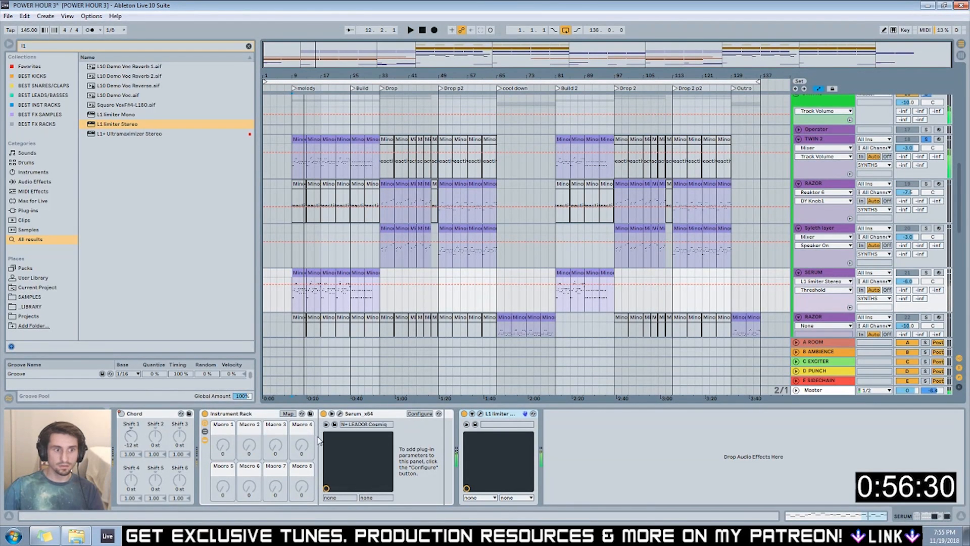
Open the TWIN 2 track's synth during playback, adjust the main envelope's release and the oscillator 2 level, and close the plug-in.
click(812, 140)
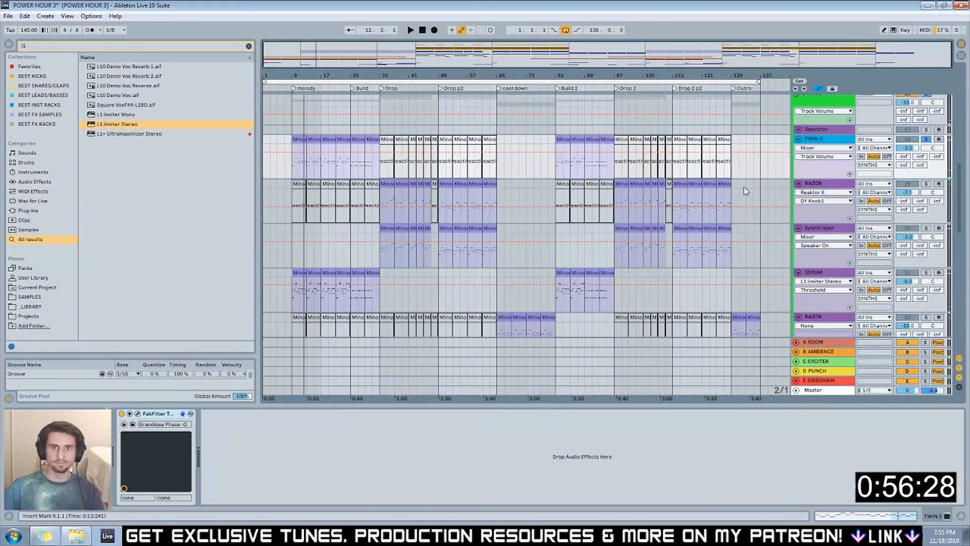
click(137, 414)
key(space)
drag(476, 242, 494, 207)
drag(595, 471, 590, 473)
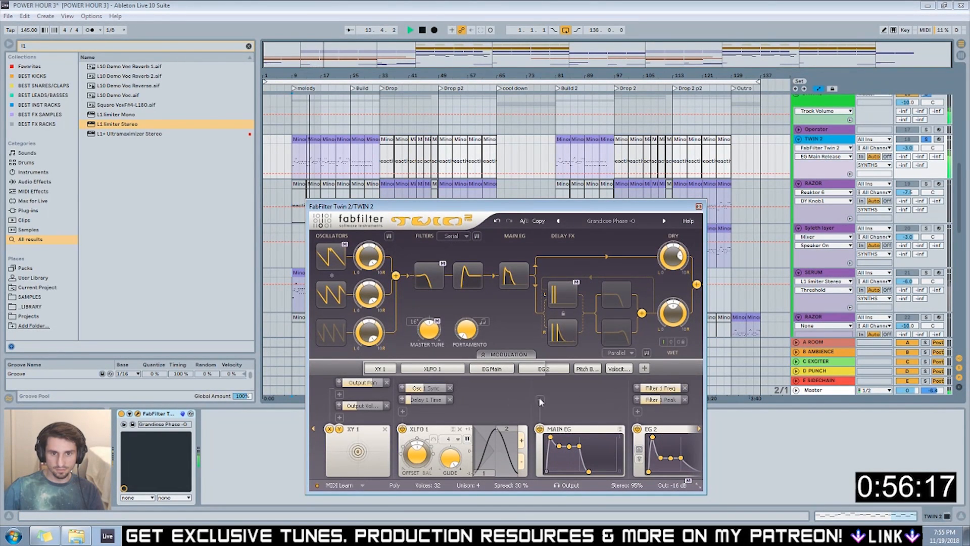
click(514, 371)
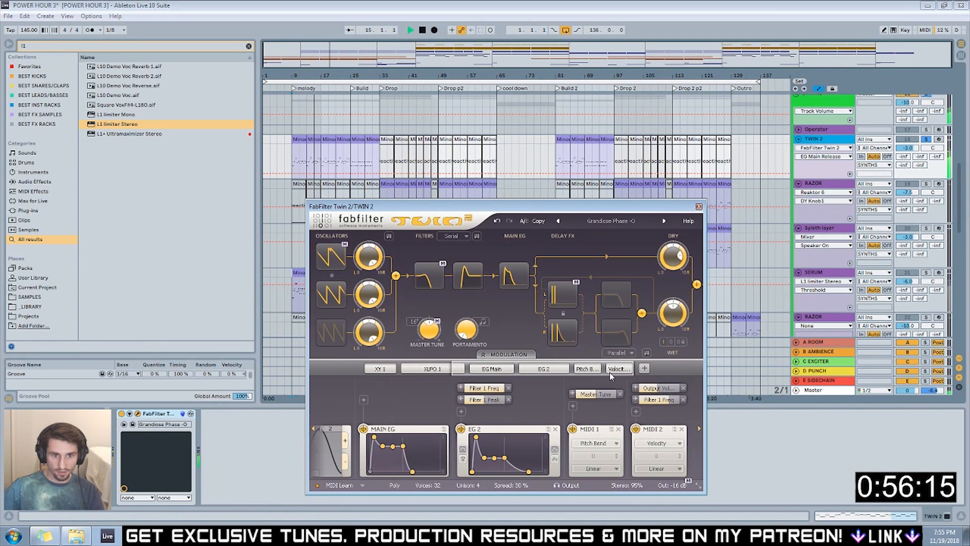
click(369, 294)
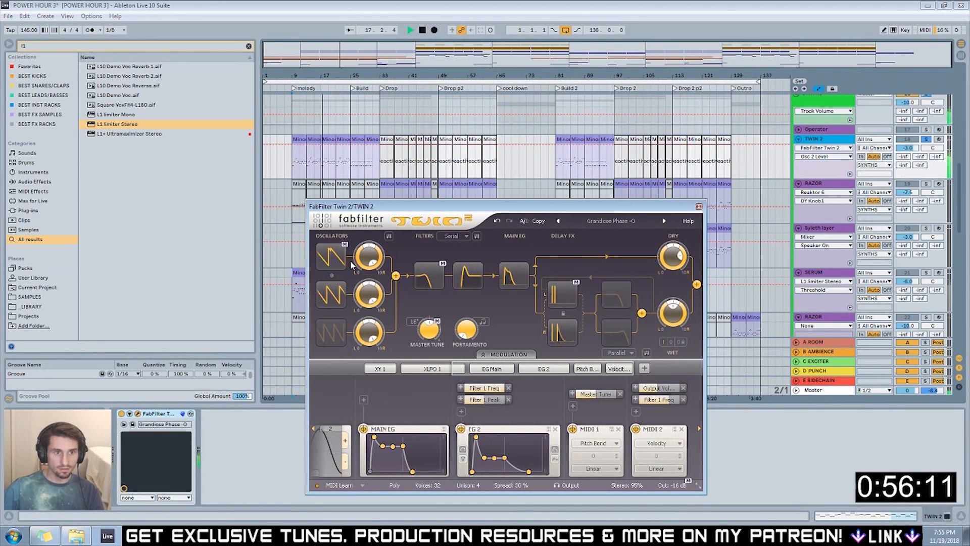
click(698, 207)
Search the browser for "amp" and add the Amp effect after the synth on the TWIN 2 track.
key(ctrl+f)
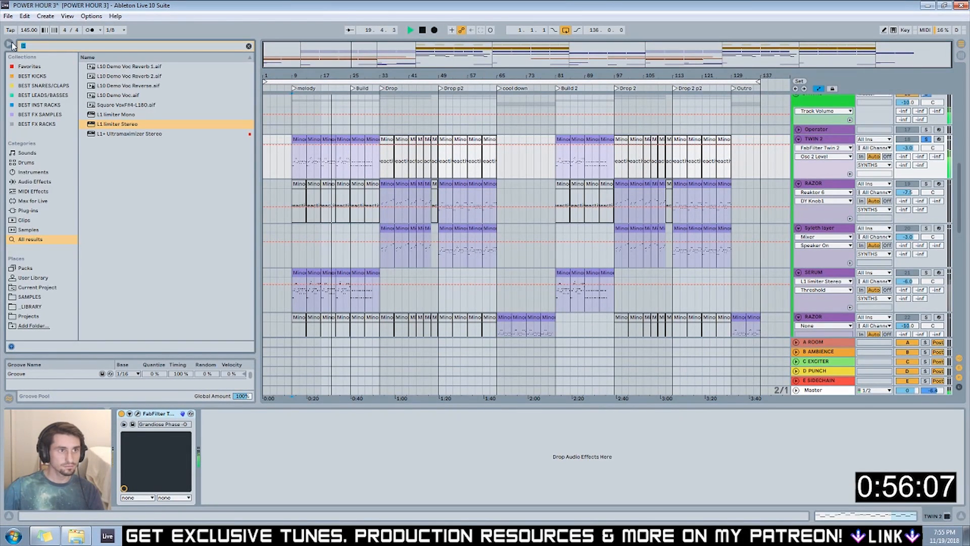
text(amp)
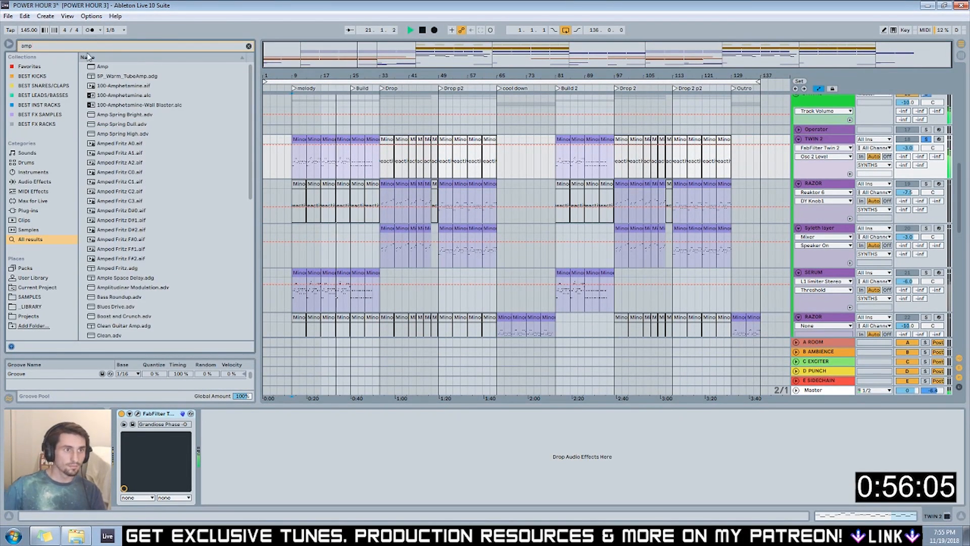
click(101, 67)
double_click(101, 67)
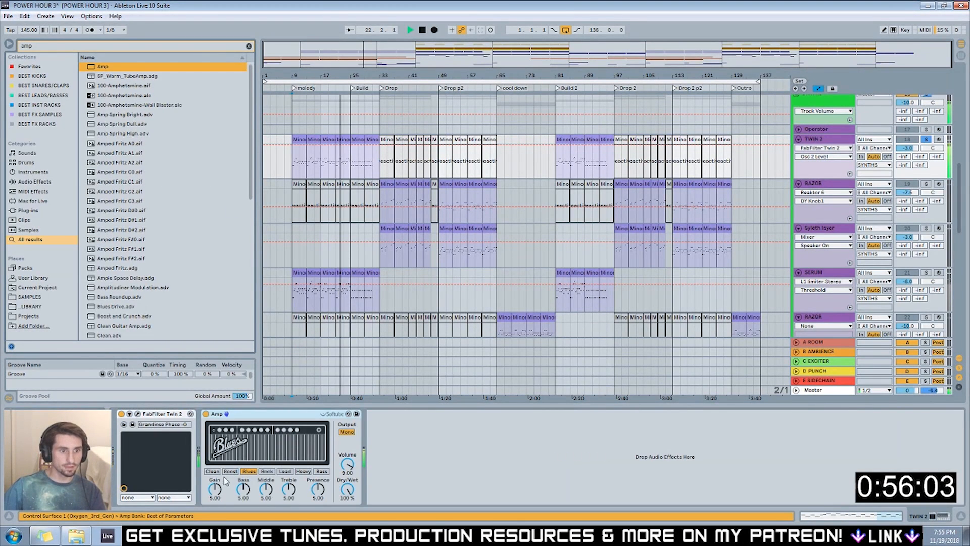
Audition the Boost, Heavy, Bass and Lead amp types on the TWIN 2 track and choose Rock.
click(230, 472)
click(303, 471)
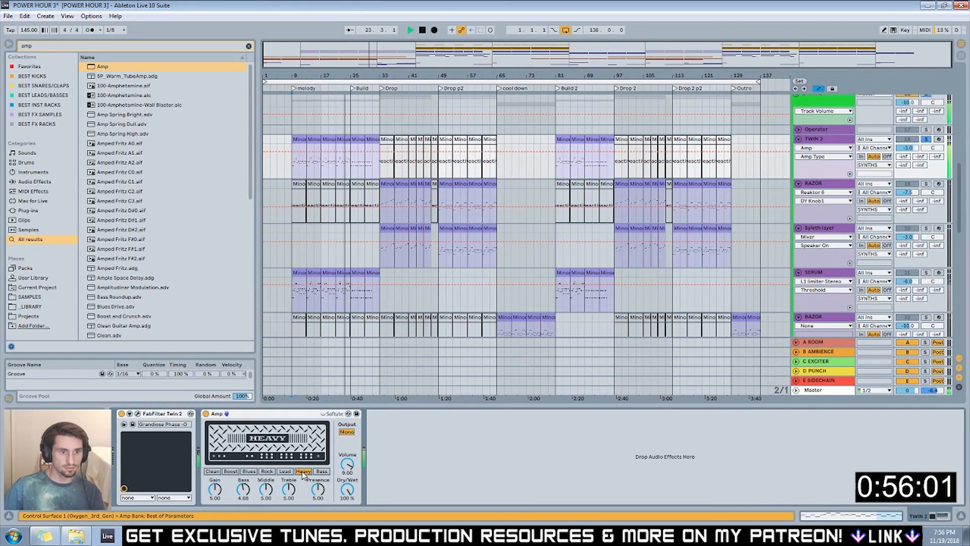
click(322, 472)
click(285, 471)
click(267, 471)
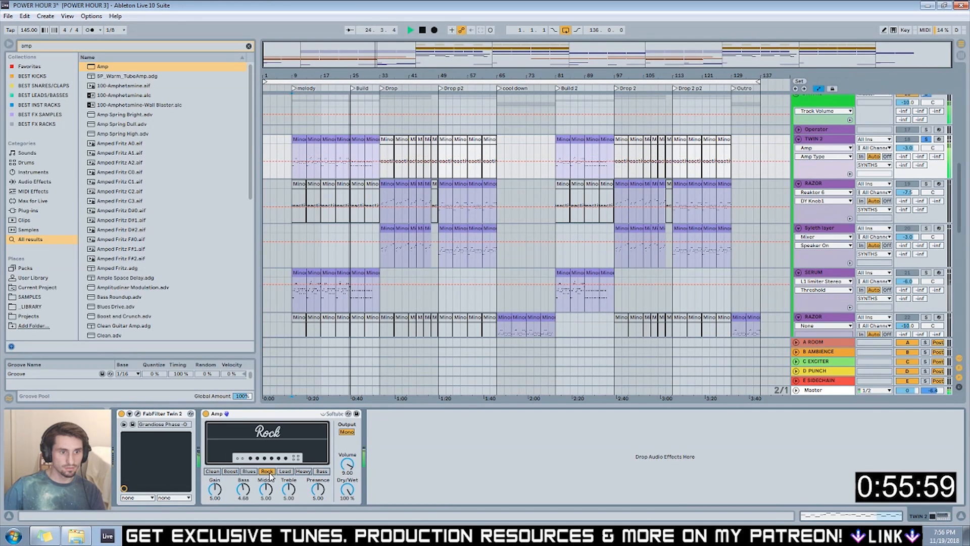
Set the Amp's Presence to 3.10, Volume to 8.02, Output to Dual and Dry/Wet to 34.1%.
drag(318, 488, 318, 501)
drag(348, 464, 347, 505)
click(347, 432)
drag(353, 471, 352, 461)
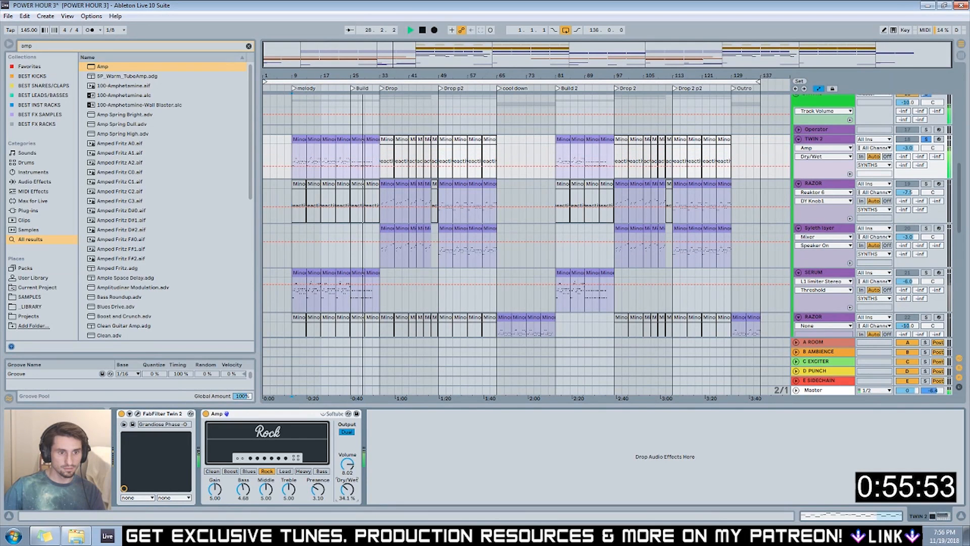
Compare Blues and Boost, return to Rock, and set Gain to 6.27, Bass to 5.32, Middle to 5.08, Treble to 5.16 and Presence to about 2.54.
click(248, 472)
click(230, 471)
click(267, 470)
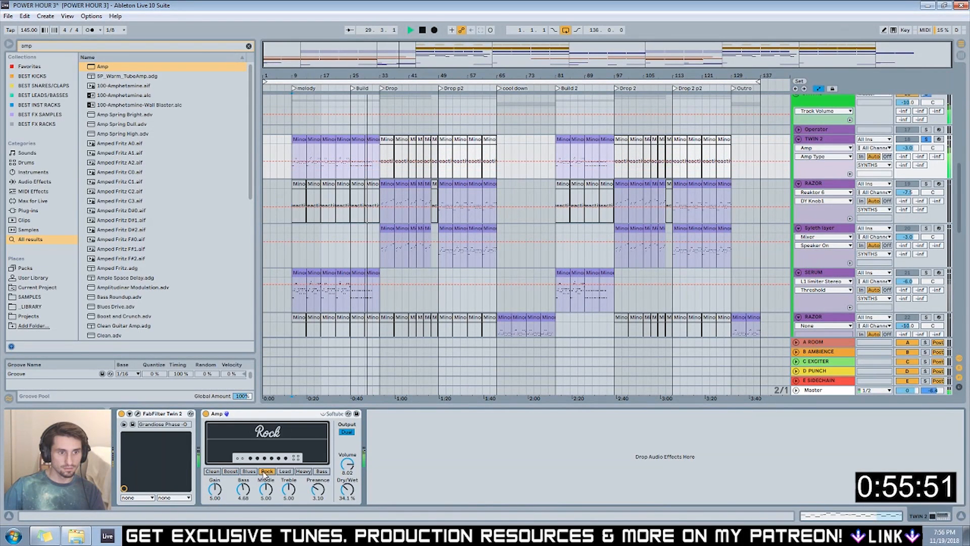
drag(267, 490, 215, 484)
click(215, 490)
drag(318, 490, 318, 493)
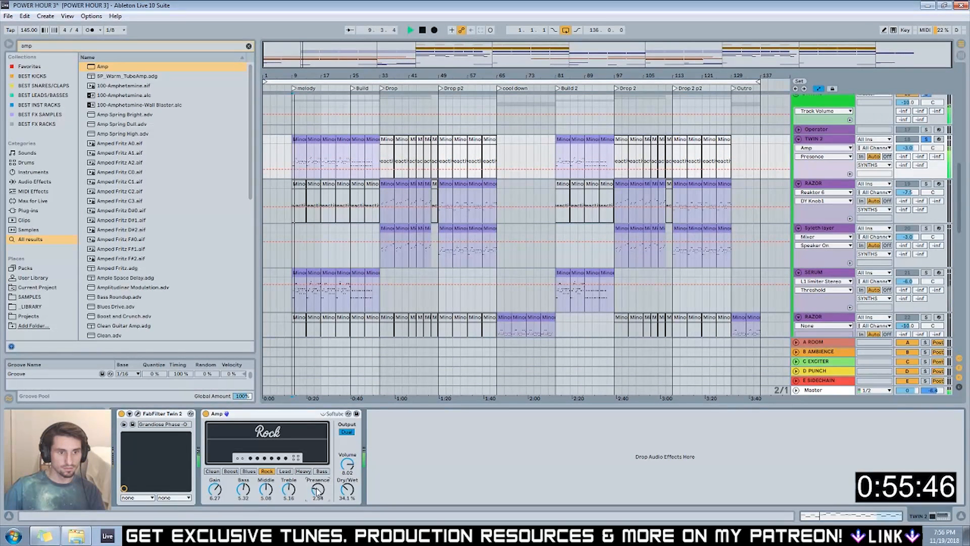
Check the TWIN 2 track's synth settings, close the plug-in, and lower the Amp's Gain to 2.46 and Volume to 5.63.
click(137, 414)
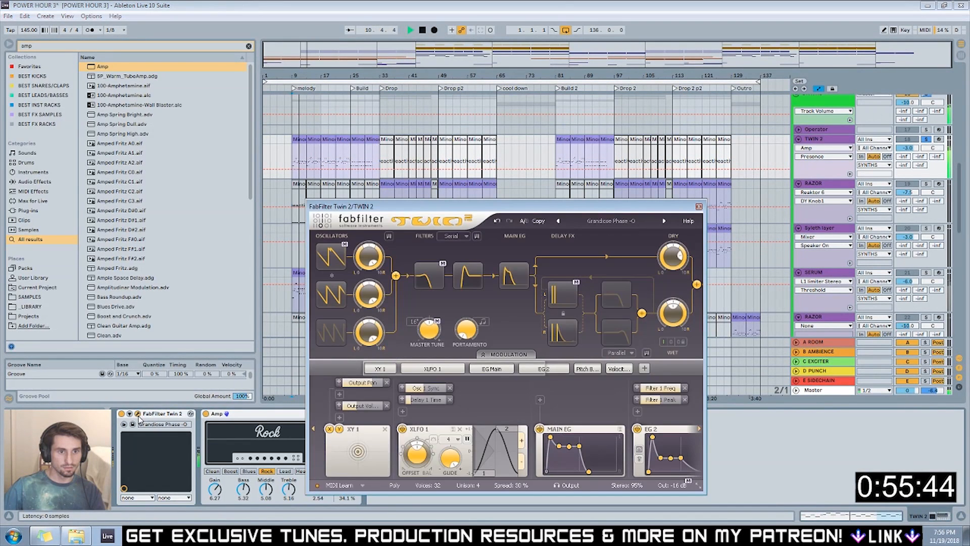
click(699, 207)
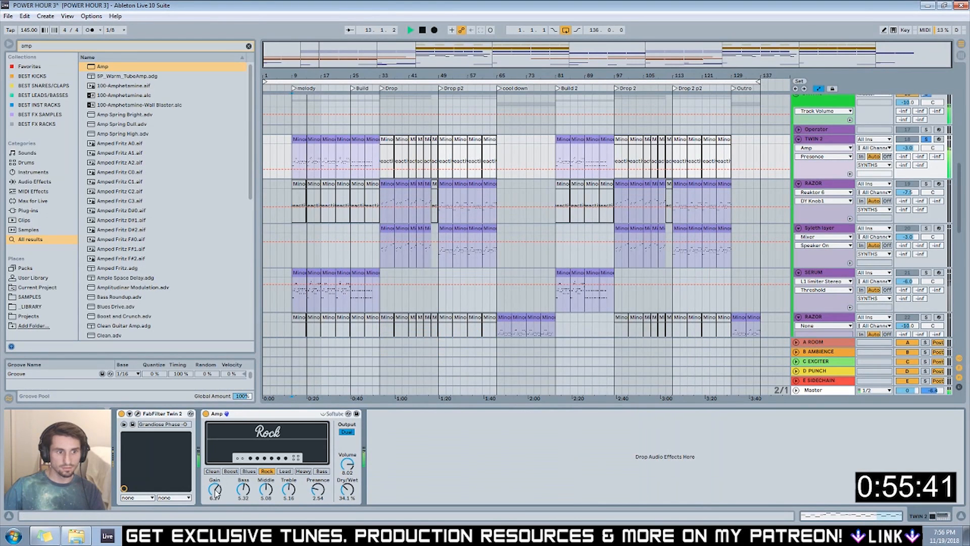
drag(215, 490, 215, 503)
drag(347, 464, 347, 471)
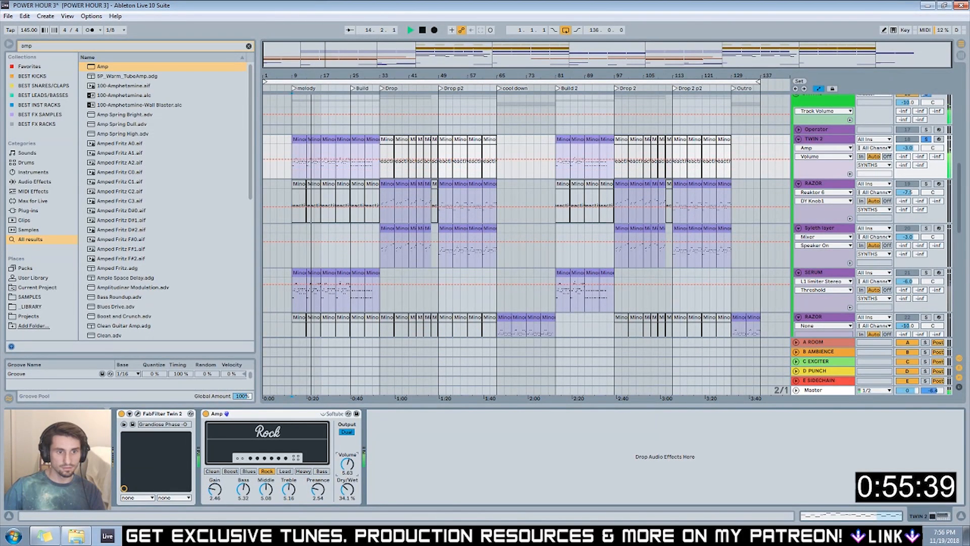
Compare the TWIN 2 sound with the Amp bypassed, re-enable it, and set its Volume to 6.11 and Bass to 6.19.
click(206, 413)
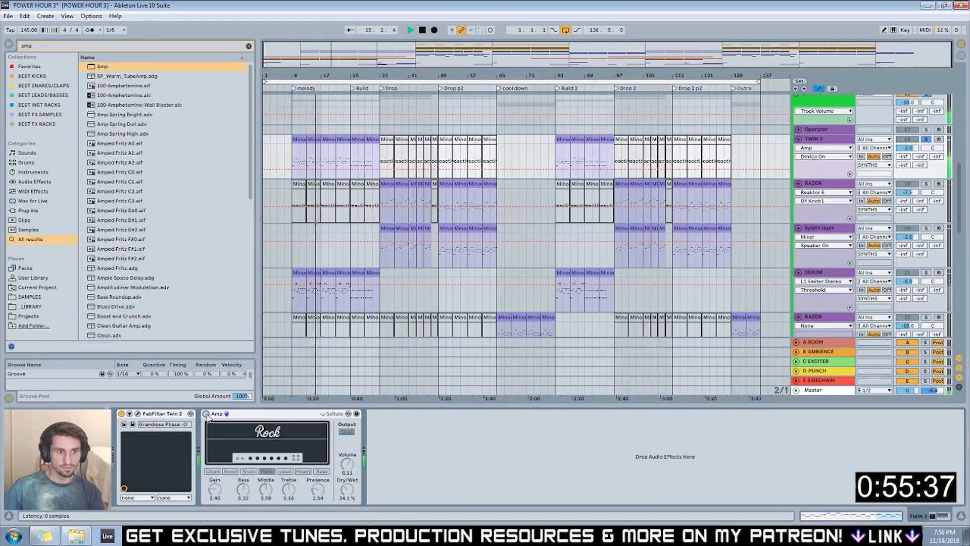
click(206, 414)
key(space)
key(ctrl+f)
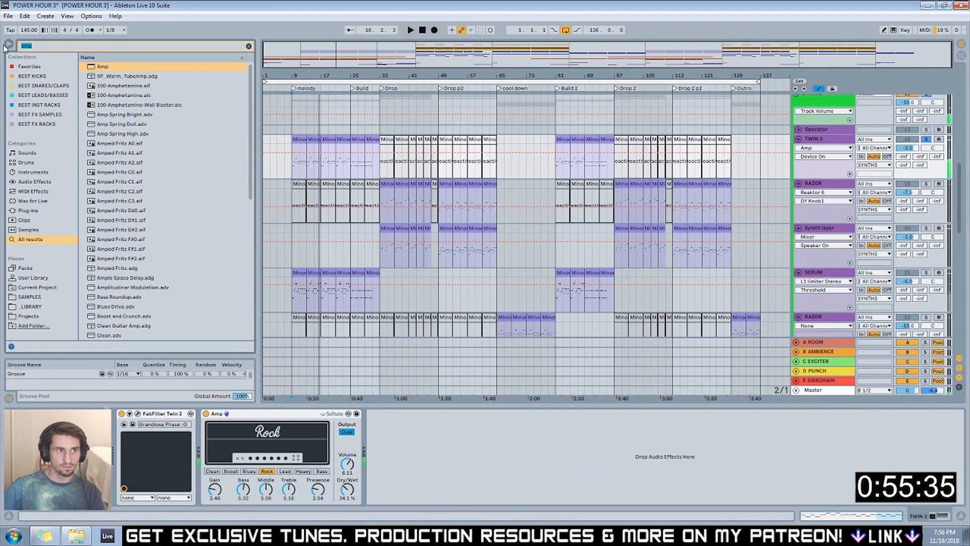
drag(248, 492, 249, 489)
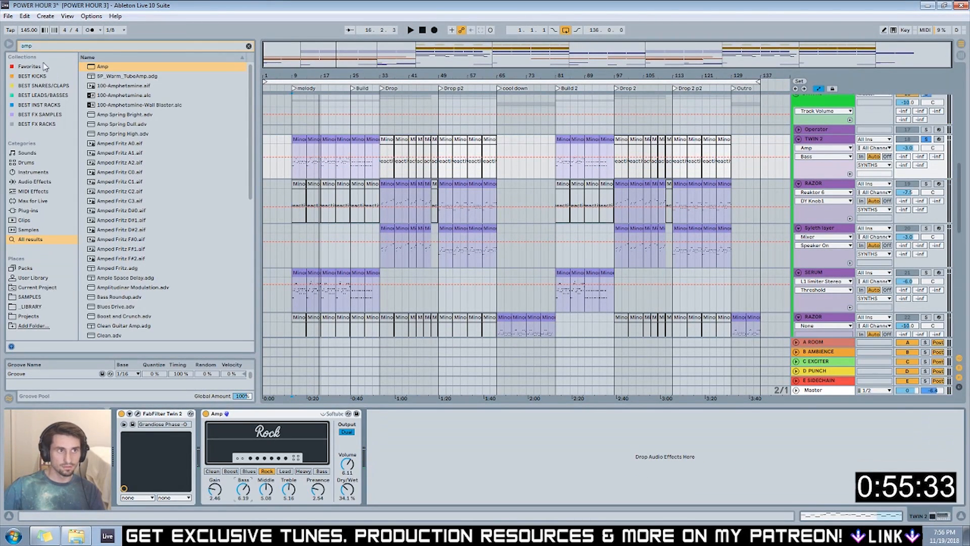
Find the Pitch device's -12 preset in the browser, add it ahead of FabFilter Twin 2, and play the melody section.
key(ctrl+f)
key(BackSpace)
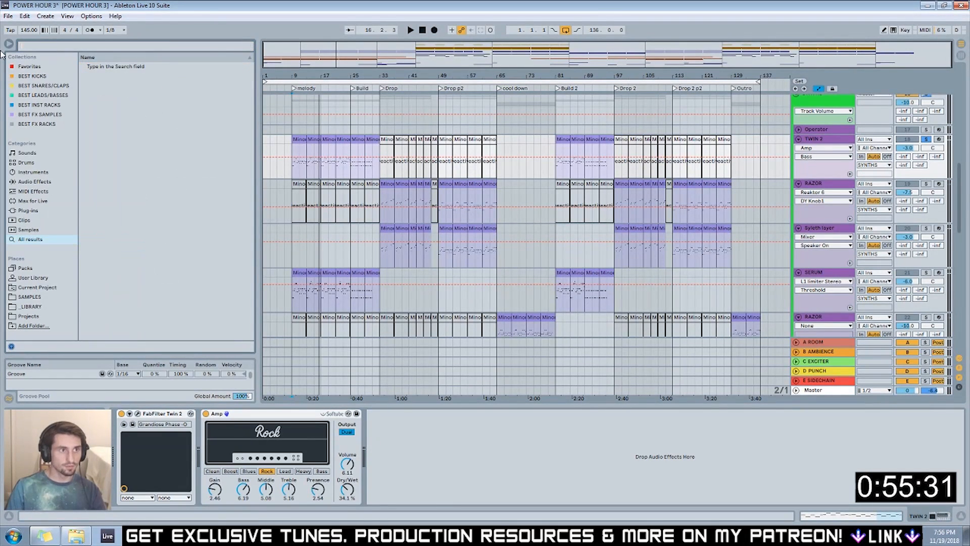
text(picth)
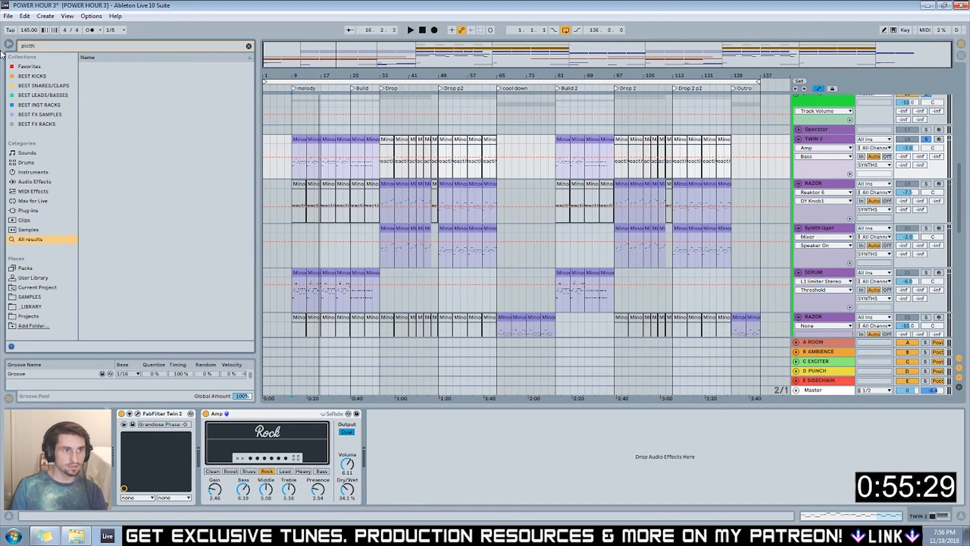
key(BackSpace)
key(BackSpace)
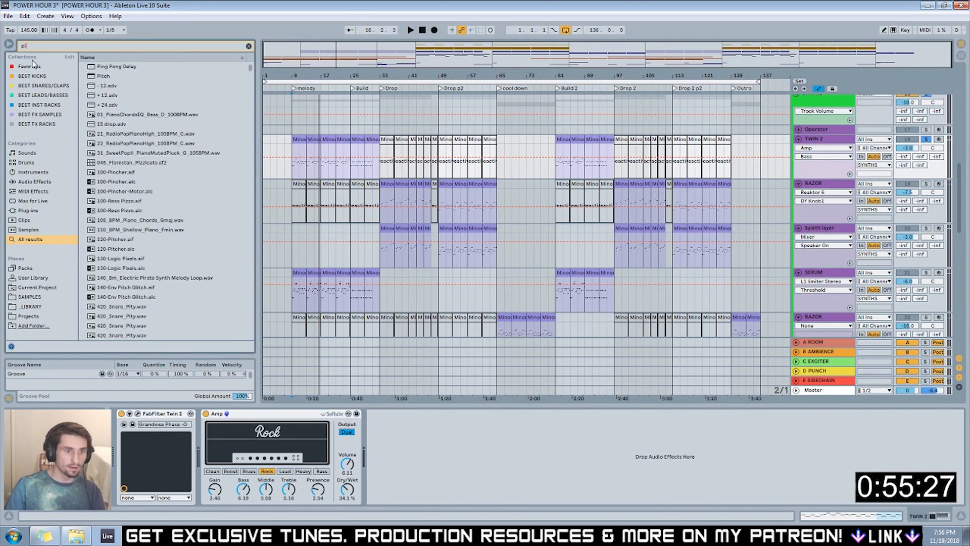
text(txch)
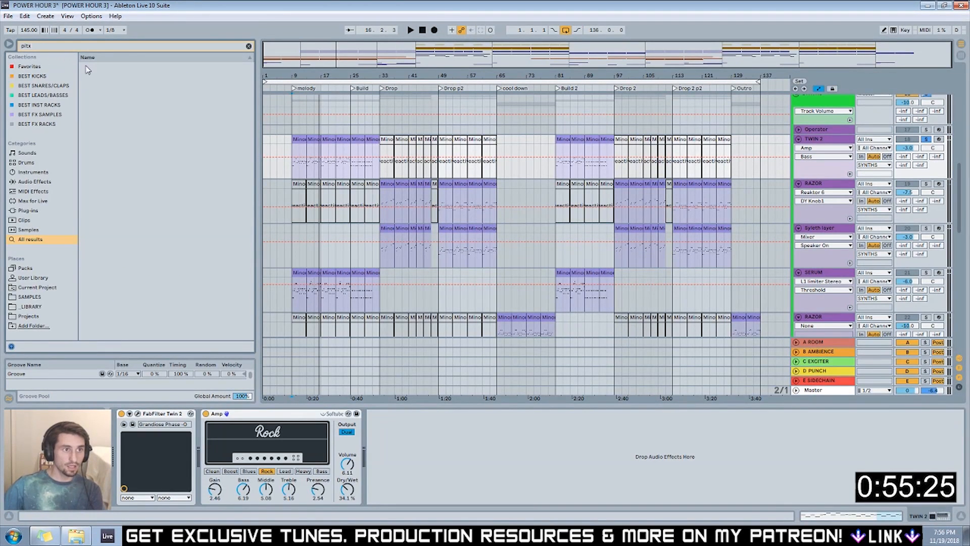
key(BackSpace)
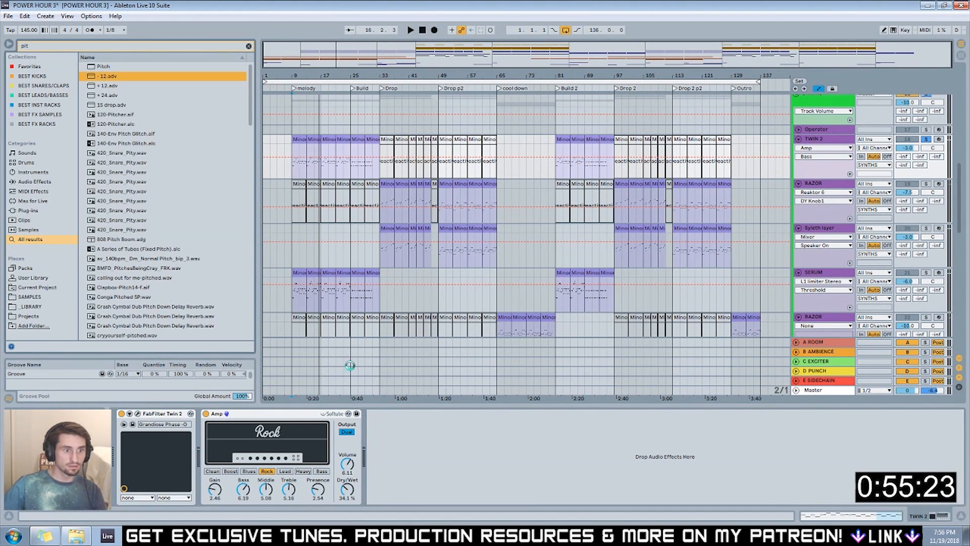
key(space)
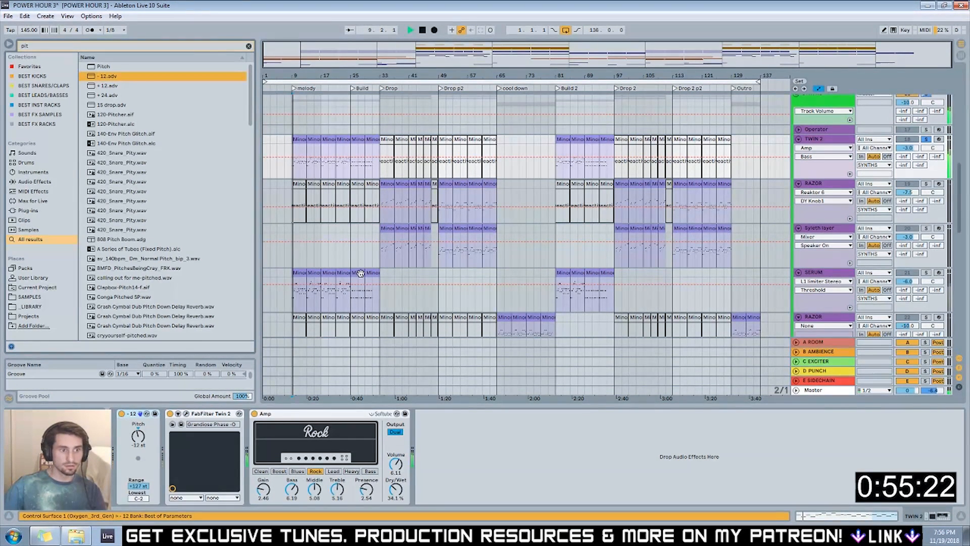
Unsolo the TWIN 2 track and copy its melody clips into the intro, filling bars 1 to 9.
click(926, 139)
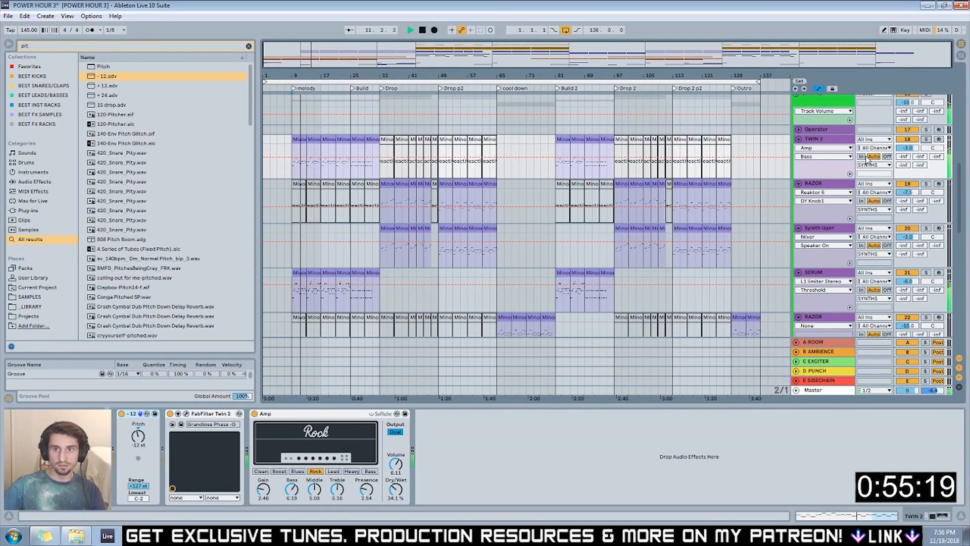
click(302, 140)
mouse_move(302, 140)
mouse_down()
mouse_move(284, 137)
mouse_move(314, 141)
mouse_move(300, 140)
mouse_up()
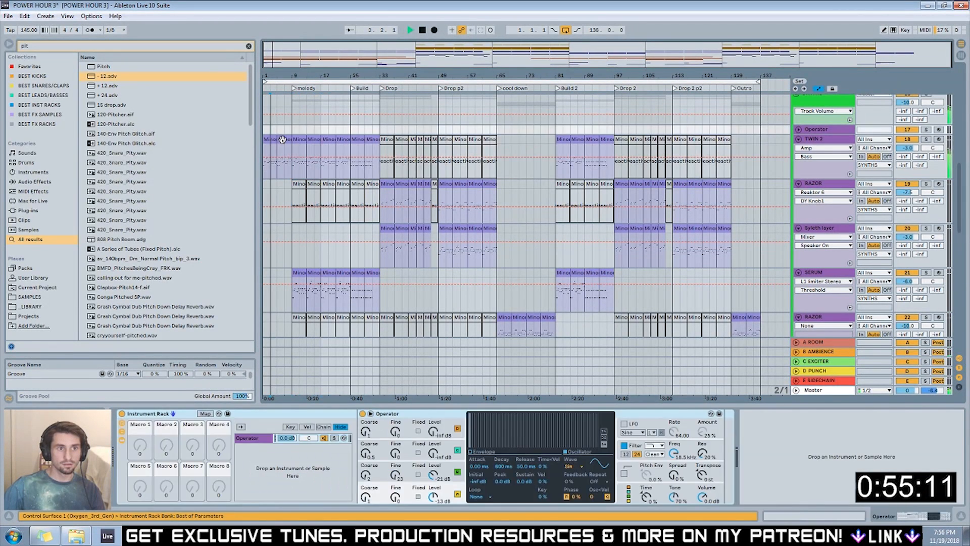
Listen to the arrangement from the intro and from the cool down section.
scroll(502, 95, down, 3)
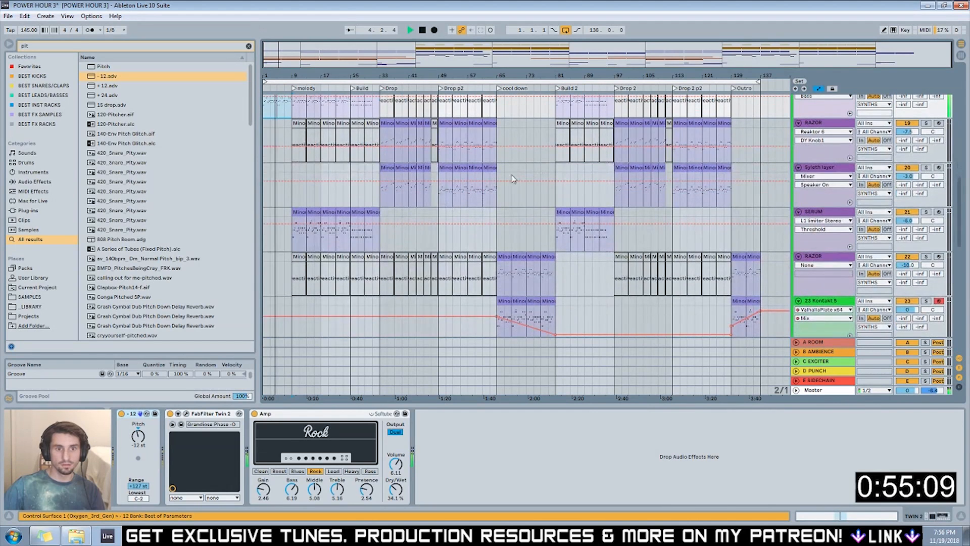
click(499, 89)
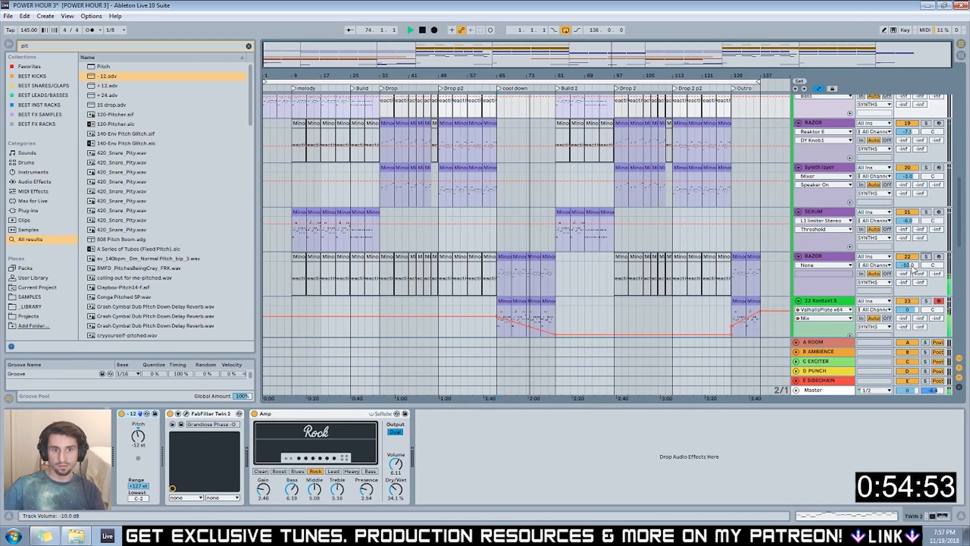
scroll(531, 263, down, 6)
key(space)
scroll(532, 261, down, 8)
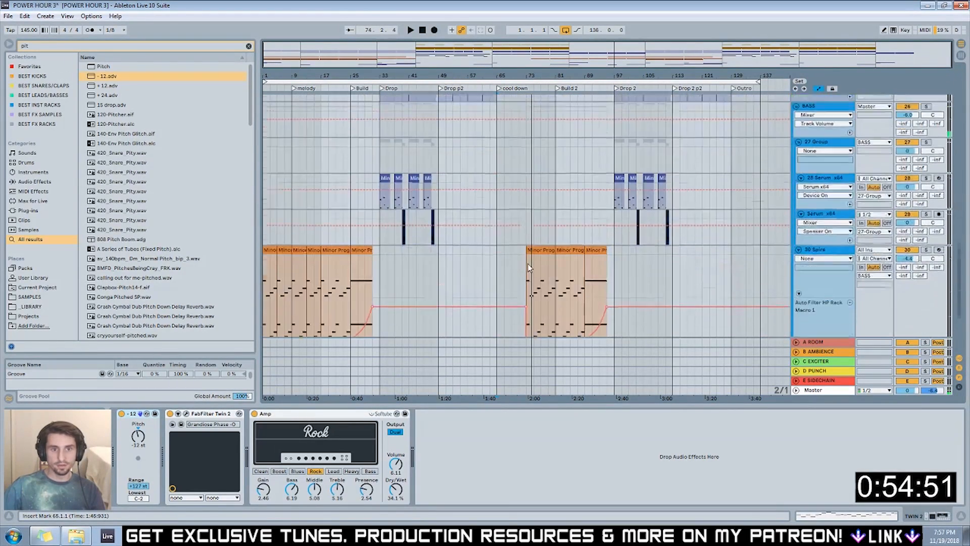
Unfold the EFFECTS group and its FX track and examine the effect clips around bar 73.
click(532, 260)
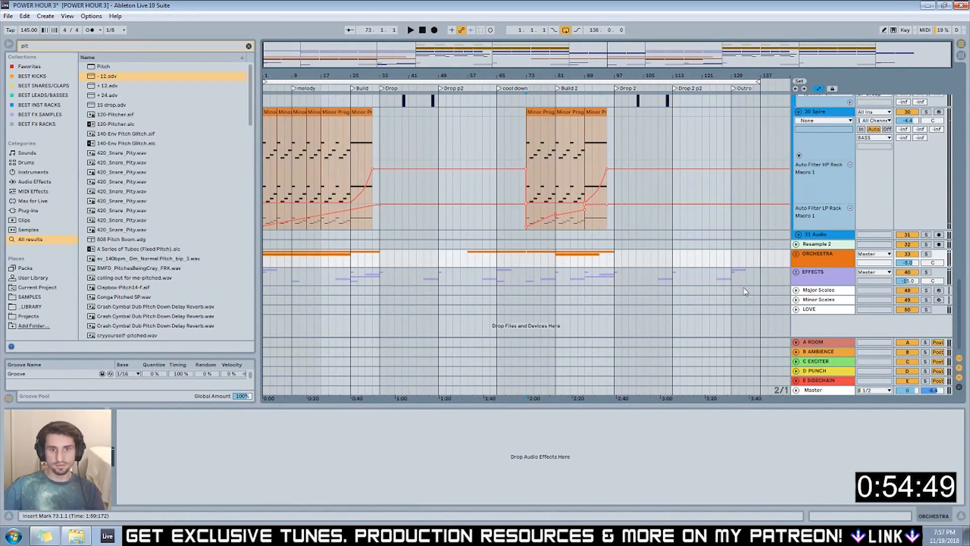
click(797, 272)
scroll(526, 283, down, 3)
click(524, 296)
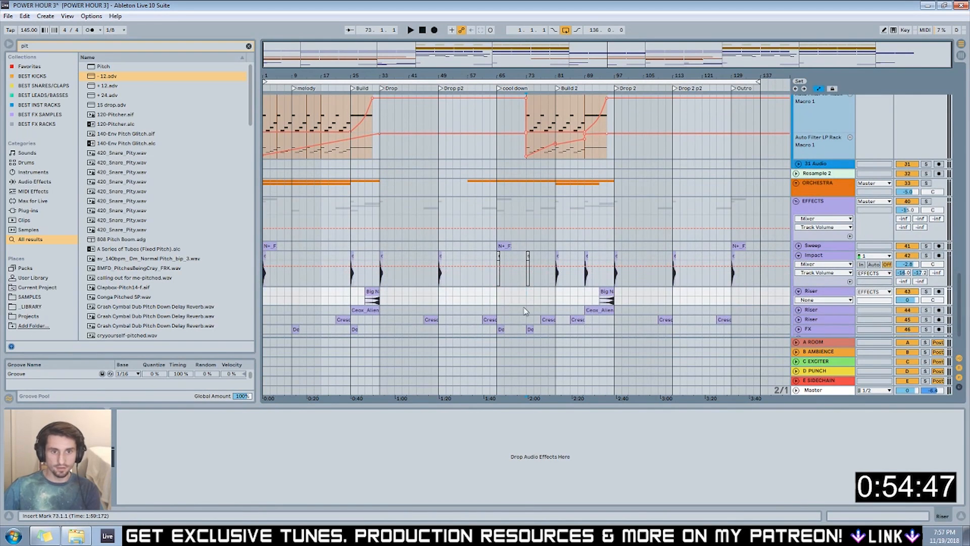
scroll(527, 316, up, 5)
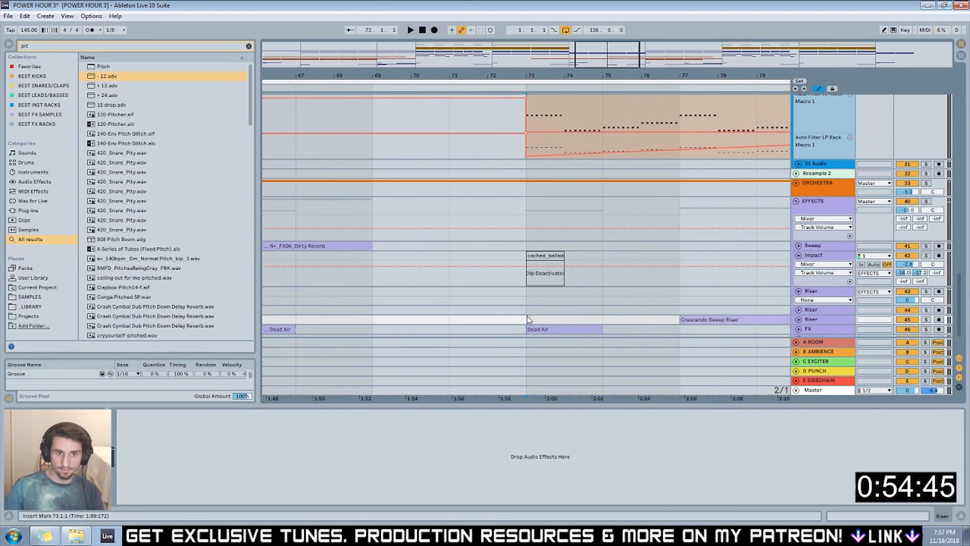
scroll(819, 305, down, 2)
click(799, 289)
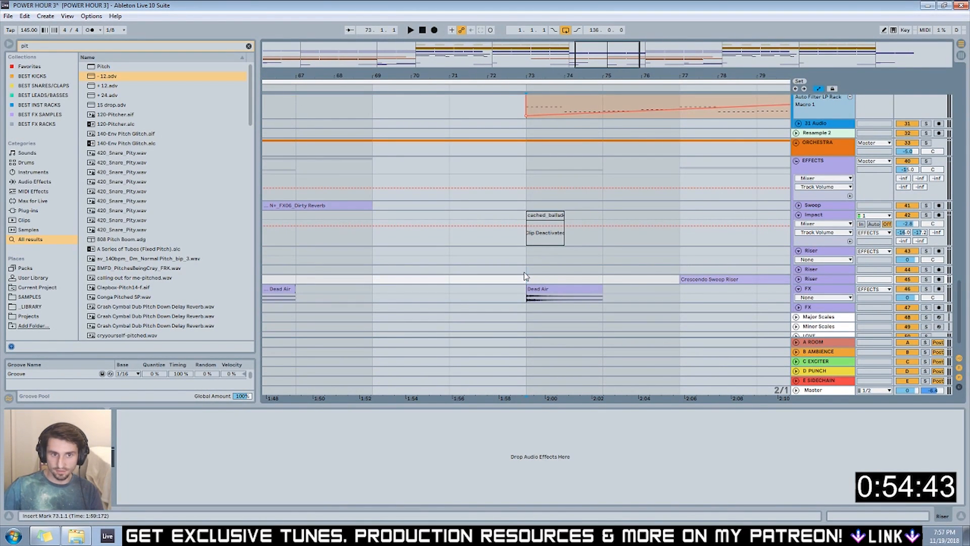
key(Up)
Play from bar 73, and ramp the 30 Spire track's Auto Filter HP Rack automation down into it from about half a bar earlier.
key(space)
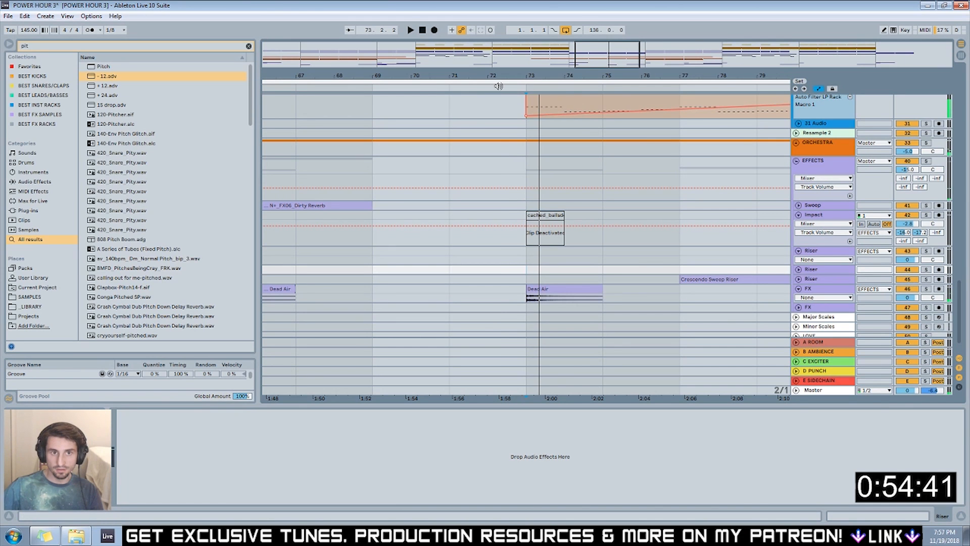
scroll(554, 123, up, 4)
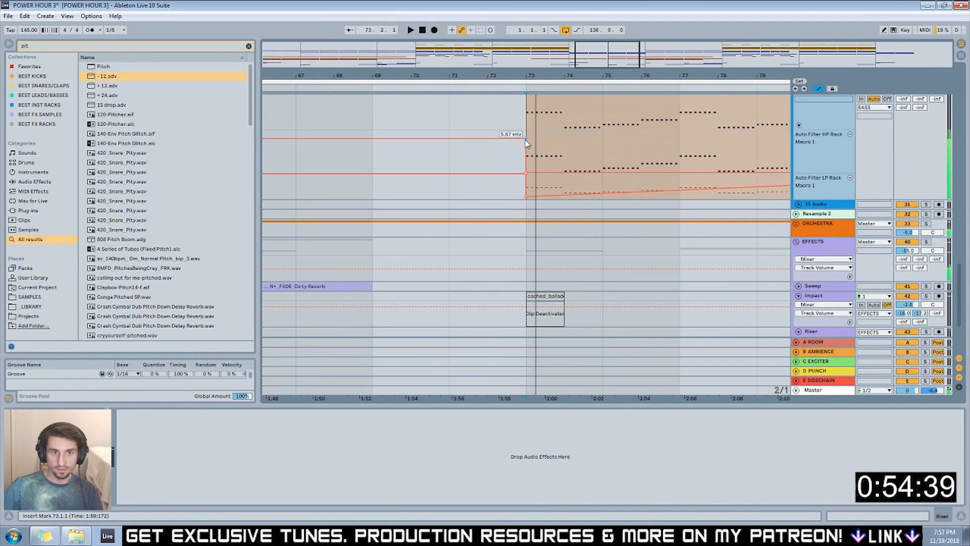
click(526, 139)
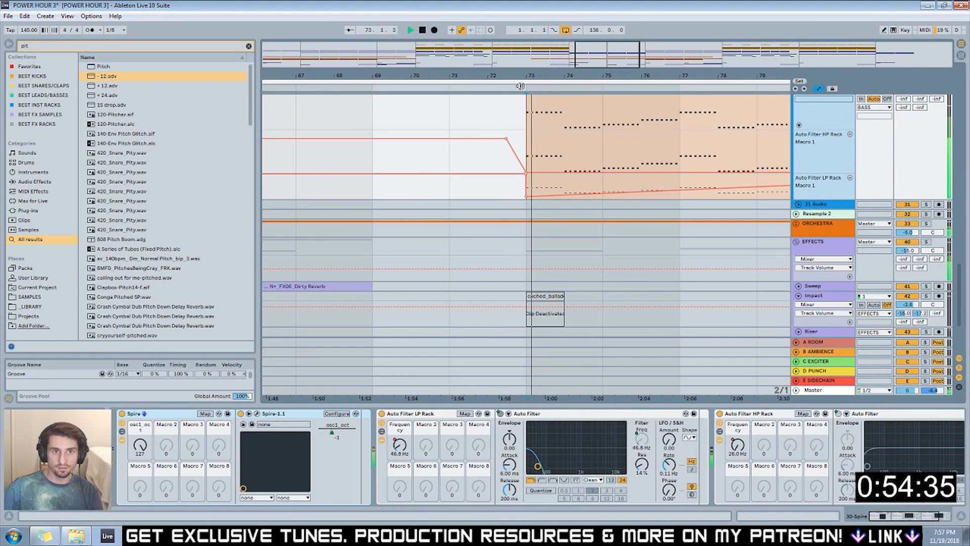
Enlarge the FX track and give the Dead Air clip at bar 73 a short fade-in, playing it back.
scroll(530, 260, down, 5)
click(538, 262)
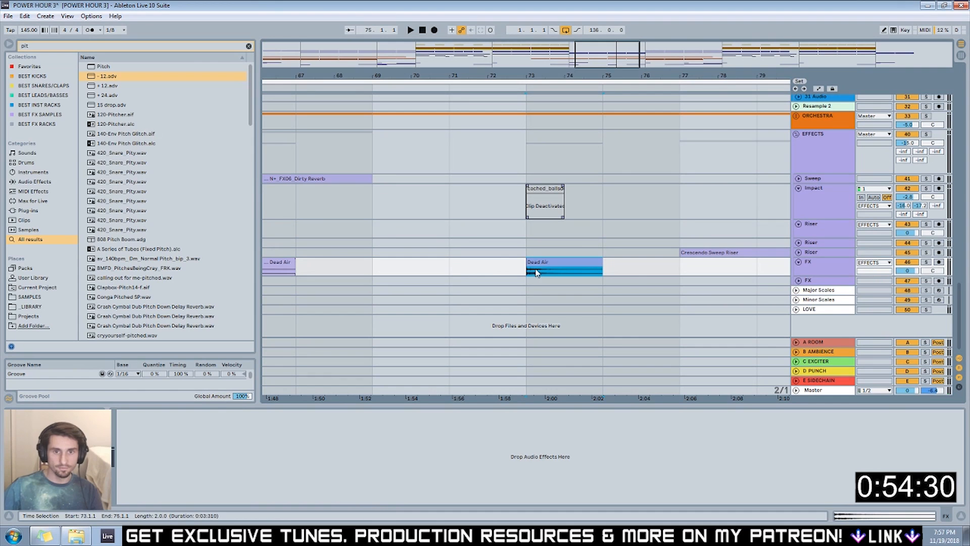
click(808, 273)
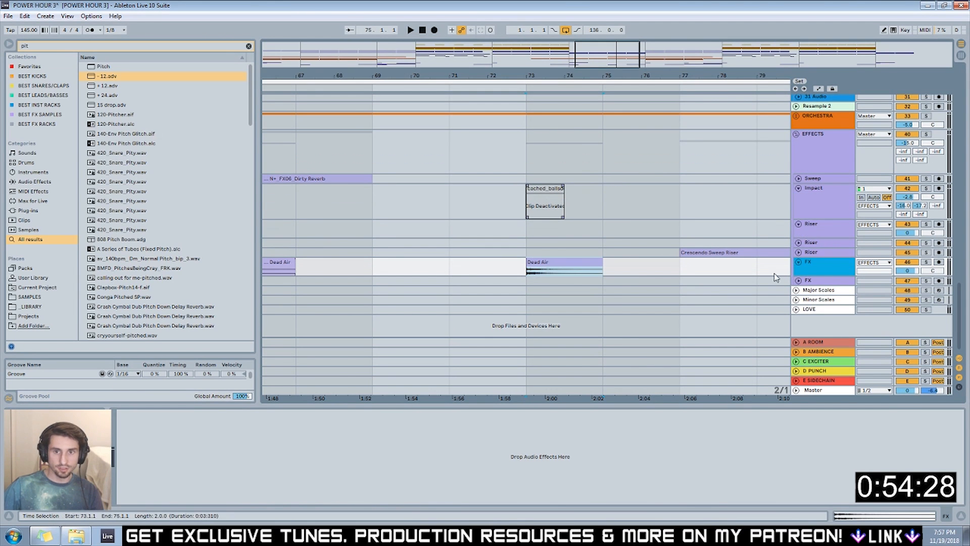
drag(806, 274, 805, 292)
key(a)
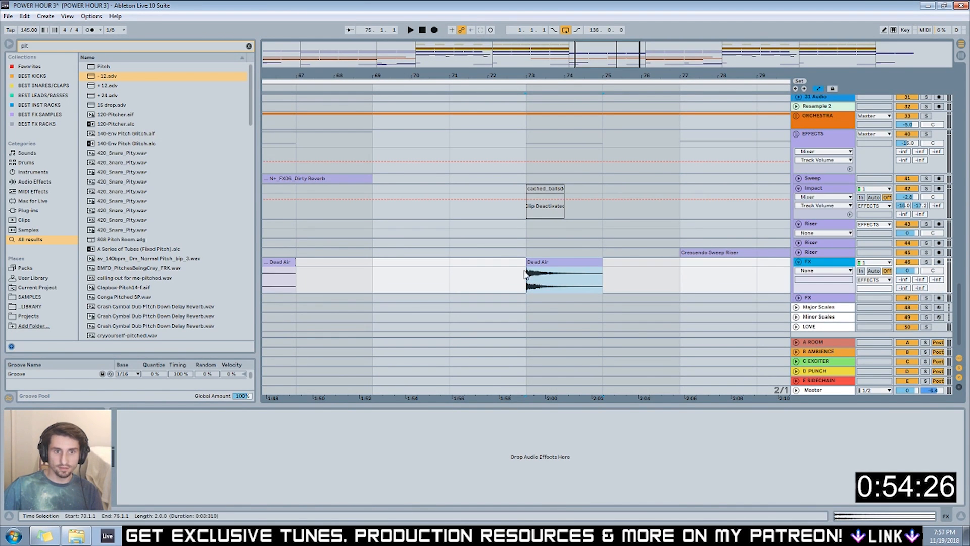
key(a)
click(529, 266)
key(space)
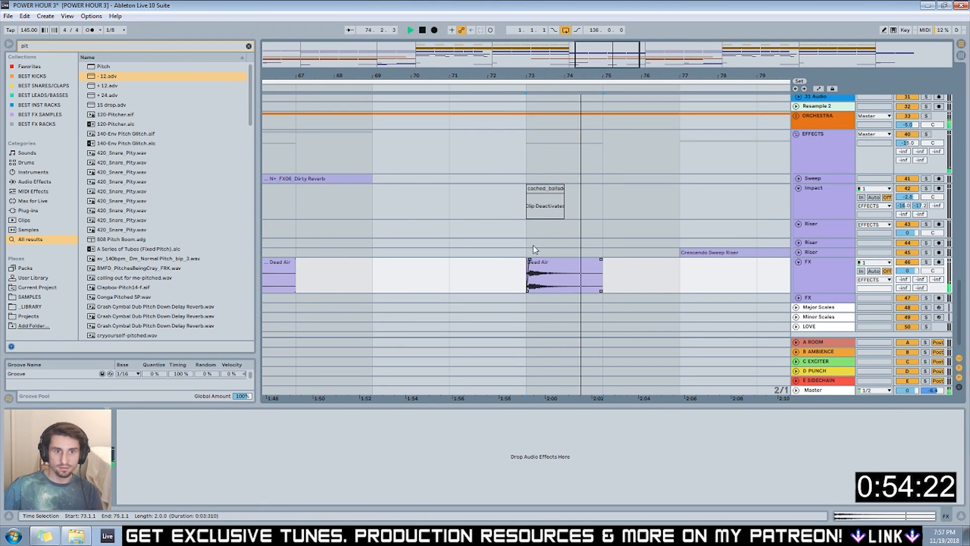
Replay the transition at bar 73 and look over the tracks up to the drums across the whole arrangement.
click(525, 84)
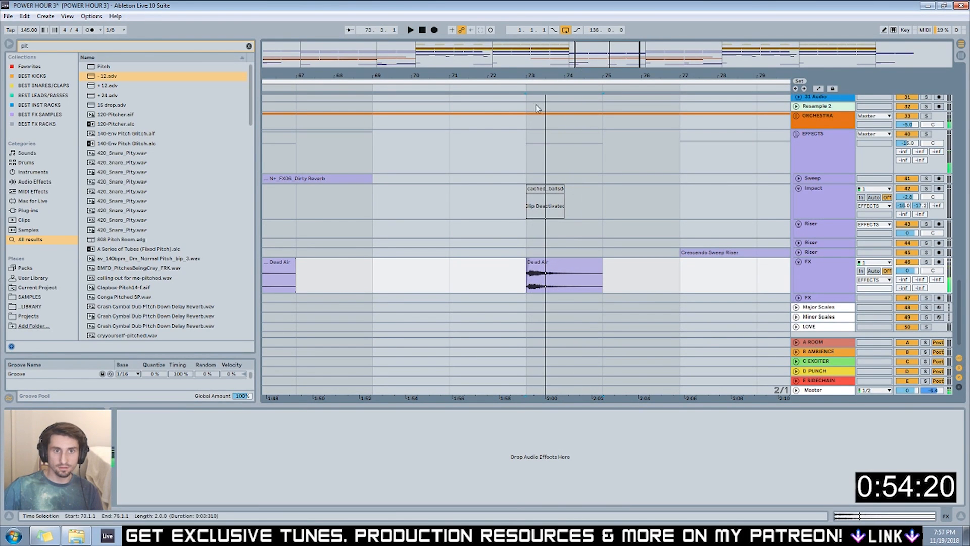
scroll(568, 146, up, 5)
scroll(547, 168, up, 10)
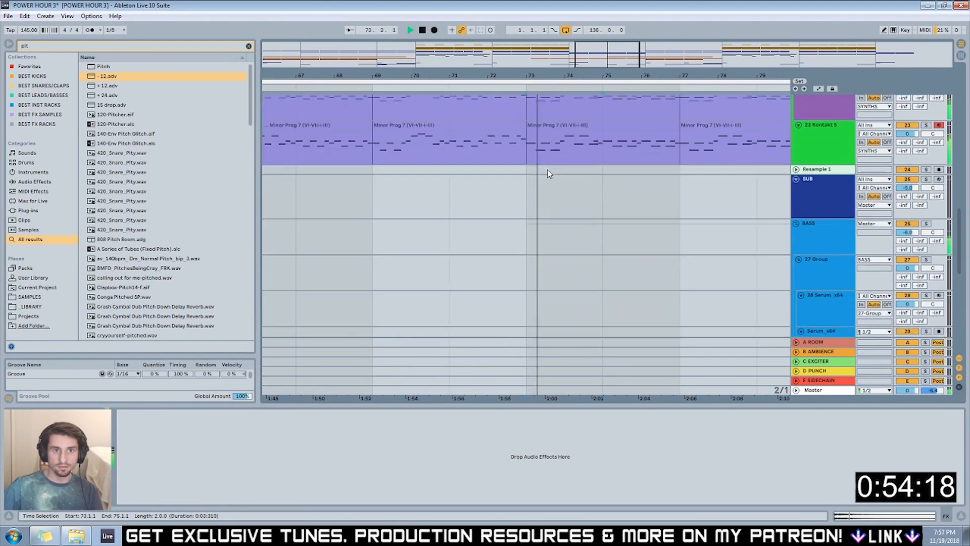
scroll(549, 174, up, 10)
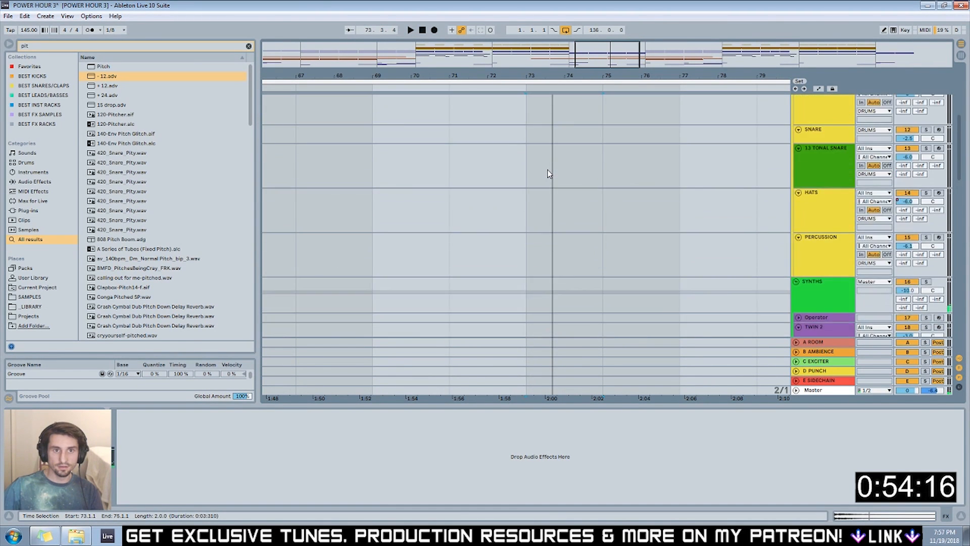
drag(610, 54, 493, 98)
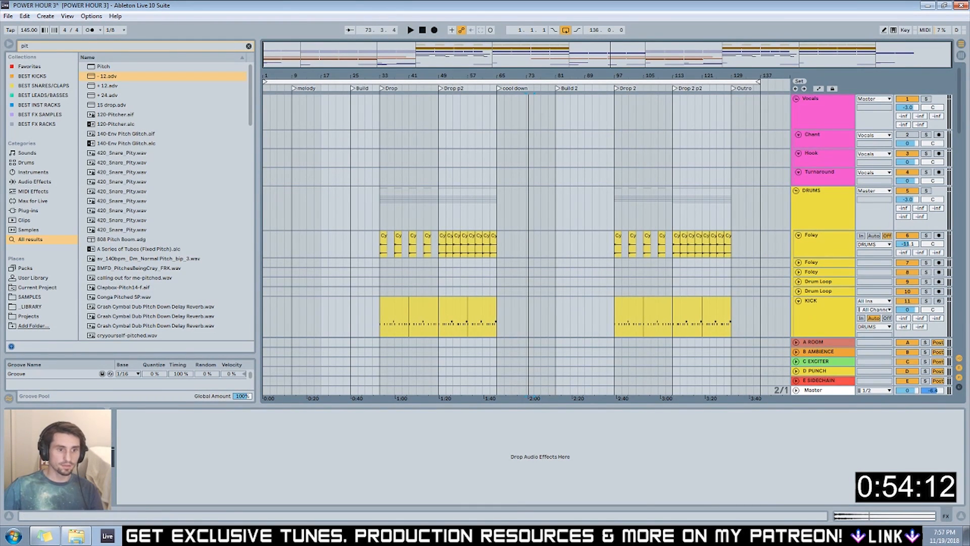
Check the Arrangement Fixes list in Notepad, return to Ableton Live, and play from the middle of the melody section.
key(alt+Tab)
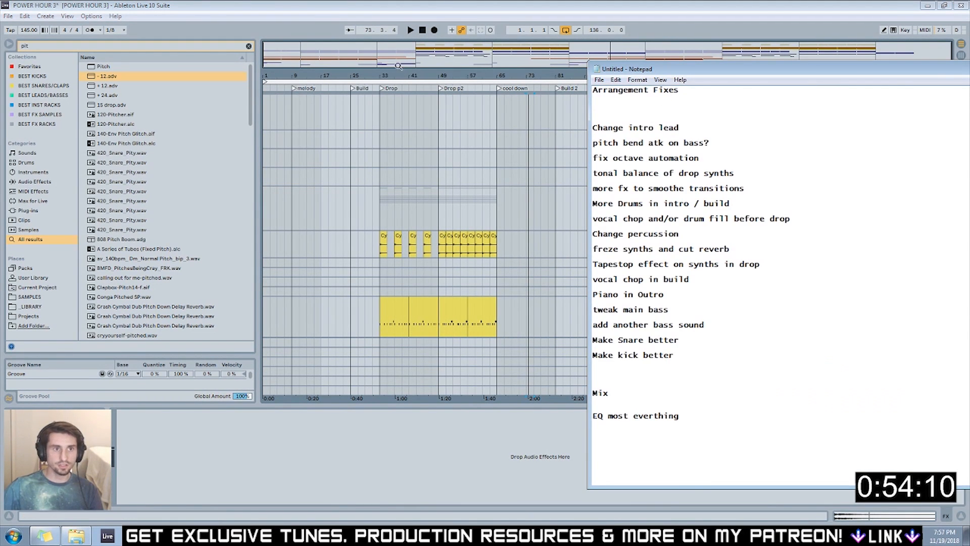
key(alt+Tab)
click(326, 84)
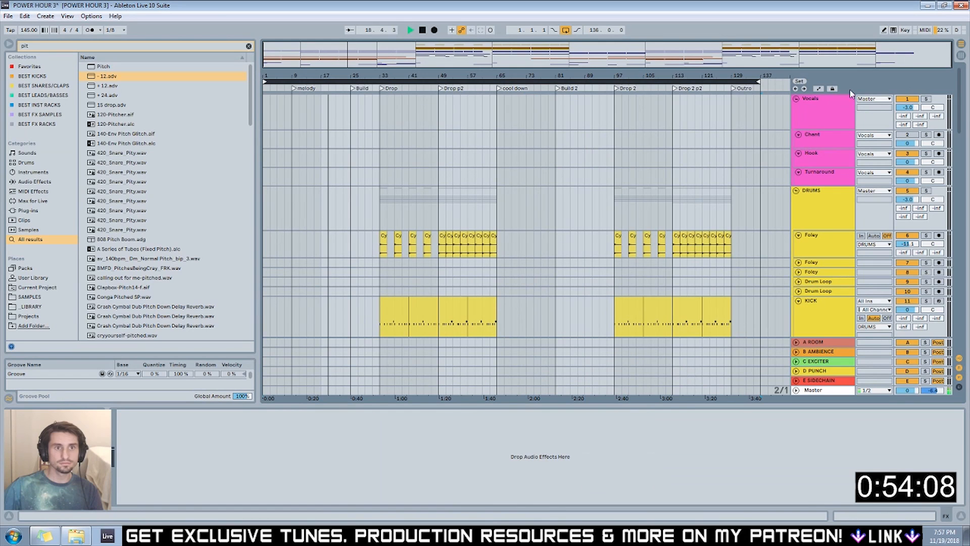
Bring up the Arrangement Fixes list in Notepad and save it to the Desktop as a text file named notes.
key(alt+Tab)
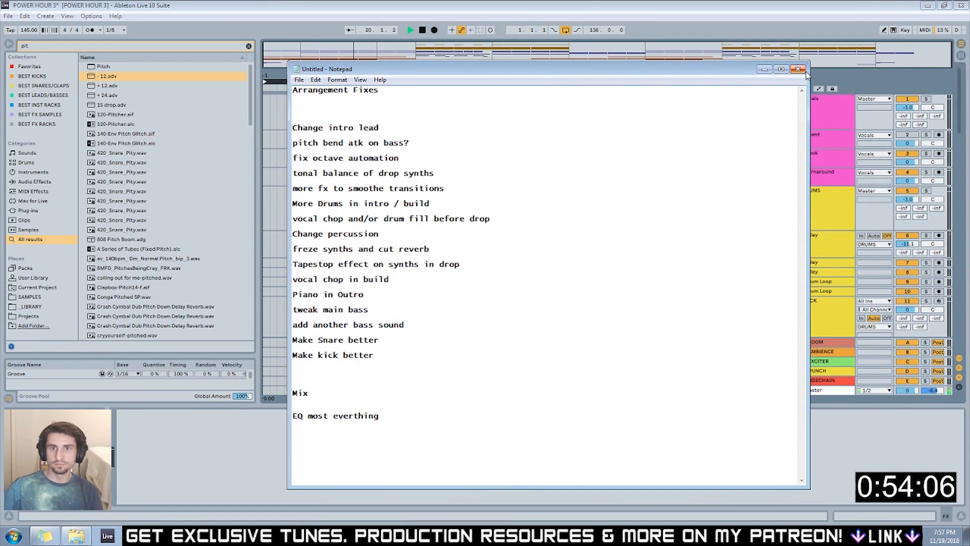
click(798, 68)
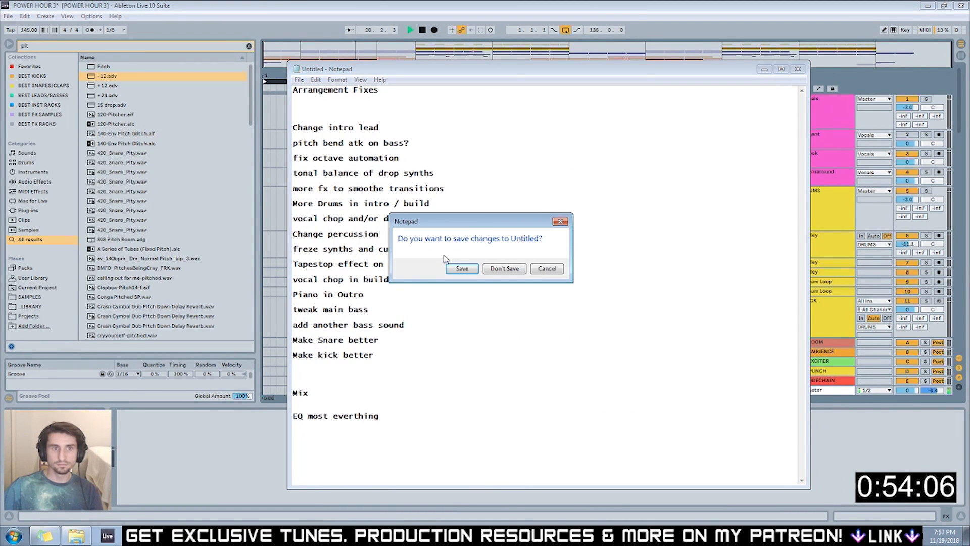
click(547, 269)
key(ctrl+s)
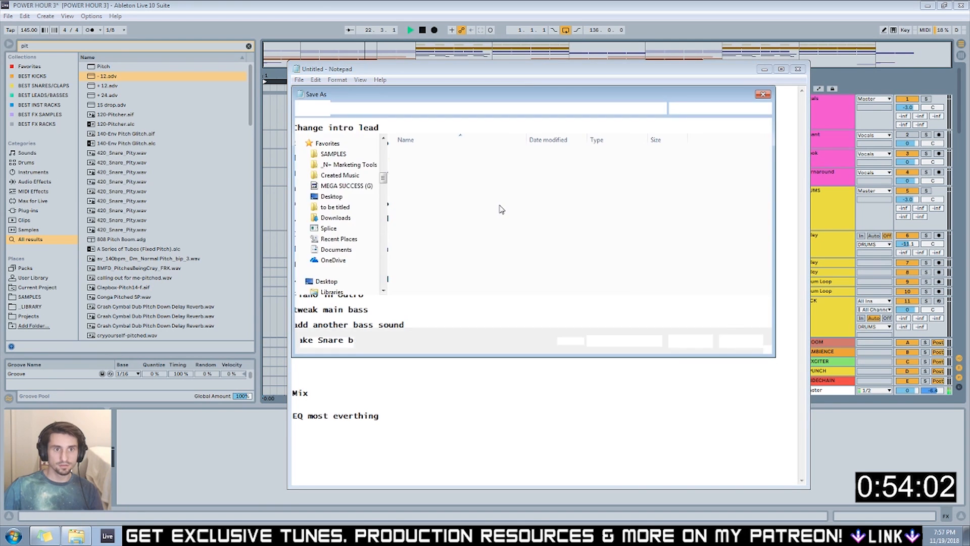
drag(384, 175, 383, 139)
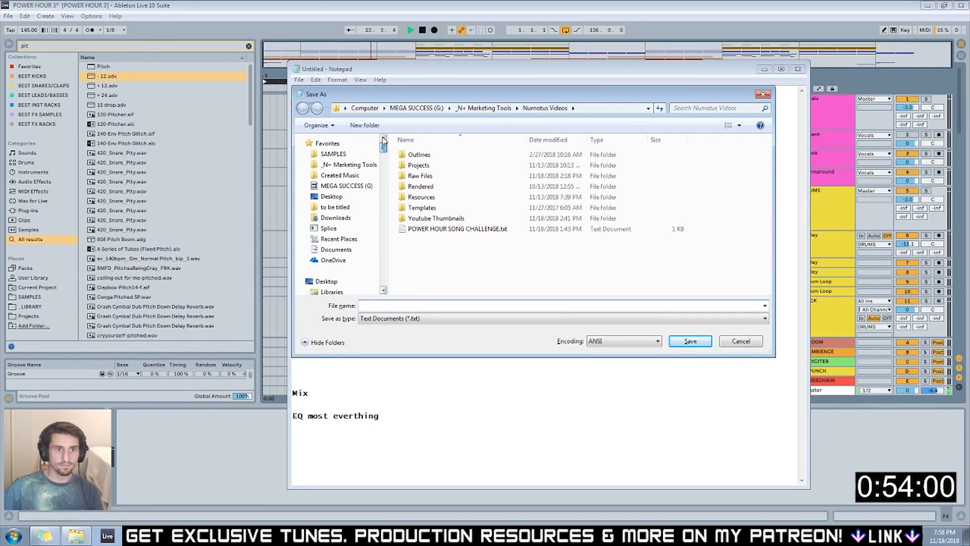
click(332, 196)
click(456, 305)
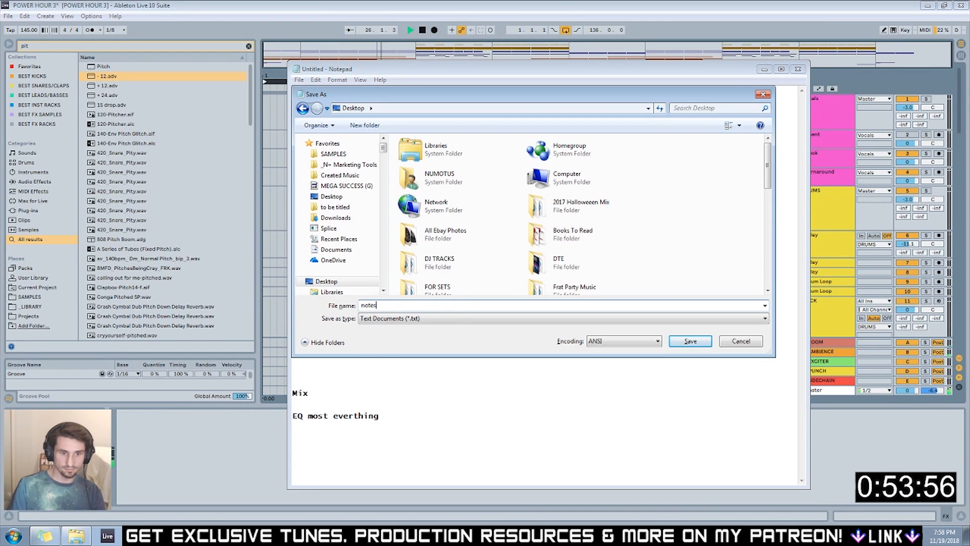
key(Return)
Return to Ableton Live, stop at bar 25, and look over the tracks from drums to effects while rechecking the fix list.
click(566, 31)
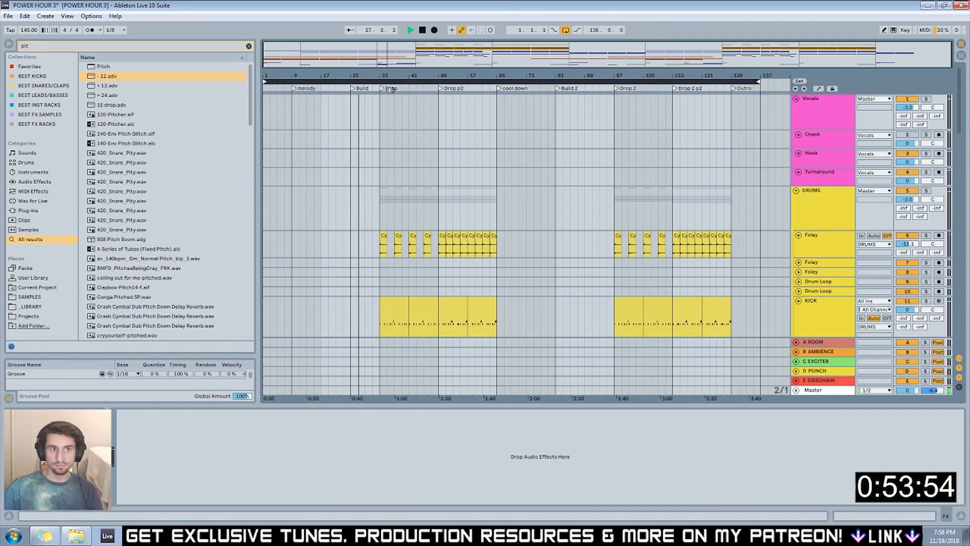
click(353, 124)
key(space)
scroll(360, 188, down, 3)
scroll(358, 192, down, 6)
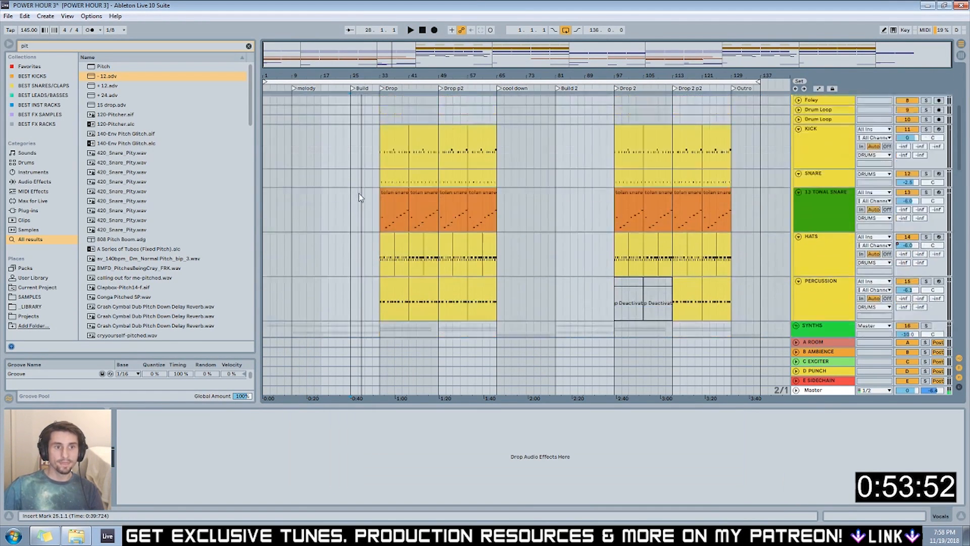
key(alt+Tab)
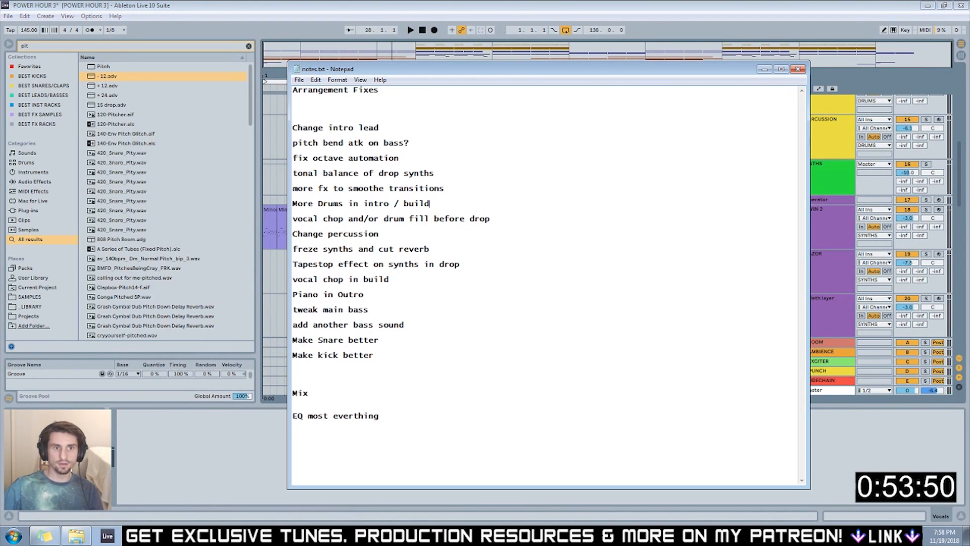
key(alt+Tab)
scroll(342, 260, down, 4)
scroll(349, 253, down, 5)
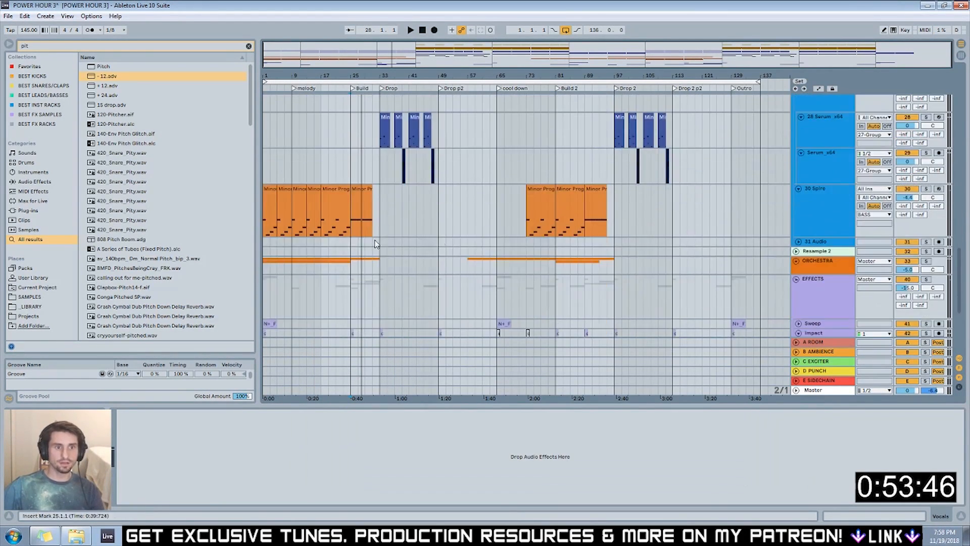
Solo the 30 Spire track, play it from bar 25, and open the Spire instrument's window.
click(839, 208)
click(926, 189)
key(space)
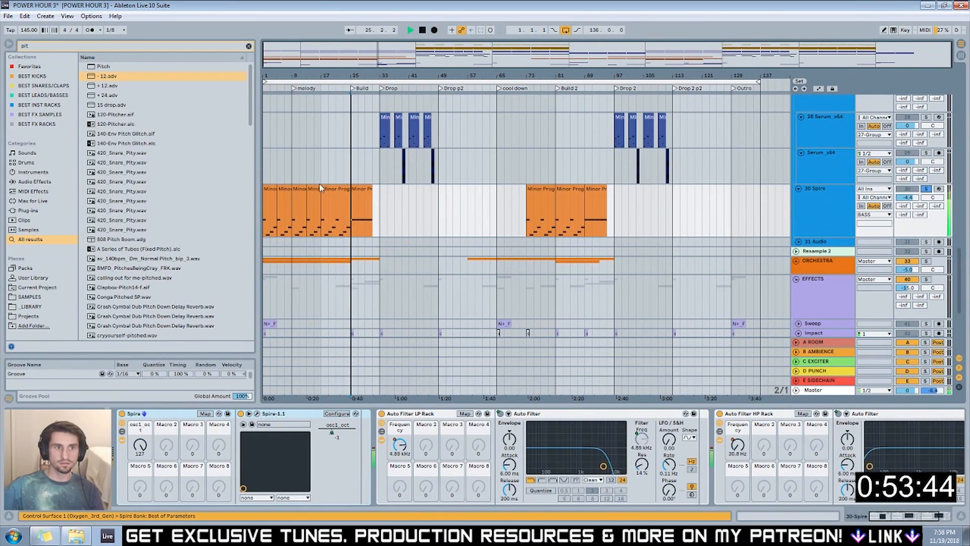
click(257, 414)
key(space)
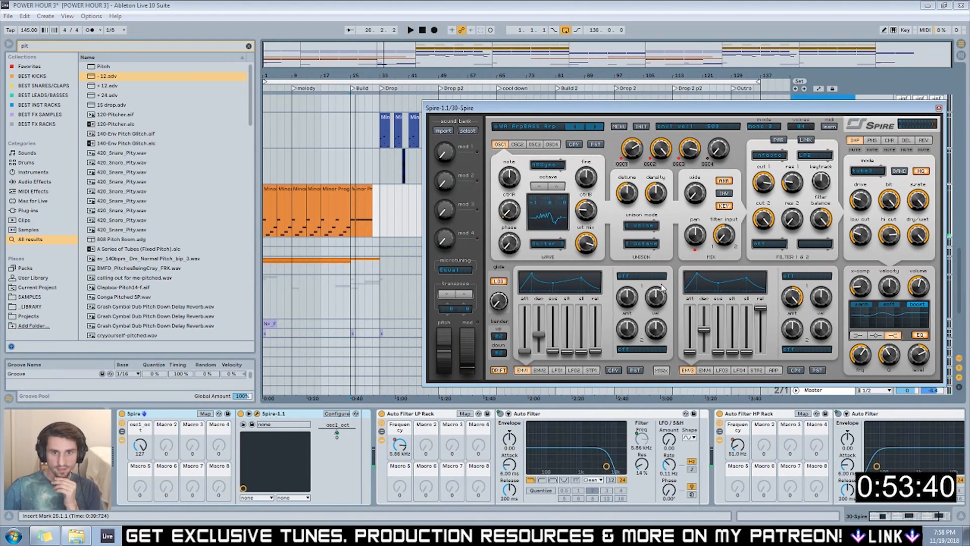
Assign Spire's envelope 2 to modulate Osc1 Pitch and Osc2 Pitch.
click(540, 372)
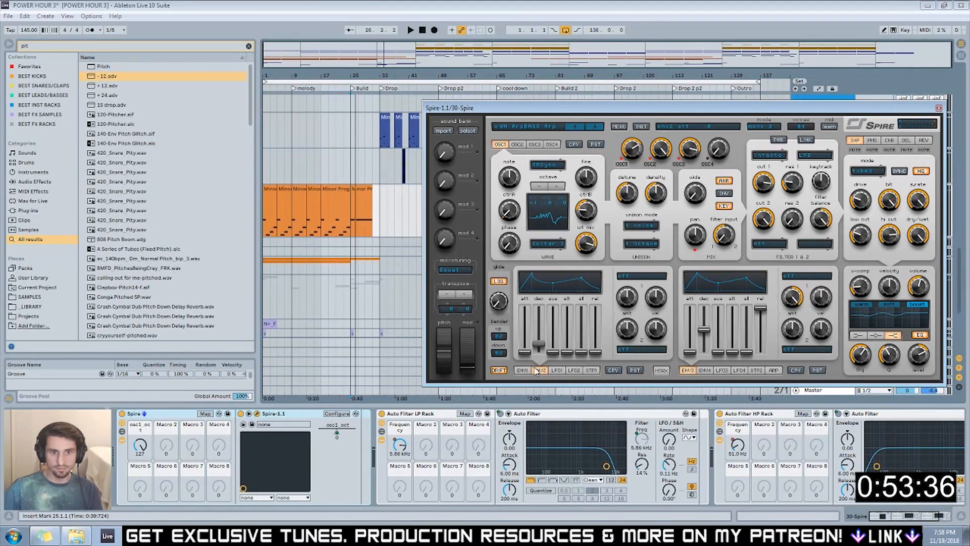
click(633, 277)
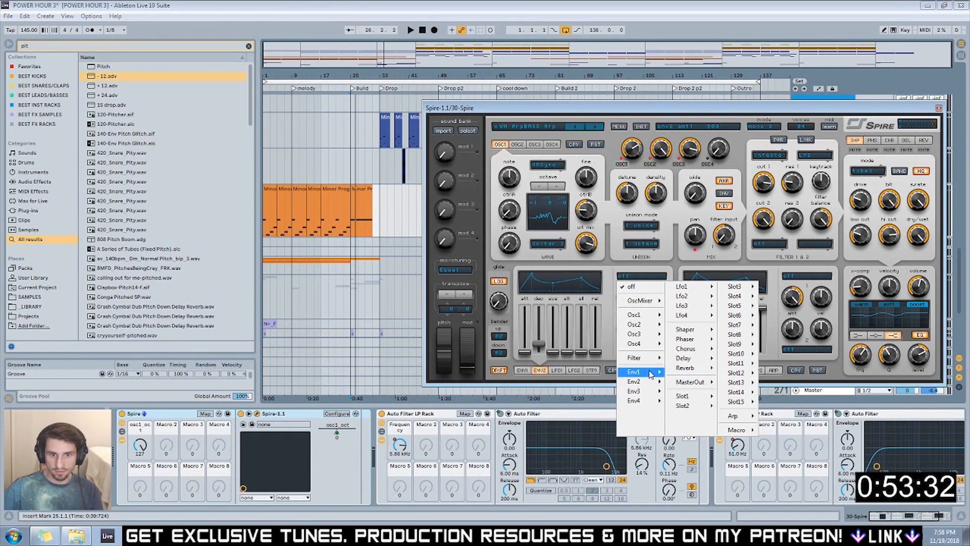
mouse_move(707, 382)
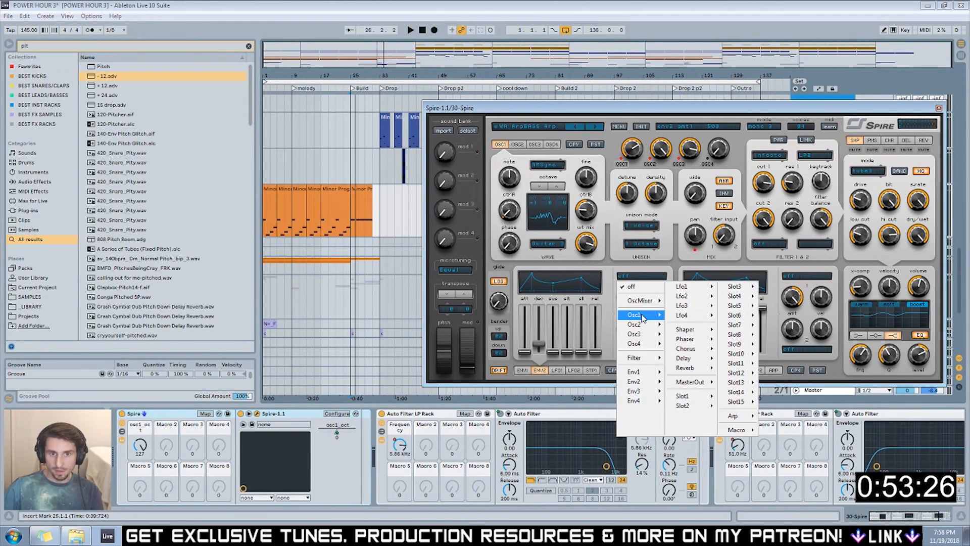
click(683, 318)
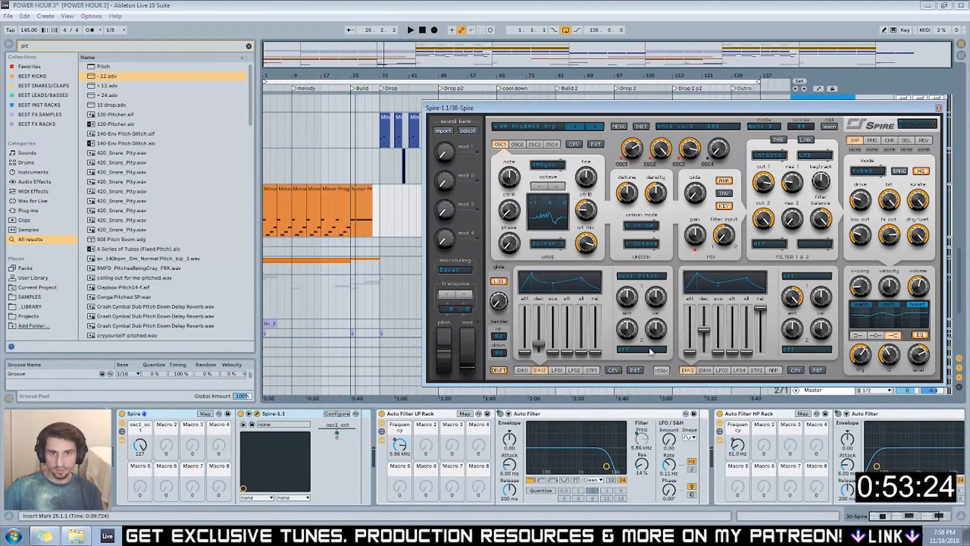
click(651, 352)
mouse_move(652, 398)
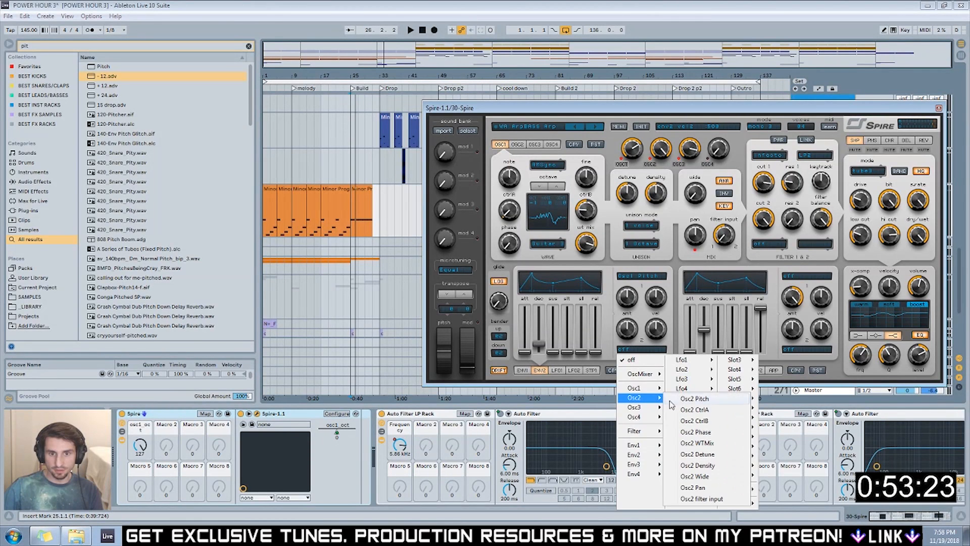
click(708, 400)
Play the Spire bass from the build and melody sections while setting envelope 2 to a near-minimum attack and a short decay.
key(space)
mouse_move(530, 348)
mouse_down()
mouse_move(537, 354)
mouse_move(527, 331)
mouse_move(541, 356)
mouse_up()
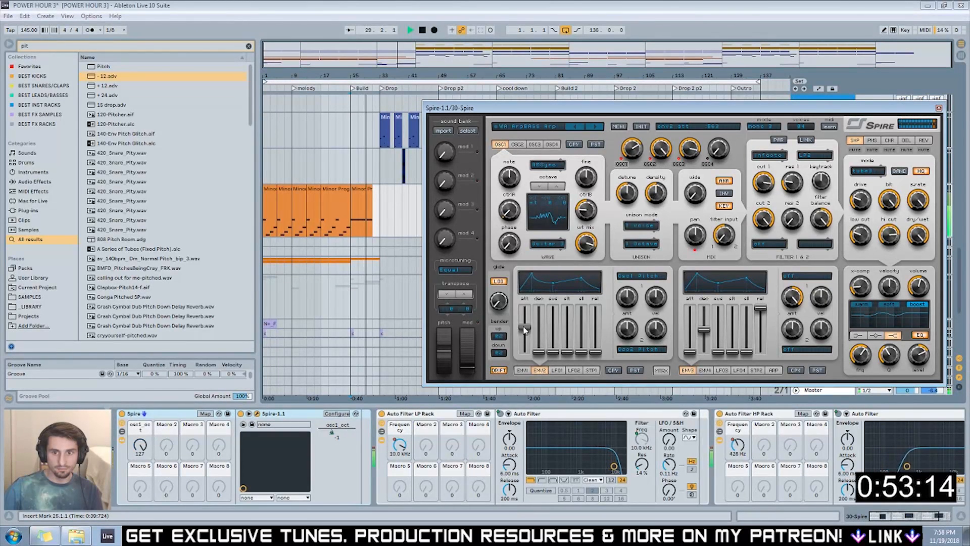
drag(525, 325, 526, 350)
key(space)
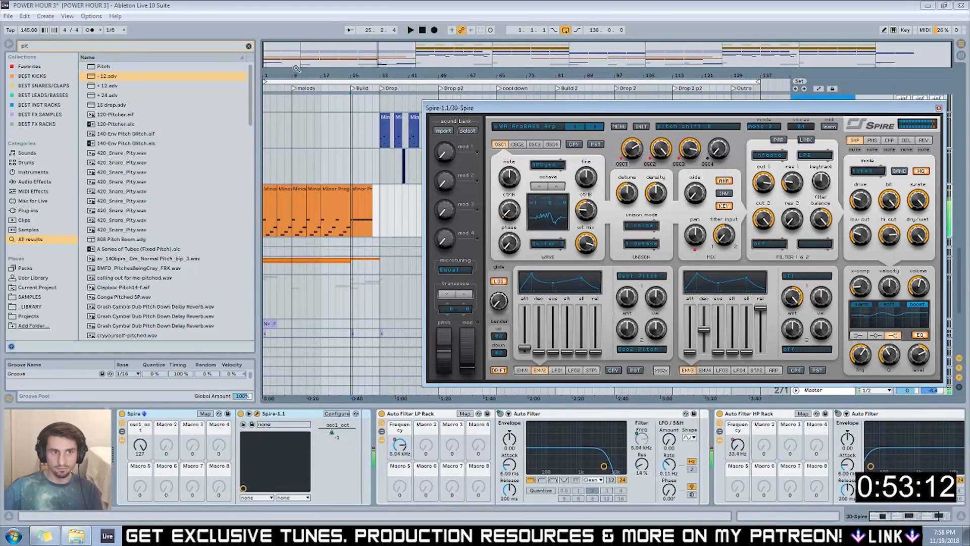
click(296, 89)
mouse_move(539, 351)
mouse_down()
mouse_move(541, 316)
mouse_move(540, 352)
mouse_move(544, 341)
mouse_up()
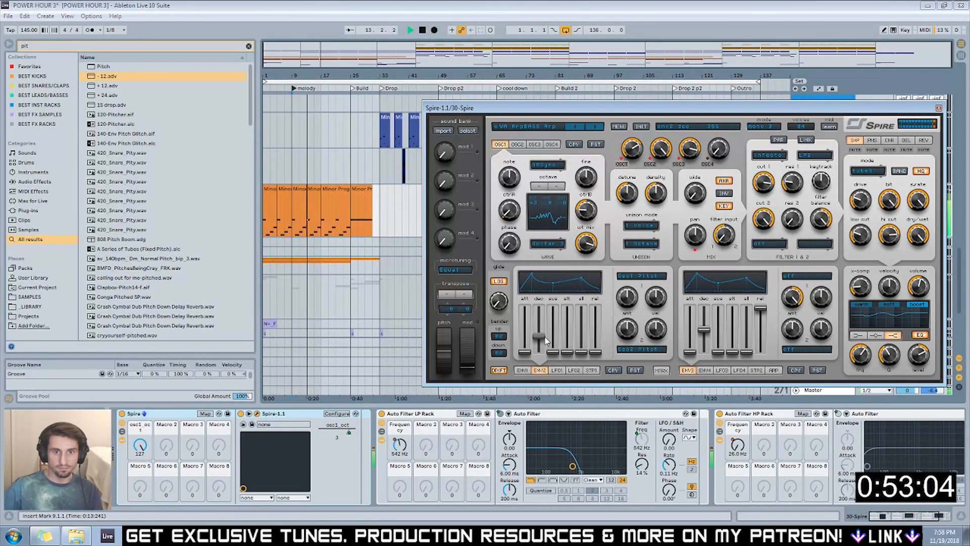
Raise envelope 2's amounts for both oscillator pitch targets and shorten Spire's glide during playback.
mouse_move(624, 343)
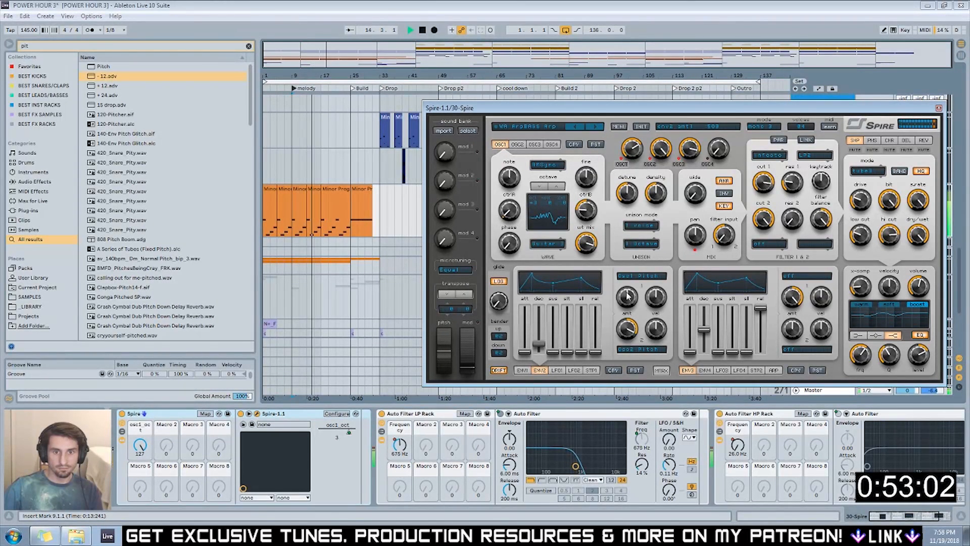
drag(627, 297, 635, 329)
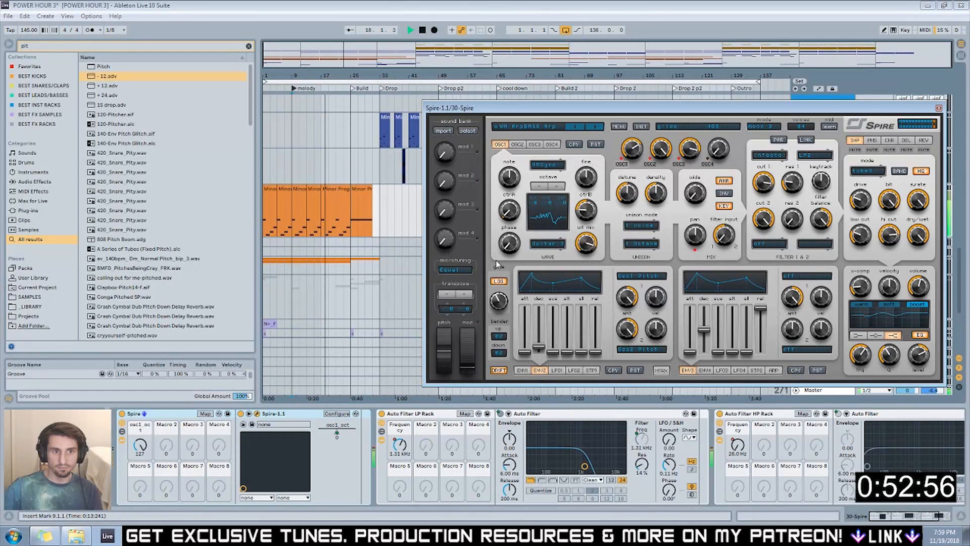
click(497, 281)
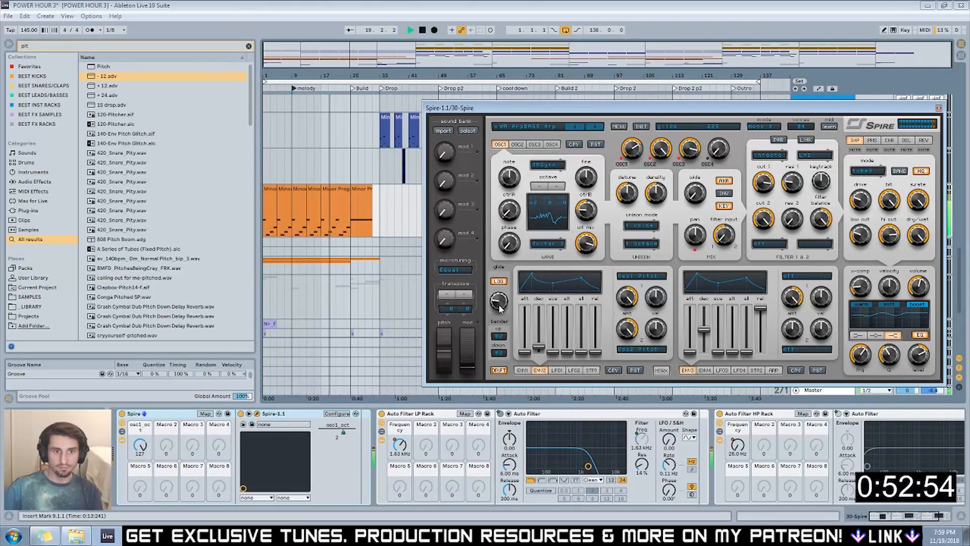
drag(498, 302, 499, 313)
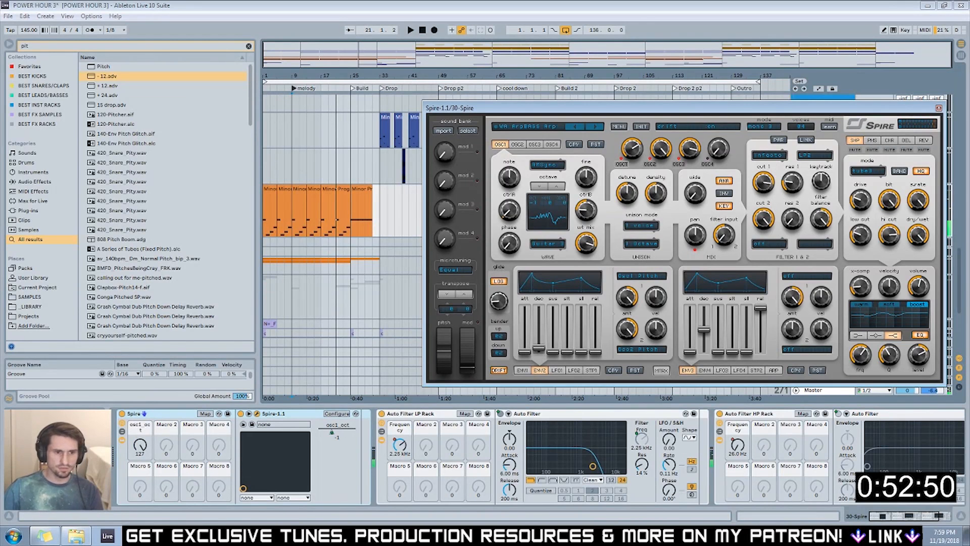
Check the fix list again, then close Notepad and the Spire plugin window.
key(alt+Tab)
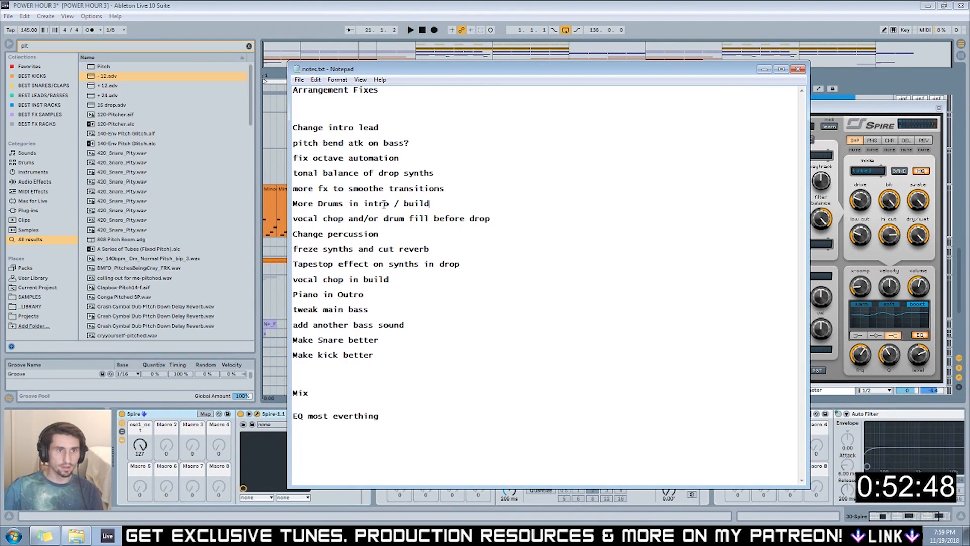
click(798, 69)
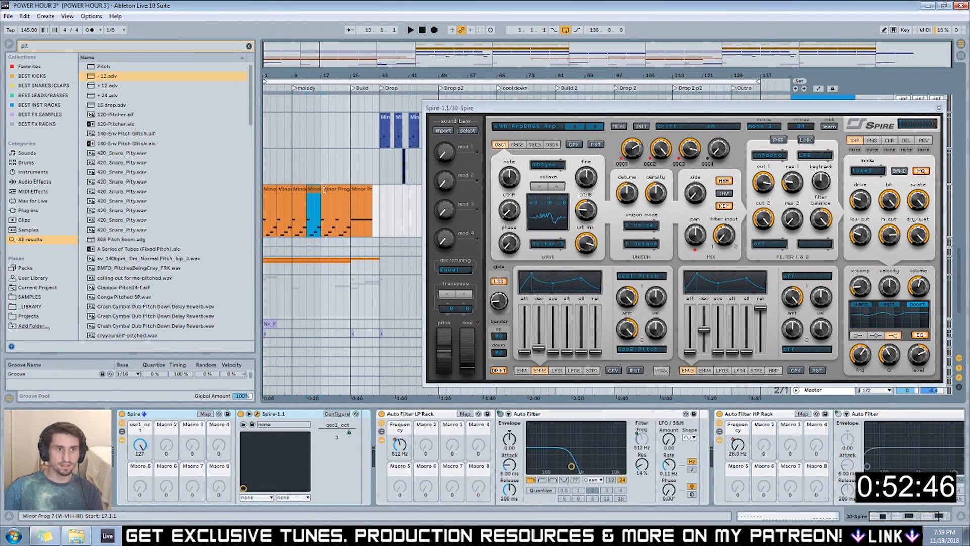
drag(930, 107, 877, 106)
click(886, 106)
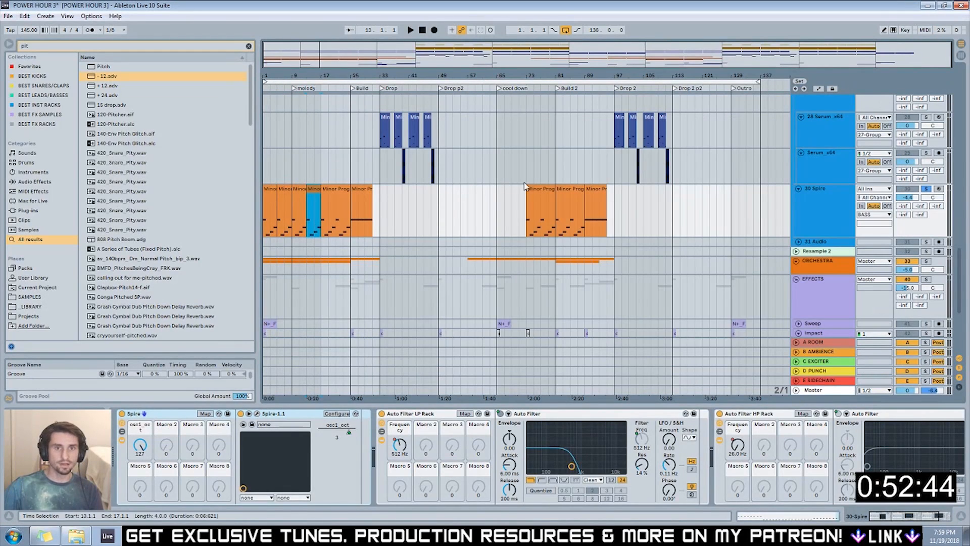
Open the 30 Spire clips at bars 9 and 17 in an enlarged clip view and inspect their envelope parameters.
click(339, 190)
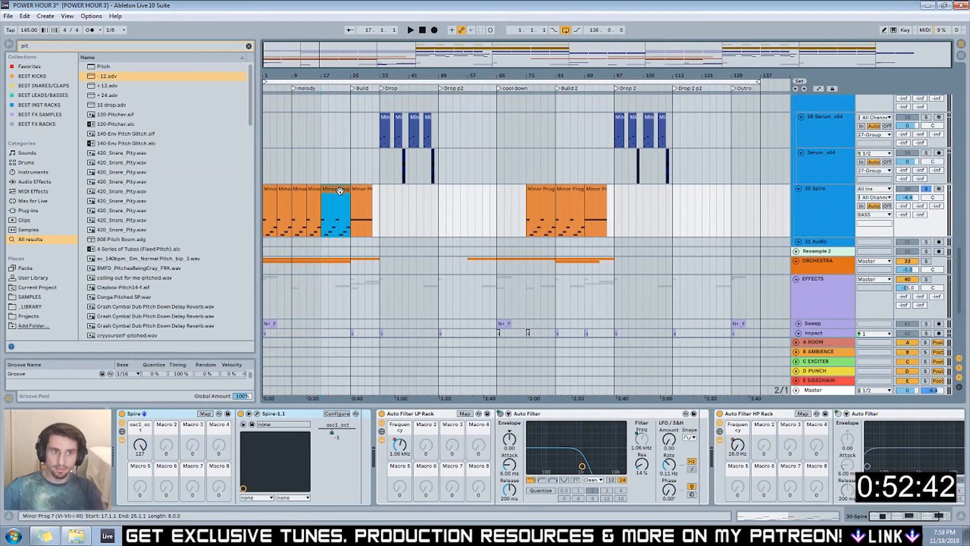
click(302, 194)
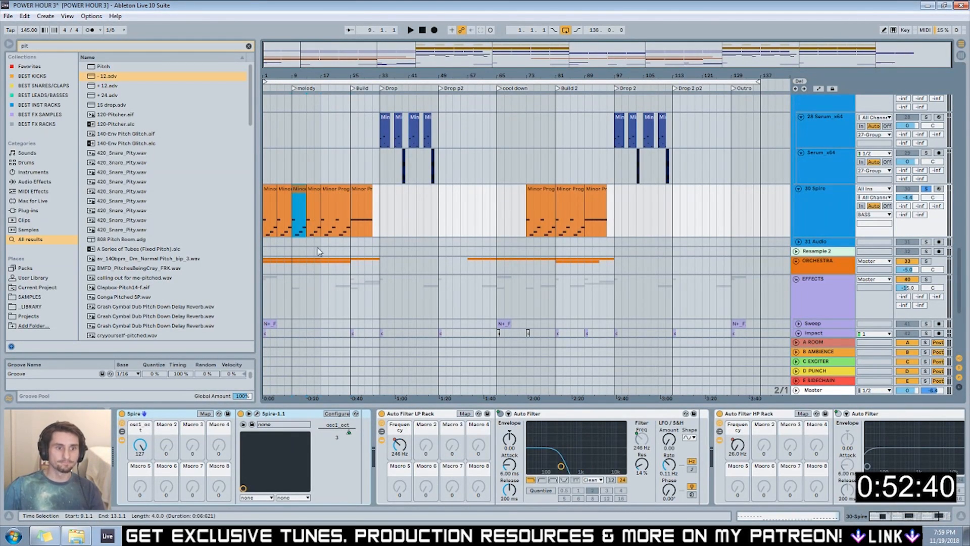
double_click(298, 191)
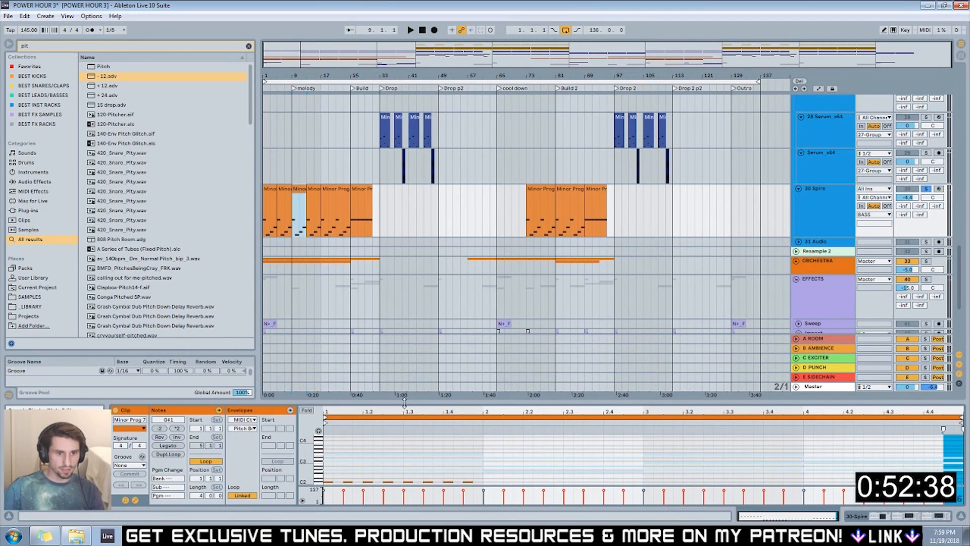
drag(405, 404, 405, 244)
click(249, 267)
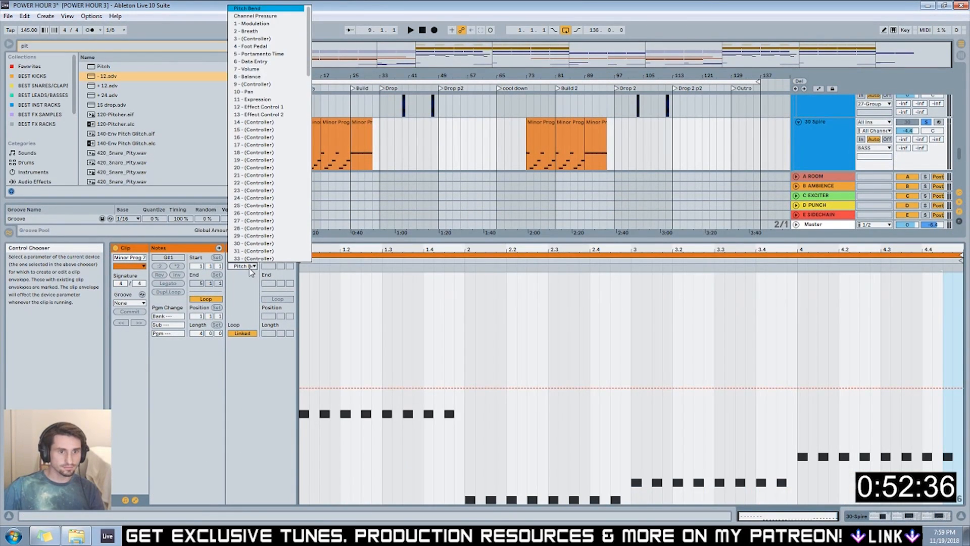
click(254, 305)
click(335, 134)
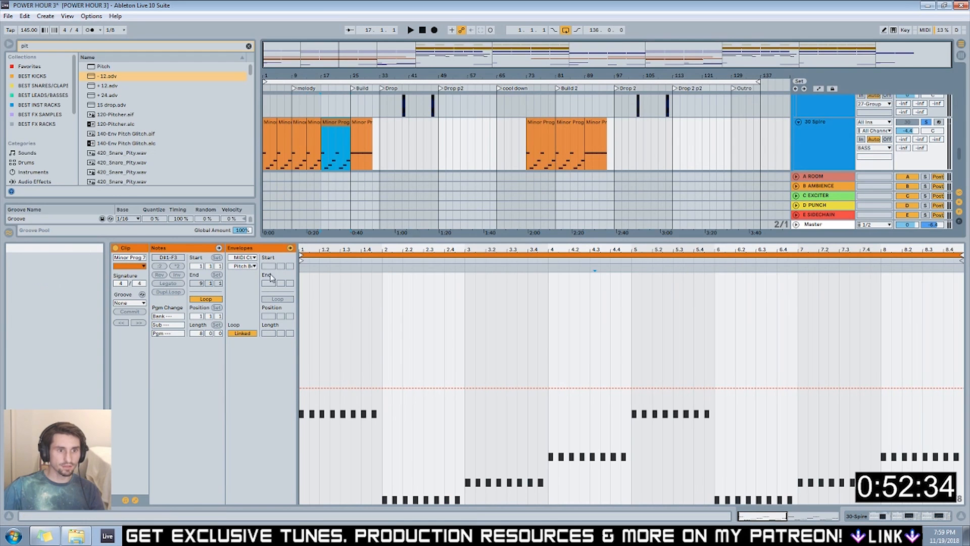
click(247, 267)
click(247, 290)
right_click(351, 292)
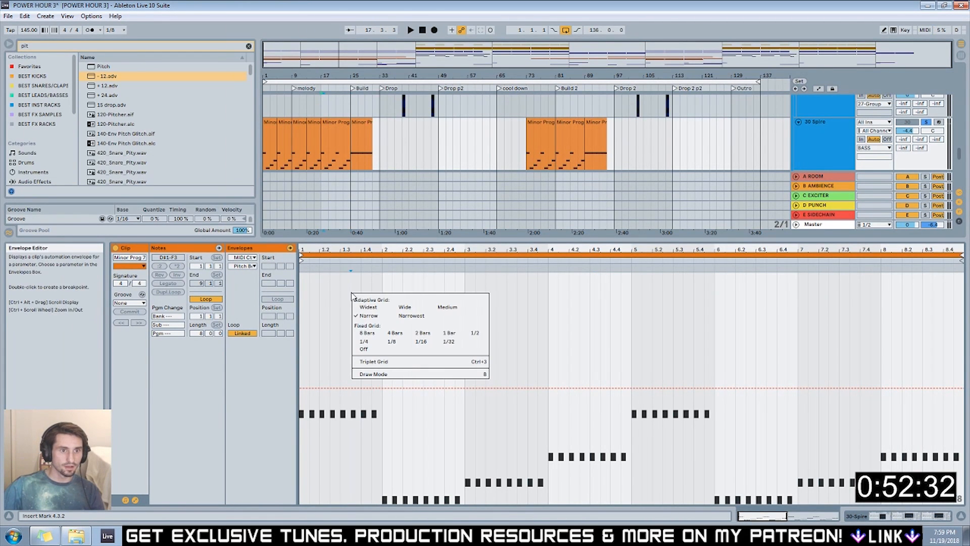
Show the osc1_oct macro's modulation envelope in the 30 Spire clip at bar 17 and play it.
double_click(829, 141)
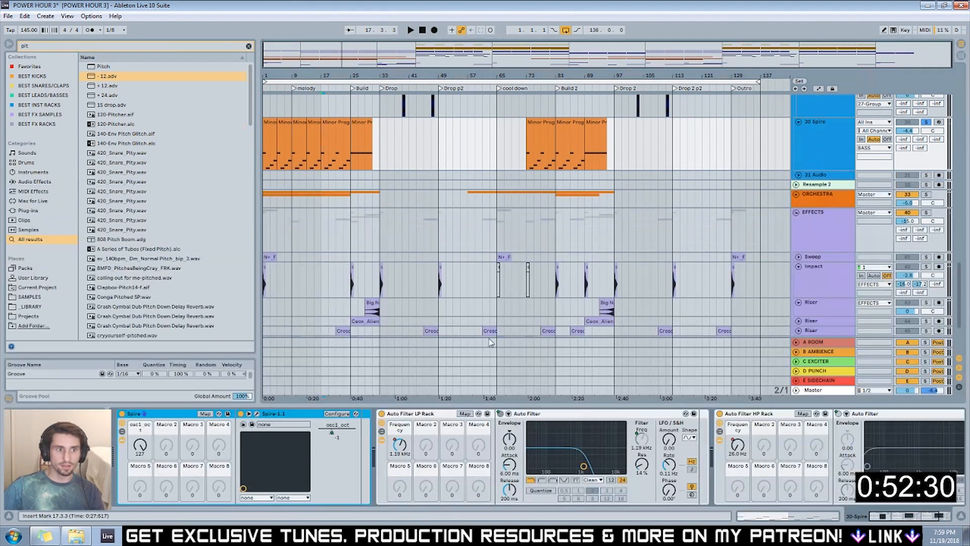
right_click(142, 444)
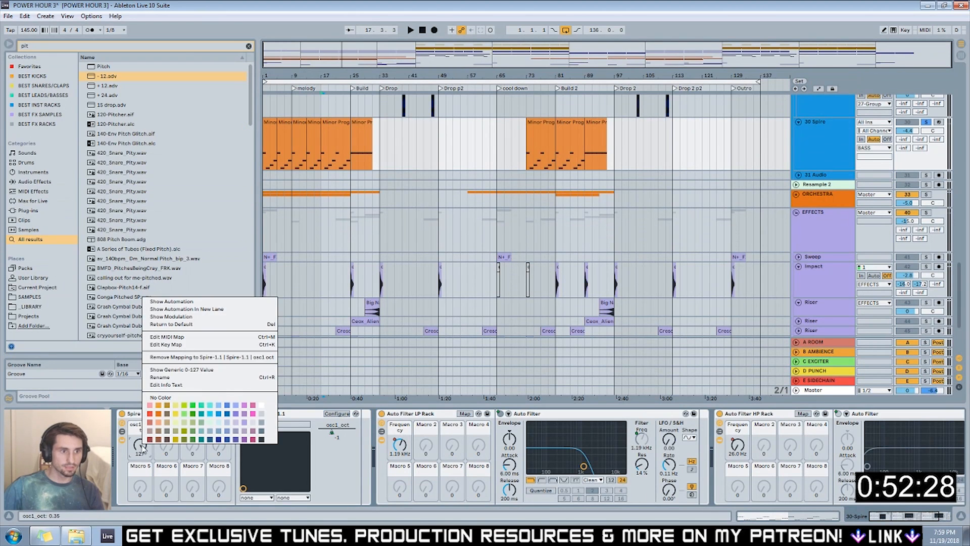
click(197, 317)
key(space)
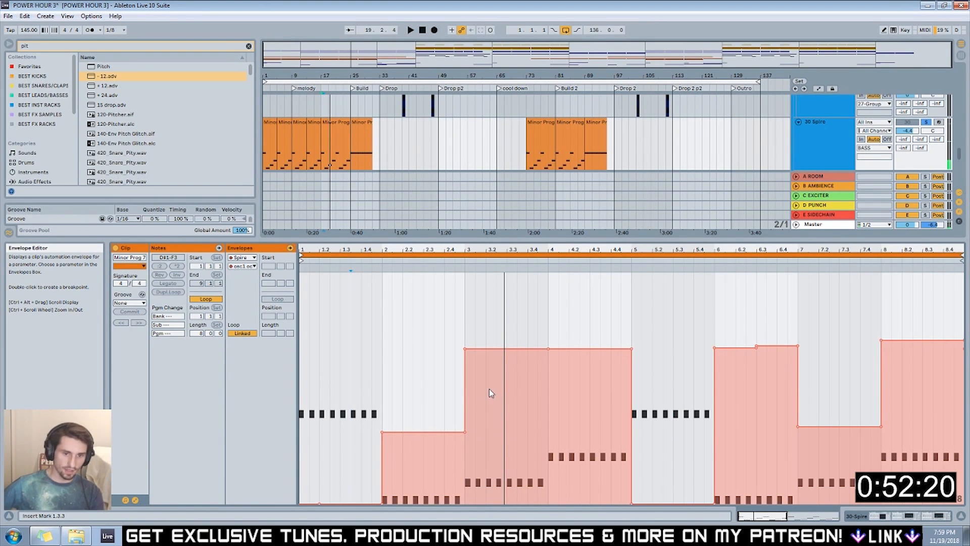
In the bar 17 clip's osc1_oct envelope, raise the bar 5 segment and level bar 6 at about 67.8 %, checking during playback.
key(space)
click(467, 269)
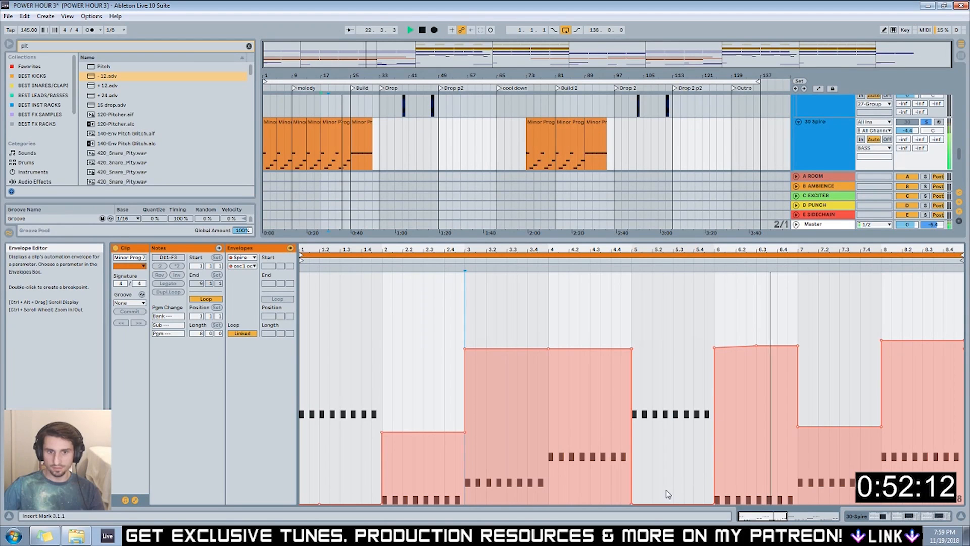
key(space)
drag(672, 503, 672, 429)
click(582, 263)
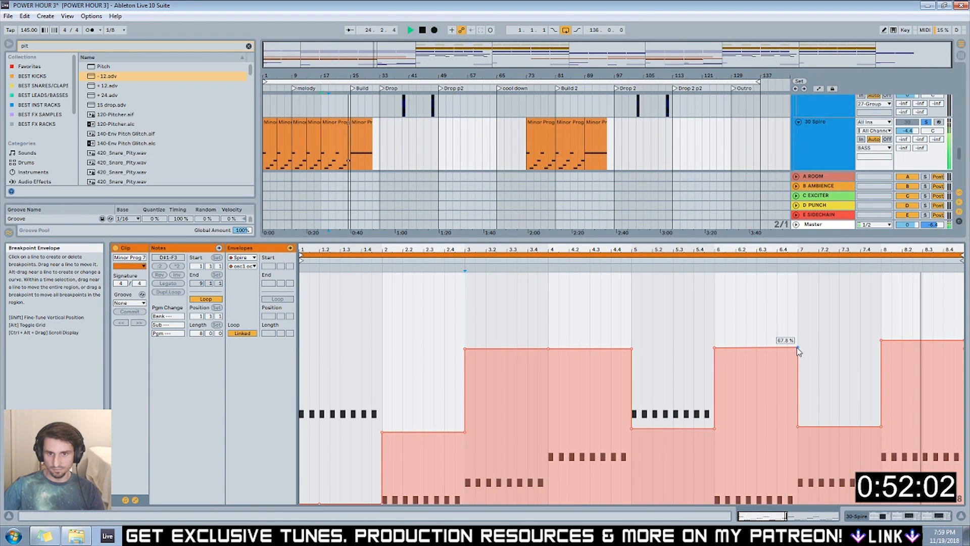
key(space)
key(space)
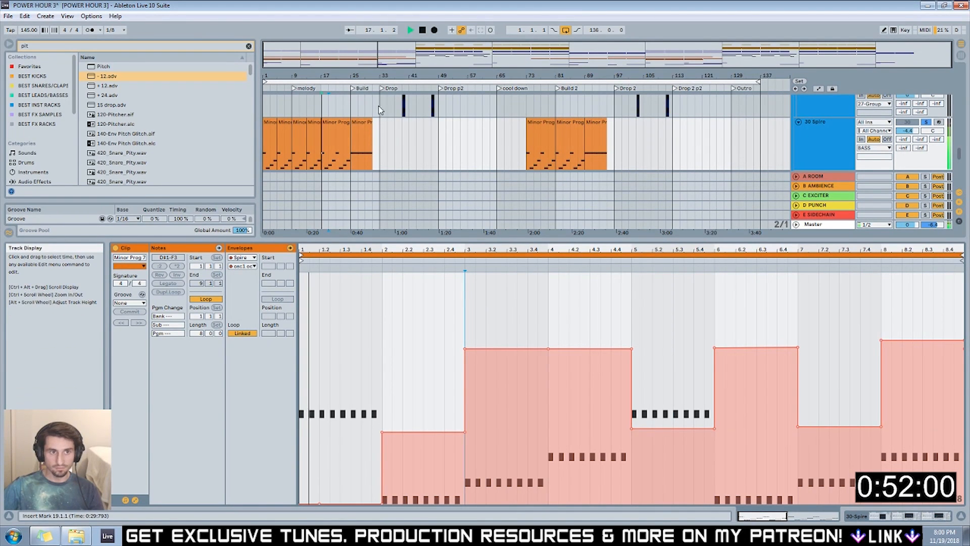
Reshape the bar 25 clip's osc1_oct envelope into rising steps: bars 1–2 at minimum, bars 3–4 partly raised, bars 5–6 at about 68 %.
click(364, 120)
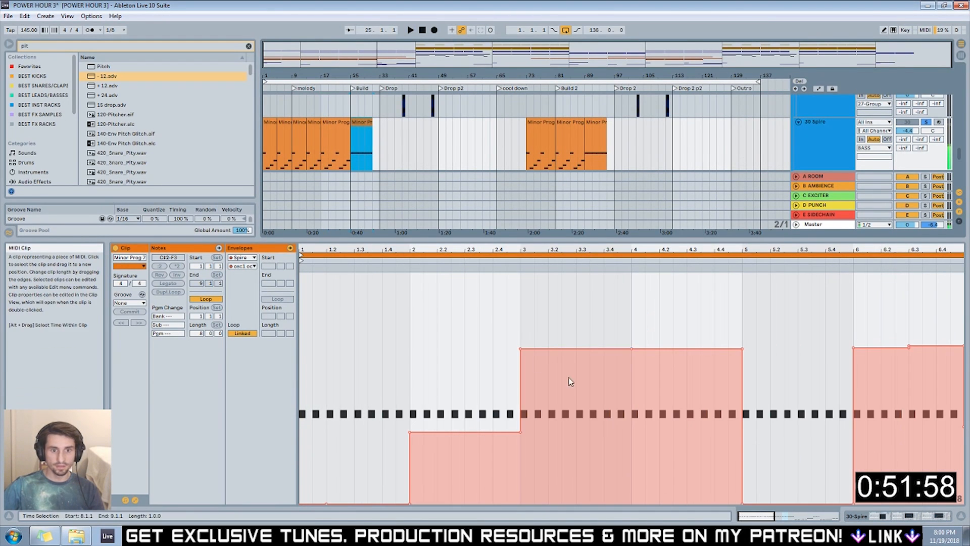
drag(781, 488, 781, 443)
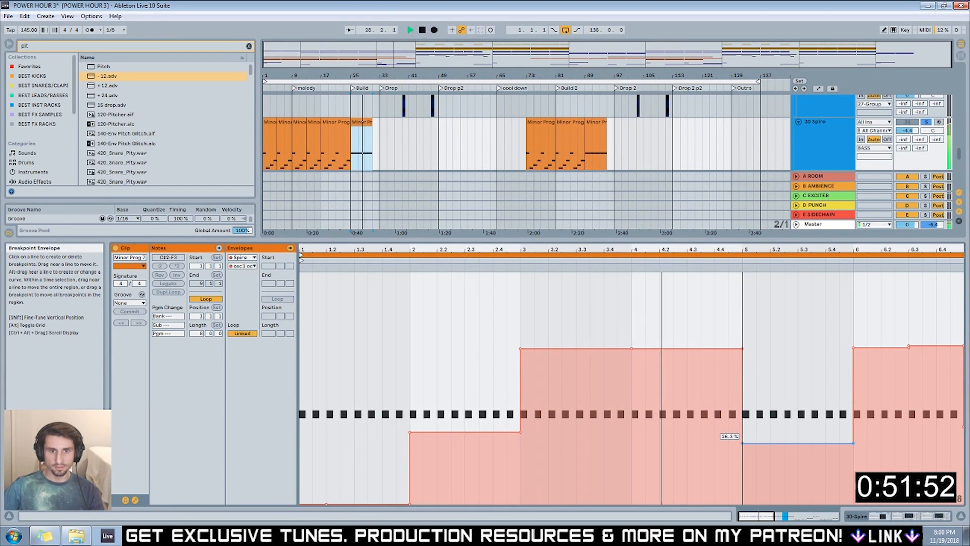
drag(477, 432, 477, 504)
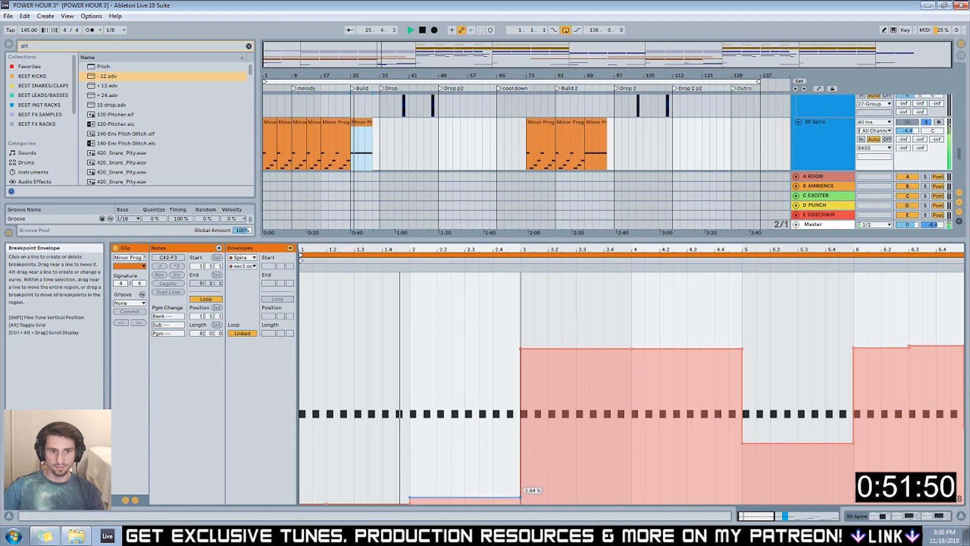
drag(632, 350, 641, 451)
drag(793, 450, 793, 356)
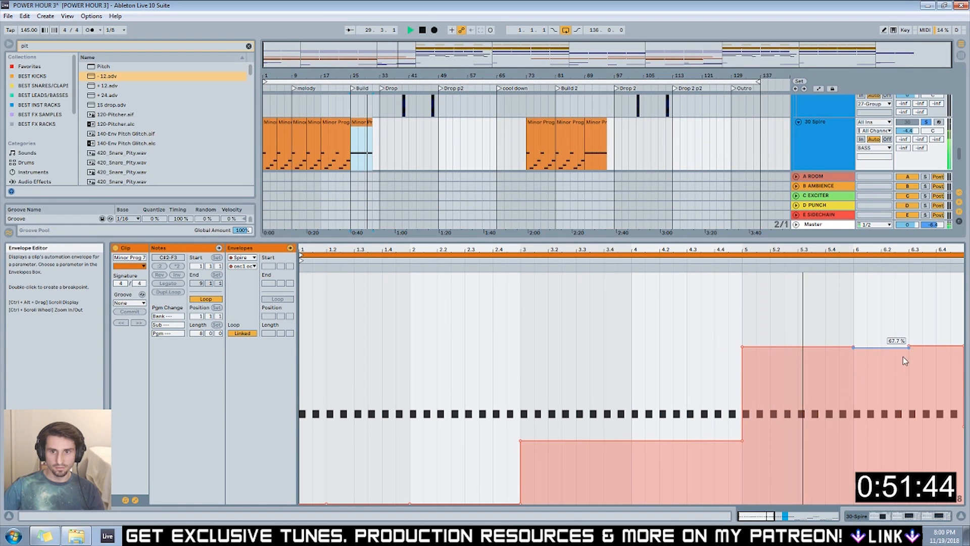
drag(893, 353, 895, 346)
key(space)
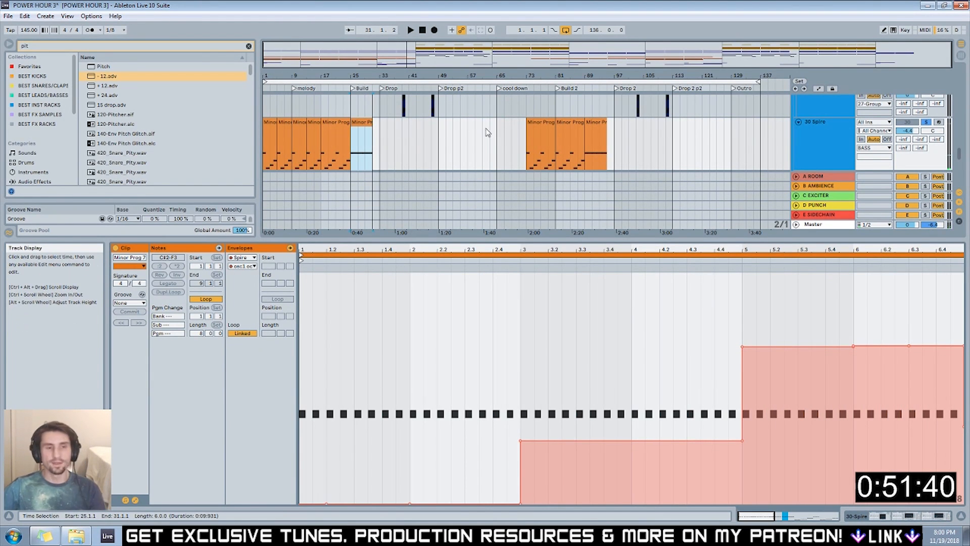
Copy the 30 Spire clips at bars 17 and 25 over the Build 2 clips and stop playback.
click(348, 121)
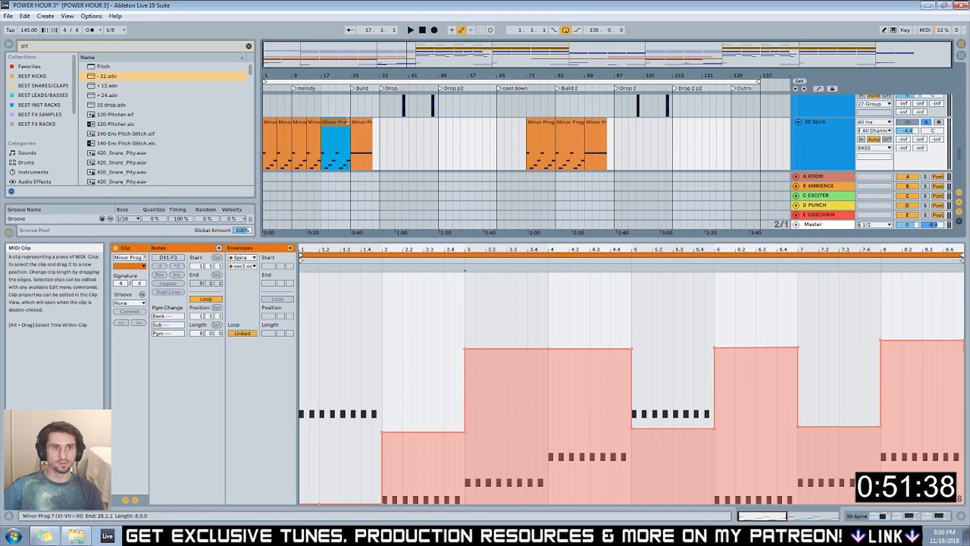
shift+click(364, 119)
drag(363, 119, 597, 121)
click(455, 132)
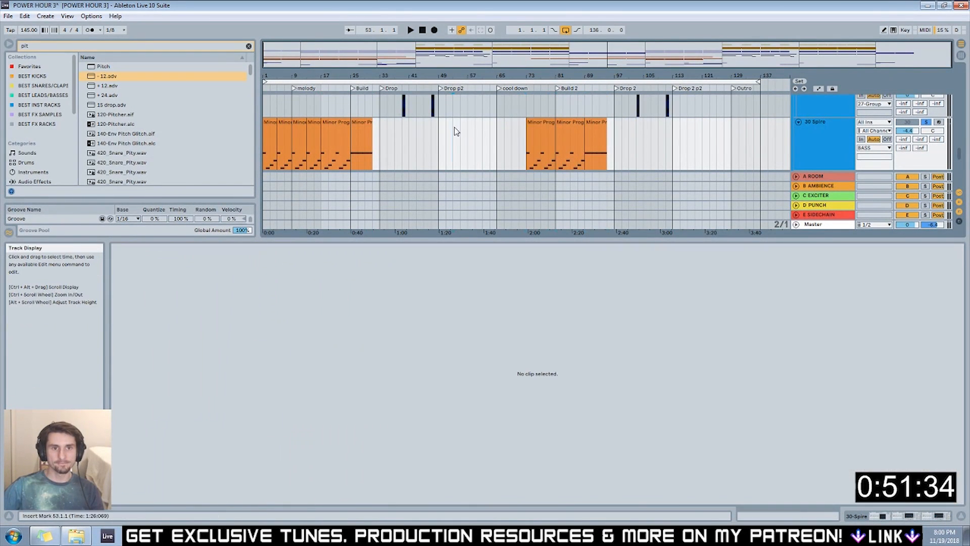
click(422, 31)
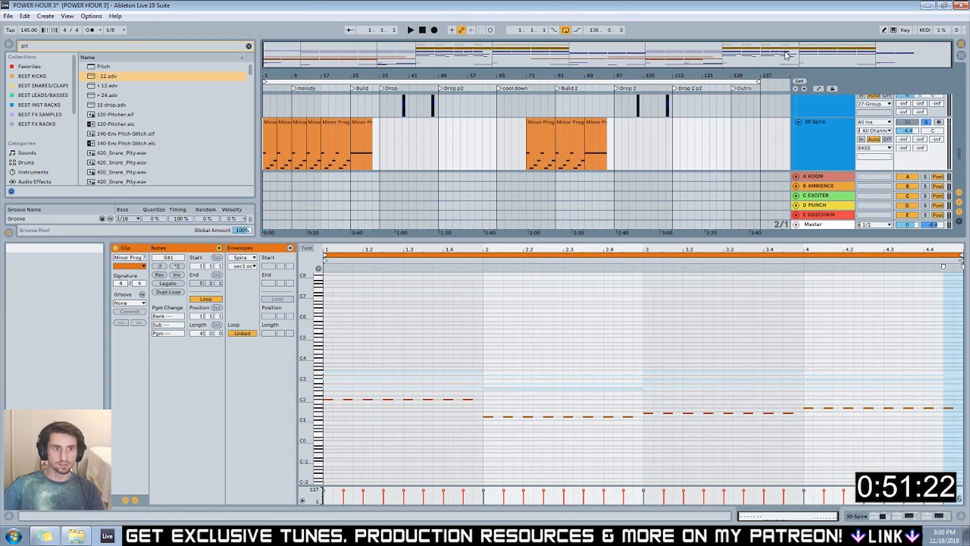
Reopen notes.txt, highlight the "tonal balance of drop synths" item over the project, and minimize the notes.
key(super+d)
key(Return)
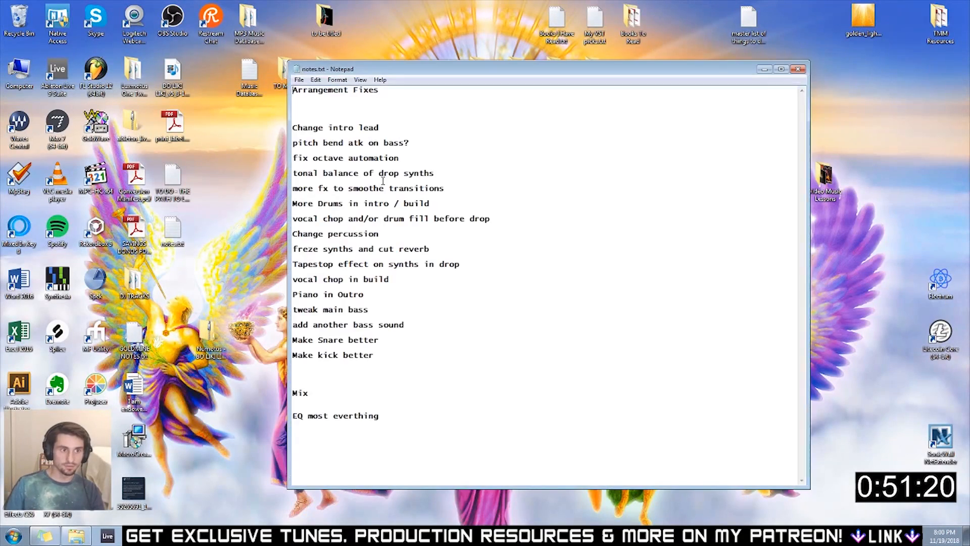
click(107, 536)
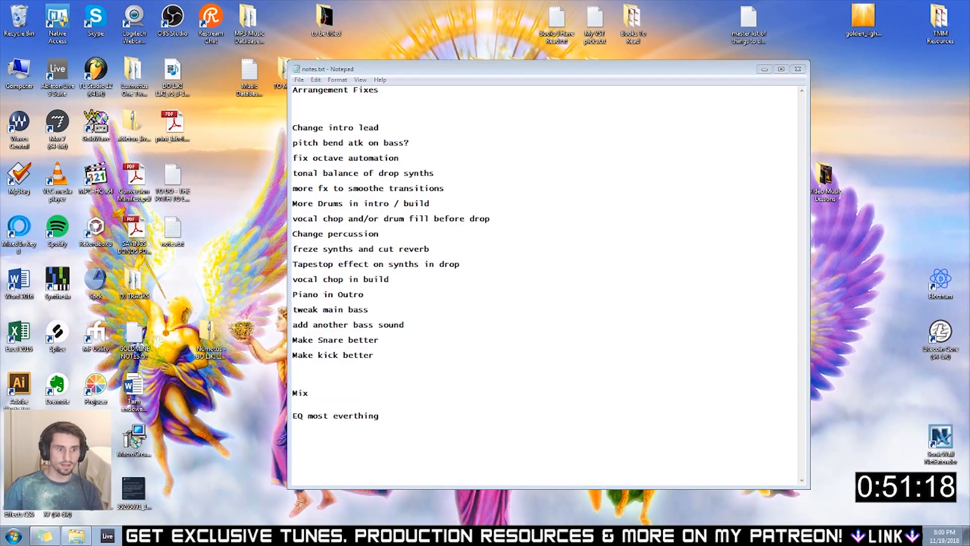
click(169, 535)
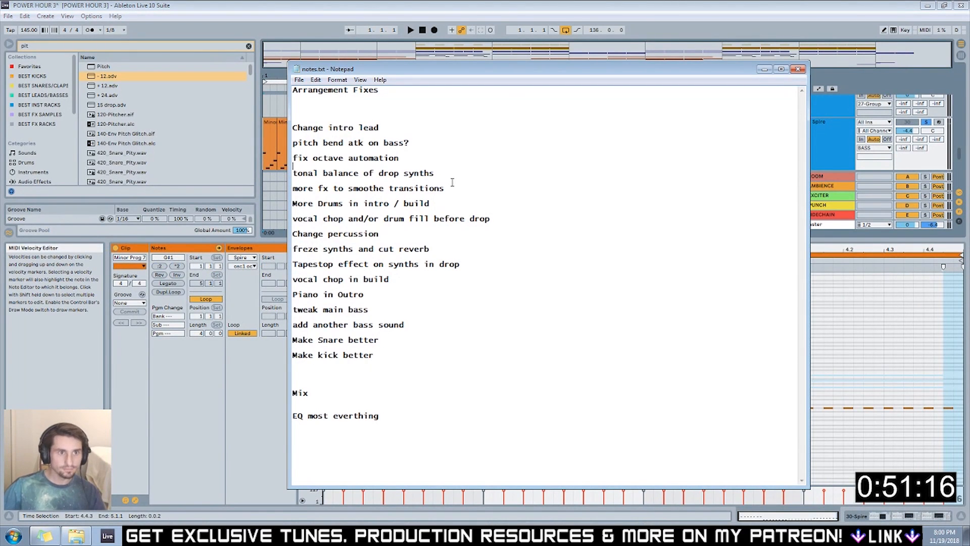
drag(448, 177, 310, 176)
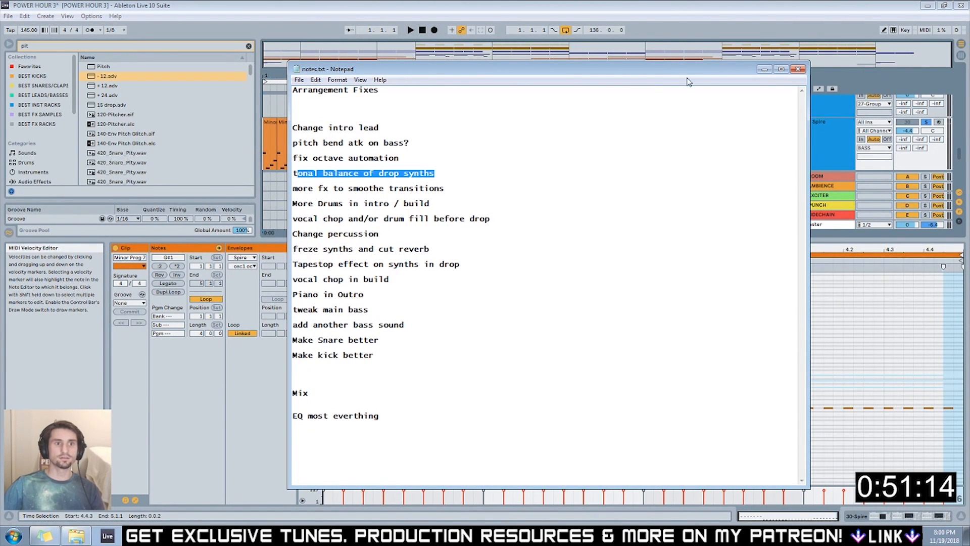
click(769, 72)
Shrink the clip view to enlarge the arrangement, and play the BASS group soloed from the Drop locator.
drag(578, 240, 571, 371)
scroll(368, 143, up, 3)
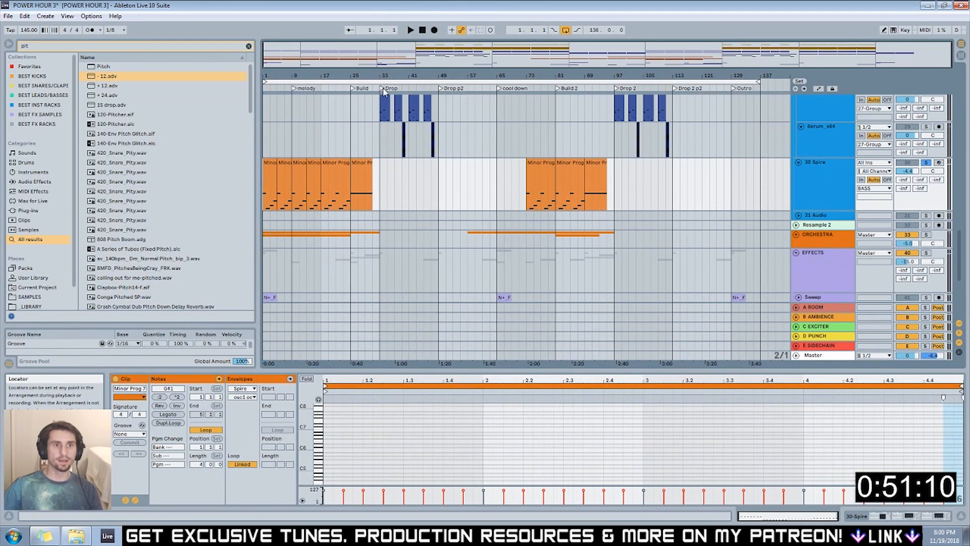
click(383, 90)
scroll(432, 178, up, 10)
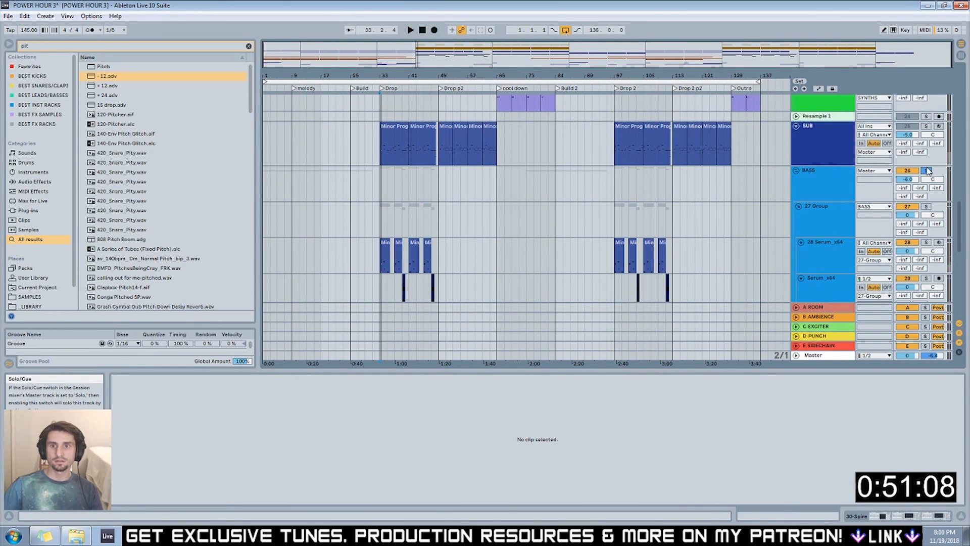
click(386, 101)
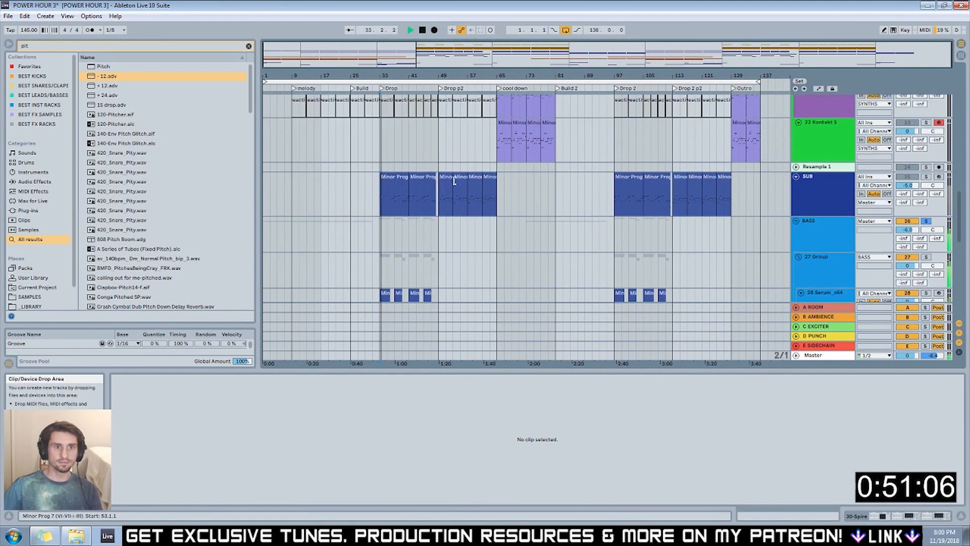
scroll(934, 165, up, 8)
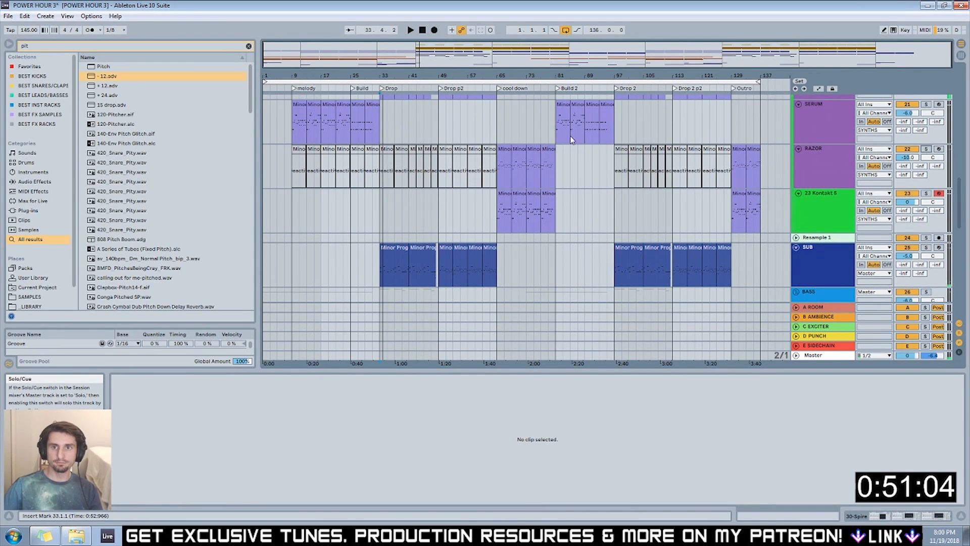
Solo the SYNTHS group, play it from the Drop locator, and zoom in on the synth layer clip at bar 33.
key(space)
scroll(444, 197, up, 10)
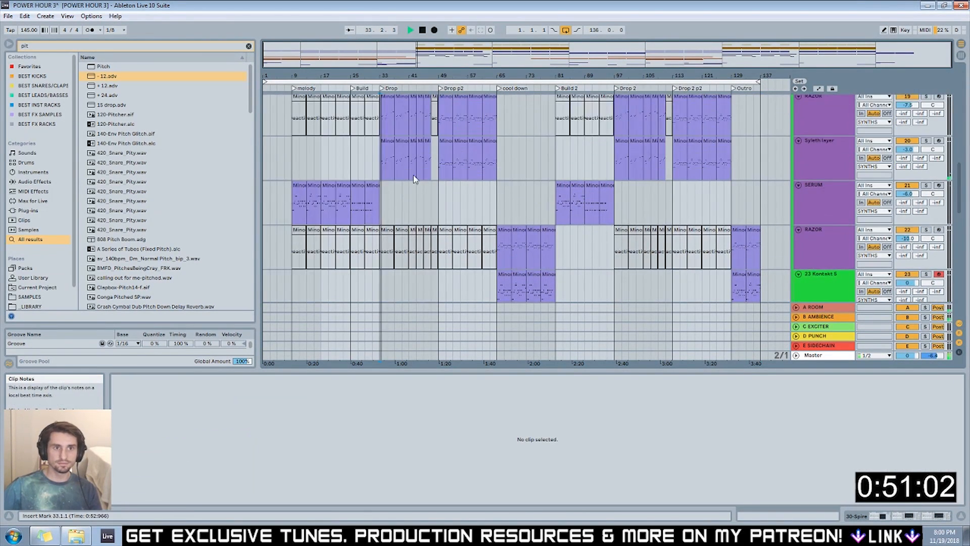
scroll(444, 197, up, 5)
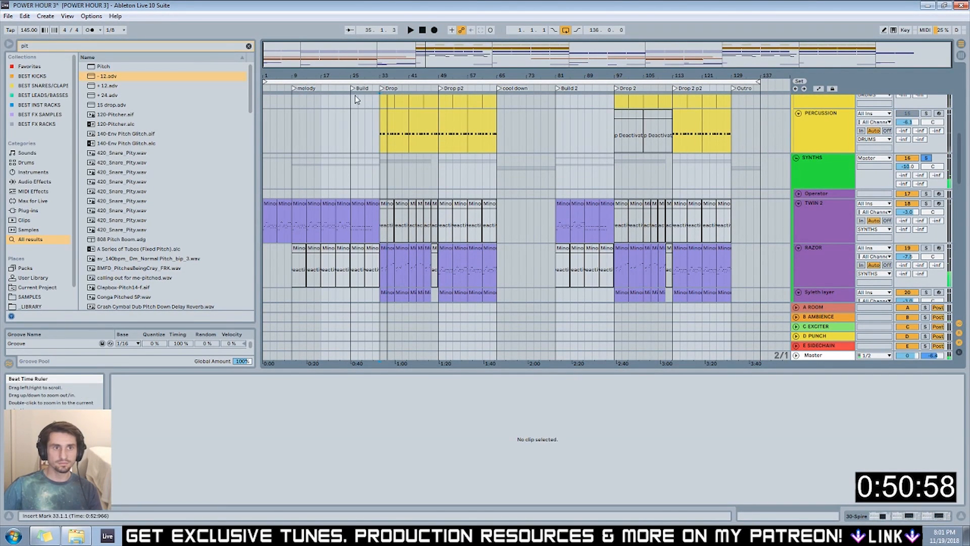
click(381, 89)
scroll(384, 201, down, 5)
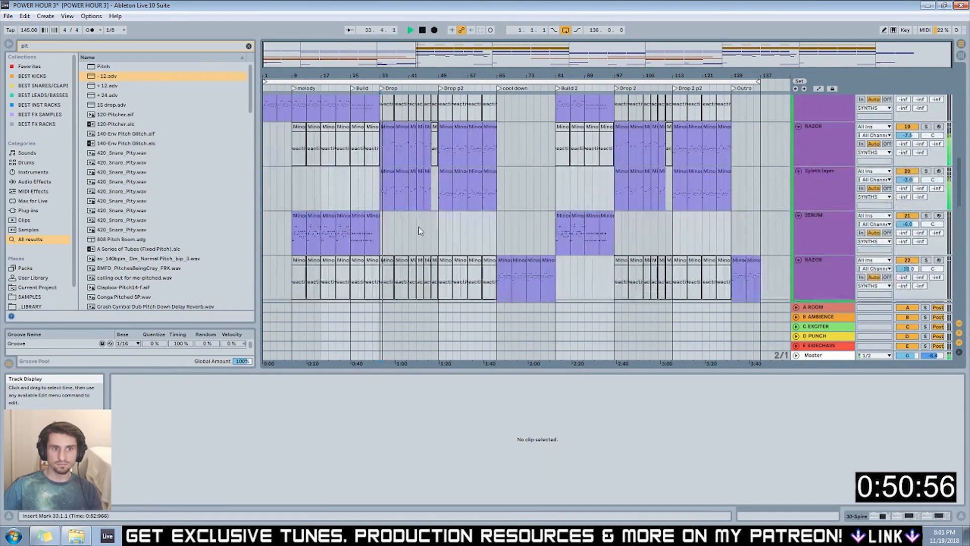
click(383, 200)
scroll(383, 198, up, 6)
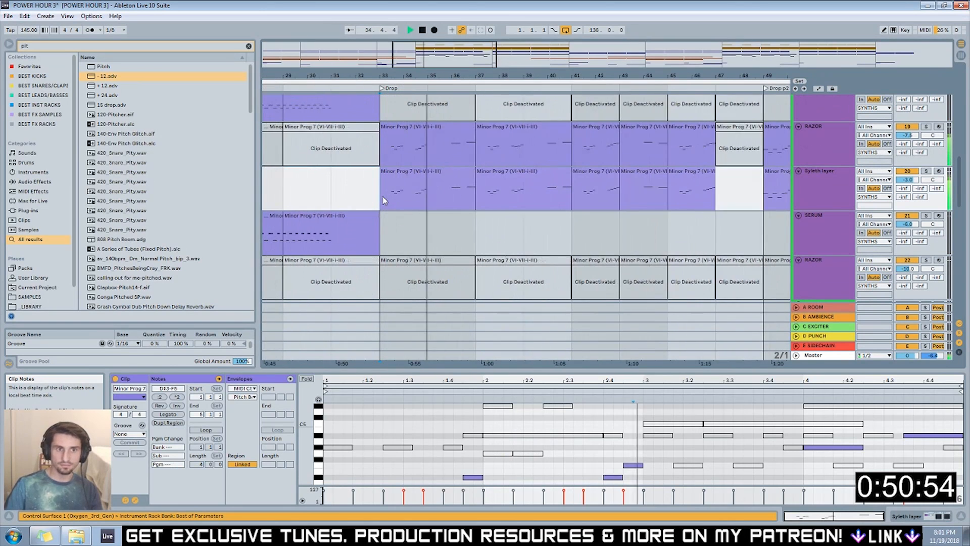
scroll(627, 191, up, 2)
key(space)
Find EQ Eight in the browser and add it to the RAZOR track 19 and the Syleth layer track 20.
click(829, 177)
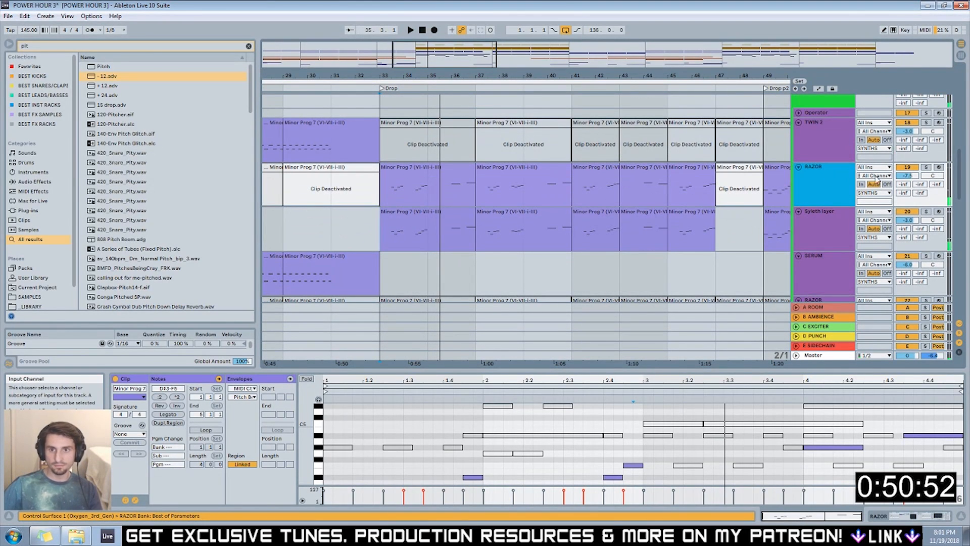
key(ctrl+f)
text(eq)
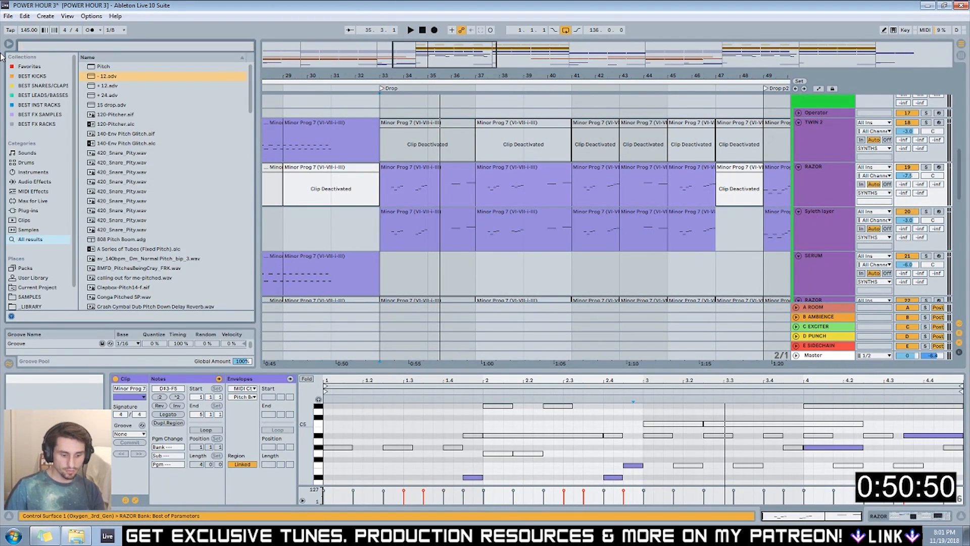
drag(104, 68, 240, 67)
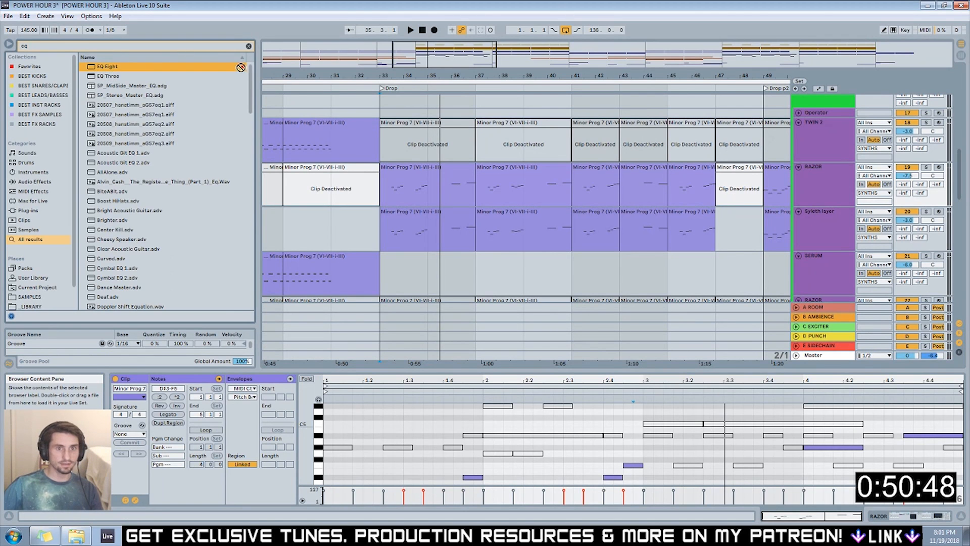
drag(521, 145, 520, 146)
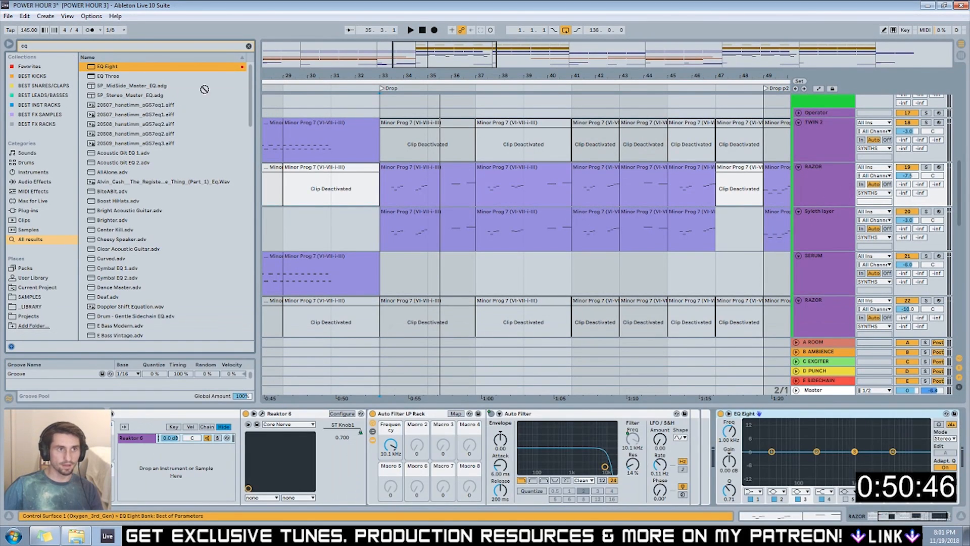
click(808, 221)
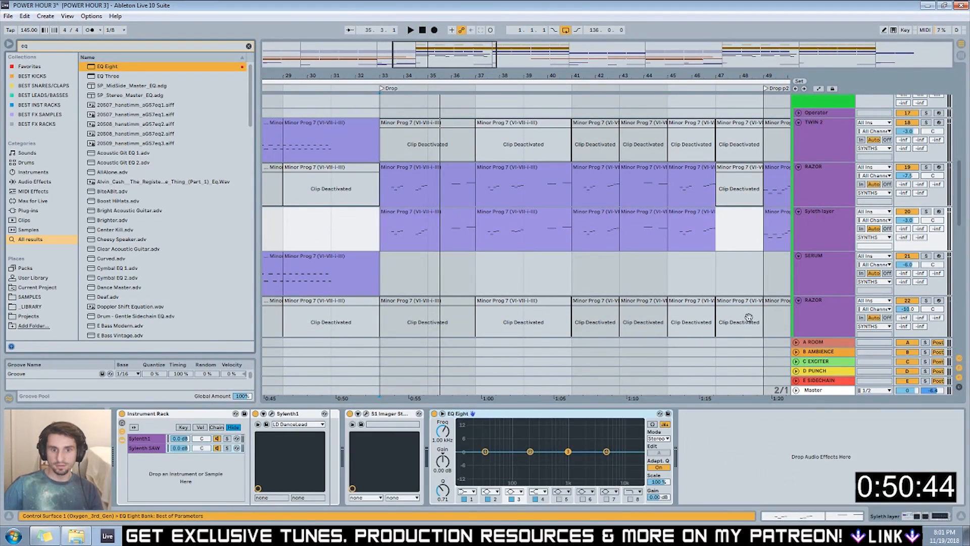
Play from the Drop locator and compare the EQ Eight spectra of the RAZOR and Syleth layer tracks.
click(385, 89)
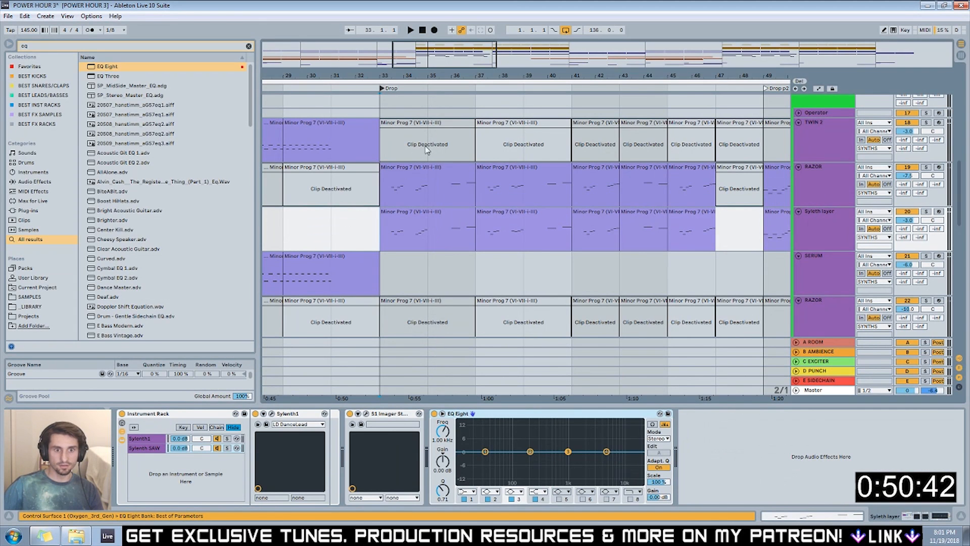
click(823, 234)
click(819, 195)
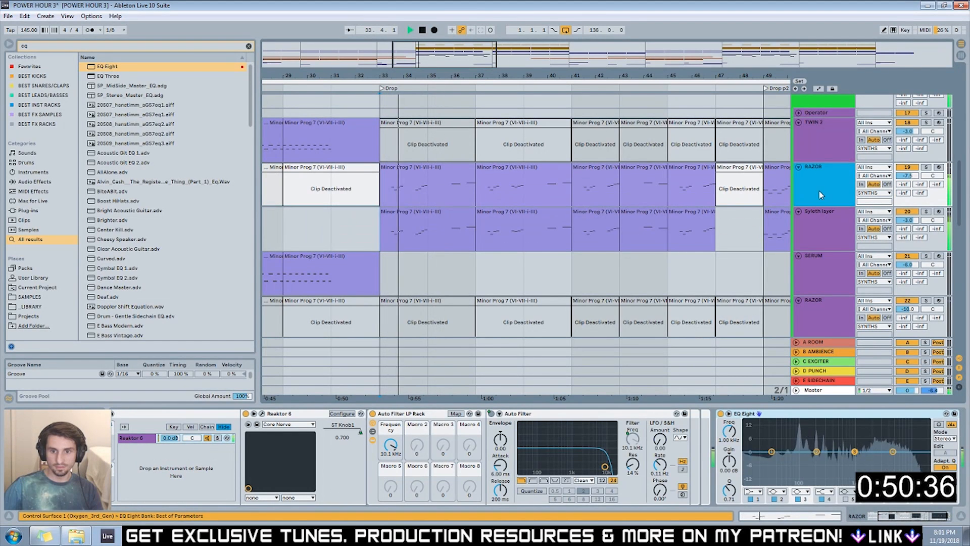
click(819, 233)
key(space)
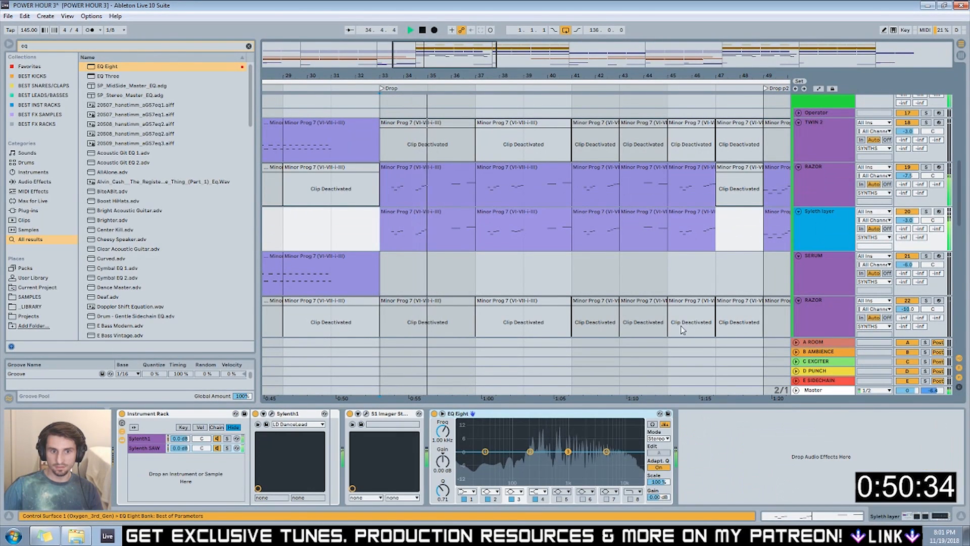
Set band 1 of the Syleth layer's EQ Eight to a low cut at 435 Hz with Q 0.82, and play the track soloed from the Drop.
click(466, 491)
click(469, 440)
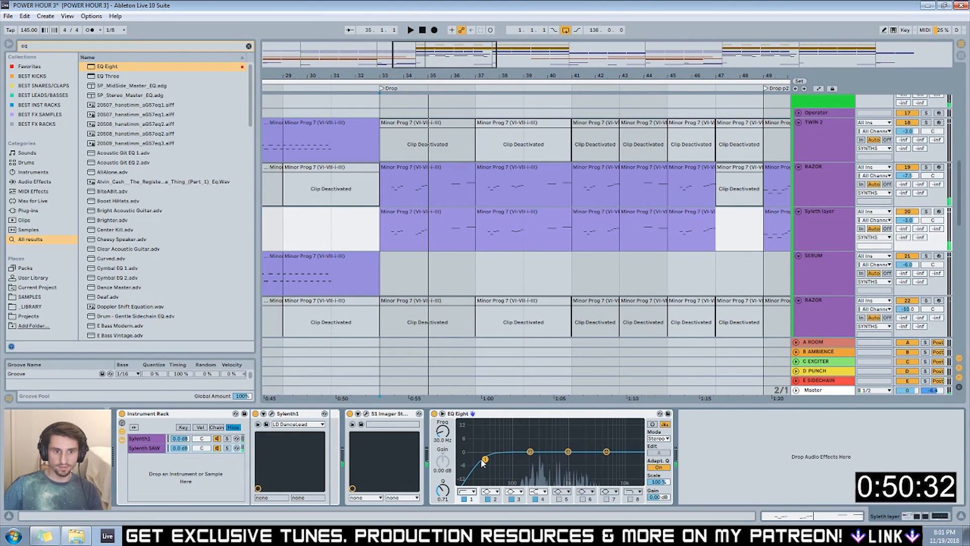
drag(487, 460, 534, 469)
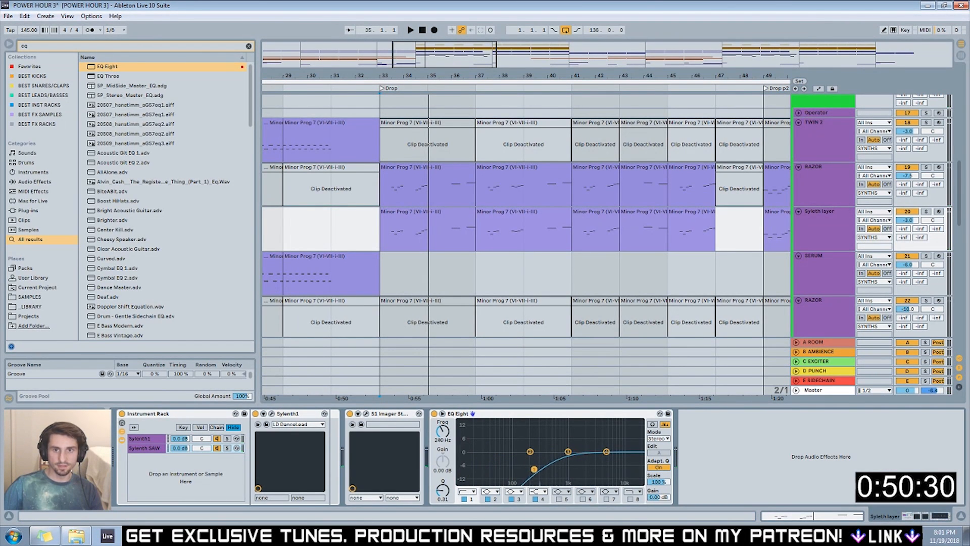
click(926, 212)
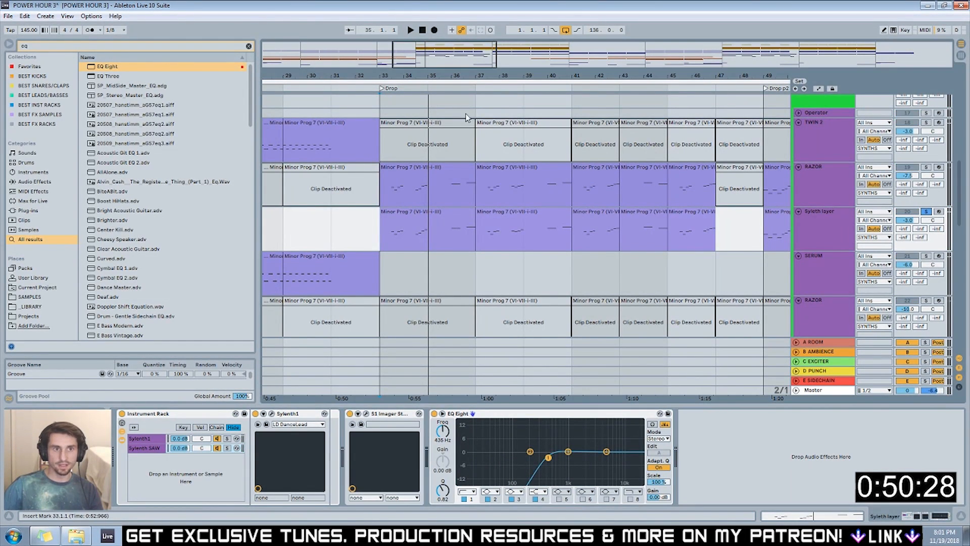
click(390, 87)
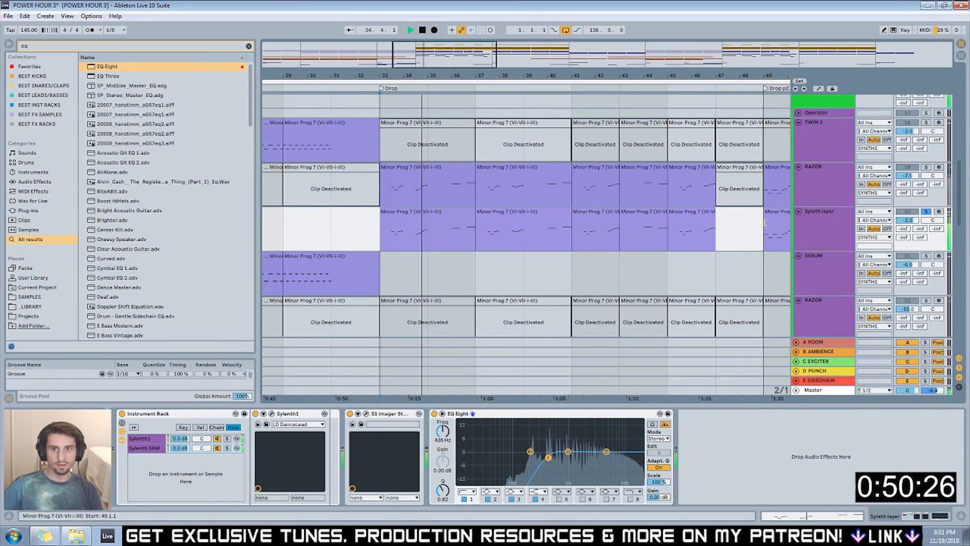
Set the RAZOR track 19 volume to -10.0 dB and the Syleth layer volume to -1.0 dB, and unsolo the Syleth layer.
key(space)
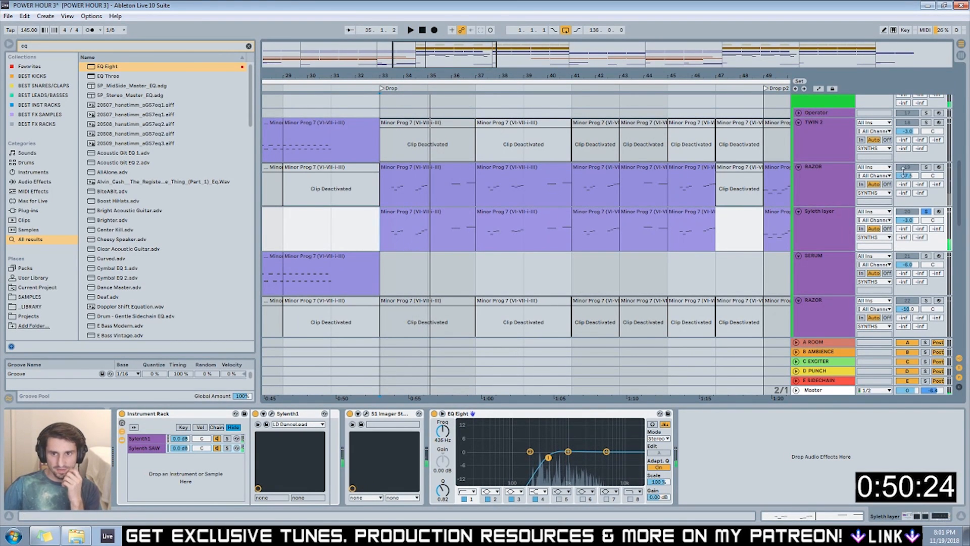
drag(903, 170, 904, 175)
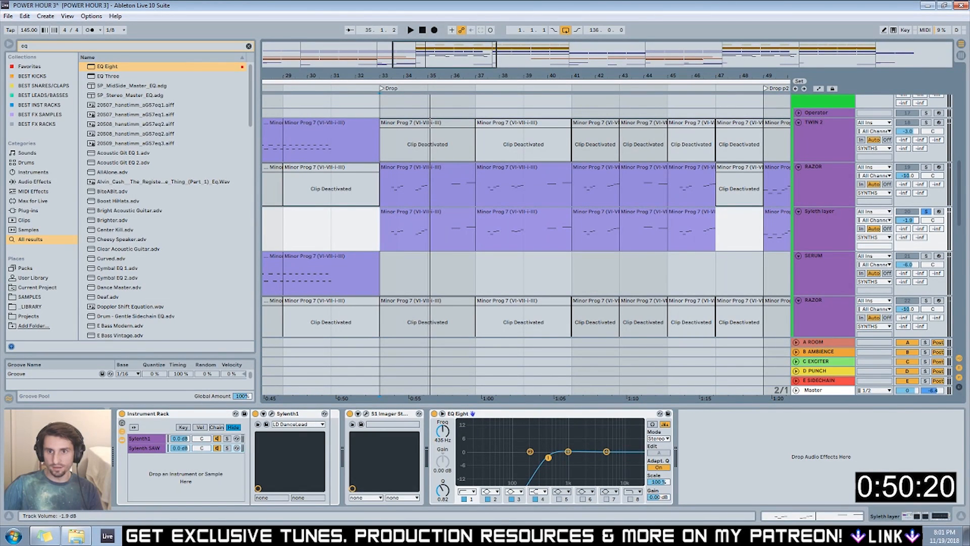
click(927, 211)
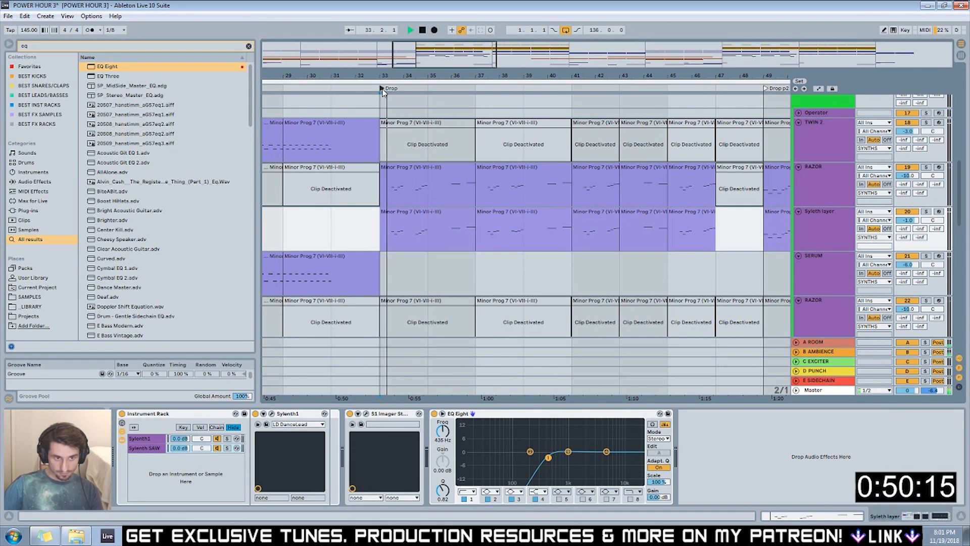
Move the S1 Imager behind EQ Eight on the Syleth layer track during playback from the Drop locator.
drag(393, 415, 715, 423)
key(space)
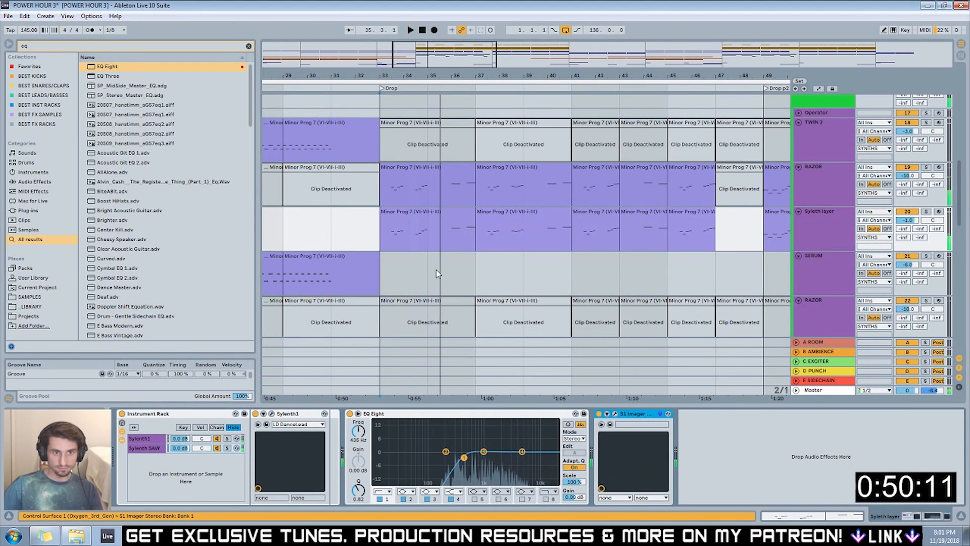
click(393, 188)
click(814, 226)
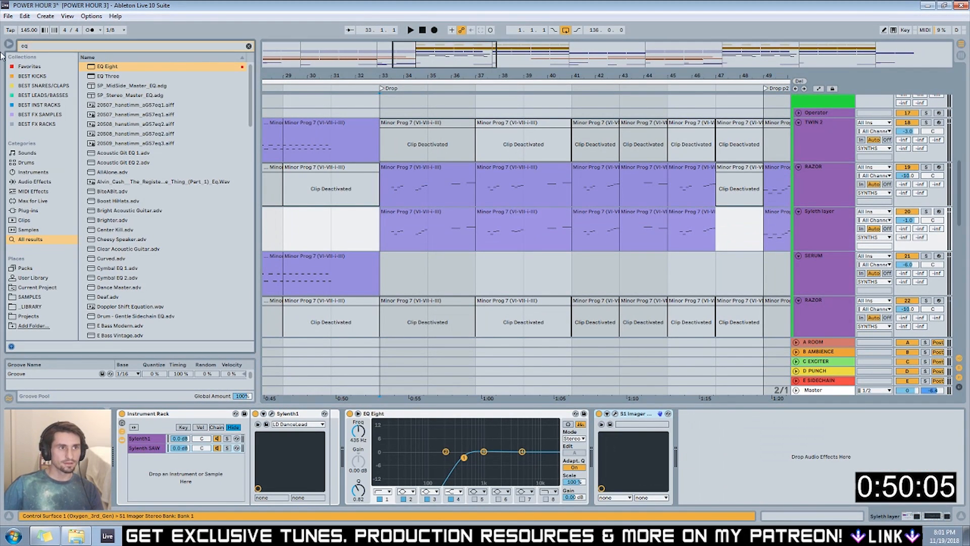
Find Chord in the browser, add it before the Syleth layer's Instrument Rack, and set Shift 1 to +12 st and Shift 2 to -12 st.
key(ctrl+f)
text(chord)
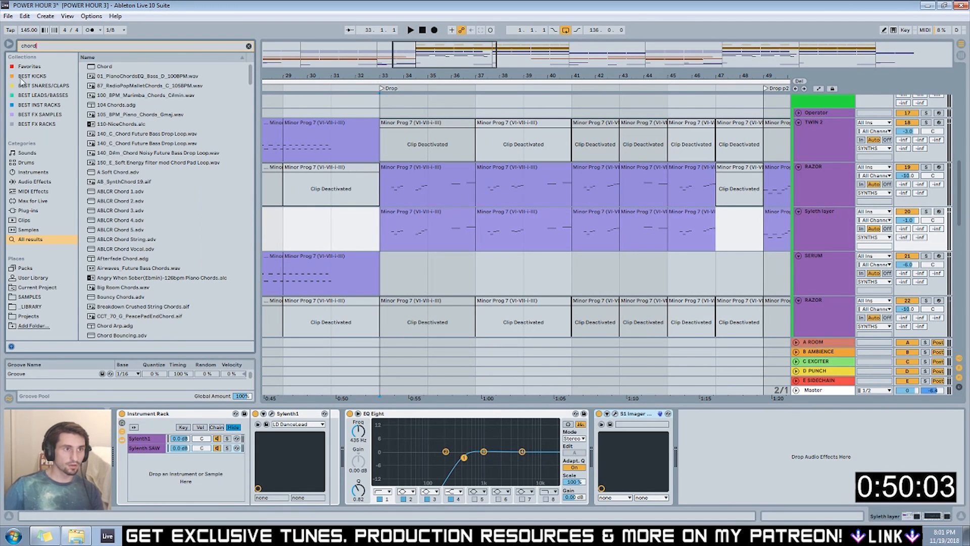
drag(86, 71, 134, 437)
key(space)
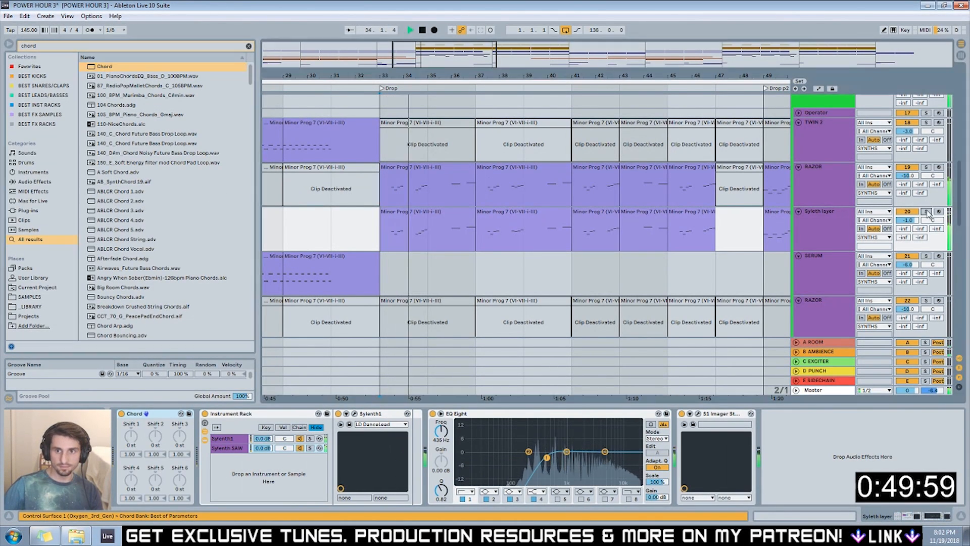
drag(131, 437, 155, 440)
Turn off Mono Legato in the rack's LD Discopolis Sylenth1 and lower its portamento time to 0.315 ms while auditioning the drop.
click(229, 440)
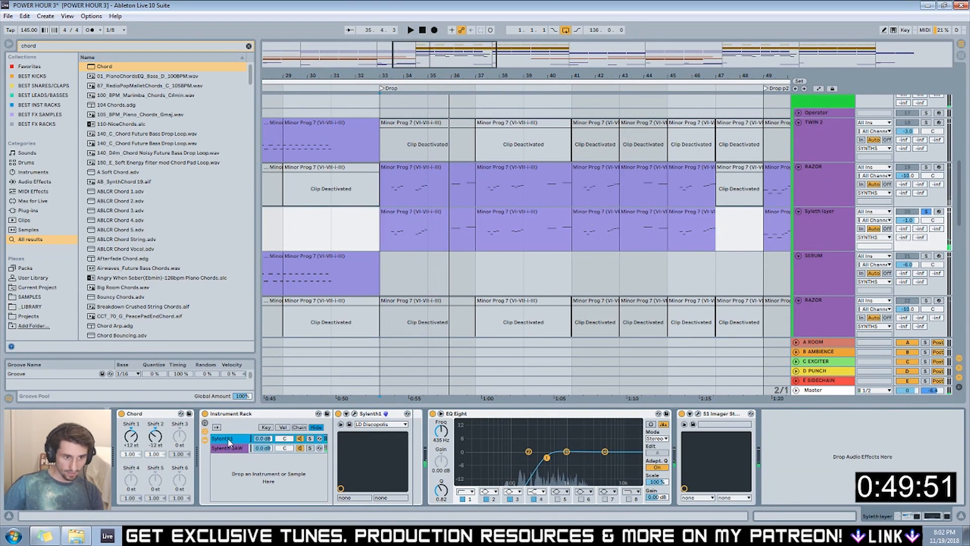
click(355, 414)
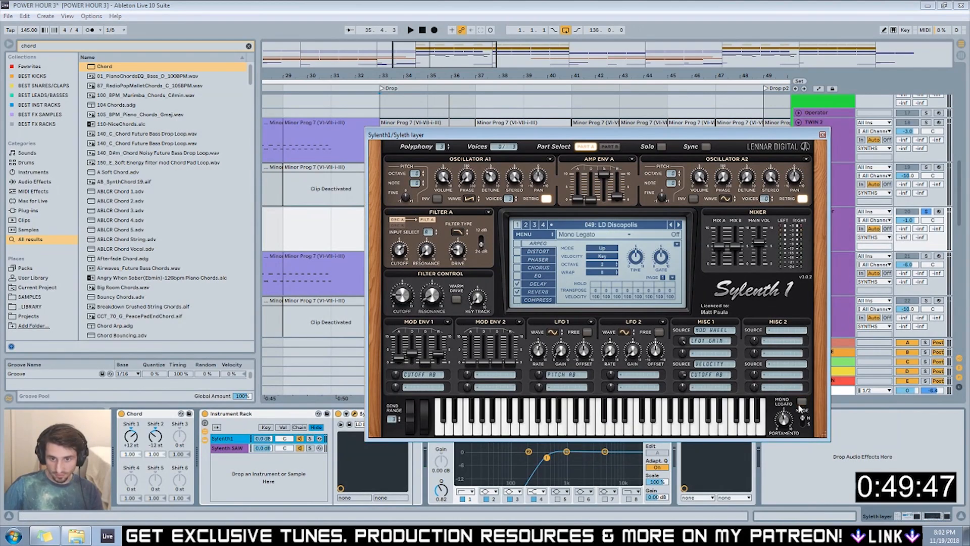
click(232, 448)
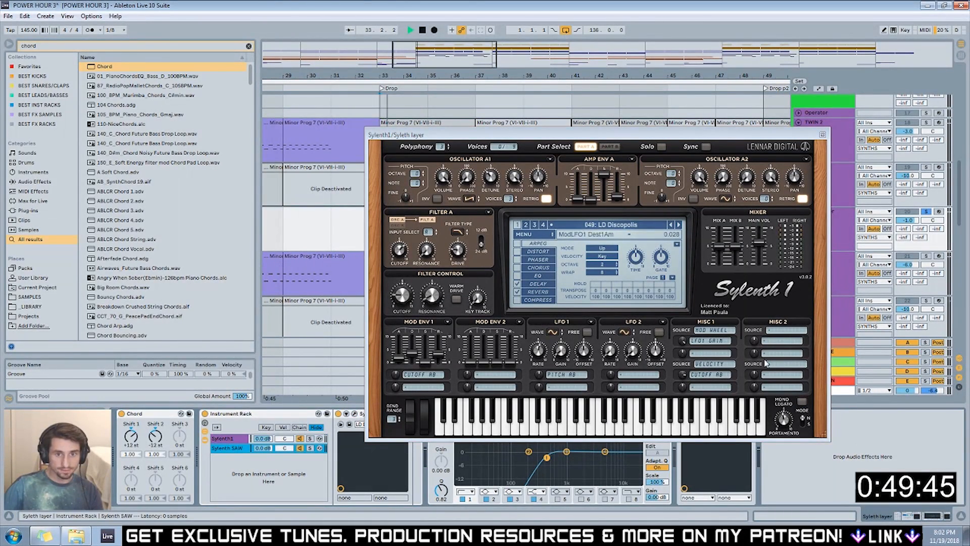
click(802, 402)
click(801, 402)
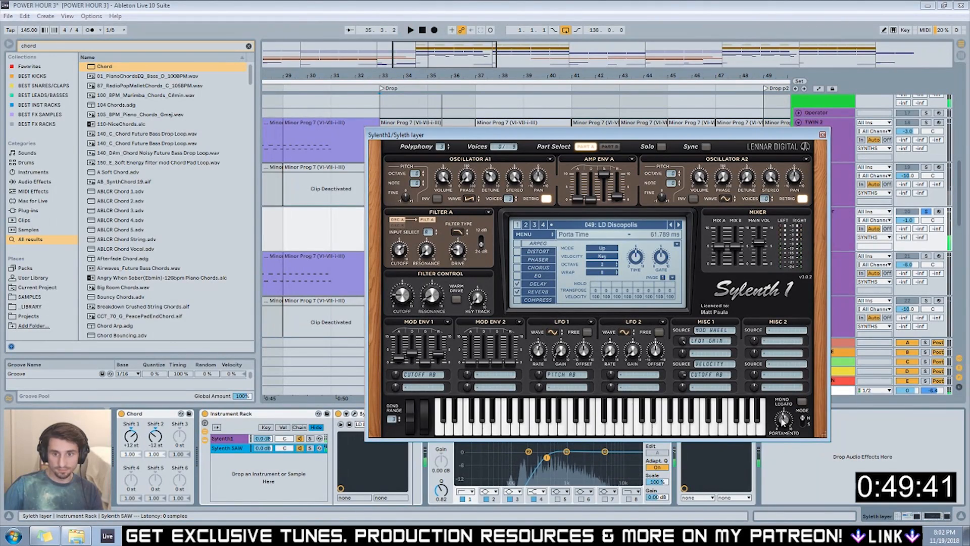
key(space)
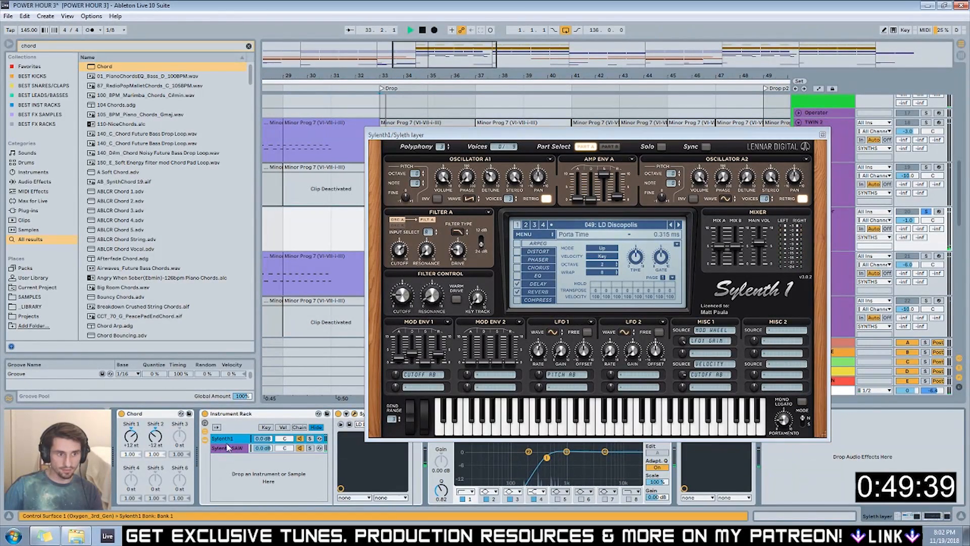
click(822, 135)
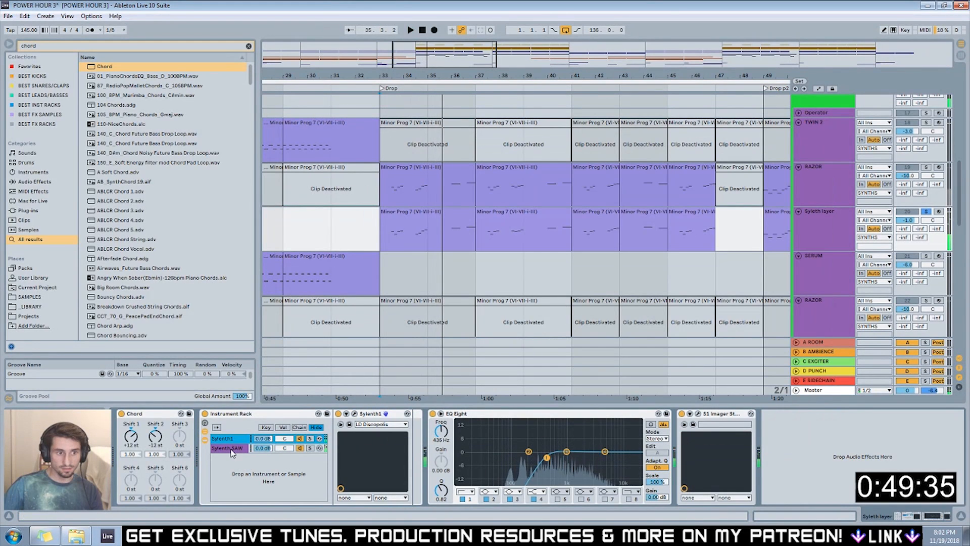
Adjust the velocities of the Syleth layer's Chord during playback, resetting Shift 2 to 1.00 and setting Shift 1 to 0.73.
drag(153, 454, 154, 457)
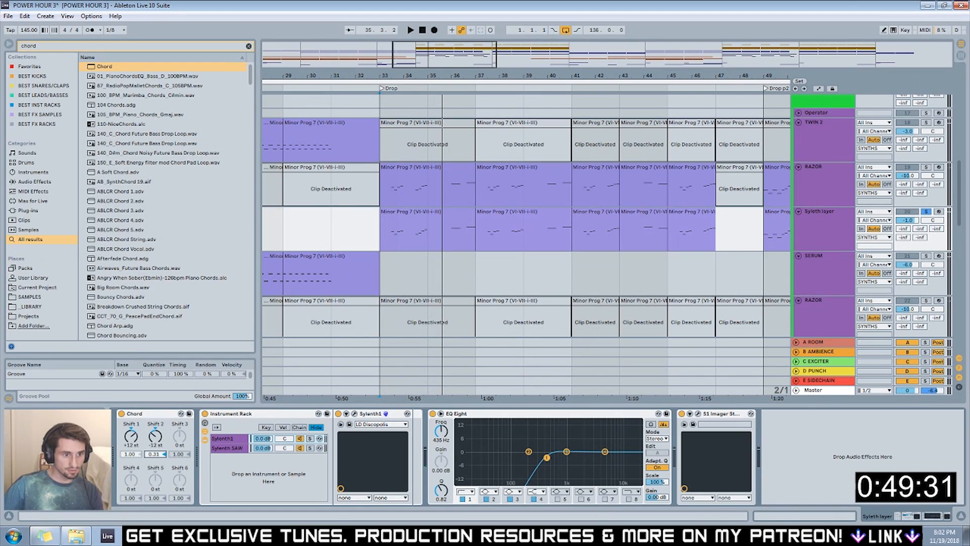
key(space)
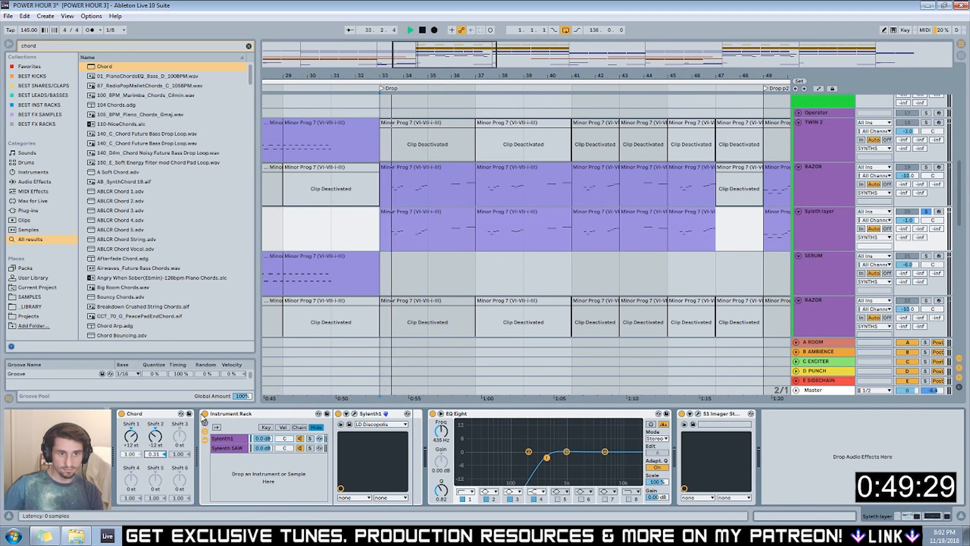
key(Delete)
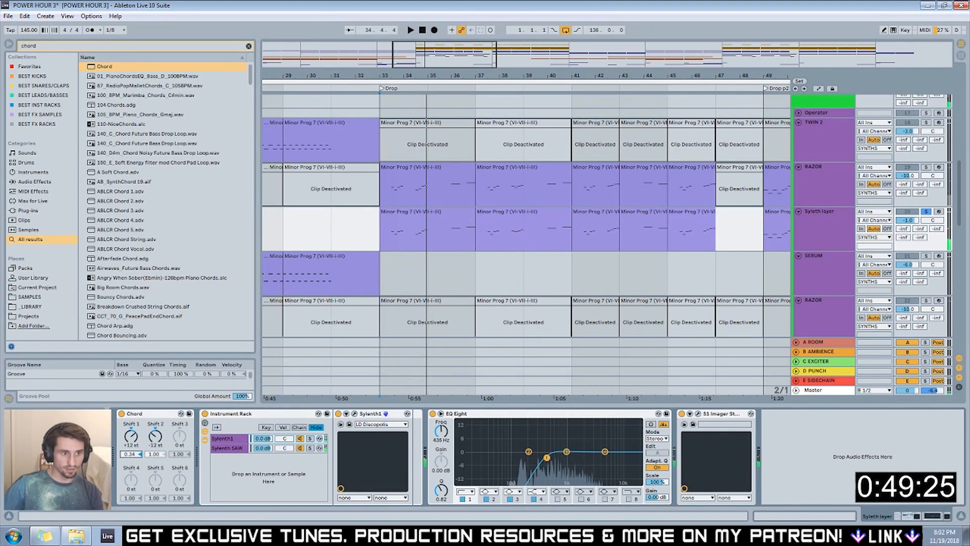
key(space)
drag(129, 454, 129, 428)
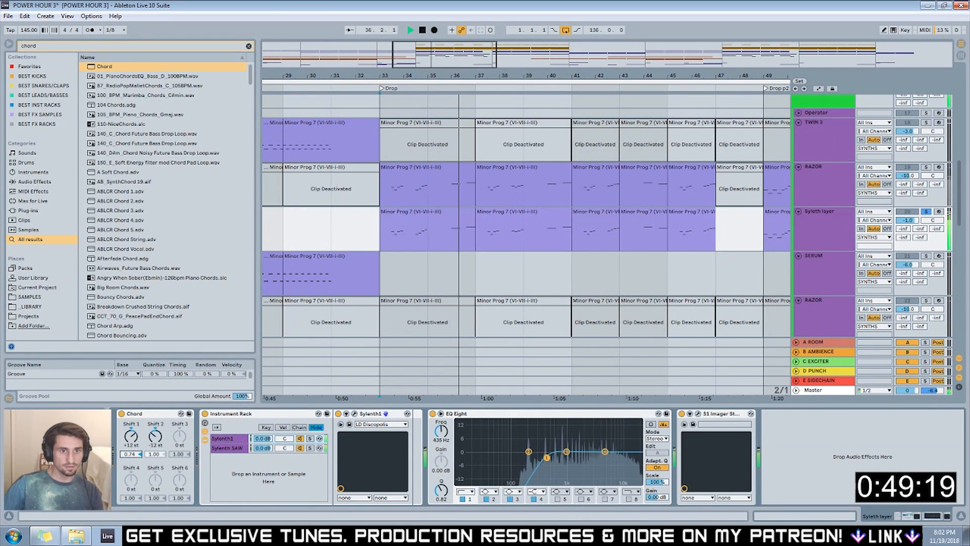
key(space)
Open the Sylenth1 of the Syleth layer's first rack chain to check its amp envelope attack, and close it.
click(290, 438)
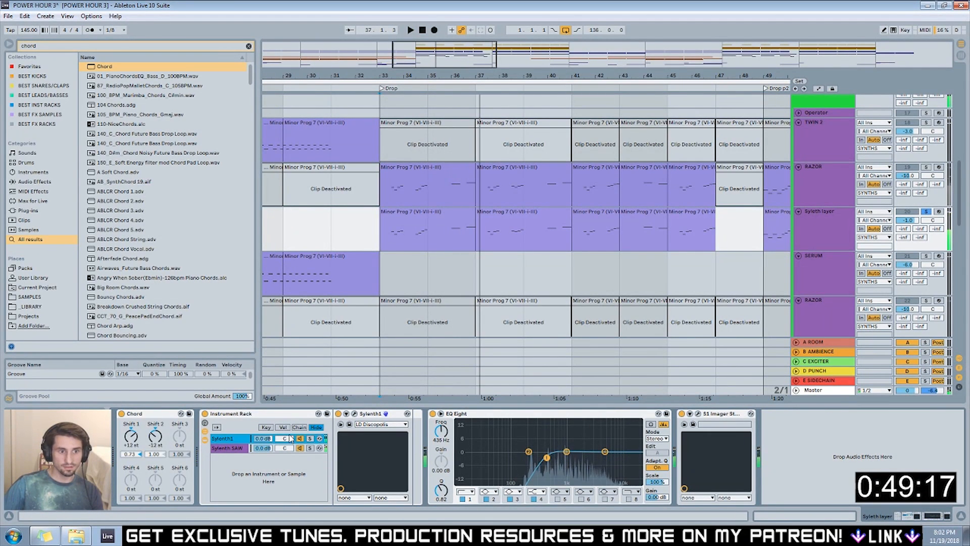
click(355, 414)
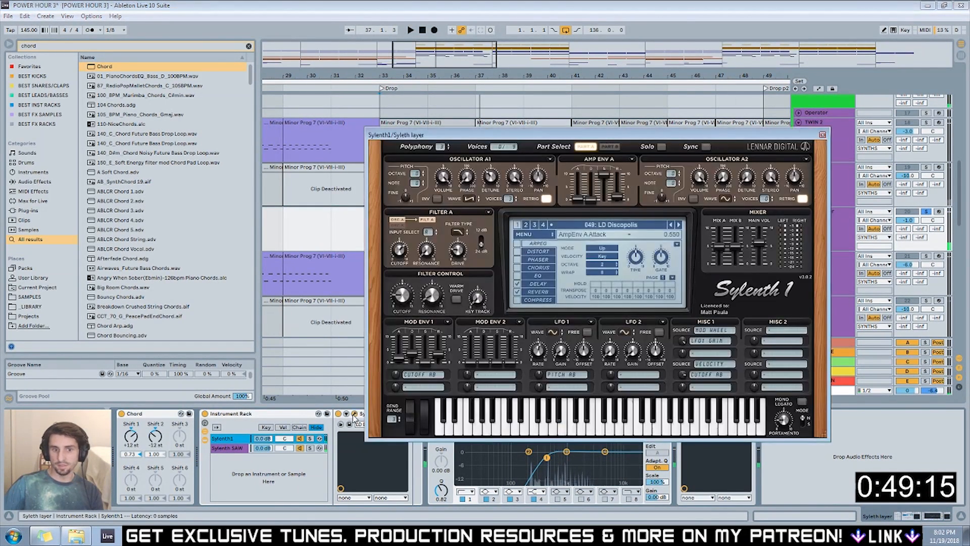
click(822, 135)
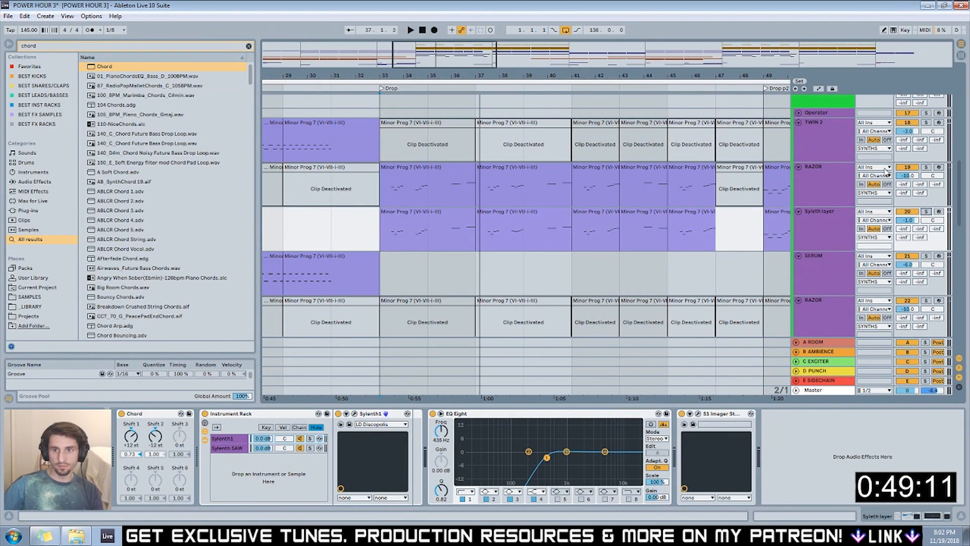
Play the synths from the Drop locator and raise the RAZOR track 19 volume to -6.0 dB.
click(382, 89)
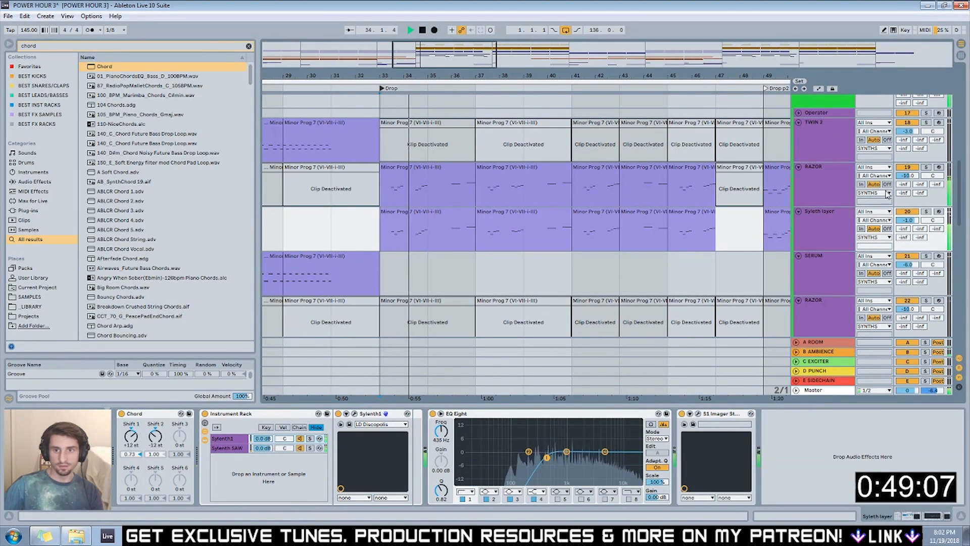
click(926, 168)
click(926, 167)
key(space)
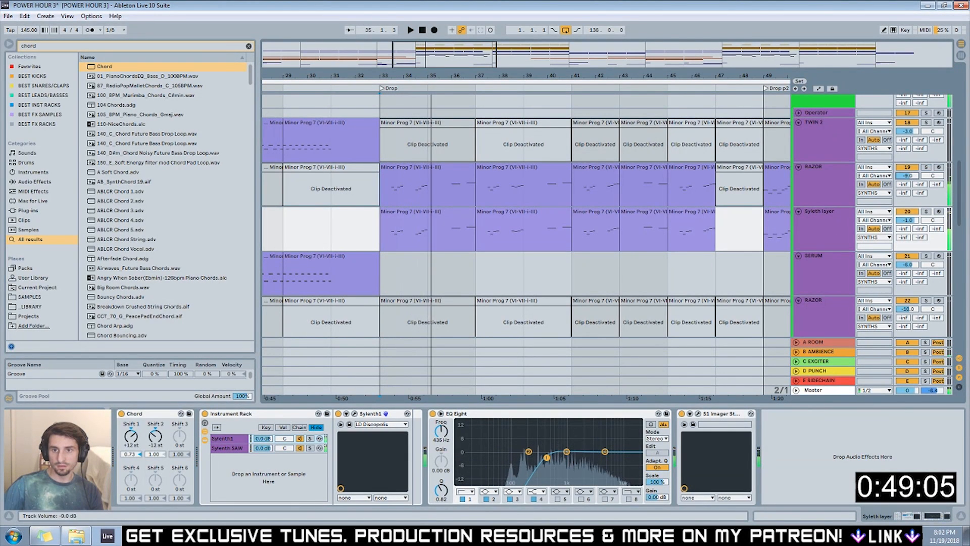
drag(908, 176, 908, 161)
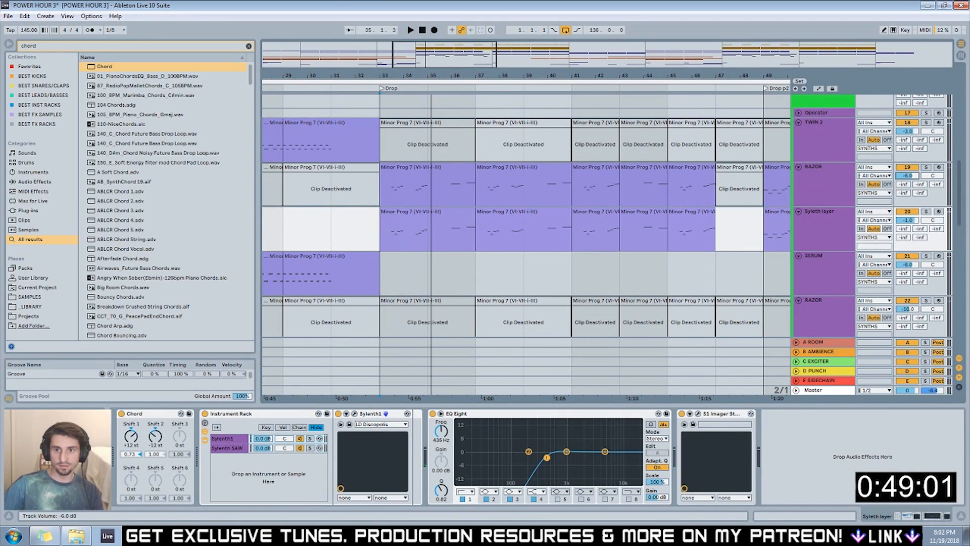
Add a Chord device and the + 12.adv Pitch preset to the RAZOR track 19, placing the Pitch device before Chord.
click(825, 186)
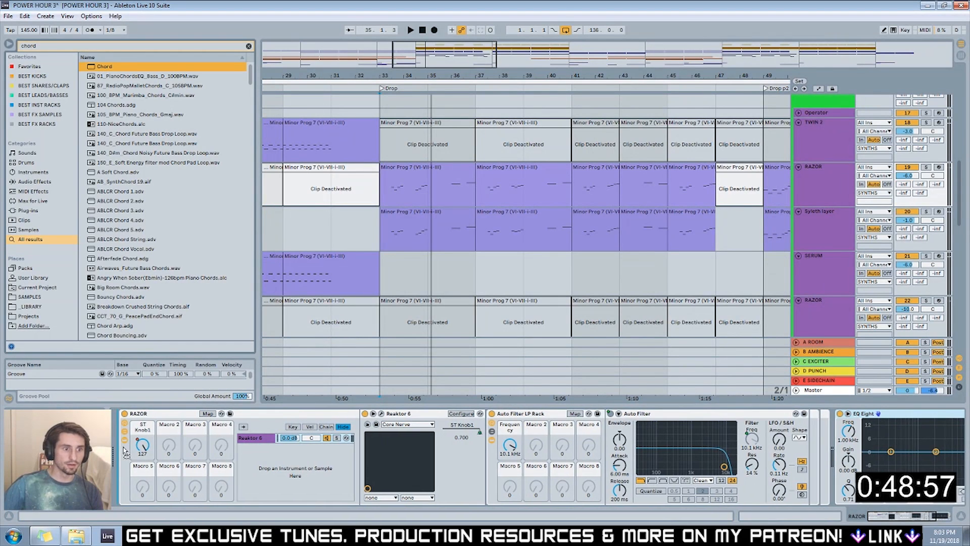
drag(121, 447, 120, 451)
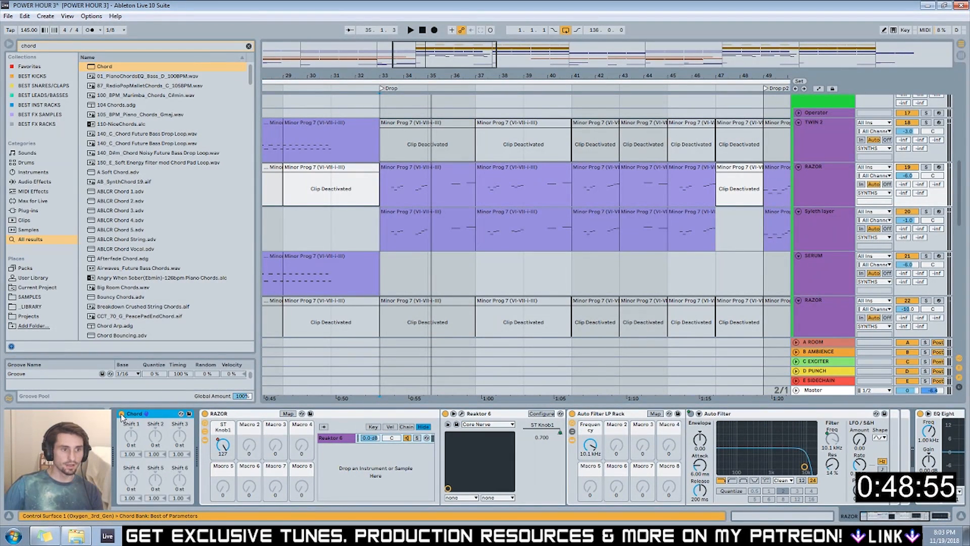
key(ctrl+f)
key(BackSpace)
text(pitch)
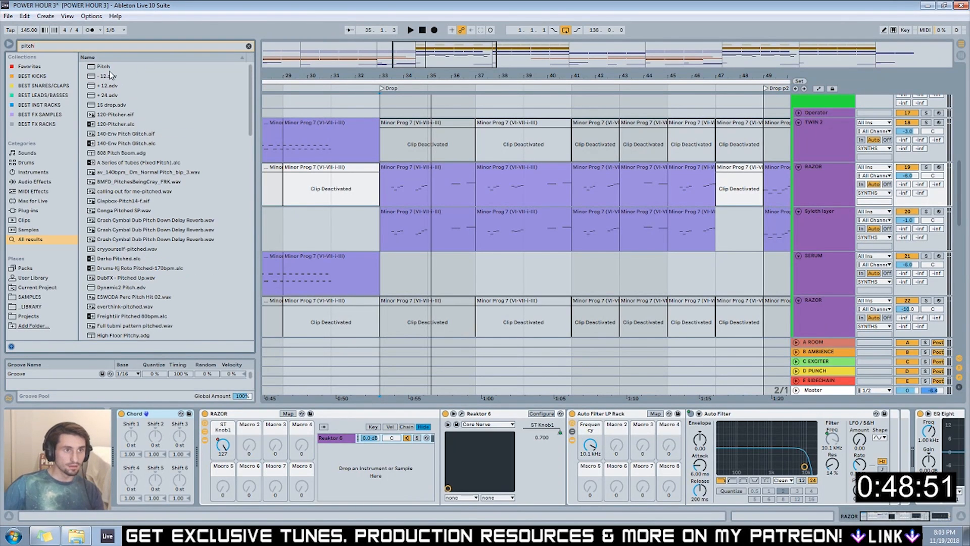
key(Down)
key(Down)
key(Down)
key(Return)
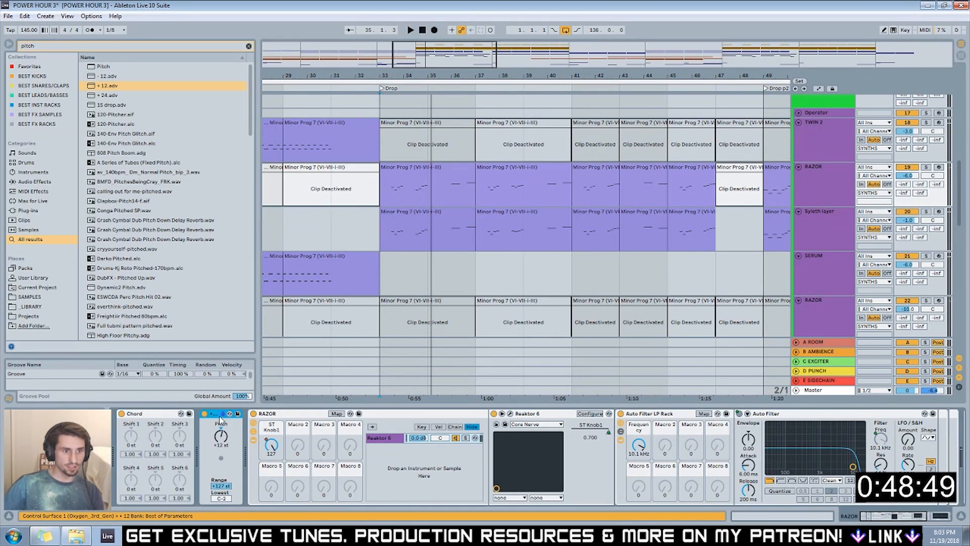
drag(118, 425, 121, 424)
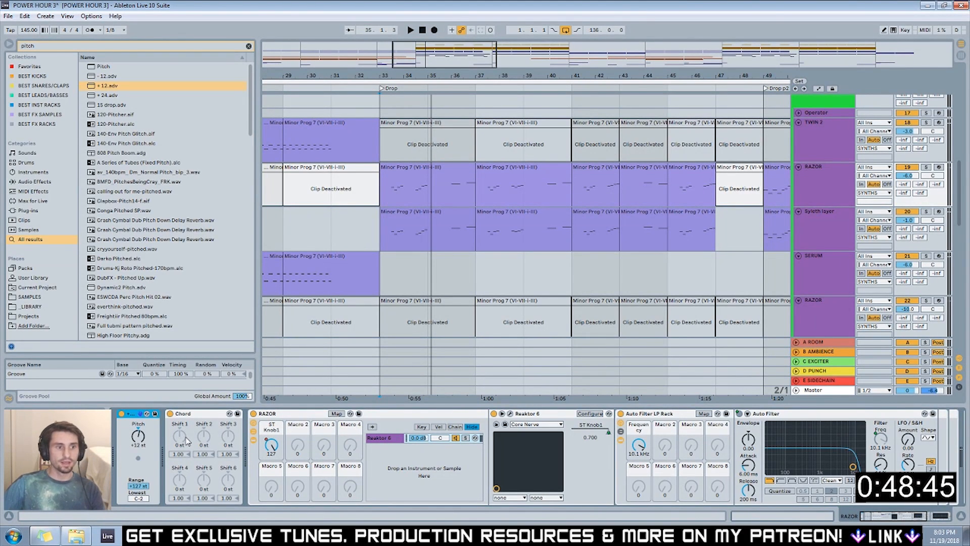
Set the RAZOR Chord's Shift 1 to -12 st with velocity 0.62, and play the track soloed from the Drop.
drag(184, 440, 183, 447)
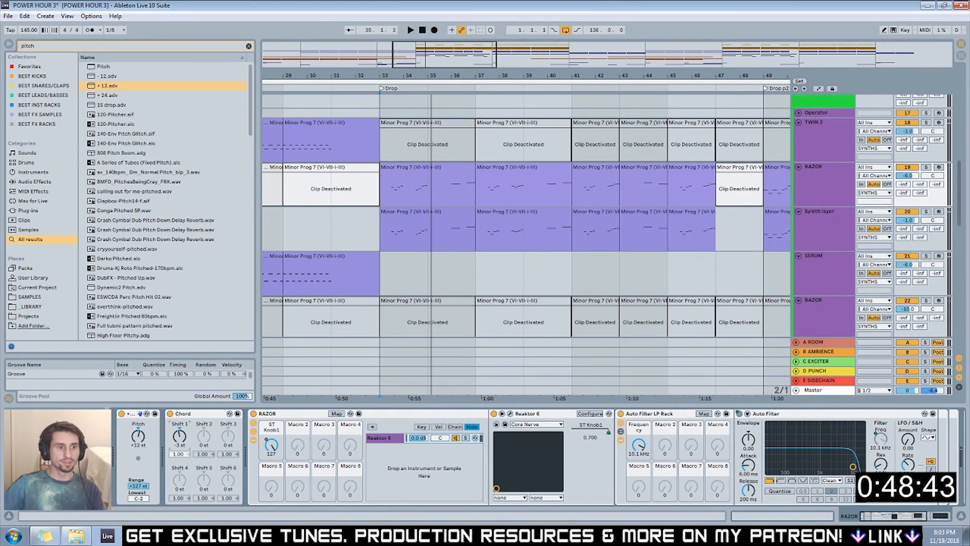
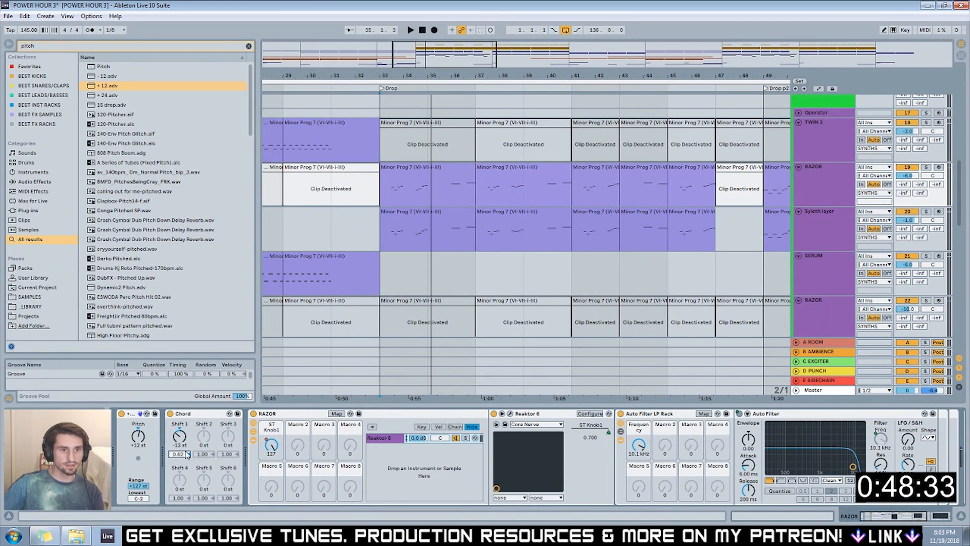
click(384, 78)
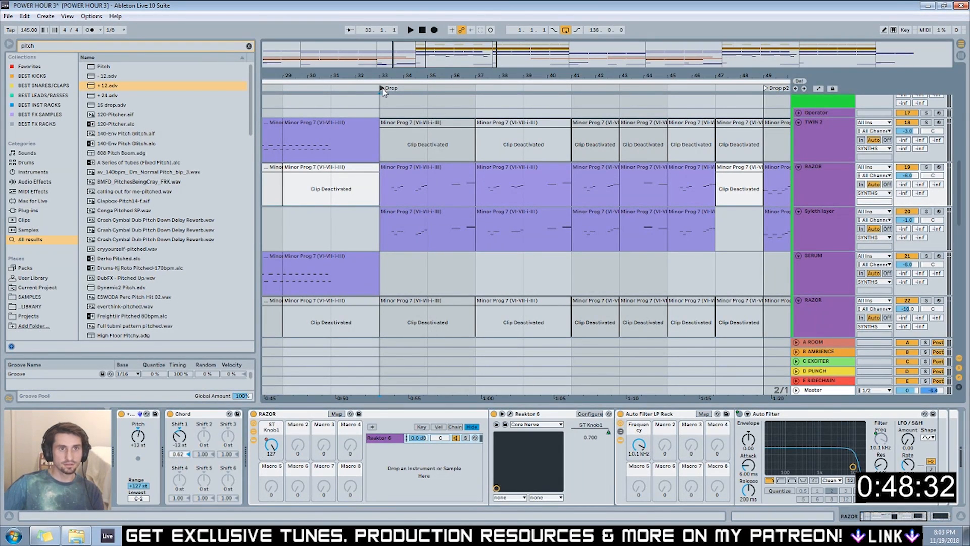
click(927, 166)
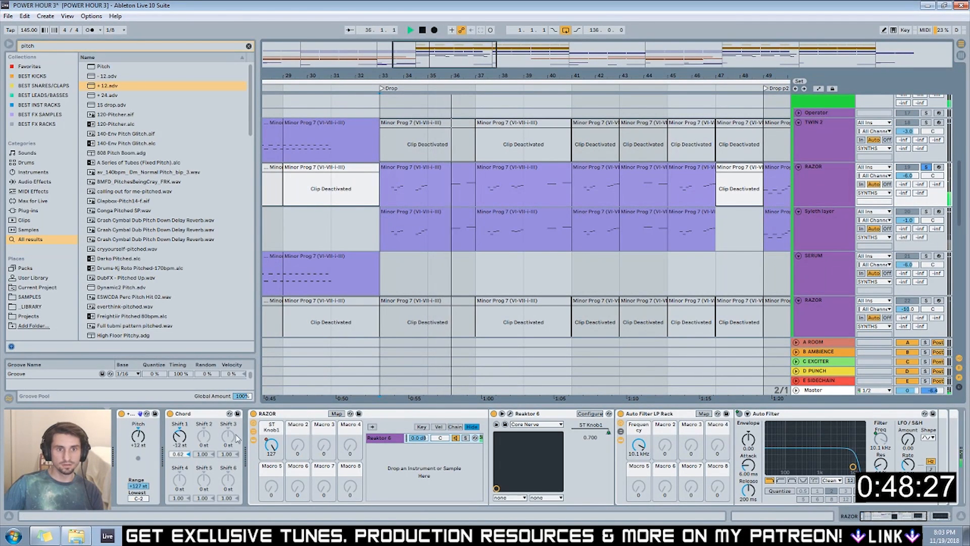
Set band 1 of the RAZOR track's EQ Eight to a low cut at 80.8 Hz.
scroll(786, 489, down, 5)
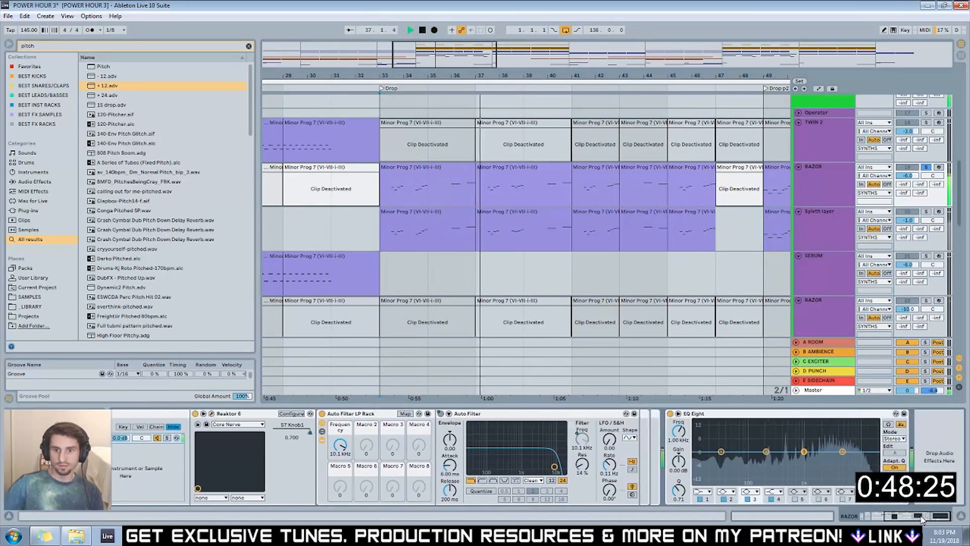
click(703, 491)
click(702, 441)
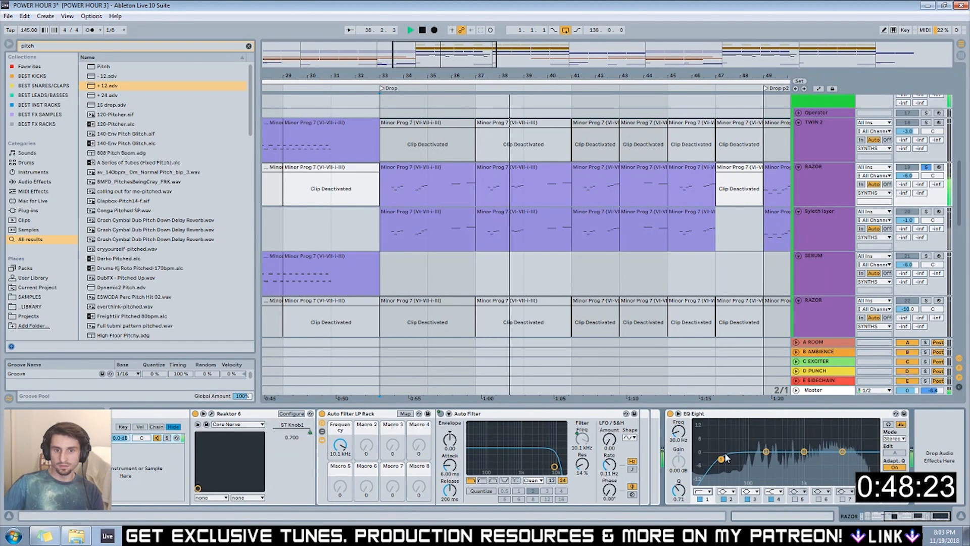
drag(723, 459, 745, 459)
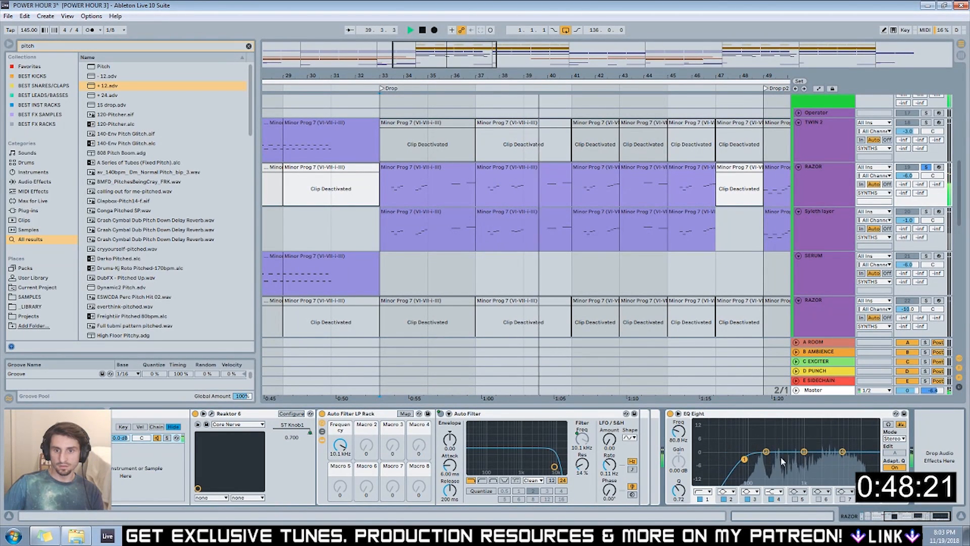
Set band 4 of the RAZOR track's EQ Eight to 1.67 kHz at -0.12 dB.
drag(842, 452, 817, 452)
key(space)
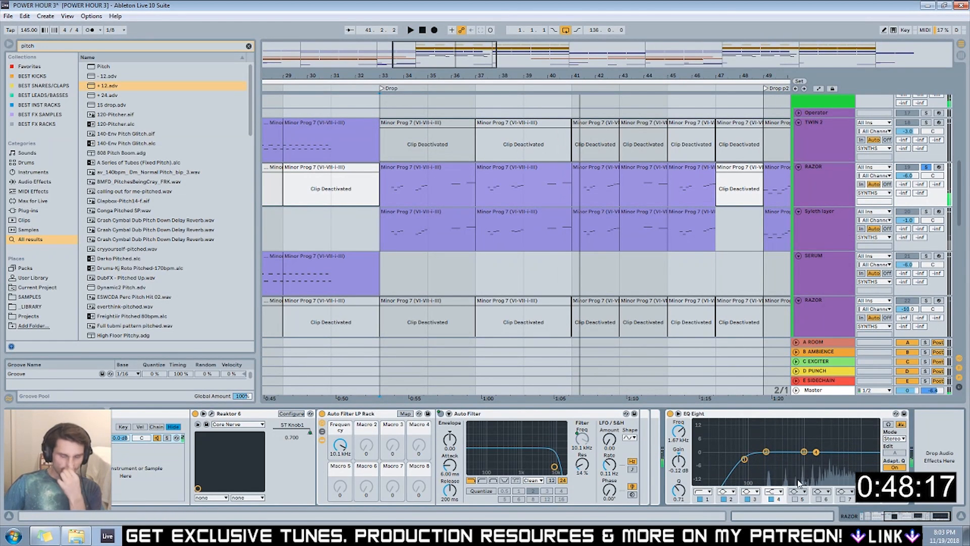
In the RAZOR synth's Reaktor editor, set Beat 1's Amount to -0.45 and enable Safe Bass with its Bass Lvl at 6.5.
click(211, 414)
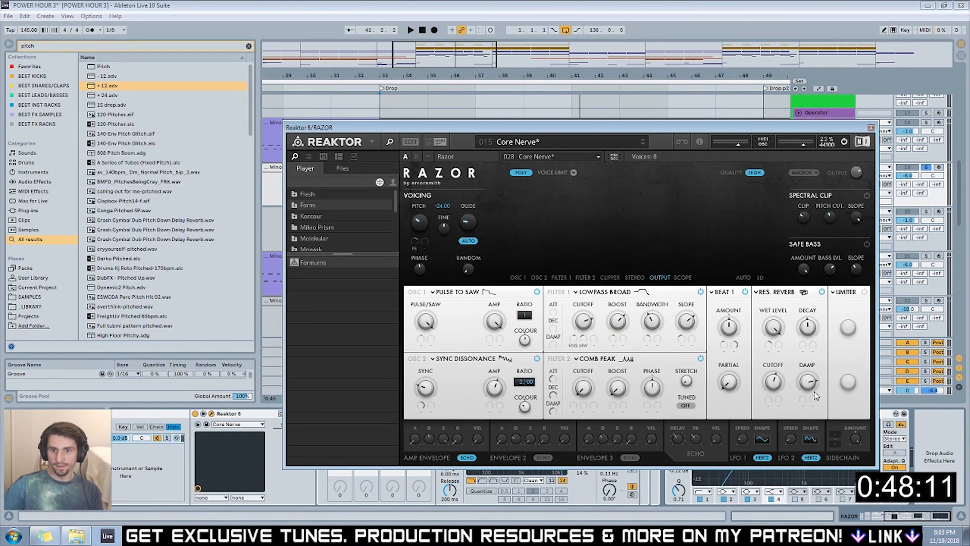
key(space)
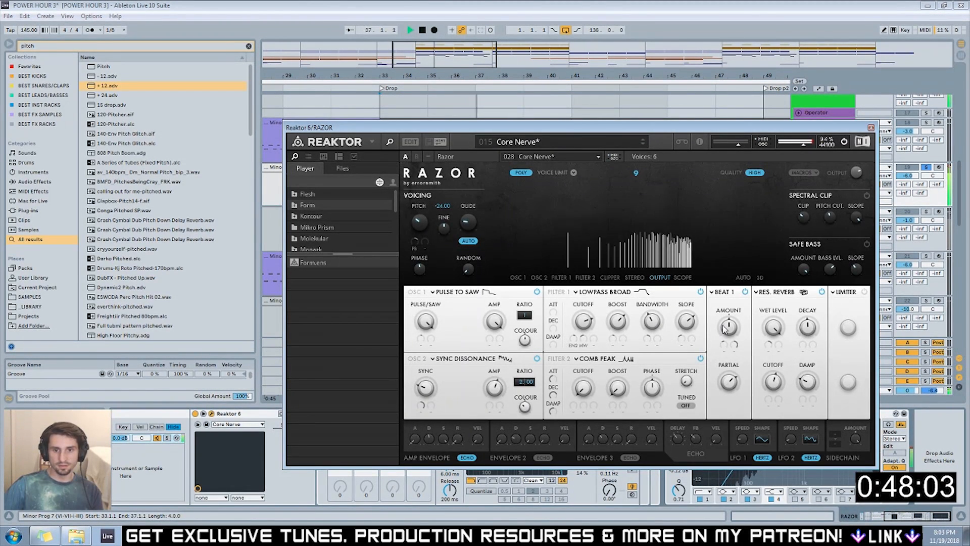
drag(735, 344, 734, 332)
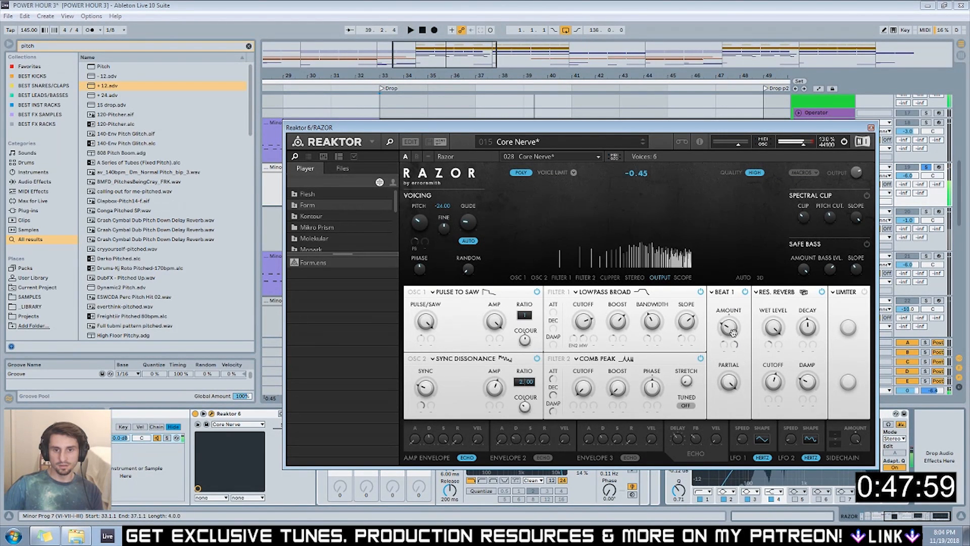
key(space)
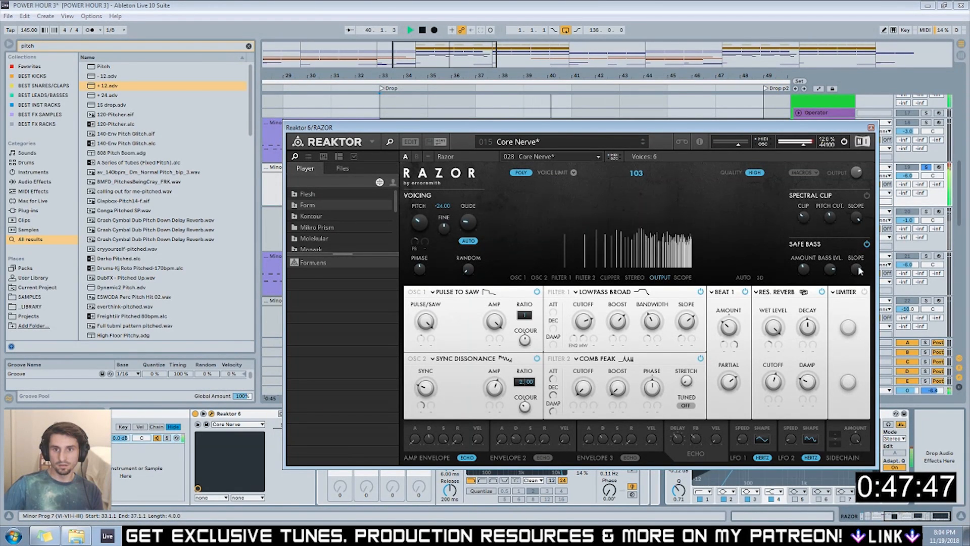
key(space)
mouse_move(831, 270)
mouse_down()
mouse_move(835, 263)
mouse_move(832, 271)
mouse_up()
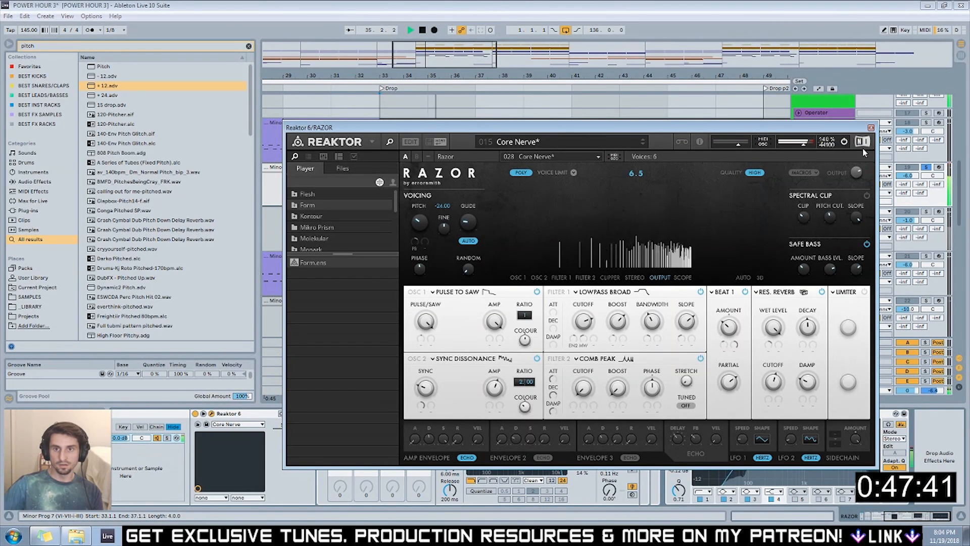
key(space)
click(871, 128)
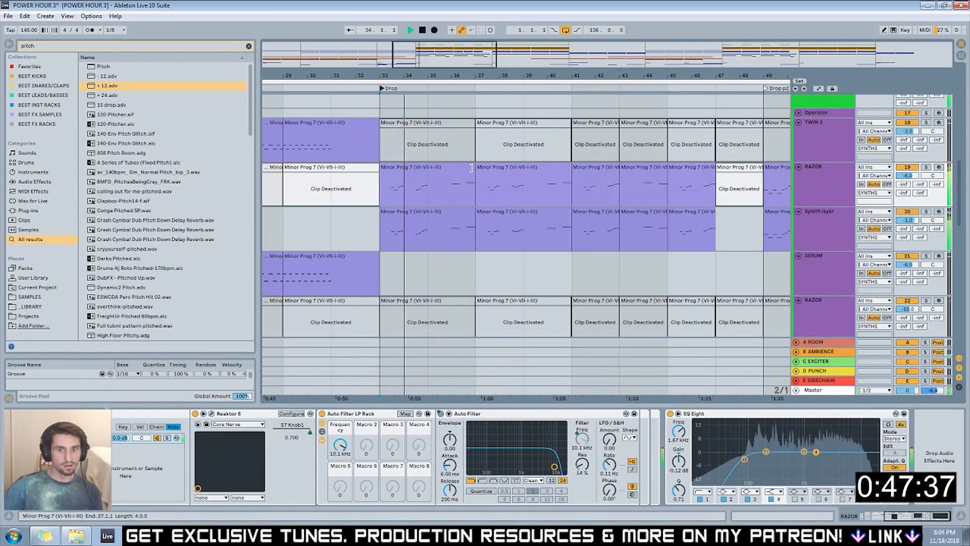
Listen to the drop synths from the Drop locator with the RAZOR track unsoloed.
drag(553, 76, 550, 50)
click(398, 117)
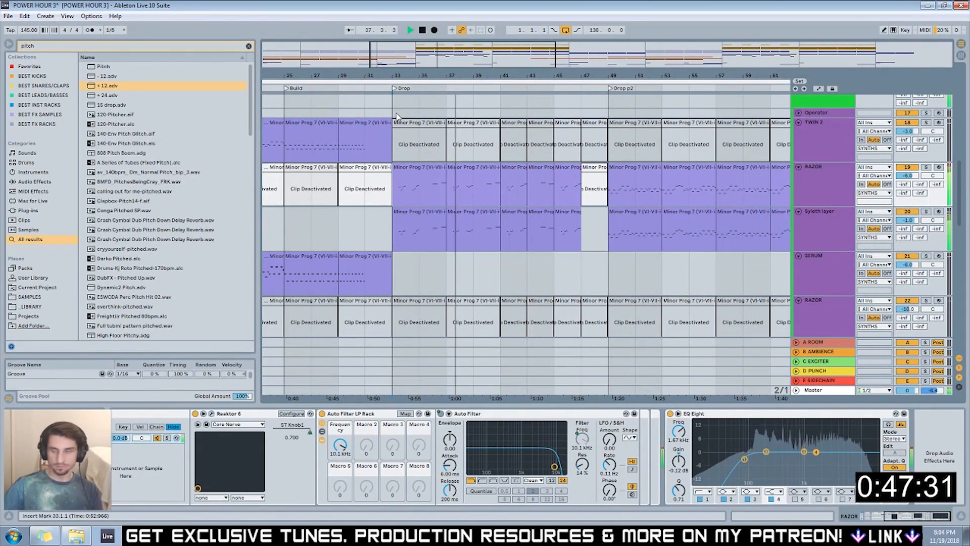
key(space)
drag(409, 75, 433, 49)
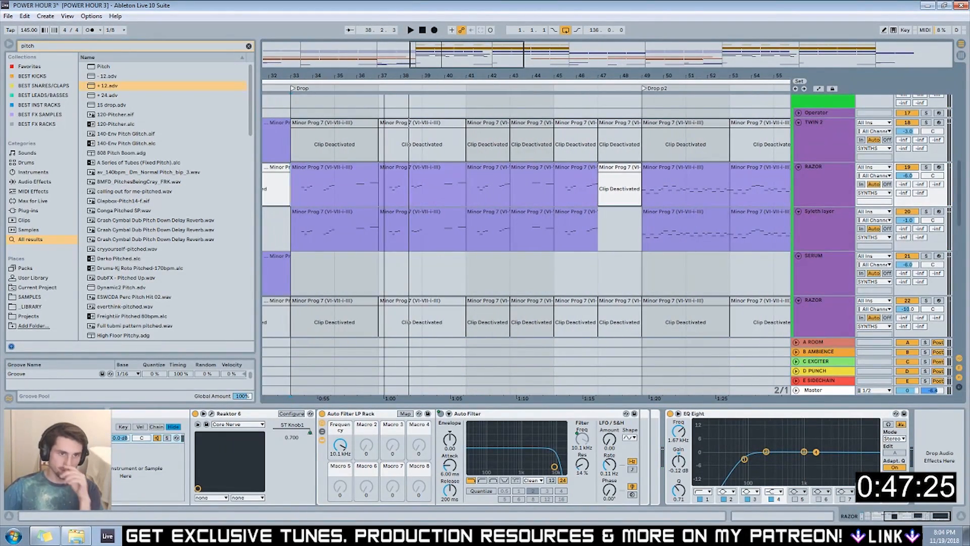
Switch to notes.txt in Notepad and add a line break after "tonal balance of drop synths", checking the next item on the list.
key(alt+Tab)
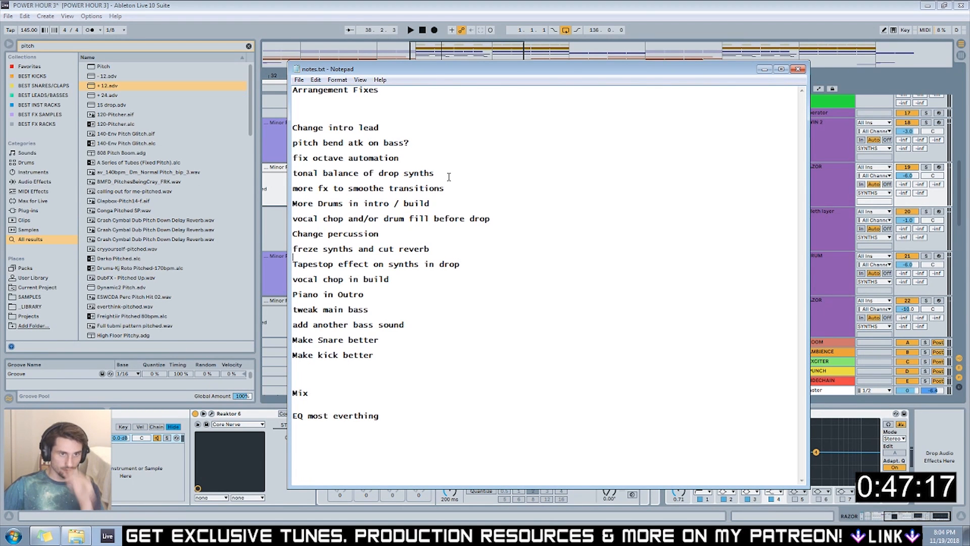
key(Return)
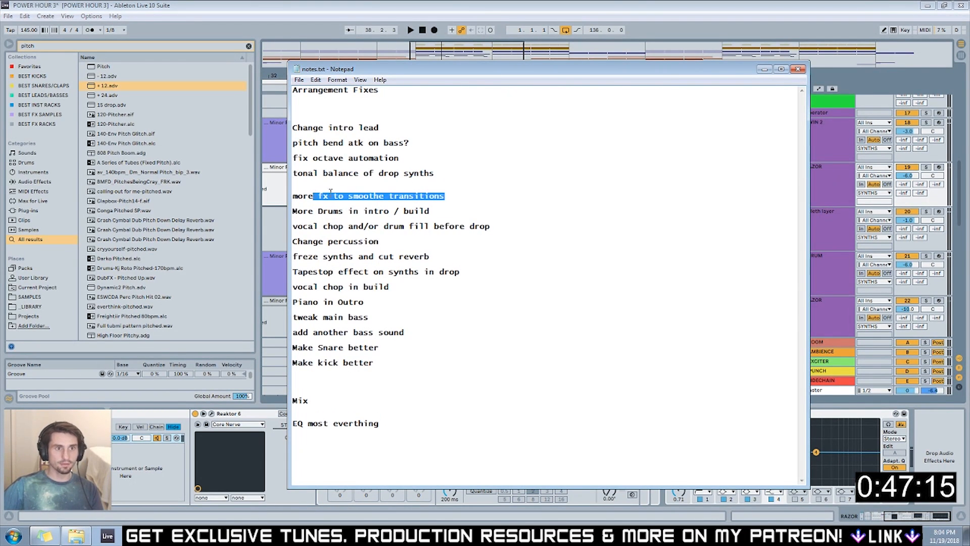
click(764, 70)
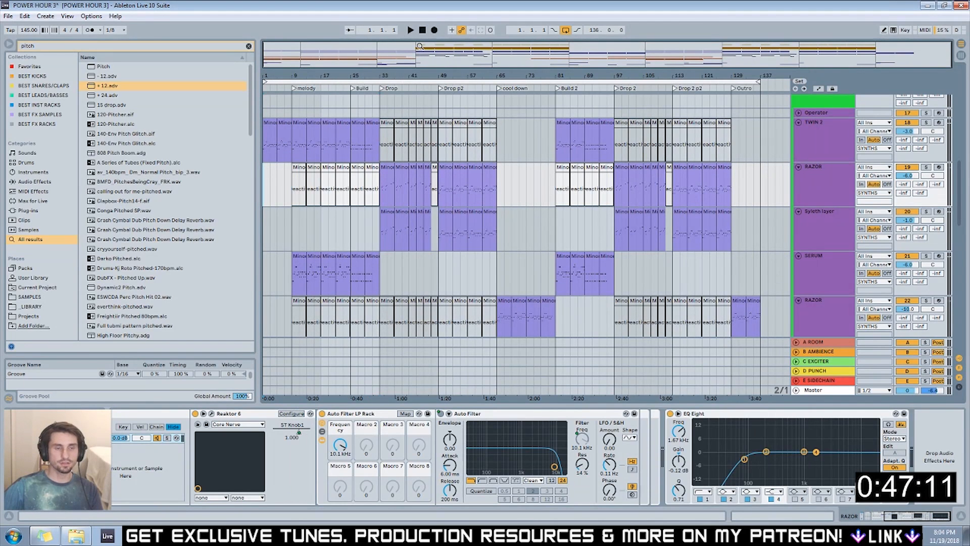
Play the intro from the start and look through the tracks down to the EFFECTS group.
key(space)
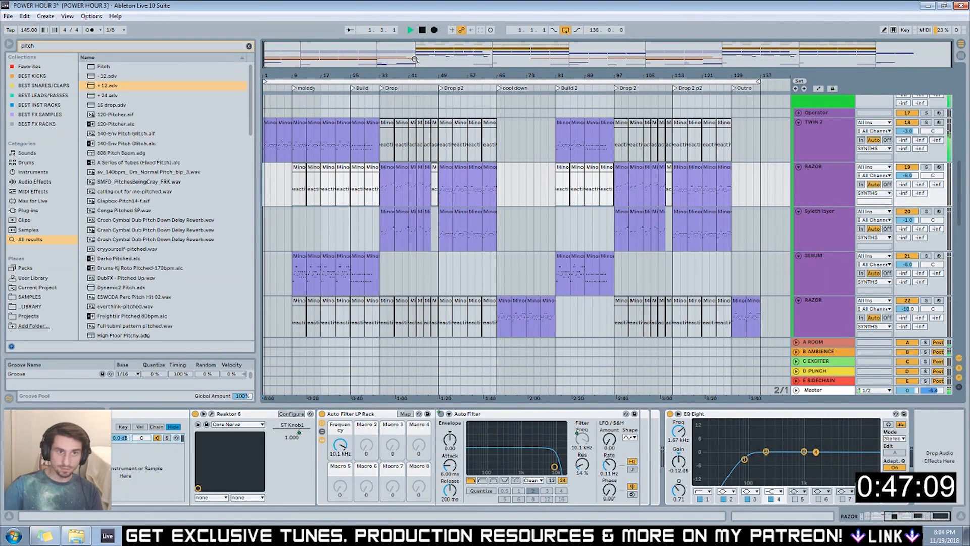
click(273, 123)
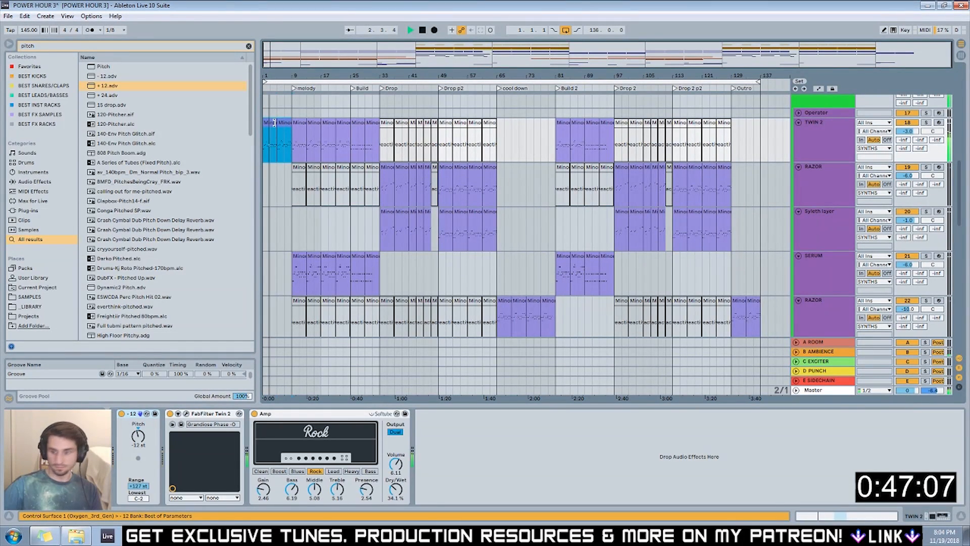
scroll(287, 155, down, 3)
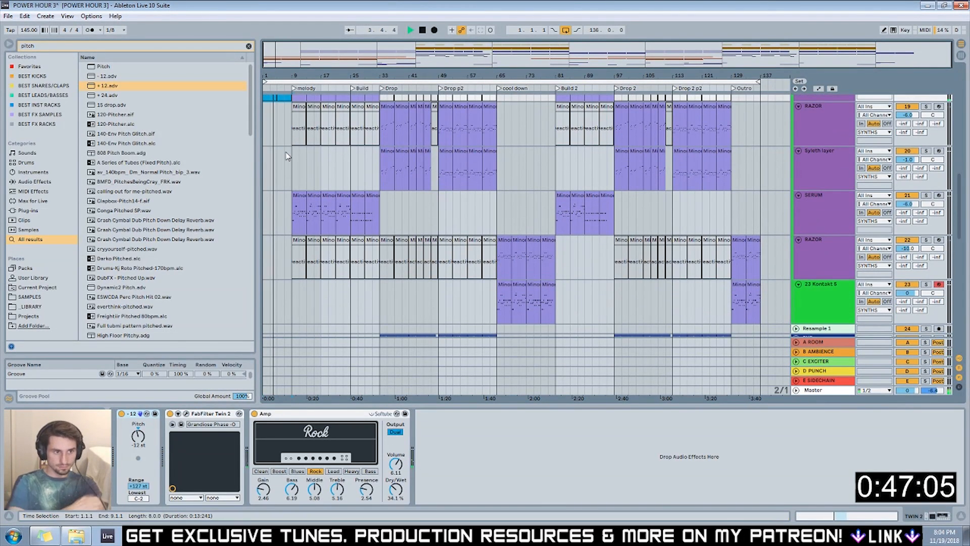
scroll(287, 156, down, 10)
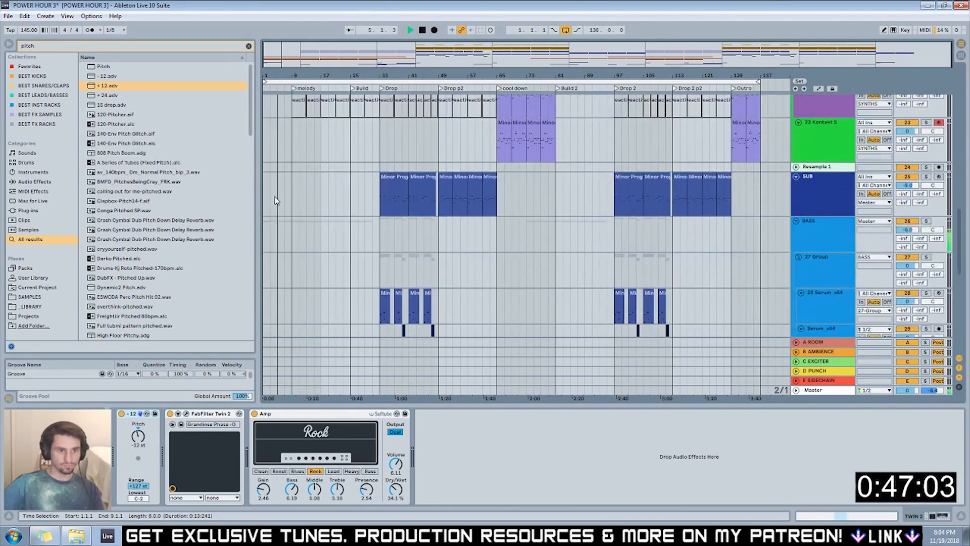
scroll(273, 211, down, 10)
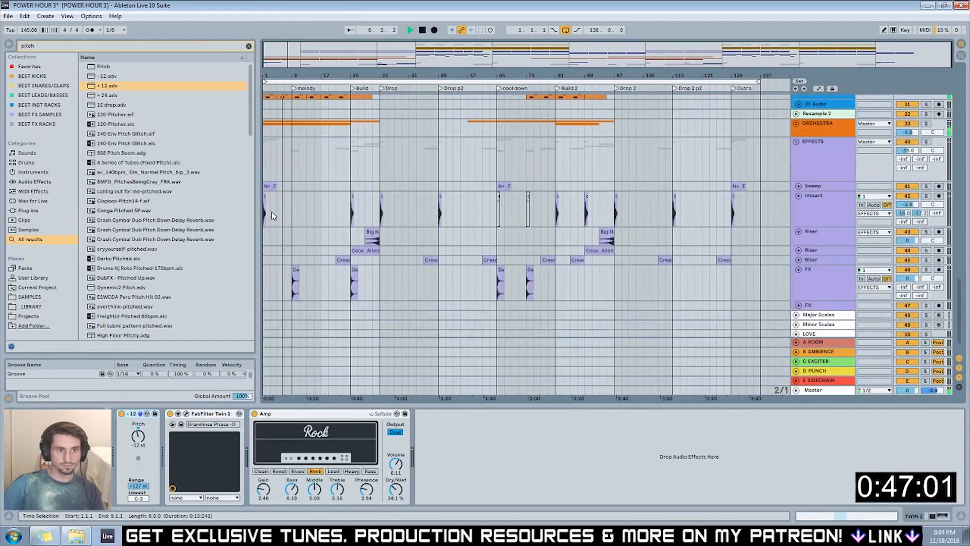
Clear the browser search and duplicate the empty FX track 47 three times.
drag(43, 46, 5, 46)
key(BackSpace)
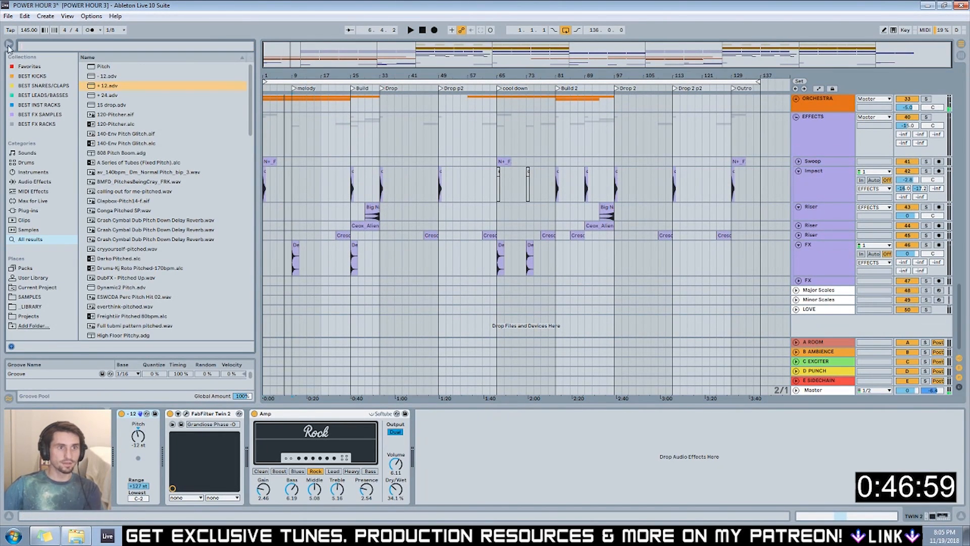
click(809, 281)
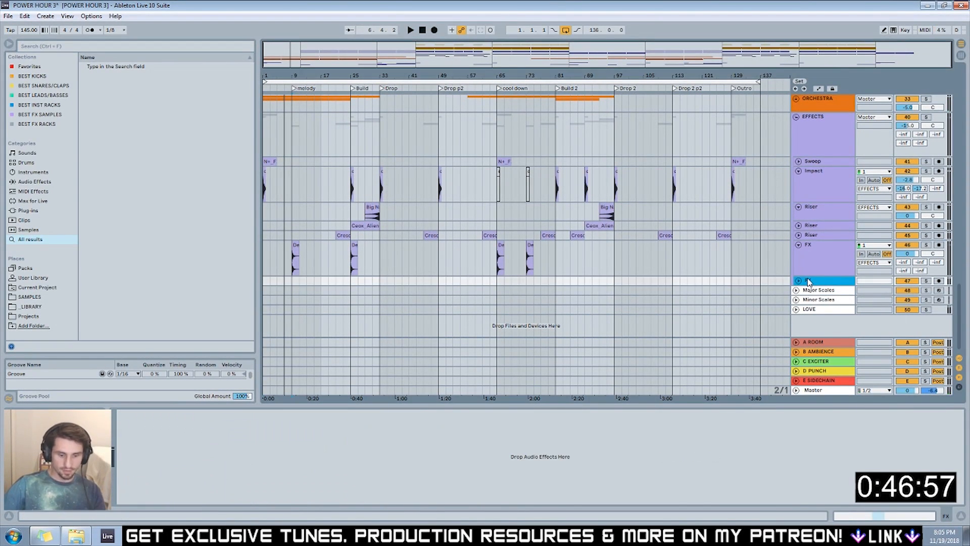
key(ctrl+d)
key(ctrl+d)
key(ctrl+d)
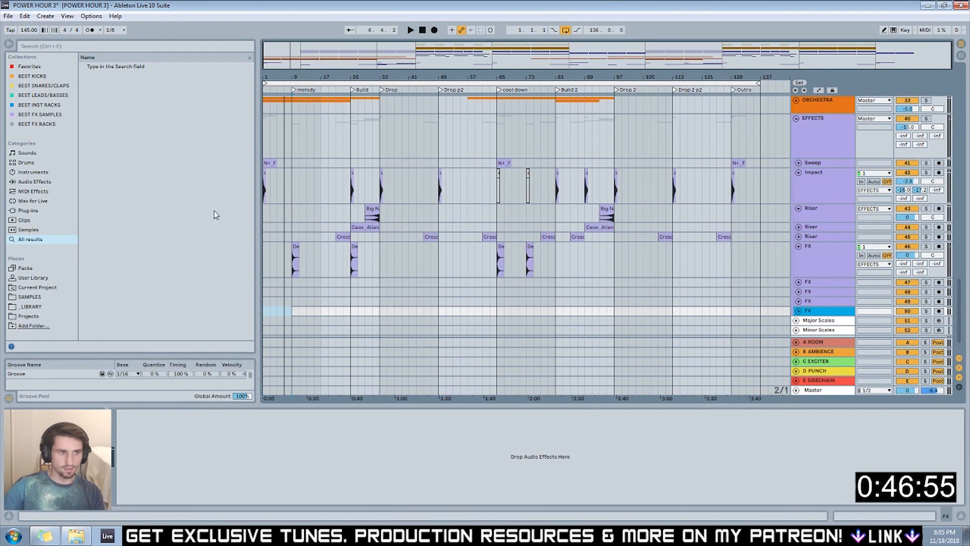
Browse the _LIBRARY place to the One-Shots Etc folder inside EFFECTS.
click(57, 46)
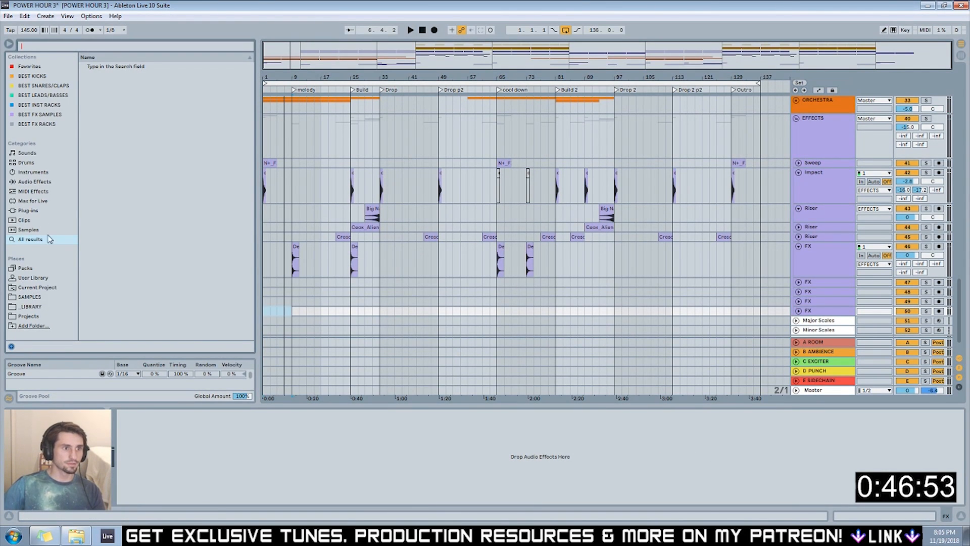
click(30, 306)
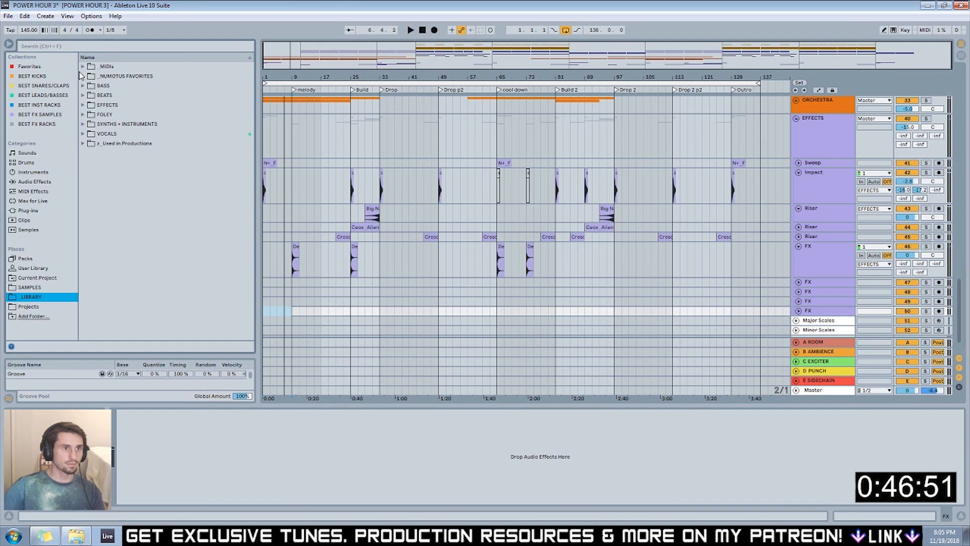
click(76, 105)
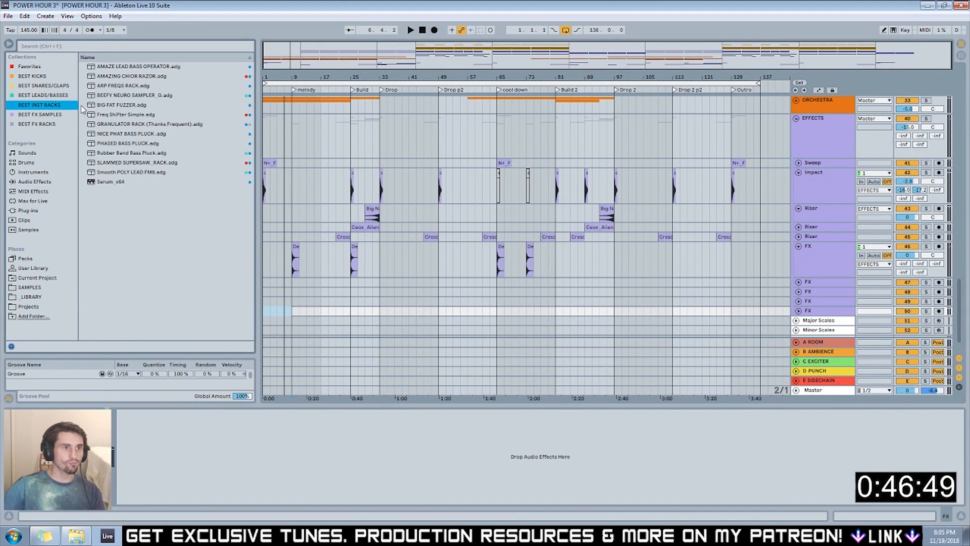
click(32, 297)
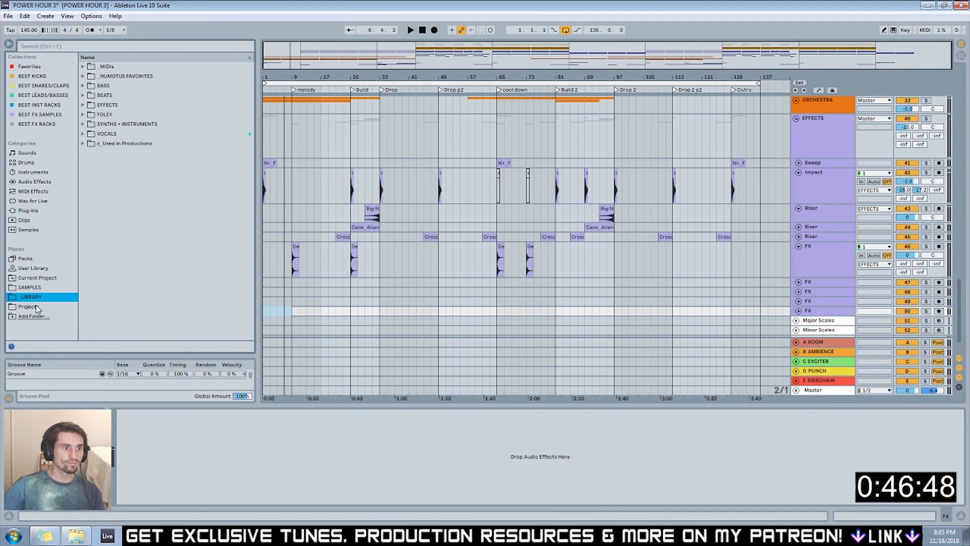
click(82, 105)
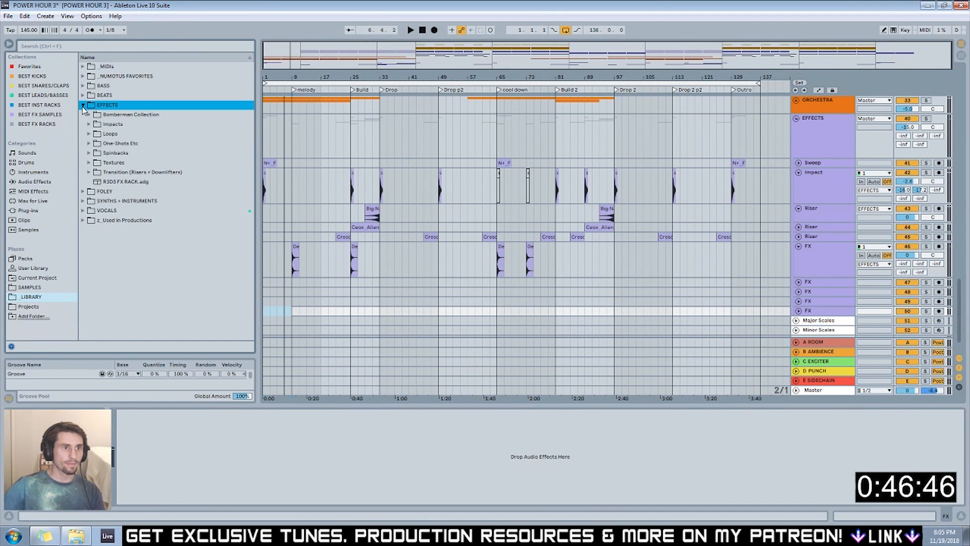
click(89, 143)
scroll(148, 187, down, 8)
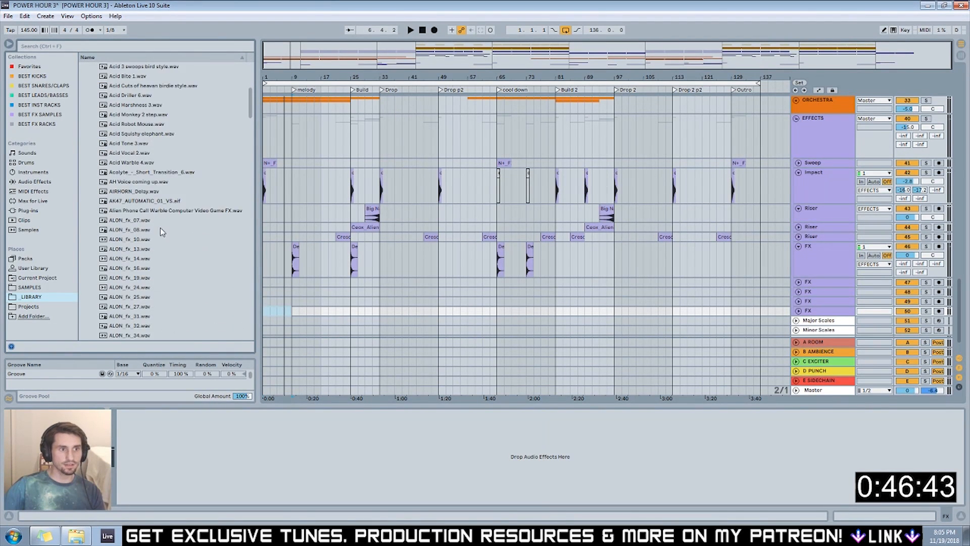
Audition the one-shot samples from ALON_fx_08.wav down to BULLETIMPACT_GUNS03_67_2.aif.
click(130, 229)
scroll(179, 278, down, 3)
key(Down)
key(Down)
key(Down)
key(Down)
key(Down)
key(Down)
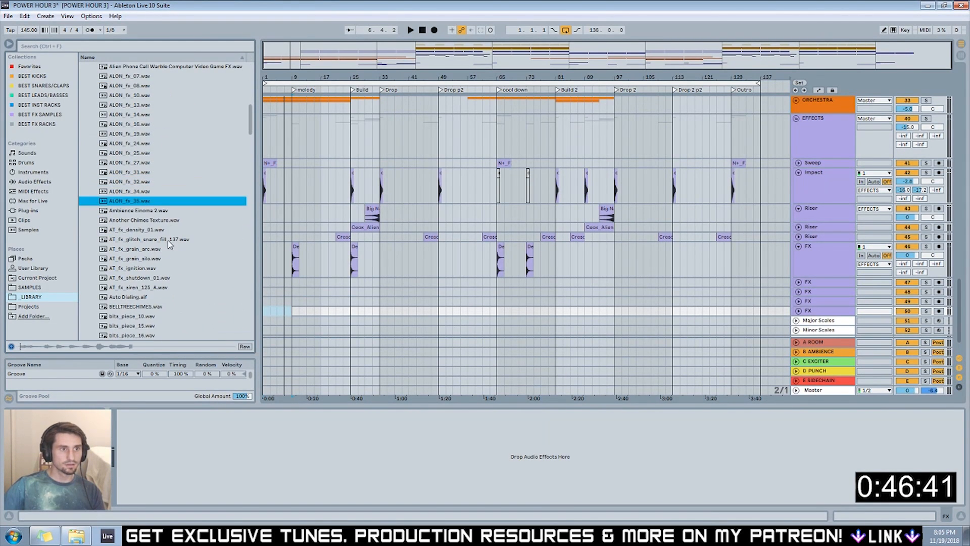
key(Down)
key(Down)
key(Down)
key(Down)
key(Down)
key(Down)
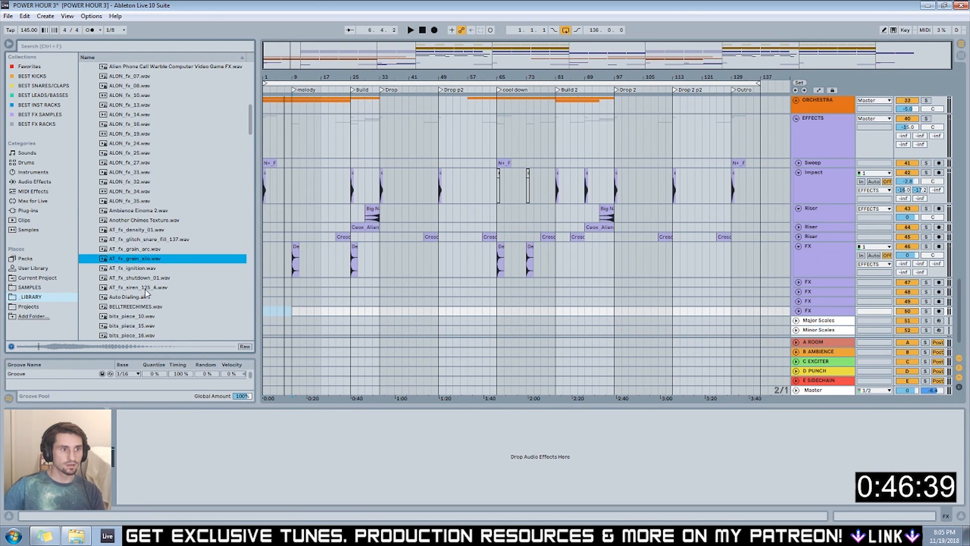
key(Down)
key(Down)
key(Down)
key(Down)
key(Down)
key(Down)
key(Down)
key(Down)
key(Down)
key(Down)
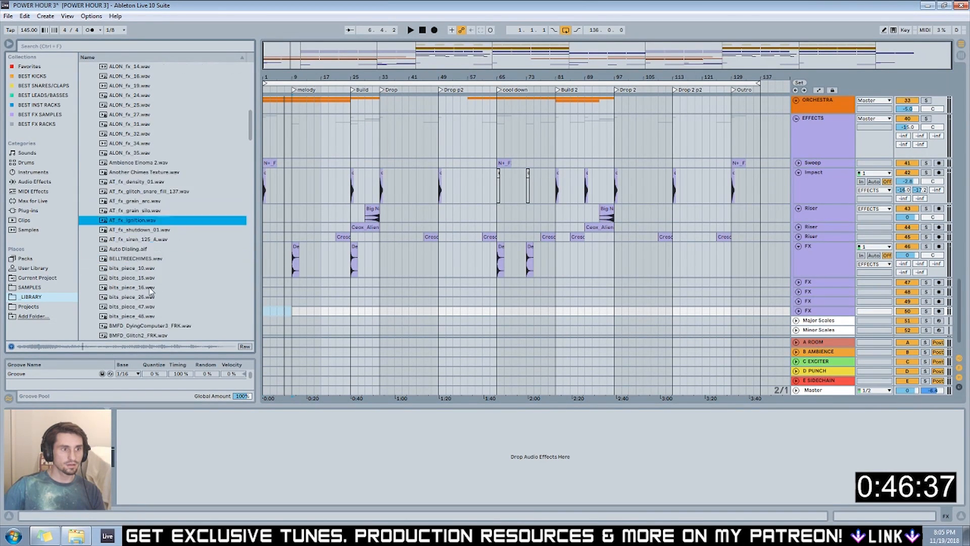
key(Up)
key(Up)
key(Up)
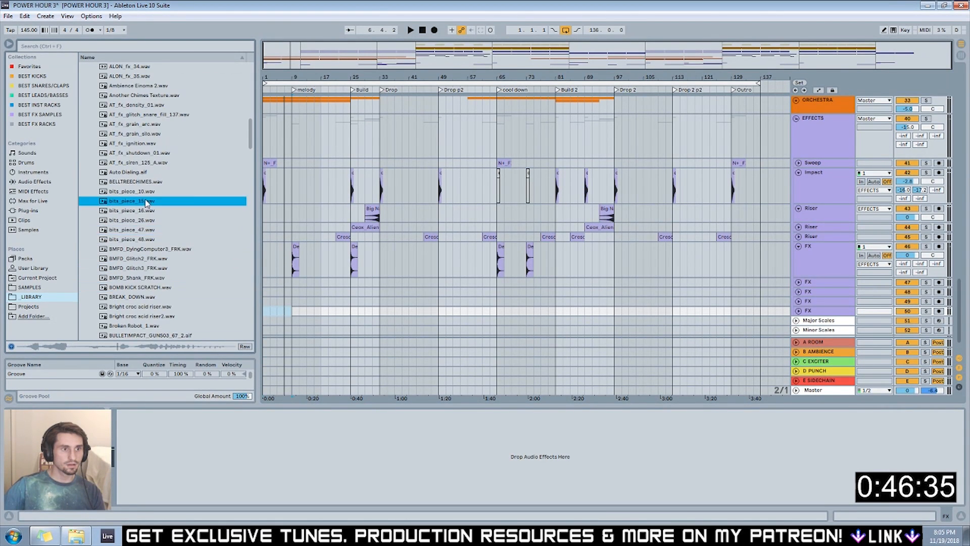
scroll(149, 233, down, 3)
click(146, 259)
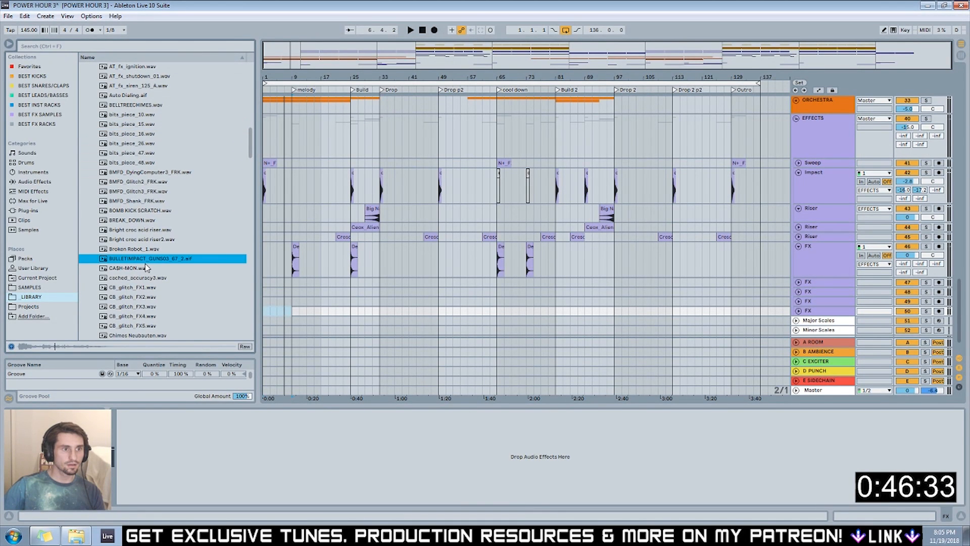
Place BULLETIMPACT_GUNS03_67_2.aif on FX track 47 at bar 3 of the intro and reverse the clip.
click(272, 285)
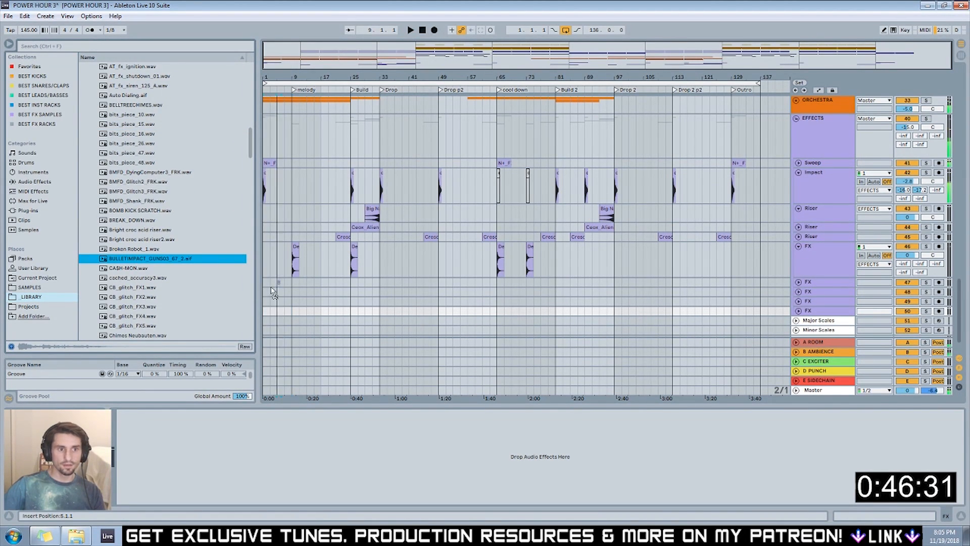
drag(270, 280, 271, 281)
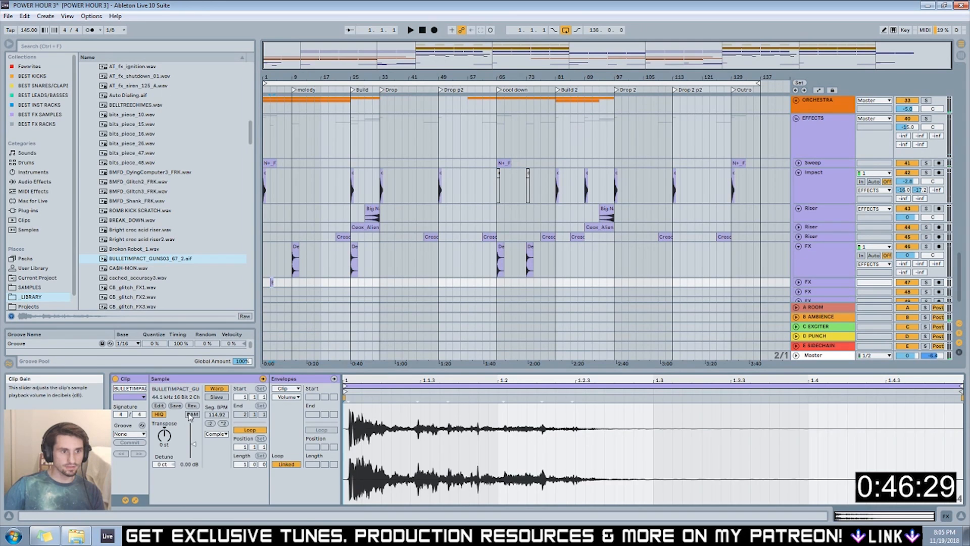
Move the reversed bullet impact clip on FX track 47 to span 4.1.1 to 5.1.1 and play the passage.
click(272, 269)
key(plus)
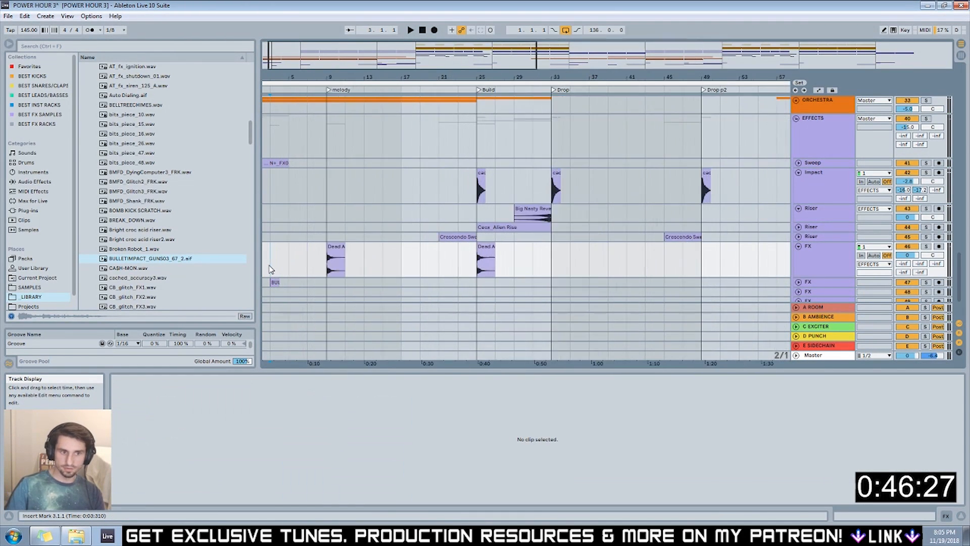
key(plus)
key(plus)
drag(298, 282, 362, 288)
key(space)
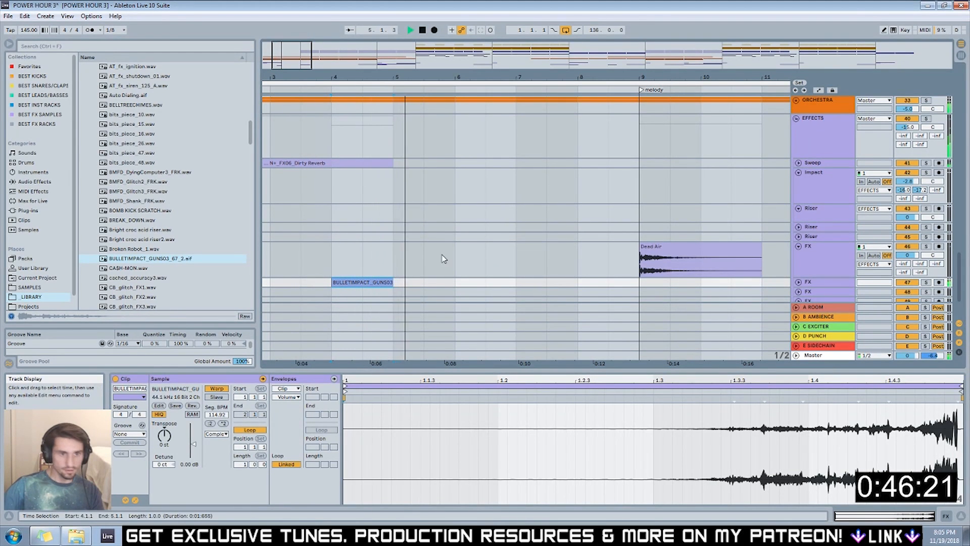
Audition the one-shot samples from cached_accuracy3.wav down to Glass Smash Break FX 02.wav.
click(165, 279)
key(space)
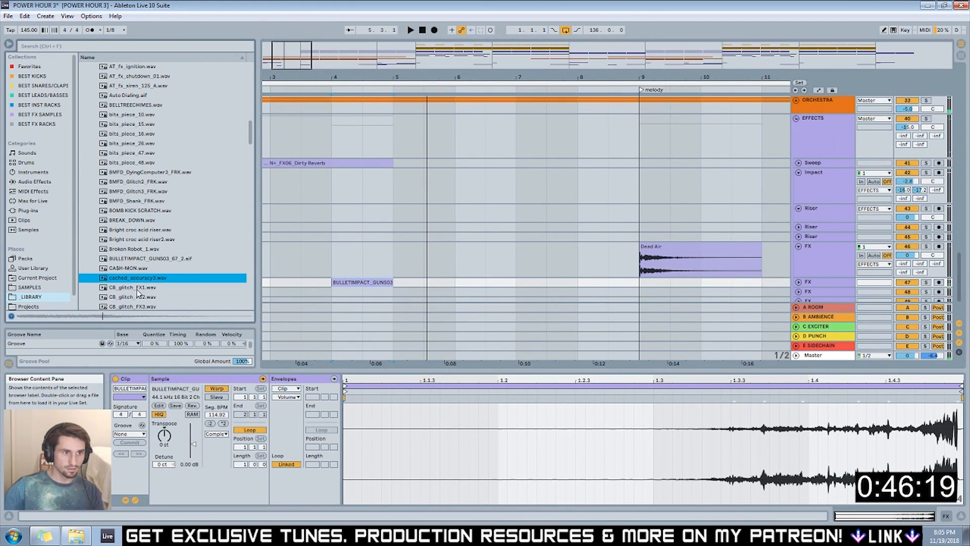
click(133, 287)
click(139, 279)
key(space)
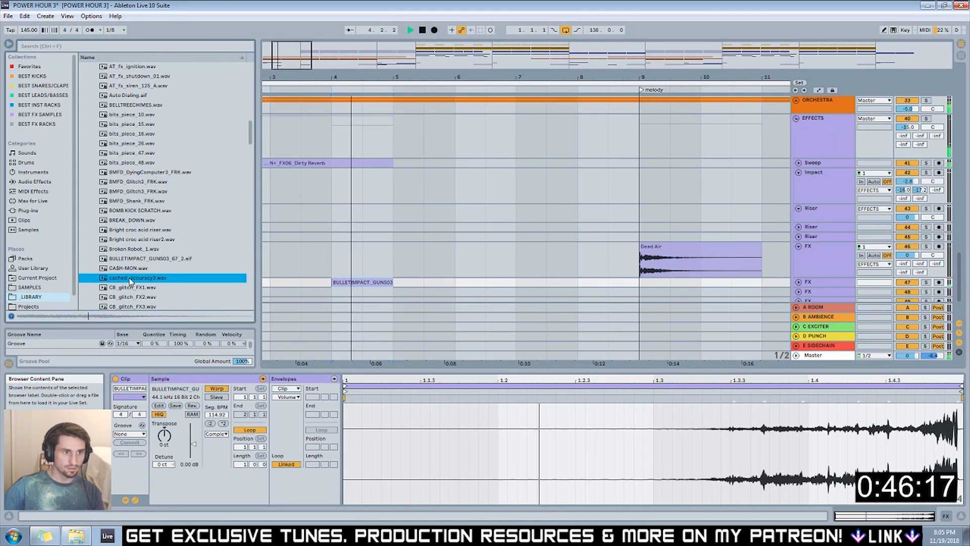
scroll(142, 273, down, 5)
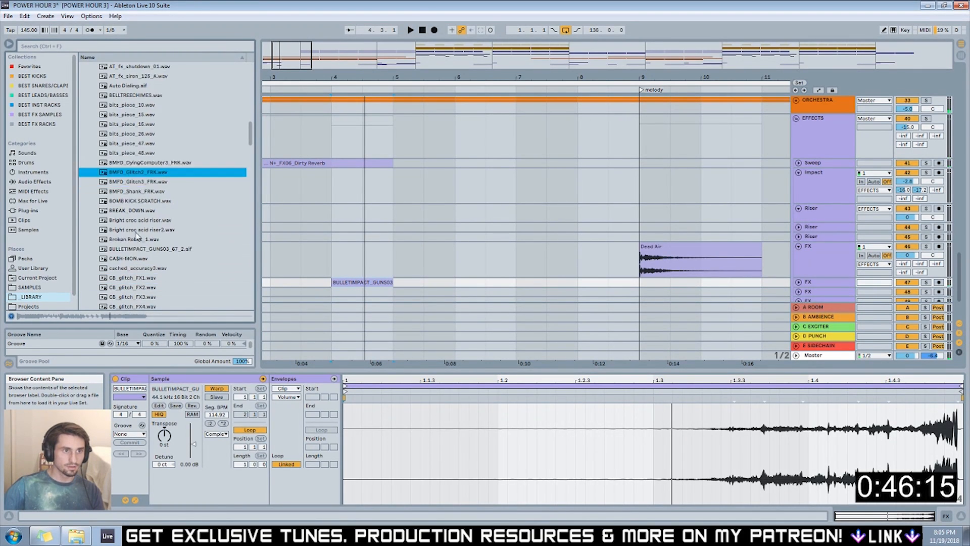
click(153, 268)
click(153, 241)
scroll(153, 244, down, 3)
click(155, 250)
click(176, 259)
scroll(152, 262, down, 3)
click(121, 259)
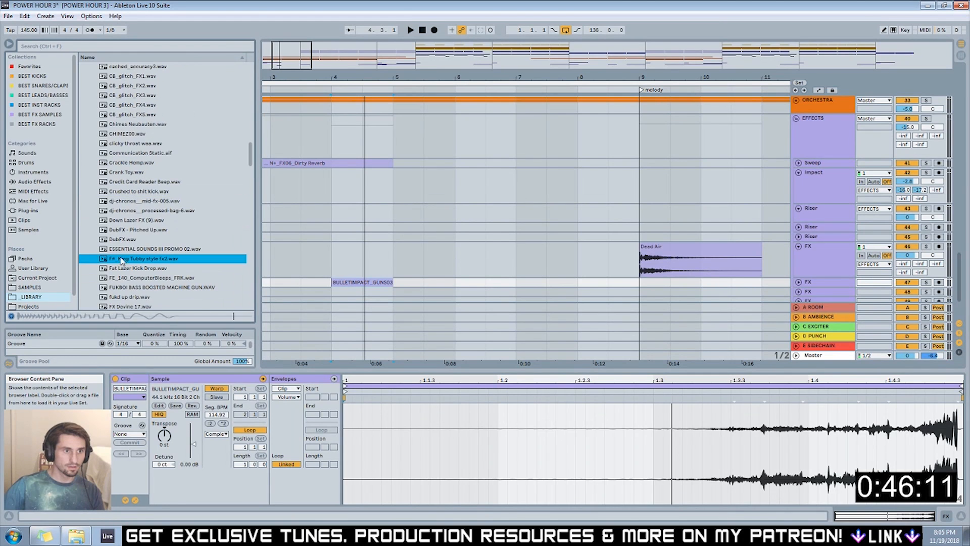
click(147, 250)
click(141, 239)
scroll(132, 245, down, 3)
click(120, 250)
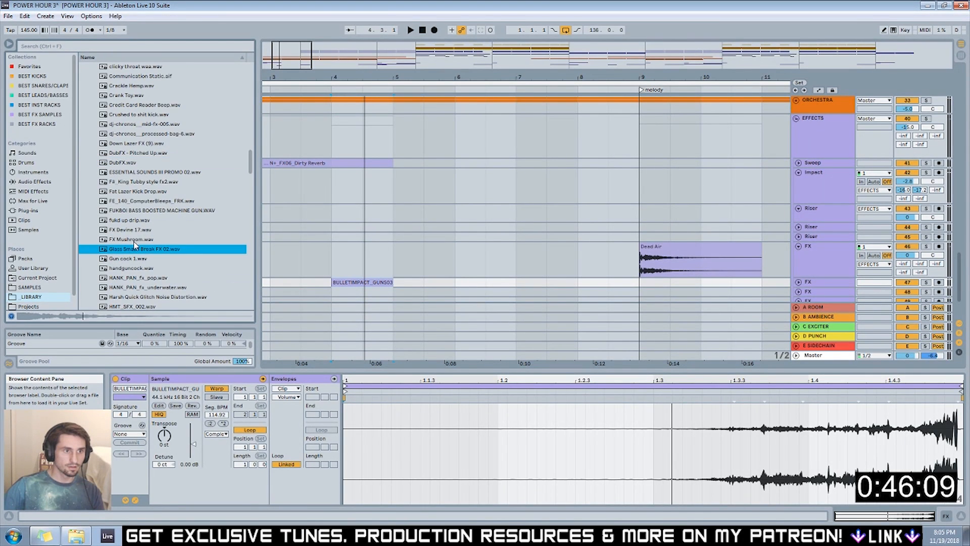
Audition the one-shot samples from Gun cock 1.wav down to kirbytm1c.dsp.wav.
key(Down)
key(Down)
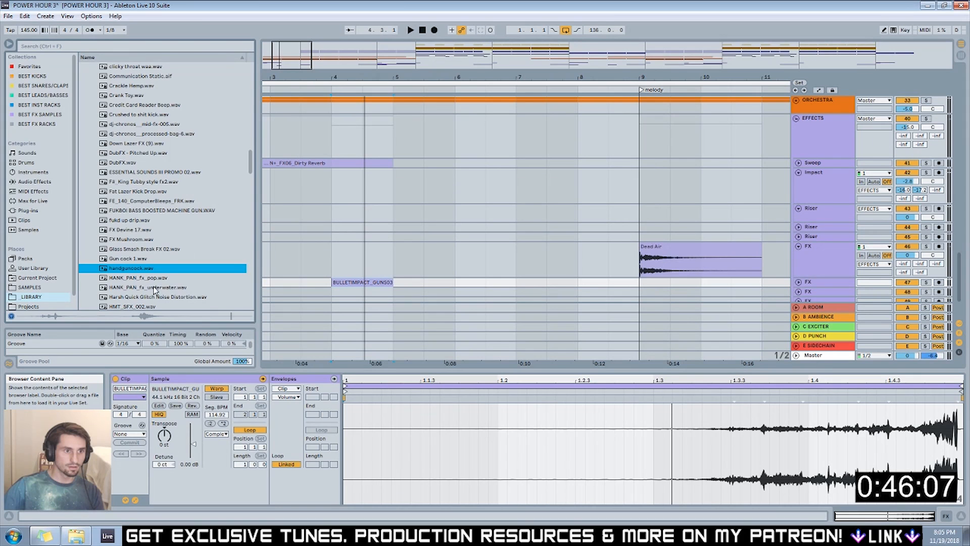
key(Down)
scroll(147, 253, down, 5)
click(144, 240)
click(141, 212)
scroll(141, 238, down, 3)
click(142, 260)
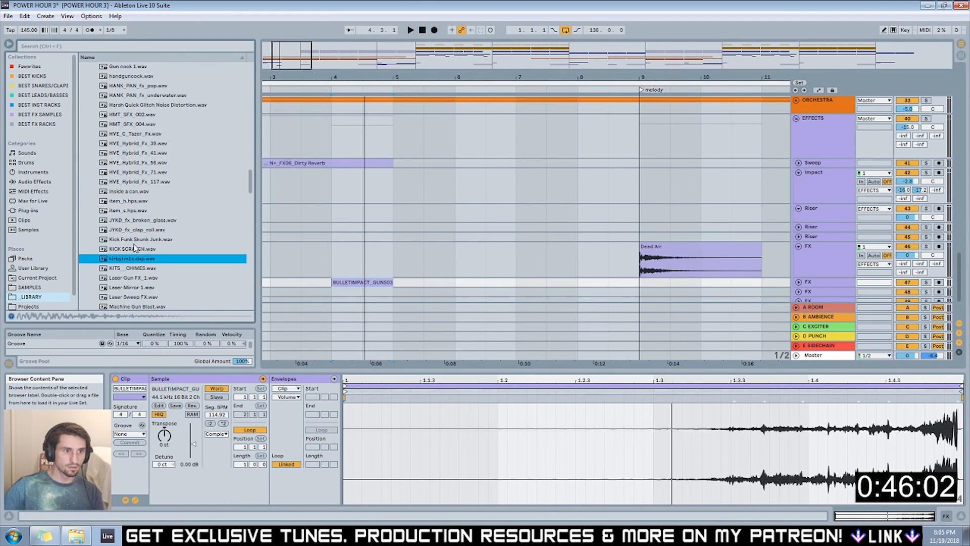
Audition the machine gun one-shots and place main49.dsp.wav on FX track 48 at bar 5.
scroll(136, 248, down, 3)
click(143, 258)
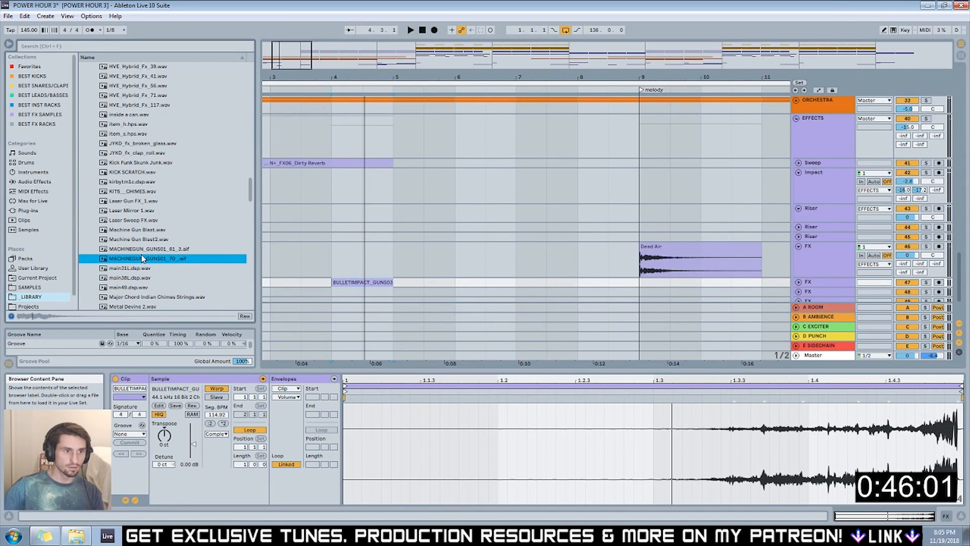
click(140, 243)
click(137, 230)
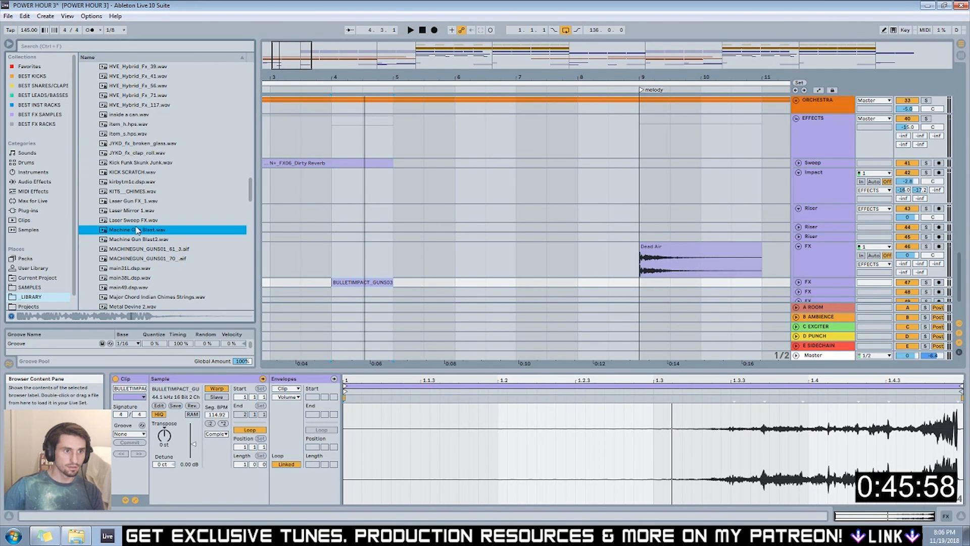
click(123, 288)
drag(119, 292, 396, 266)
Unfold FX track 47, trim the gap at the reversed bullet impact's tail and align the clip's end with 5.1.1.
click(389, 253)
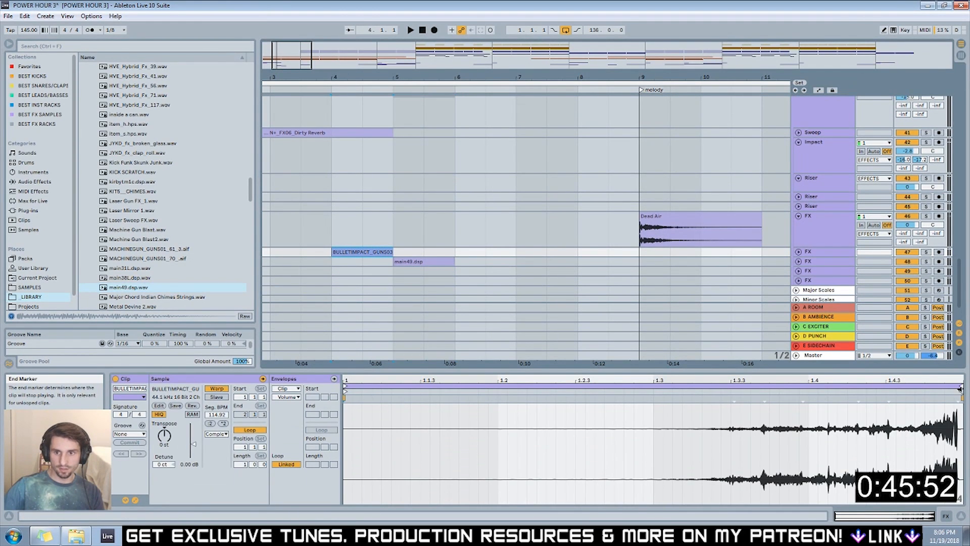
click(799, 251)
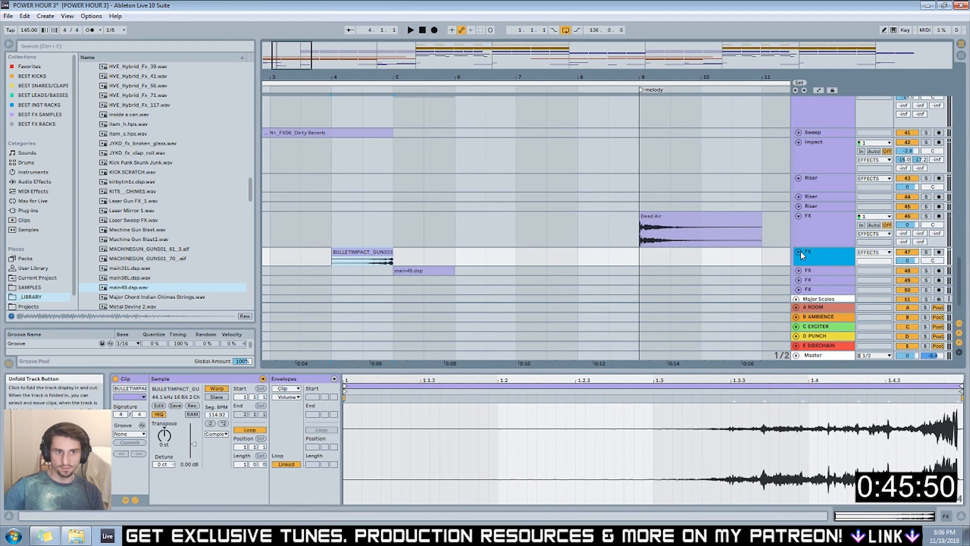
click(391, 236)
key(plus)
key(plus)
key(plus)
key(plus)
key(plus)
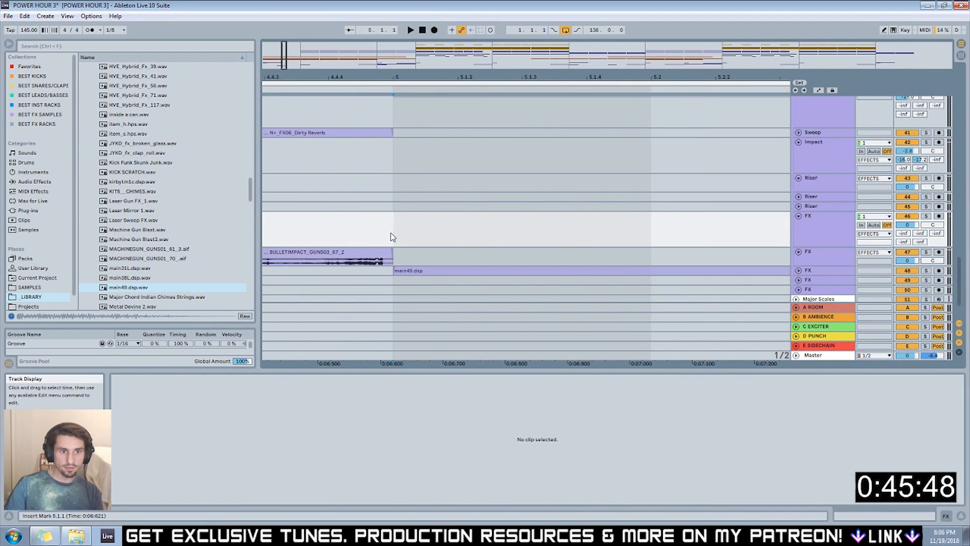
mouse_move(388, 248)
mouse_down()
mouse_move(365, 249)
mouse_move(392, 258)
mouse_up()
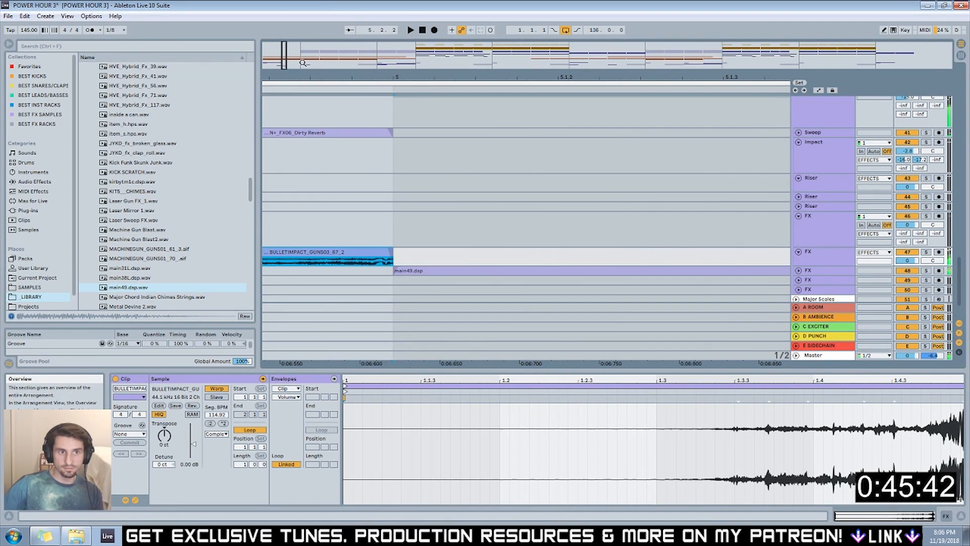
Set FX track 47's volume to -4.0 dB and its pan to 18L while playing the passage around bar 5.
key(minus)
key(minus)
key(minus)
key(minus)
key(minus)
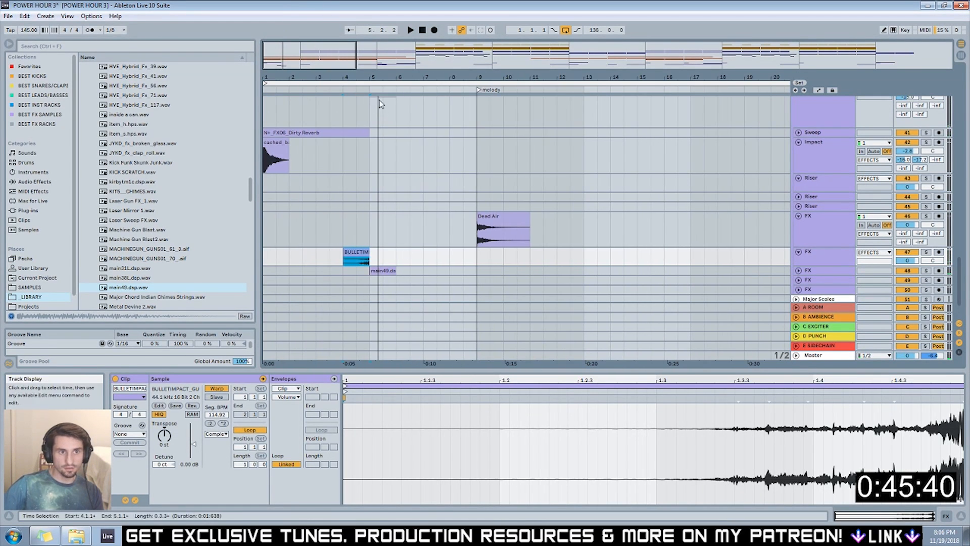
key(ctrl+a)
click(338, 89)
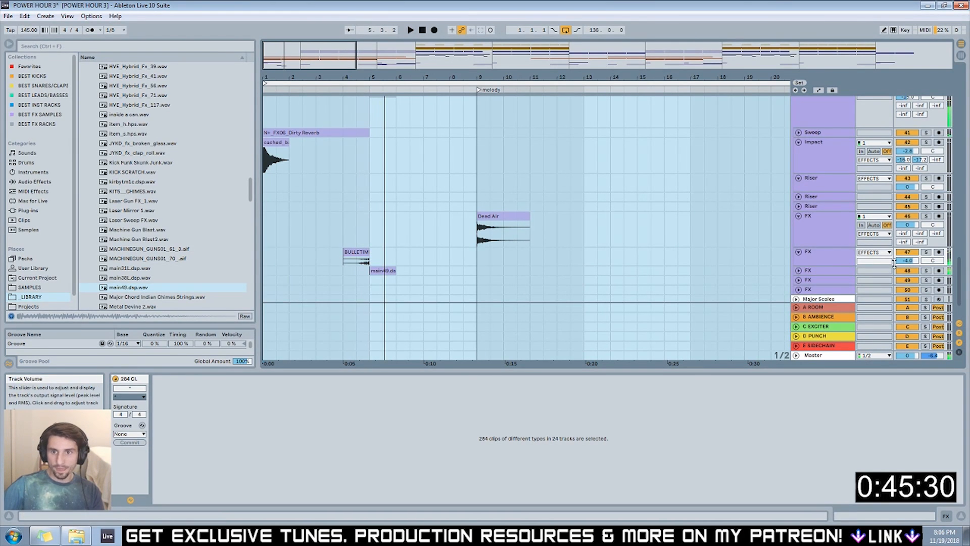
drag(834, 265, 933, 271)
key(space)
key(space)
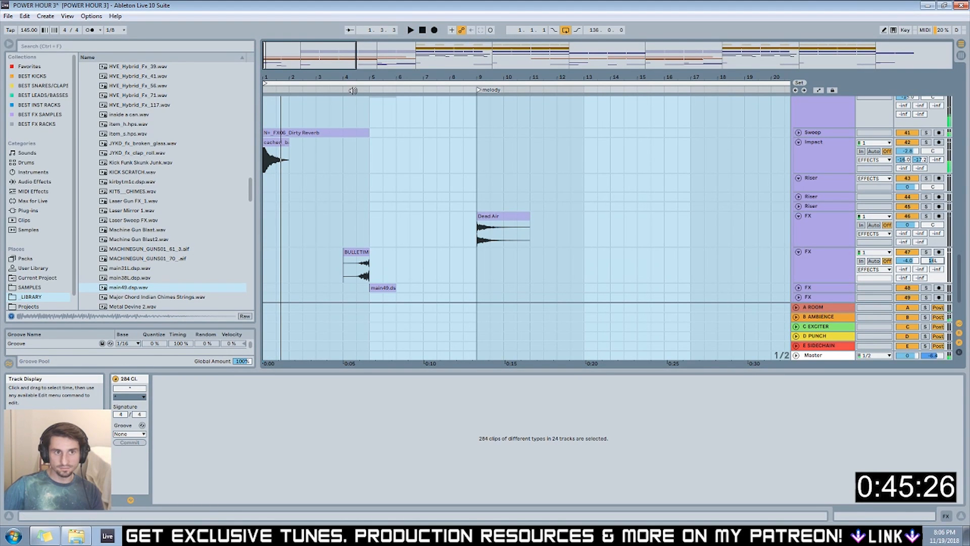
drag(933, 260, 933, 262)
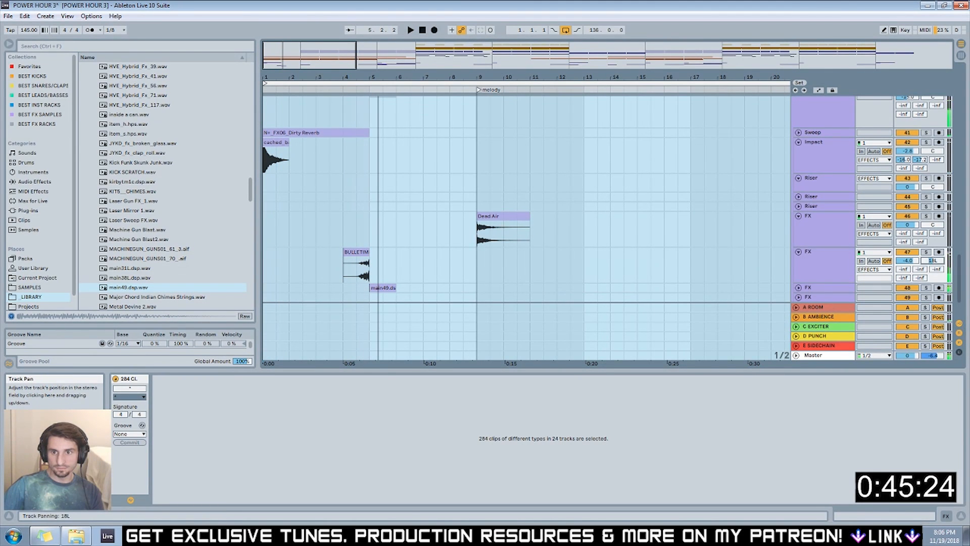
click(359, 88)
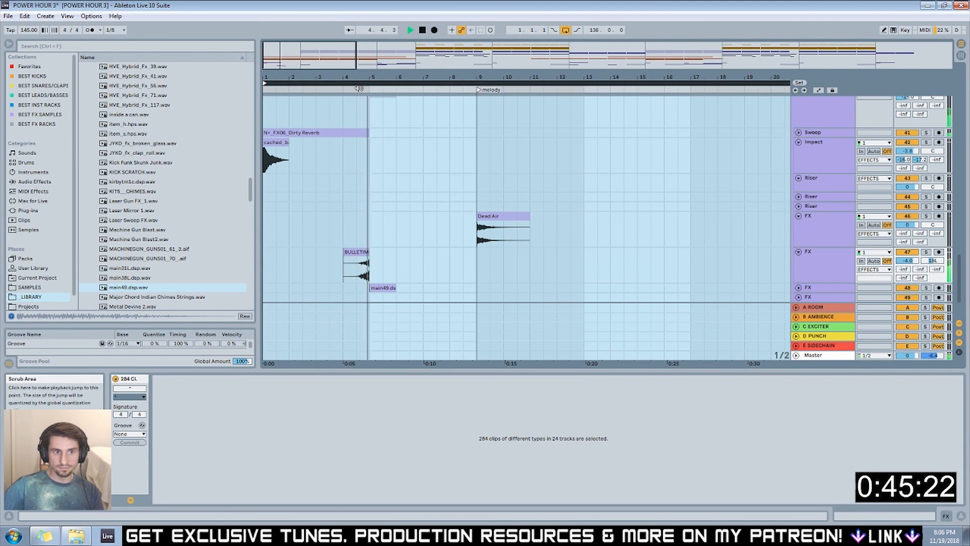
Audition Metal Devine 2.wav and play the transition into the melody section at bar 9.
scroll(142, 269, down, 3)
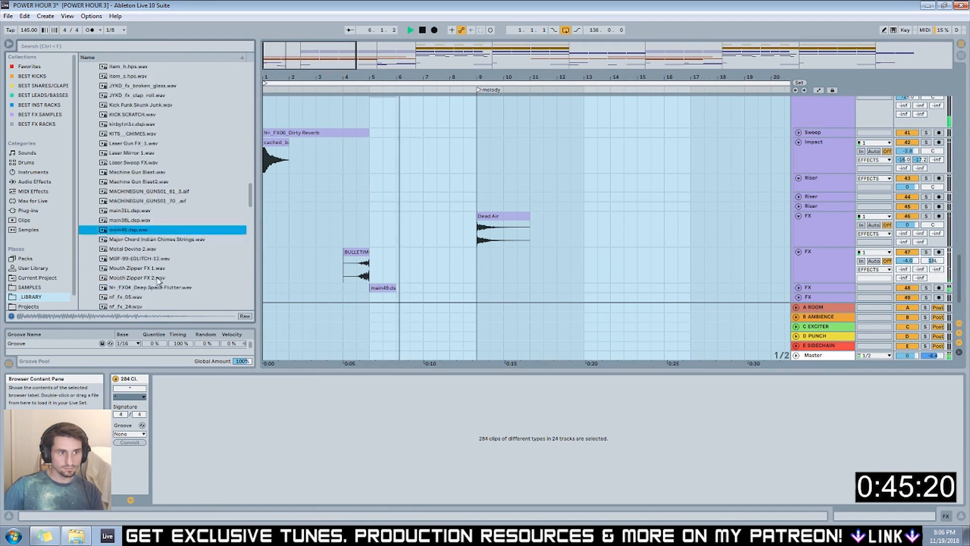
click(143, 239)
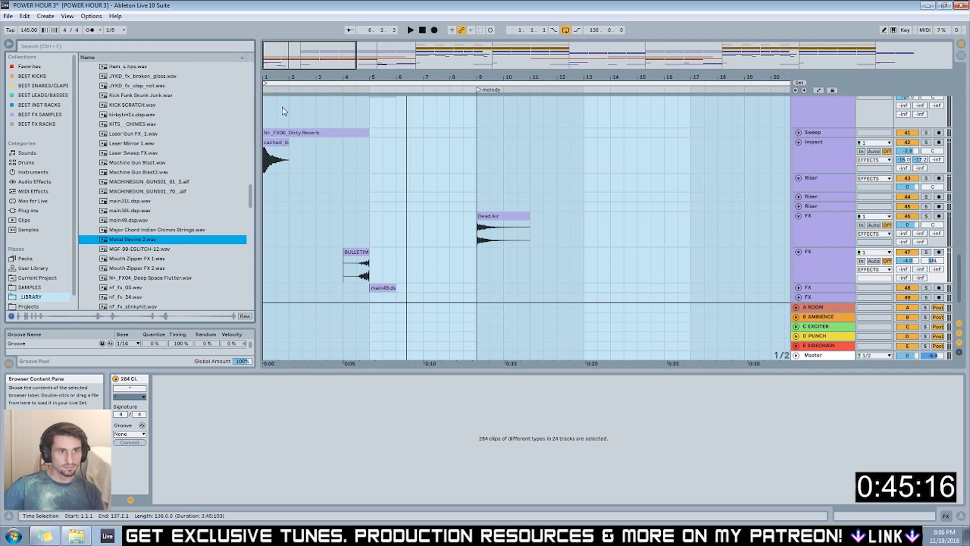
click(288, 84)
key(minus)
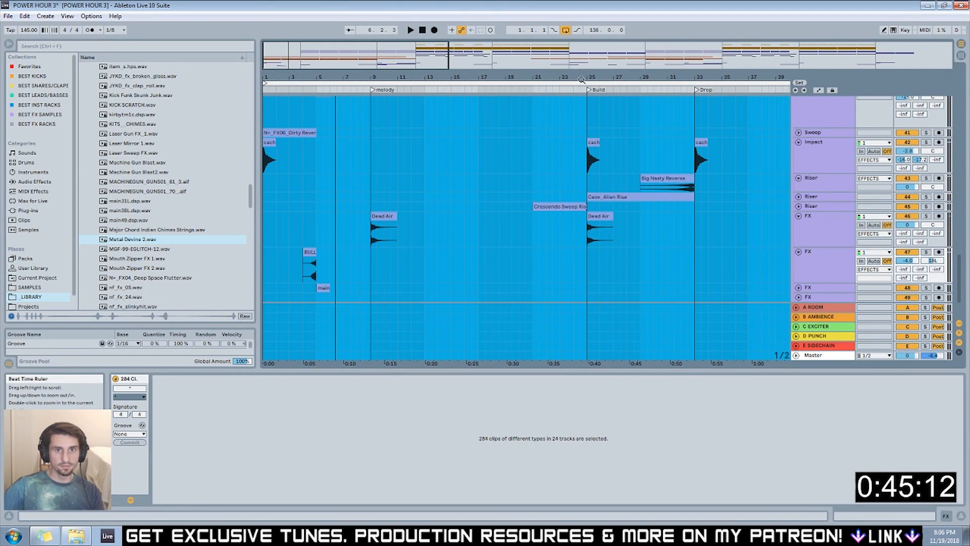
click(373, 91)
key(space)
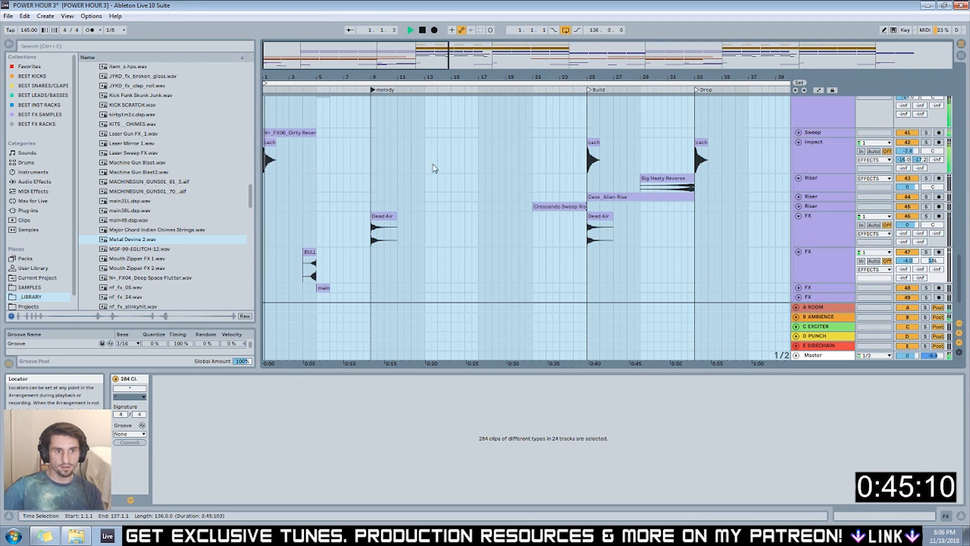
click(359, 103)
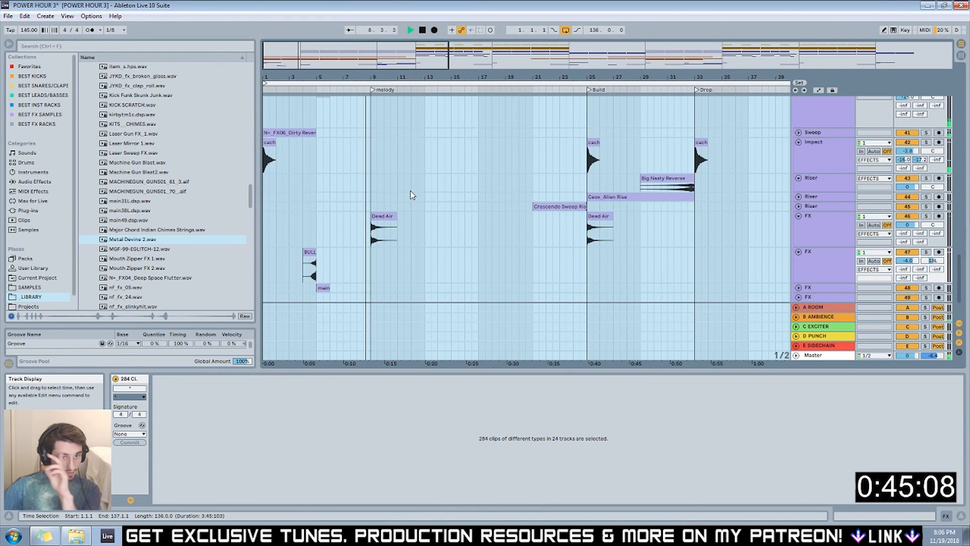
scroll(410, 195, up, 1)
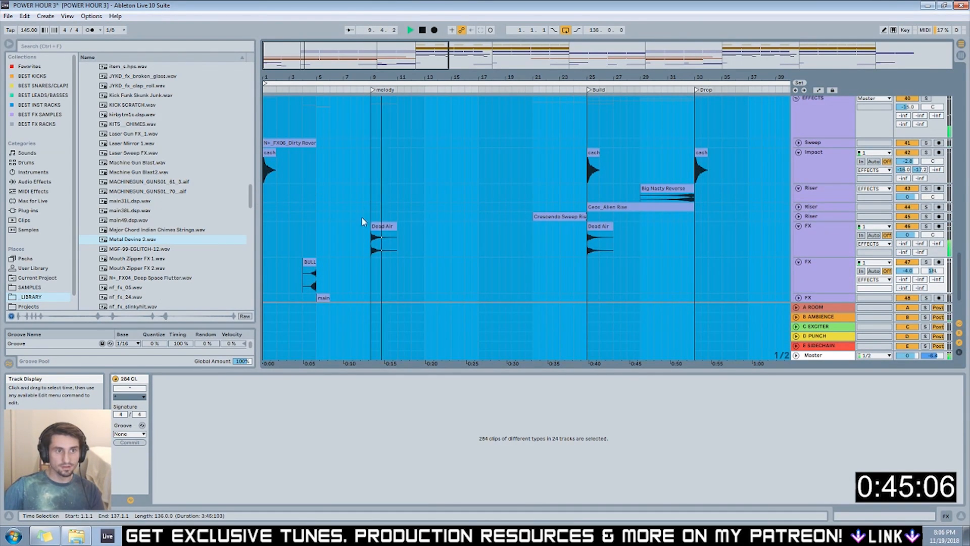
key(space)
Audition the Mouth Zipper and nf_fx one-shots and place Mouth Zipper FX 2.wav on FX track 49 at 8.3.1, just before the melody locator.
scroll(166, 265, down, 1)
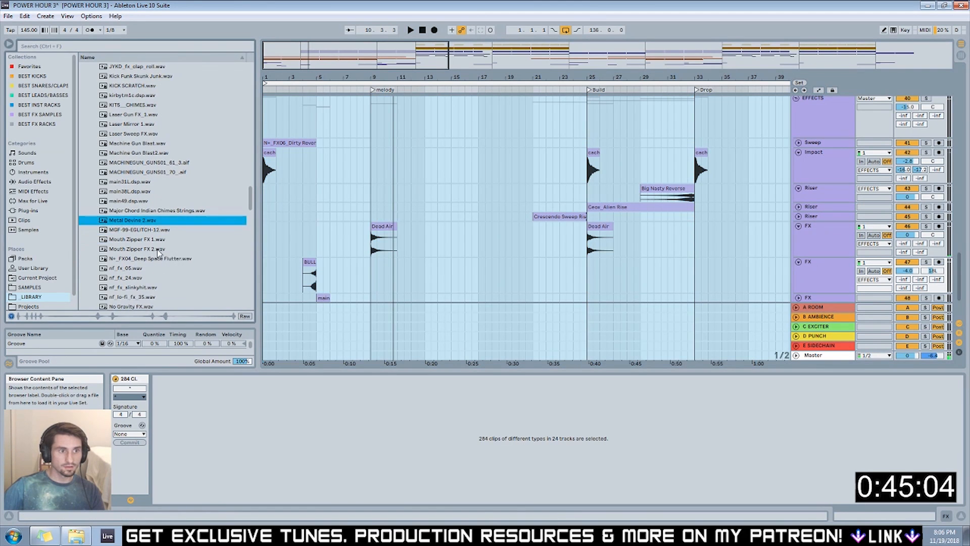
click(157, 249)
click(140, 278)
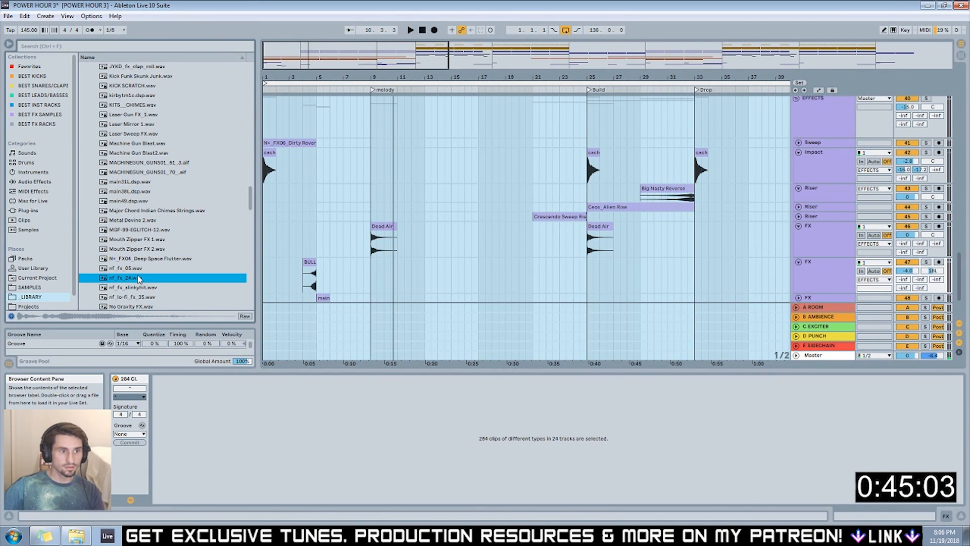
click(155, 250)
click(139, 241)
drag(138, 253, 370, 276)
click(366, 266)
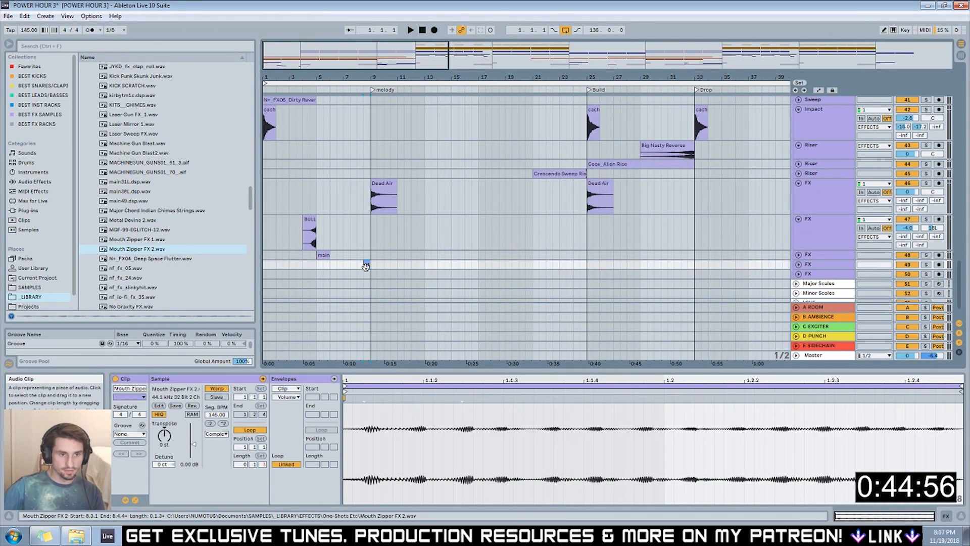
Stretch the Mouth Zipper FX 2 clip on FX track 49 so it ends exactly at 9.1.1.
scroll(365, 266, up, 3)
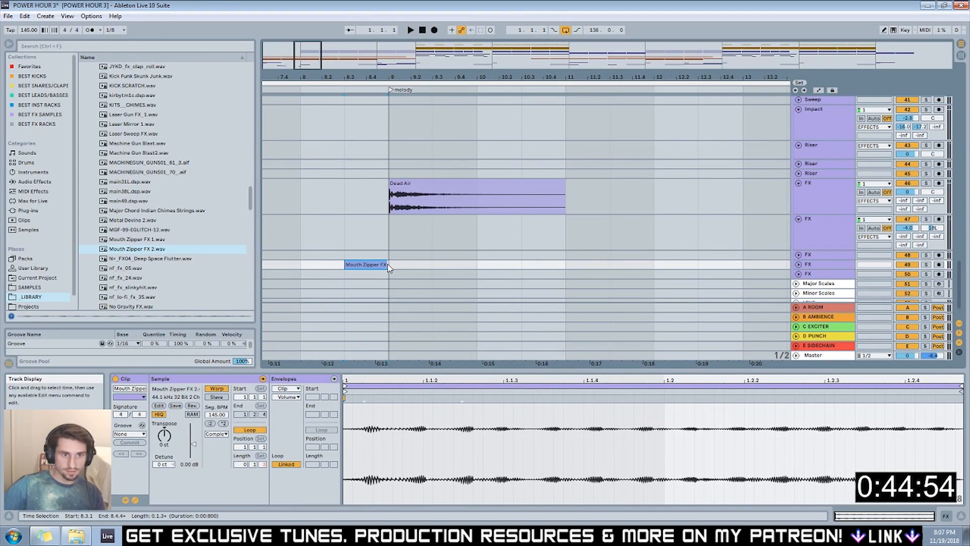
drag(384, 264, 389, 264)
click(427, 268)
click(363, 266)
Draw a rising Transposition Modulation envelope up to +24 st on the Mouth Zipper FX 2 clip and play it.
click(286, 397)
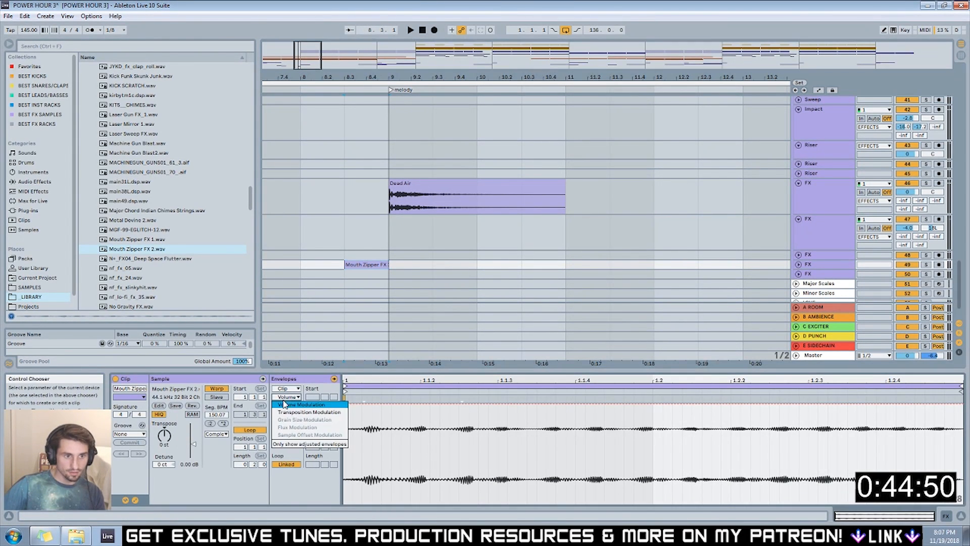
click(295, 413)
click(364, 453)
drag(814, 453, 954, 422)
key(space)
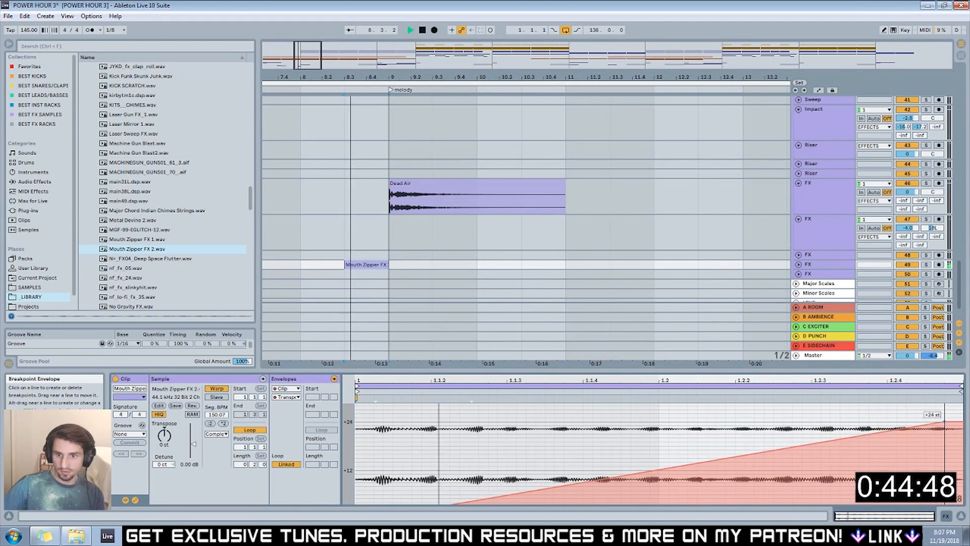
key(space)
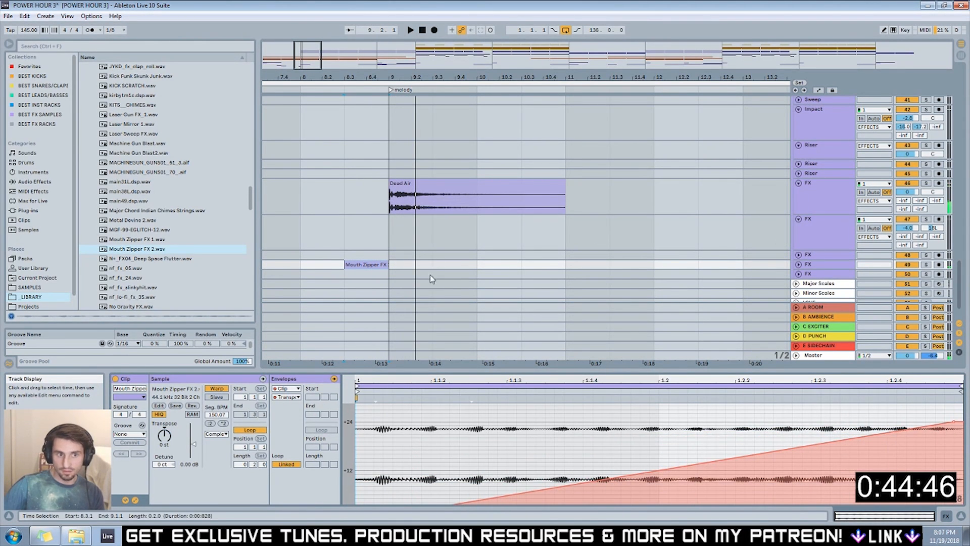
Raise the Mouth Zipper FX 2 clip's gain to 12.3 dB and play the transition into the melody section.
drag(193, 445, 194, 433)
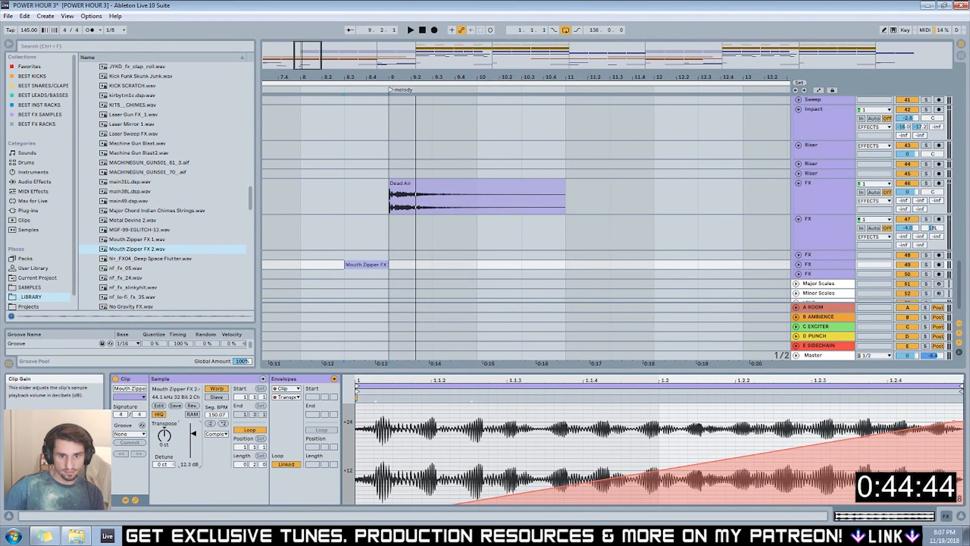
key(space)
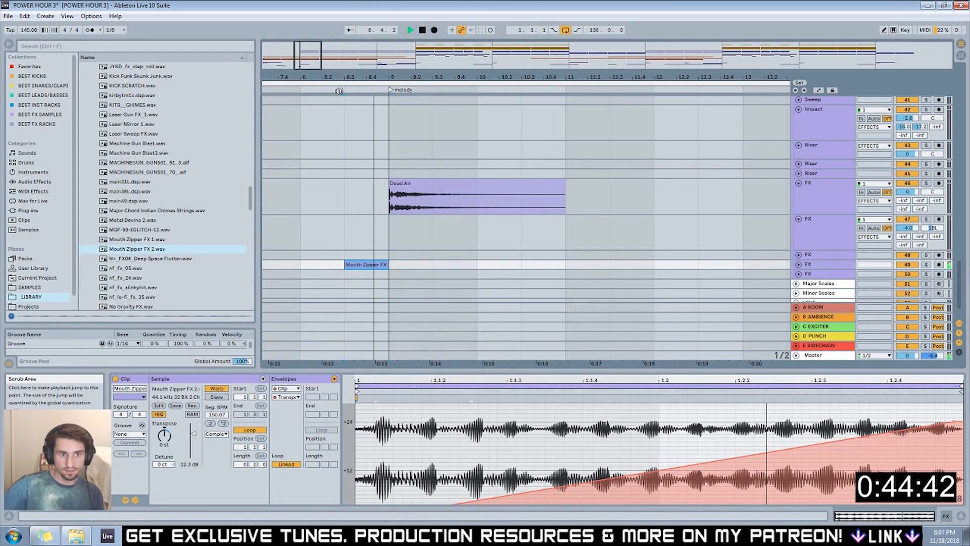
drag(305, 58, 304, 37)
key(space)
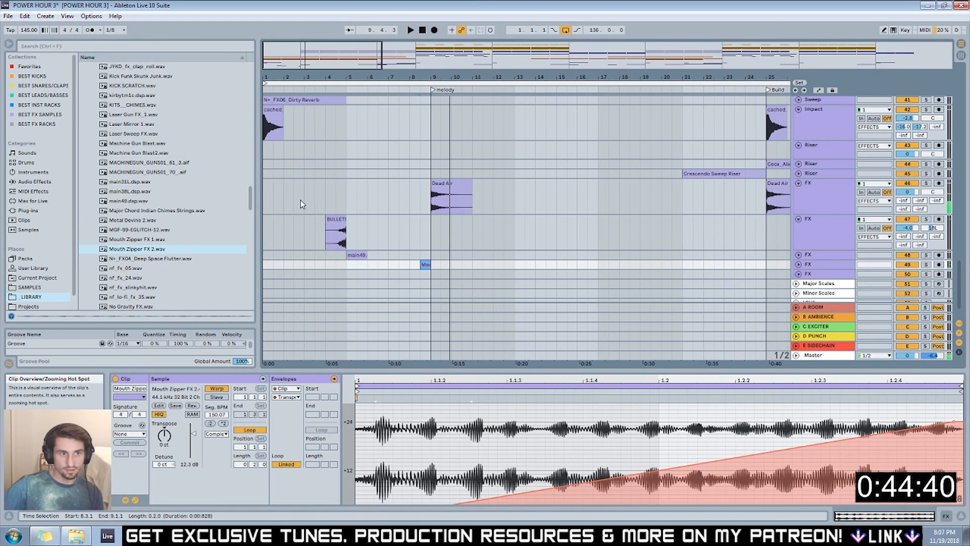
Search the library for "go to re", place Go To Reverse.wav on FX track 50 at 8.1.1 and play it.
click(126, 279)
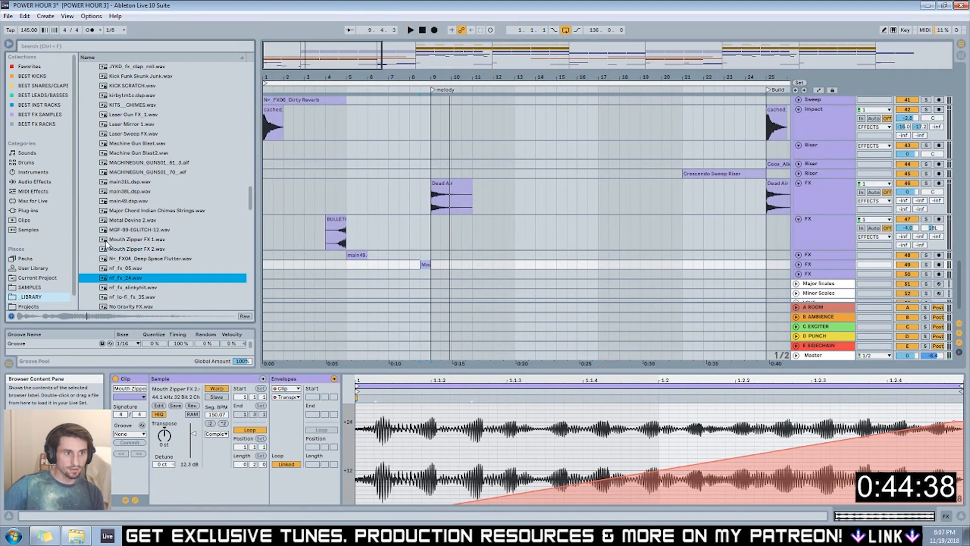
click(44, 48)
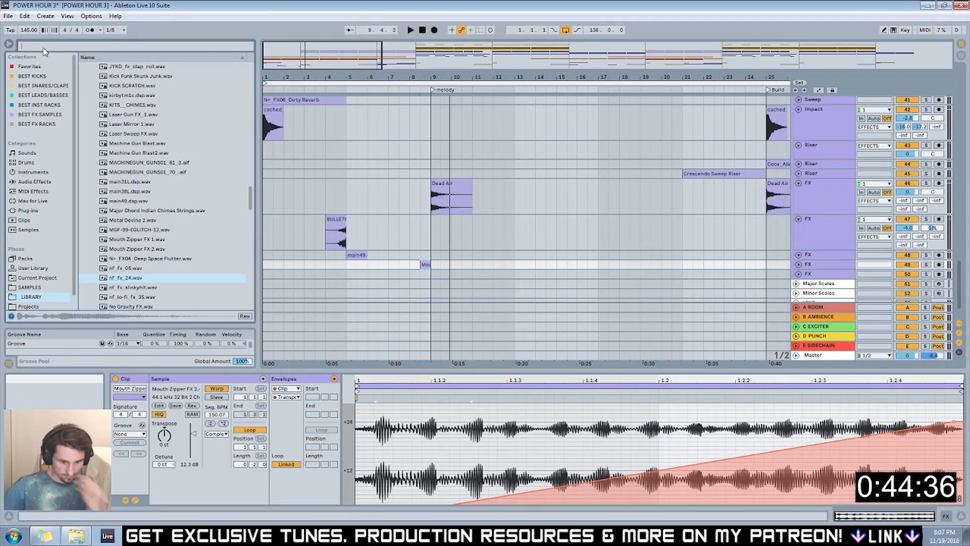
text(go to ro)
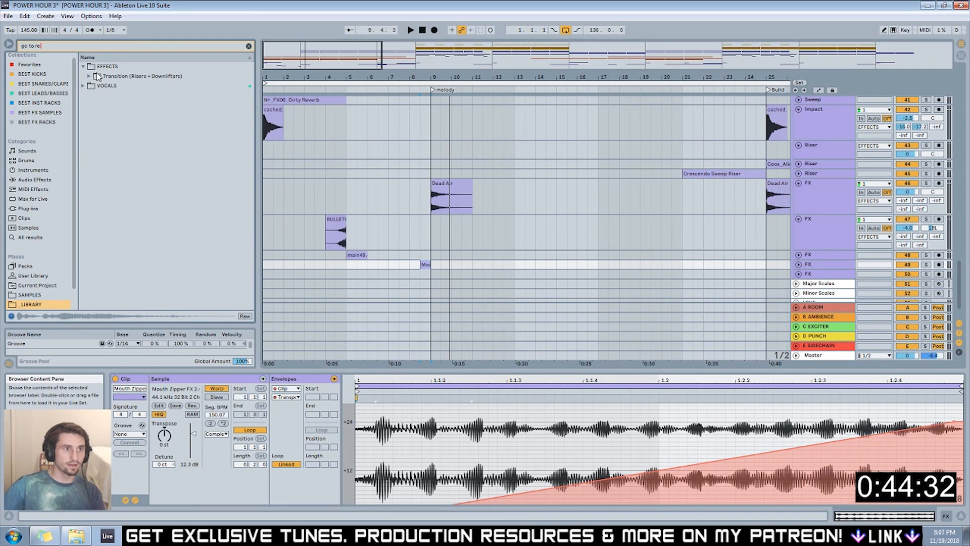
click(83, 86)
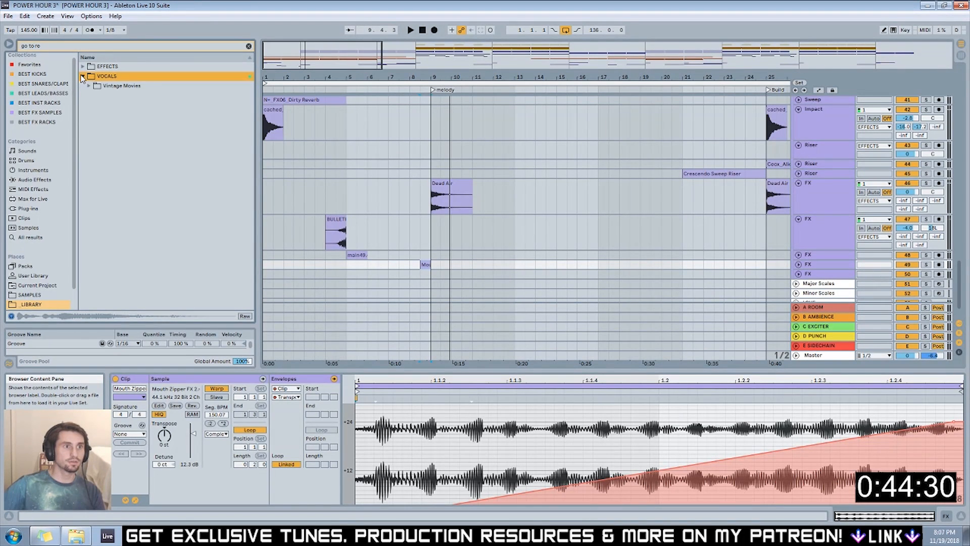
click(81, 70)
click(90, 76)
drag(127, 86, 420, 276)
key(space)
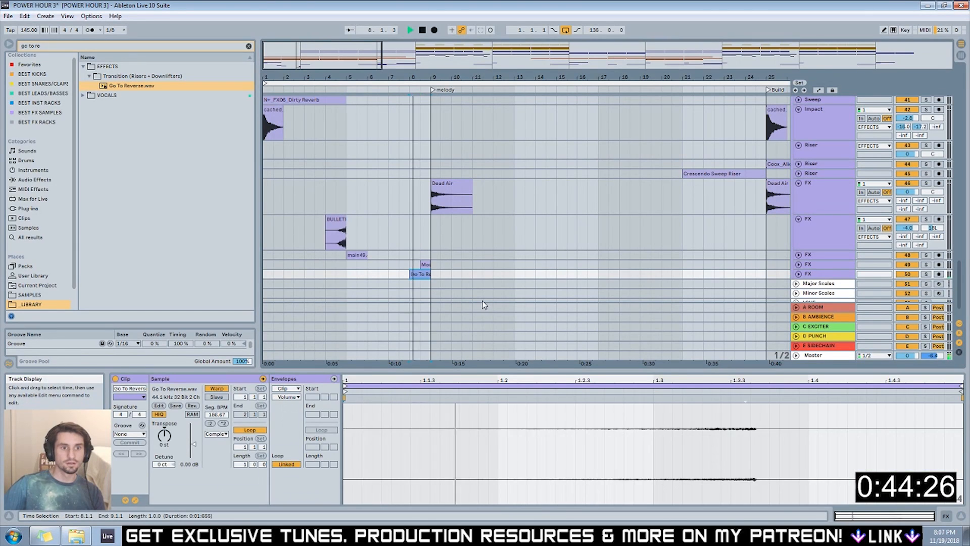
Unfold FX track 50 and raise the Go To Reverse clip's gain to 19.8 dB.
click(798, 274)
click(195, 445)
drag(195, 432, 232, 388)
click(407, 245)
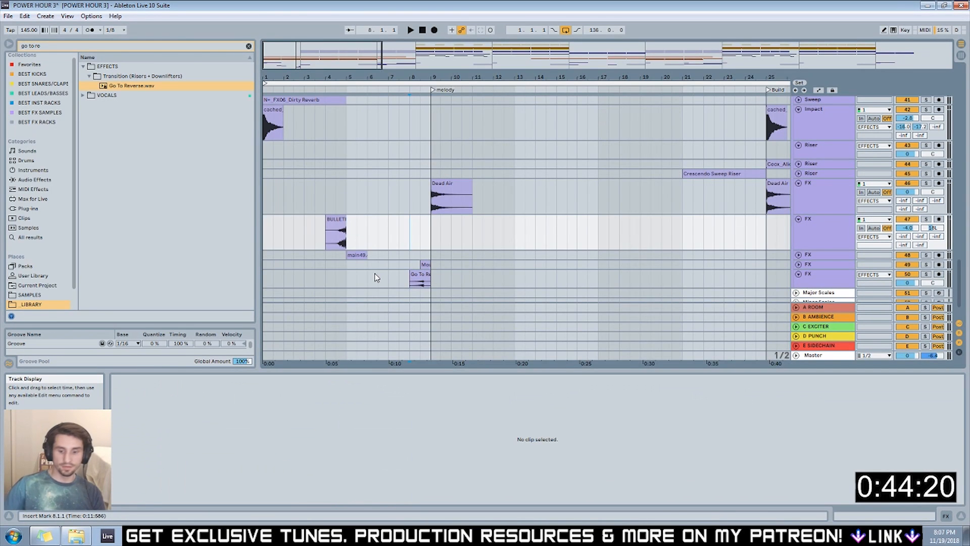
Fit the Go To Reverse clip on FX track 50 between 8.3.1 and 9.1.1 and play the transition.
key(plus)
key(plus)
key(plus)
key(plus)
mouse_move(540, 271)
mouse_down()
mouse_move(475, 274)
mouse_move(523, 276)
mouse_up()
key(space)
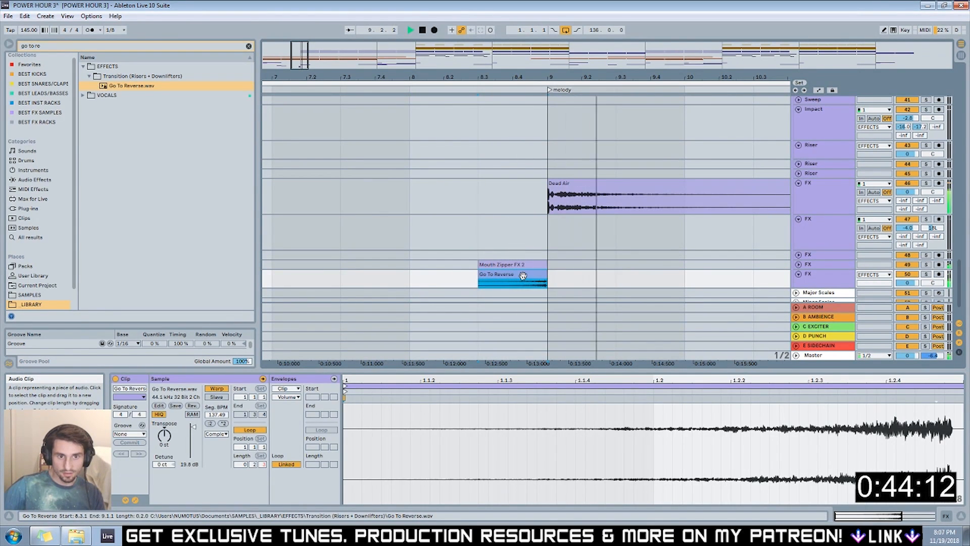
Transpose the Go To Reverse clip up to 24 st, reduce it to 12 st and play it into the melody.
drag(159, 438, 159, 419)
key(space)
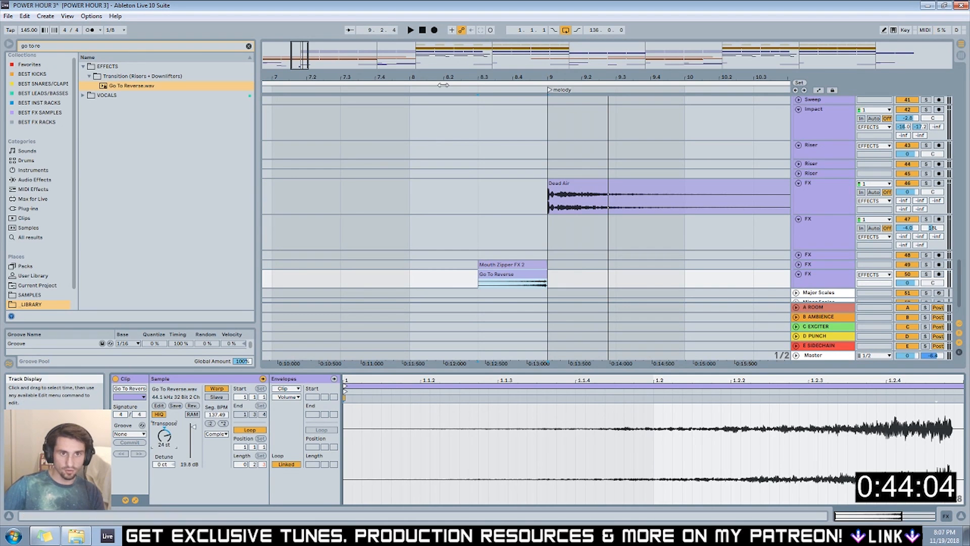
click(473, 86)
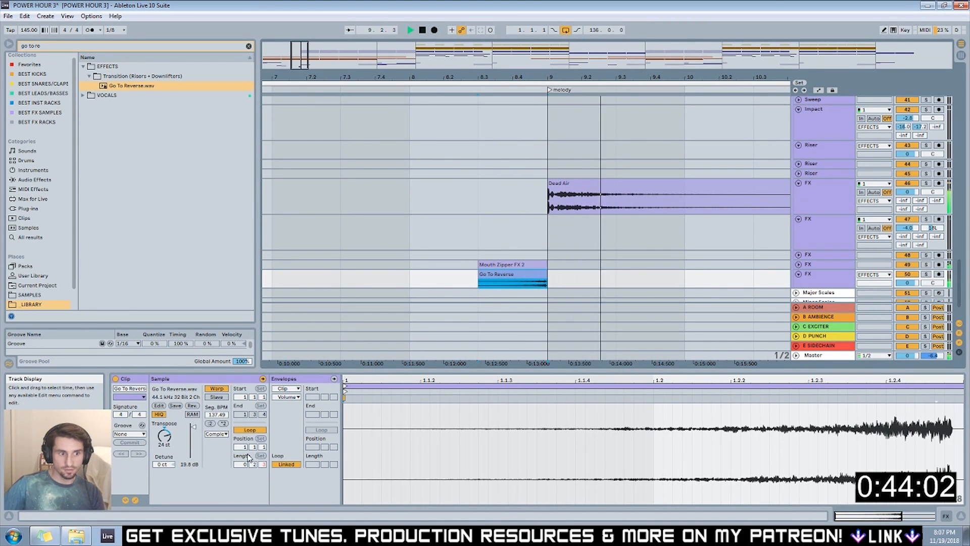
key(space)
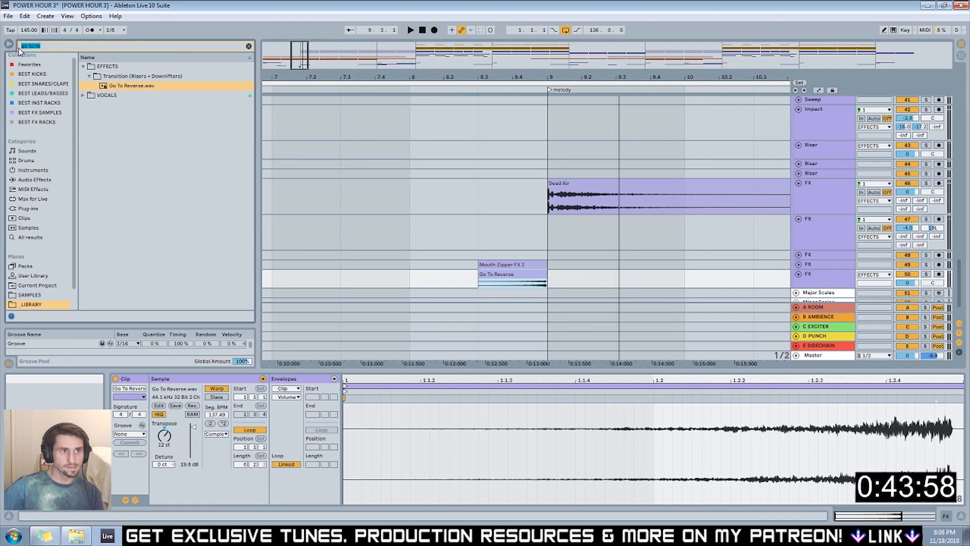
Copy the BULLETIMPACT clip on FX track 47 to 8.1.1, set the copy's gain to -6.20 dB and play it.
drag(294, 48, 304, 51)
drag(379, 73, 470, 73)
drag(346, 227, 498, 227)
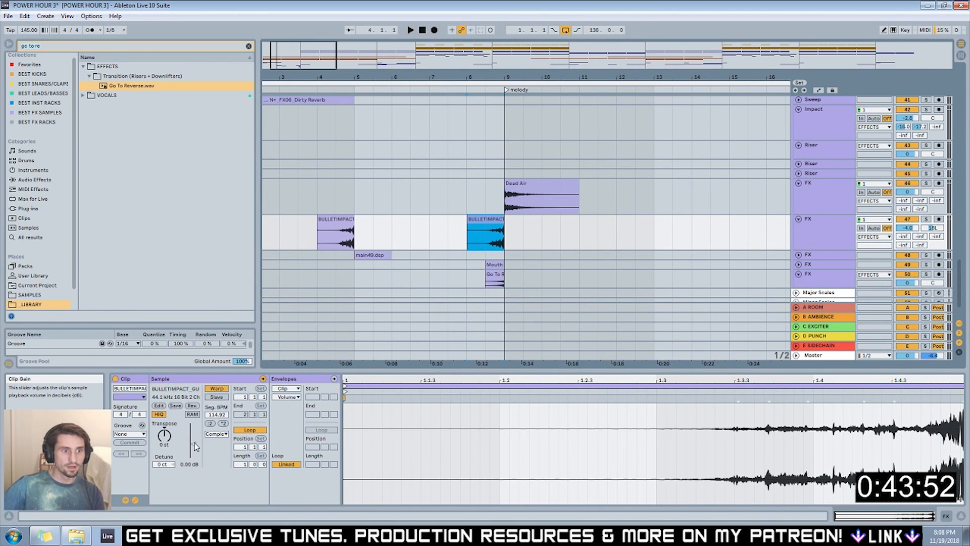
drag(194, 448, 195, 454)
key(space)
key(space)
Copy the impact clip from bar 1 to 17.1.1 on the Impact track and play that passage.
key(minus)
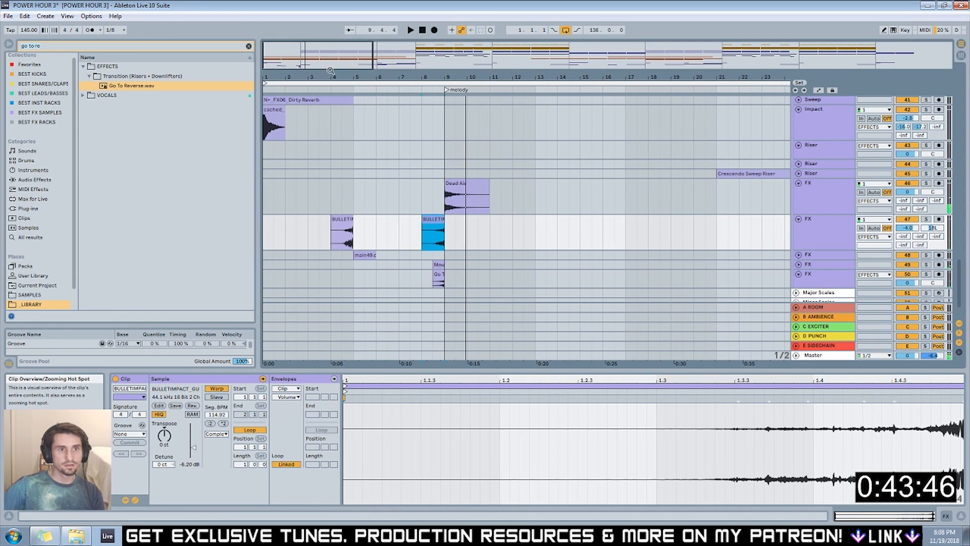
scroll(430, 218, up, 6)
scroll(437, 212, down, 4)
drag(354, 61, 354, 54)
scroll(403, 167, down, 3)
scroll(343, 141, up, 1)
scroll(382, 174, down, 1)
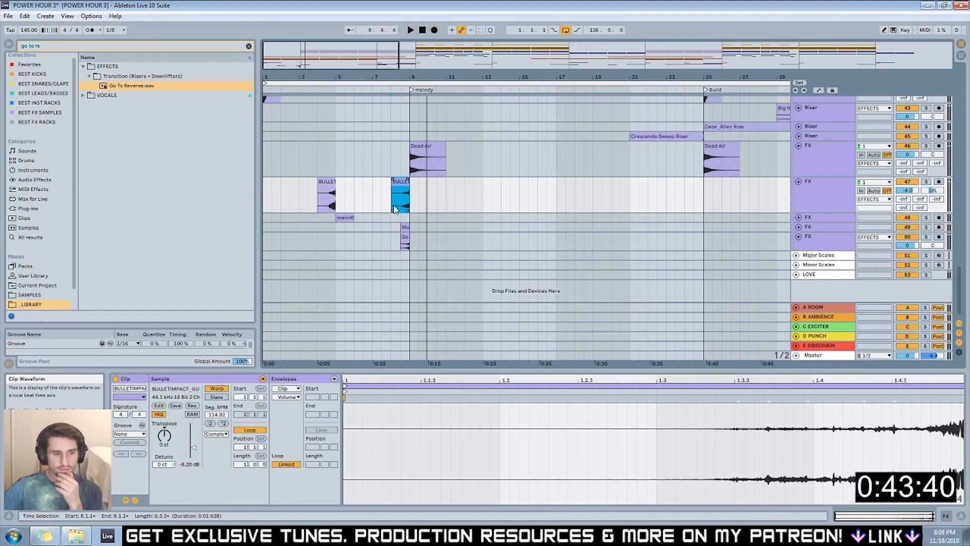
scroll(427, 139, up, 1)
drag(345, 59, 367, 52)
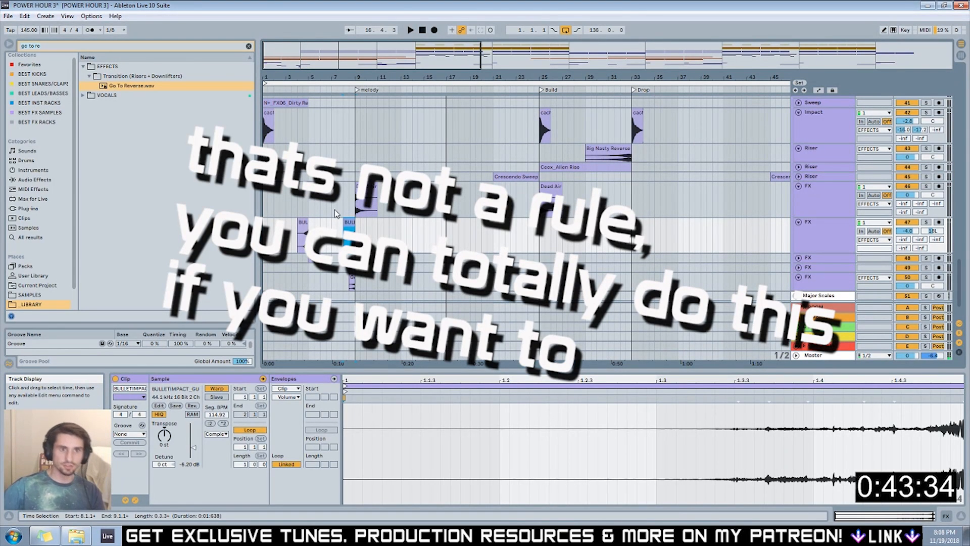
click(430, 88)
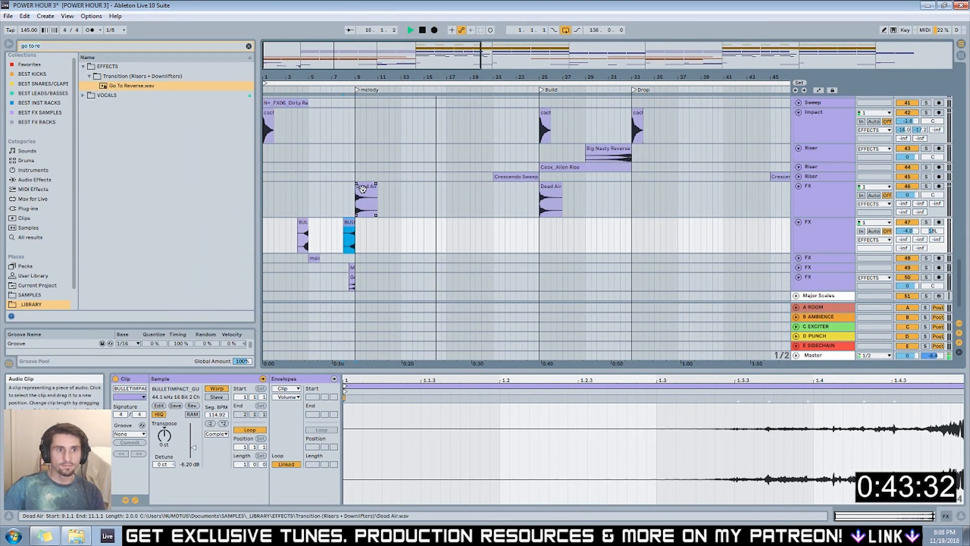
scroll(293, 153, up, 2)
drag(268, 164, 454, 163)
key(space)
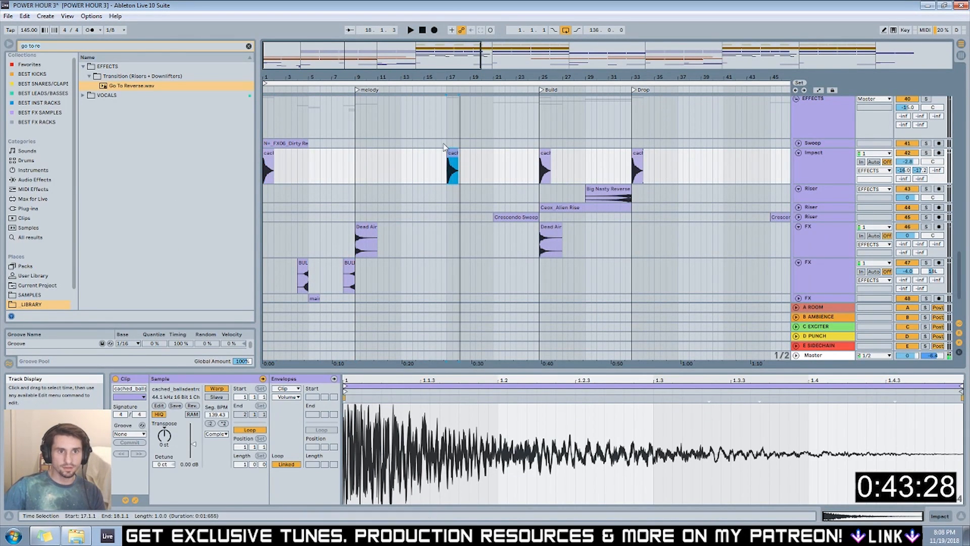
key(ctrl+a)
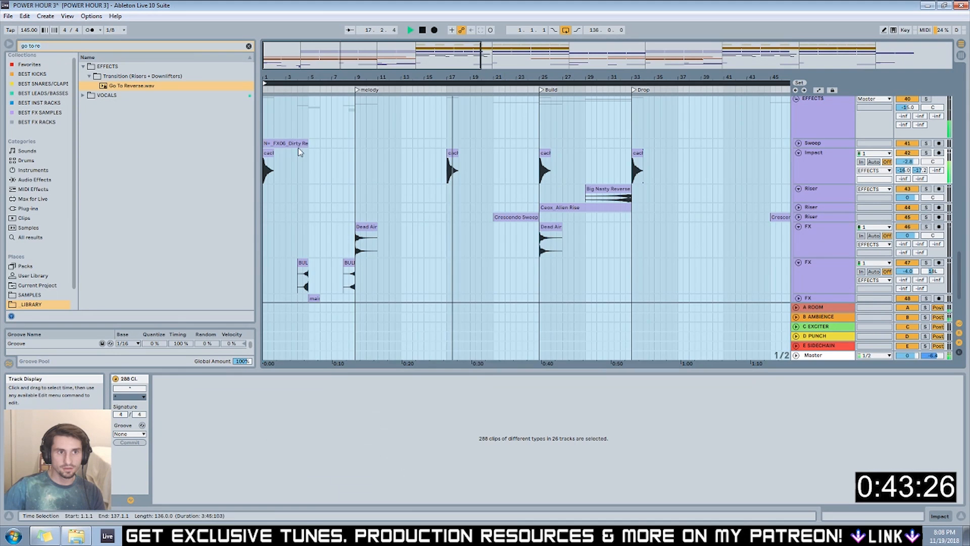
drag(300, 142, 499, 150)
key(ctrl+z)
click(459, 153)
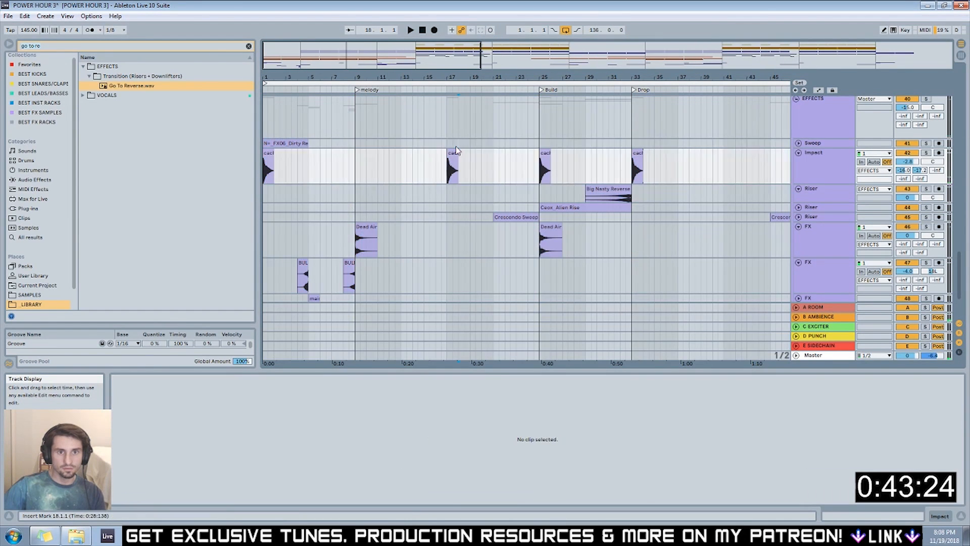
click(459, 143)
Copy the N+_FX06_Dirty Reverb clip to 25.1.1 at the Build locator and play it with the Sweep track soloed.
drag(291, 143, 567, 143)
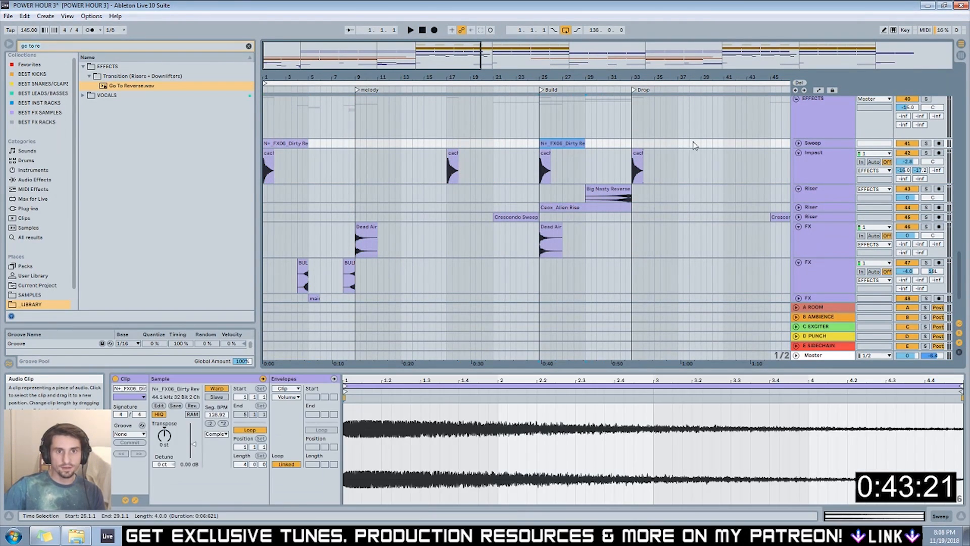
click(541, 92)
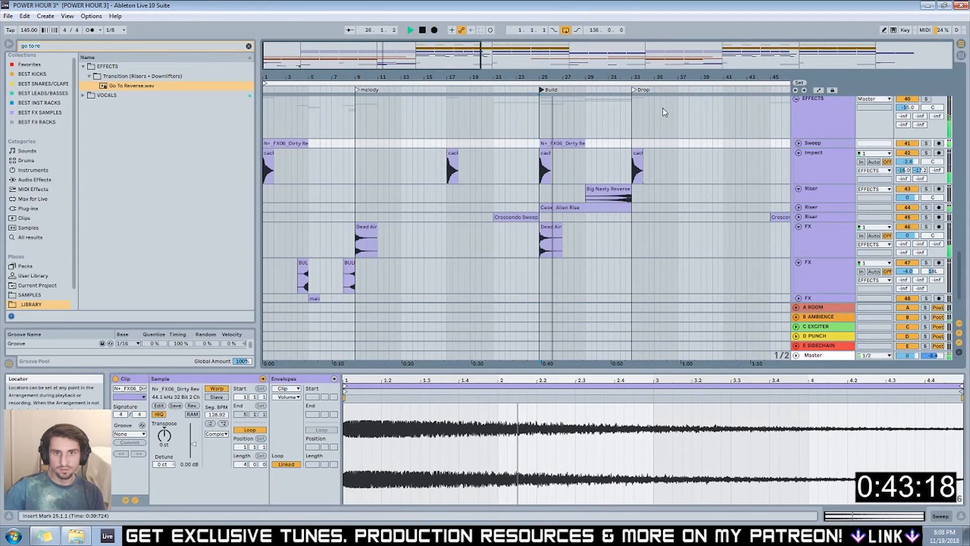
click(926, 143)
key(space)
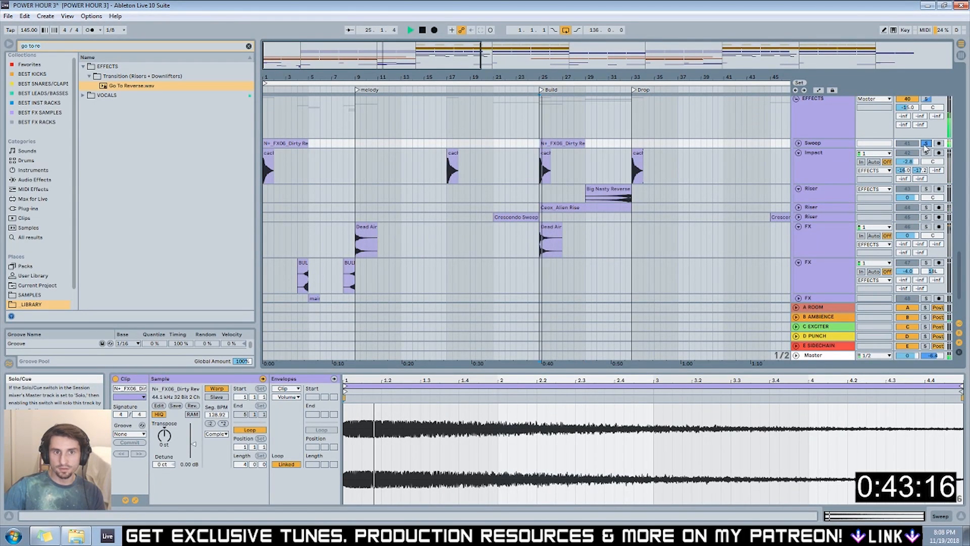
click(798, 143)
key(space)
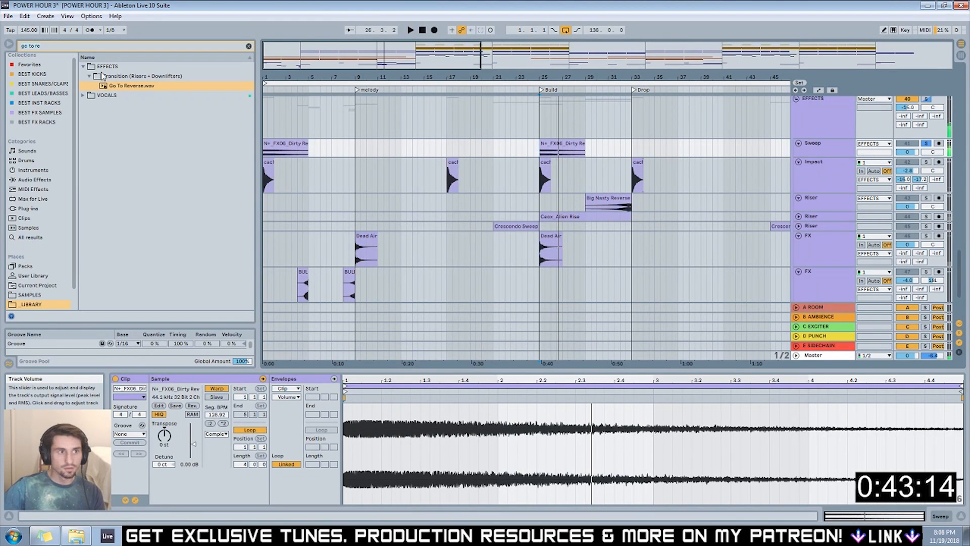
Search all results for "eq" and add EQ Eight to the Sweep track.
click(23, 46)
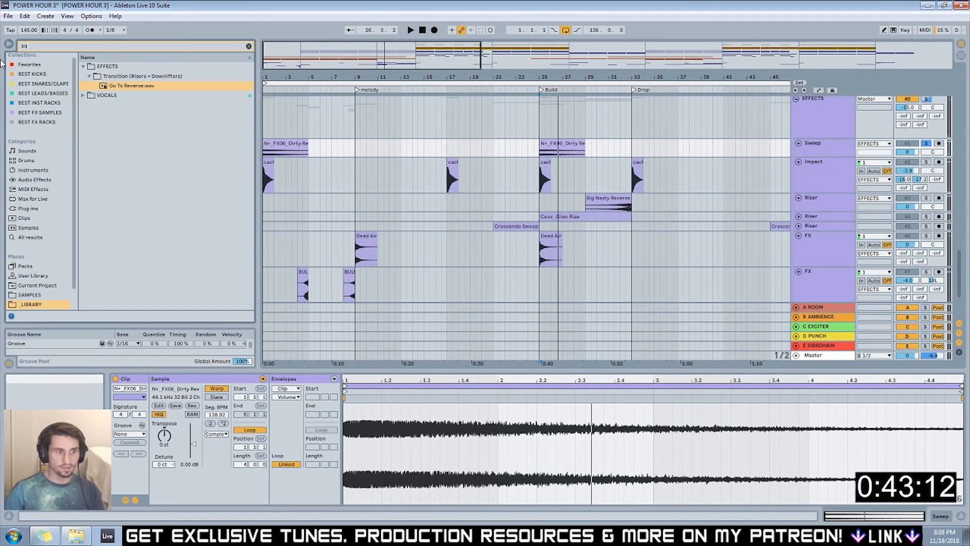
text(eq)
click(32, 237)
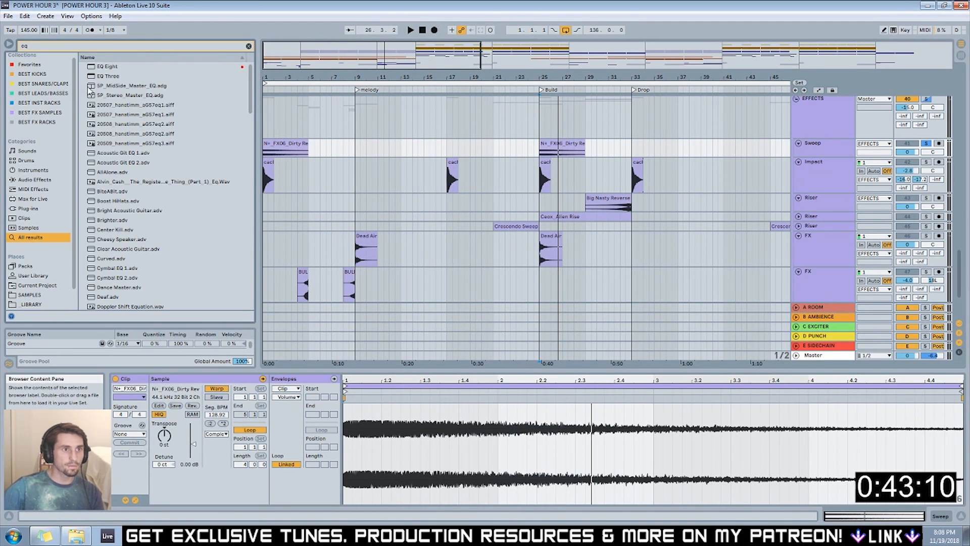
drag(107, 66, 406, 94)
drag(597, 155, 563, 204)
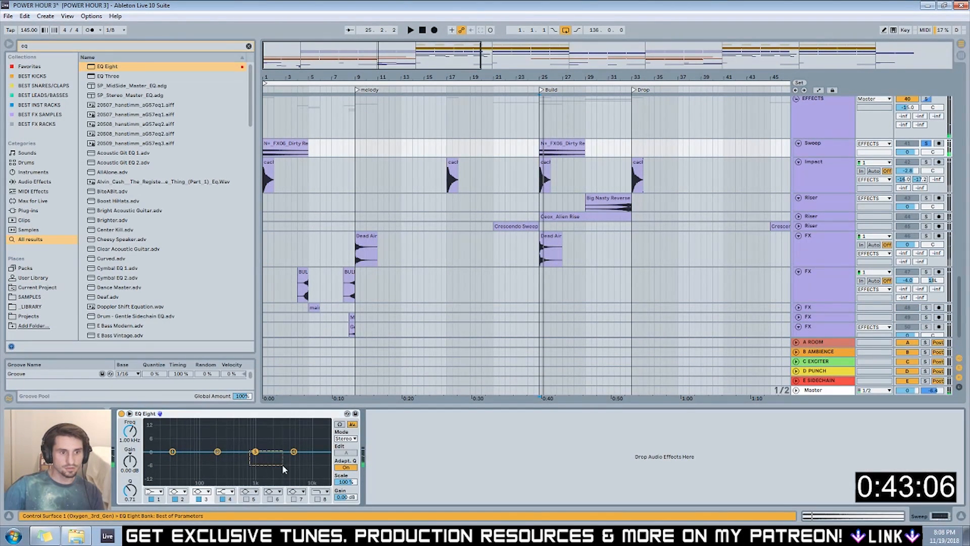
Shape the Sweep track's EQ Eight with a -6.32 dB dip at 1.86 kHz, a high cut near 8 kHz and a 15 Hz low cut.
drag(255, 451, 270, 464)
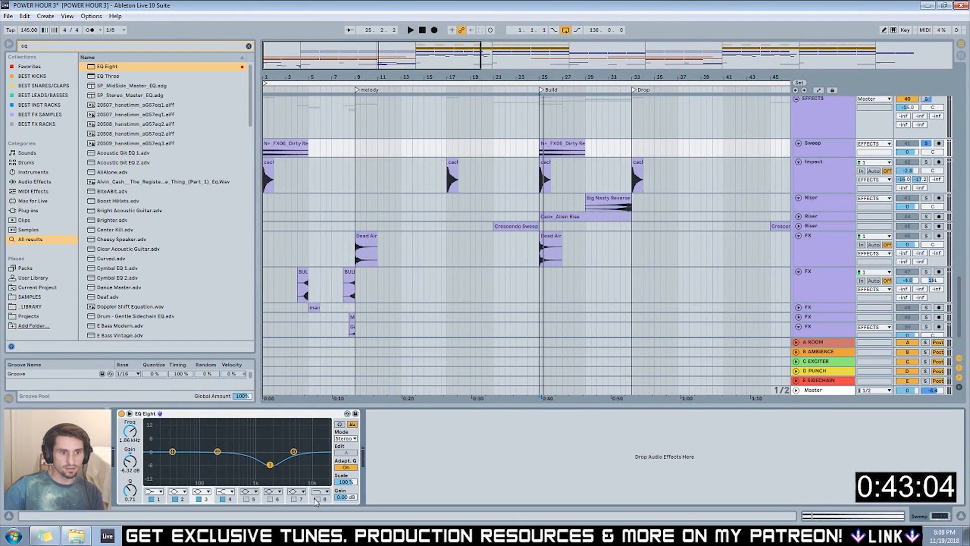
key(space)
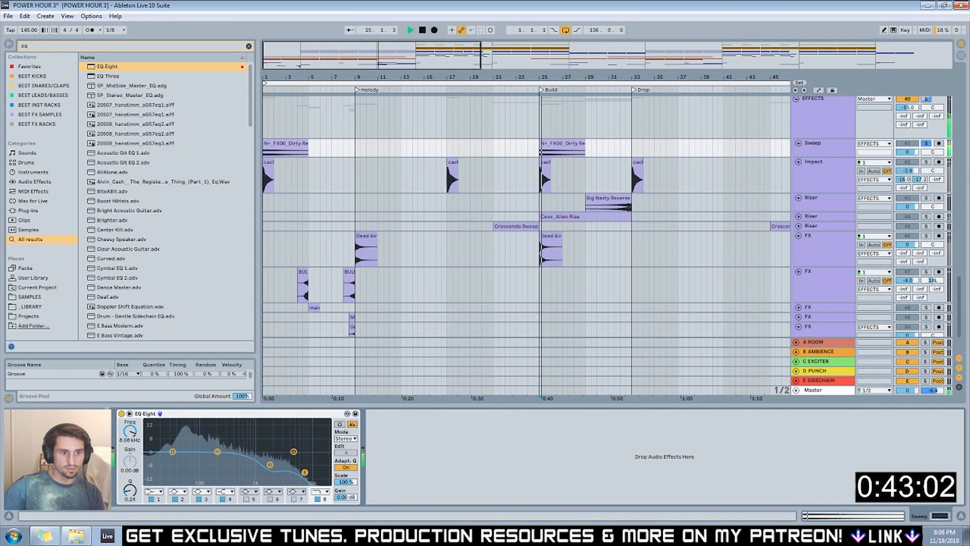
click(156, 490)
click(156, 487)
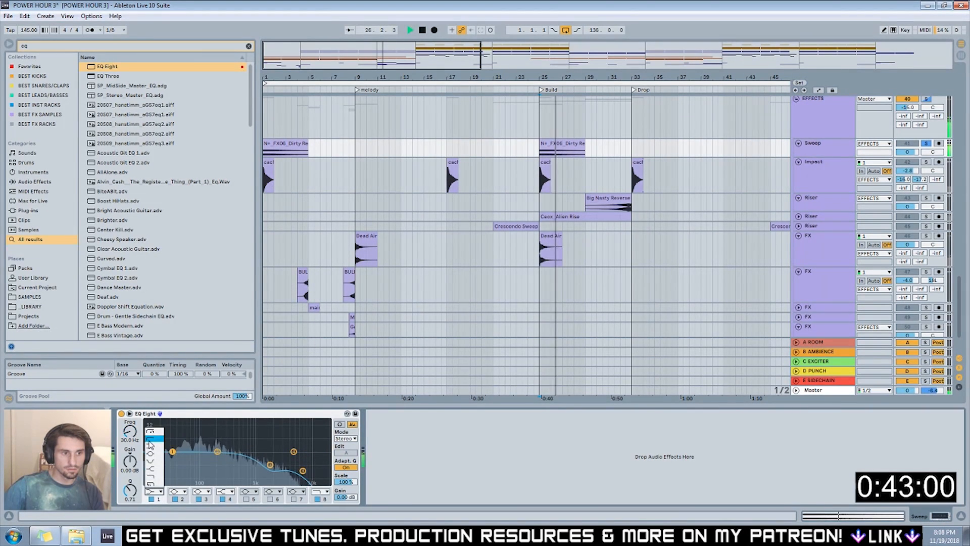
drag(158, 458, 156, 458)
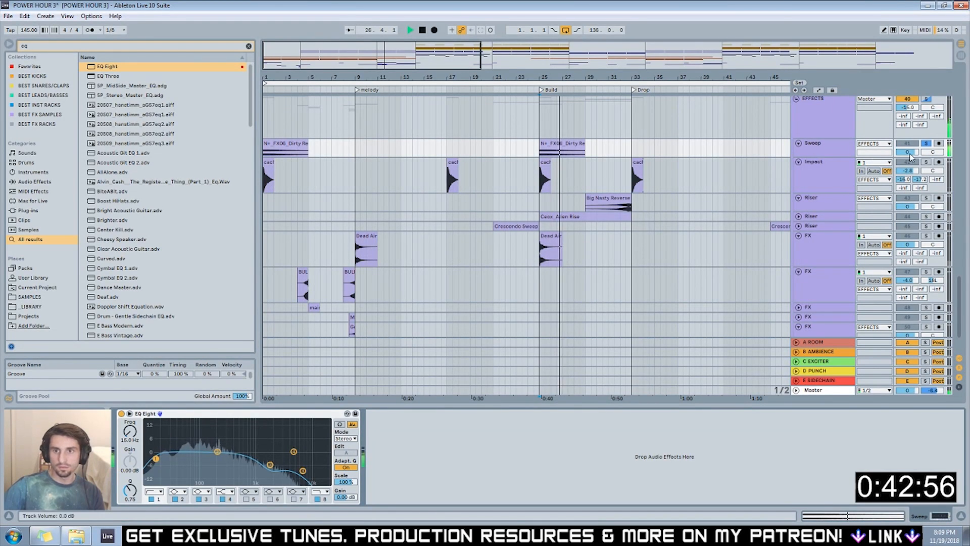
Unsolo the Sweep track and play the Build section with the full mix.
click(927, 144)
key(space)
key(space)
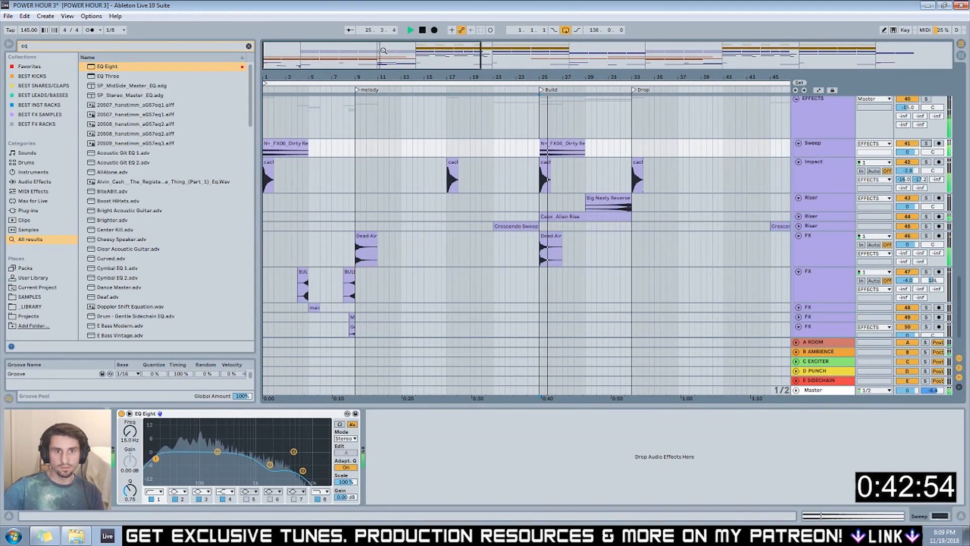
drag(428, 50, 429, 45)
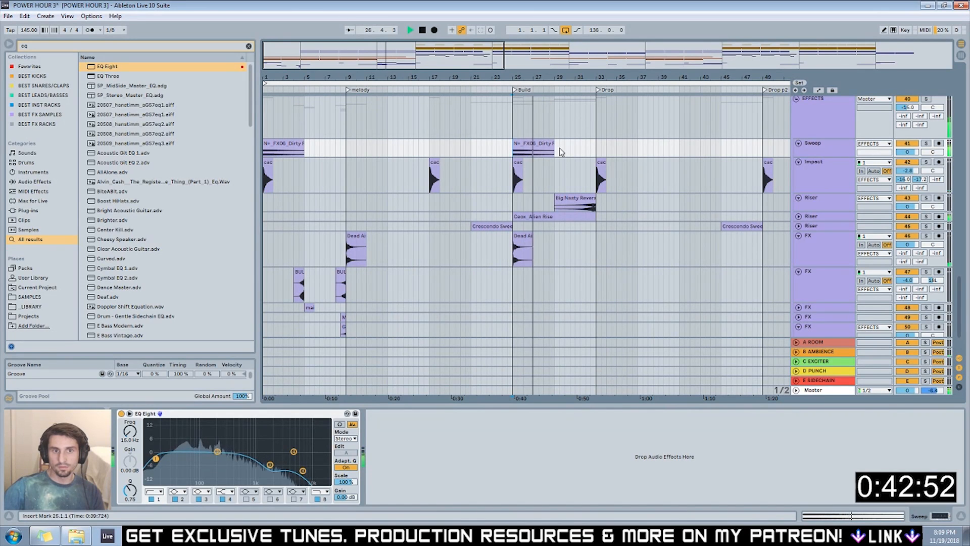
Raise the gain of both Dirty Reverb clips on the Sweep track to 4.13 dB and play the intro.
click(533, 146)
shift+click(283, 147)
key(space)
drag(194, 448, 194, 443)
key(space)
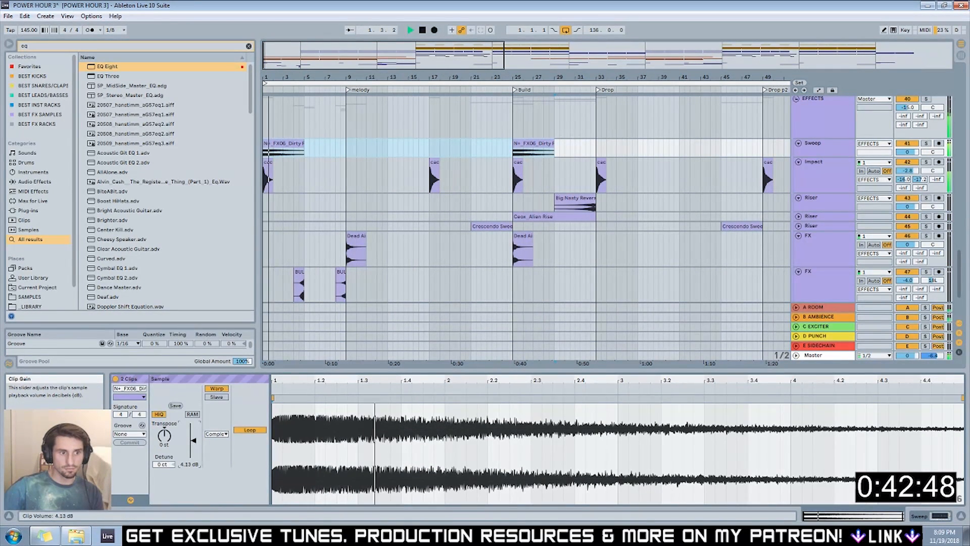
Lower the Impact track's volume and replay the intro from the impact clip at bar 1.
click(280, 174)
click(269, 163)
key(space)
key(space)
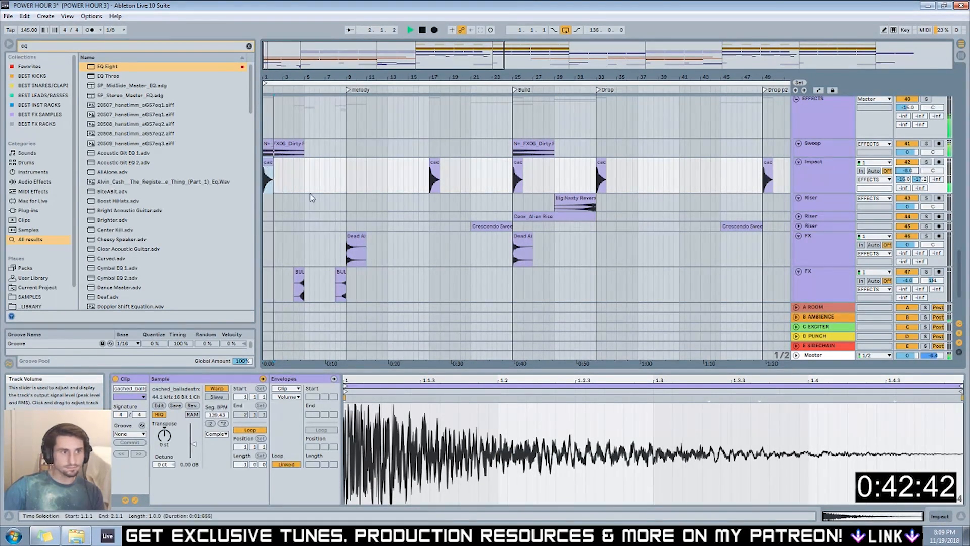
Find Ping Pong Delay in the browser and add it to the FX track holding the two BULLETIMPACT clips.
click(324, 199)
scroll(349, 203, down, 3)
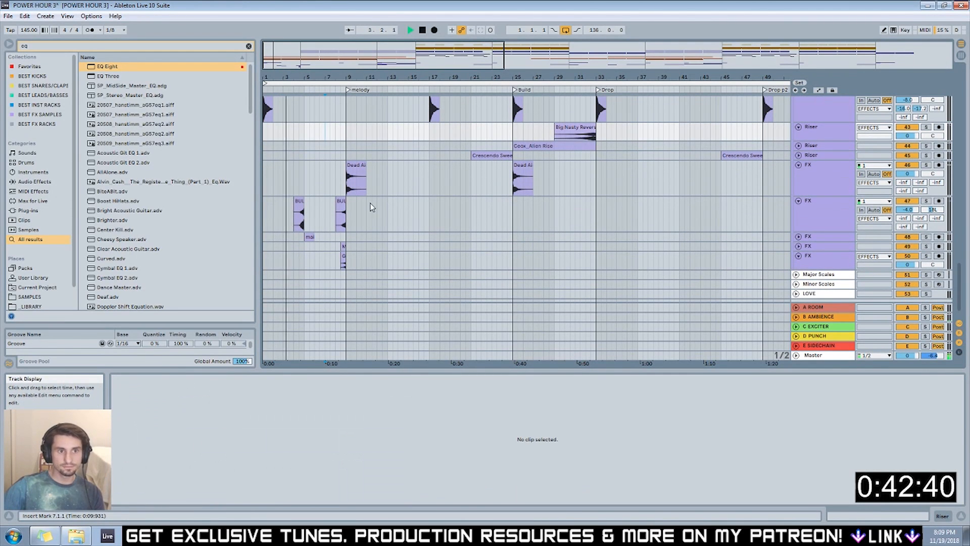
click(299, 213)
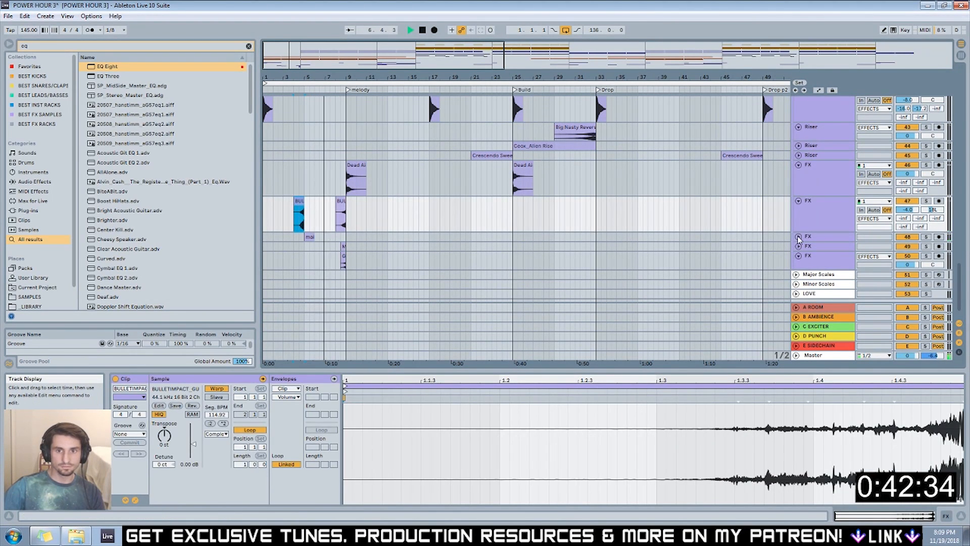
key(ctrl+f)
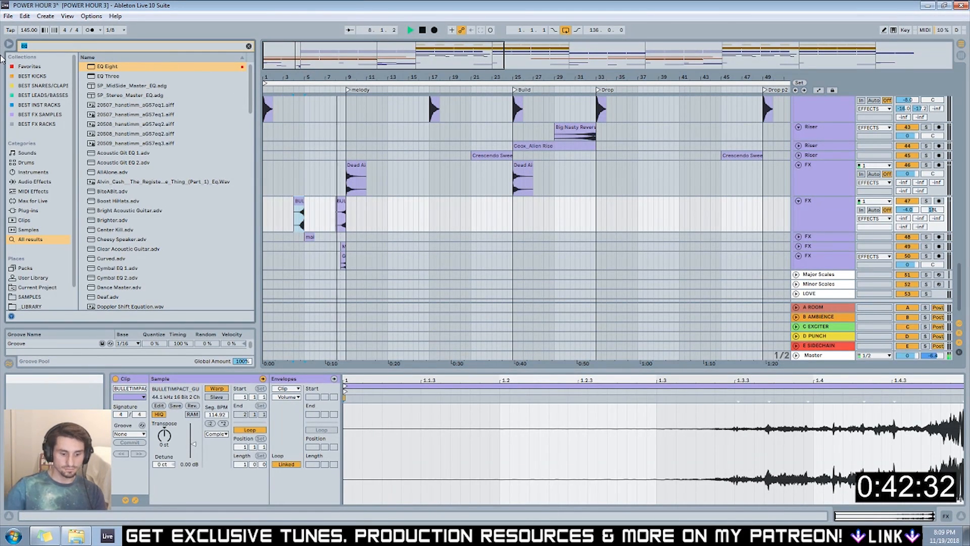
text(pi)
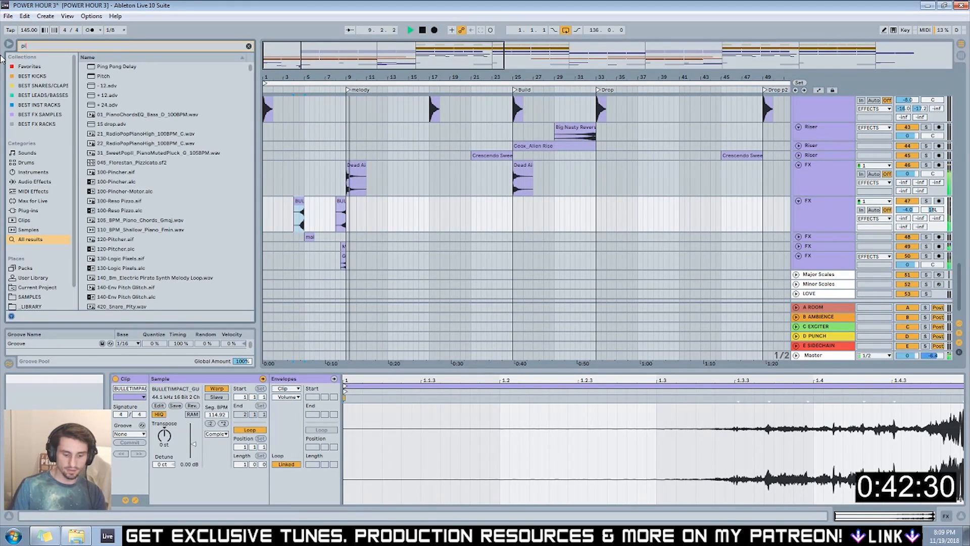
drag(132, 66, 401, 220)
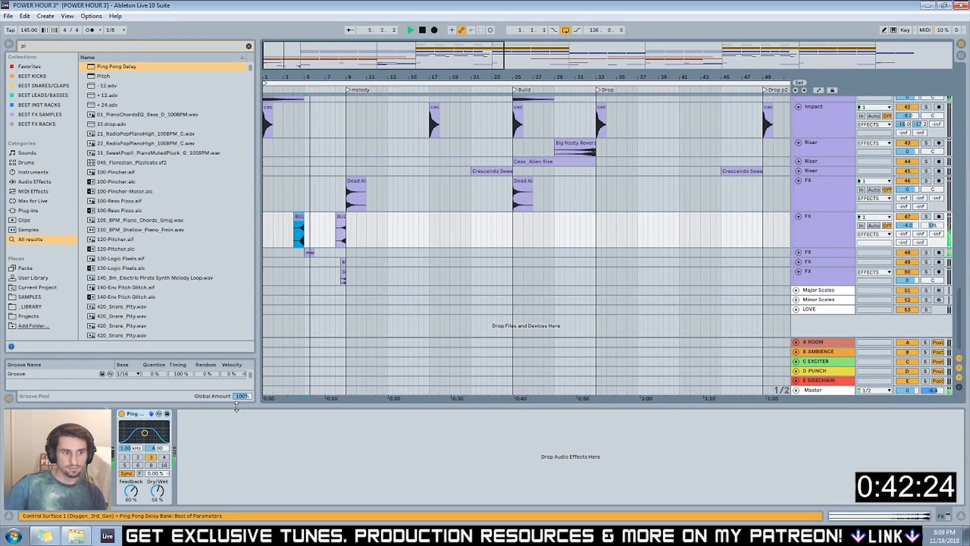
Tune the Ping Pong Delay to 2.96 kHz, width 4.11, beat division 2, 61% feedback and 63% dry/wet while replaying the intro.
click(141, 465)
click(295, 90)
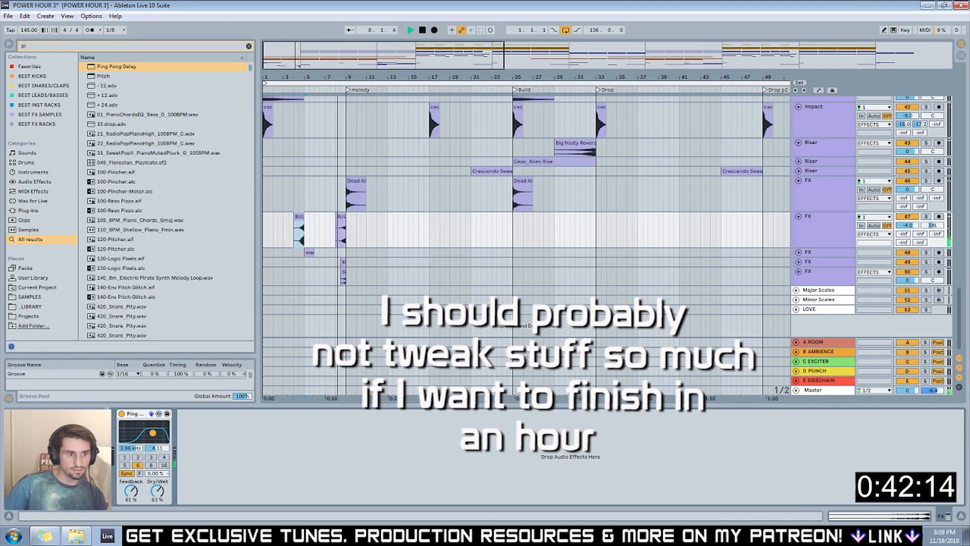
click(138, 457)
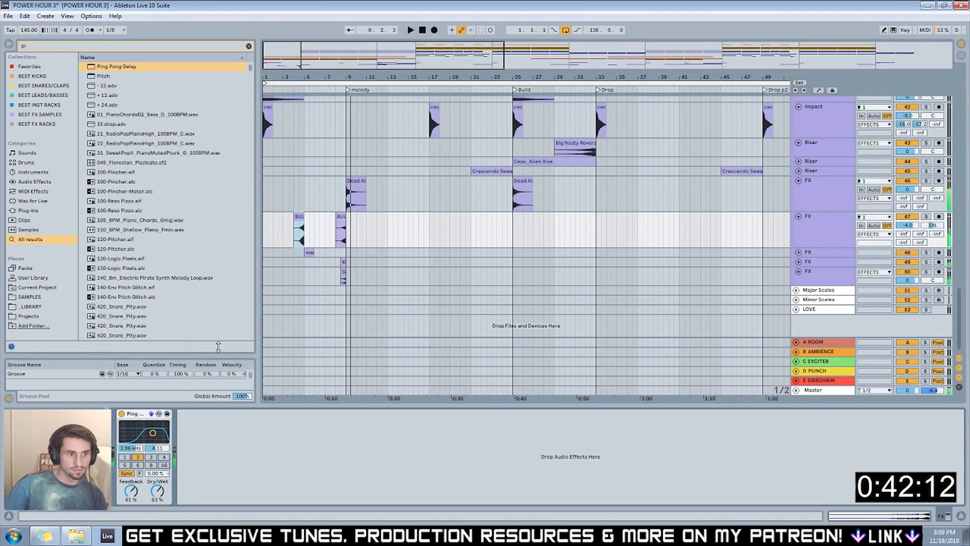
click(301, 87)
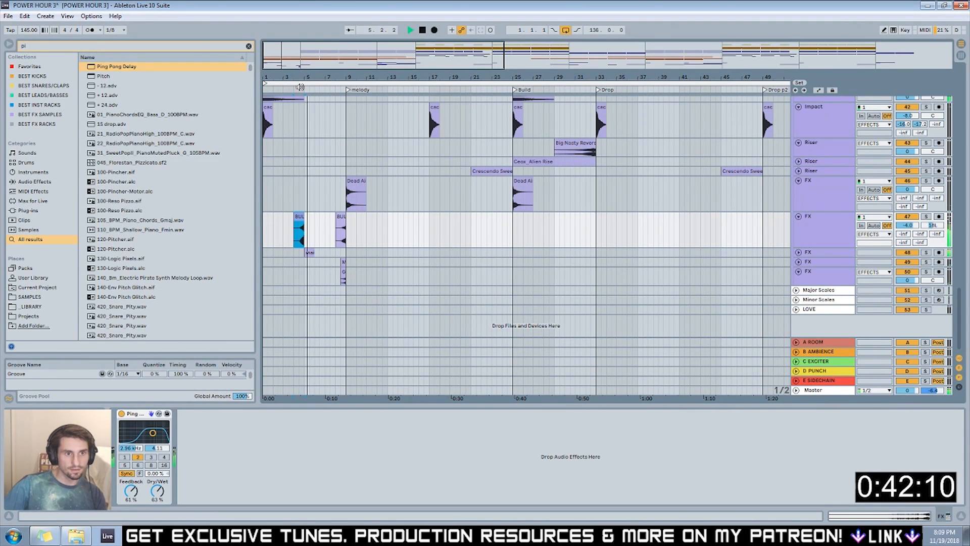
key(space)
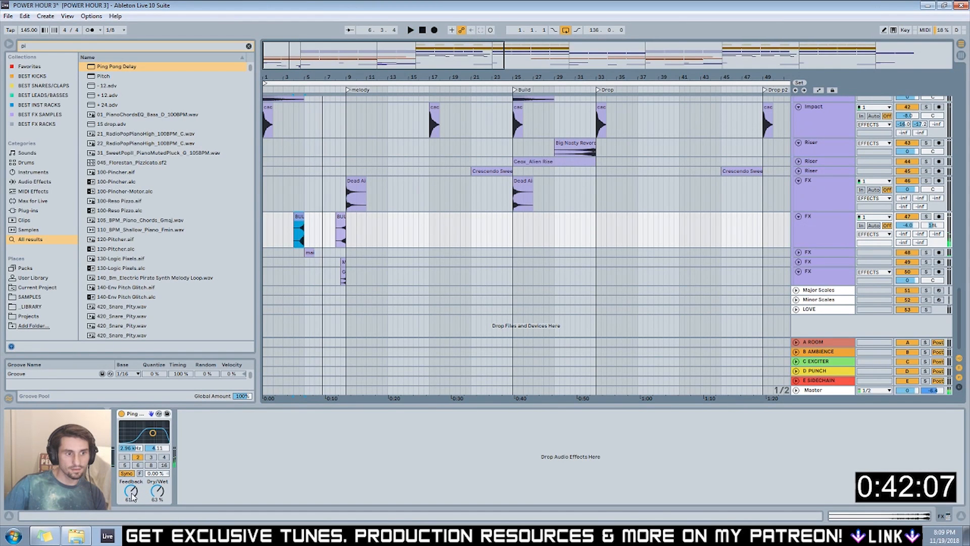
Group the Ping Pong Delay into an audio effect rack and add ValhallaRoom after it in the same chain.
click(140, 420)
key(ctrl+g)
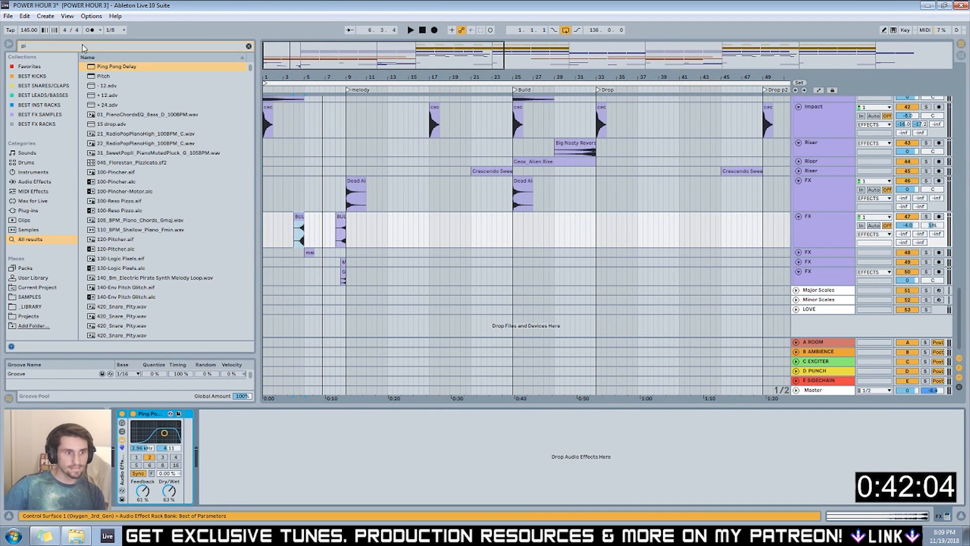
click(59, 47)
key(BackSpace)
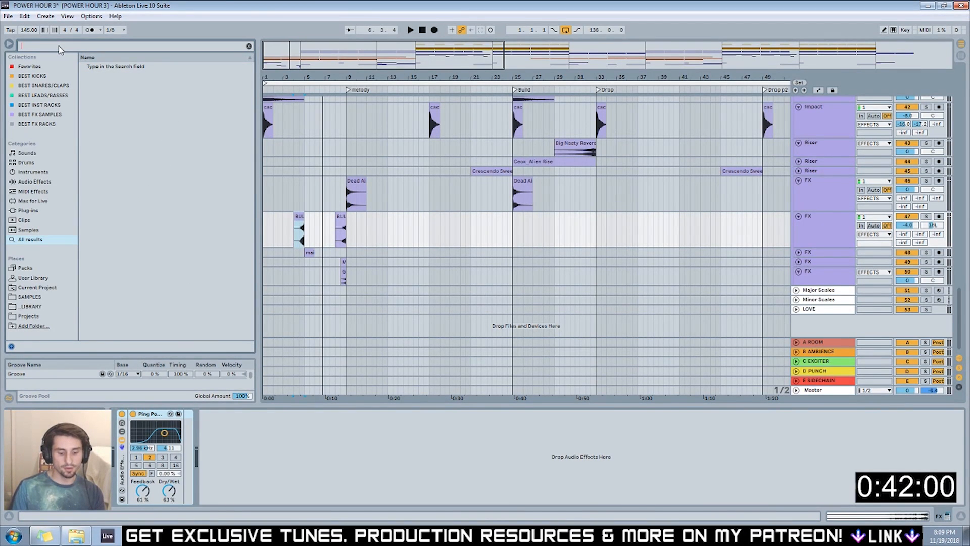
text(valhall)
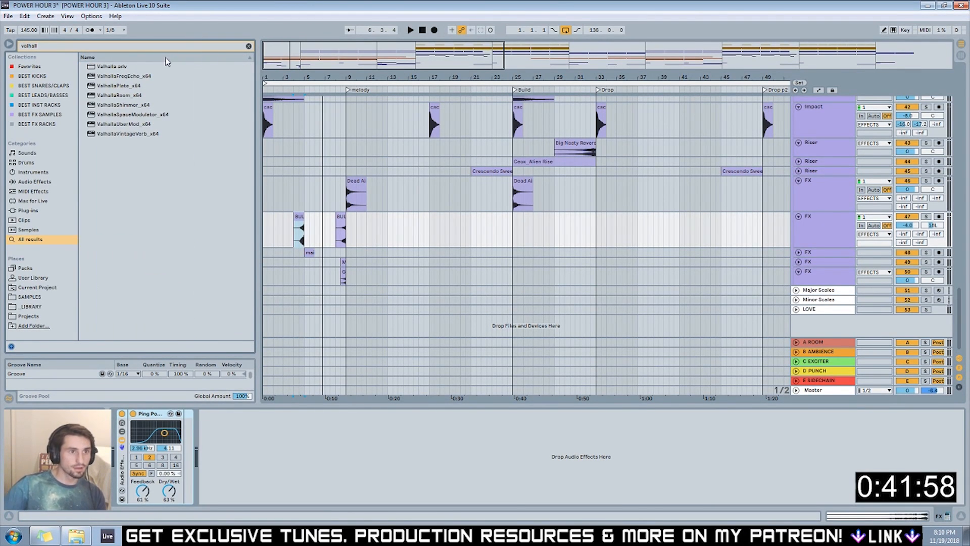
click(120, 96)
drag(151, 143, 177, 435)
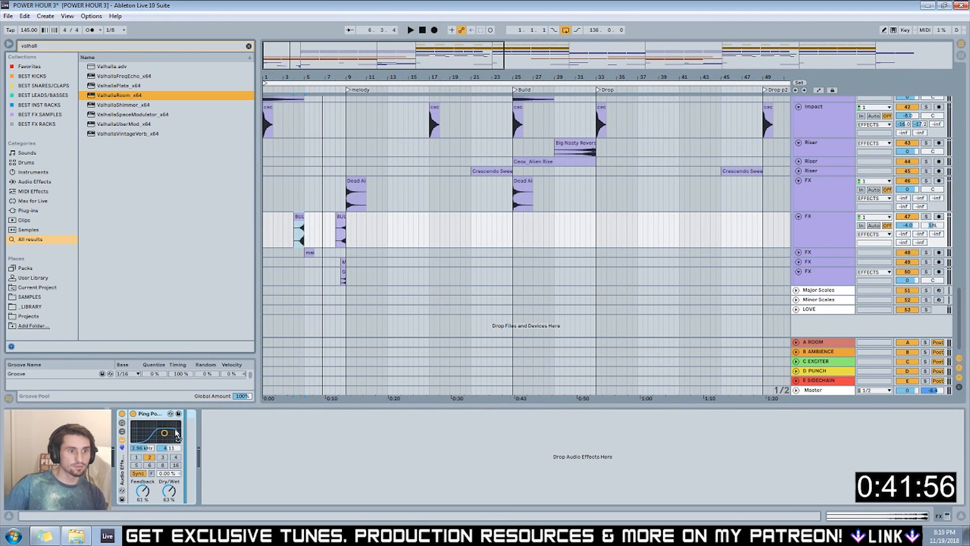
Create a second chain in the rack, name it DRY and set its volume to -6.0 dB.
click(122, 432)
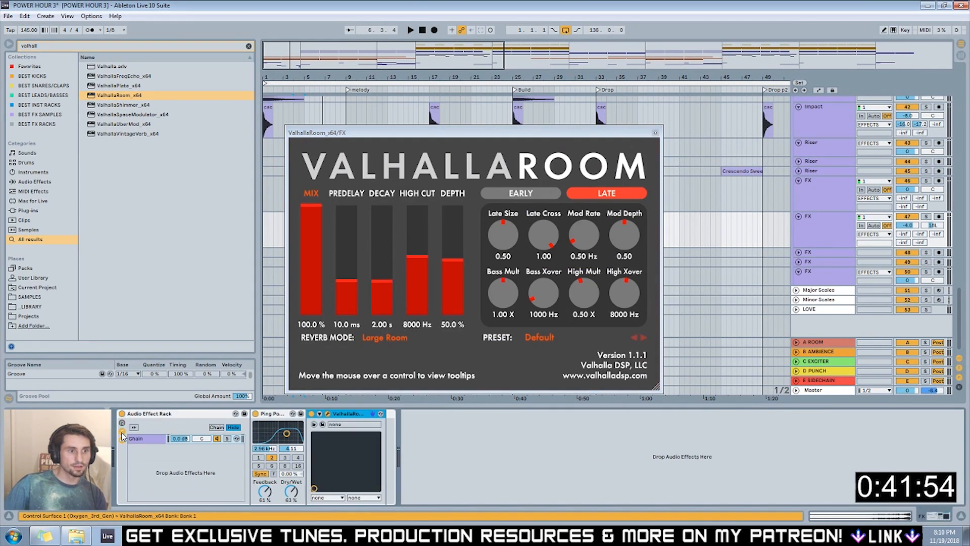
right_click(169, 462)
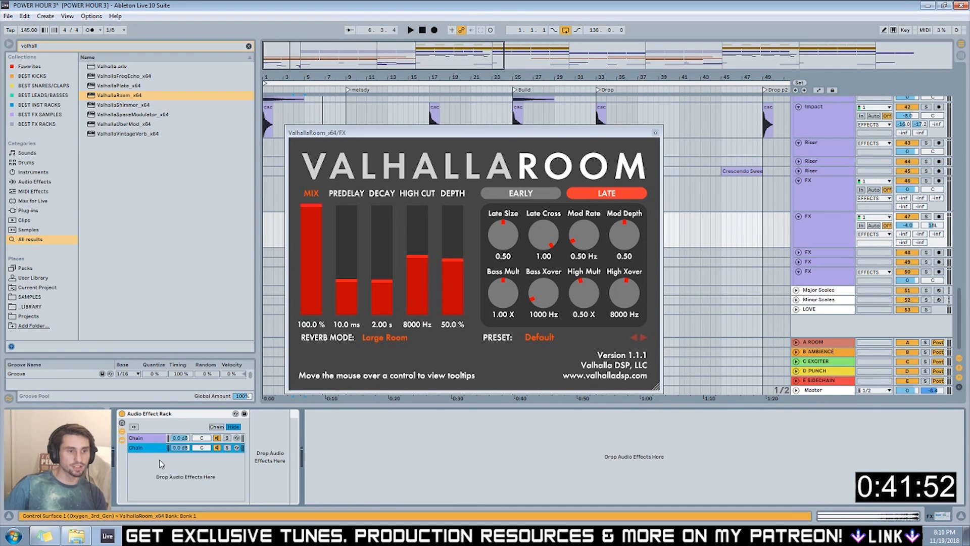
click(149, 448)
key(ctrl+r)
text(DRY)
key(Return)
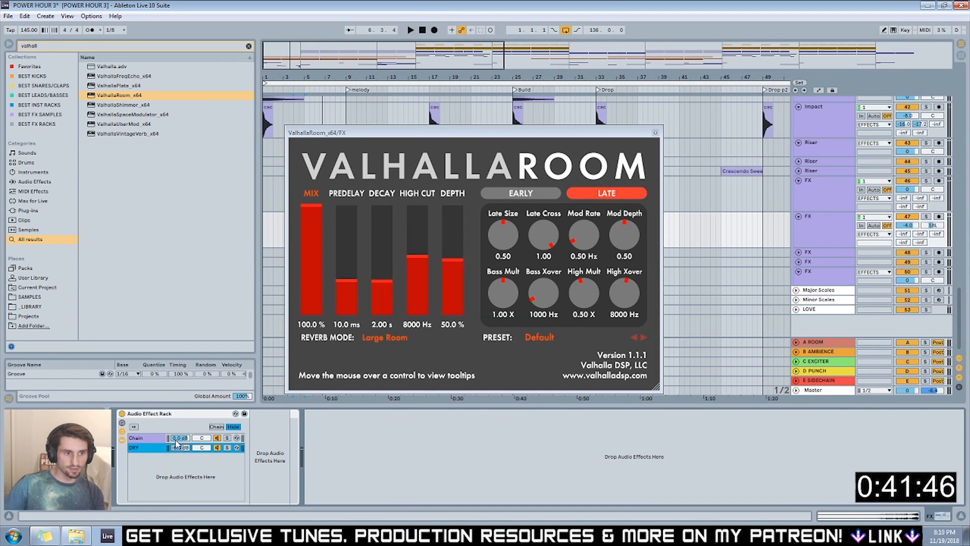
Reopen ValhallaRoom on the rack's first chain and load the LV426DeepSpace preset from the LV426 category.
click(176, 439)
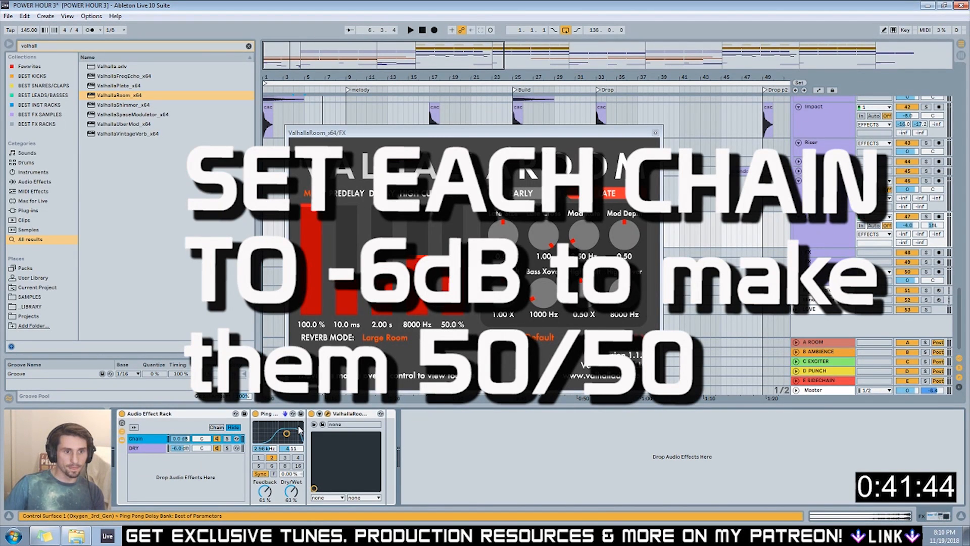
click(380, 414)
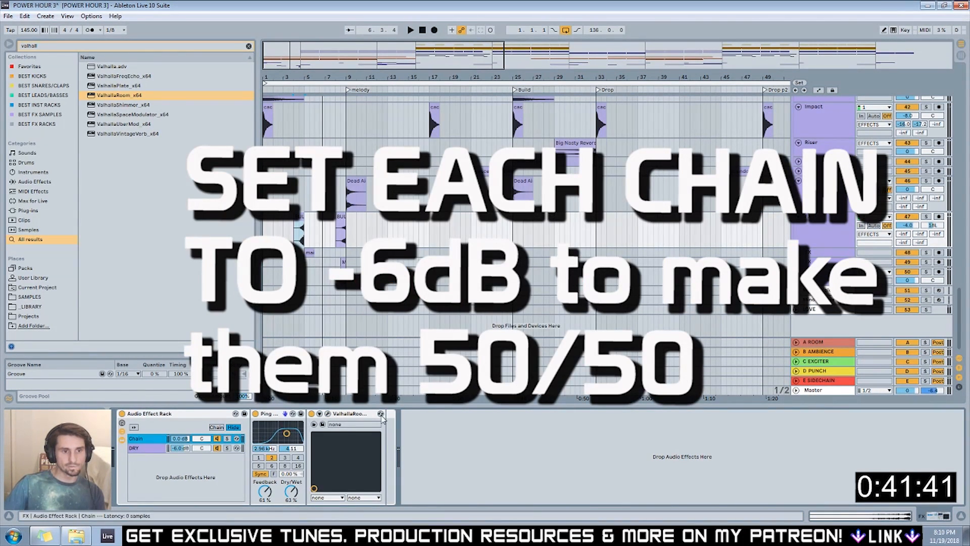
click(328, 414)
drag(317, 231, 316, 225)
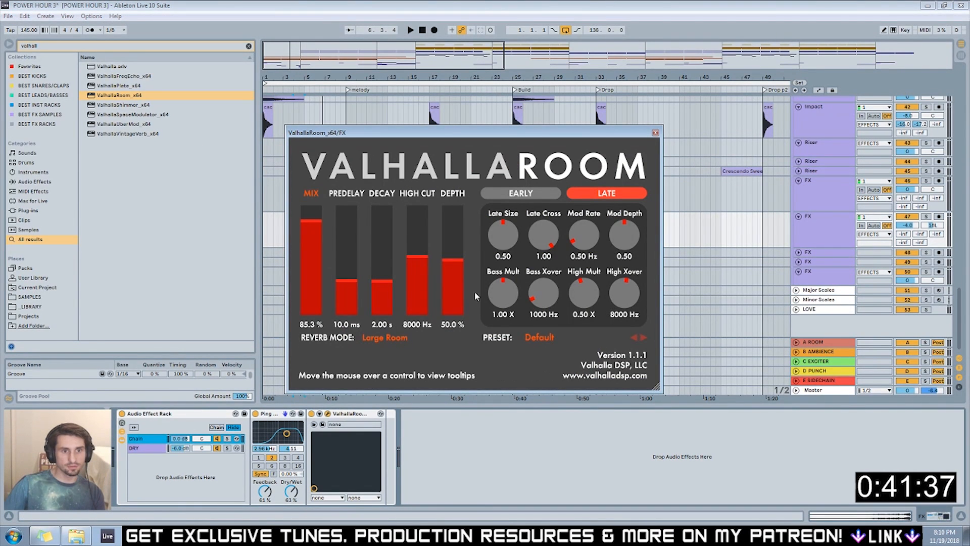
click(551, 337)
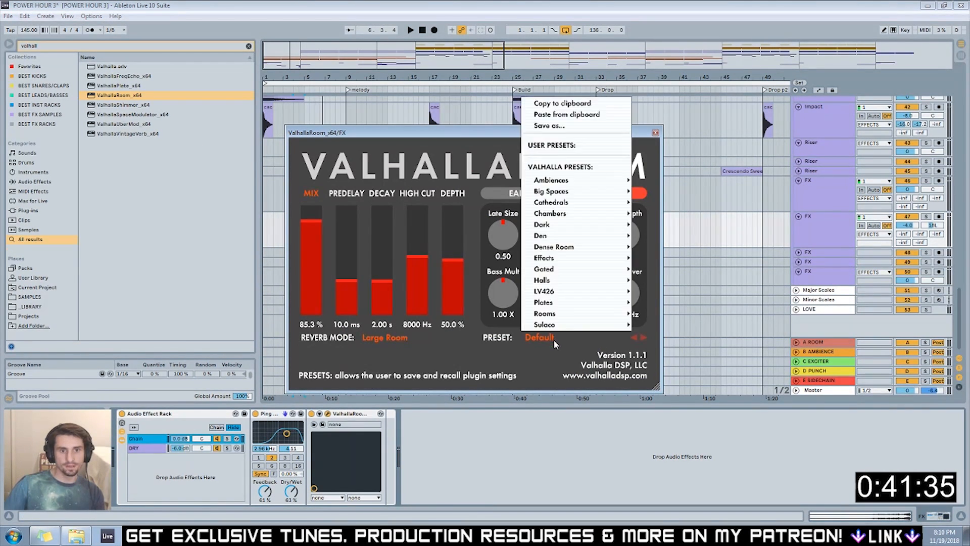
mouse_move(583, 290)
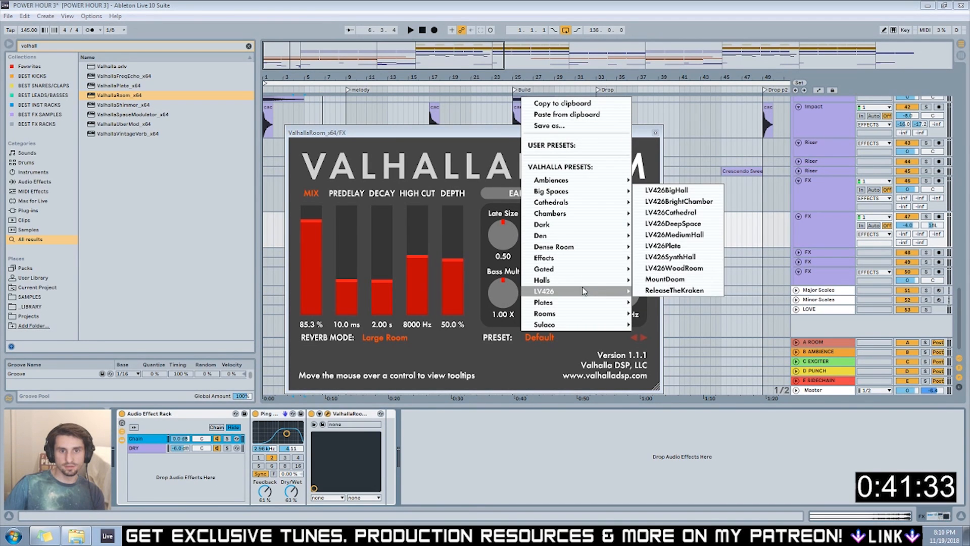
click(688, 224)
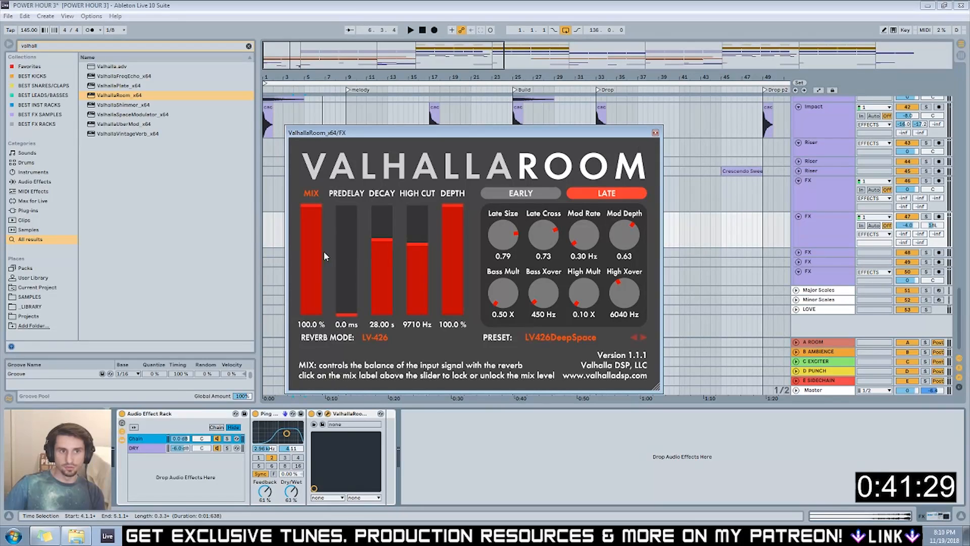
Set ValhallaRoom's decay to 5.61 s, depth to 76.5% and mix to 44.2%, with its window clear of the clips.
drag(385, 275, 388, 273)
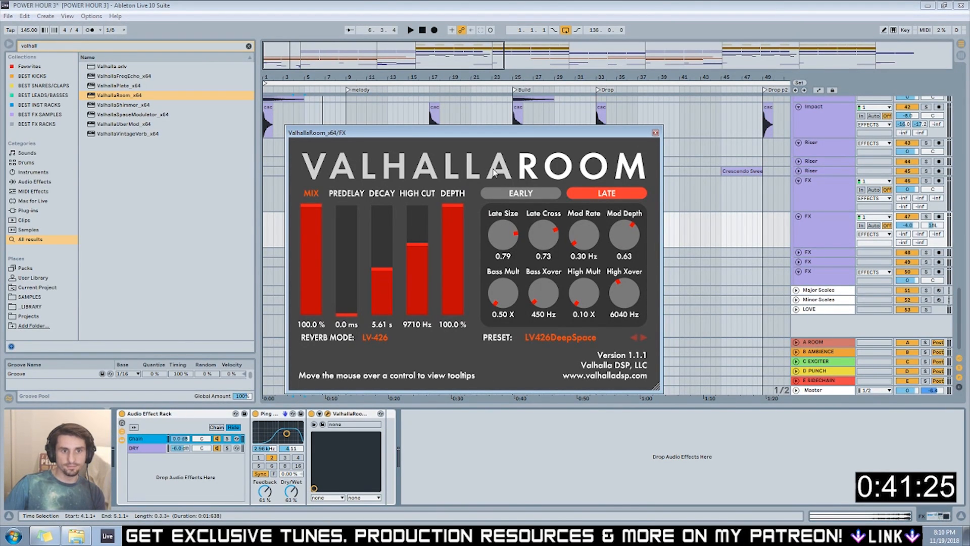
drag(456, 227, 454, 242)
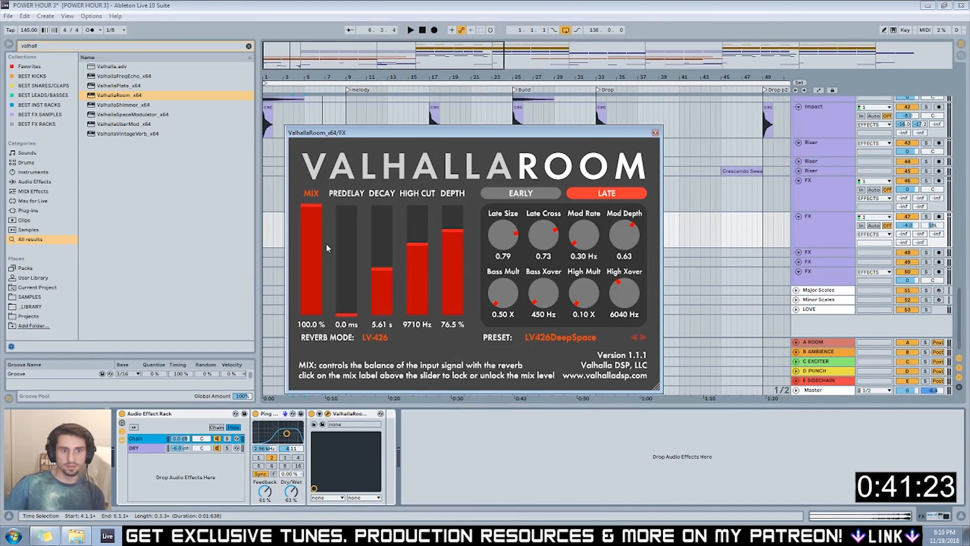
drag(312, 279, 312, 266)
drag(324, 132, 701, 128)
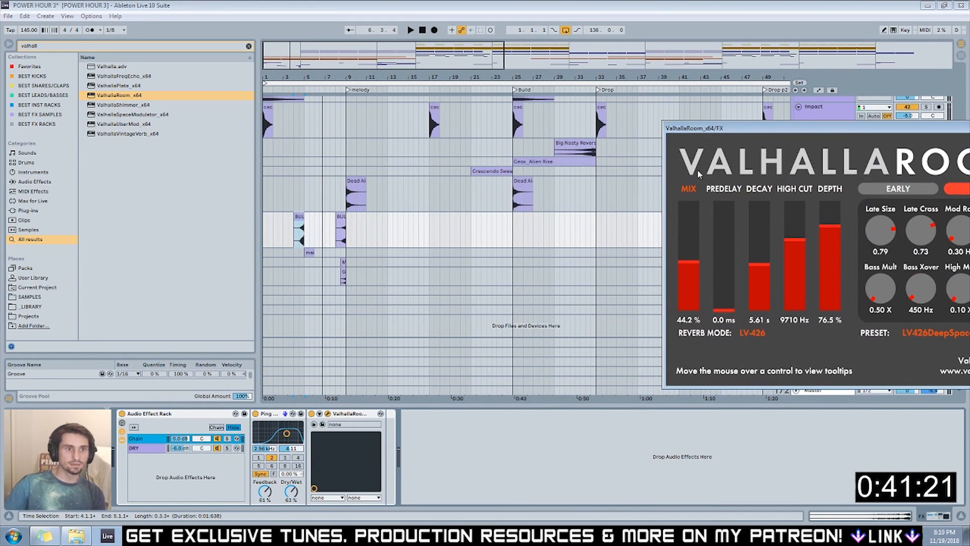
Automate ValhallaRoom's mix on the FX track to jump from 0% to 100% at the end of the first BULLETIMPACT clip.
click(688, 271)
key(a)
click(689, 270)
mouse_move(302, 237)
mouse_down()
mouse_move(298, 248)
mouse_move(302, 228)
mouse_up()
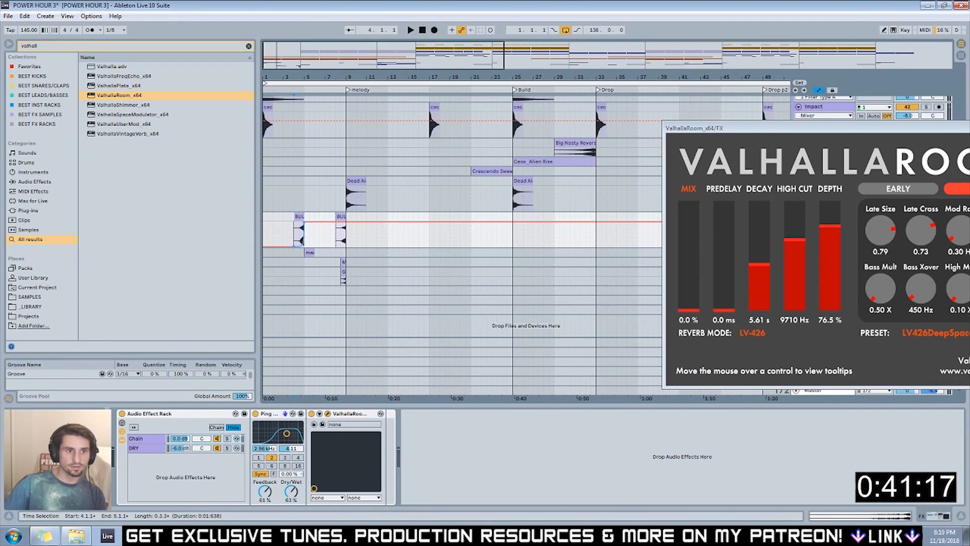
Set the wet chain to -5.0 dB and the Ping Pong Delay to beat division 4, 57% feedback and 77% dry/wet, then close ValhallaRoom.
drag(187, 438, 185, 443)
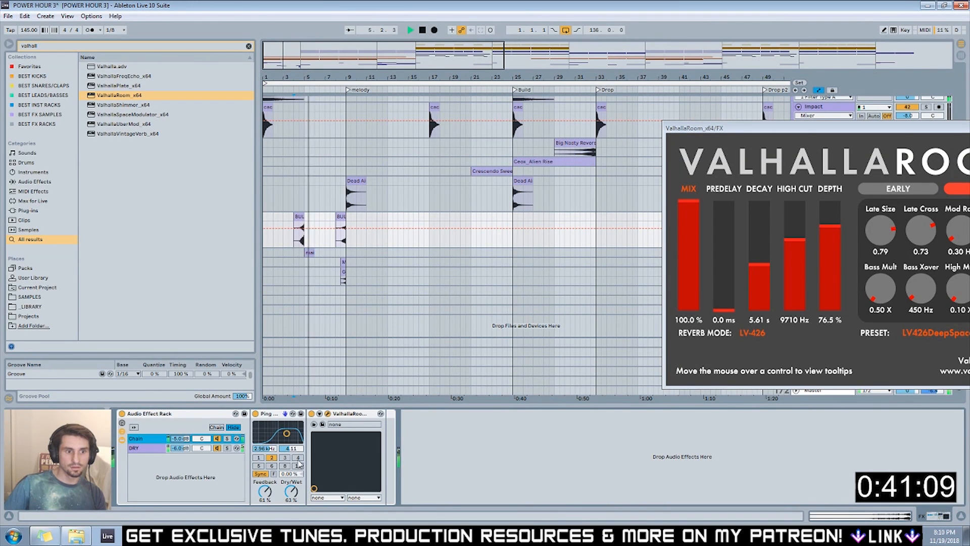
click(297, 178)
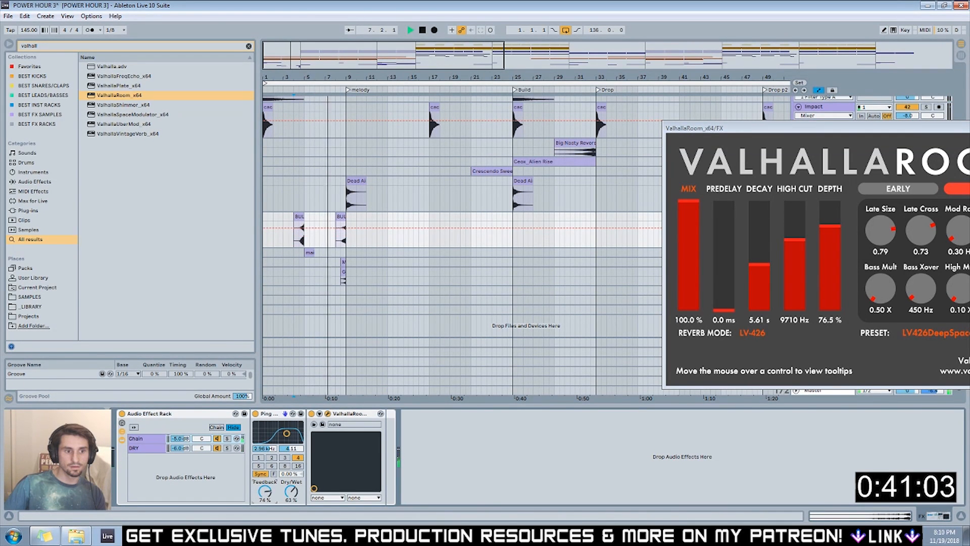
key(space)
click(299, 88)
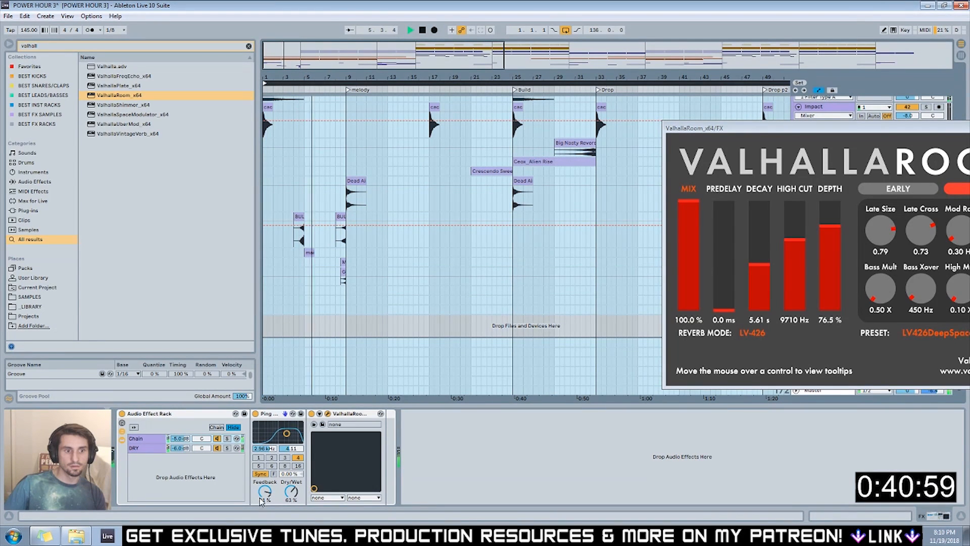
mouse_move(264, 493)
mouse_down()
mouse_move(291, 484)
mouse_move(265, 501)
mouse_up()
key(space)
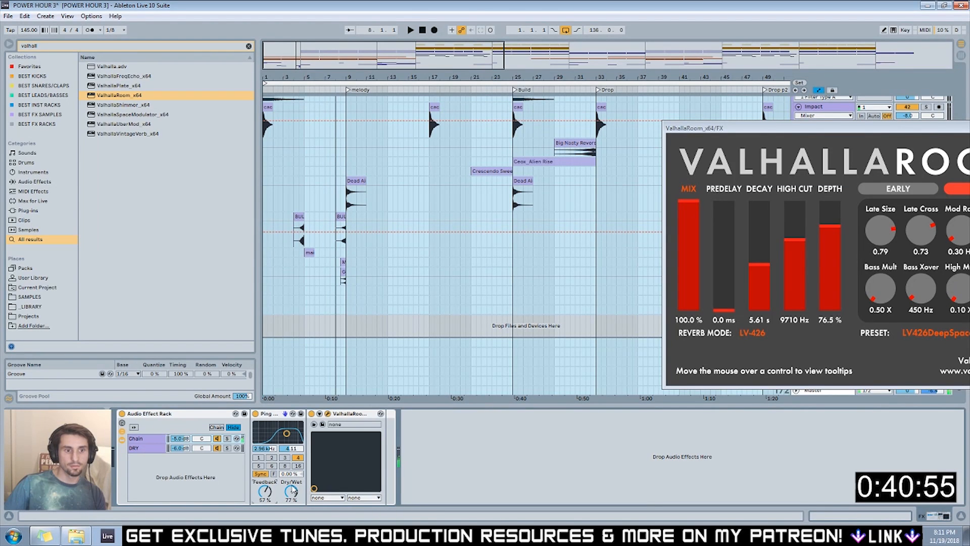
drag(739, 130, 526, 130)
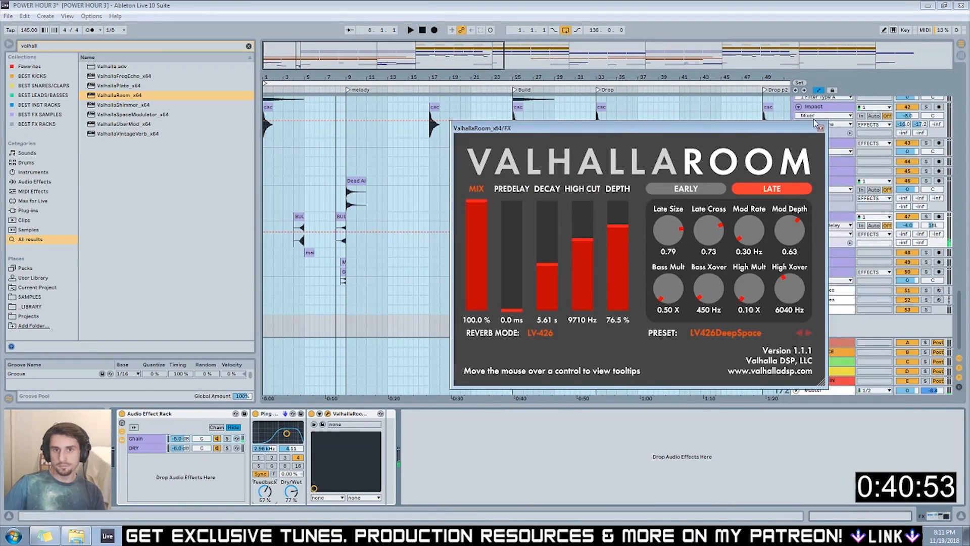
click(820, 129)
Play the melody section around bar 16 and review the effects tracks and the instrument tracks above them.
click(412, 211)
click(298, 226)
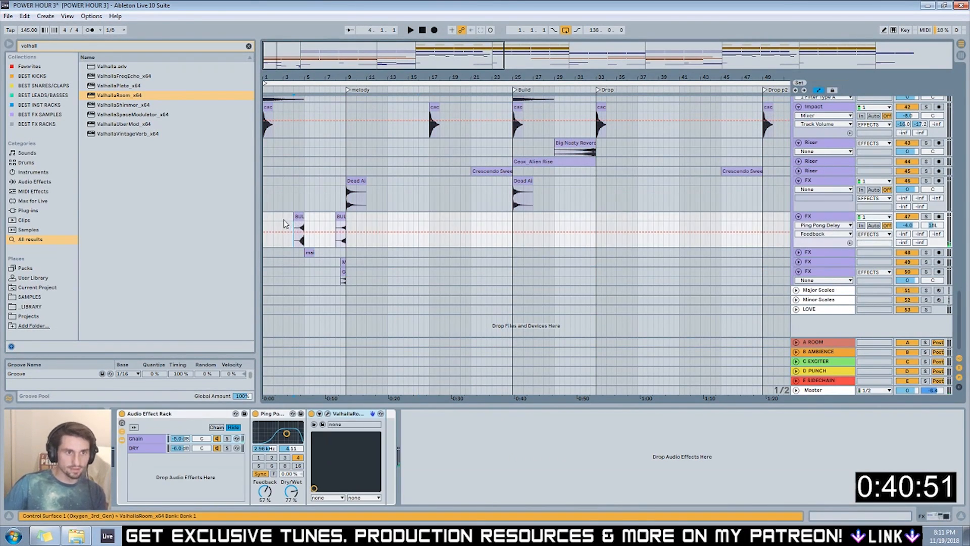
right_click(270, 216)
click(321, 42)
drag(331, 50, 380, 68)
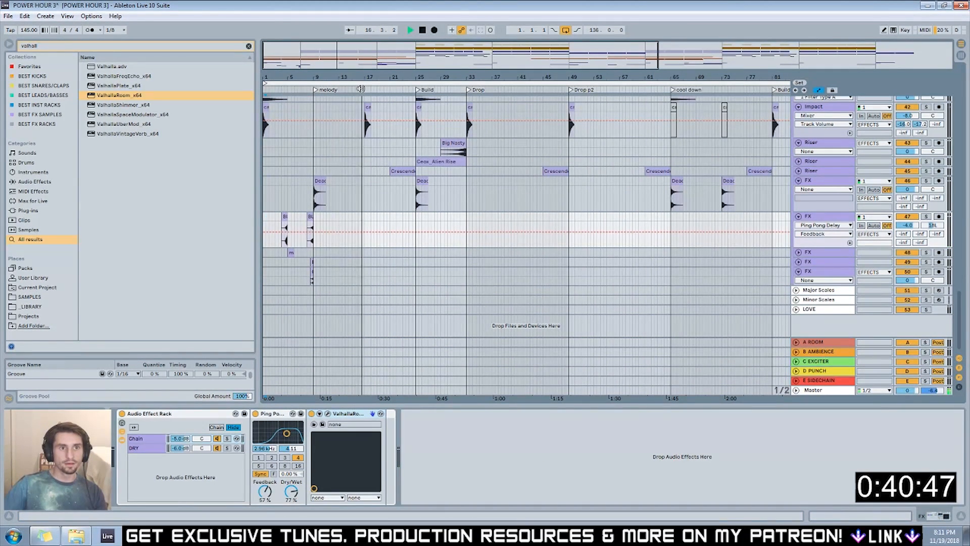
key(space)
click(338, 173)
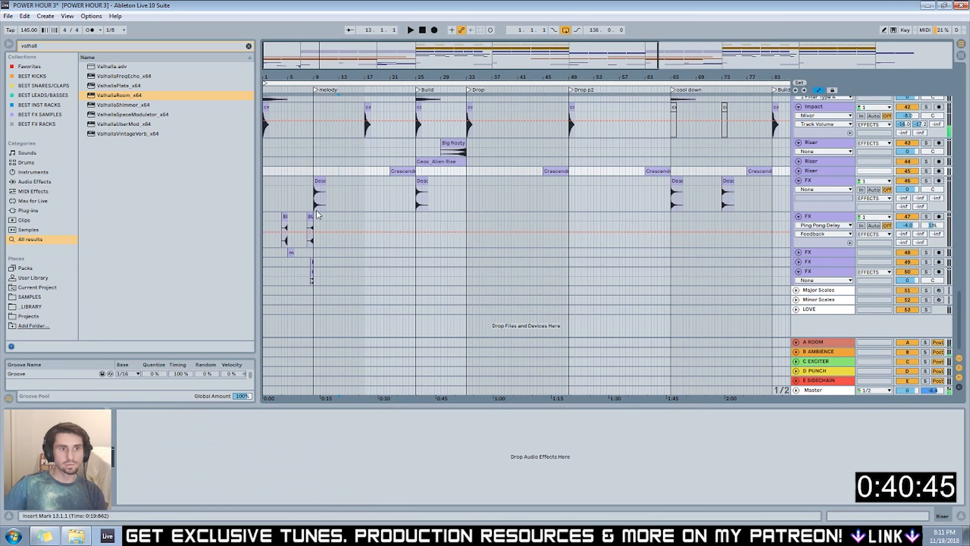
scroll(380, 183, up, 8)
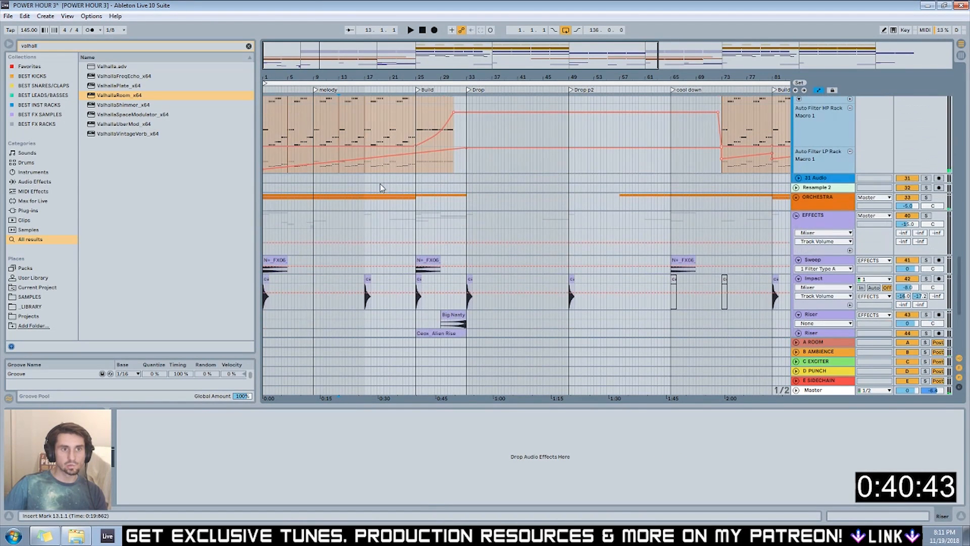
Expand the ORCHESTRA group, solo the ACTION STRIKES track and play it from bar 17.
click(796, 198)
scroll(404, 230, down, 2)
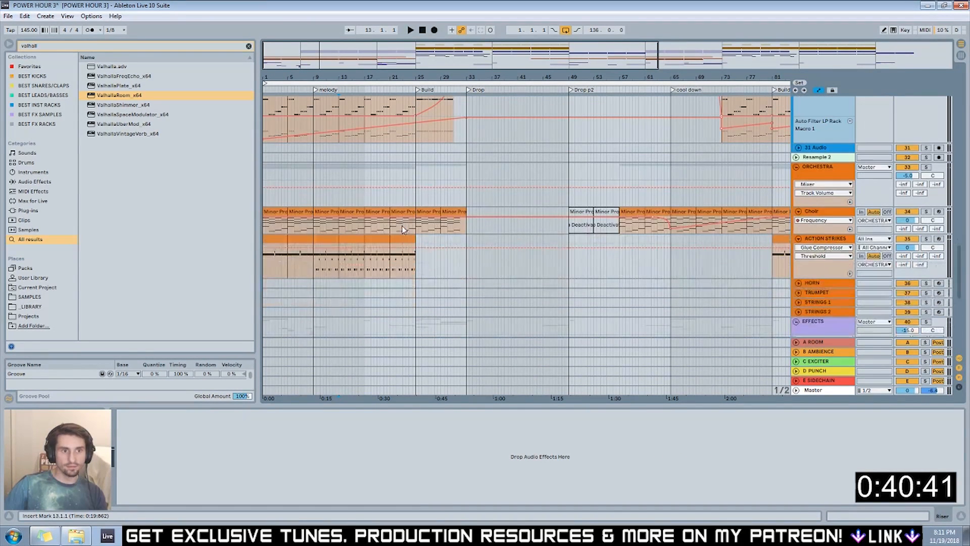
click(367, 270)
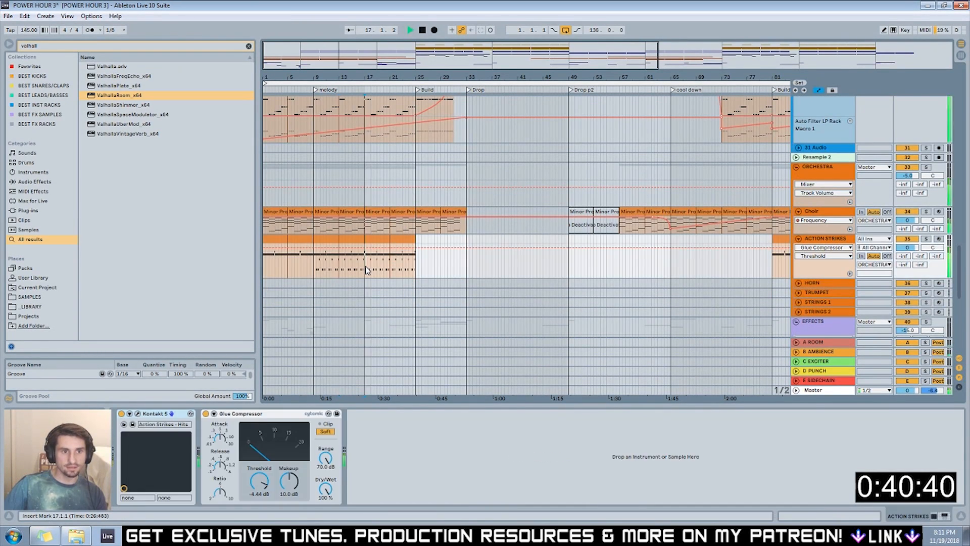
click(925, 239)
click(925, 239)
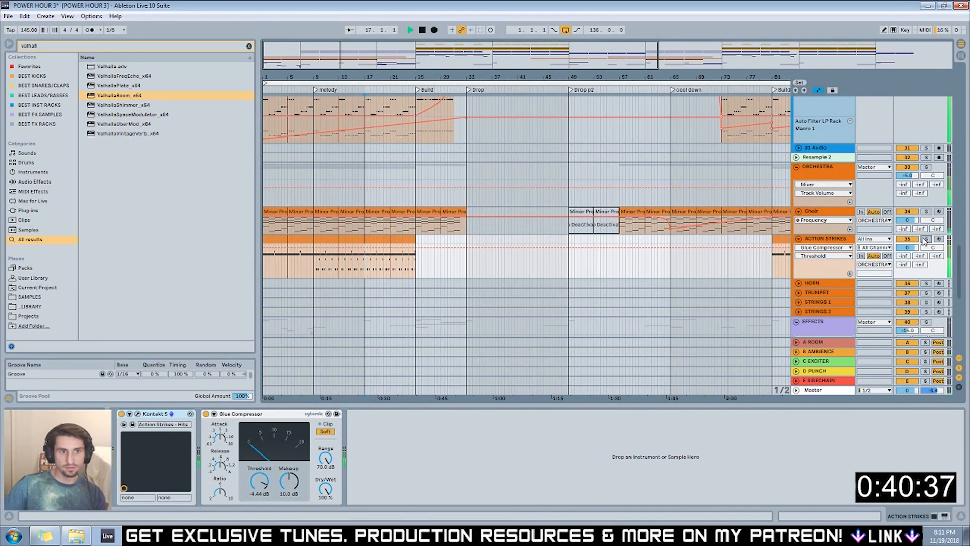
click(926, 239)
click(367, 188)
key(space)
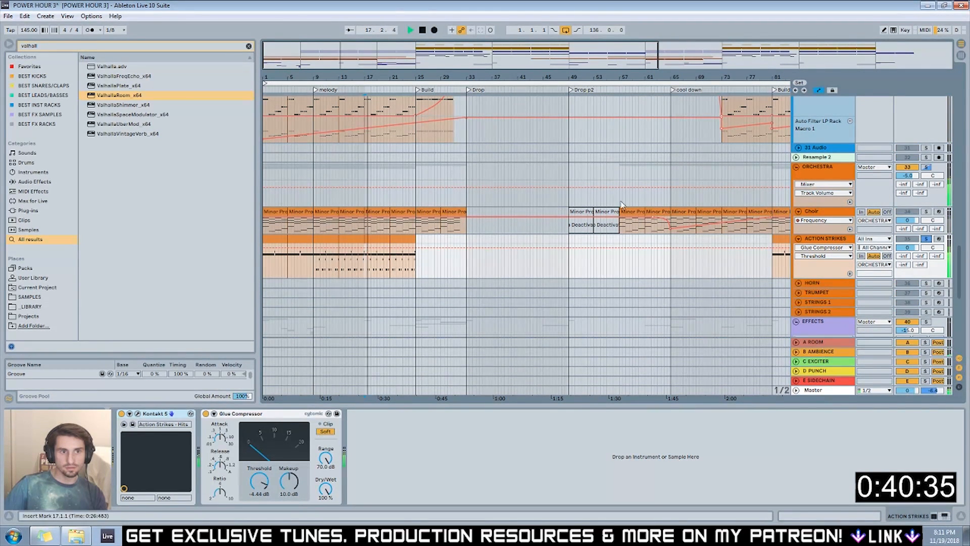
In the ACTION STRIKES clip at bar 17, add a quarter-note E3 at the clip start and play it back.
scroll(368, 188, down, 3)
double_click(372, 188)
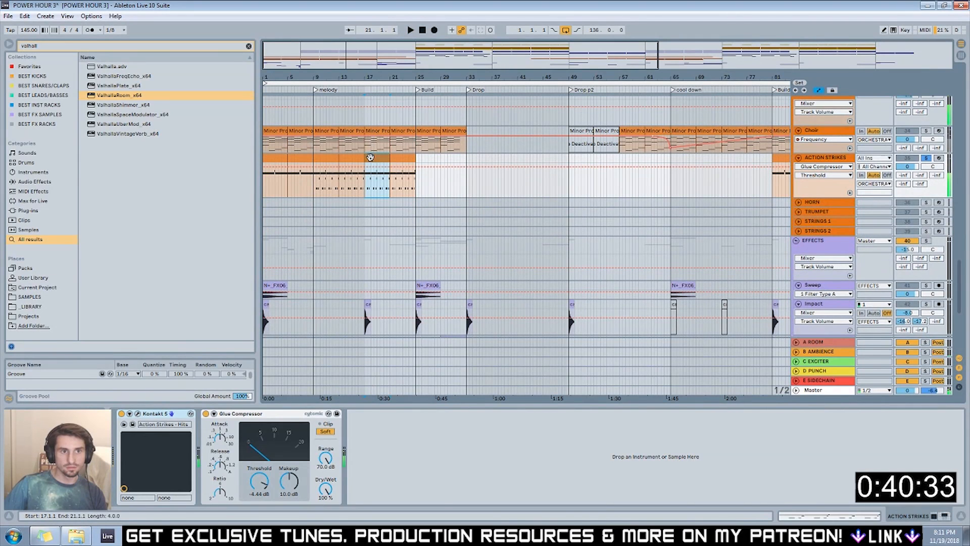
scroll(364, 433, down, 3)
key(space)
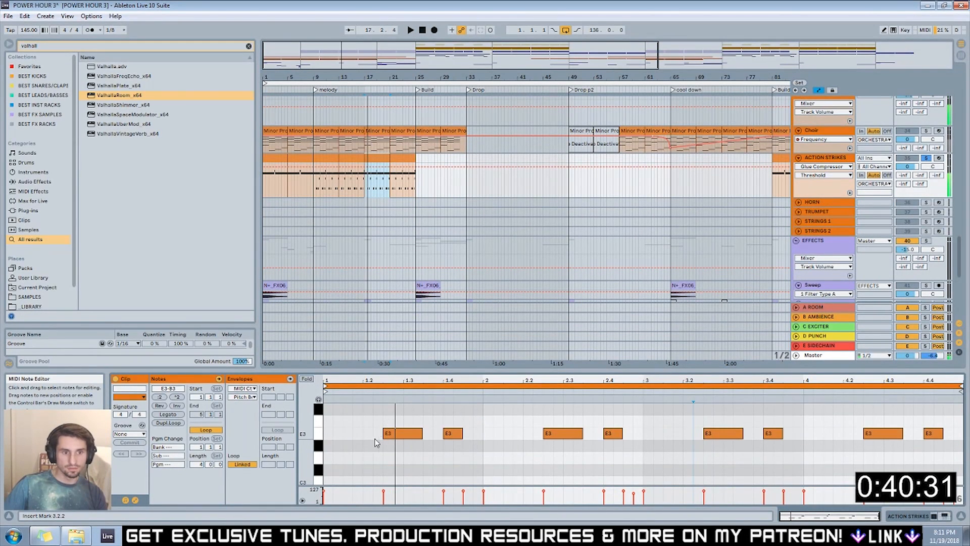
double_click(328, 433)
drag(333, 434, 364, 434)
key(space)
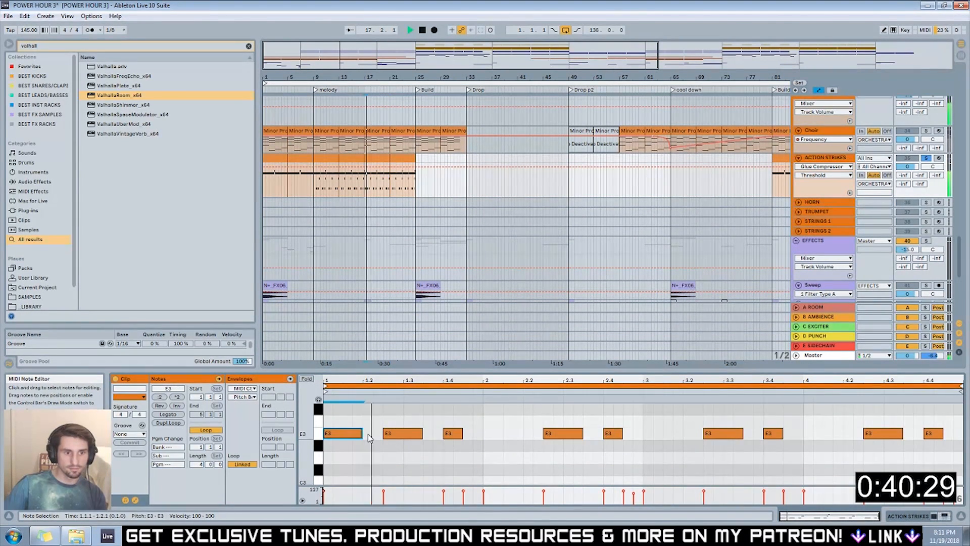
Add an E3 note from 3.1.1 to 3.2.2 in the ACTION STRIKES clip and duplicate the edited clip to bar 21.
scroll(351, 421, up, 3)
scroll(581, 420, down, 3)
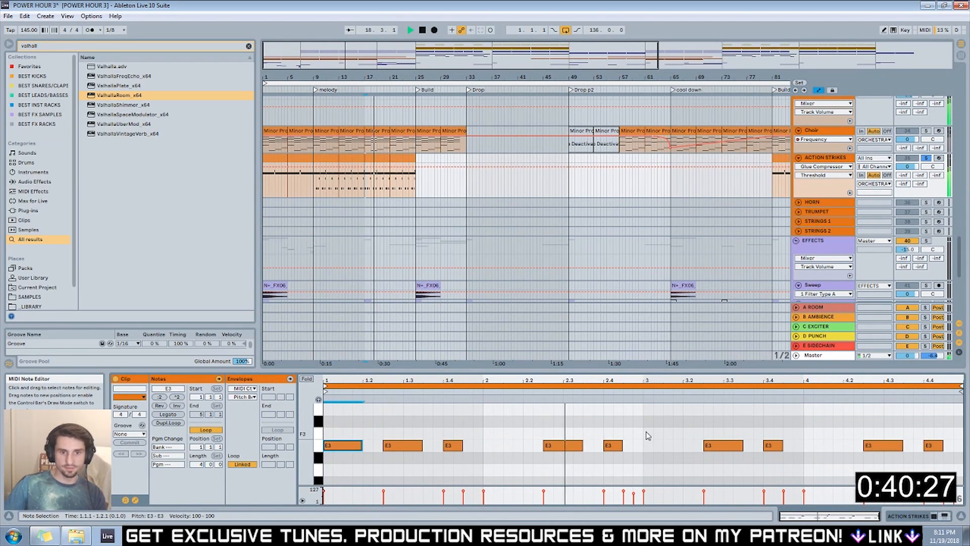
double_click(647, 445)
drag(652, 445, 692, 445)
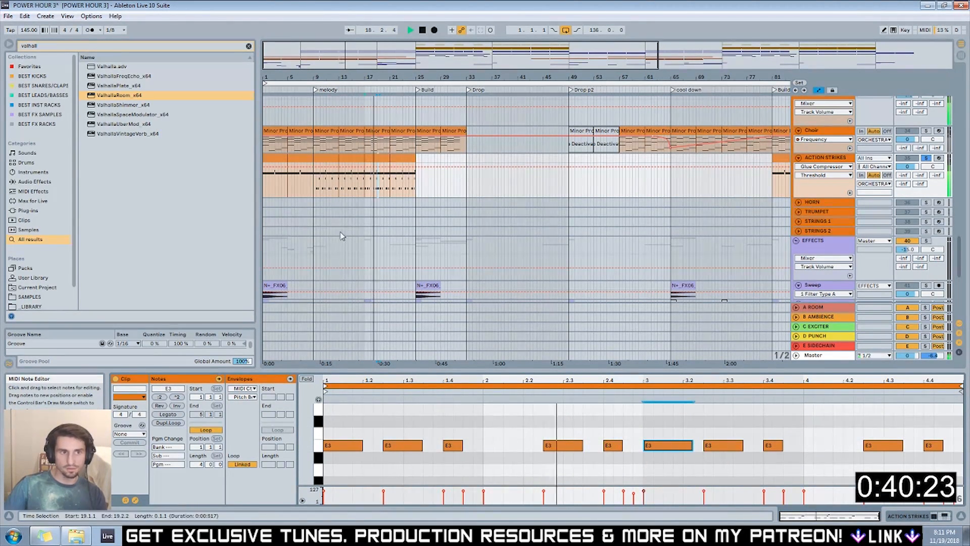
click(370, 158)
click(399, 194)
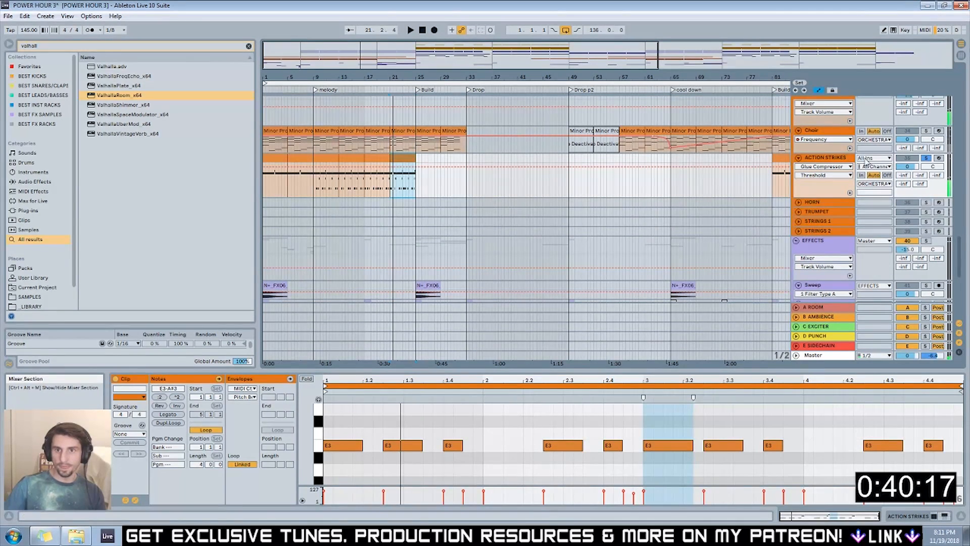
Set the arrangement grid to a fixed 4 bars for editing the FX tracks.
scroll(487, 180, down, 10)
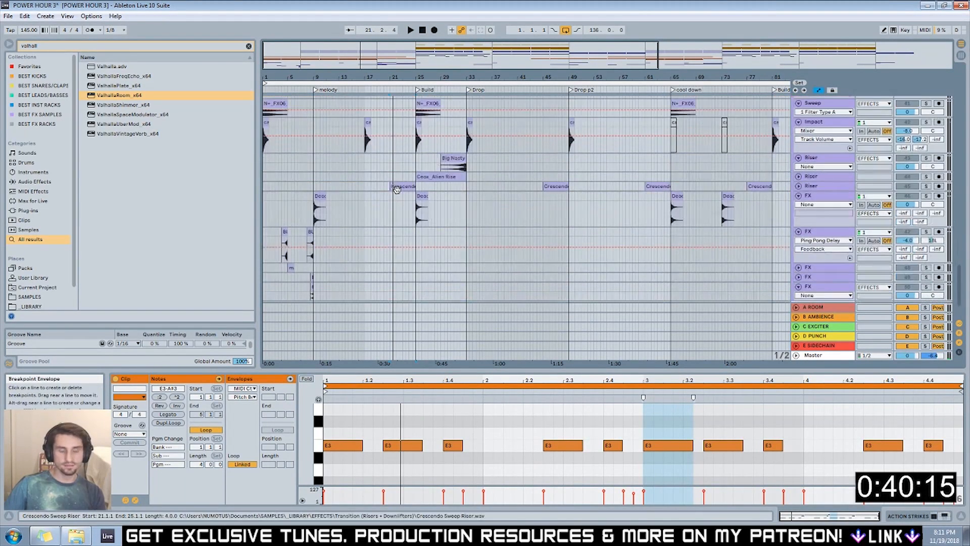
click(313, 229)
right_click(279, 225)
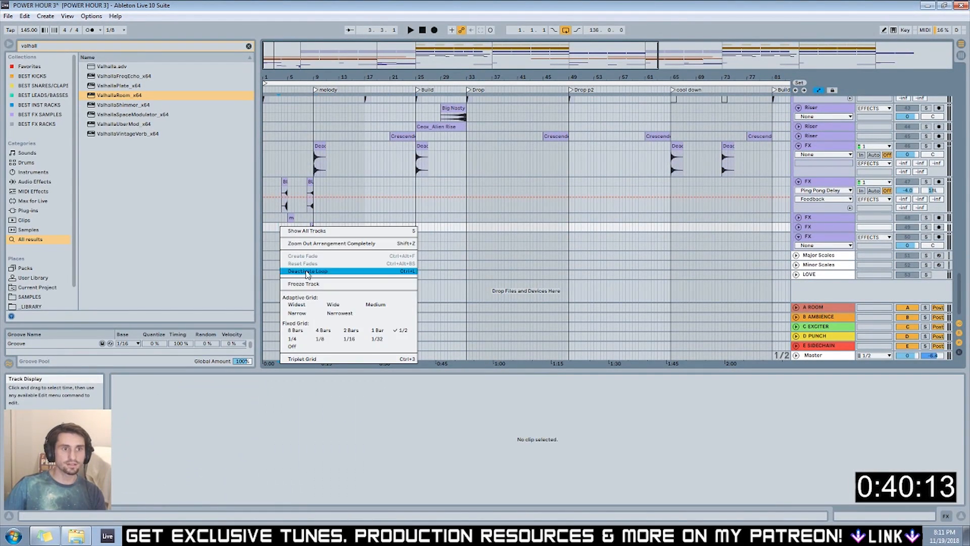
click(299, 217)
drag(265, 158, 309, 209)
drag(310, 243, 268, 188)
click(333, 188)
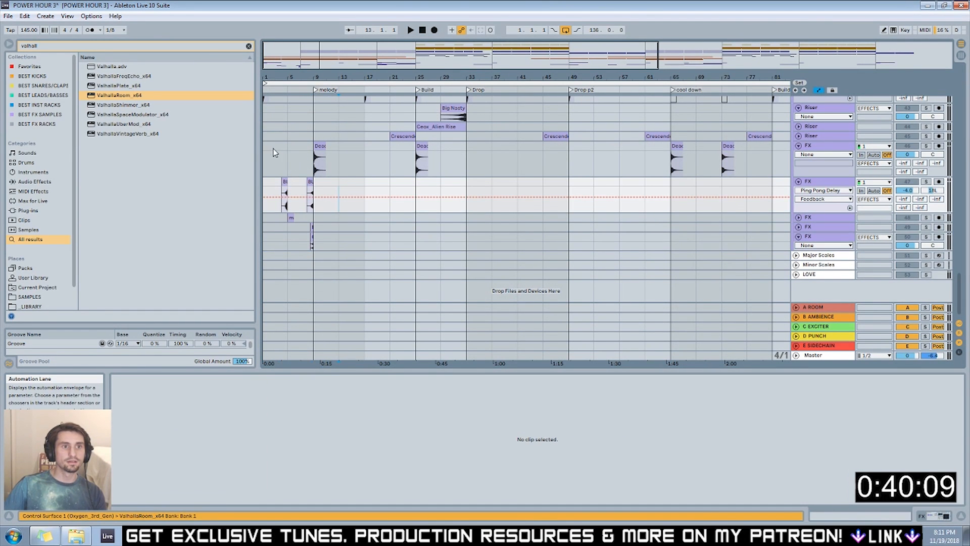
Copy the FX clips in bars 1 to 9 across the lower FX tracks to the cool down at bar 65 and play from there.
drag(315, 167, 312, 245)
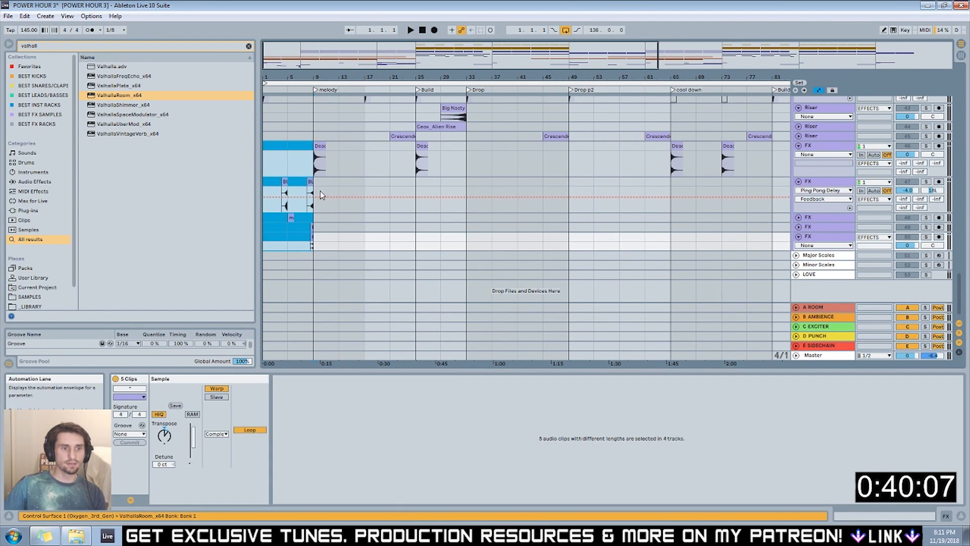
key(minus)
key(minus)
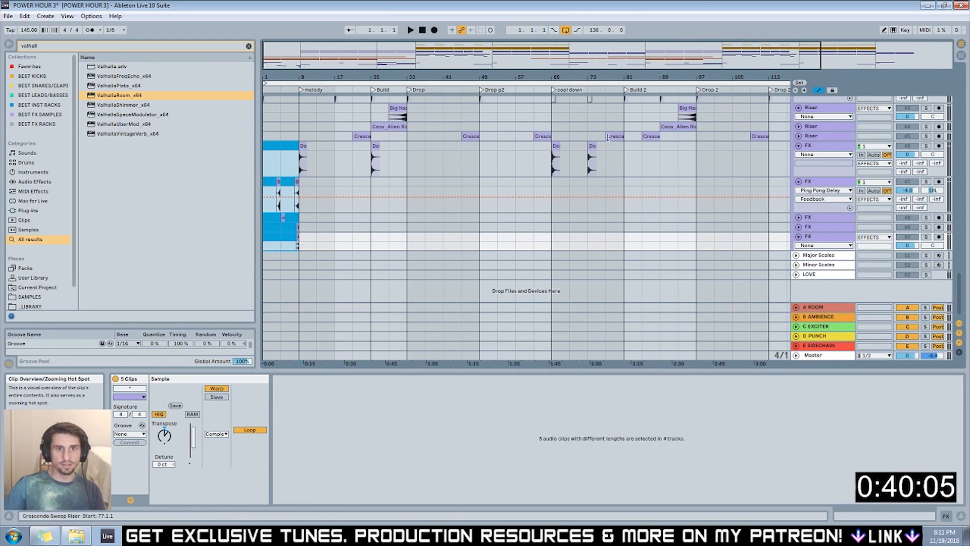
click(556, 176)
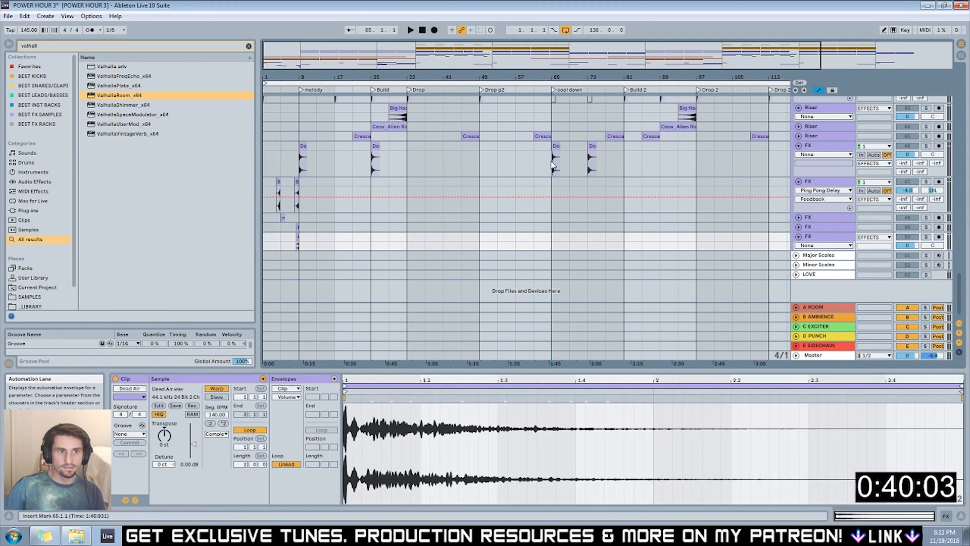
key(ctrl+v)
click(554, 151)
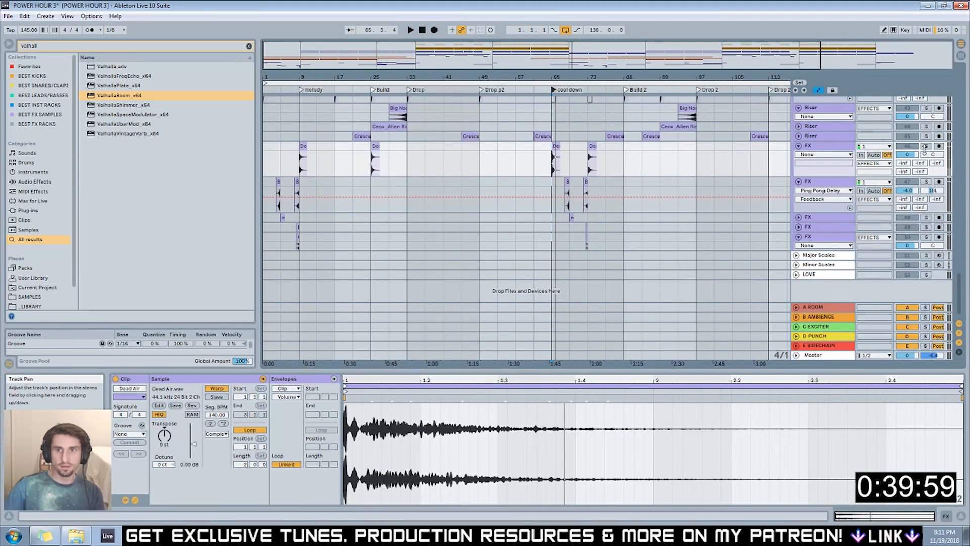
click(554, 91)
Duplicate the cool down's FX clips from bars 65 to 73 so they repeat up to Build 2 at bar 81.
drag(552, 181, 585, 227)
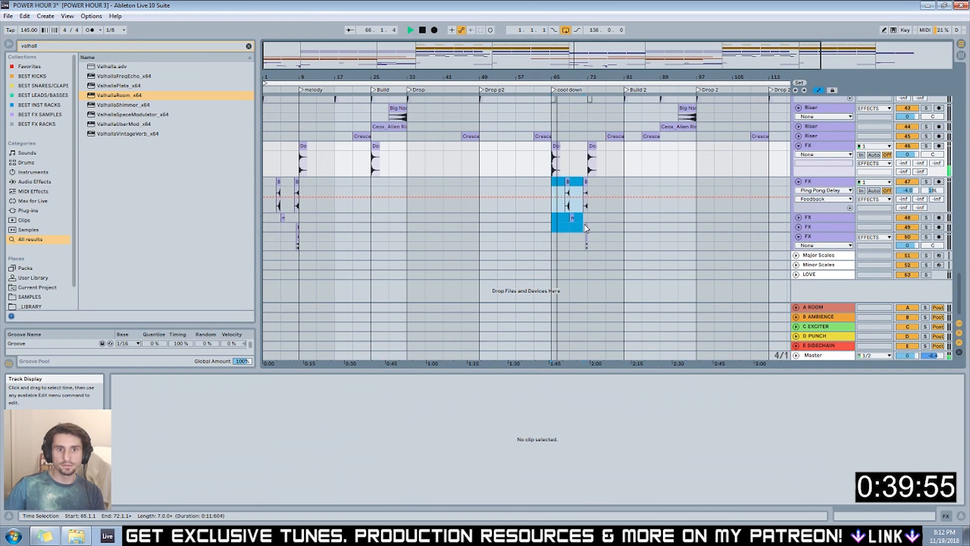
key(ctrl+d)
click(632, 186)
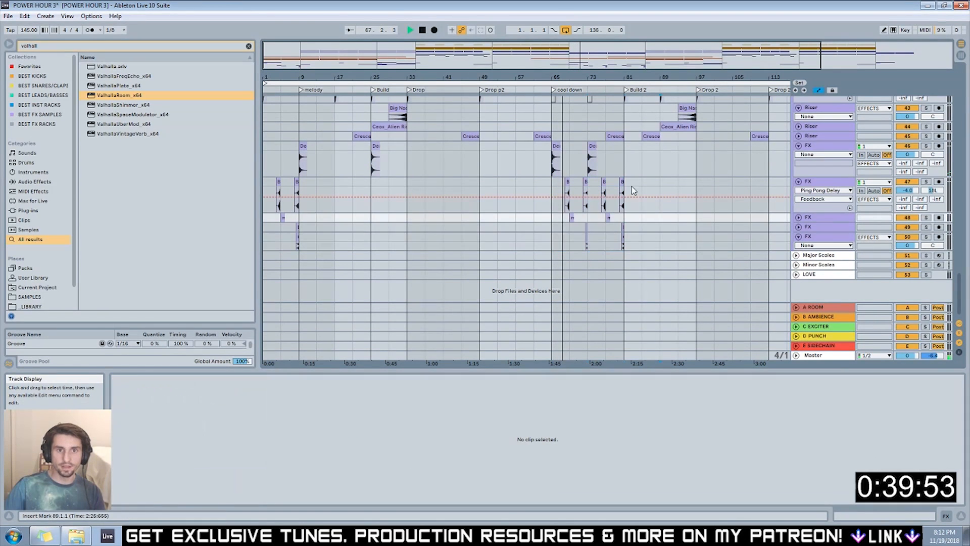
Copy the Dead Air clip from bar 73 to bar 81 at the start of Build 2.
click(592, 146)
key(ctrl+d)
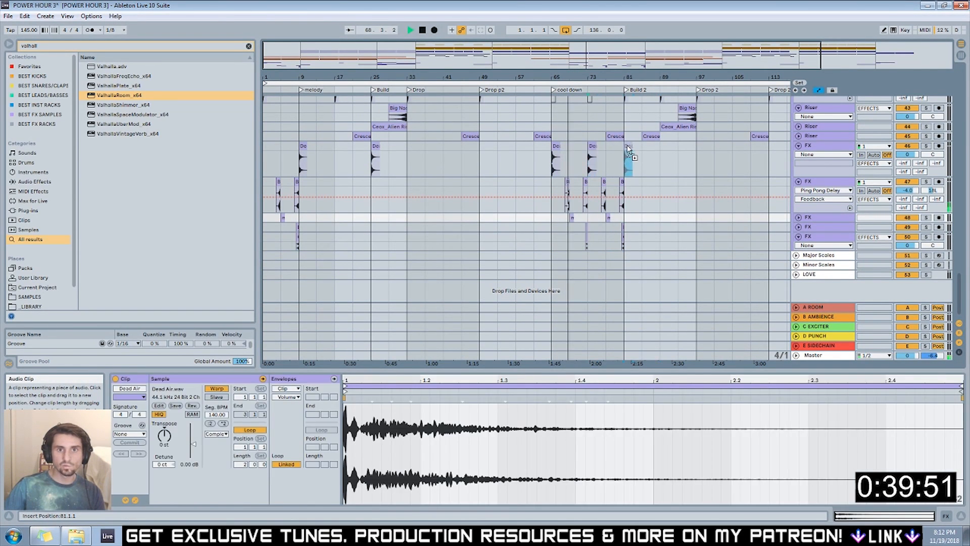
click(611, 148)
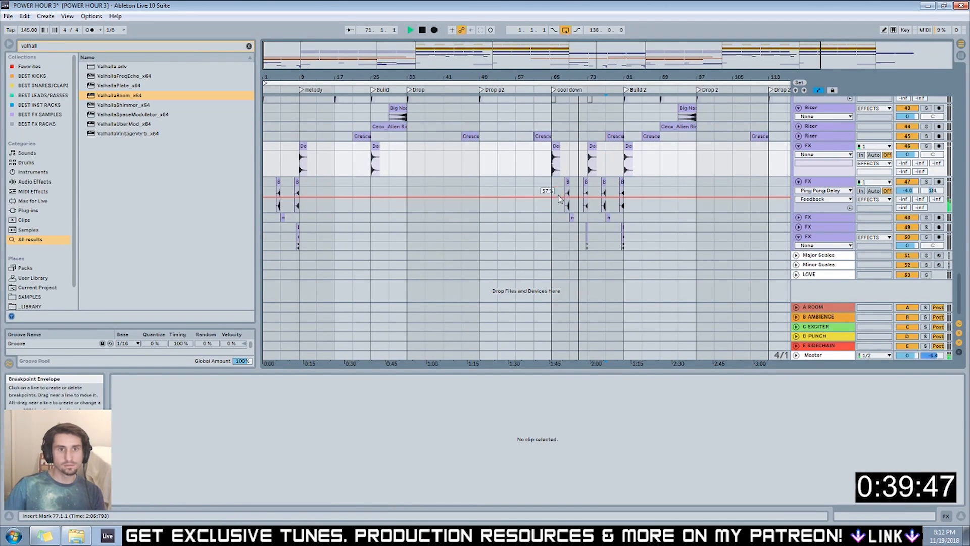
Clear the browser search and lower the volume of FX track 49 to -5.0 dB.
click(42, 44)
key(BackSpace)
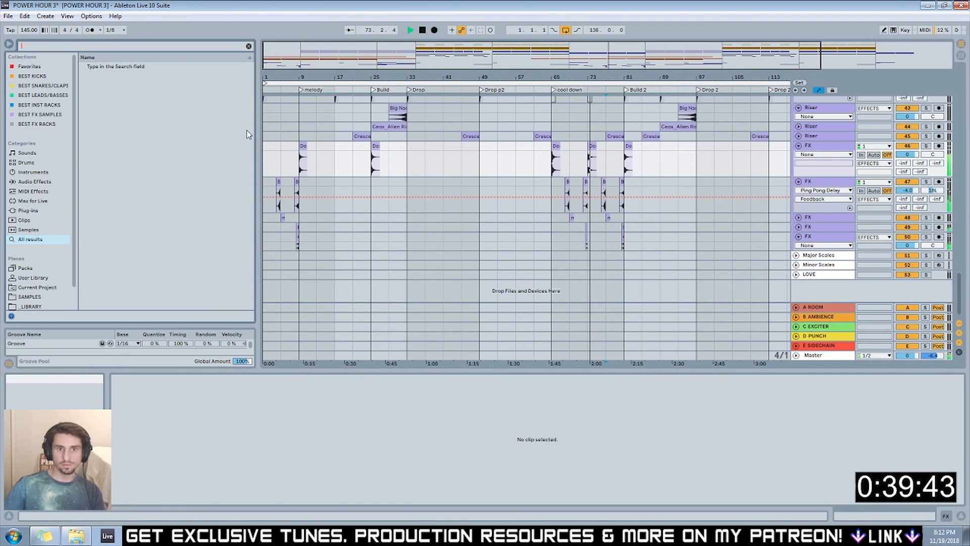
click(799, 227)
scroll(730, 191, down, 1)
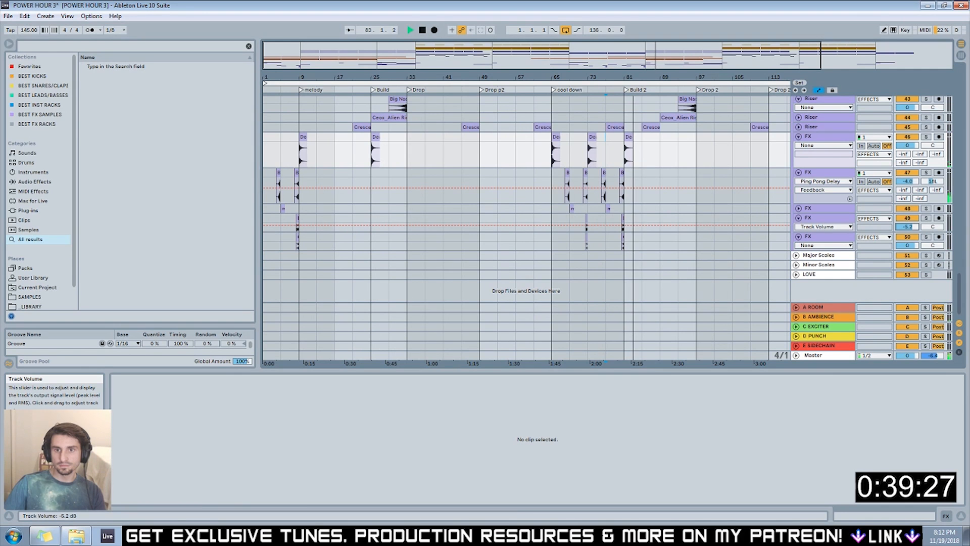
Copy the N+_FX06 clip on the Sweep track to bar 81 and bar 89.
scroll(714, 201, up, 3)
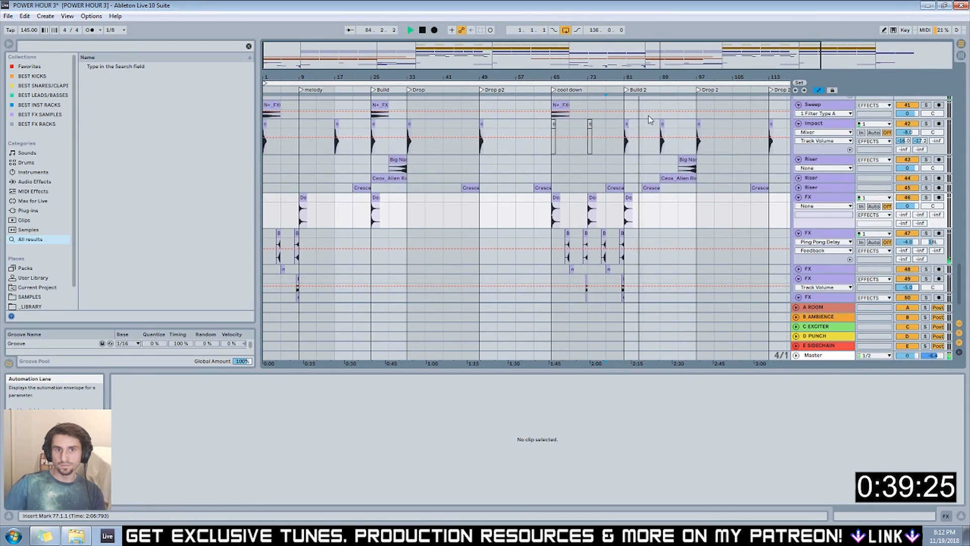
scroll(625, 123, up, 3)
click(633, 166)
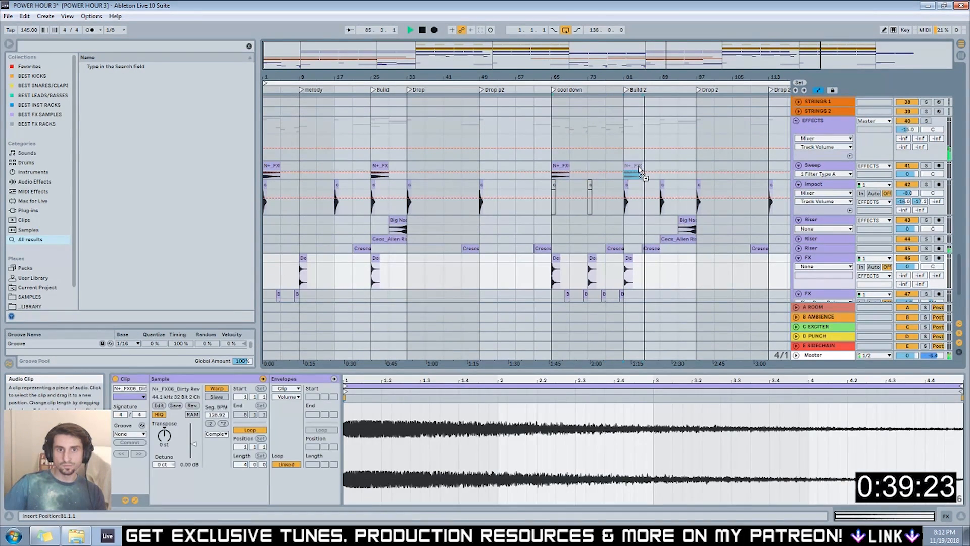
key(ctrl+d)
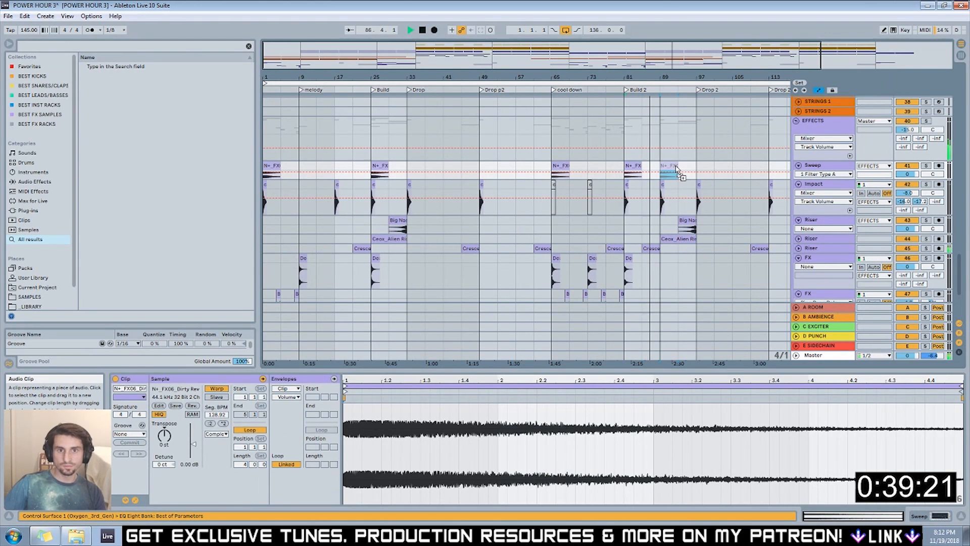
Duplicate the BULLETIMPACT clips in bars 73 to 81 twice through Build 2 and delete the last one before Drop 2.
scroll(653, 204, down, 5)
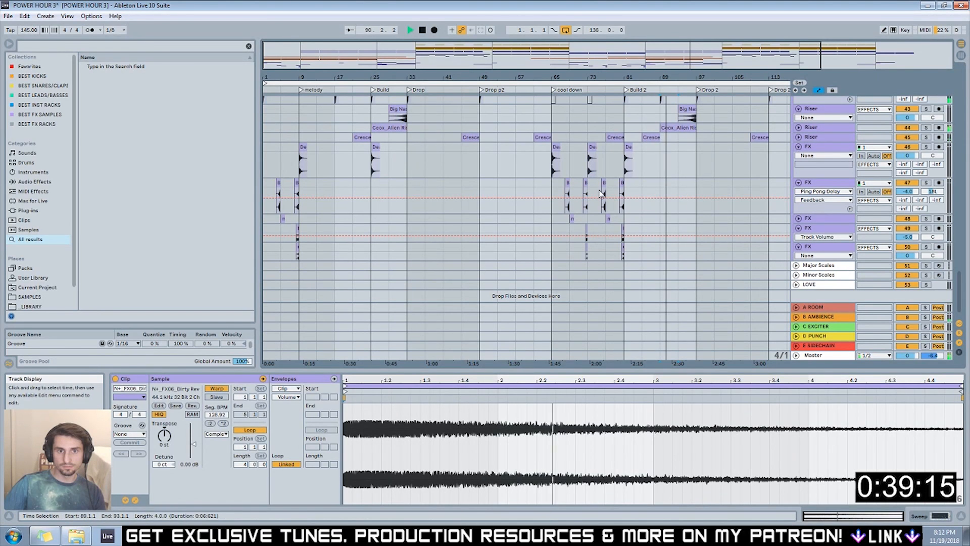
drag(588, 199, 623, 193)
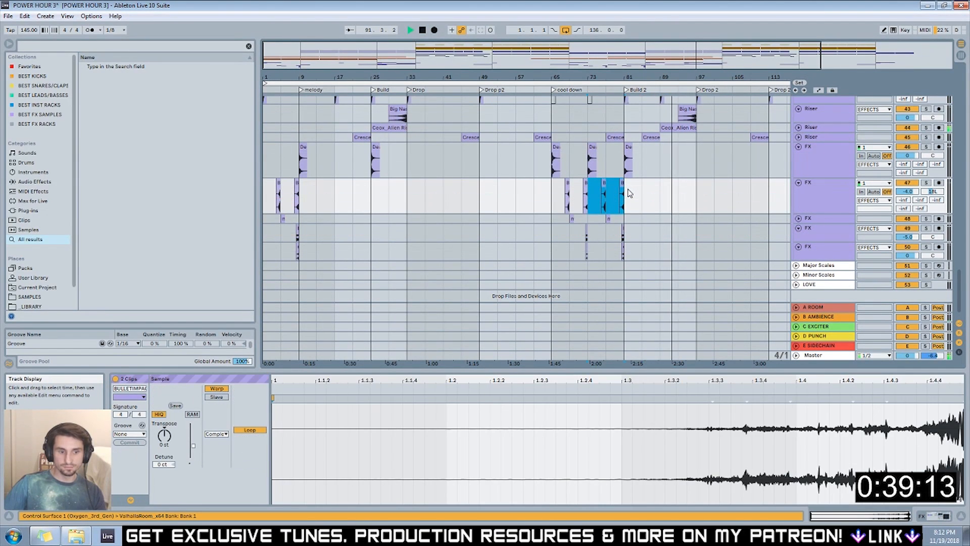
key(ctrl+d)
key(ctrl+d)
click(700, 191)
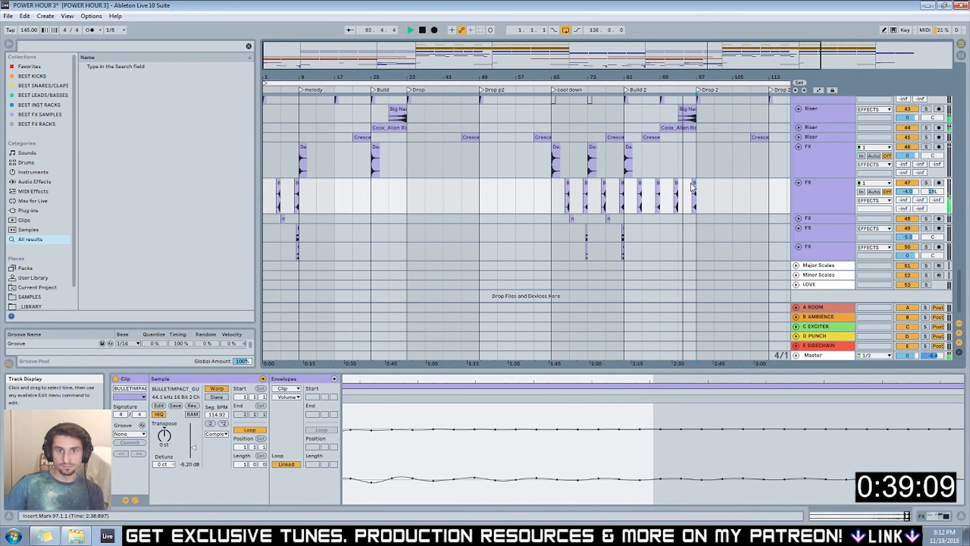
click(693, 187)
key(Delete)
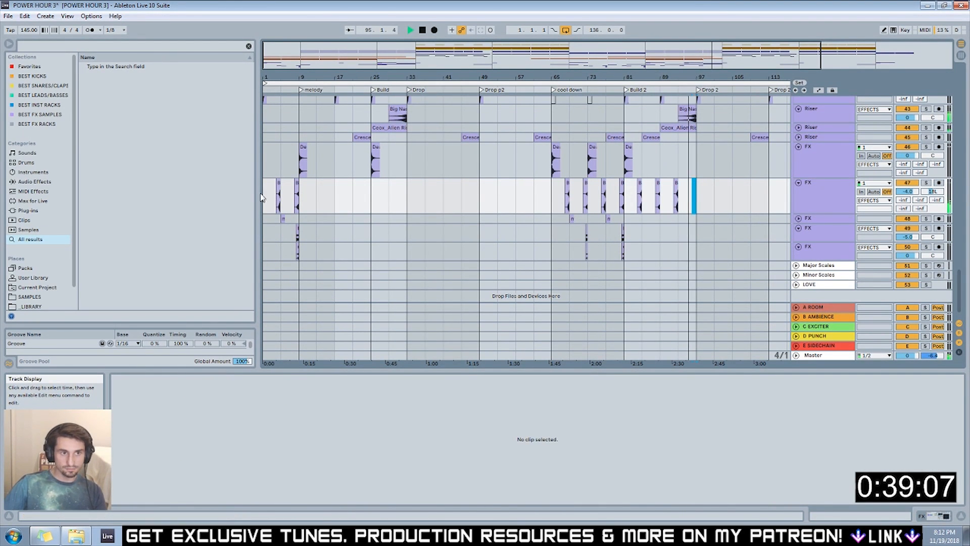
Repeat the BULLETIMPACT clips from bars 1 to 9 up to bar 33 and remove the last one before the Drop.
drag(265, 194, 300, 195)
key(ctrl+d)
key(ctrl+d)
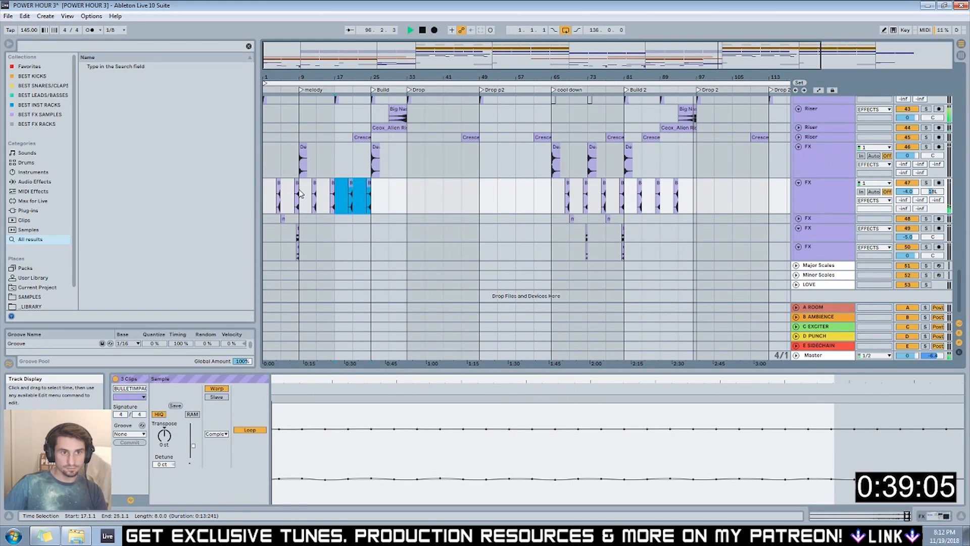
key(ctrl+d)
key(Left)
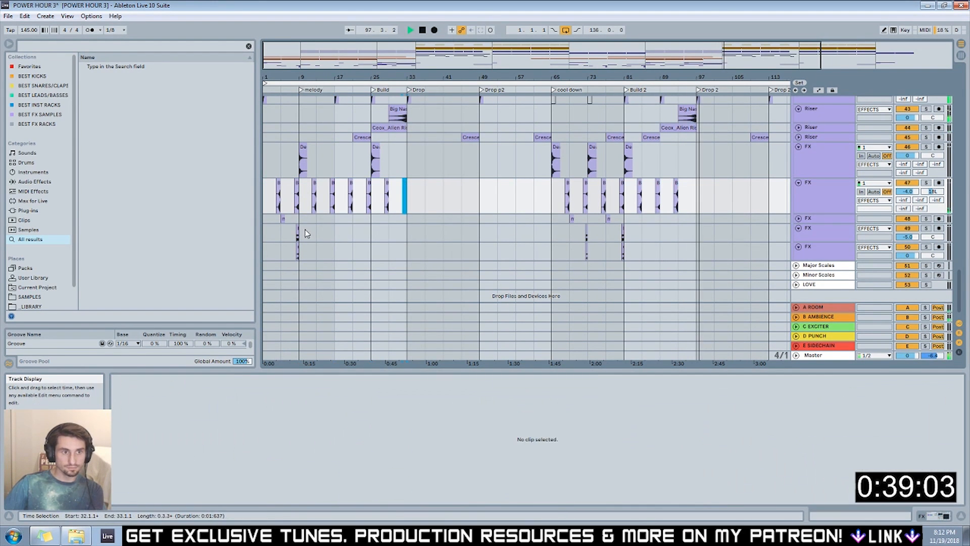
Duplicate the clips in bars 5 to 9 on FX tracks 48 to 50 four times, up to the Build at bar 25.
drag(405, 77, 412, 104)
scroll(307, 216, down, 1)
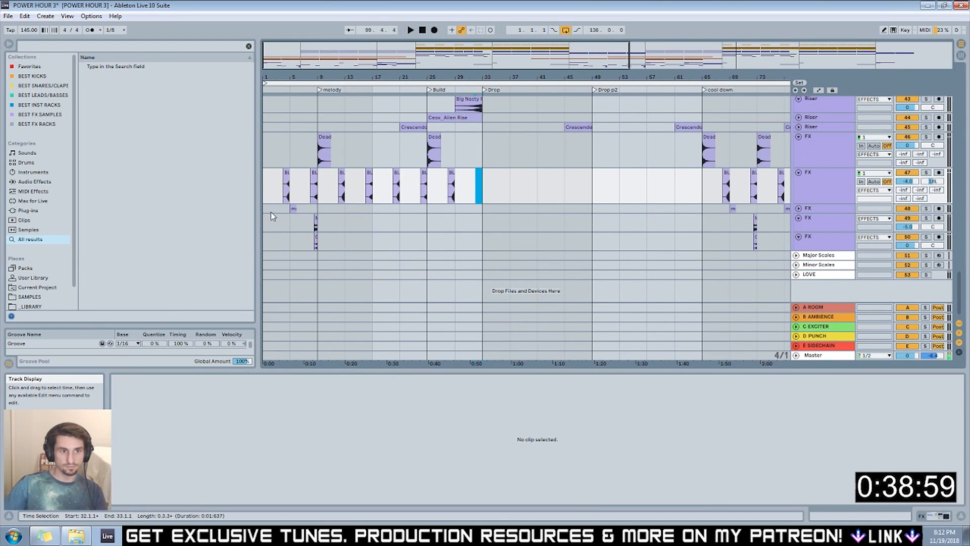
drag(291, 205, 317, 247)
key(ctrl+d)
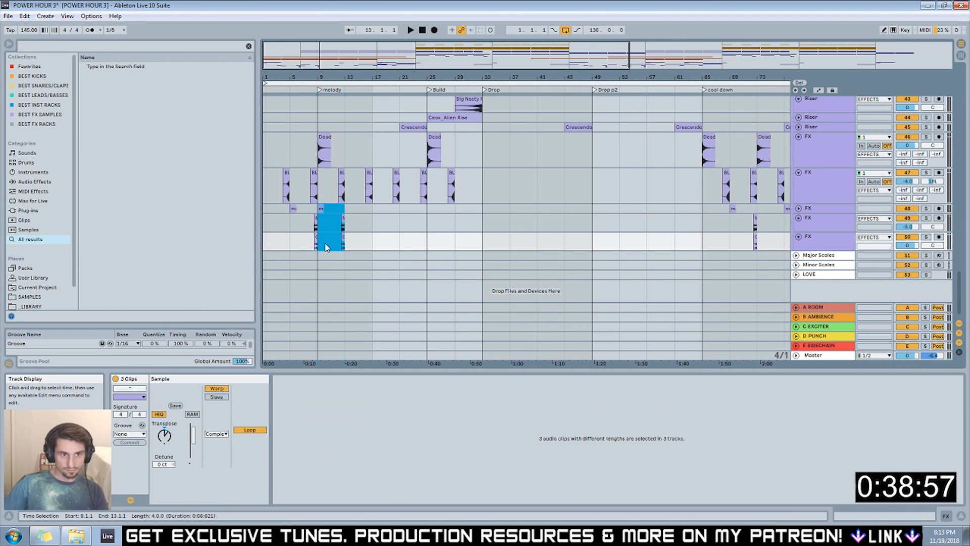
key(ctrl+d)
key(ctrl+d)
key(ctrl+d)
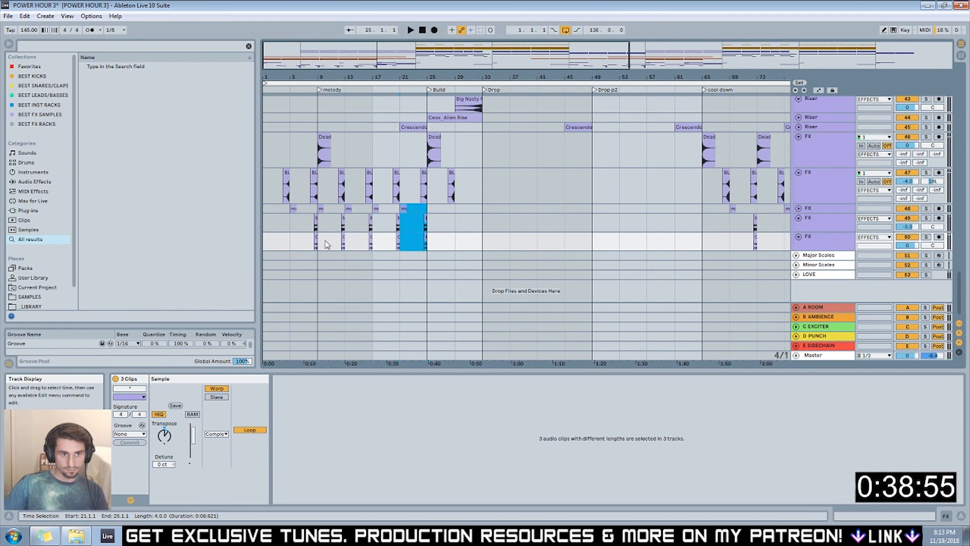
Play from the melody marker and delete the clips just before bars 13 and 21 on FX tracks 49 and 50.
click(324, 97)
key(space)
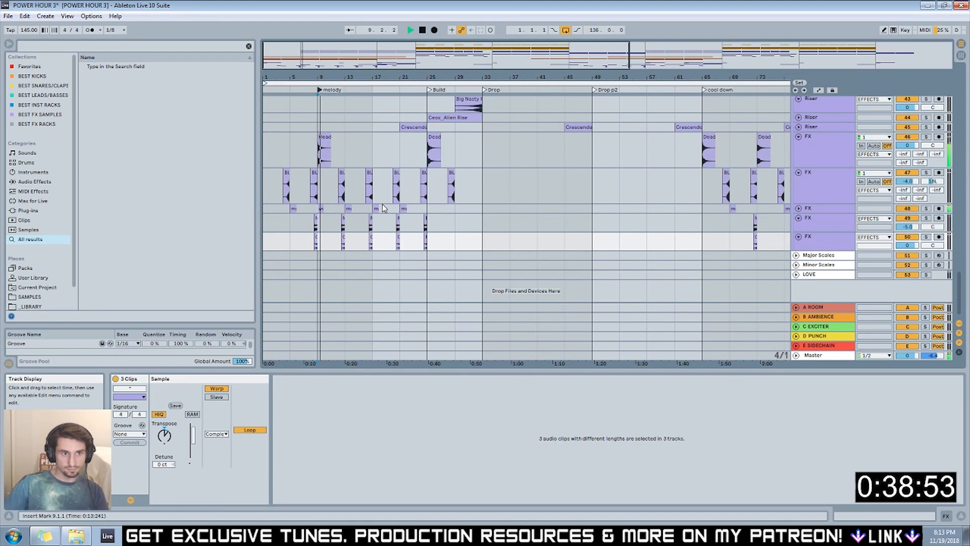
click(347, 227)
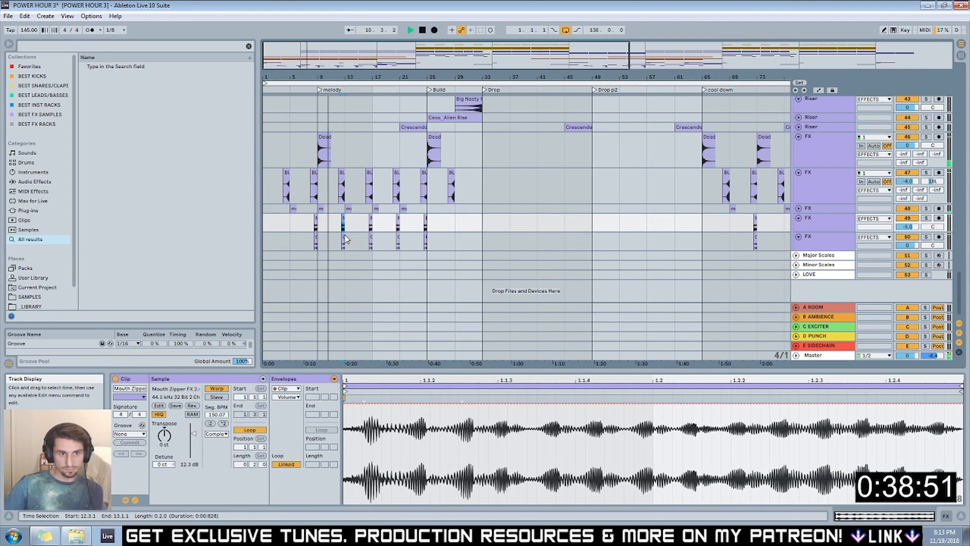
click(342, 238)
key(Down)
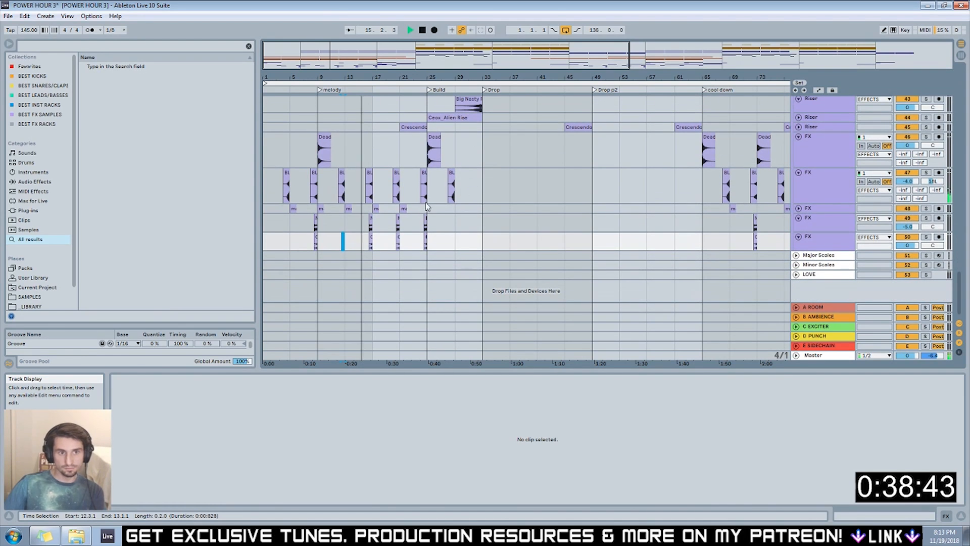
click(397, 219)
key(Delete)
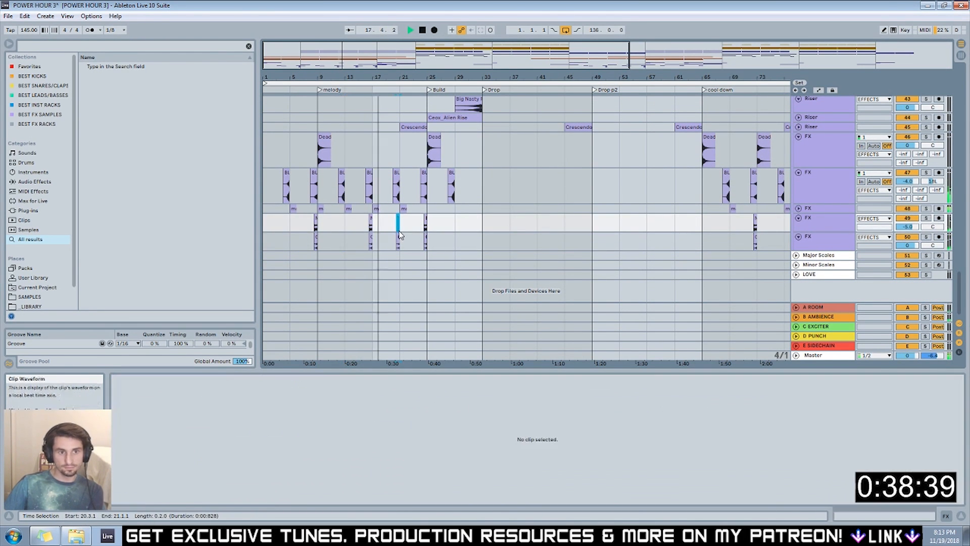
click(399, 237)
key(Delete)
Copy the BULLETIMPACT clip that ends at bar 21 on FX track 47 to bar 48, just before Drop p2.
click(398, 198)
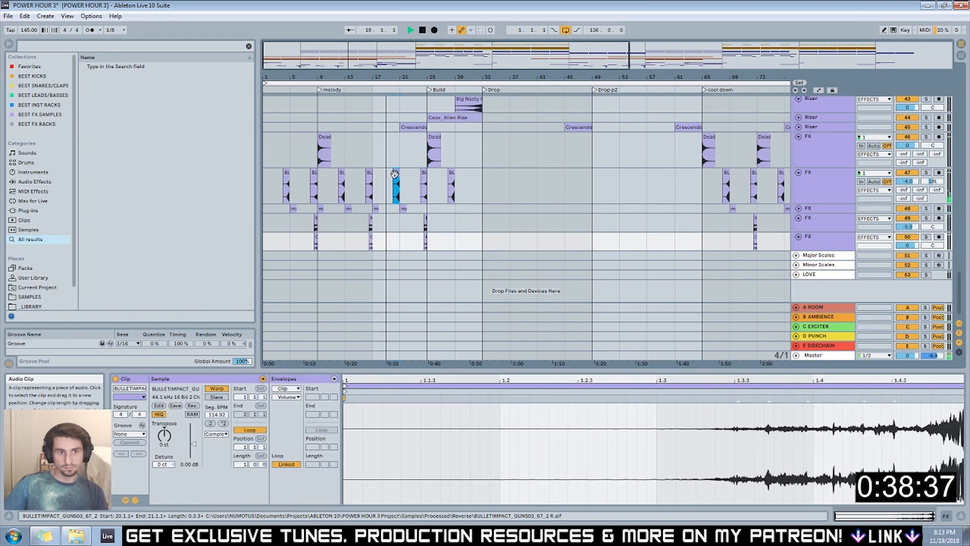
drag(398, 181, 591, 180)
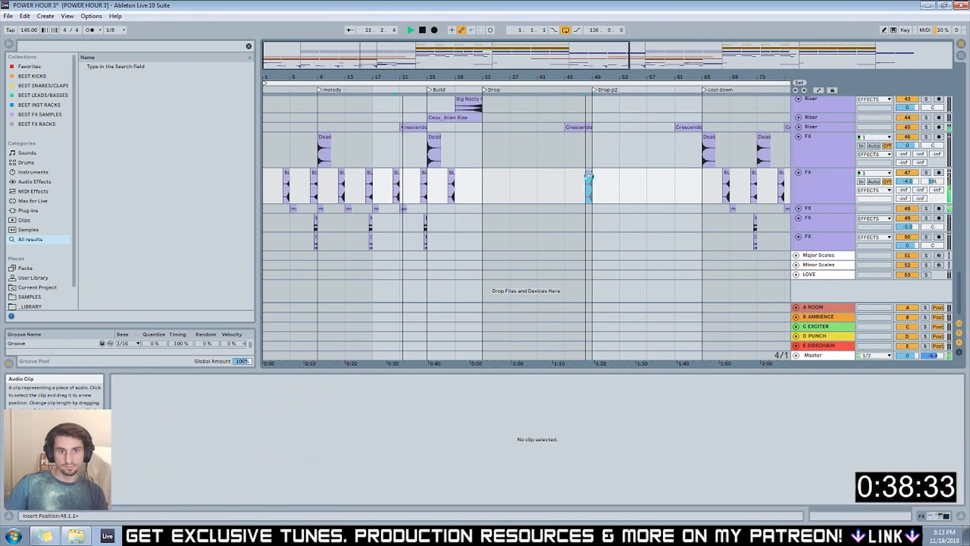
scroll(531, 177, up, 3)
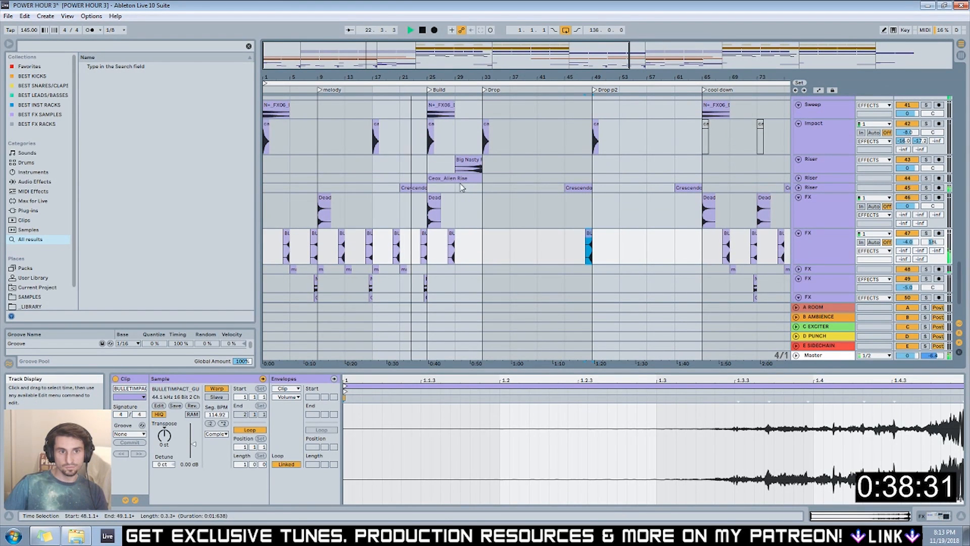
Unfold Riser tracks 44 and 45 and play the transition into Drop p2.
click(798, 187)
click(798, 179)
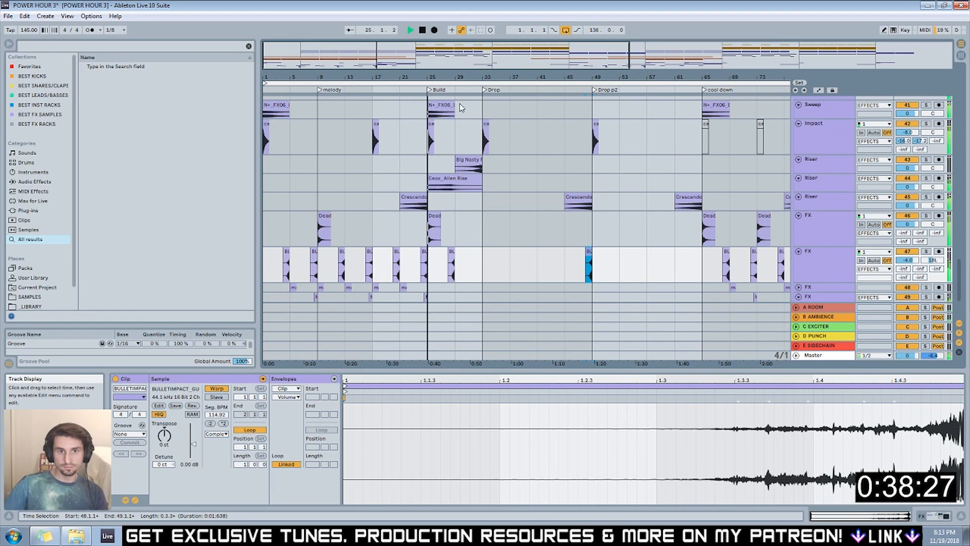
click(571, 90)
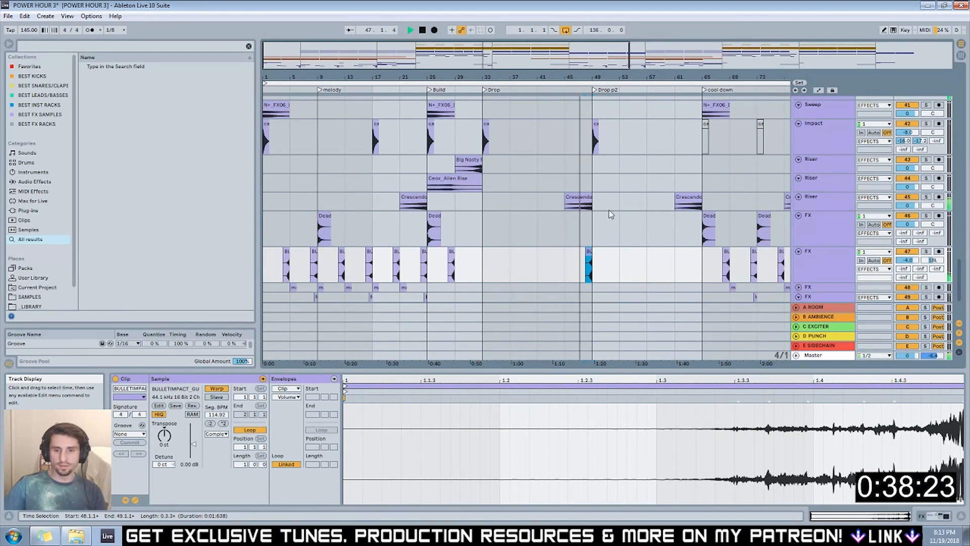
scroll(609, 215, up, 6)
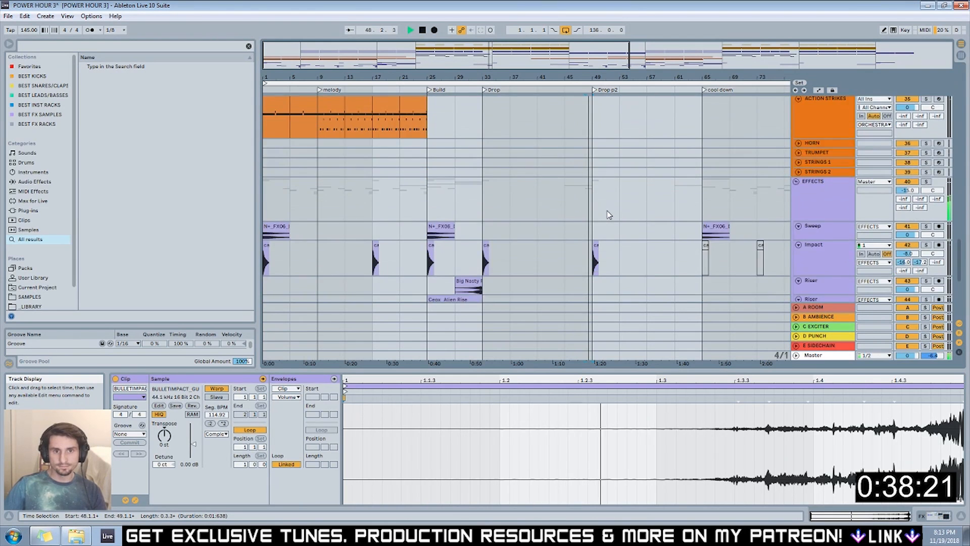
scroll(609, 214, down, 4)
key(space)
Switch the Crescendo clip at bar 45 on Riser track 45 to Texture warp mode with a grain size of 99.88.
click(582, 242)
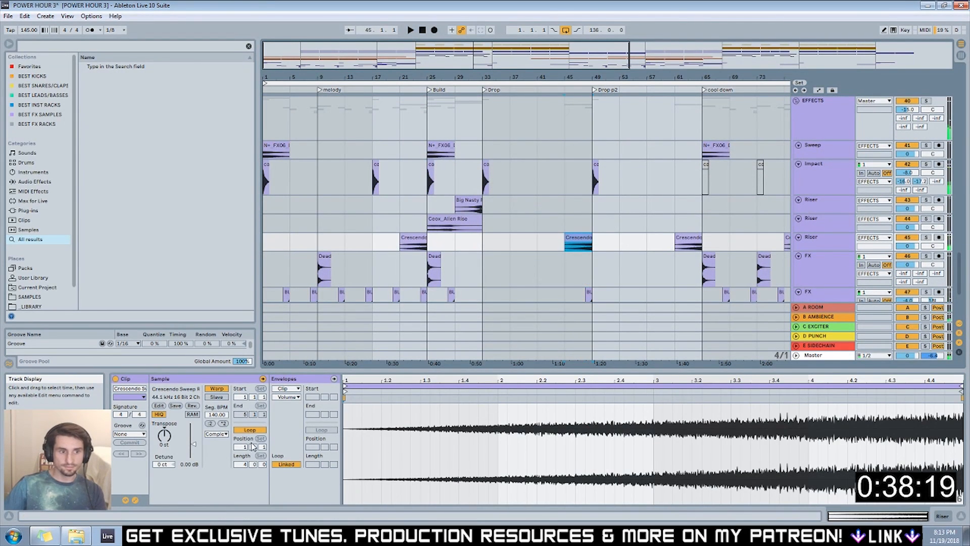
click(224, 435)
click(225, 457)
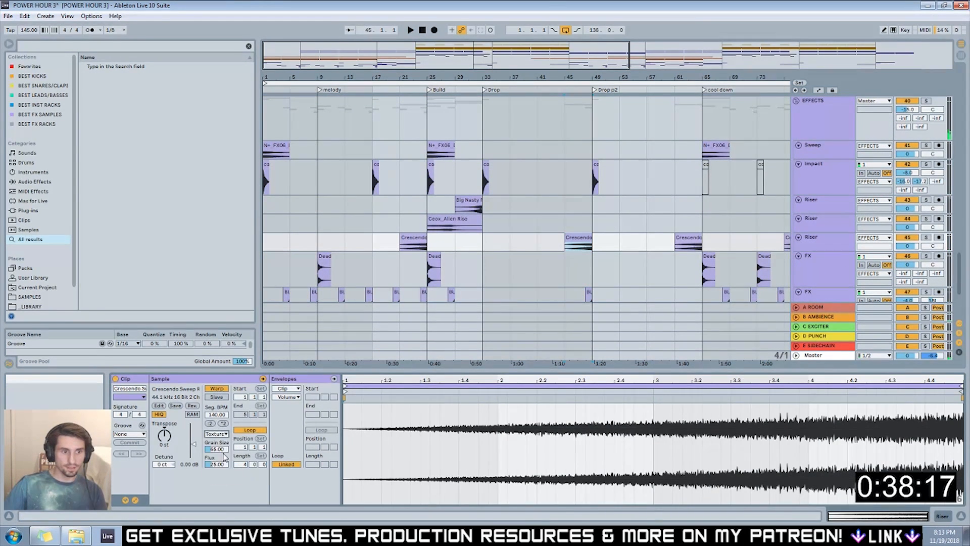
Draw a curved transposition envelope on the Crescendo clip, rising from 0 st near beat 3.3 to +12 st at its end, during playback.
click(280, 397)
click(299, 416)
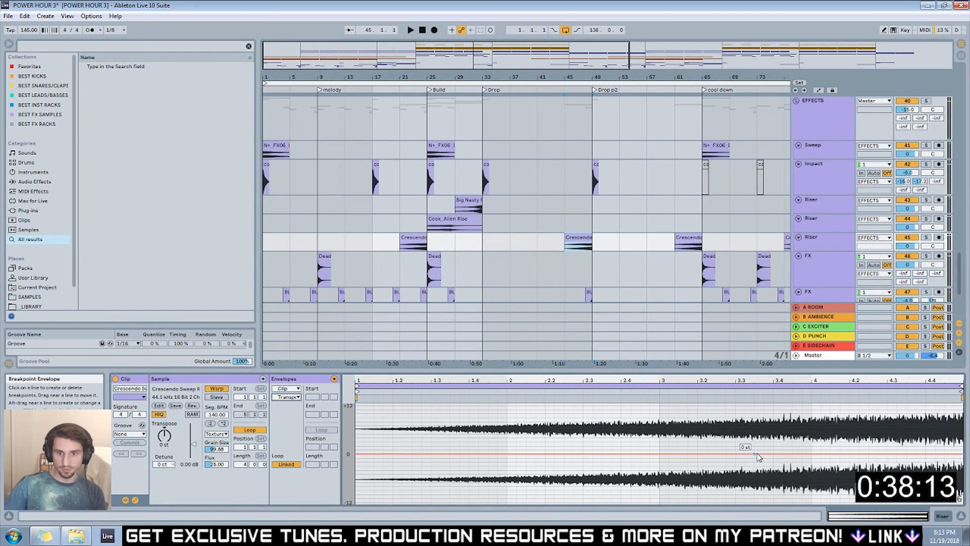
key(space)
drag(878, 453, 963, 406)
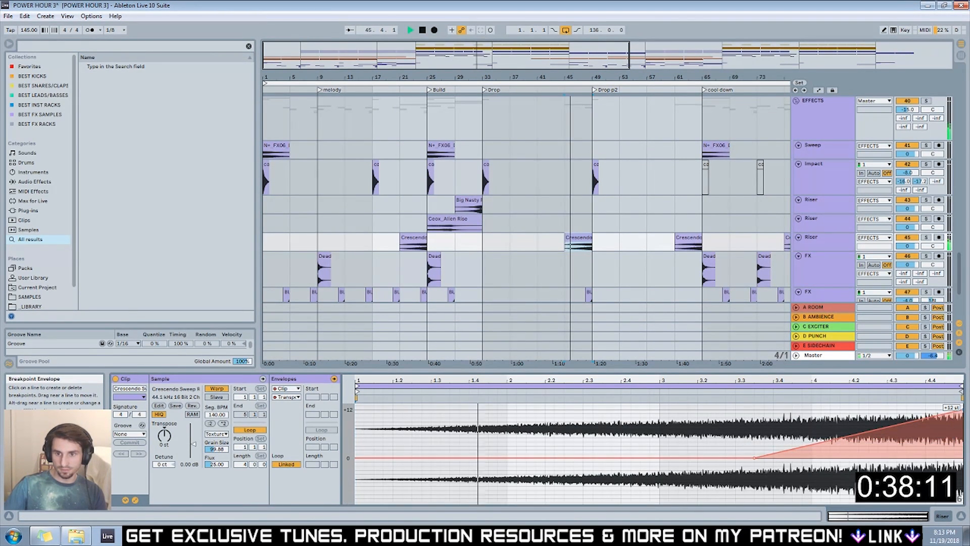
drag(833, 440, 839, 455)
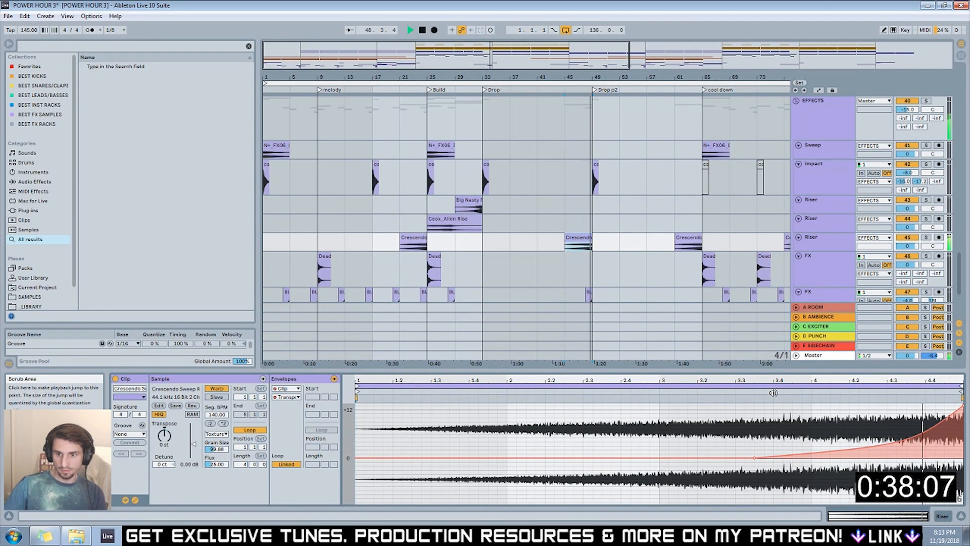
key(space)
Play from bar 45 into Drop p2 and look through the bass, synth and drum tracks around it.
click(577, 201)
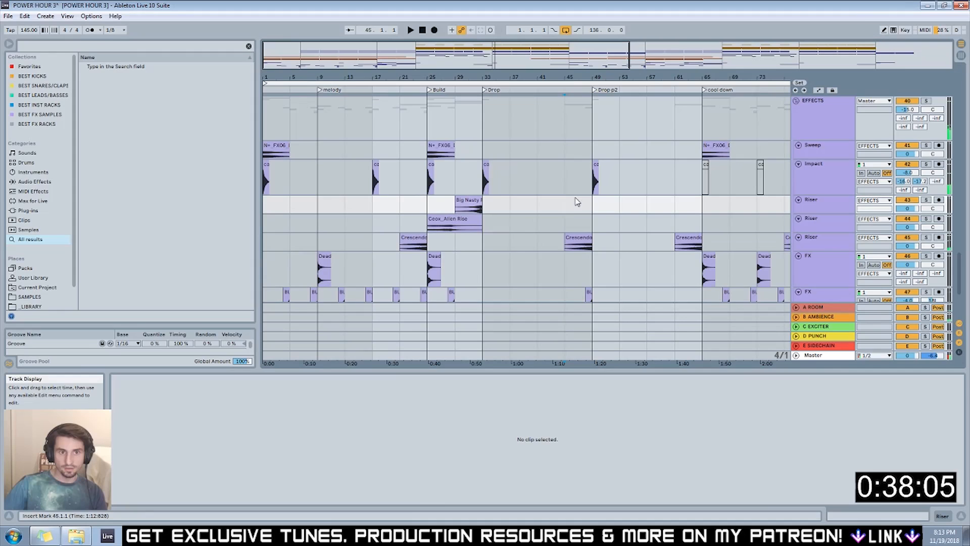
scroll(462, 220, up, 10)
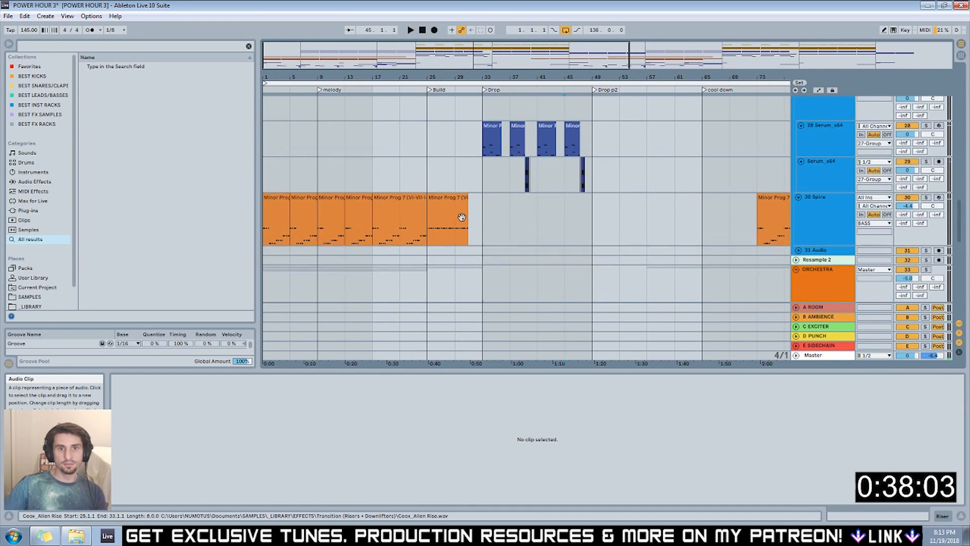
scroll(461, 217, up, 10)
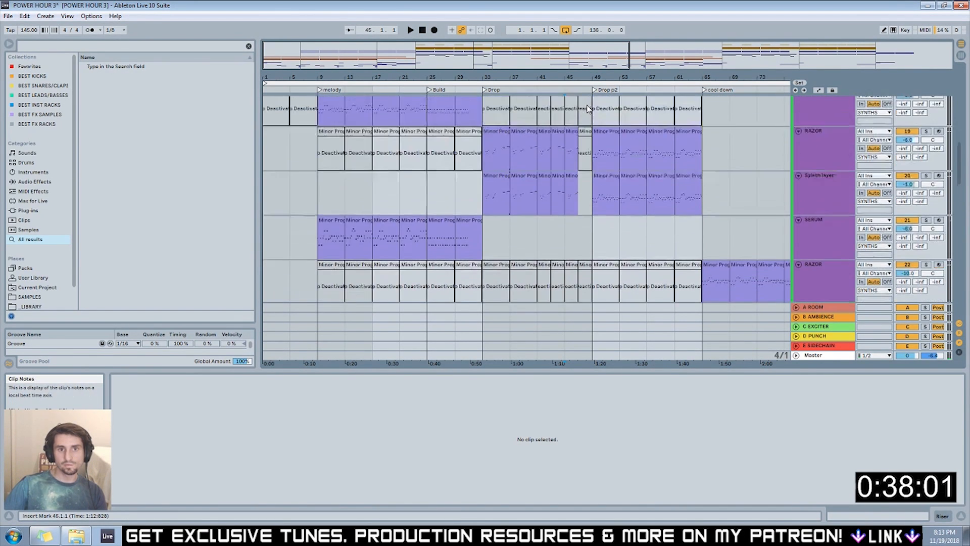
scroll(587, 103, up, 6)
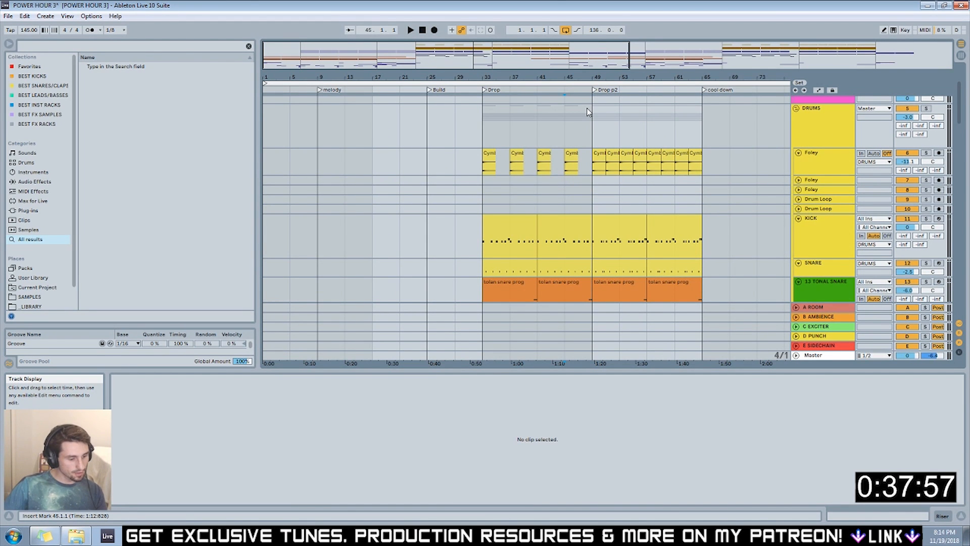
scroll(613, 190, up, 6)
scroll(601, 169, down, 5)
click(578, 96)
scroll(600, 212, down, 10)
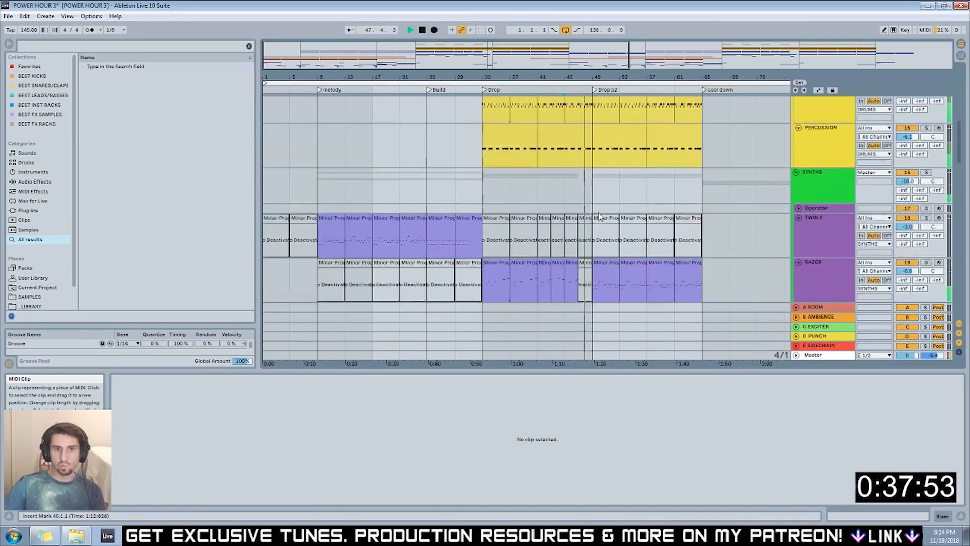
click(596, 211)
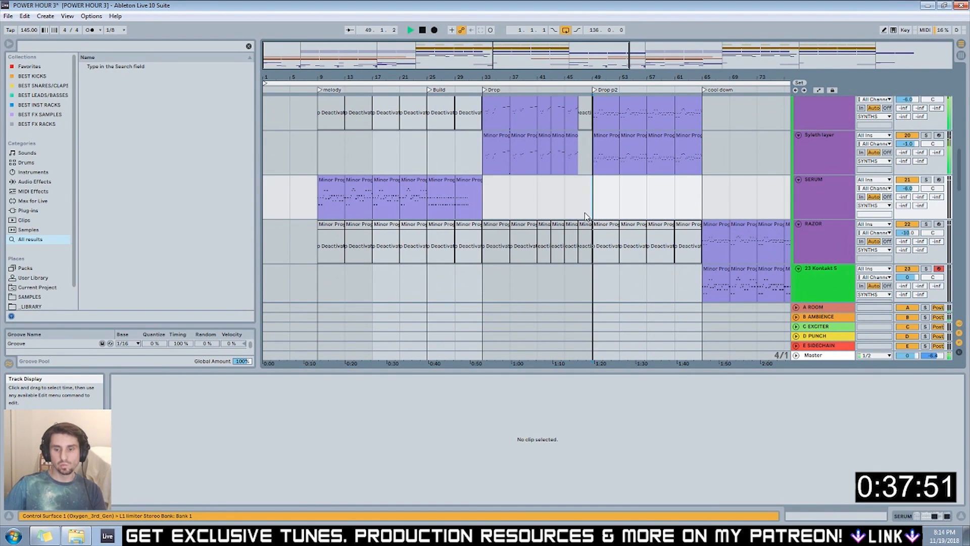
Solo the RAZOR track 19 and the layer track 20 that play at the start of Drop p2.
key(plus)
key(plus)
key(plus)
scroll(624, 177, up, 6)
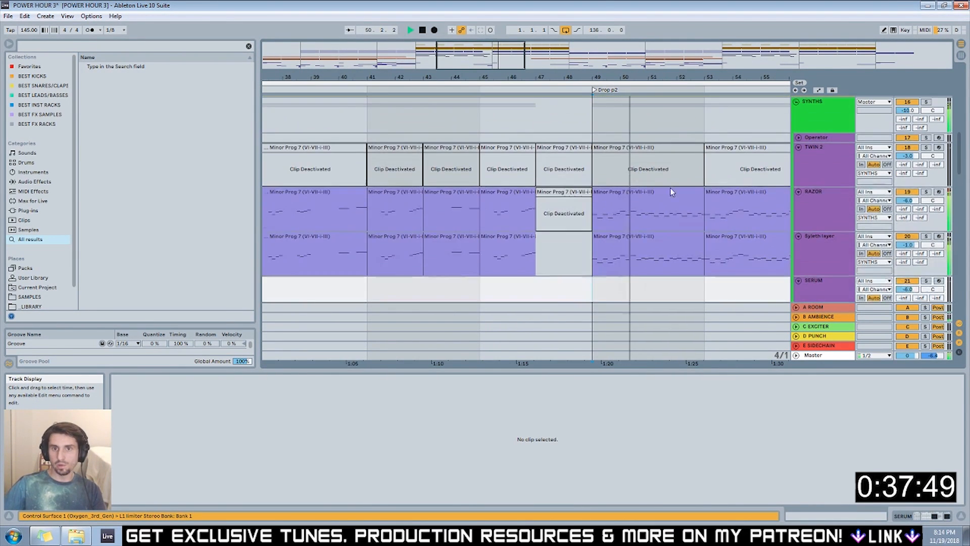
scroll(769, 216, down, 3)
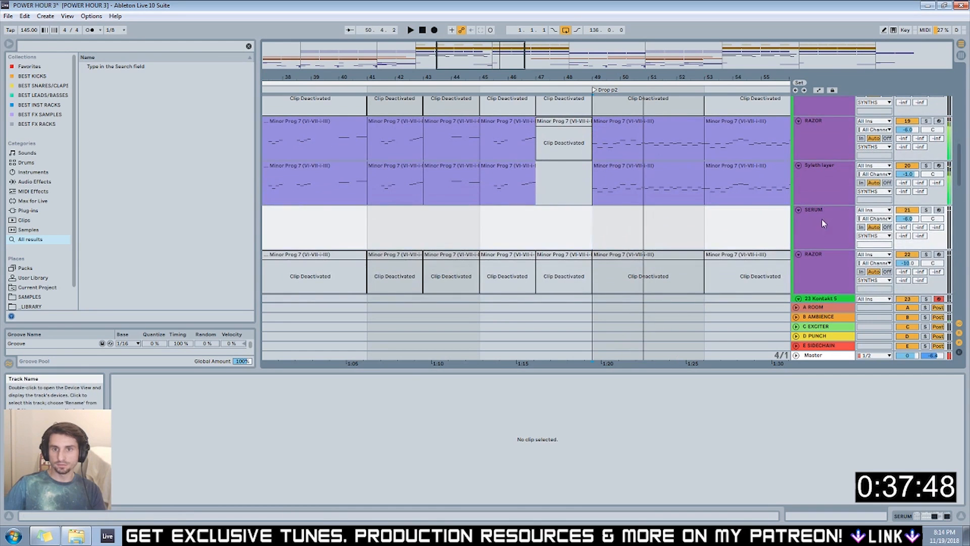
click(926, 122)
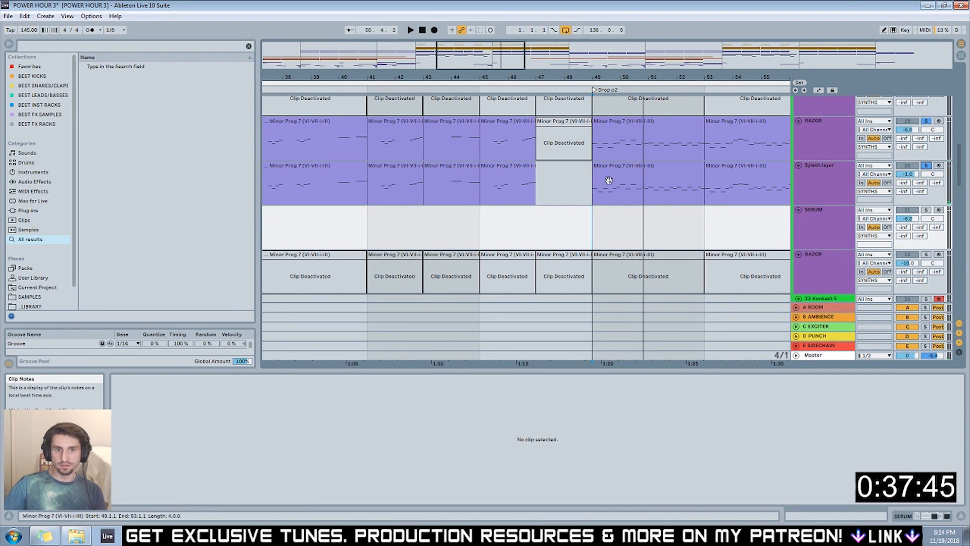
Unfold the Resample 1 track and arm it for recording.
scroll(650, 152, down, 3)
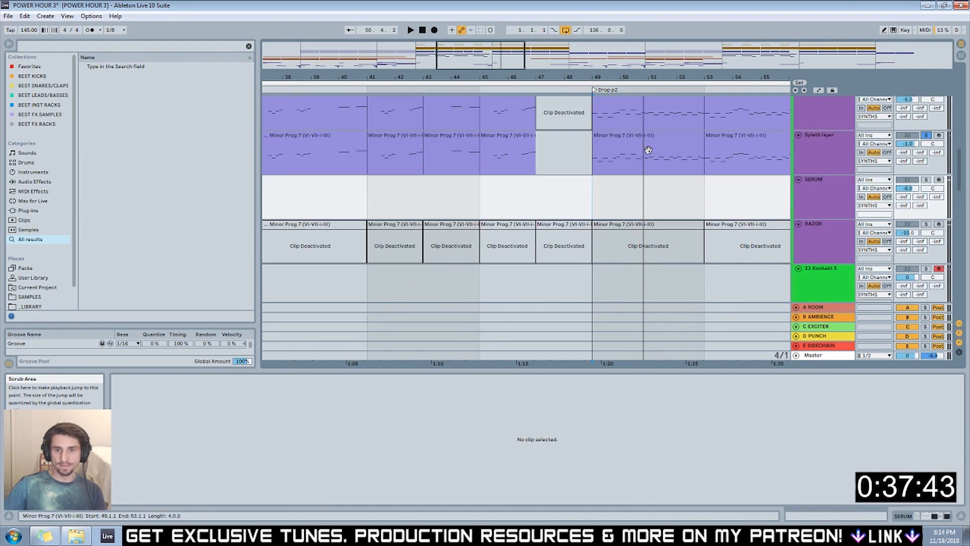
click(797, 212)
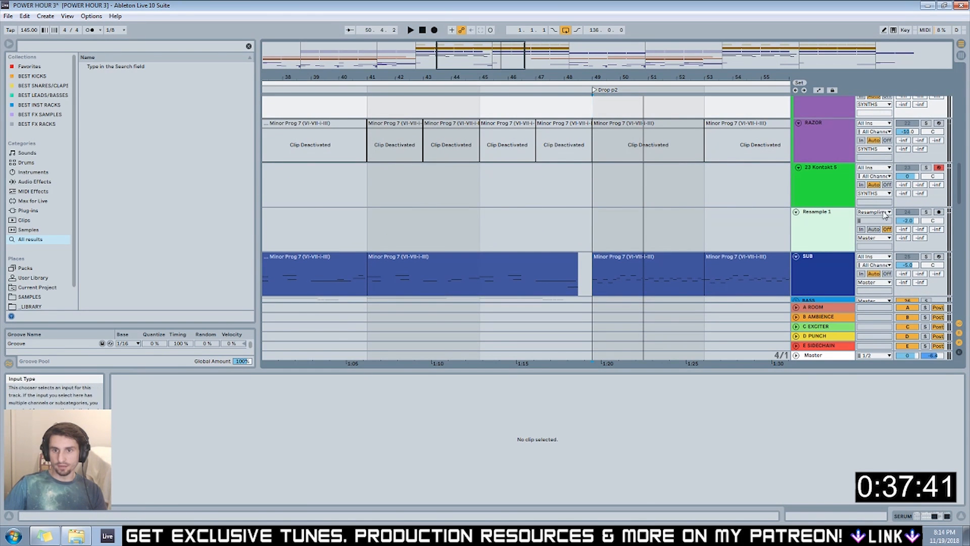
click(938, 213)
Record the soloed synths onto Resample 1 from bar 47 to just past the start of Drop p2.
scroll(600, 196, up, 5)
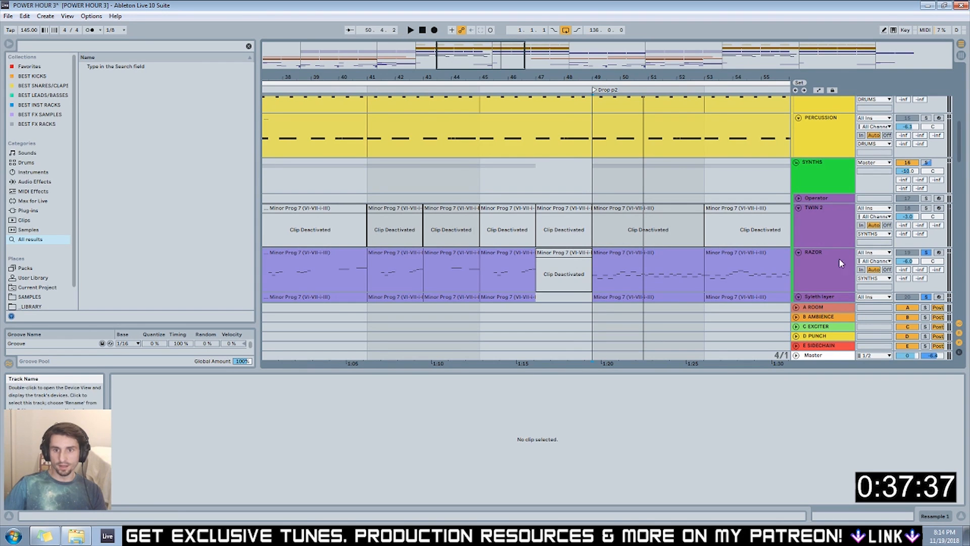
scroll(841, 263, down, 2)
click(579, 89)
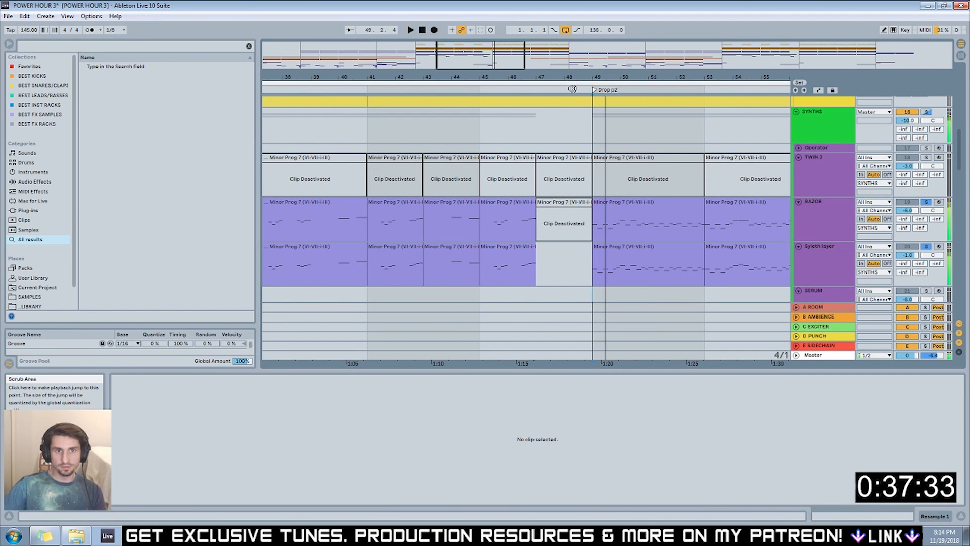
click(550, 91)
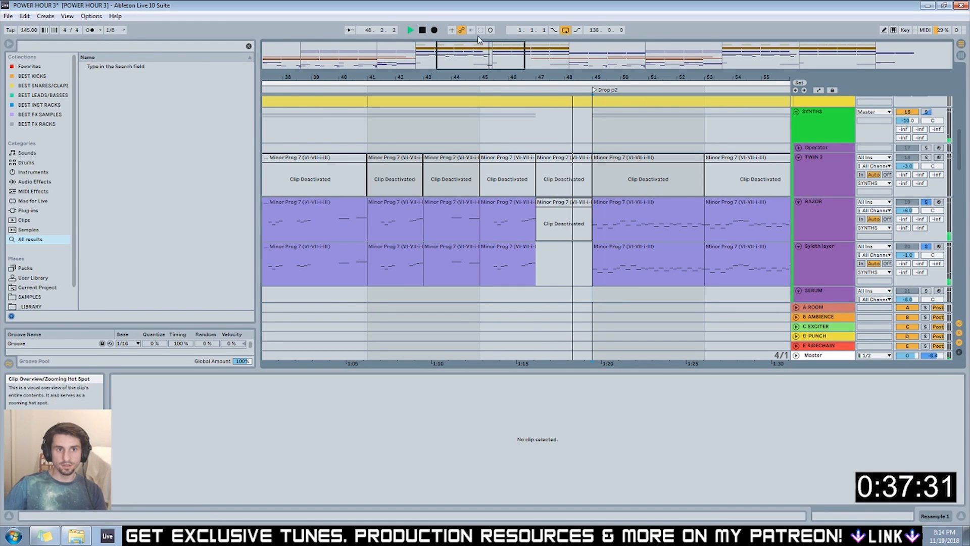
click(540, 91)
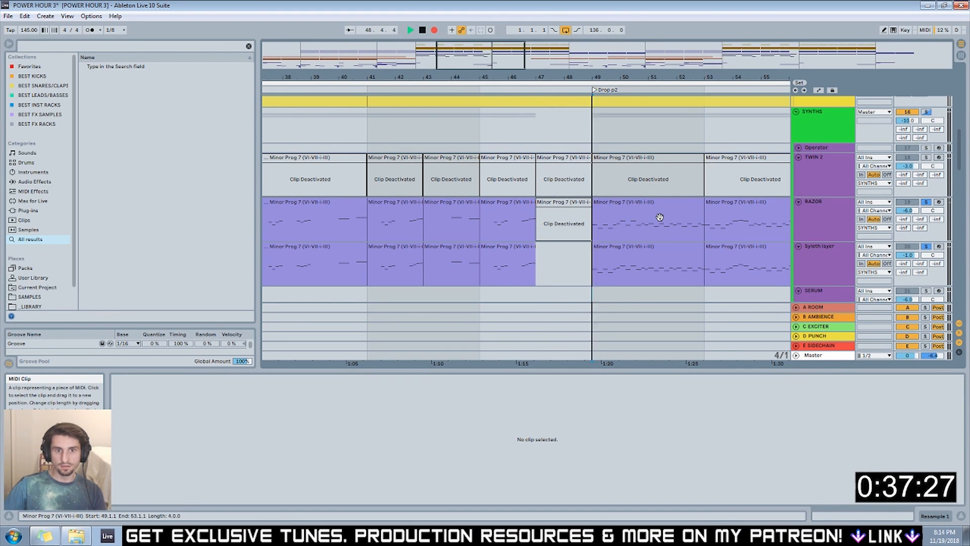
key(space)
Split off the first eighth note of sound at bar 49 in the Resample 1 recording and delete the rest on both sides.
scroll(617, 172, down, 6)
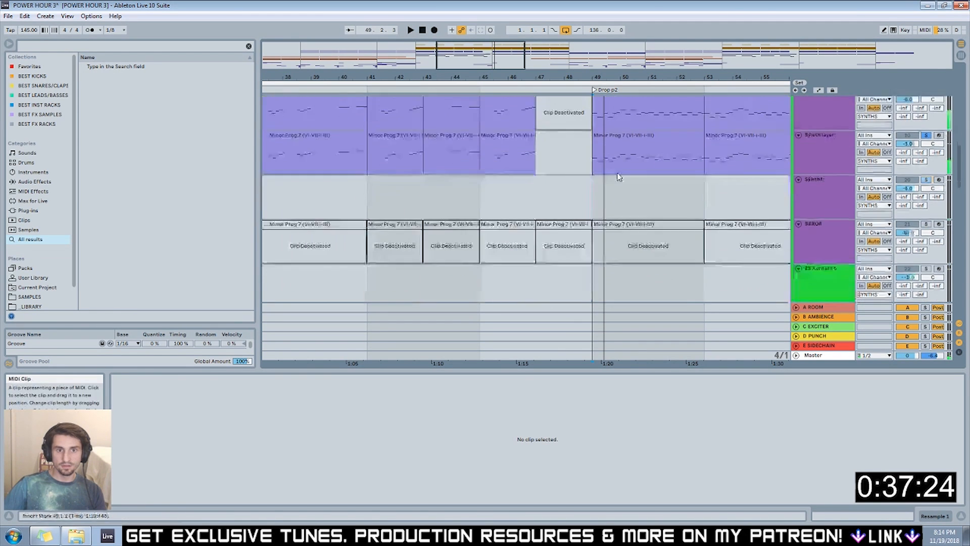
click(562, 201)
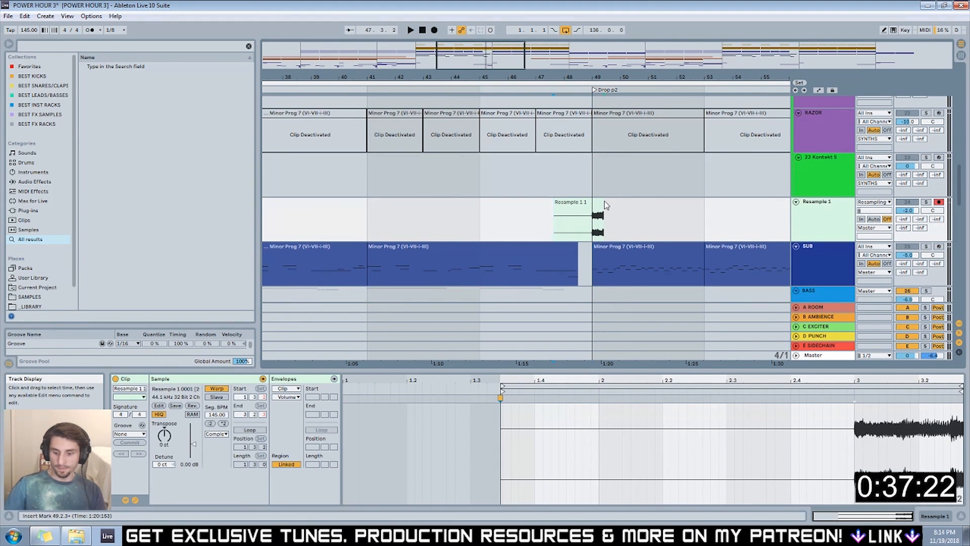
key(plus)
key(plus)
key(plus)
scroll(468, 99, right, 5)
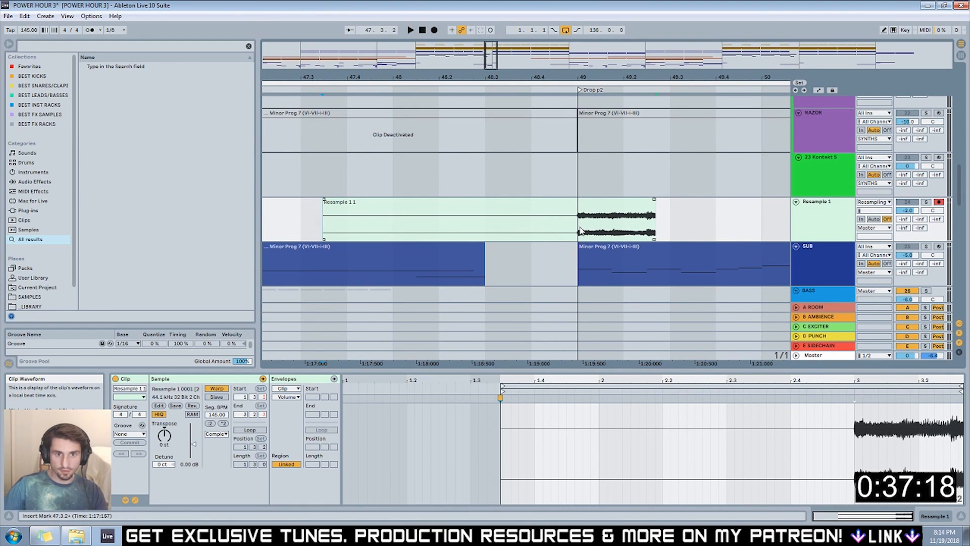
drag(583, 226, 601, 225)
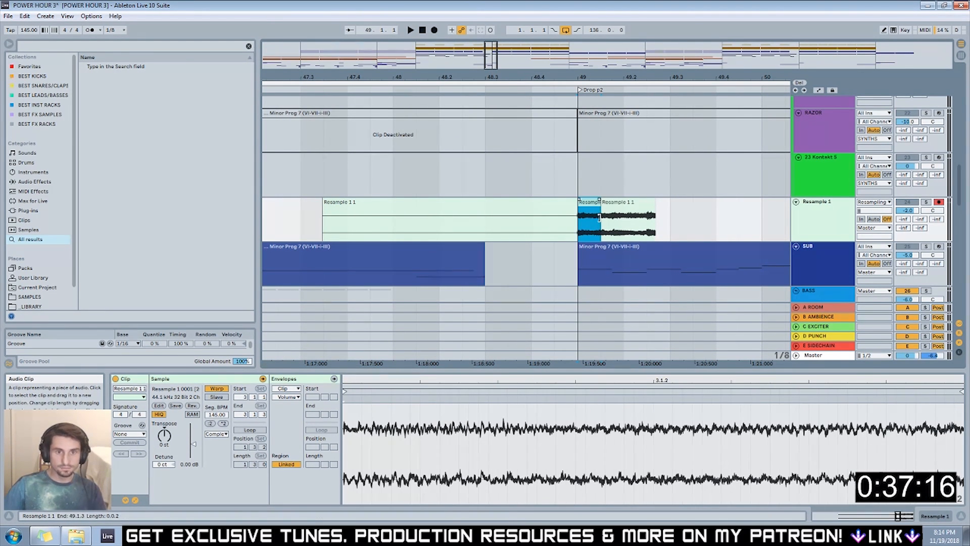
click(613, 205)
key(Delete)
click(537, 206)
key(Delete)
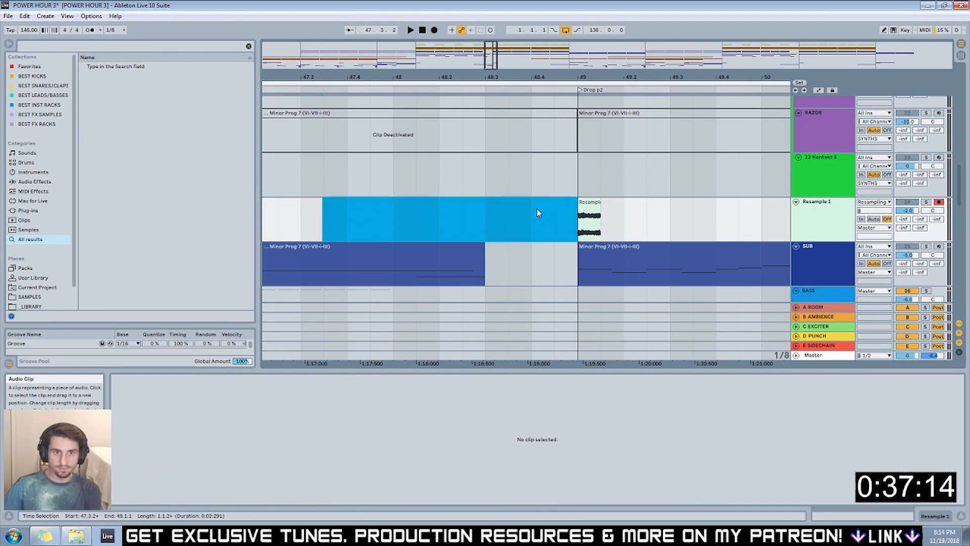
Solo the Resample 1 track, play its short recording from Drop p2 and select the clip.
click(582, 94)
click(927, 202)
key(space)
key(space)
click(589, 218)
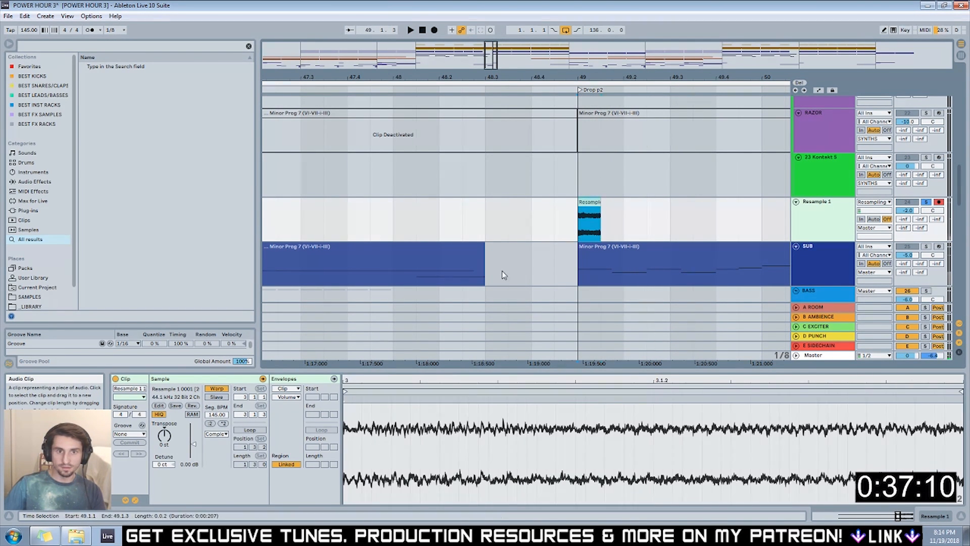
Lengthen the Resample 1 clip to slightly more than an eighth note with a fade-out over its end.
drag(600, 201, 593, 201)
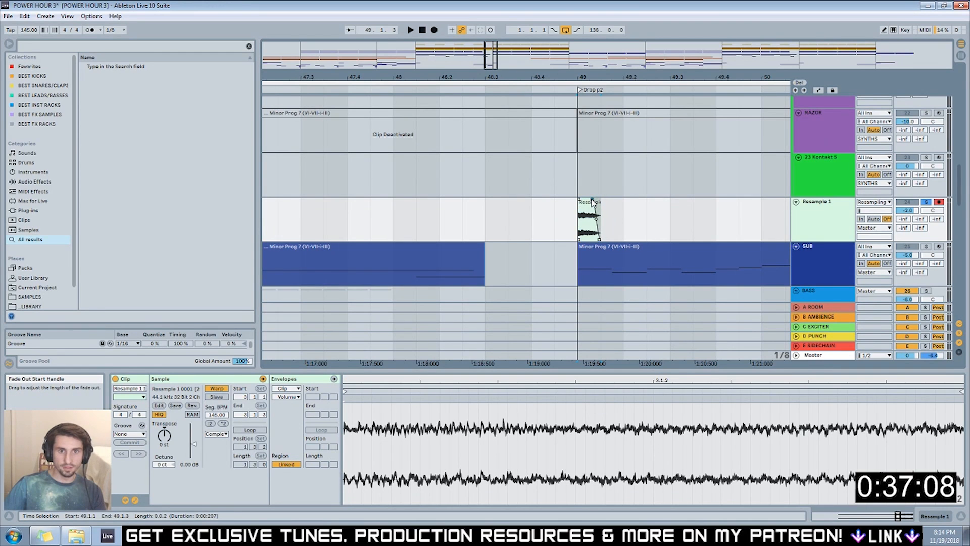
key(space)
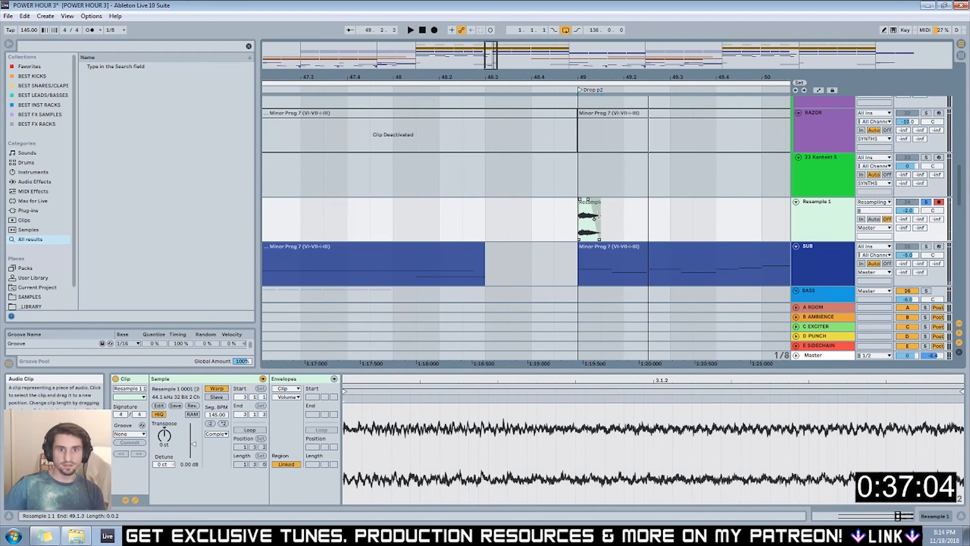
key(ctrl+z)
click(574, 95)
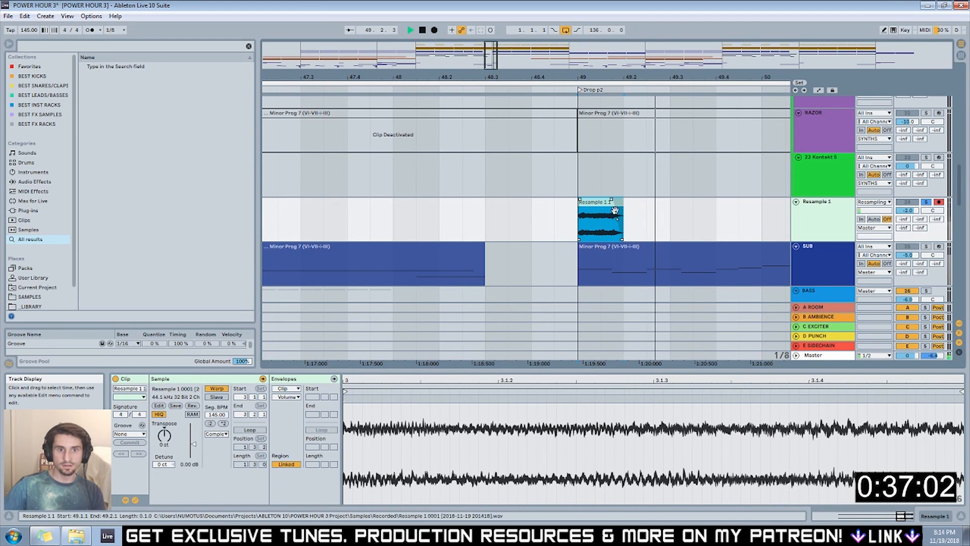
key(space)
drag(623, 212, 609, 212)
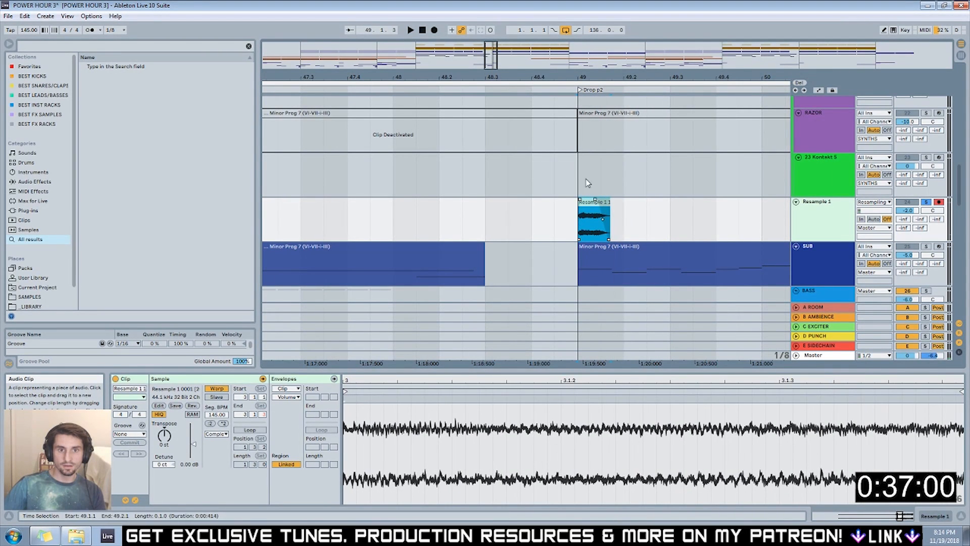
key(Right)
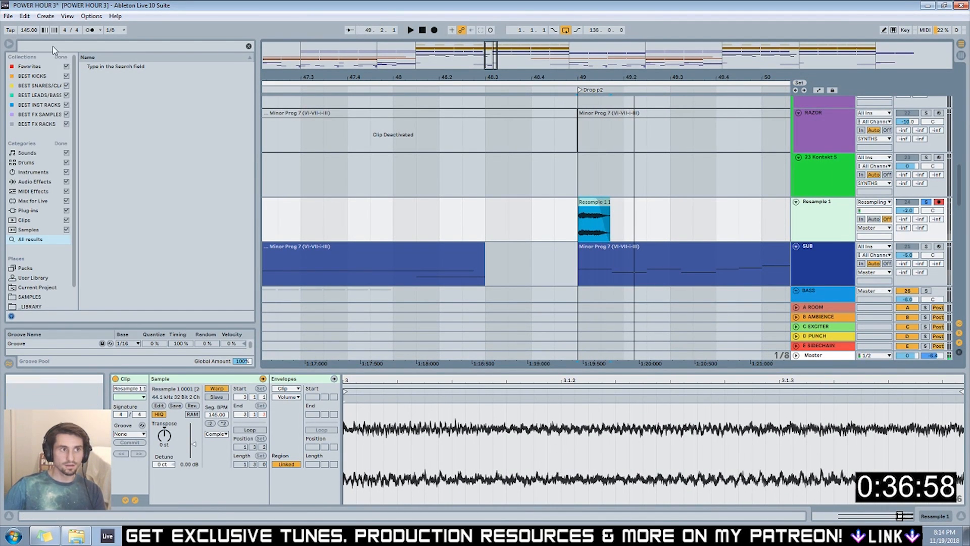
Search for "reverb", add the Reverb effect to the Resample 1 track and play the clip through it.
click(52, 46)
text(reverb)
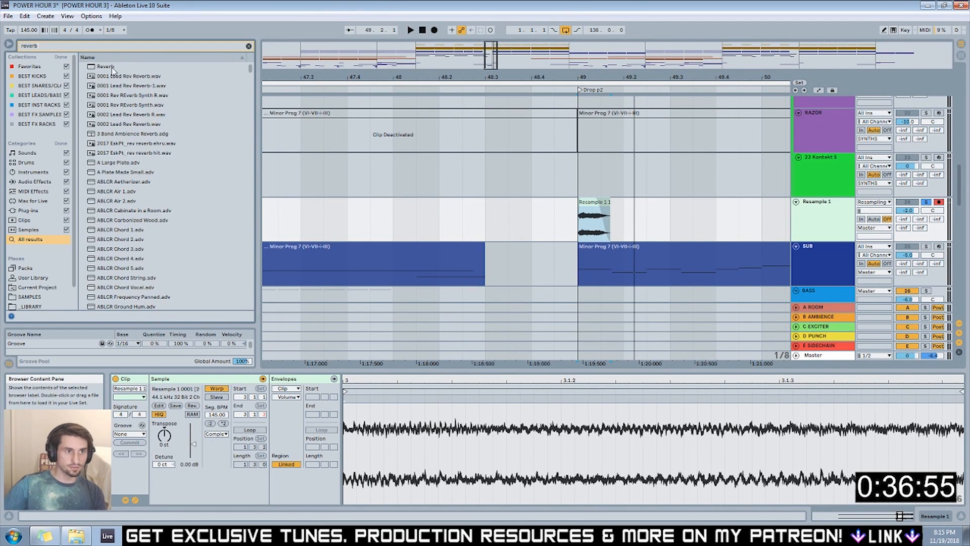
click(113, 67)
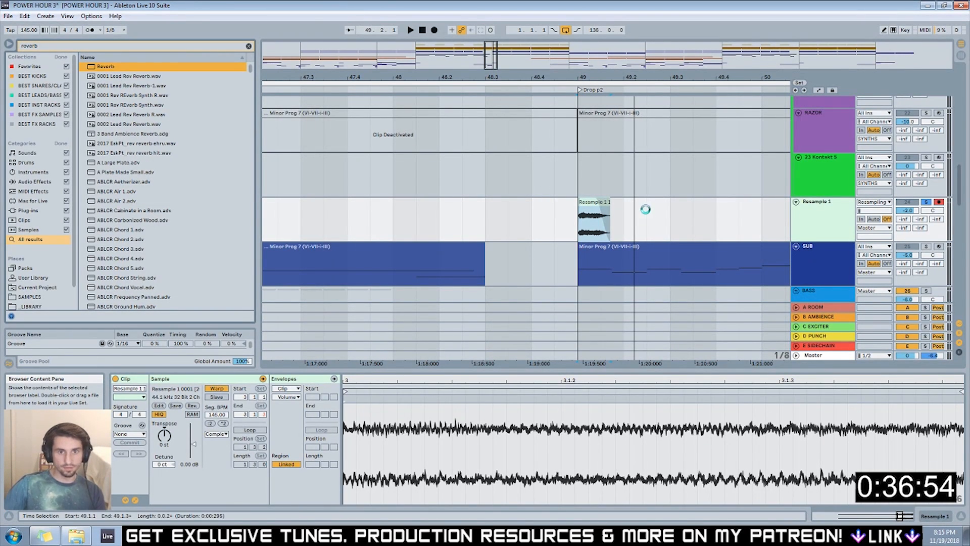
key(space)
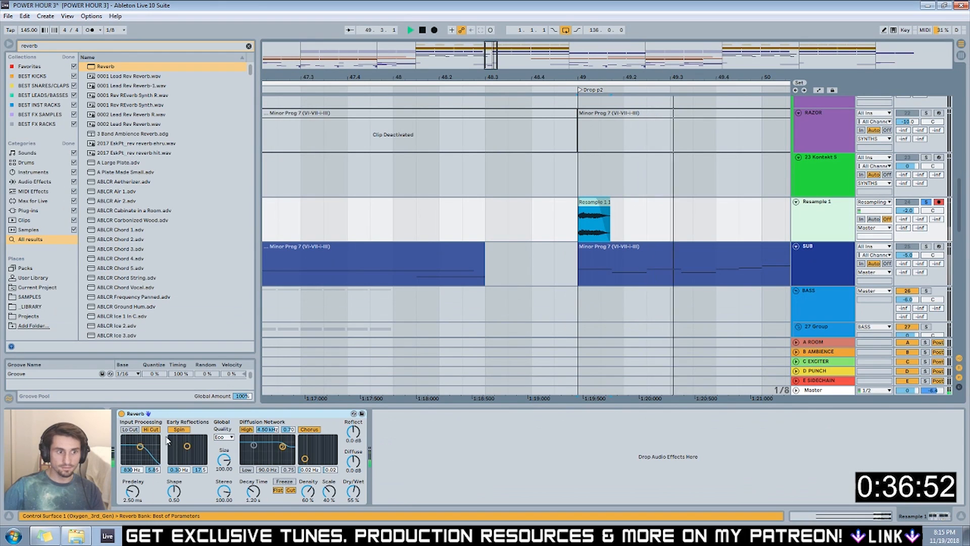
Set the Reverb's decay time to 10.7 s, input filter to 1.13 kHz, stereo to 86.67 and chorus rate to 0.19 Hz while playing.
key(space)
drag(254, 495, 224, 503)
key(space)
drag(140, 446, 141, 452)
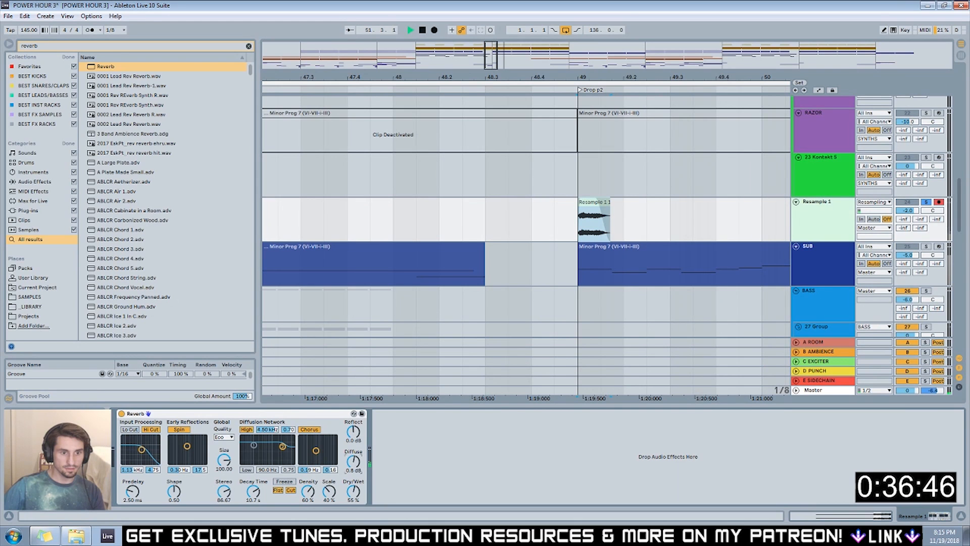
key(space)
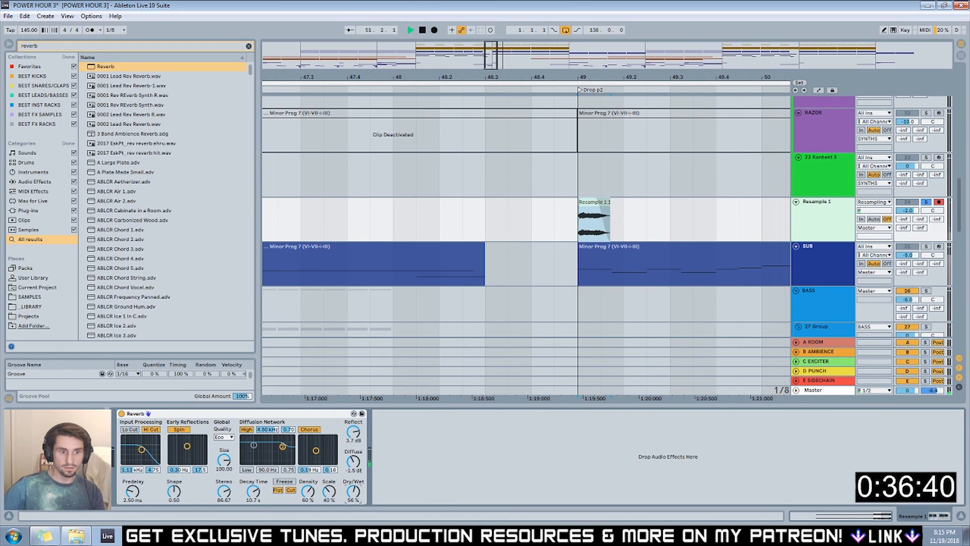
Make the Reverb 100% wet and set decay time 6.53 s, stereo 76.19, predelay 1.05 ms and reflect 0.9 dB.
key(space)
key(space)
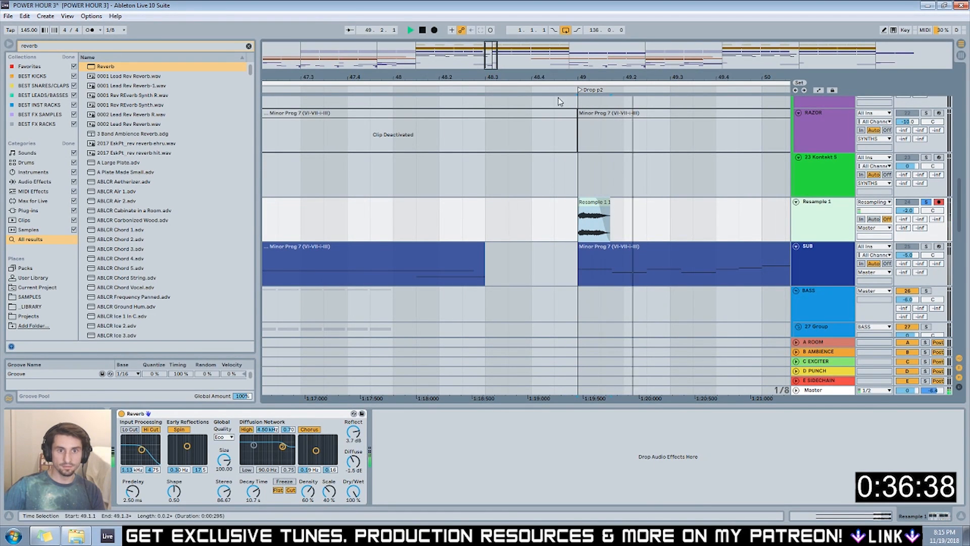
drag(353, 491, 353, 487)
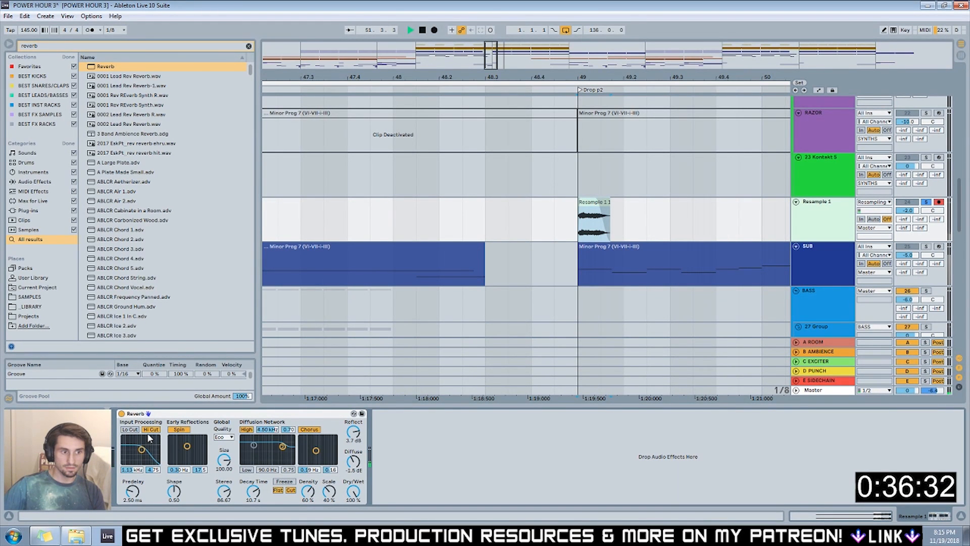
key(space)
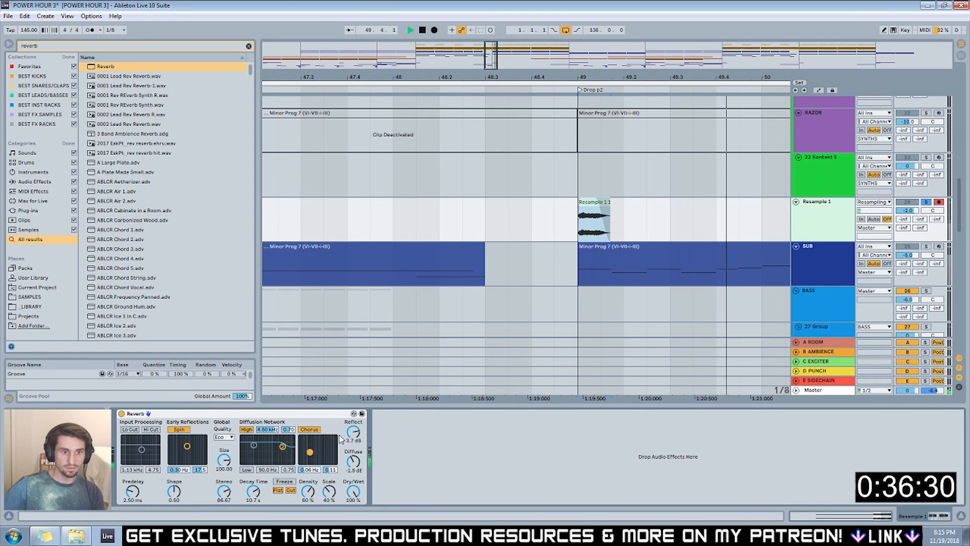
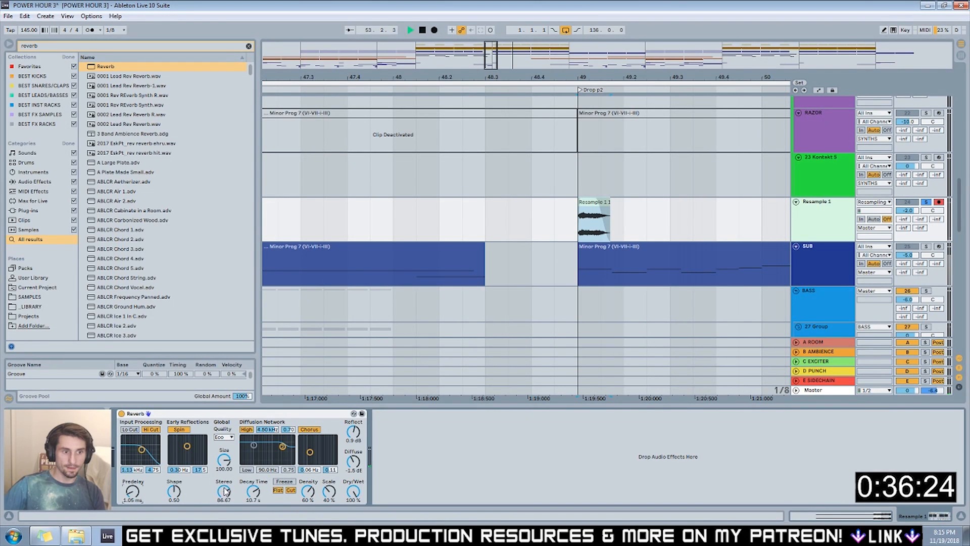
key(space)
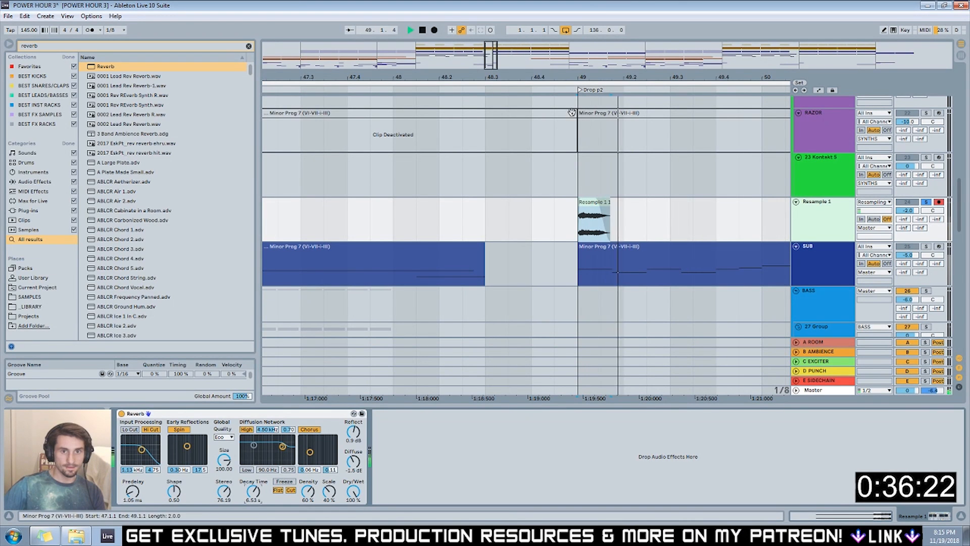
Freeze the Resample 1 track and flatten it to render the reverb tail as audio.
mouse_move(473, 63)
mouse_down()
mouse_move(469, 46)
mouse_move(493, 37)
mouse_up()
key(space)
click(788, 214)
right_click(810, 211)
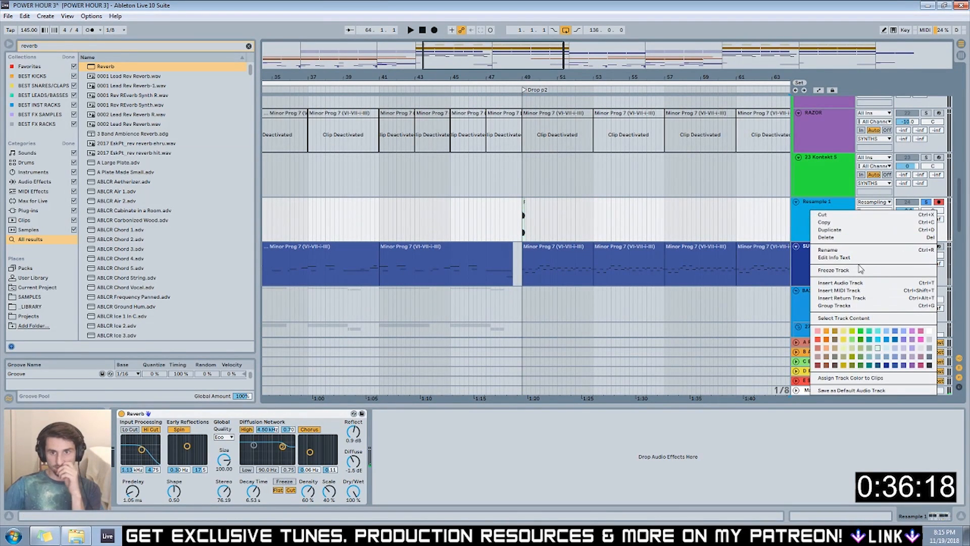
click(834, 270)
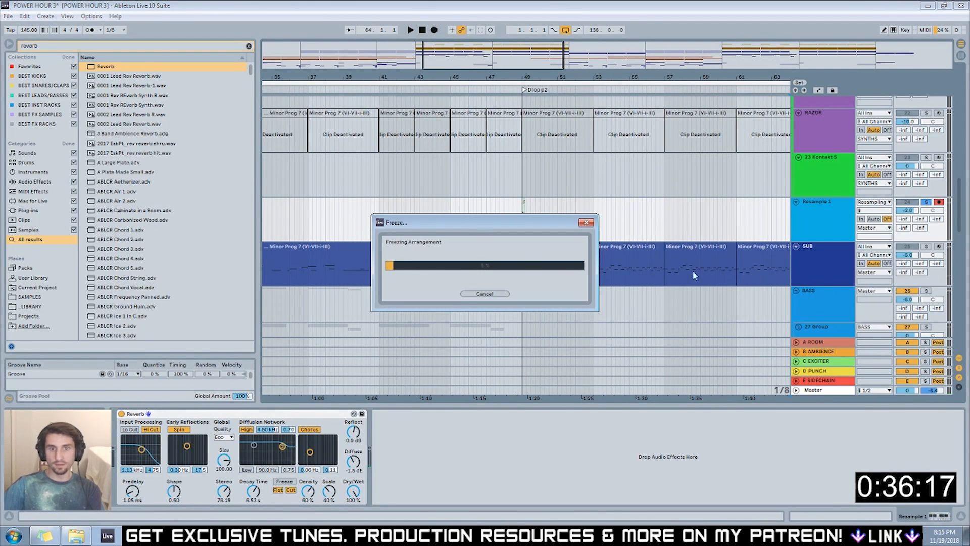
right_click(812, 225)
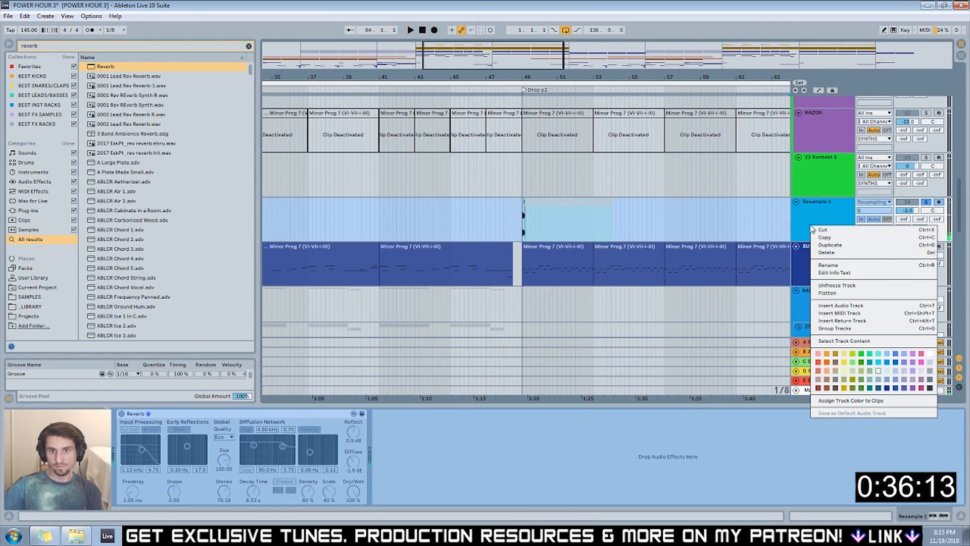
click(853, 295)
Move the rendered reverb tail ahead of Drop p2 and reverse its sample.
drag(569, 210, 494, 207)
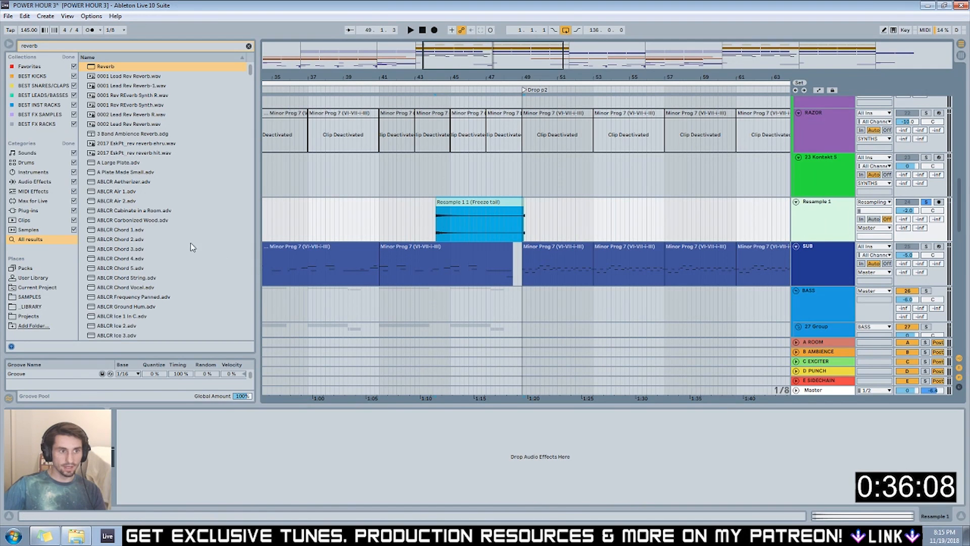
key(shift+Tab)
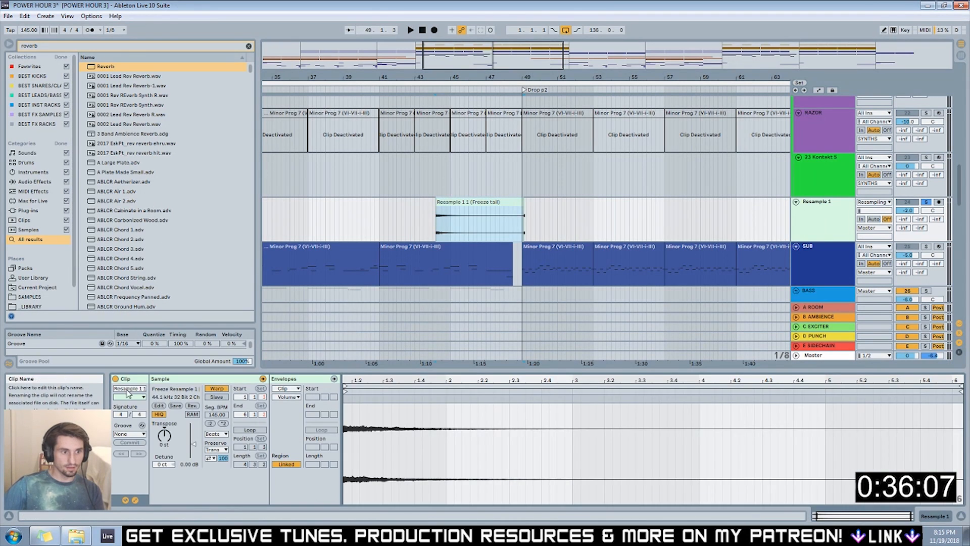
click(192, 406)
click(523, 210)
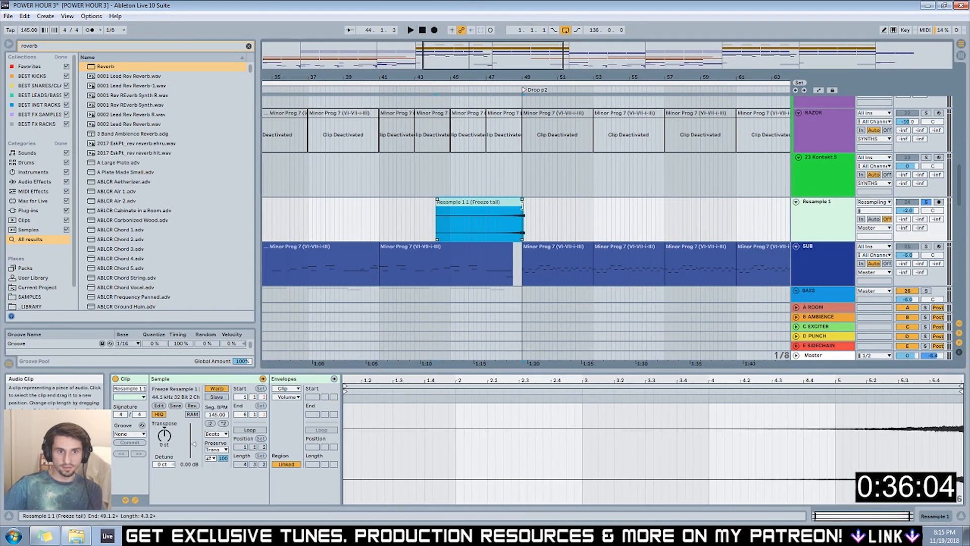
Nudge the reversed reverb clip earlier so it ends just before Drop p2, and play the transition.
click(524, 177)
key(plus)
key(plus)
key(plus)
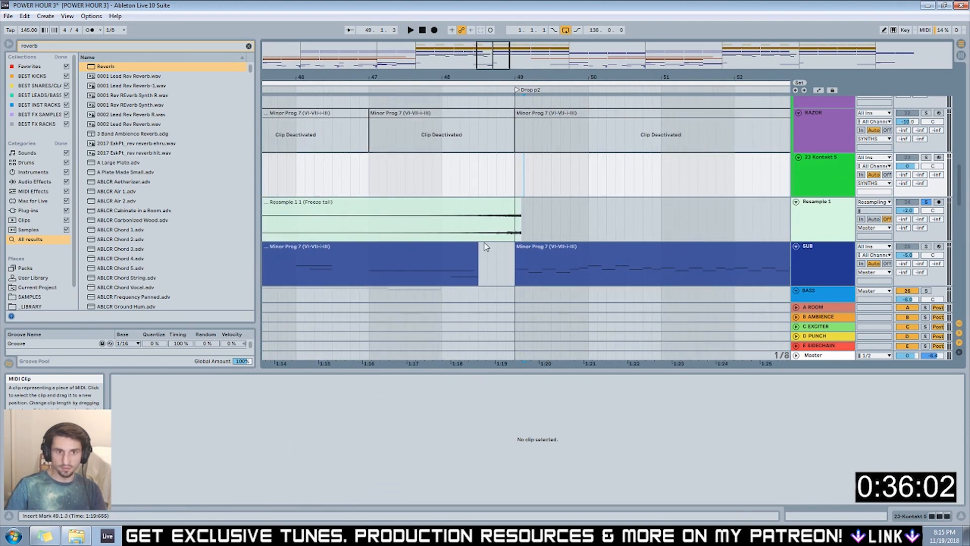
click(438, 215)
key(space)
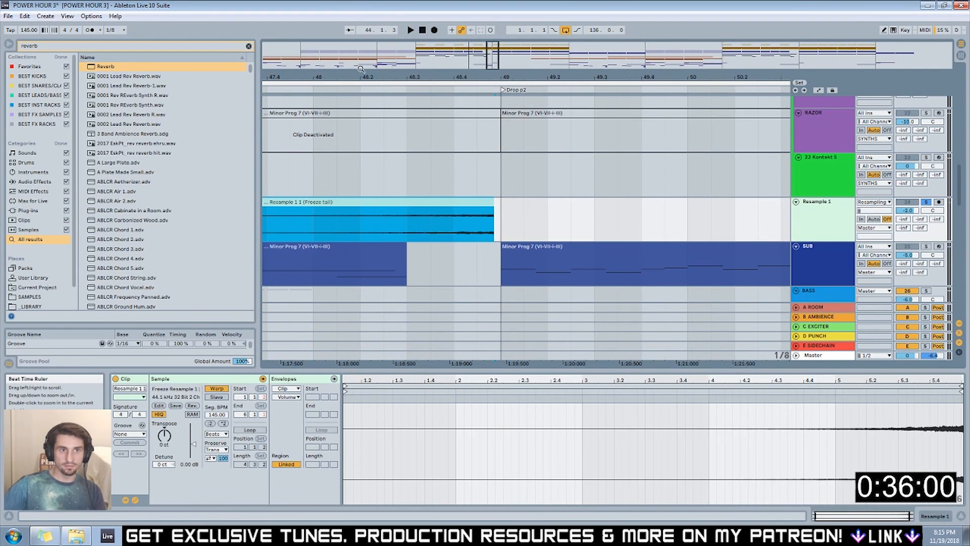
key(ctrl+a)
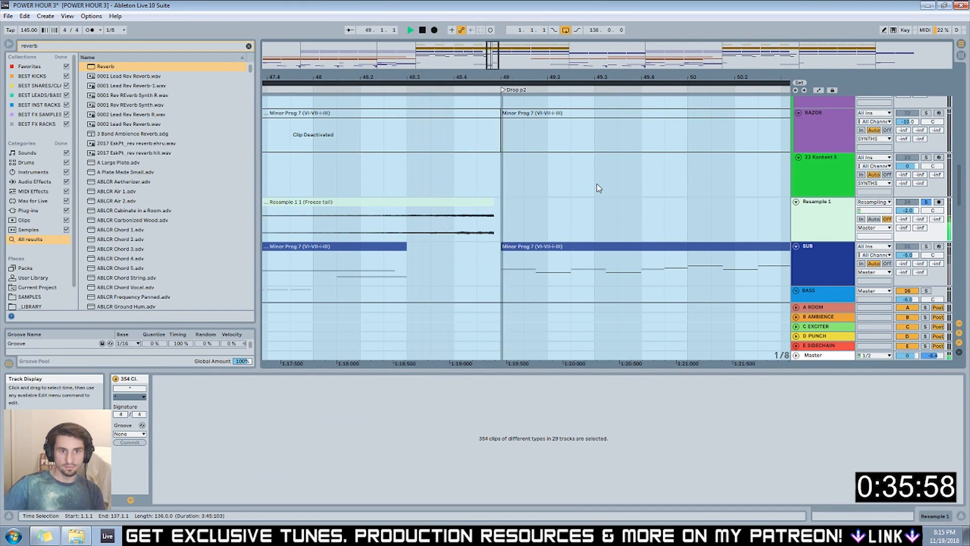
Switch the grid to 1/32 and fine-tune the reversed reverb clip so it starts at 43.4.4 and ends at 48.4.3.
right_click(381, 184)
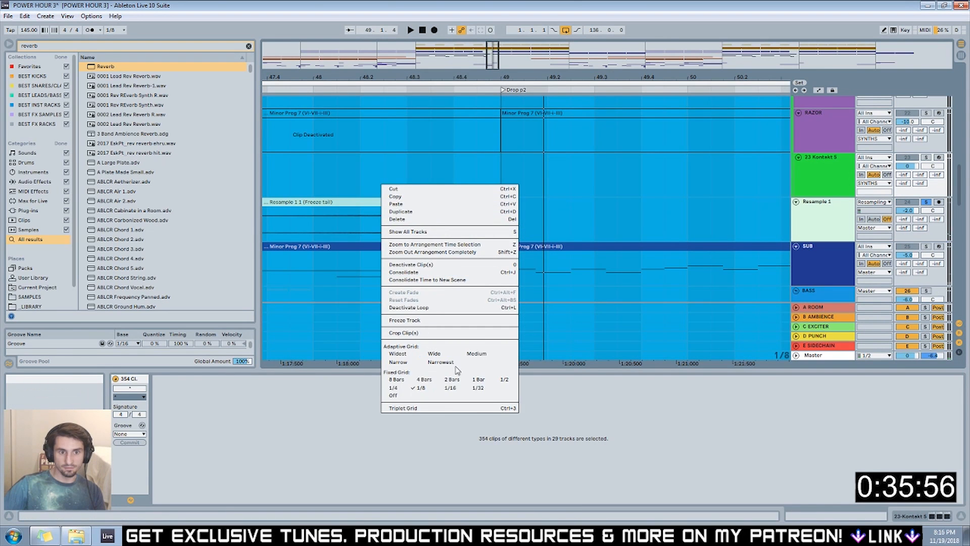
click(482, 207)
drag(482, 207, 476, 211)
click(524, 212)
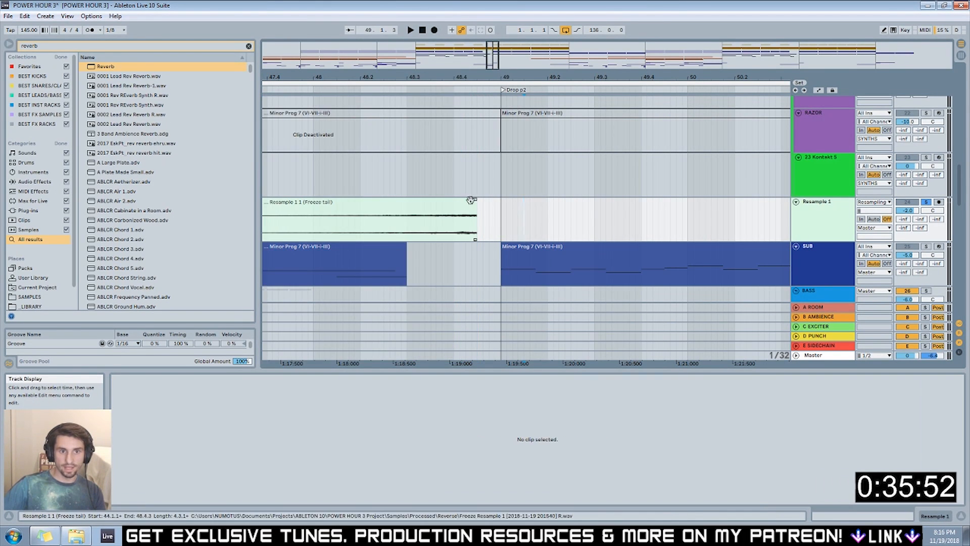
click(429, 213)
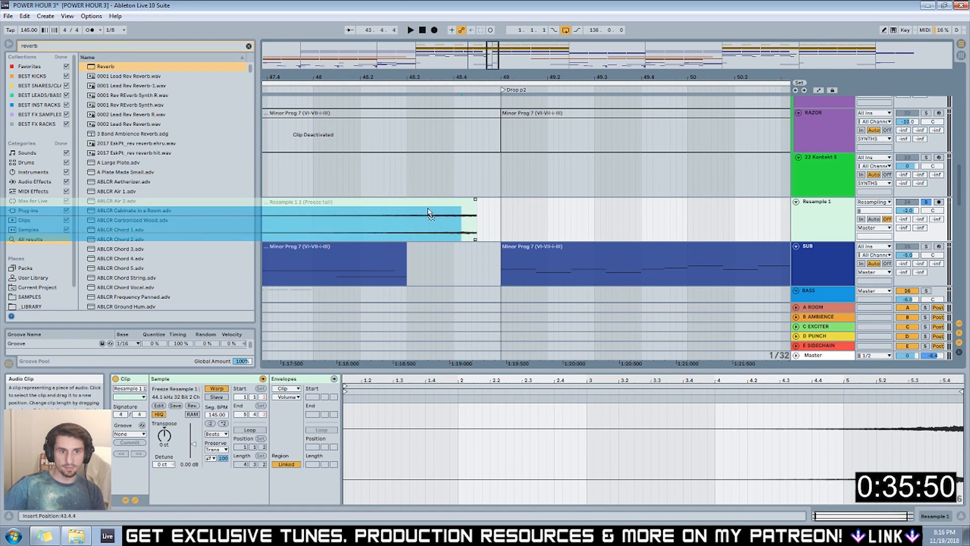
drag(477, 218, 475, 169)
Unsolo Resample 1, reset its volume to 0 dB and play the transition with all tracks.
drag(484, 59, 483, 34)
click(512, 93)
drag(908, 210, 908, 199)
double_click(907, 210)
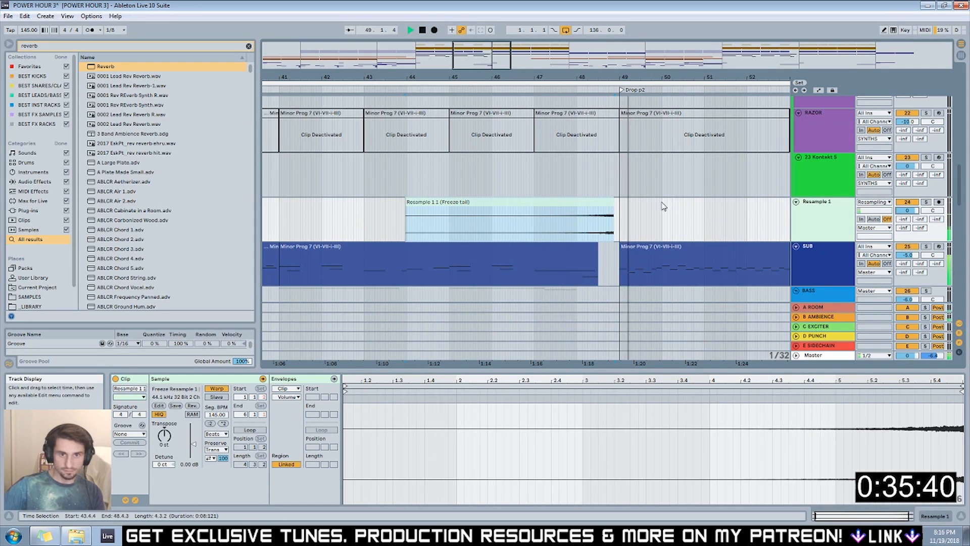
key(space)
Trim the PERCUSSION and HATS clips before Drop p2 to end at 48.4.1 and play the transition.
scroll(621, 210, down, 3)
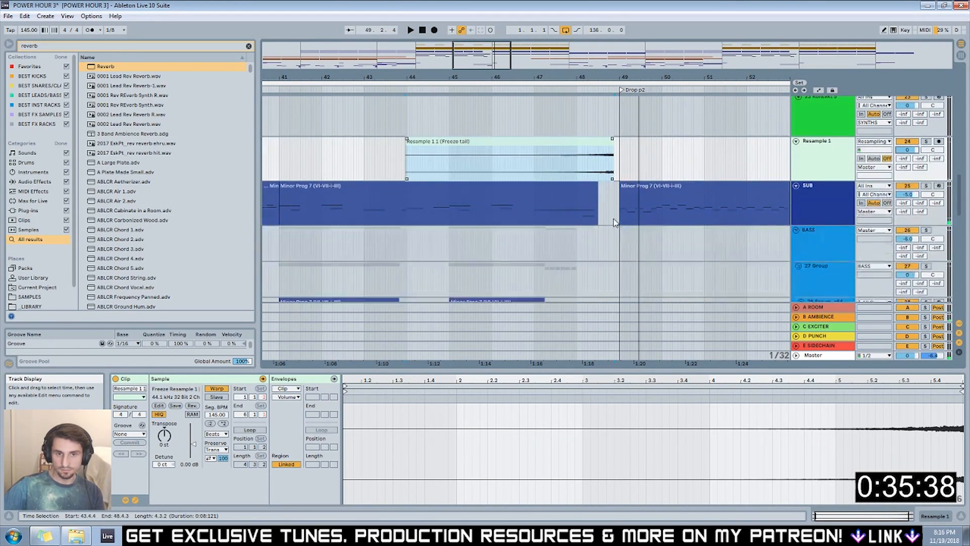
scroll(580, 225, up, 6)
scroll(591, 207, up, 5)
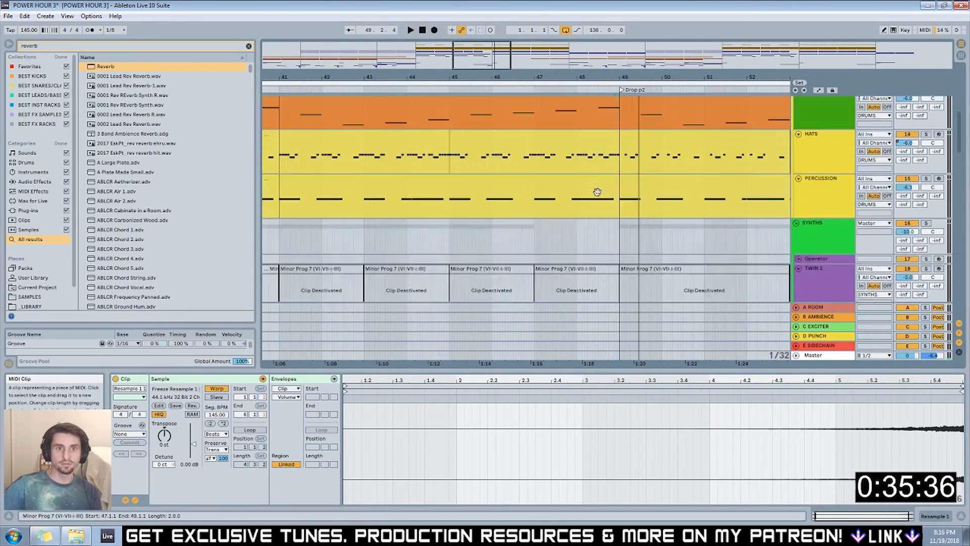
click(605, 194)
scroll(605, 196, up, 3)
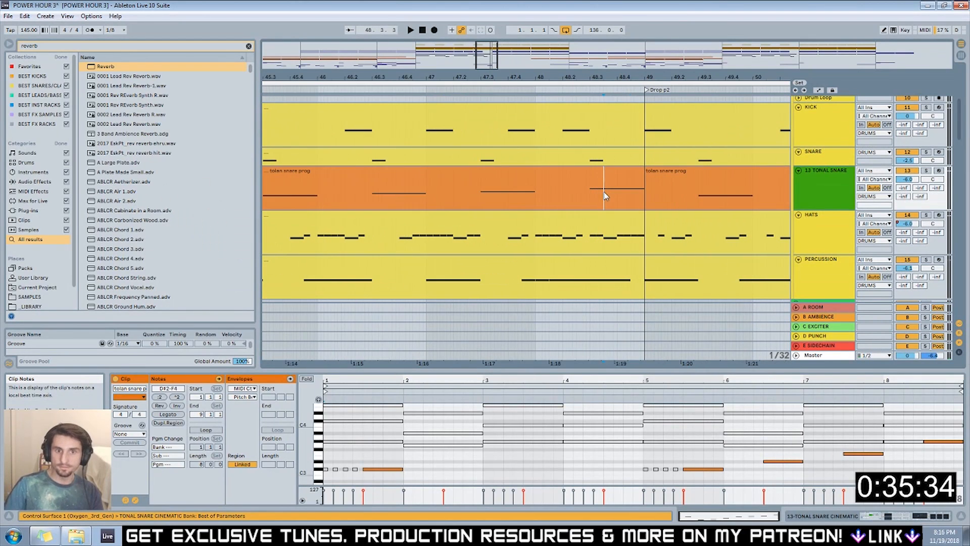
drag(642, 228, 615, 218)
scroll(617, 228, down, 2)
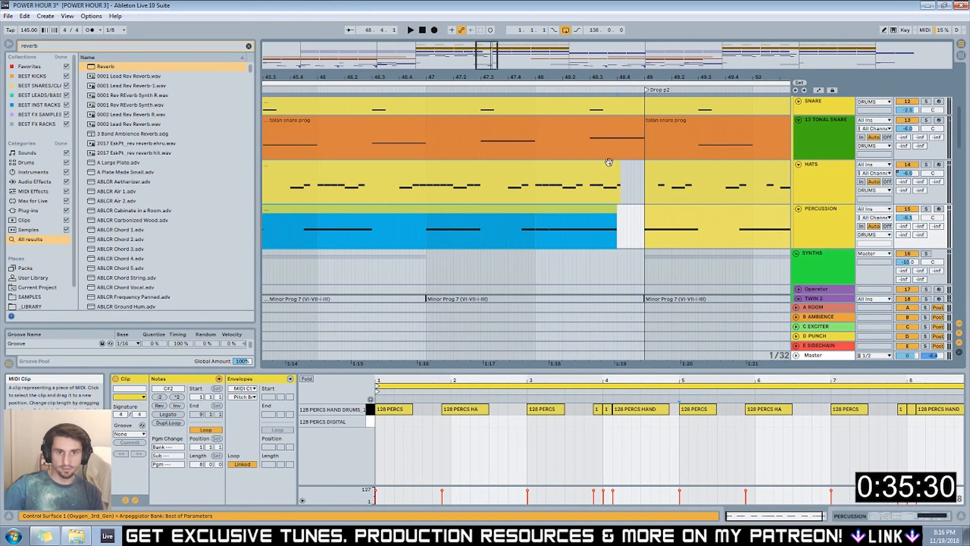
drag(619, 164, 614, 166)
scroll(612, 169, up, 1)
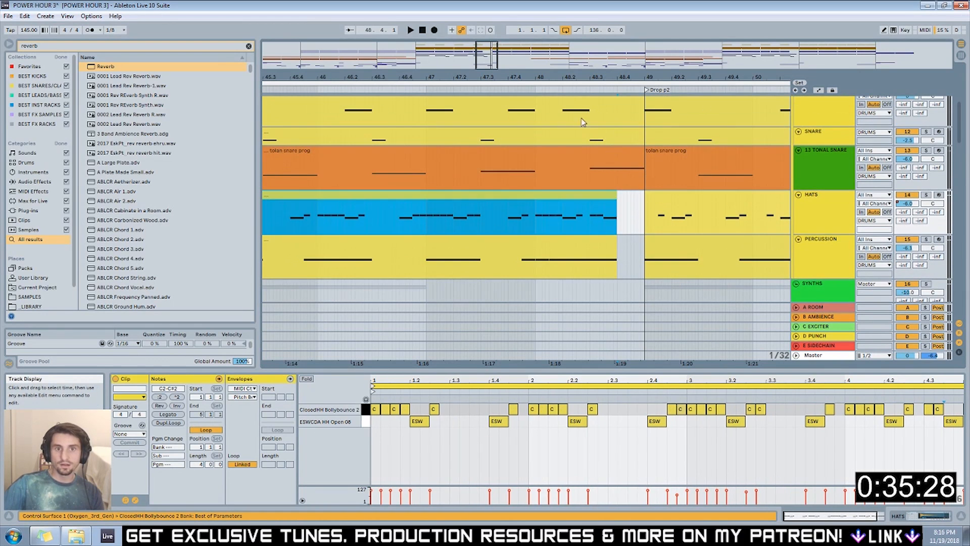
click(556, 89)
key(ctrl+a)
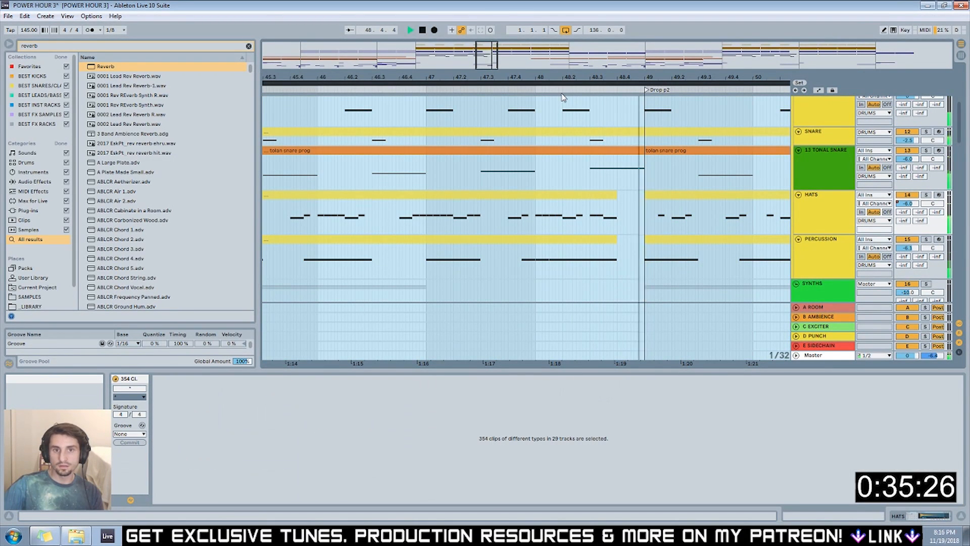
Move the Crescendo Sweep Riser clip before Drop p2 slightly earlier so it spans 44.4.4 to 48.4.4.
scroll(636, 182, down, 10)
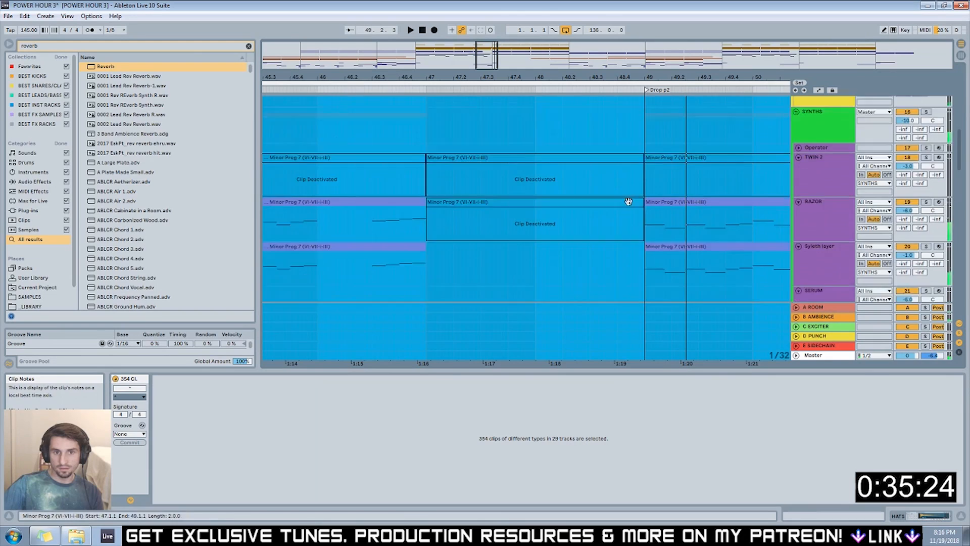
scroll(628, 245, down, 15)
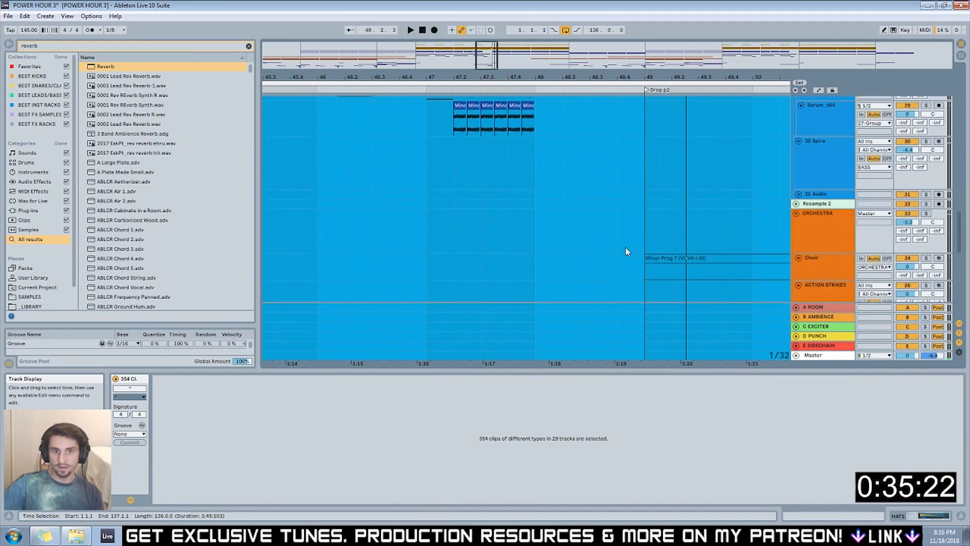
scroll(628, 258, down, 5)
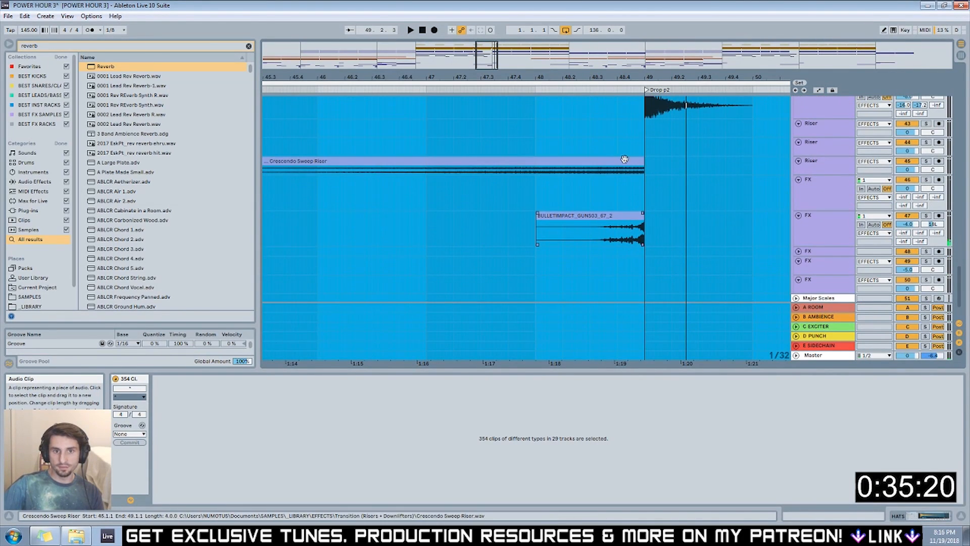
click(665, 177)
drag(629, 161, 626, 167)
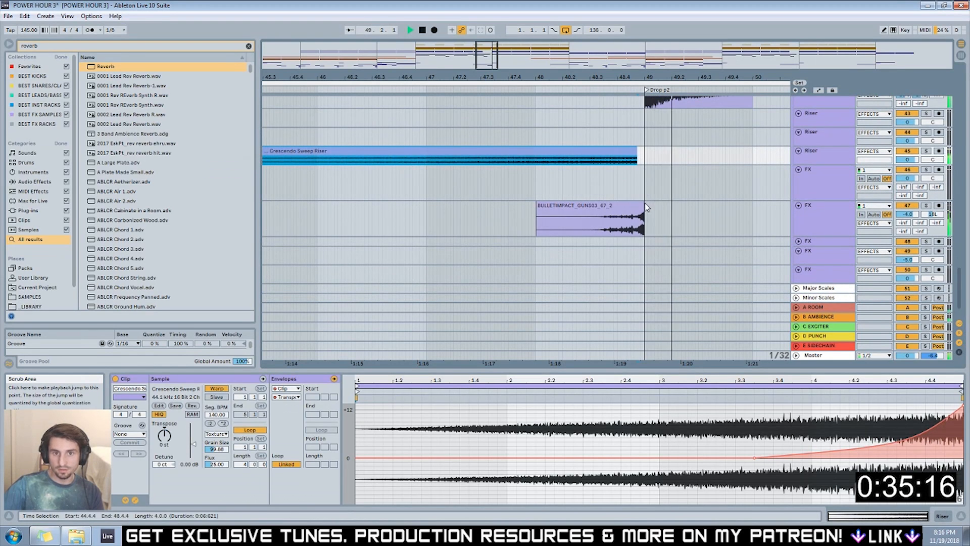
Shift the reversed BULLETIMPACT clip earlier so it ends at 48.4.4, and play the transition.
click(629, 214)
key(space)
drag(630, 211, 630, 212)
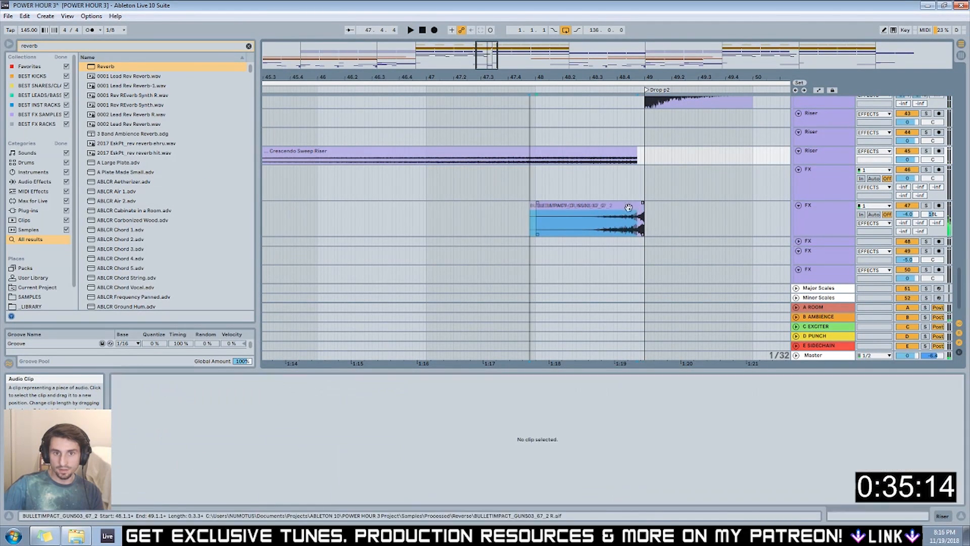
key(space)
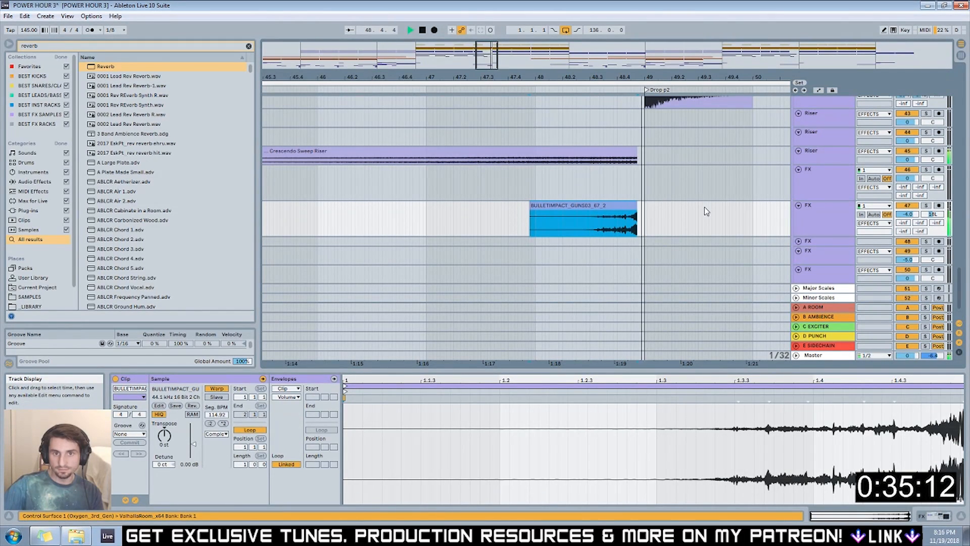
key(space)
Move the Crescendo Sweep Riser and BULLETIMPACT clips together one grid step earlier to end at 48.4.3, in line with the Resample 1 clip.
scroll(629, 203, down, 2)
scroll(629, 205, up, 10)
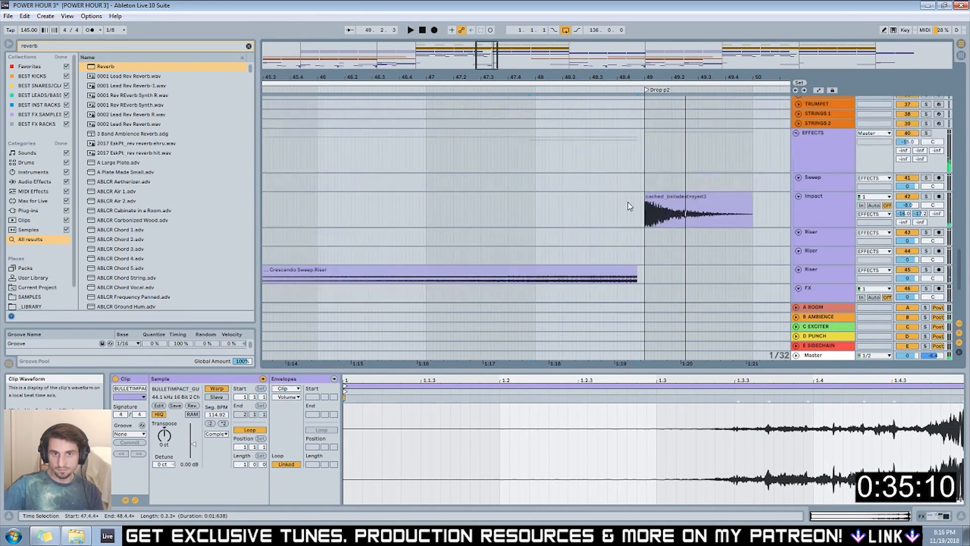
scroll(629, 205, up, 2)
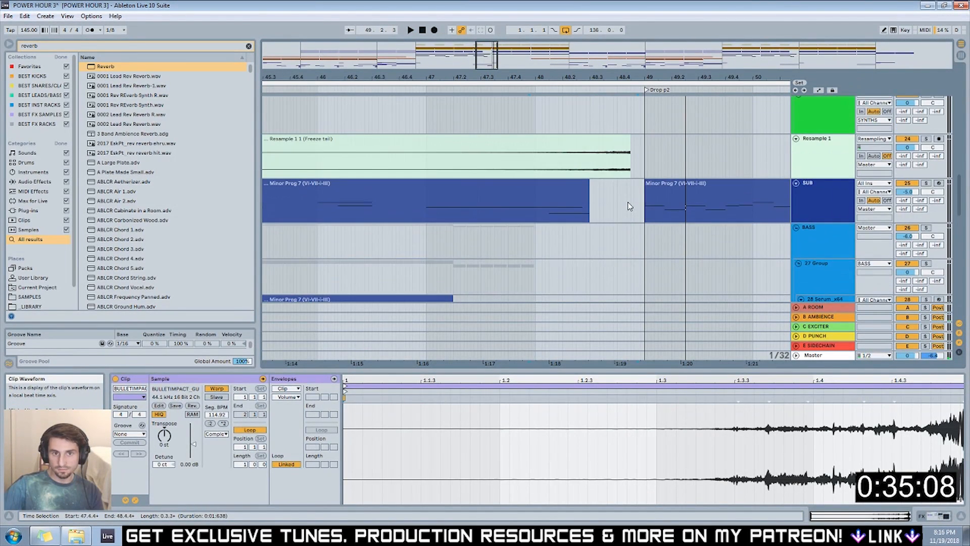
scroll(629, 170, down, 12)
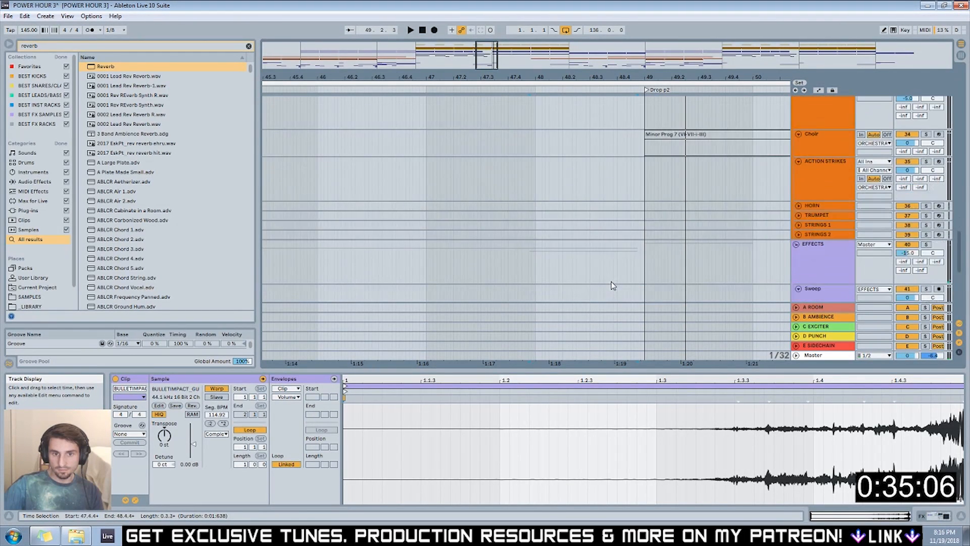
scroll(613, 277, down, 2)
click(617, 223)
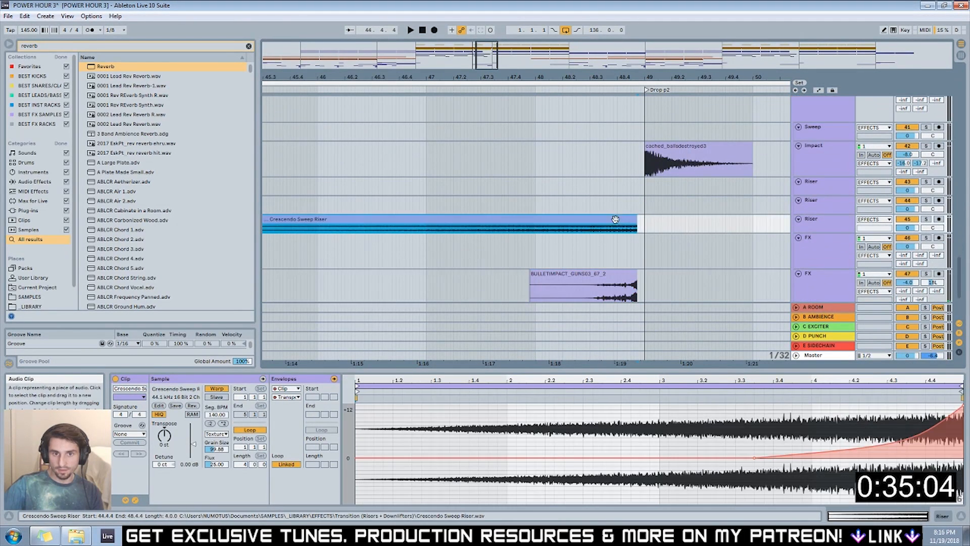
shift+click(622, 280)
drag(618, 281, 610, 281)
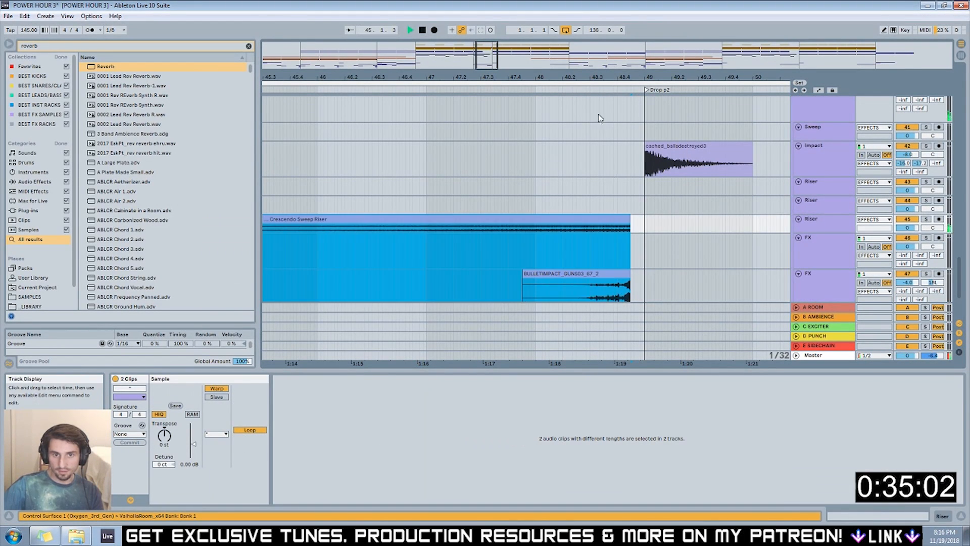
key(space)
Play the transition into Drop p2 repeatedly while viewing the drum tracks around the gap.
scroll(635, 208, up, 8)
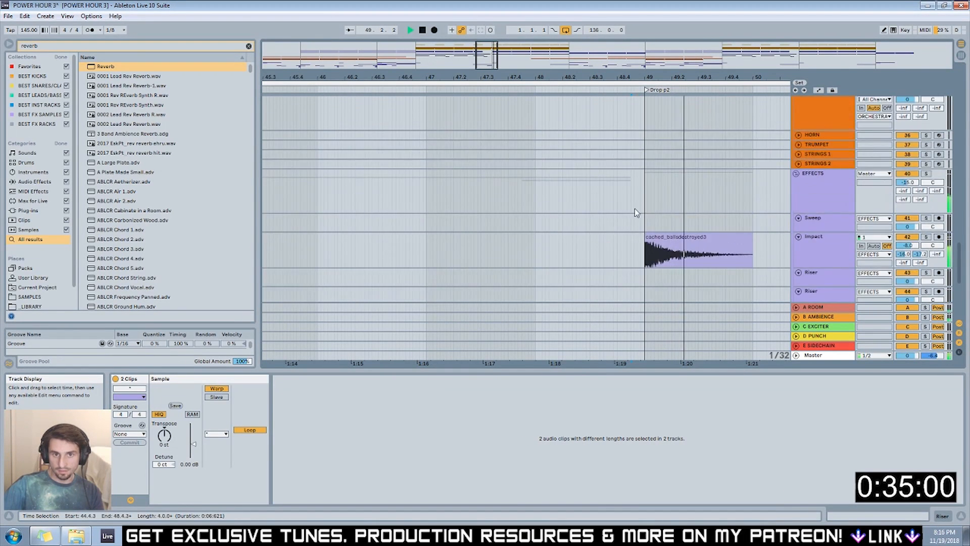
scroll(625, 217, up, 10)
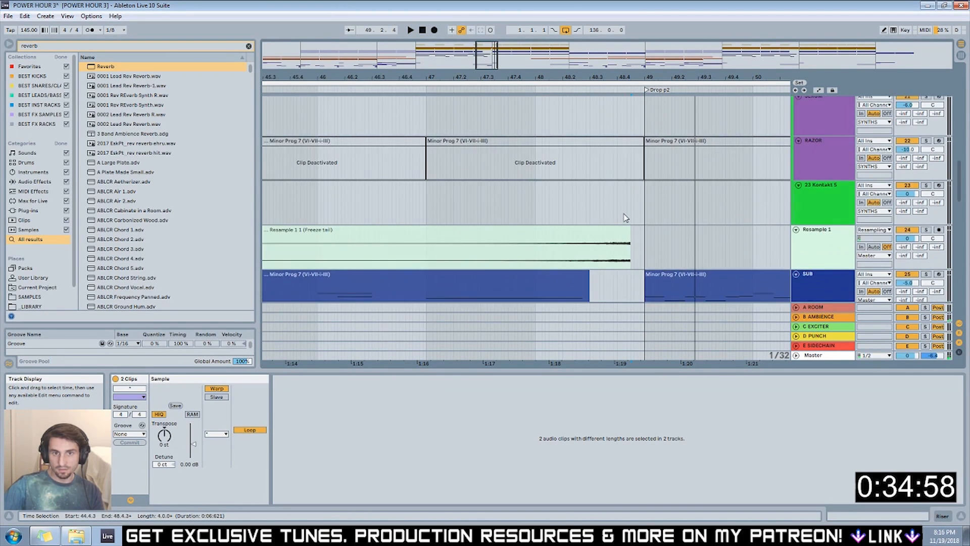
scroll(626, 217, up, 10)
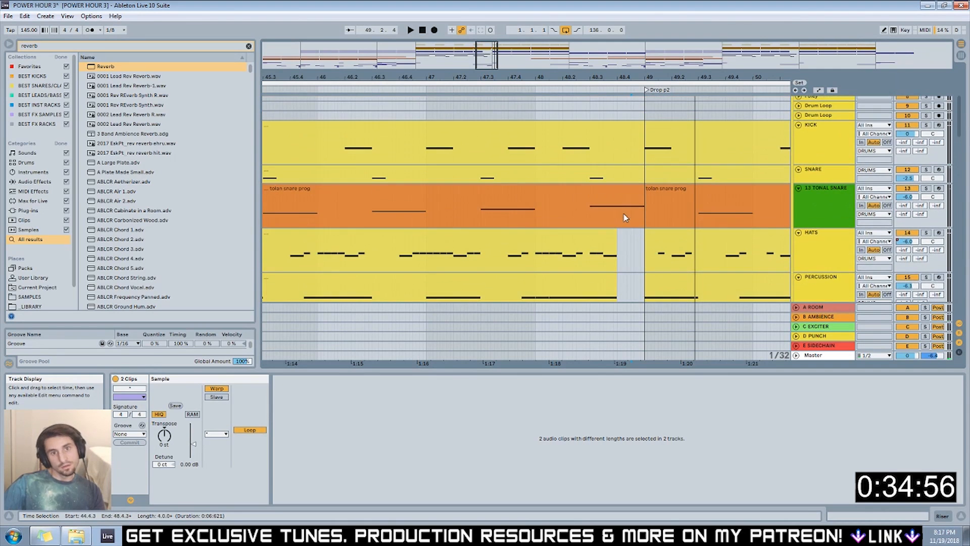
scroll(638, 180, down, 1)
click(591, 90)
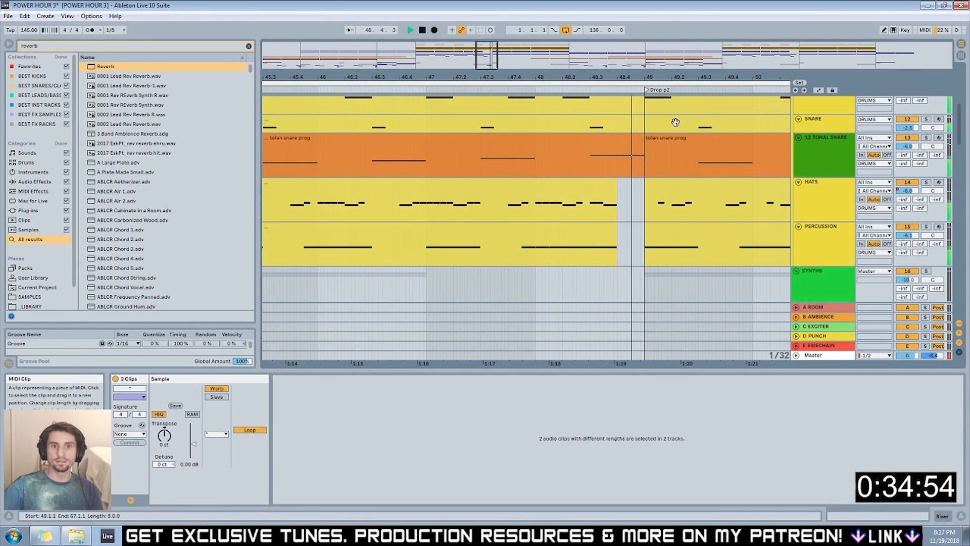
click(558, 90)
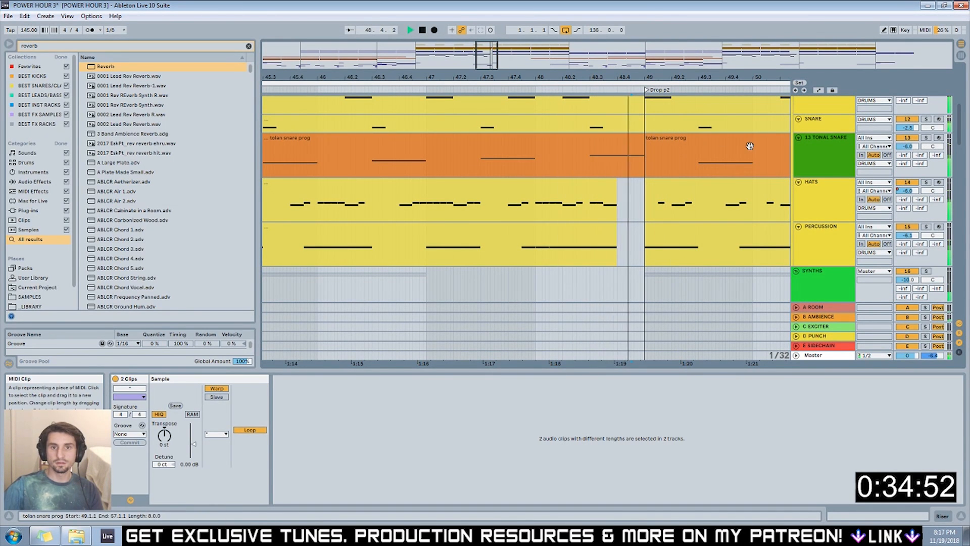
key(space)
Examine the synth, resample, bass and effects tracks for anything still sounding in the gap before Drop p2.
scroll(644, 186, down, 8)
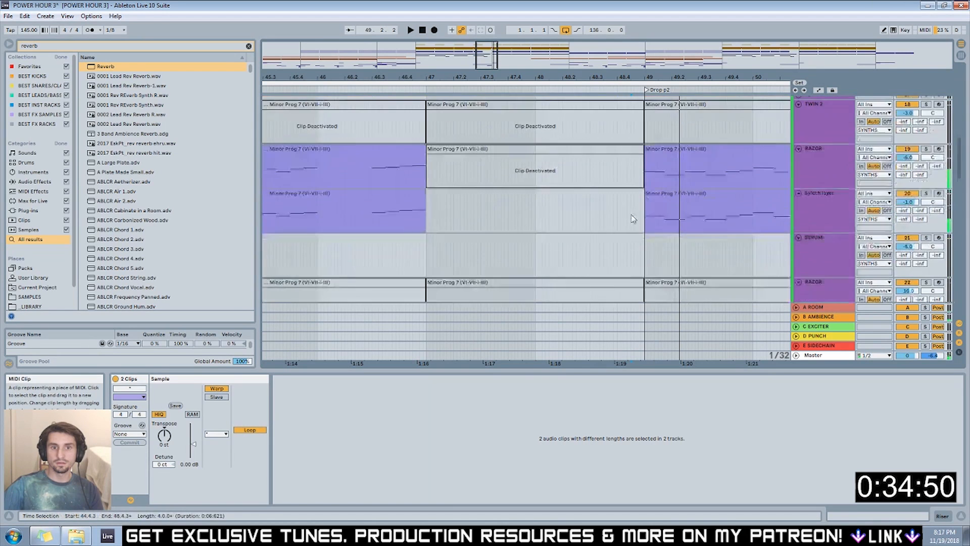
scroll(631, 225, down, 4)
click(822, 203)
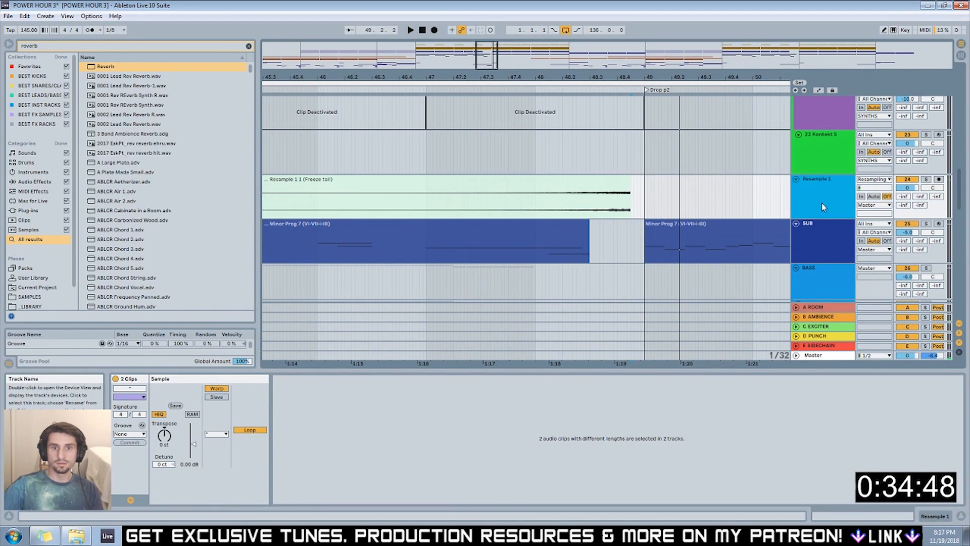
key(shift+Tab)
scroll(800, 202, up, 6)
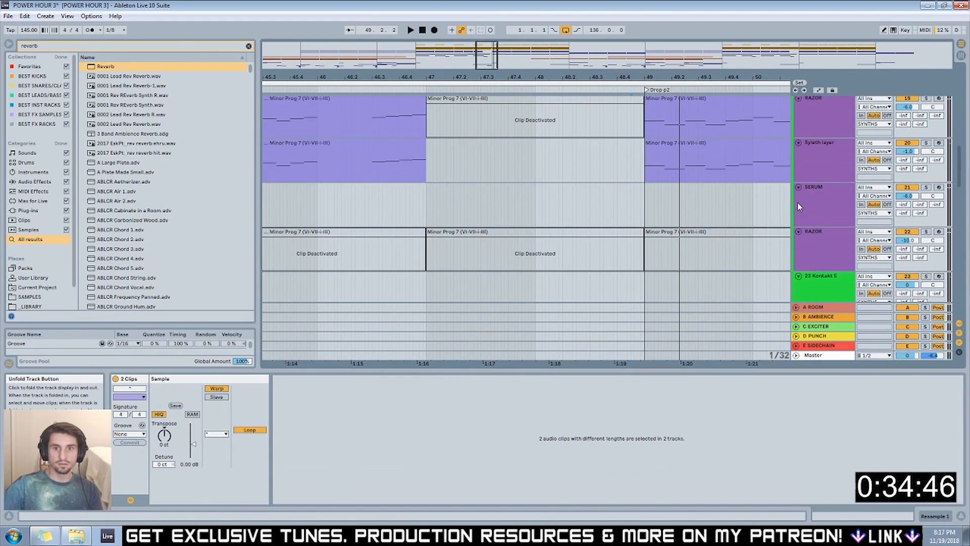
scroll(602, 213, down, 8)
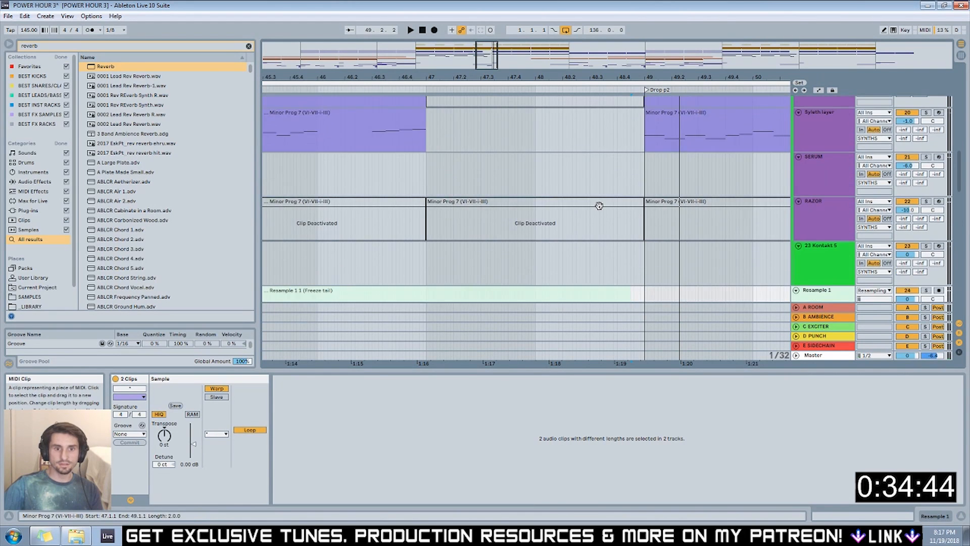
scroll(622, 212, down, 1)
click(636, 188)
scroll(636, 209, down, 8)
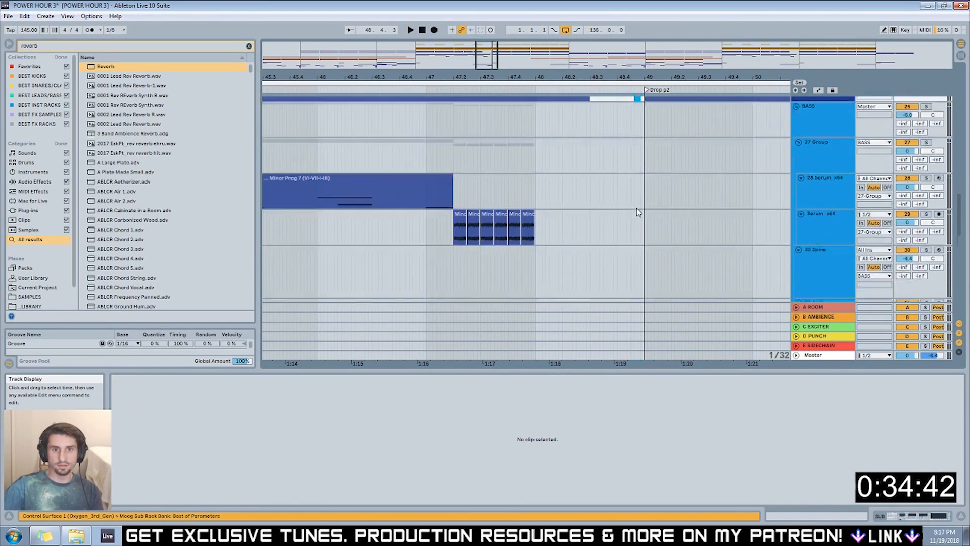
scroll(638, 228, down, 10)
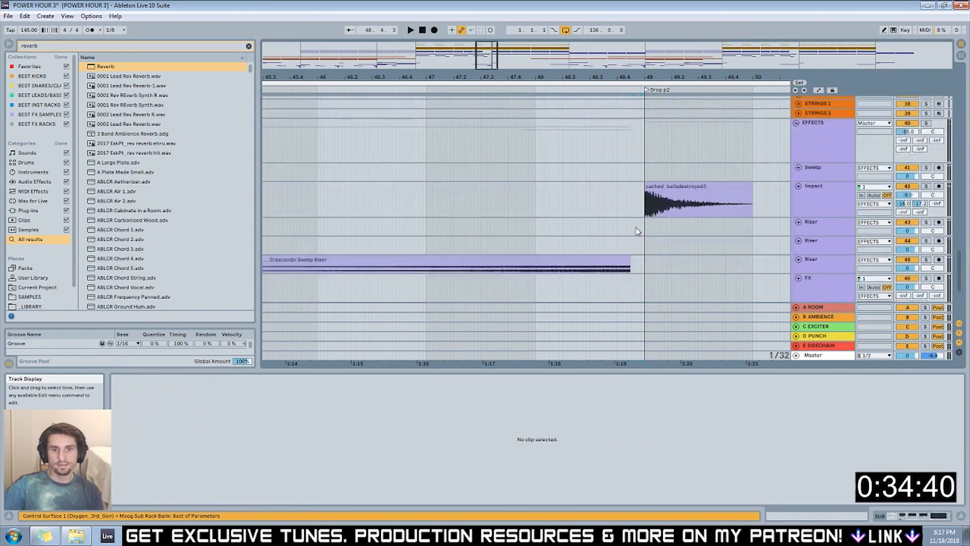
scroll(636, 235, down, 2)
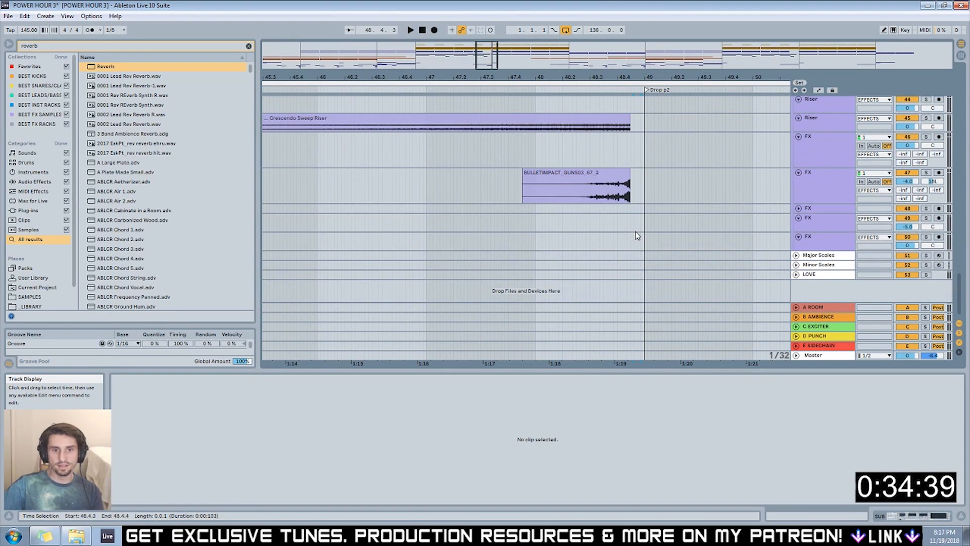
Automate the Audio Effect Rack's Device On parameter on the BULLETIMPACT clip's FX track to switch off at the clip's end.
click(792, 186)
double_click(793, 206)
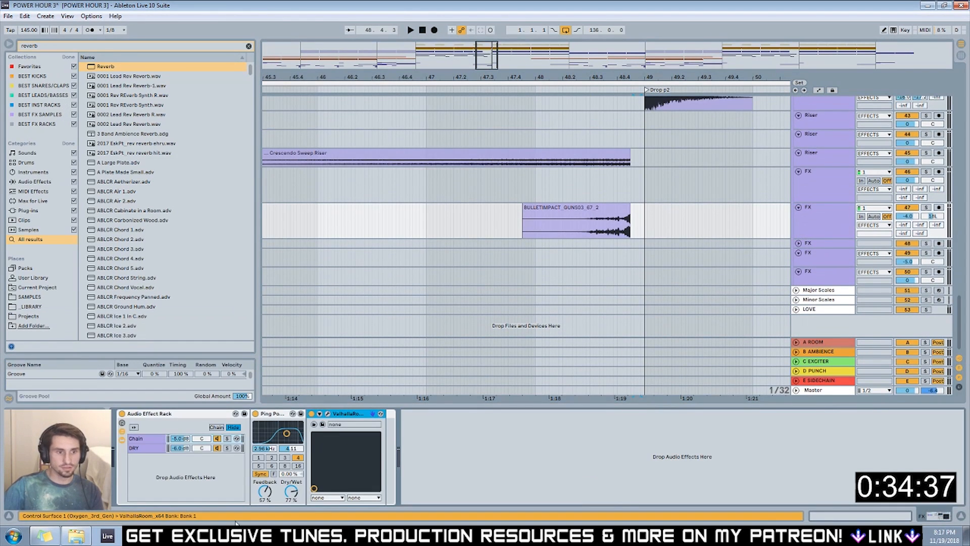
click(122, 415)
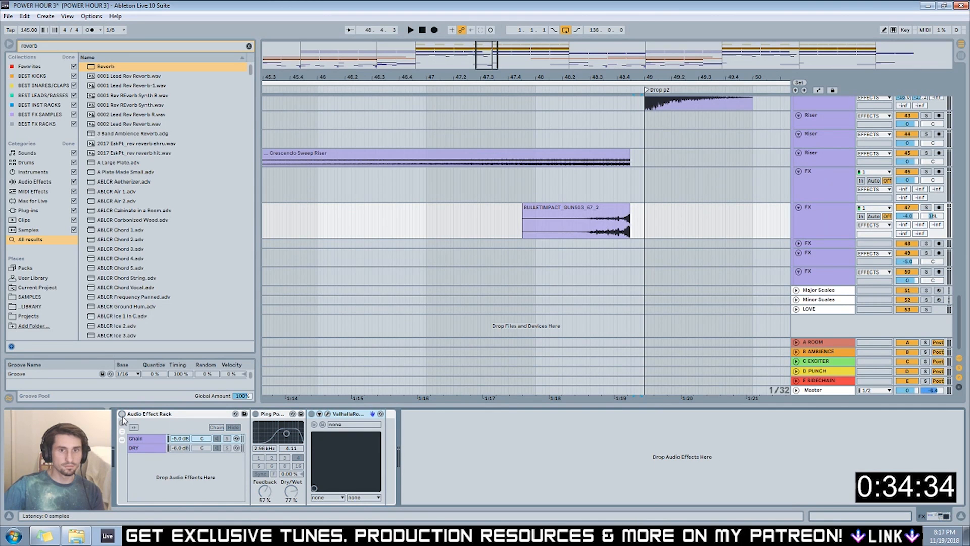
key(a)
click(122, 415)
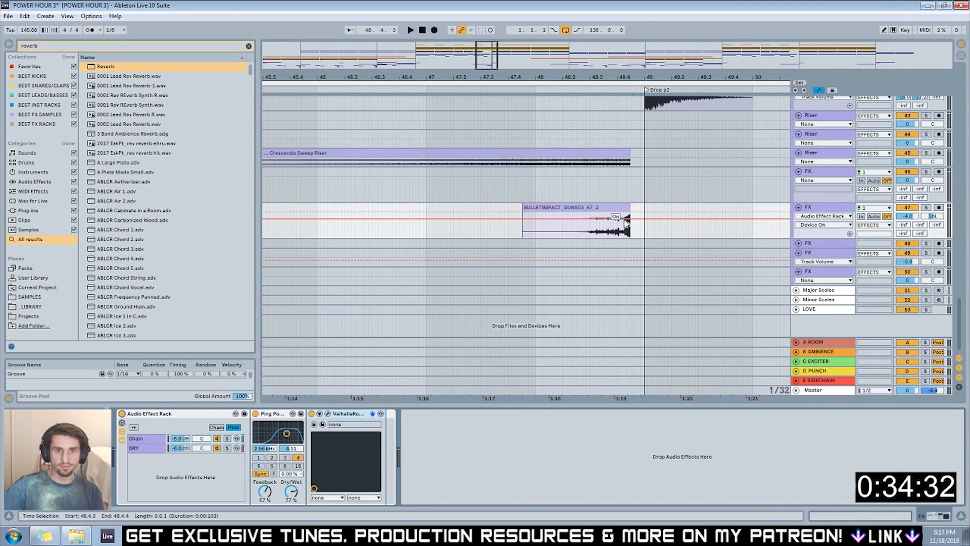
drag(627, 222, 627, 231)
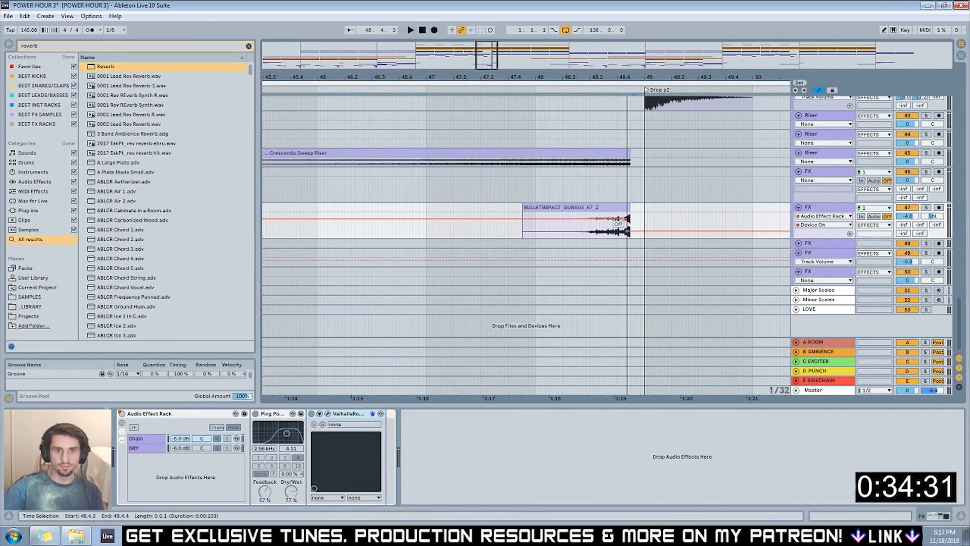
Play the transition, and automate the FX track's Audio Effect Rack back on just before bar 51.
click(564, 88)
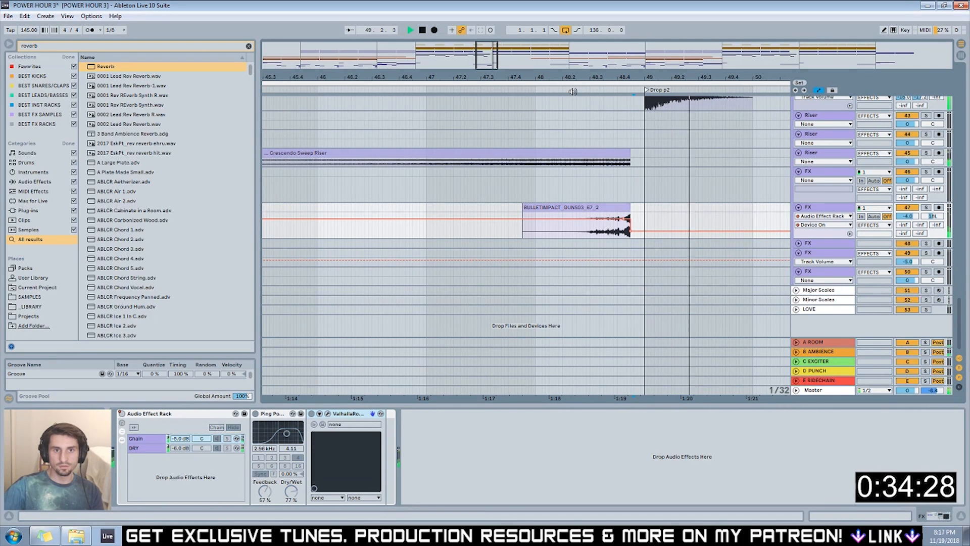
click(573, 91)
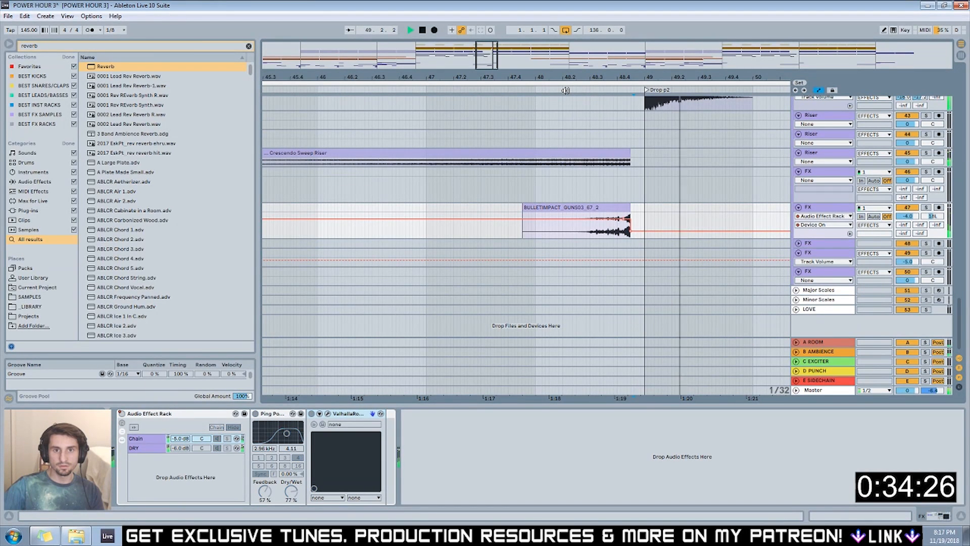
drag(495, 60, 497, 60)
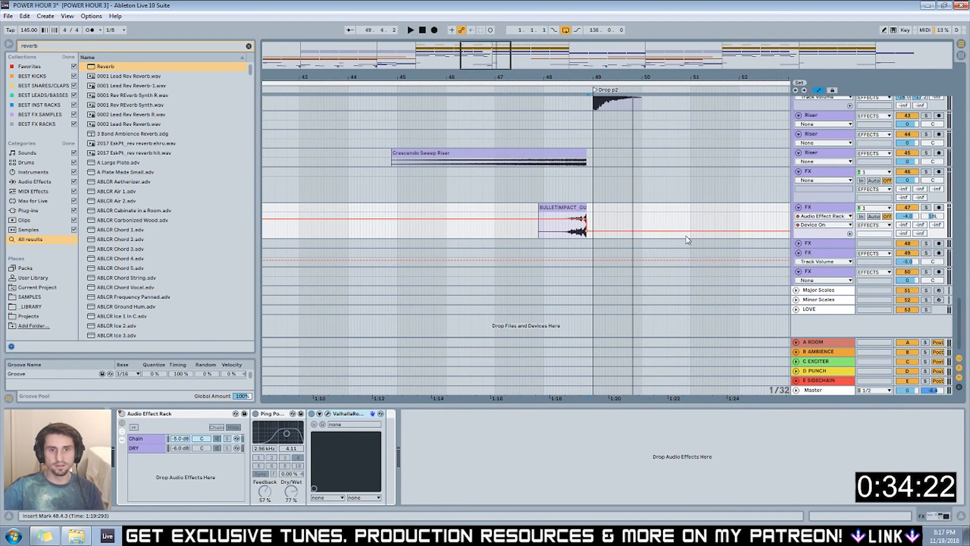
drag(691, 231, 694, 218)
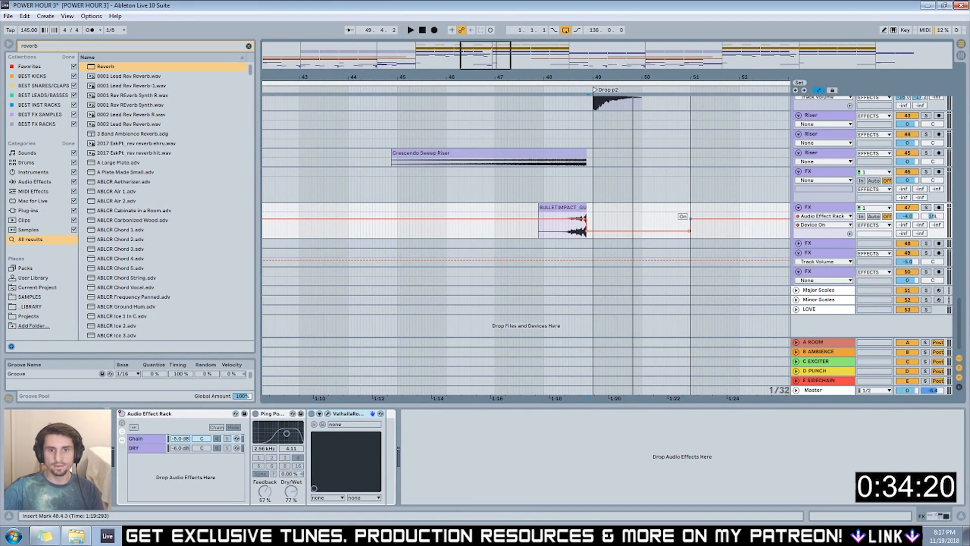
Examine the effects, orchestra, synth and drum tracks around the Build and Drop sections.
scroll(562, 114, down, 5)
scroll(444, 157, up, 3)
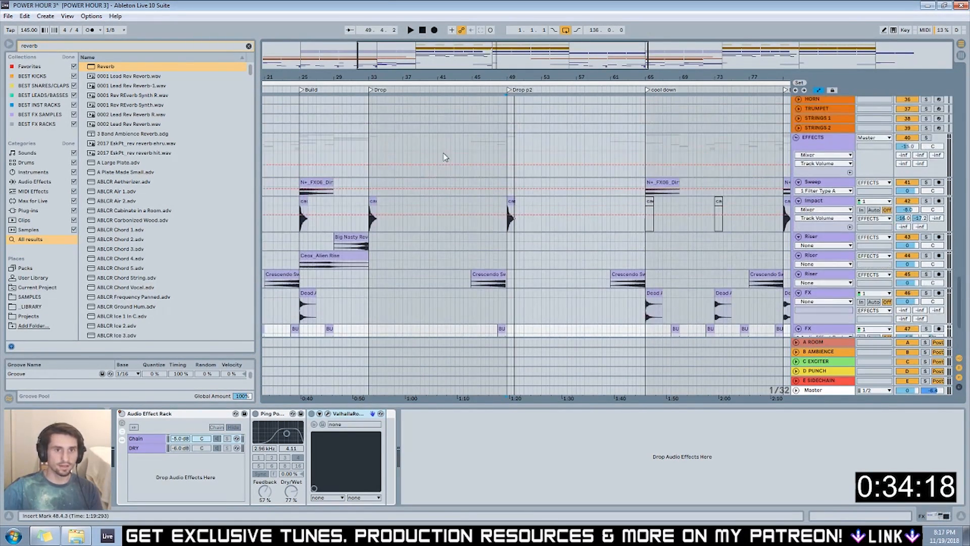
scroll(542, 252, down, 4)
drag(432, 78, 596, 82)
click(537, 222)
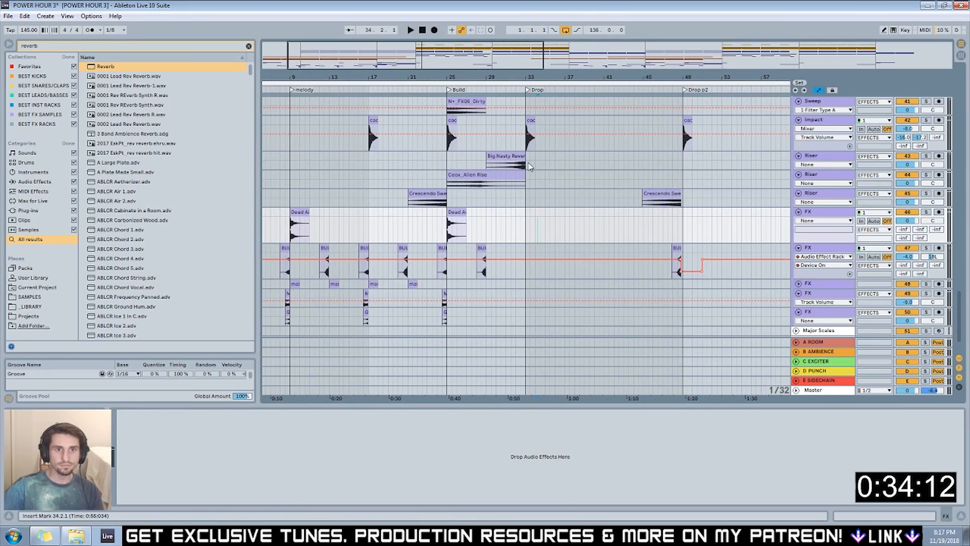
click(575, 160)
scroll(527, 175, up, 10)
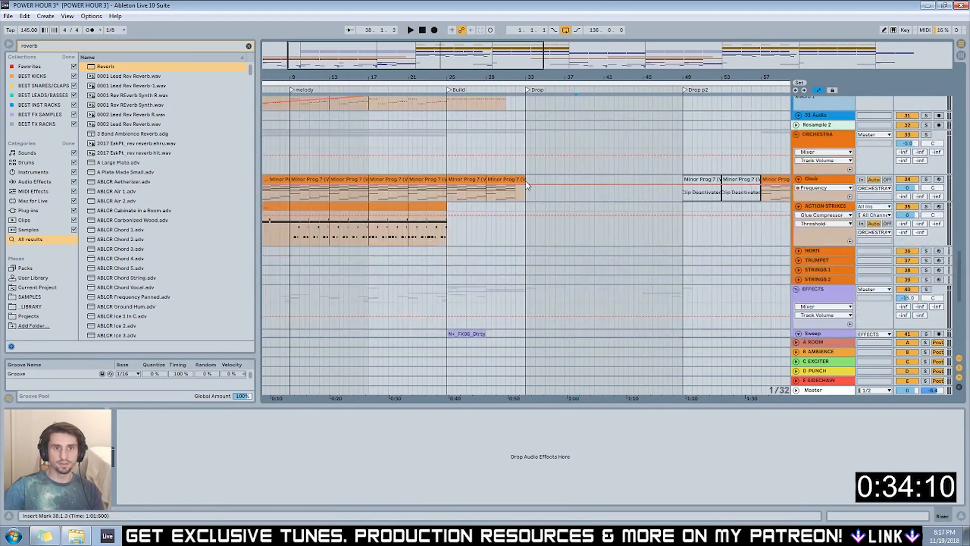
scroll(526, 182, up, 10)
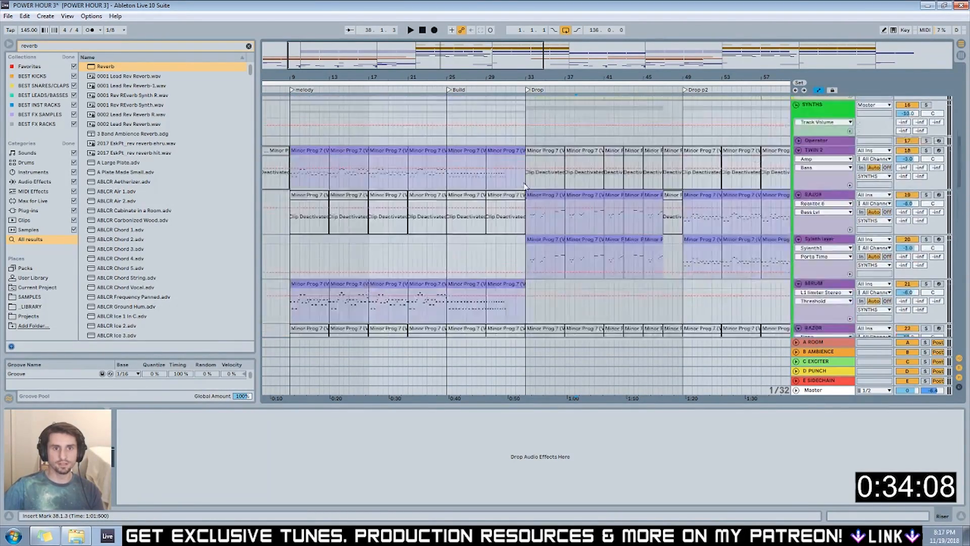
scroll(526, 186, up, 10)
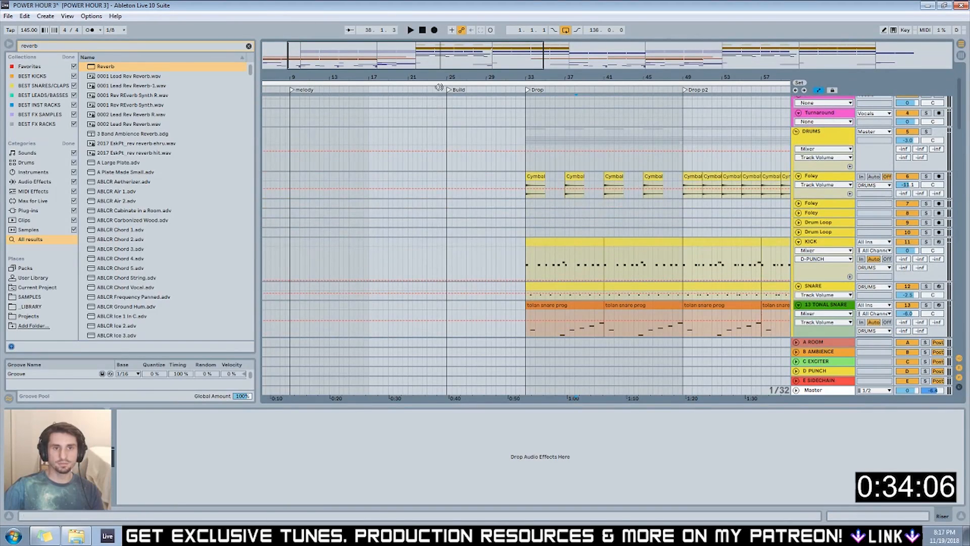
Rename the Foley track that holds the cymbal clips as Cymbals and duplicate the track.
scroll(439, 86, right, 5)
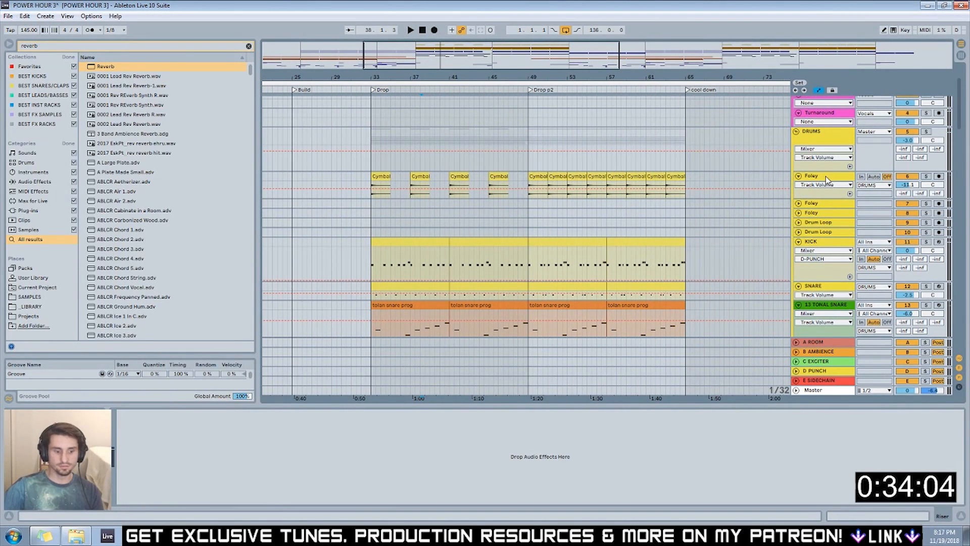
click(826, 177)
text(Cy)
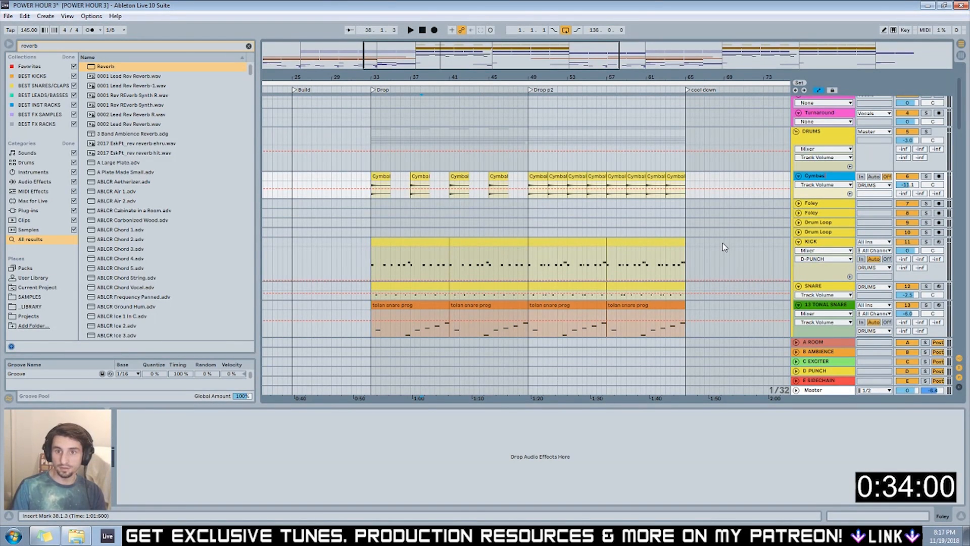
text(mbals)
key(Return)
key(ctrl+d)
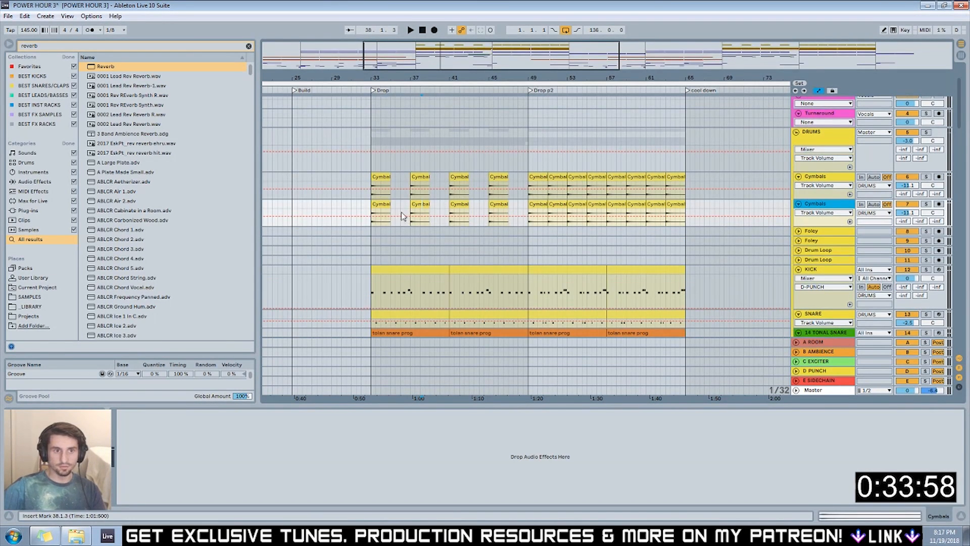
Move the duplicate Cymbals track's first clip to bars 31–33, directly before the Drop, using a two-bar grid.
drag(387, 211, 365, 204)
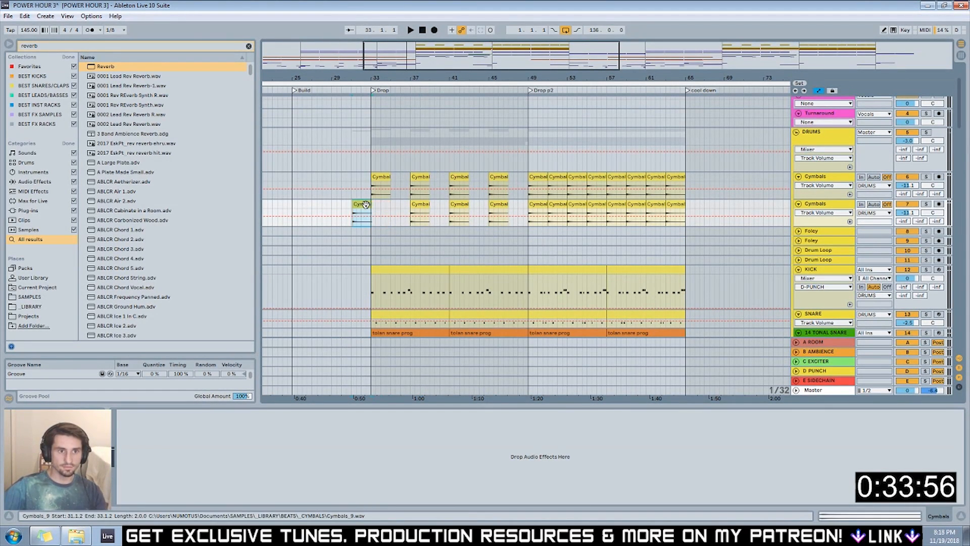
click(346, 202)
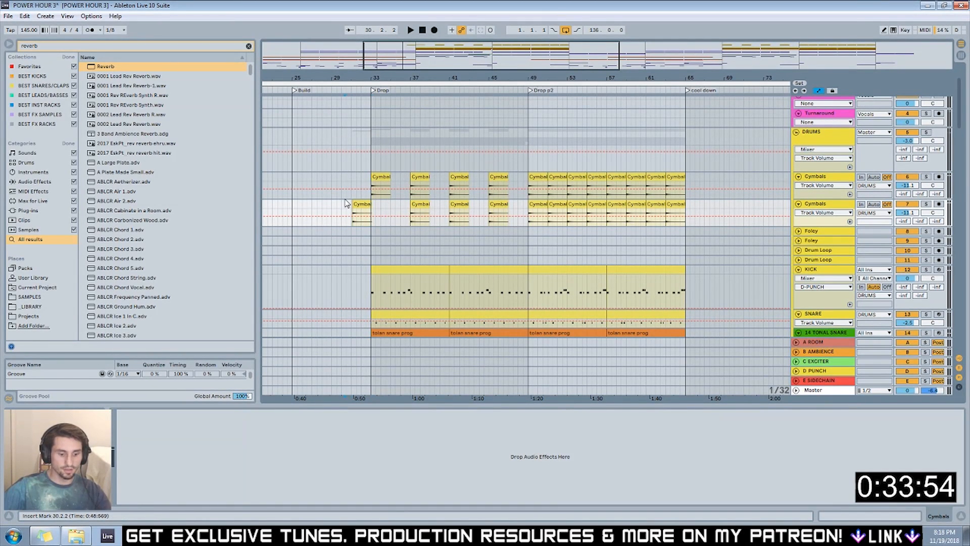
drag(366, 215, 362, 215)
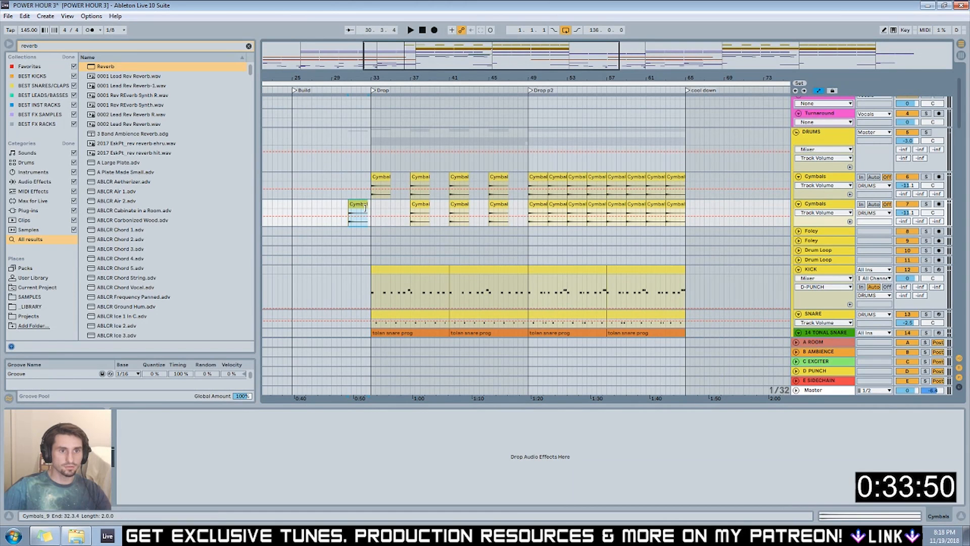
key(ctrl+2)
key(ctrl+2)
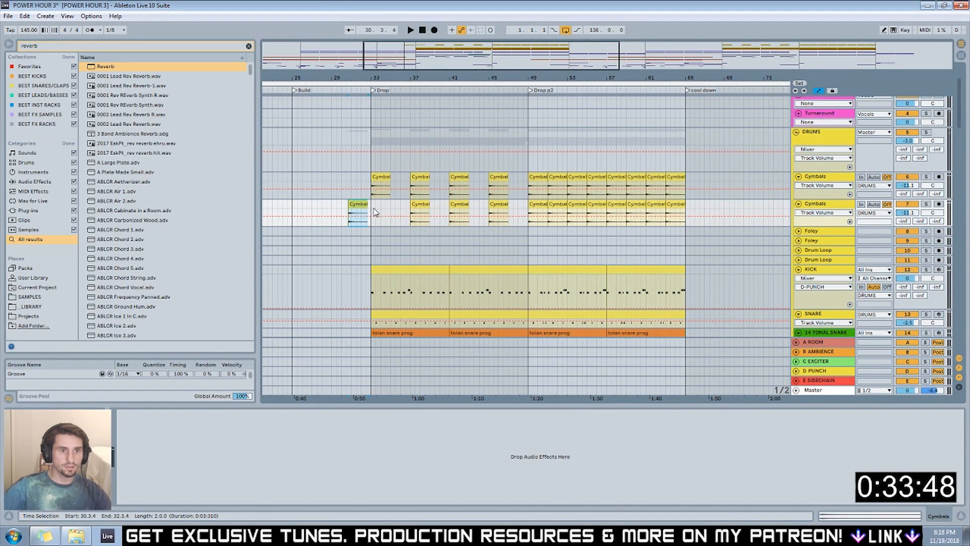
key(ctrl+2)
click(362, 203)
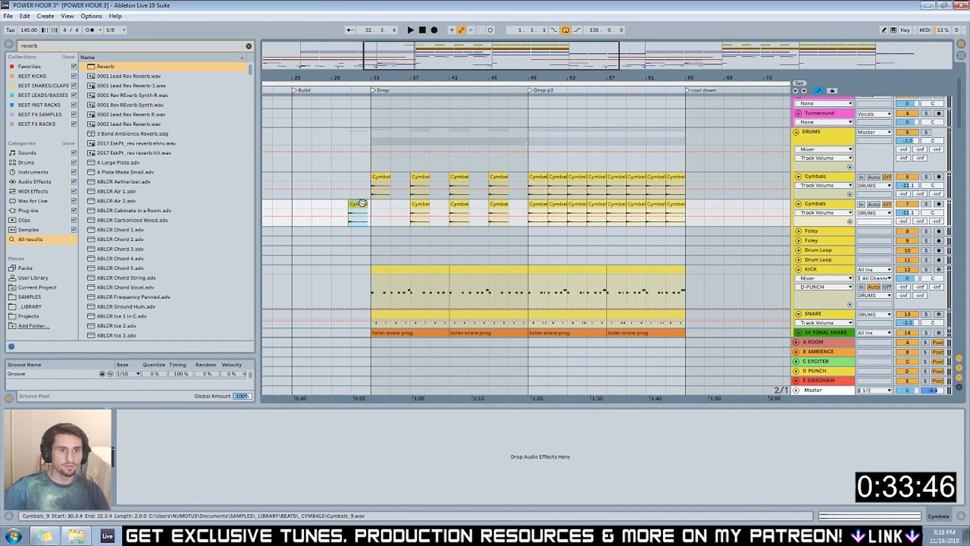
drag(362, 202, 364, 203)
Reverse the cymbal clip before the Drop and play it back, soloing the duplicate Cymbals track.
double_click(364, 203)
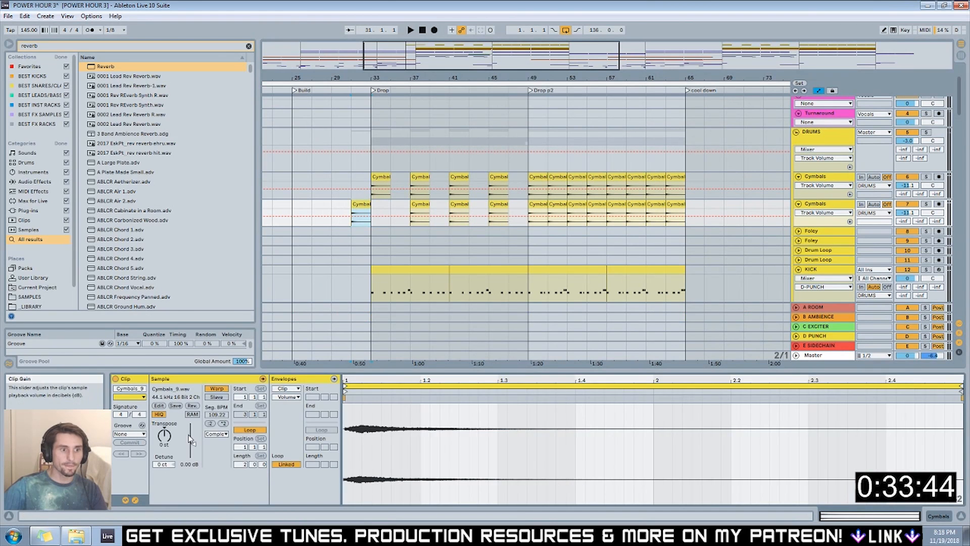
click(192, 406)
key(space)
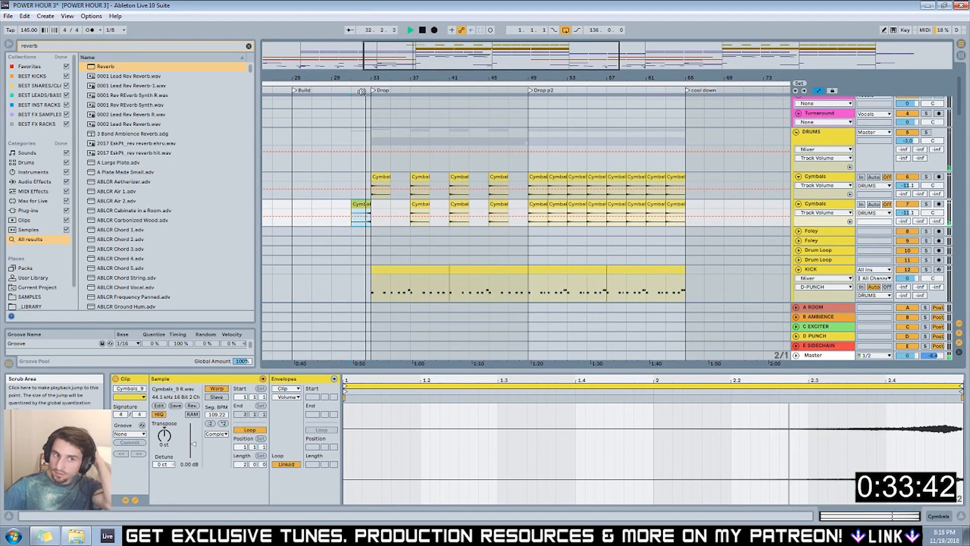
key(space)
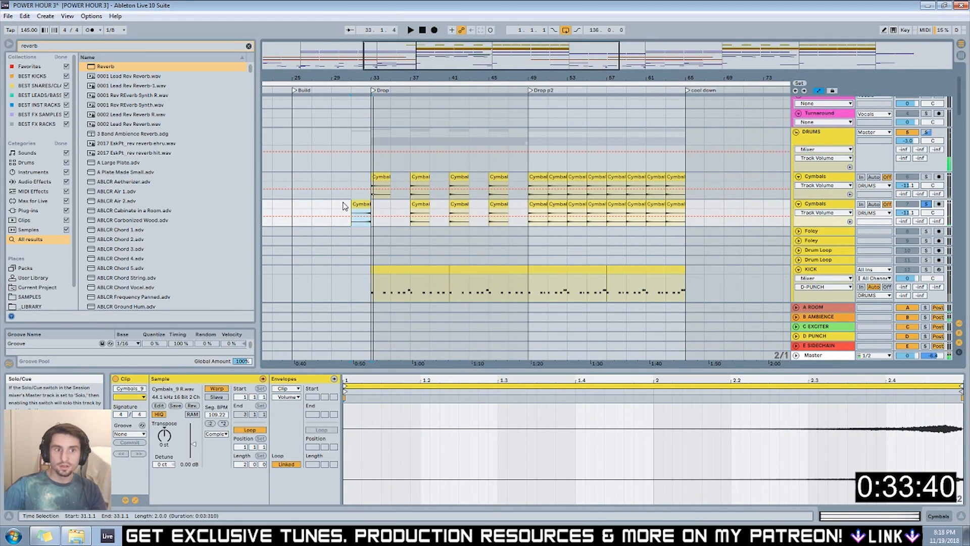
Move the duplicate Cymbals track's clip from bar 37 to bars 39–41 and delete the clip at bar 41.
click(415, 212)
drag(415, 212, 435, 212)
click(469, 212)
key(Delete)
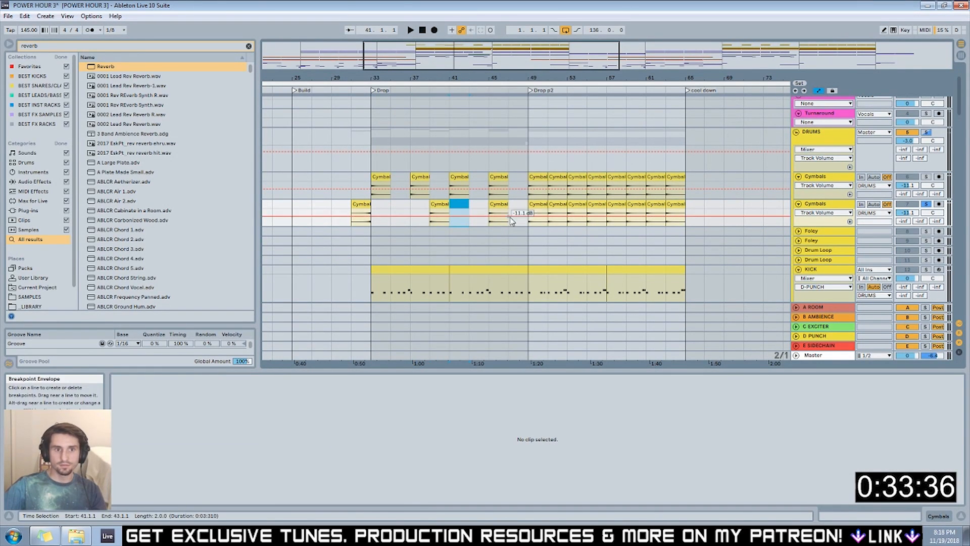
Reverse the cymbal clip at bar 39 and copy it to bars 47–49, in place of the clips at bars 45 and 49.
click(440, 215)
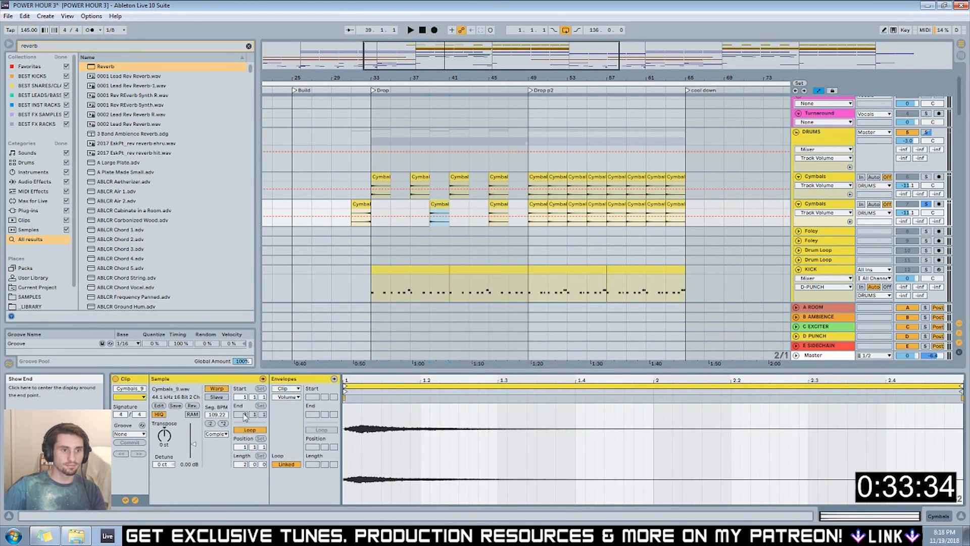
click(192, 405)
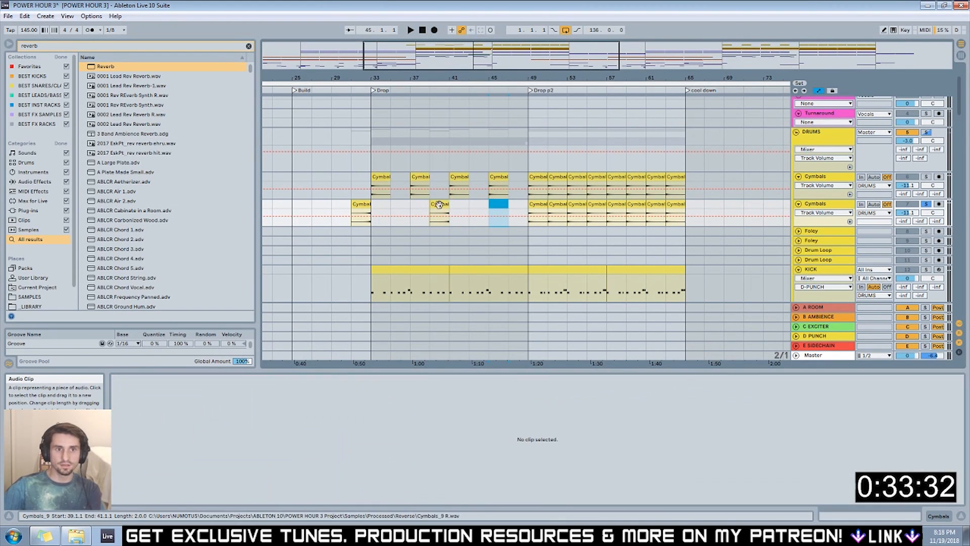
drag(430, 204, 510, 204)
click(538, 212)
key(Delete)
Reverse the duplicate Cymbals track's clip at bar 51 and delete its clips from bar 53 to bar 65.
click(557, 206)
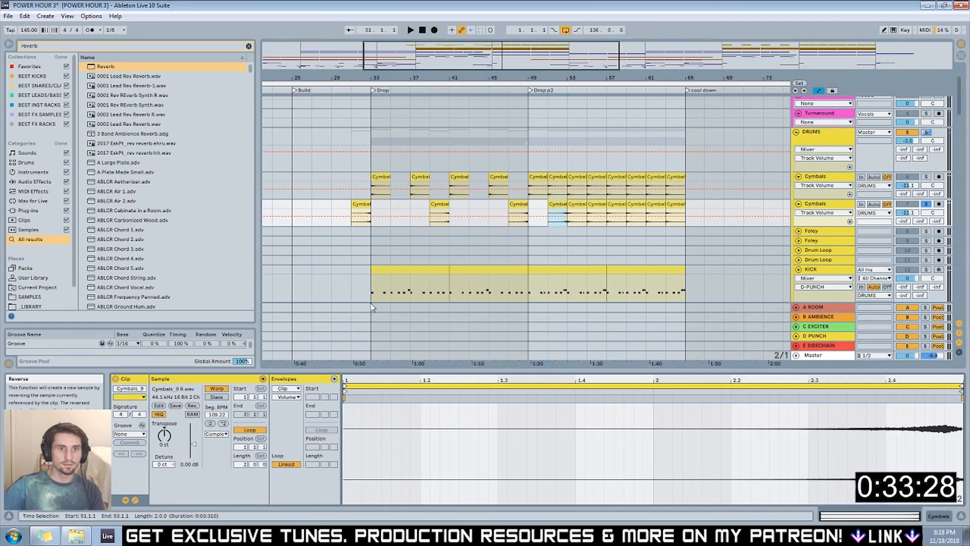
drag(569, 232, 690, 202)
key(Delete)
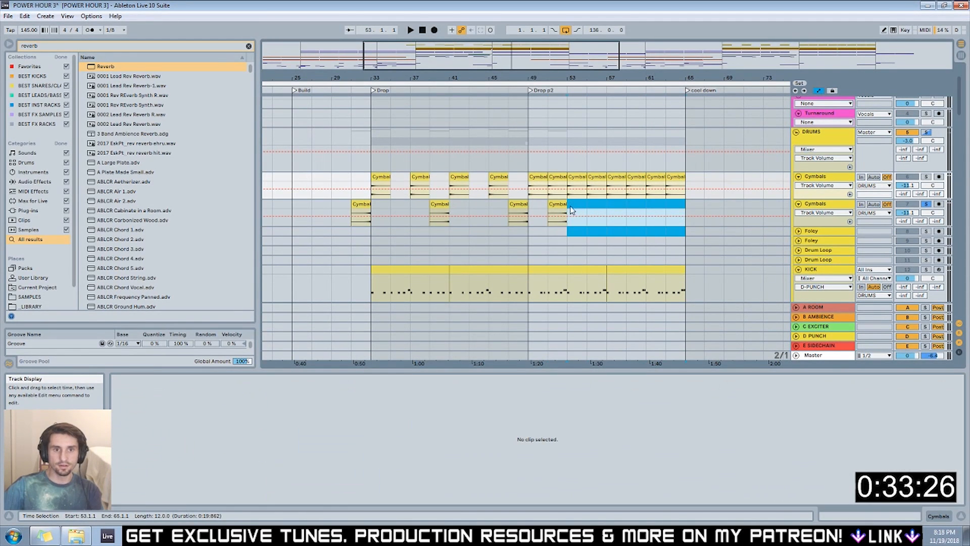
Copy the reversed cymbal clip to bars 55, 59 and 63, and to bars 71, 79, 87 and 95 through cool down and Build 2.
click(558, 205)
drag(557, 206, 675, 207)
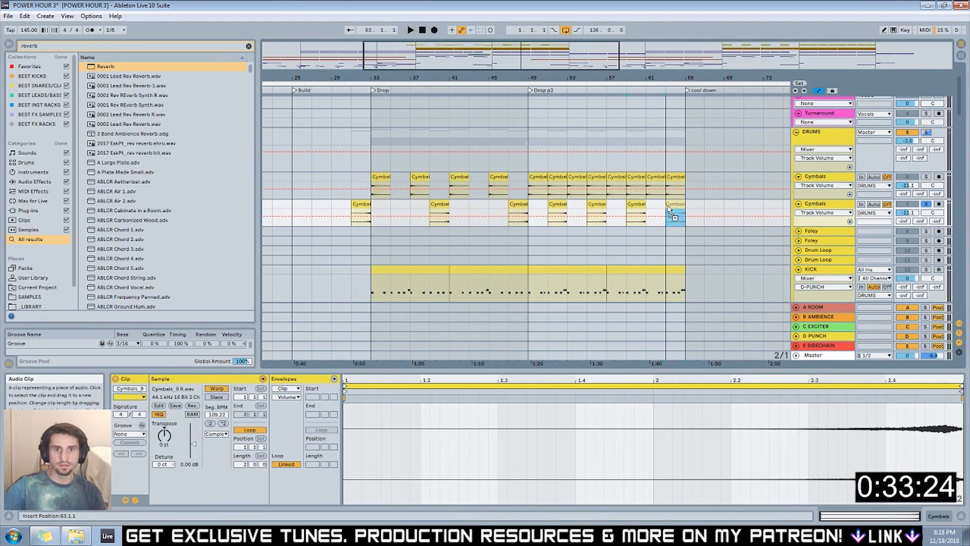
drag(355, 78, 510, 78)
drag(605, 206, 709, 207)
drag(537, 71, 585, 71)
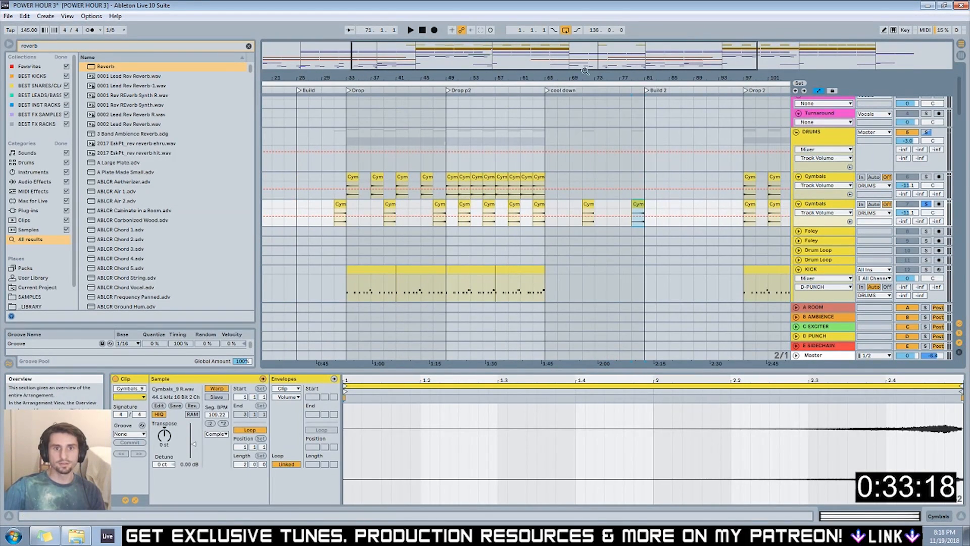
drag(638, 207, 738, 207)
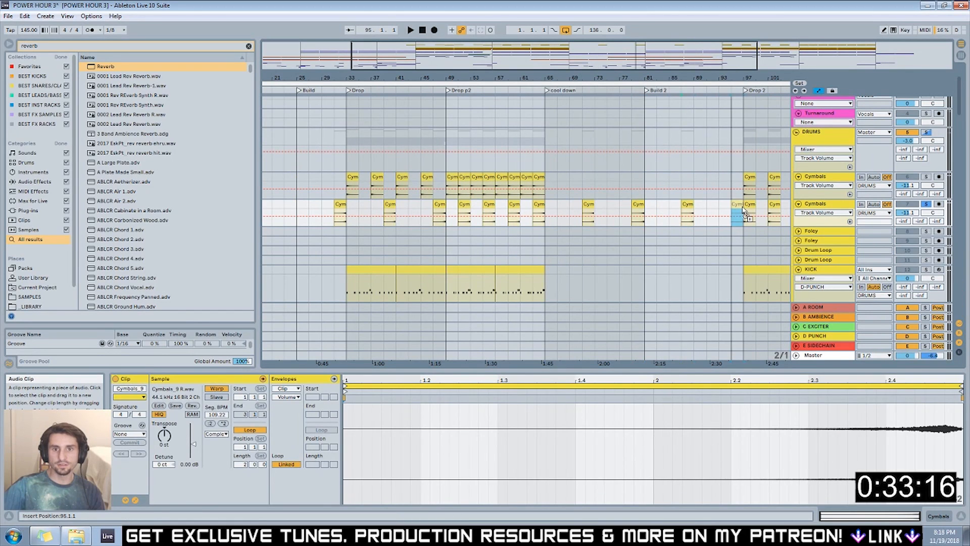
Replace the duplicate Cymbals track's clips in Drop 2 and Drop 2 p2 with the first drop's reversed cymbal pattern.
drag(542, 55, 541, 30)
drag(753, 209, 612, 208)
click(726, 205)
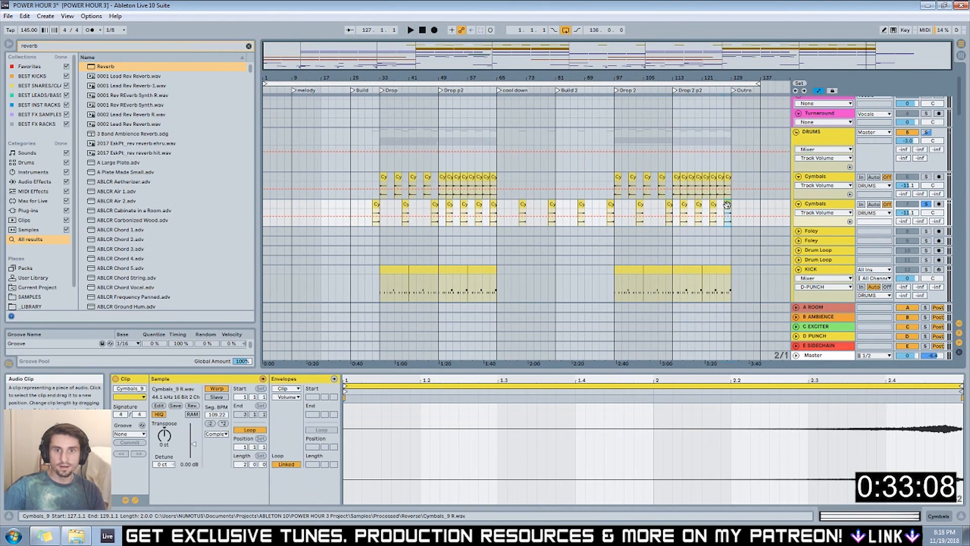
Copy the reversed cymbal clip to bars 7, 15 and 23 in the intro and melody sections.
drag(727, 205, 354, 213)
drag(245, 208, 318, 206)
drag(317, 205, 346, 208)
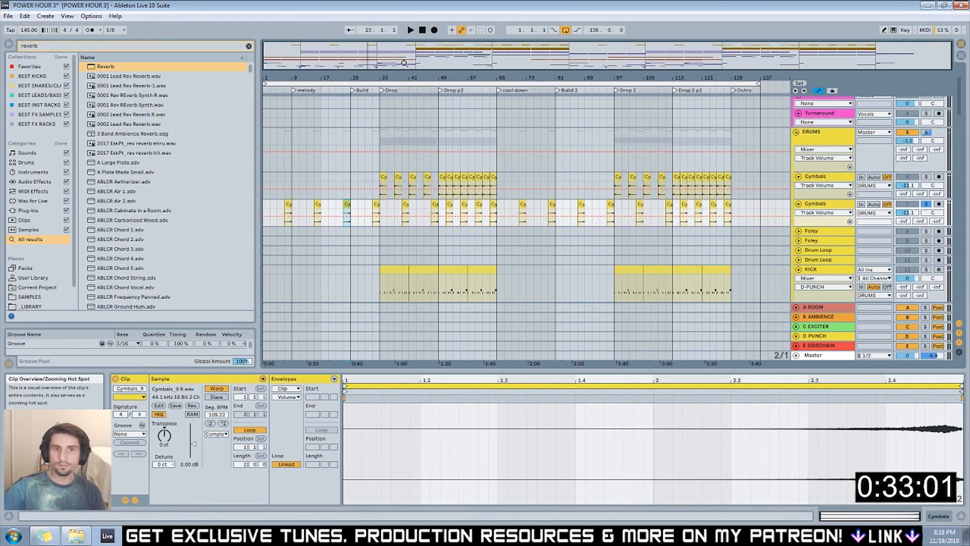
Switch to notes.txt in Notepad, read the list of arrangement fixes, and return to Ableton Live.
click(421, 30)
key(alt+Tab)
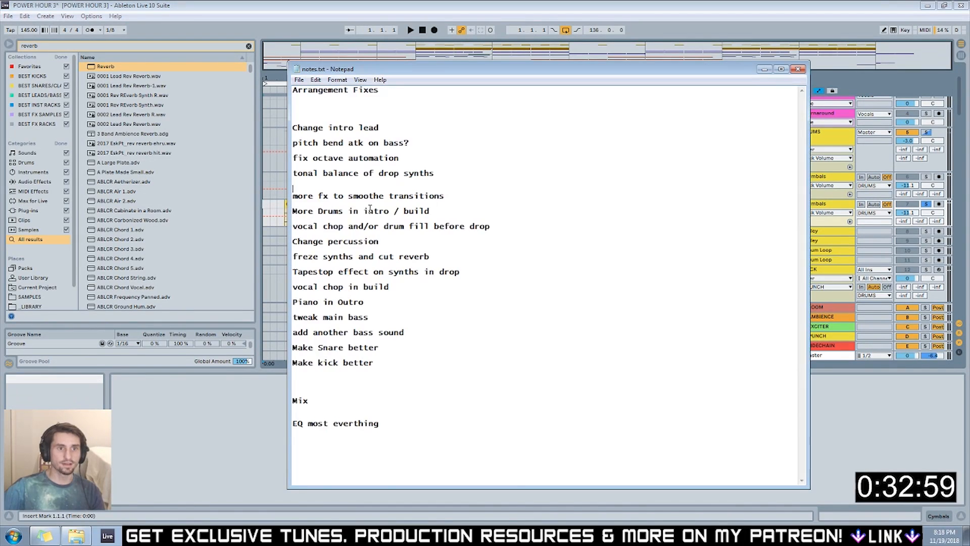
click(798, 69)
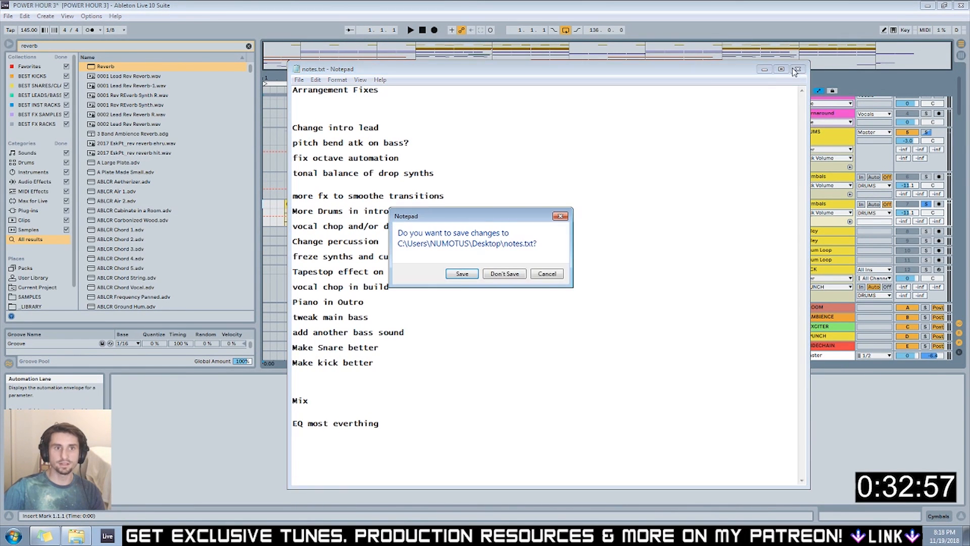
click(551, 279)
key(alt+Tab)
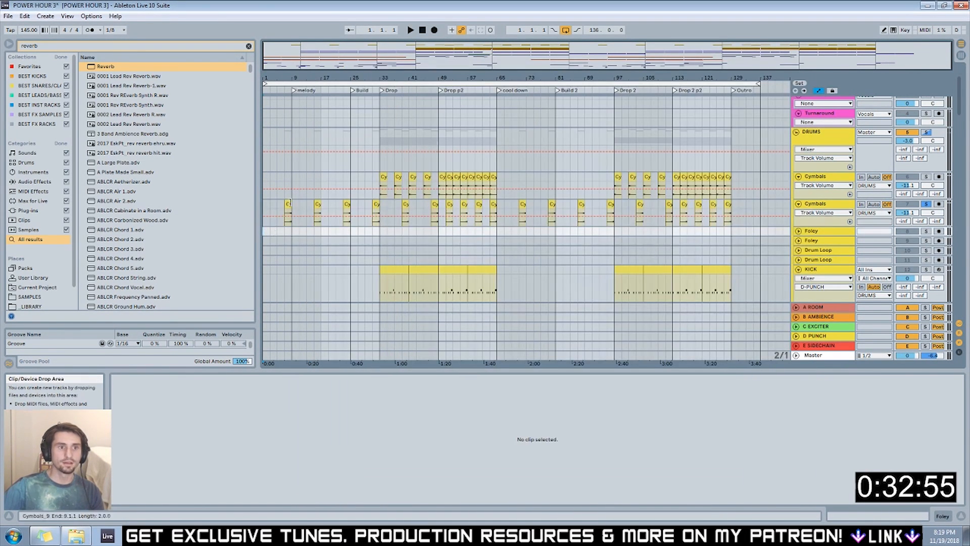
Turn off solo on the reversed Cymbals track and play the arrangement from the start.
scroll(369, 149, down, 4)
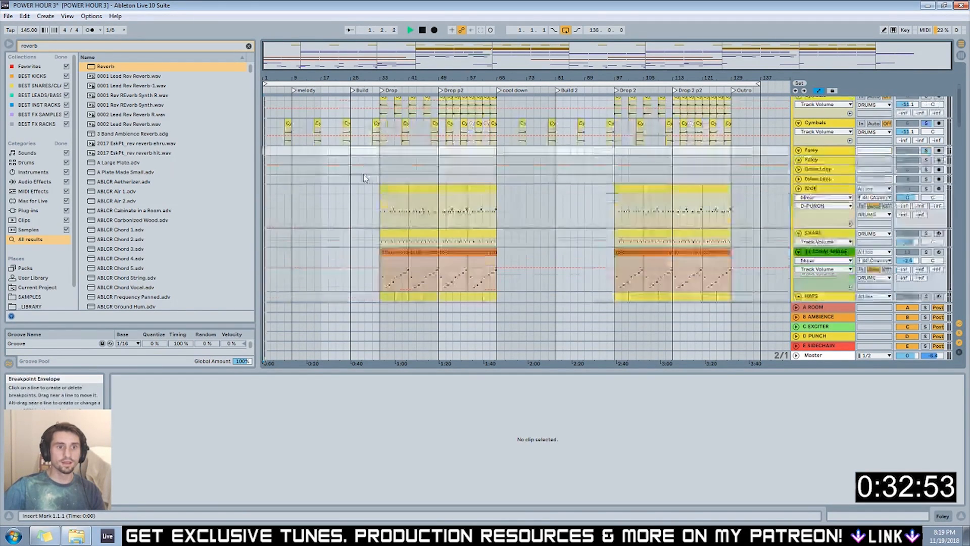
click(399, 195)
click(329, 210)
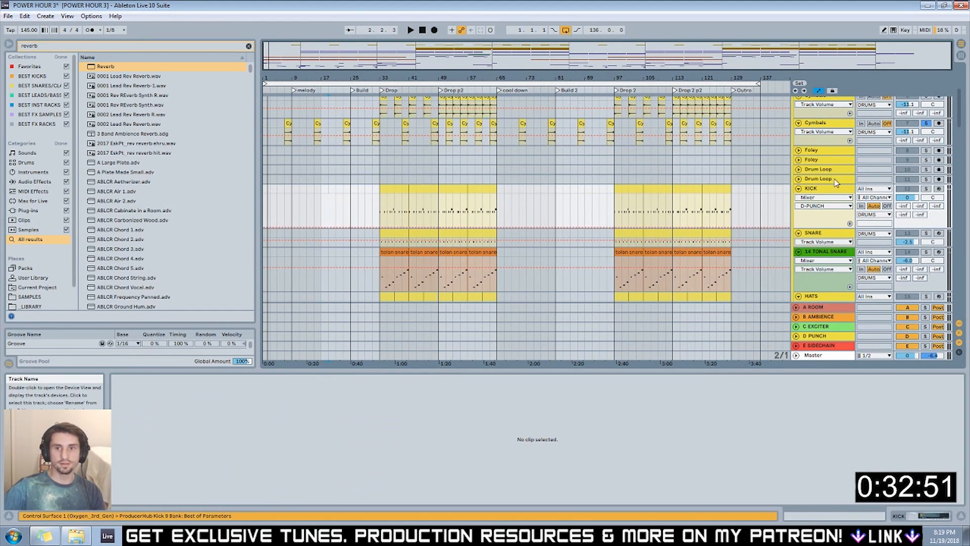
click(927, 123)
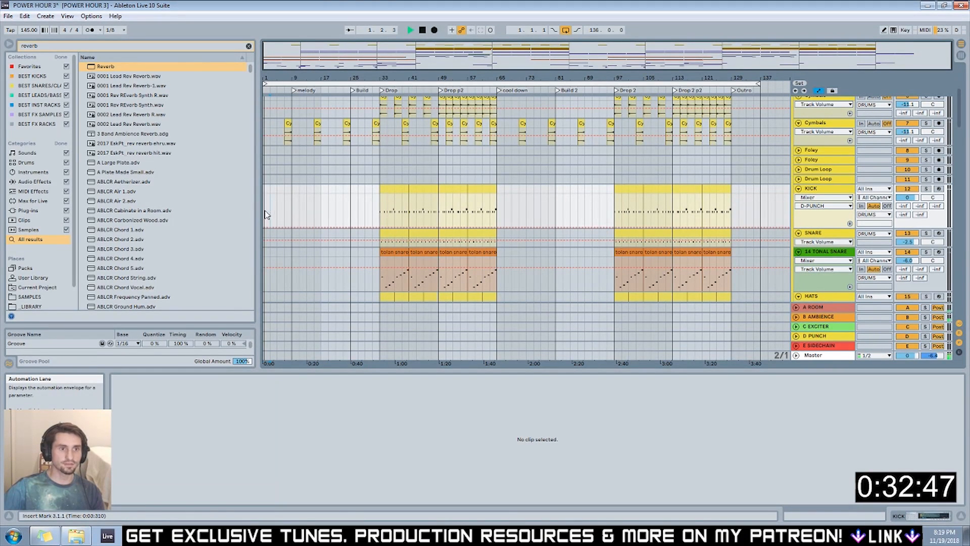
Insert an empty eight-bar MIDI clip at the start of the KICK track, from bar 1 to bar 9.
click(285, 215)
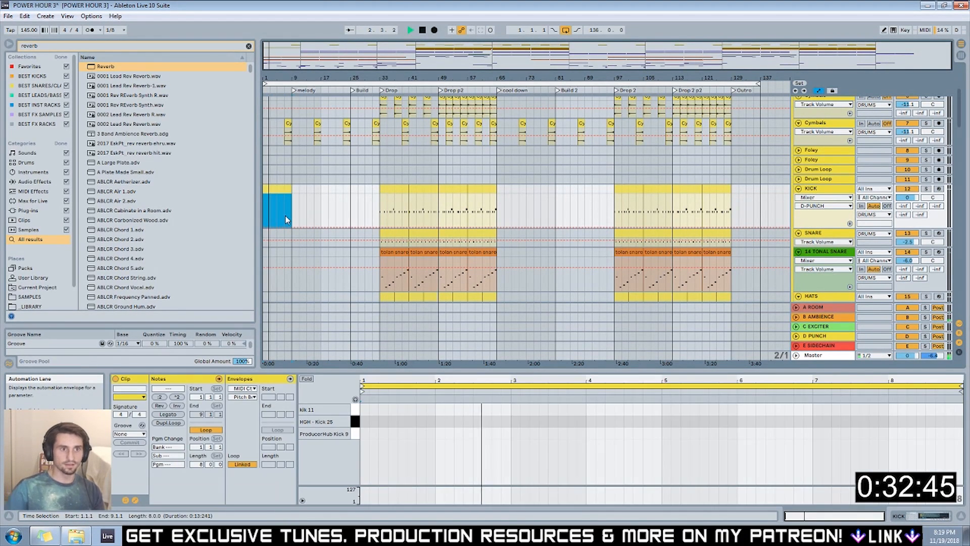
drag(365, 50, 366, 65)
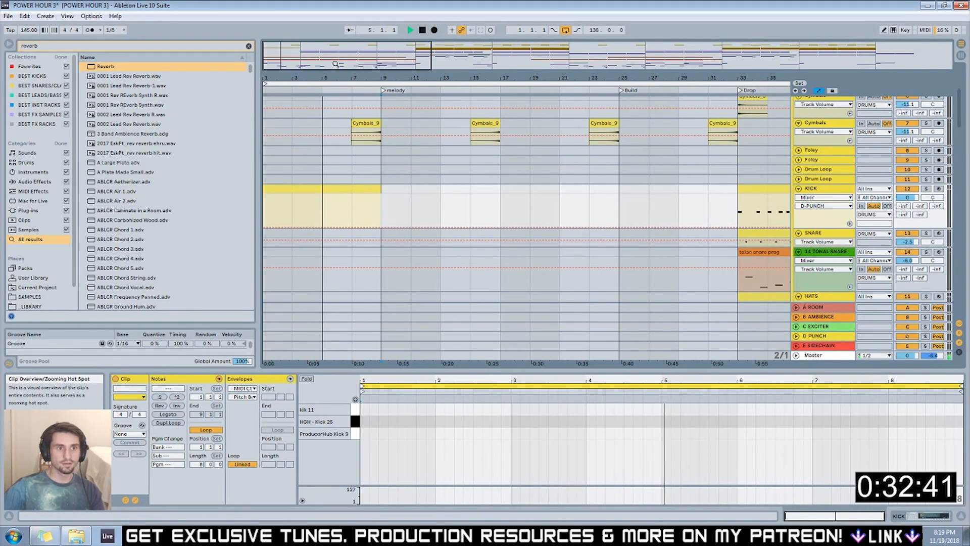
Insert an eight-bar MIDI clip at the start of the SNARE track and add a Clap 808 2 note at 4.4.
click(379, 242)
drag(383, 249, 247, 251)
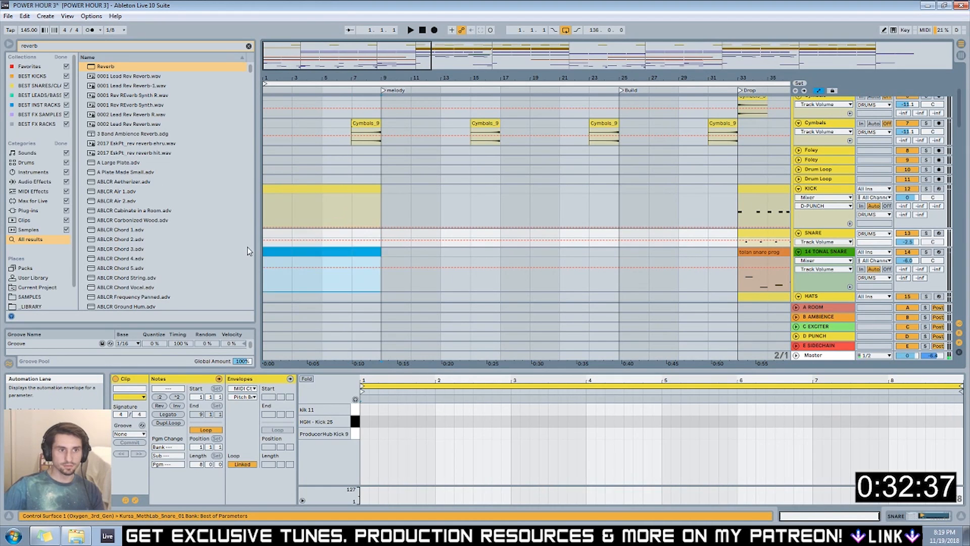
key(space)
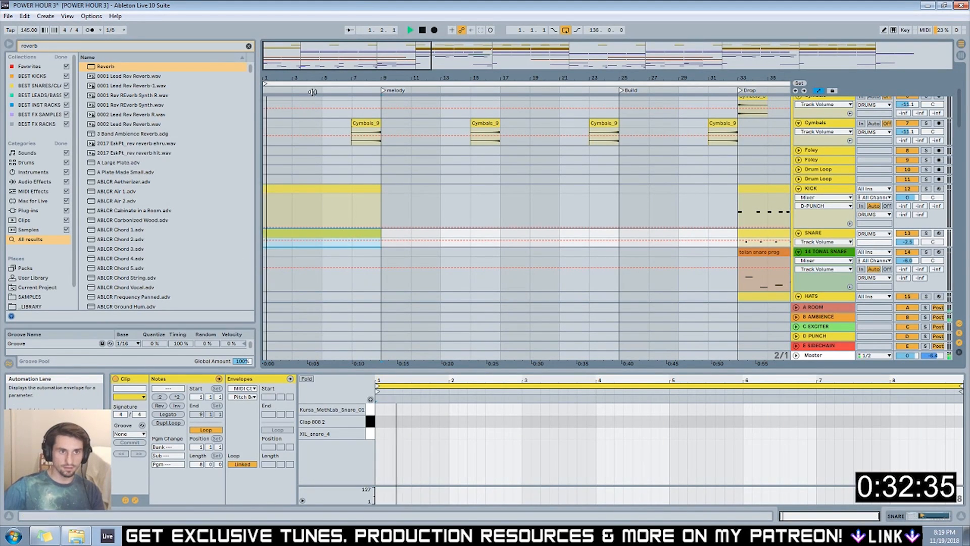
double_click(653, 421)
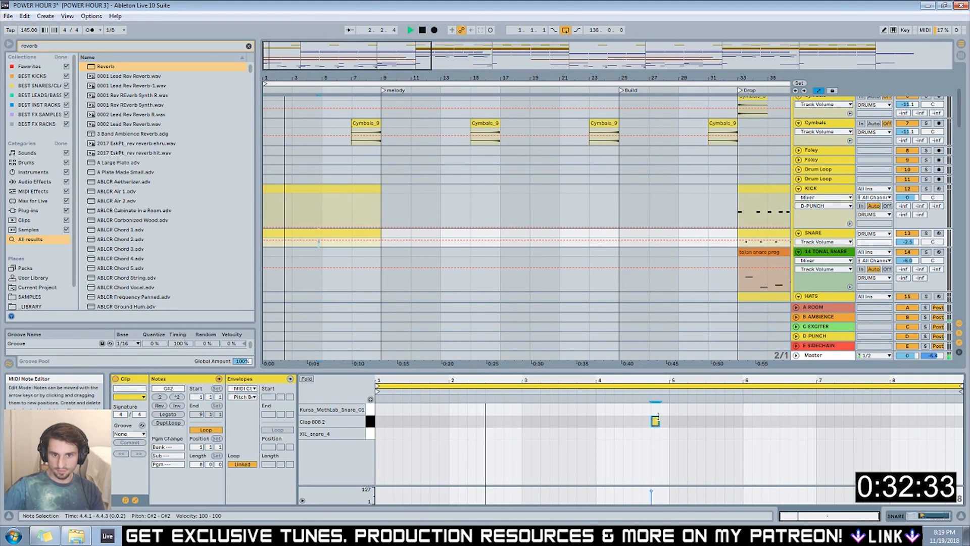
Add a ProducerHub Kick 9 note at bar 5 of the intro KICK clip.
click(335, 190)
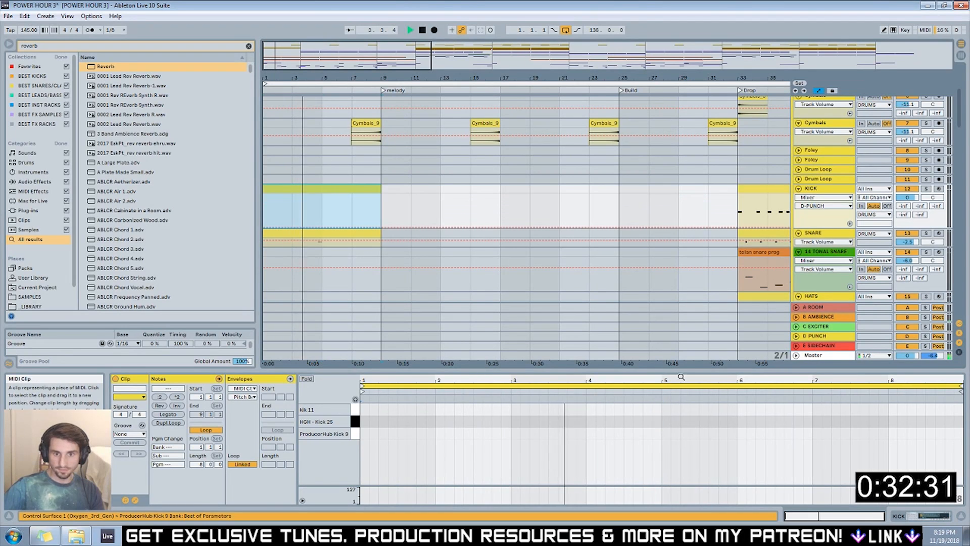
click(667, 434)
double_click(667, 433)
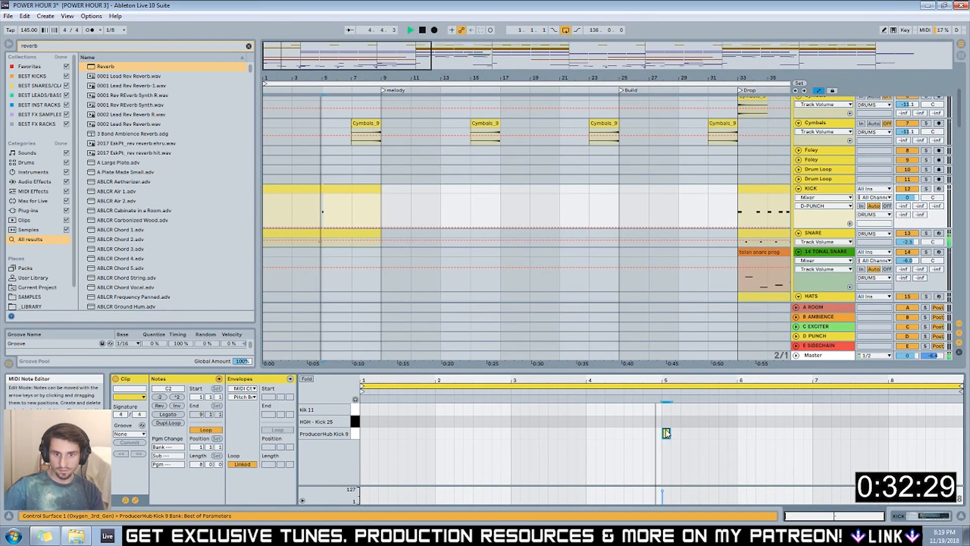
With the intro kick and snare clips shown together, add Clap 808 2 notes at 4.4.3, 8.2.3, 8.3.3 and 8.4.
click(334, 209)
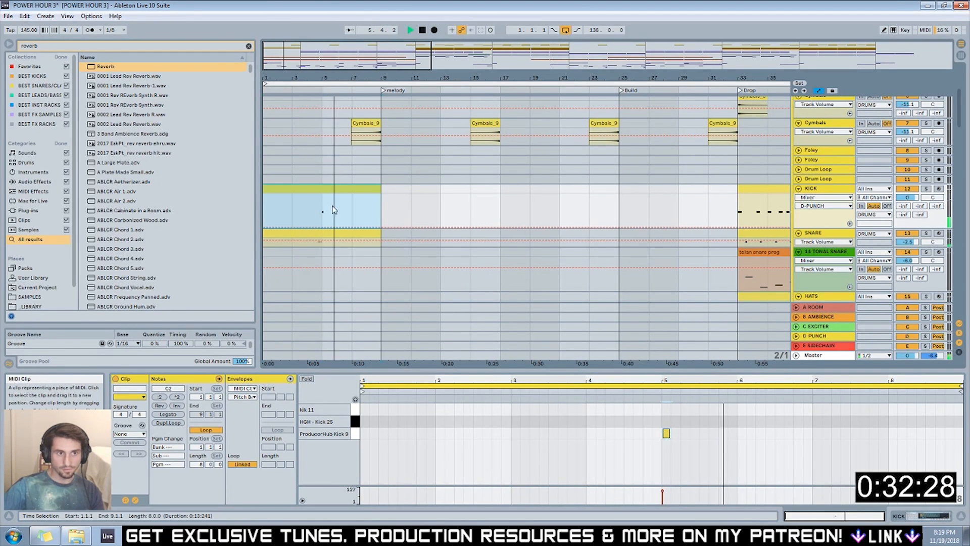
shift+click(336, 235)
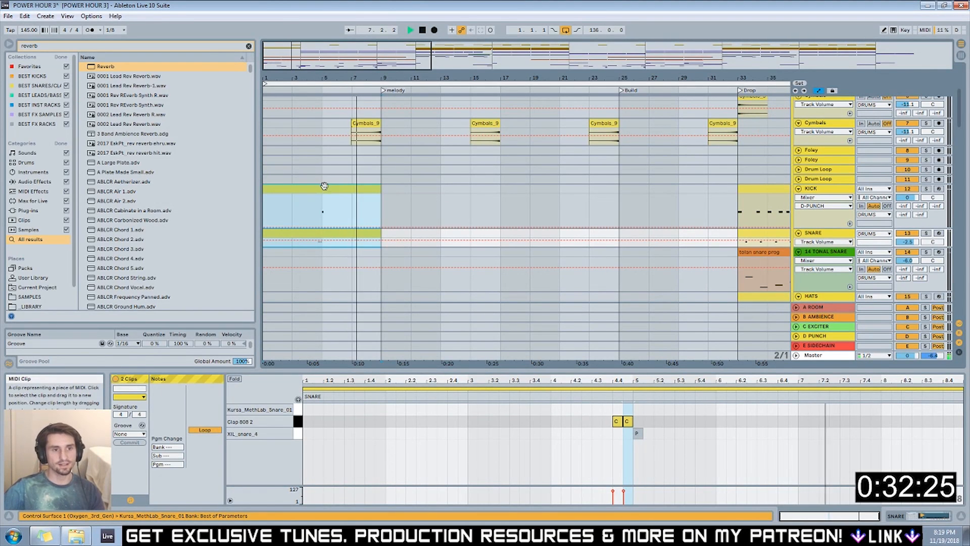
click(912, 426)
key(space)
click(878, 394)
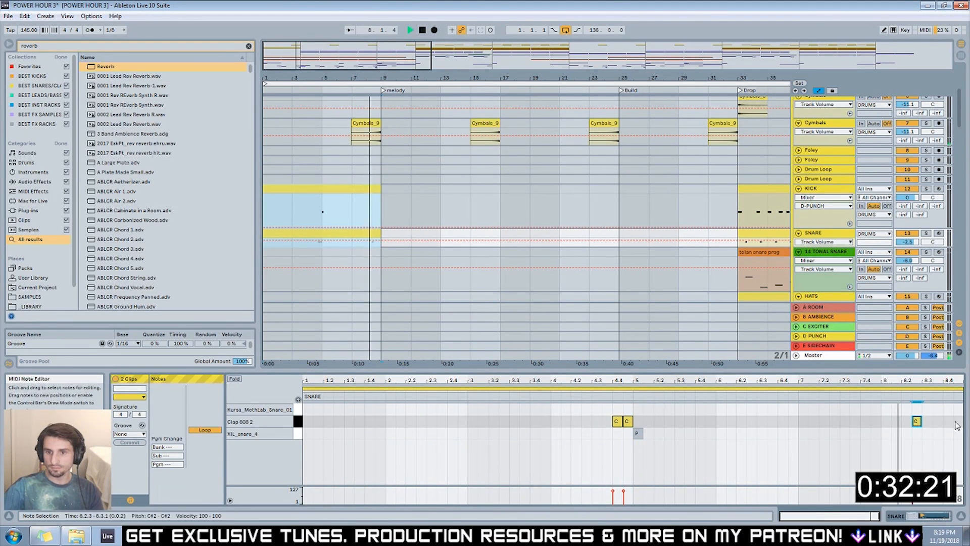
double_click(936, 421)
double_click(947, 421)
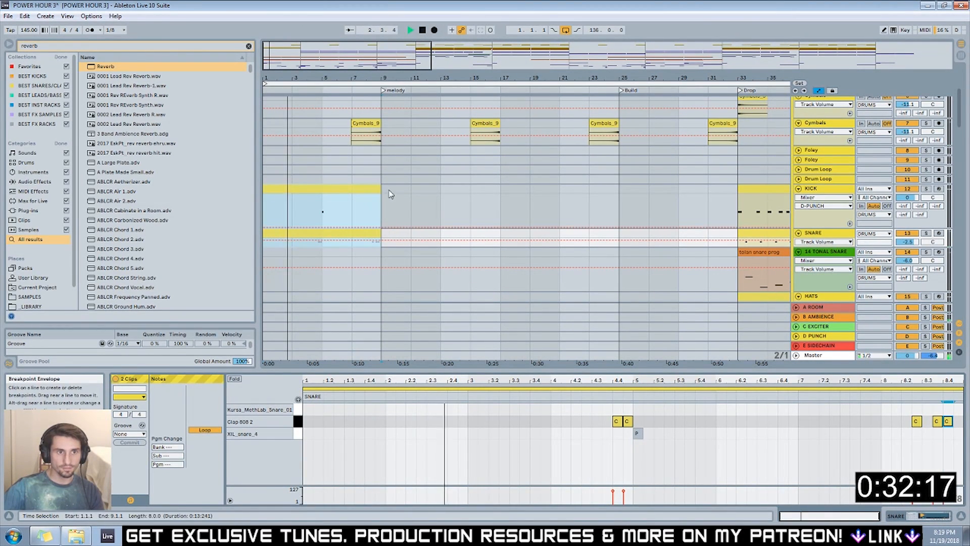
key(space)
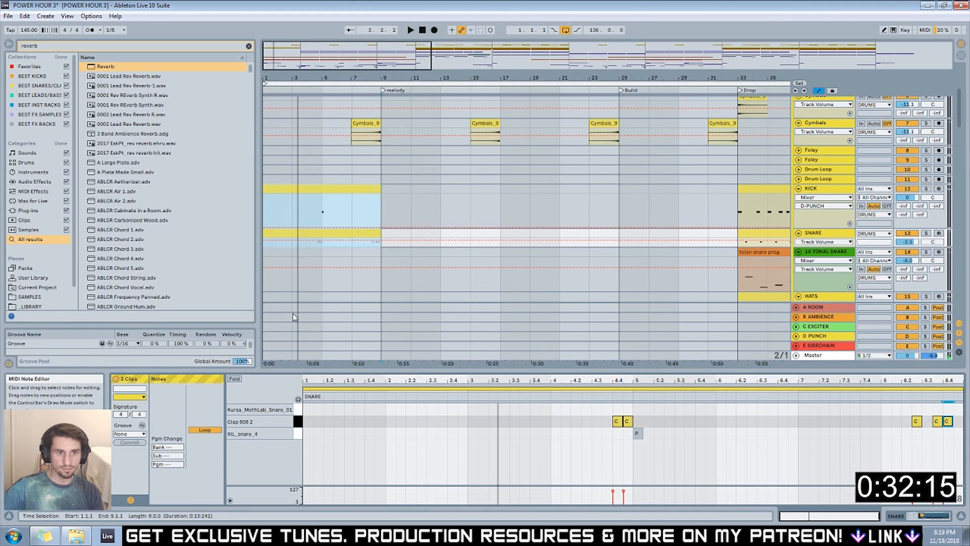
Add a kick at bar 1 of the intro KICK clip and move both kick notes to the kik 11 row.
click(277, 202)
double_click(363, 433)
key(space)
key(Up)
key(Up)
drag(666, 433, 667, 410)
key(space)
Duplicate the intro kick and snare clips into bars 9 to 17.
drag(431, 57, 490, 57)
click(336, 190)
key(ctrl+d)
click(324, 231)
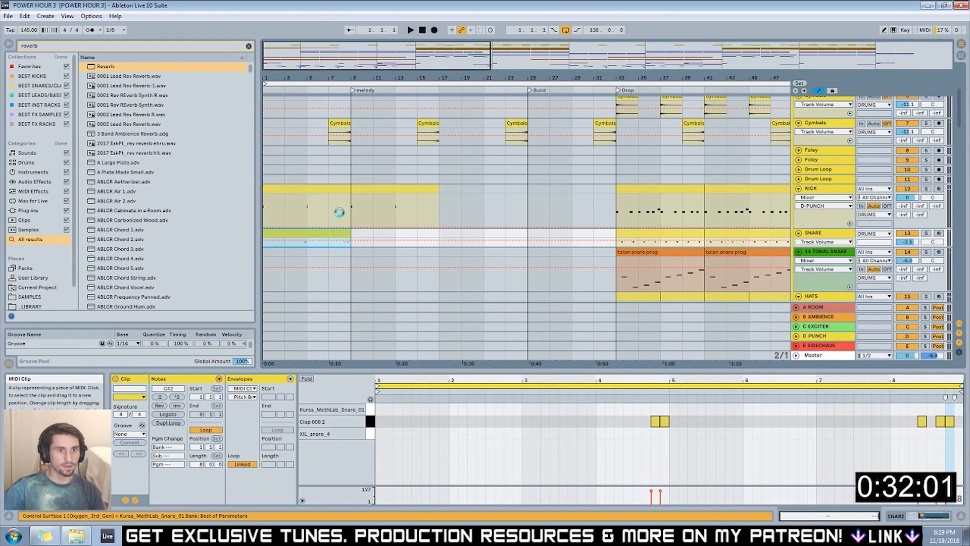
key(ctrl+d)
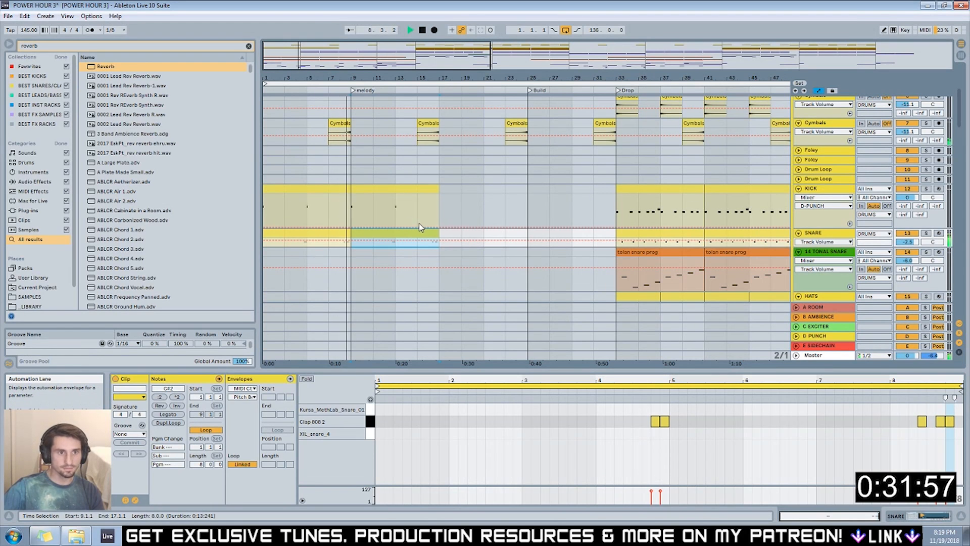
Add a Kursa_MethLab_Snare_01 note on beat three of all eight bars in the snare clip starting at bar 9.
click(489, 216)
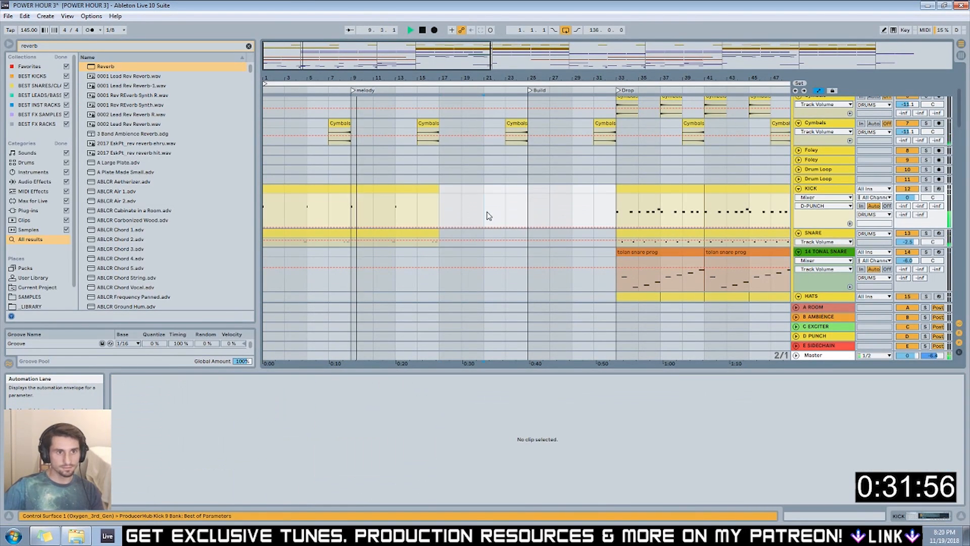
click(367, 189)
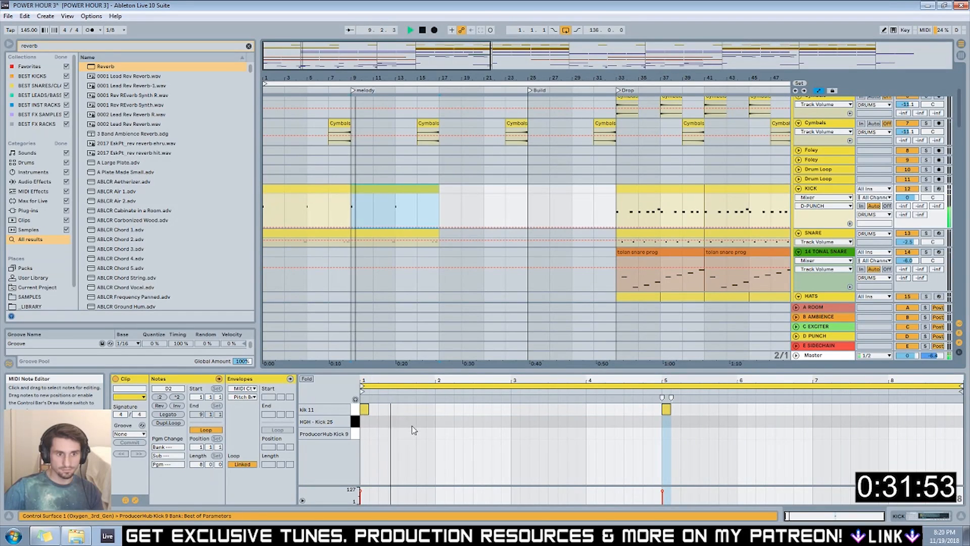
click(362, 236)
key(space)
double_click(416, 410)
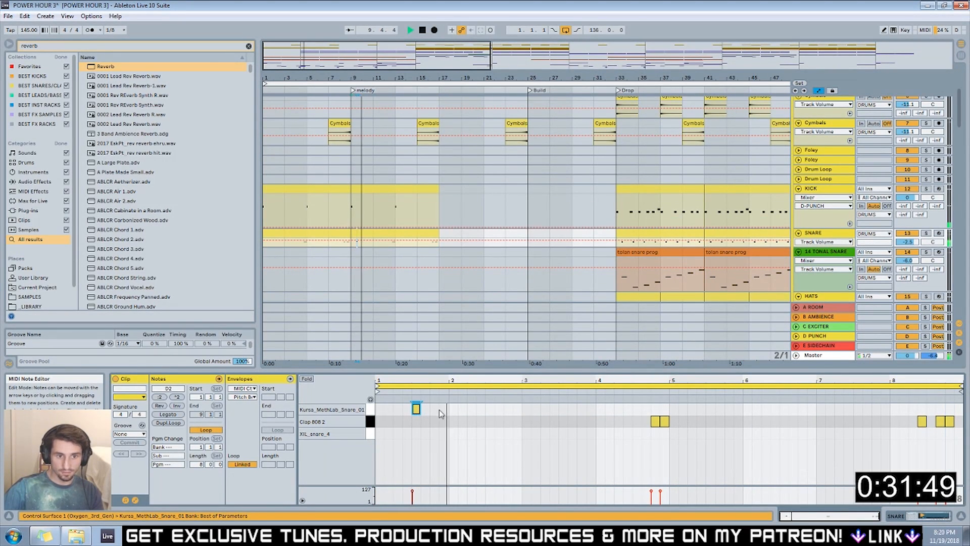
double_click(490, 409)
double_click(563, 409)
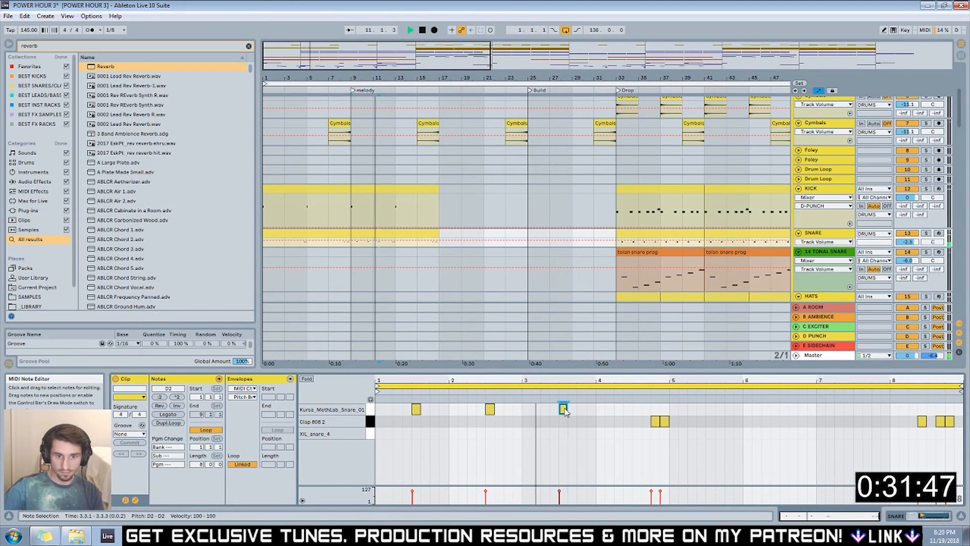
double_click(637, 408)
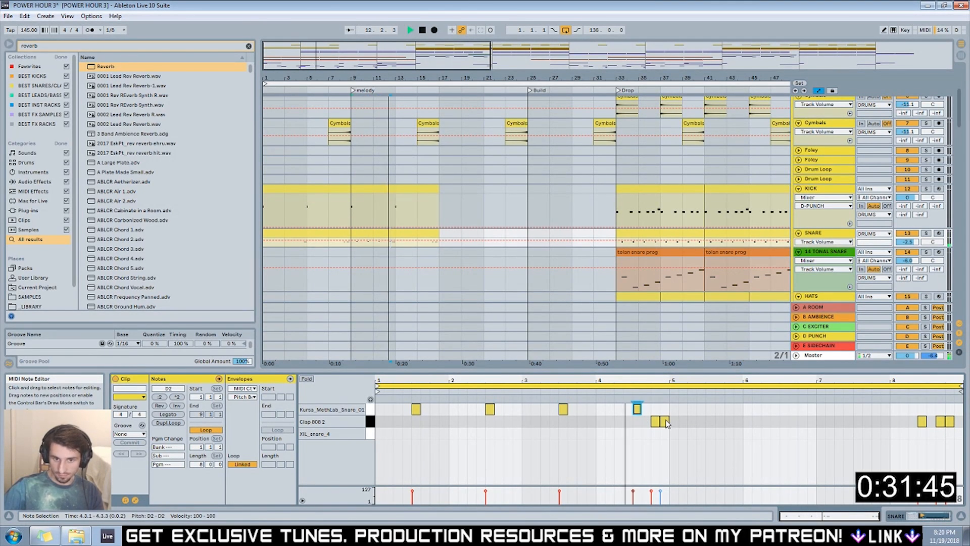
double_click(711, 409)
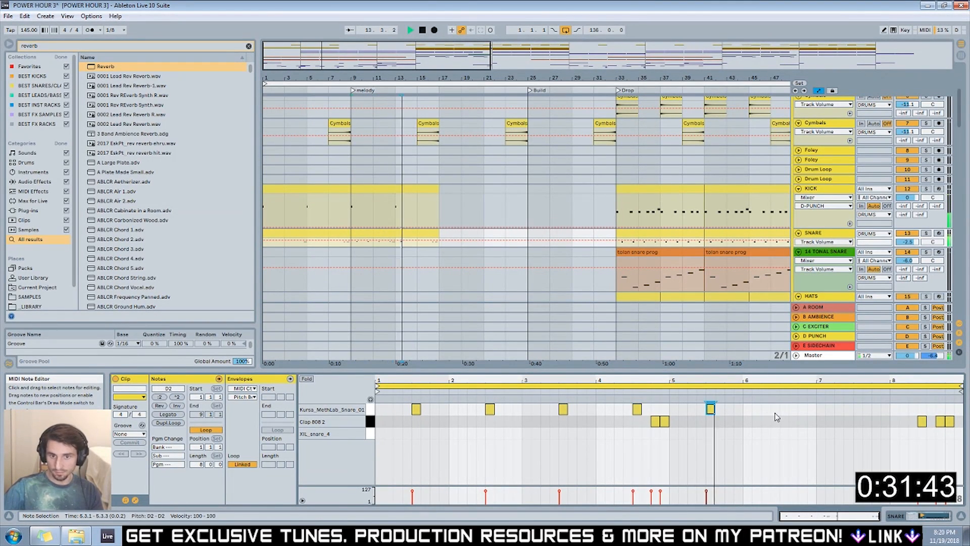
double_click(783, 409)
double_click(858, 408)
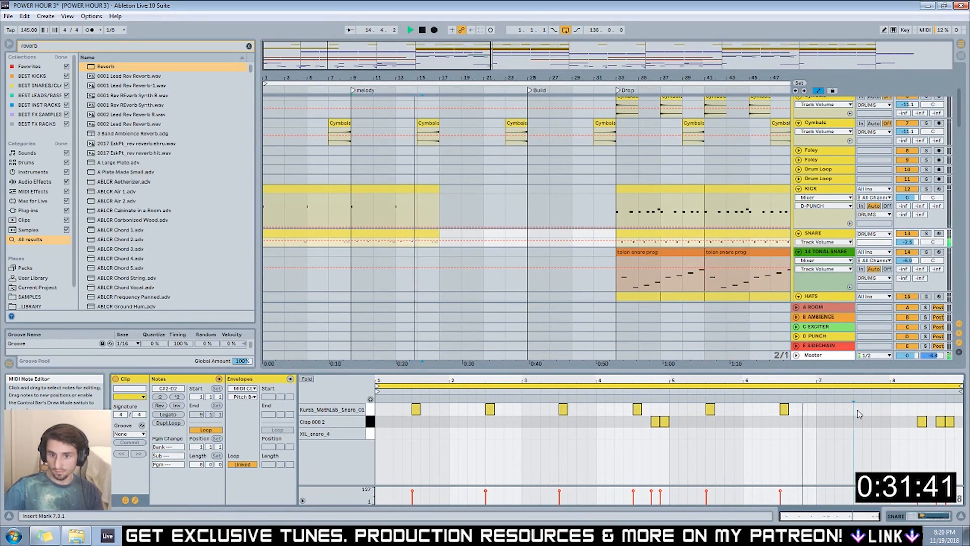
double_click(932, 409)
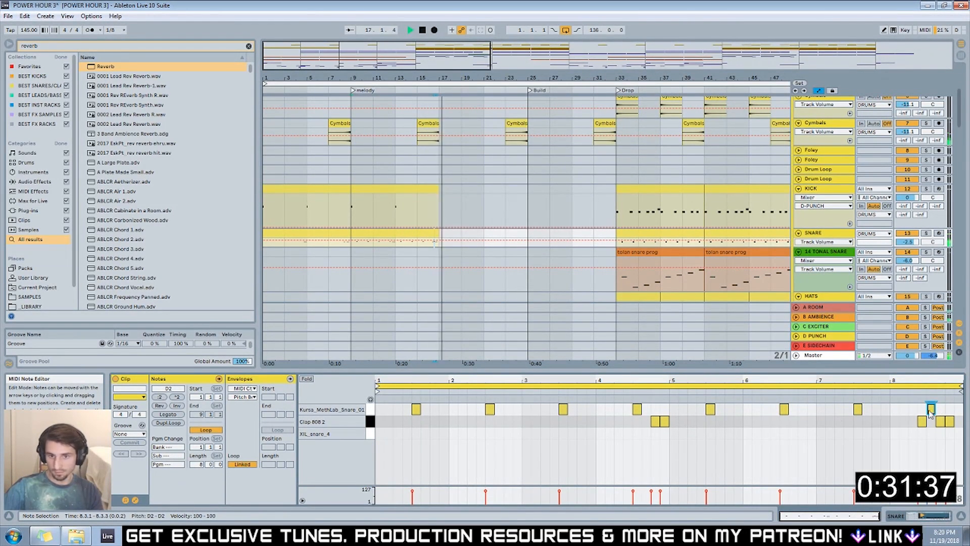
key(space)
Duplicate the melody section's kick and snare clips from bar 9 into bars 17 to 25.
click(402, 191)
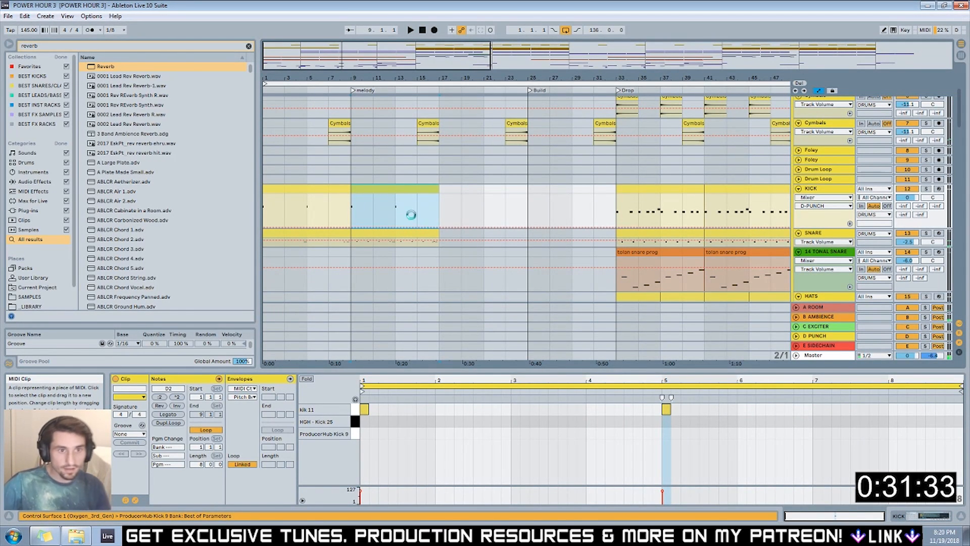
key(ctrl+d)
click(429, 232)
key(ctrl+d)
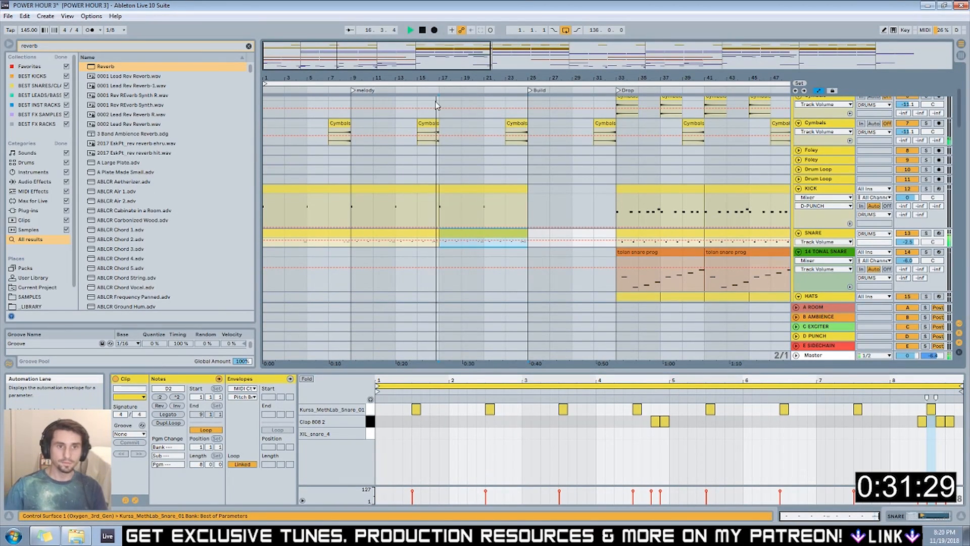
In the kick clip starting at bar 17, add kik 11 notes at 2.2.3, 3.1, 3.4, 4.1 and 4.2.3.
click(455, 211)
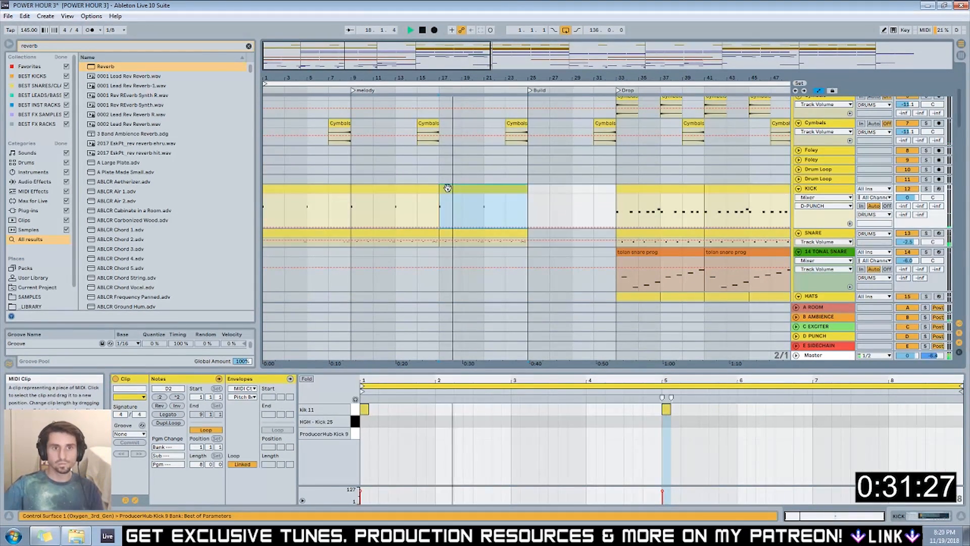
double_click(468, 409)
double_click(516, 412)
double_click(619, 408)
double_click(572, 409)
click(596, 412)
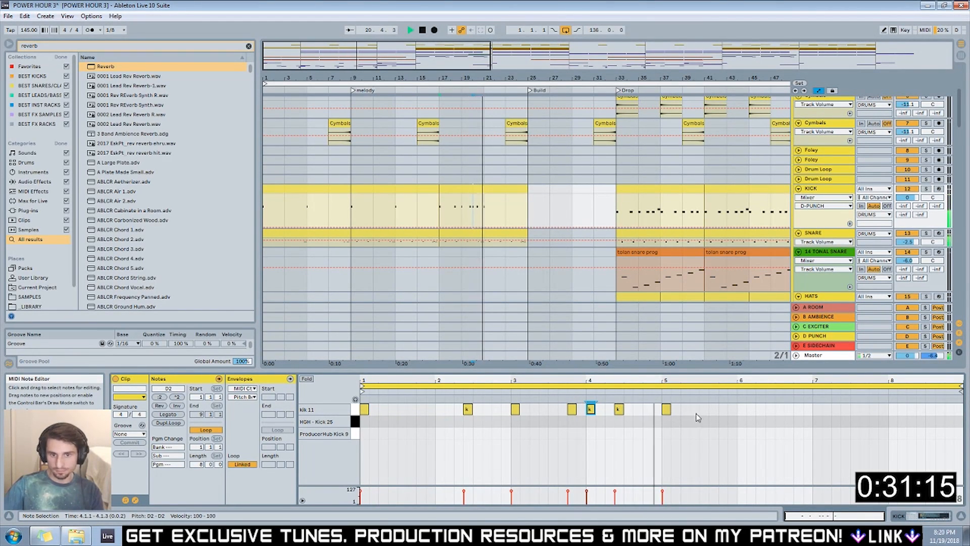
Duplicate the four-bar kick pattern into the clip's second half, align it to bar 5, and move its second note to 6.2.
drag(655, 421, 362, 394)
key(ctrl+d)
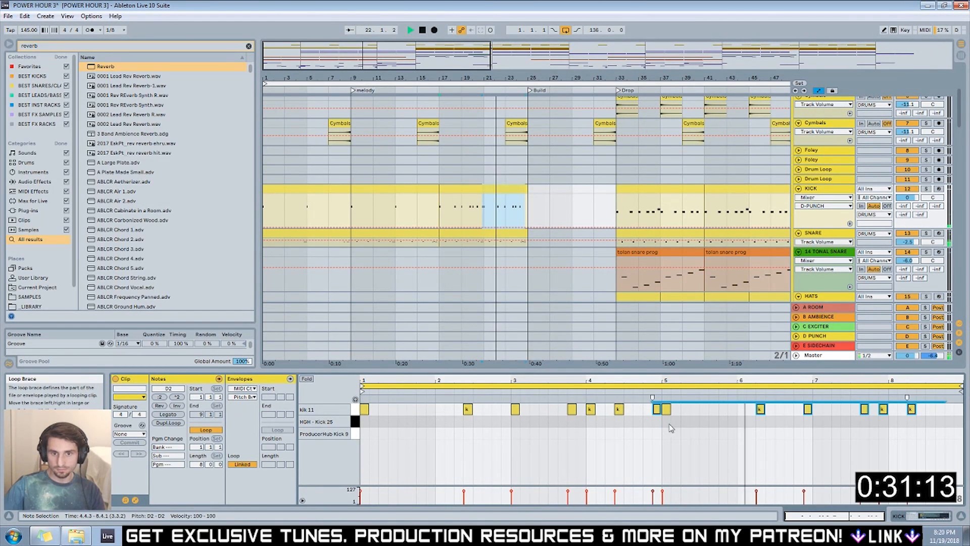
key(Right)
click(770, 408)
drag(770, 409, 761, 409)
click(883, 426)
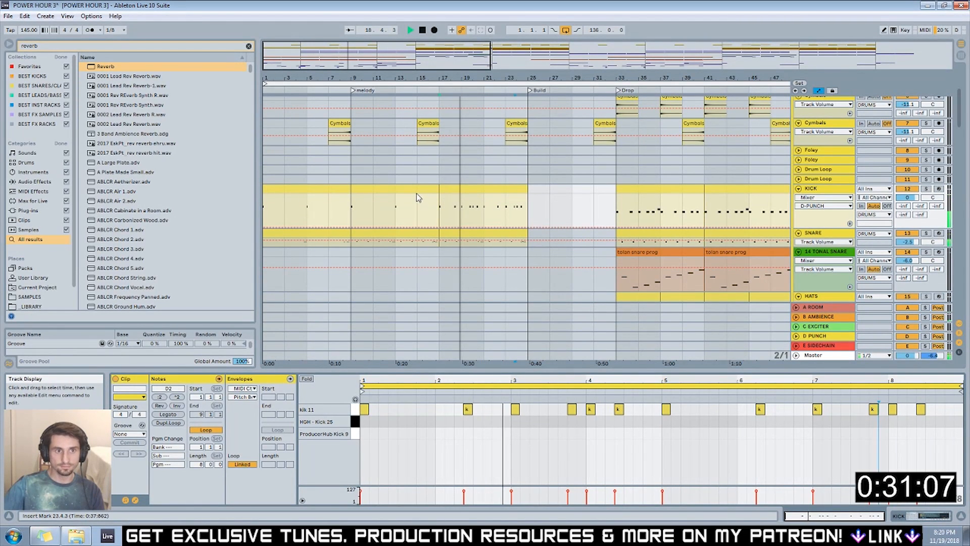
Copy the sparse kick clip from bar 9 to the Build at bar 25 and move its second note to bar 3.
click(401, 190)
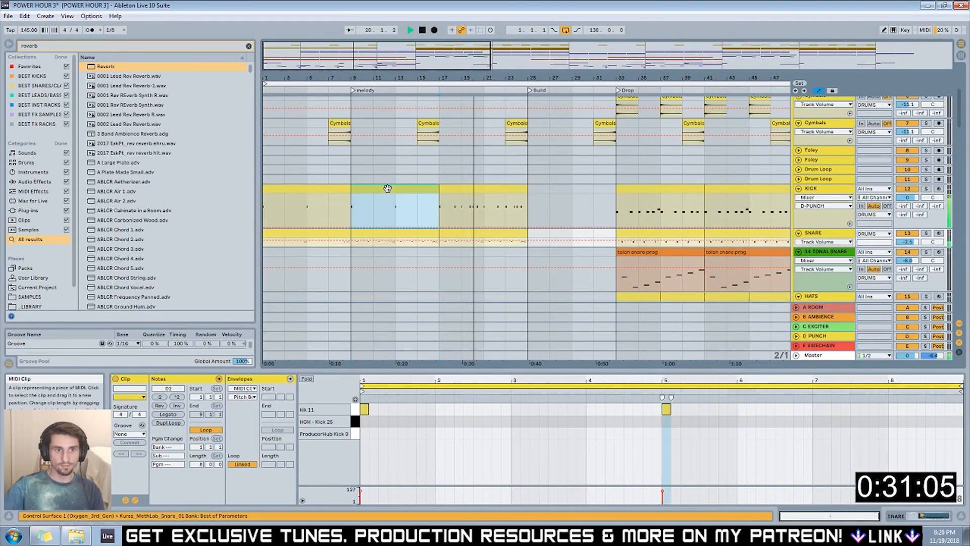
drag(388, 188, 565, 188)
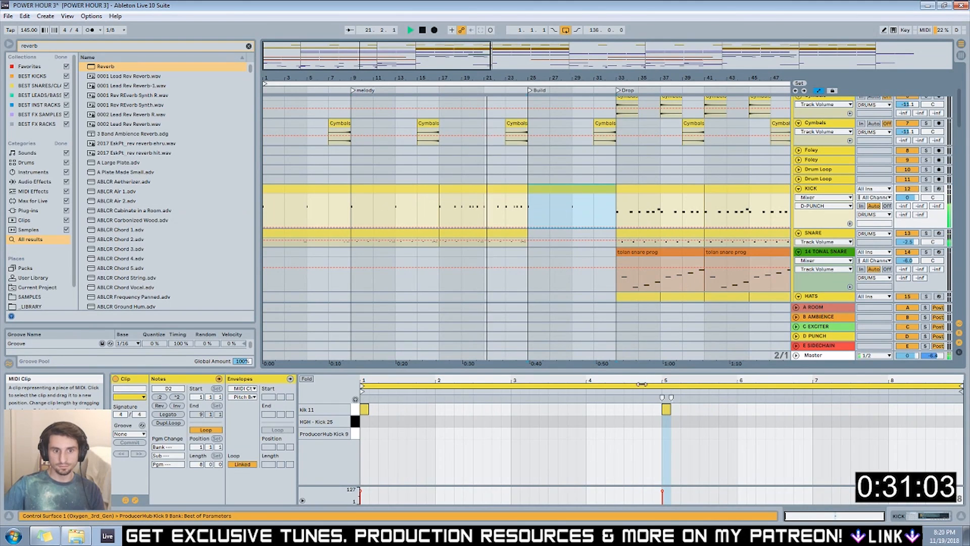
drag(667, 410, 520, 415)
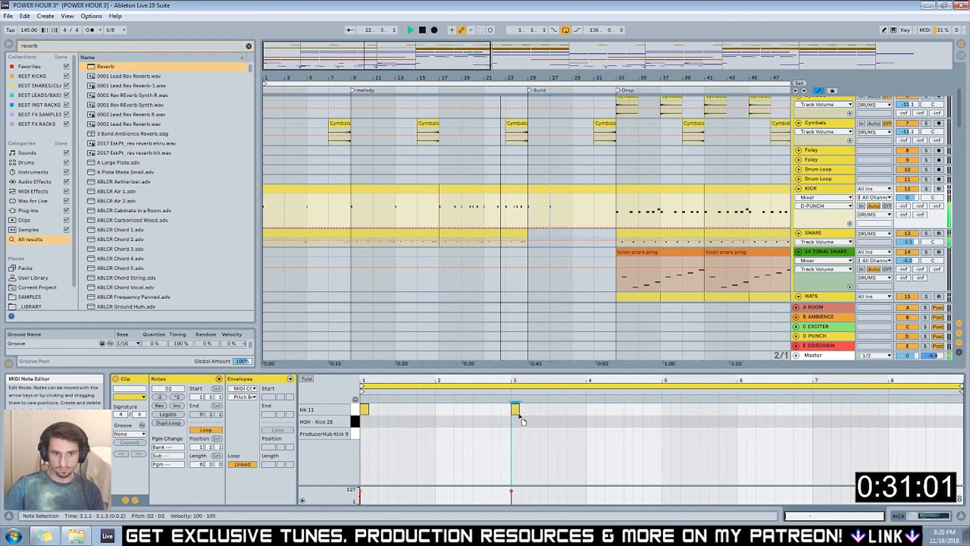
Add kik 11 notes in the Build clip at bar 4, on every beat of bar 5, and at bar 6.
double_click(666, 409)
double_click(685, 409)
drag(687, 412, 706, 410)
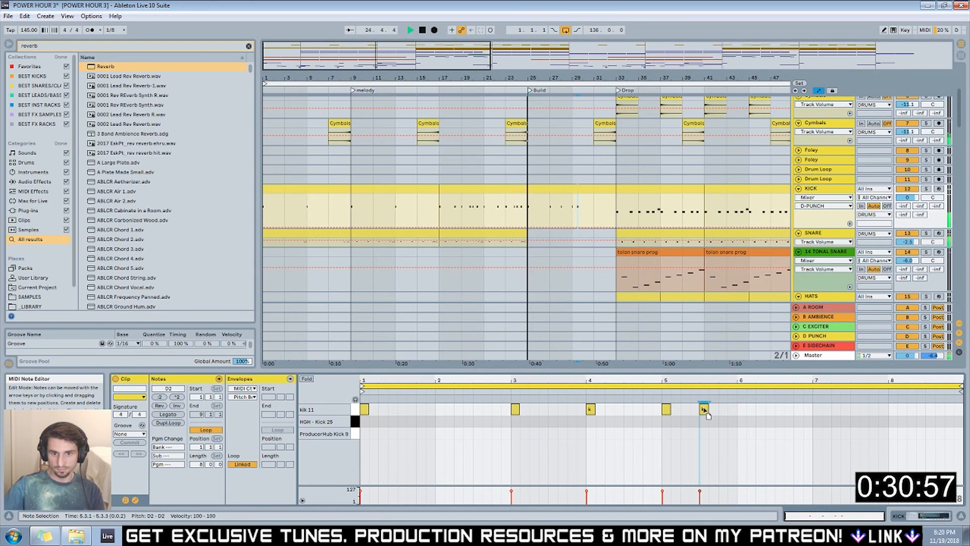
double_click(743, 411)
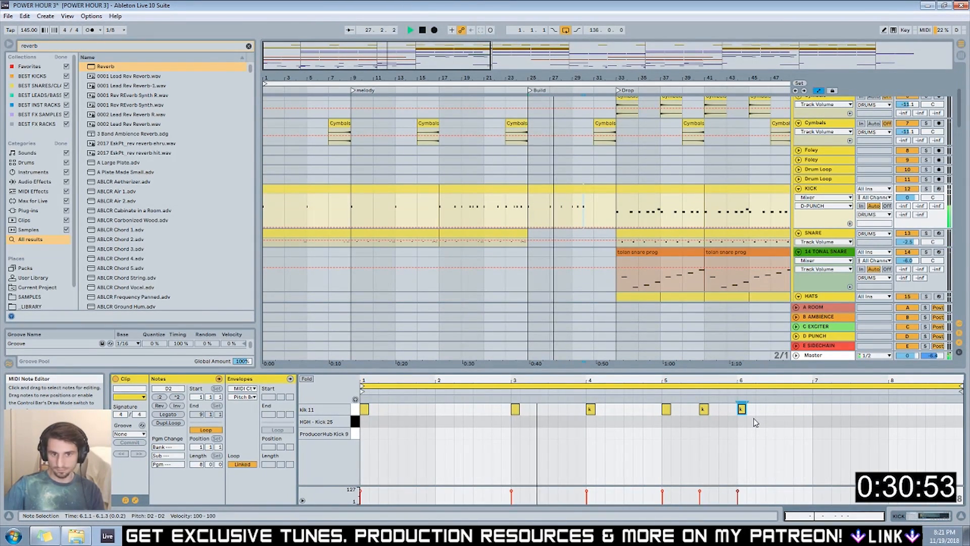
double_click(685, 409)
double_click(724, 409)
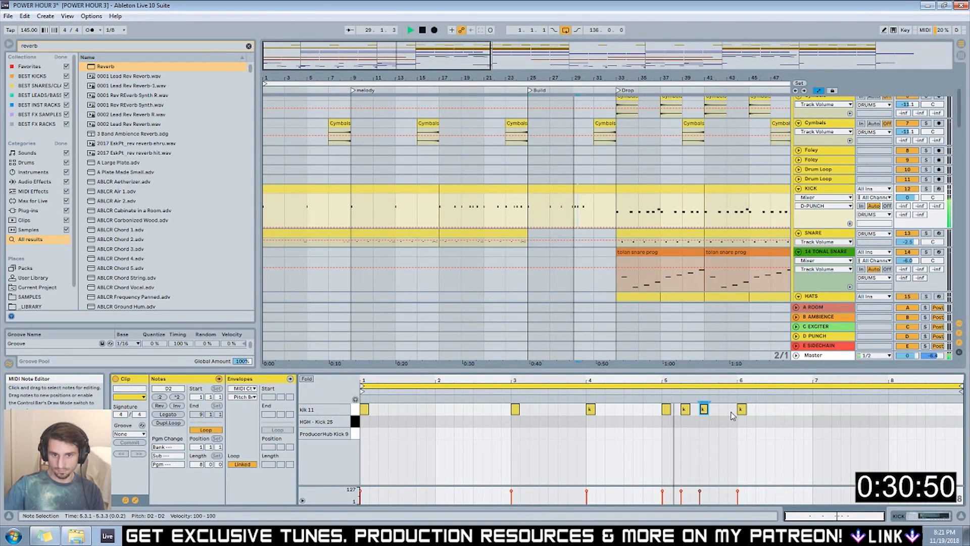
Continue the Build kicks on the remaining beats of bar 6, then as eighth notes through bar 7 to the start of bar 8.
double_click(760, 410)
double_click(779, 410)
double_click(798, 409)
double_click(817, 409)
double_click(827, 409)
double_click(836, 410)
double_click(845, 409)
double_click(855, 409)
double_click(865, 410)
double_click(874, 409)
double_click(883, 409)
double_click(893, 409)
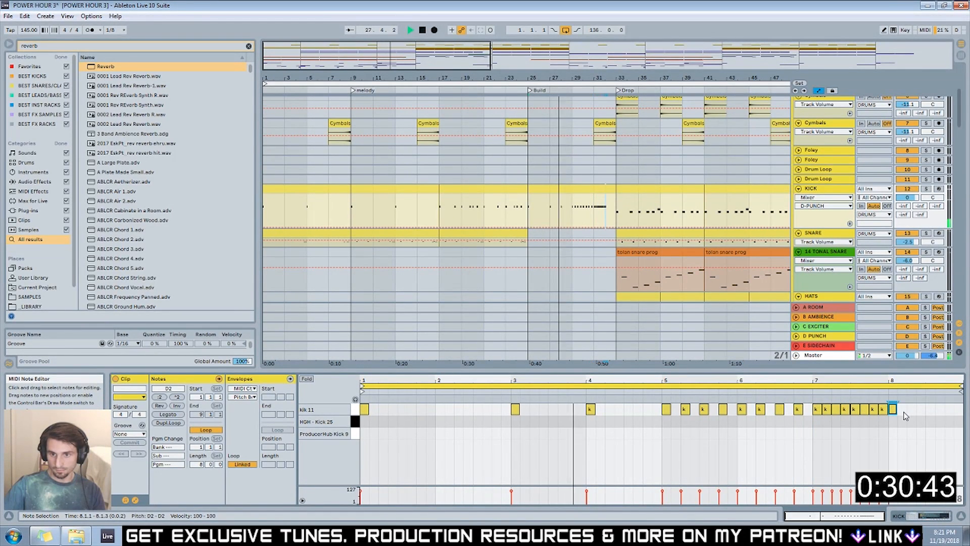
Add kik 11 sixteenth notes from 8.1 through 8.3.1 at the end of the Build kick clip.
right_click(893, 409)
click(837, 387)
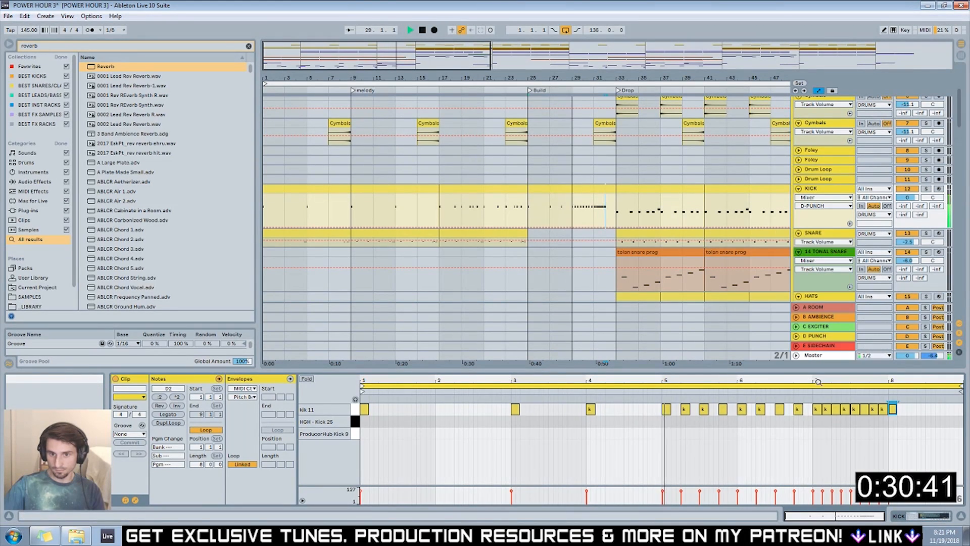
click(884, 409)
key(ctrl+d)
key(ctrl+d)
key(ctrl+d)
key(ctrl+d)
key(ctrl+d)
key(ctrl+d)
key(ctrl+d)
key(ctrl+d)
key(ctrl+d)
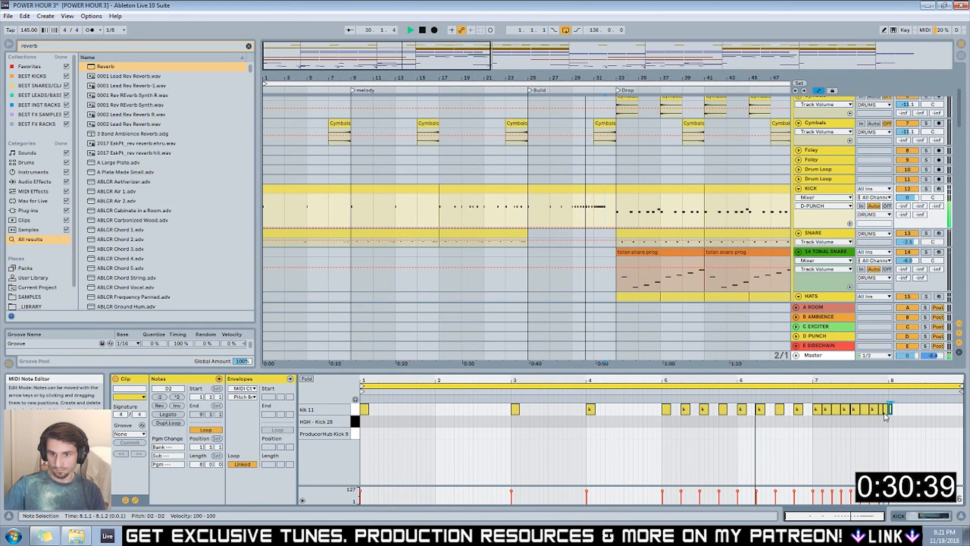
key(ctrl+d)
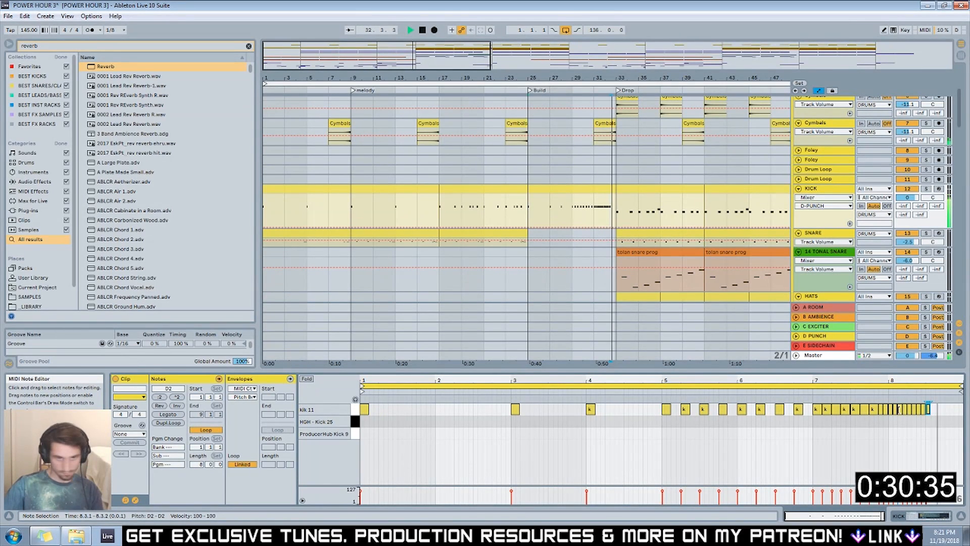
key(space)
Copy the SNARE clip from bar 17 to the Build at bar 25.
scroll(596, 186, down, 3)
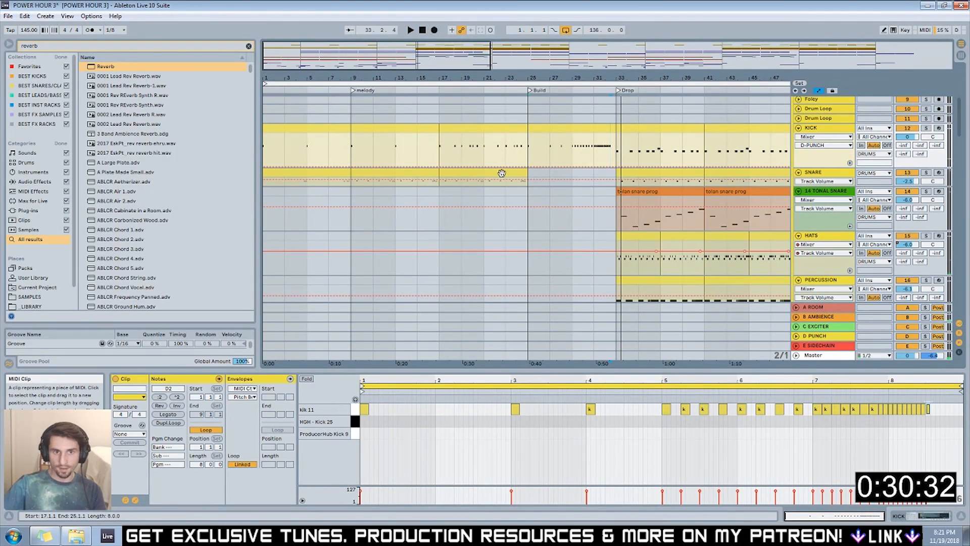
click(462, 169)
click(554, 177)
key(ctrl+v)
key(space)
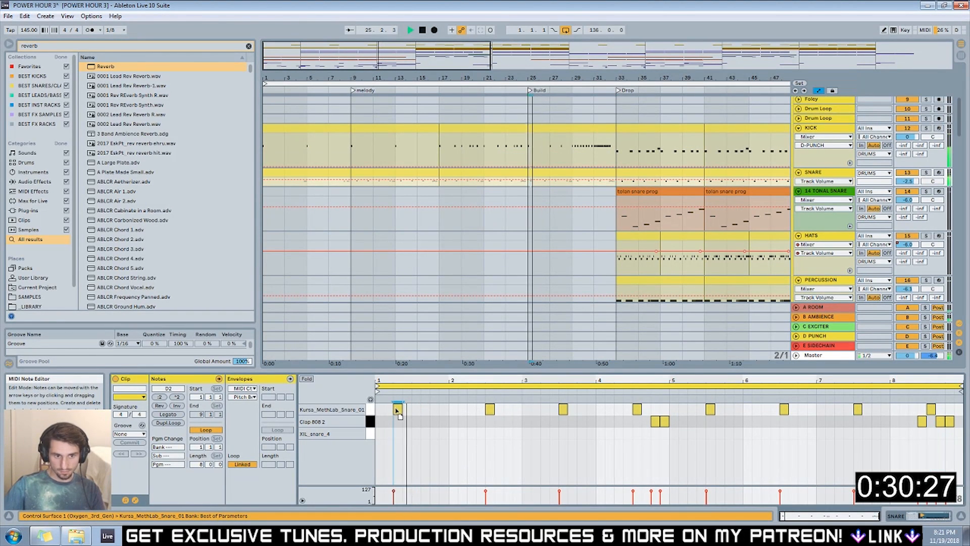
Place Kursa_MethLab snare hits at 1.2 and 1.4 in the Build clip and delete all notes after them.
click(417, 409)
key(space)
drag(417, 411, 439, 419)
key(space)
key(space)
double_click(428, 414)
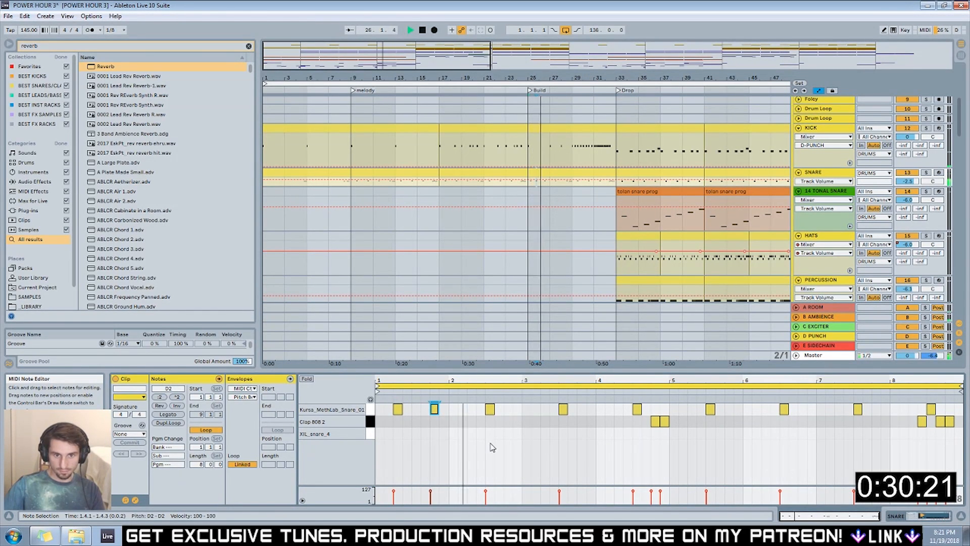
drag(484, 447, 960, 440)
key(Delete)
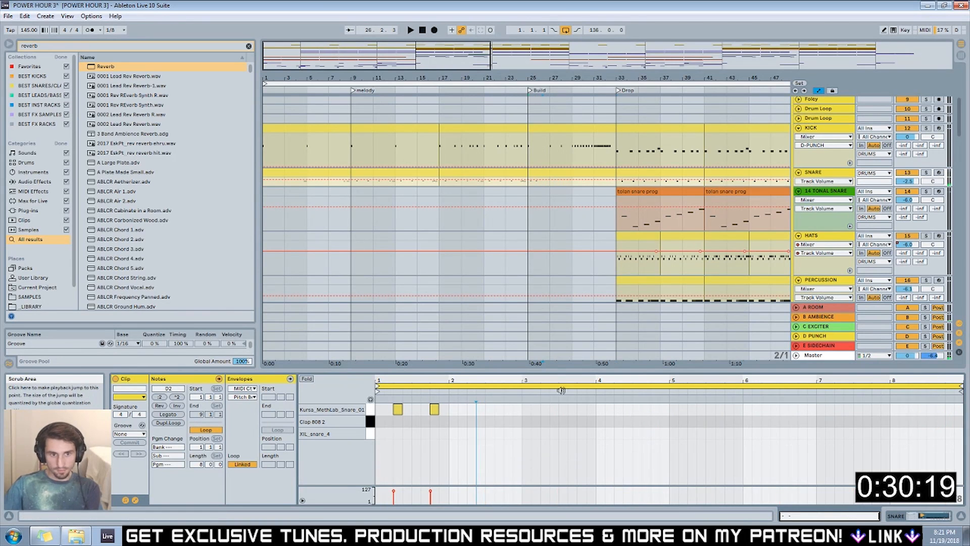
Duplicate the Build clip's two snare hits into bar 2, at 2.2 and 2.4.
key(space)
drag(520, 433, 299, 388)
key(ctrl+f)
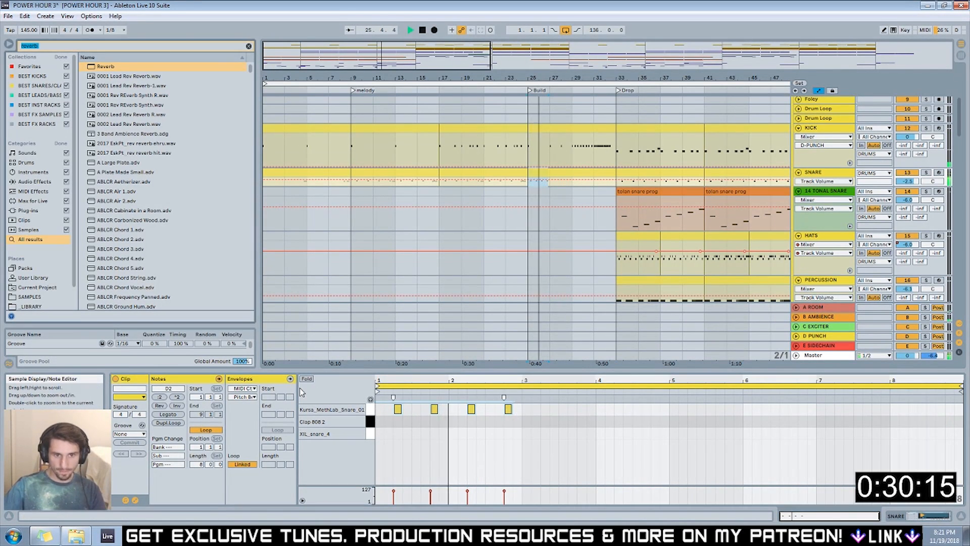
click(512, 453)
key(space)
Copy the KICK clips spanning bars 9 to 33 into the empty section before Drop 2, at bars 73 to 97.
drag(548, 78, 551, 50)
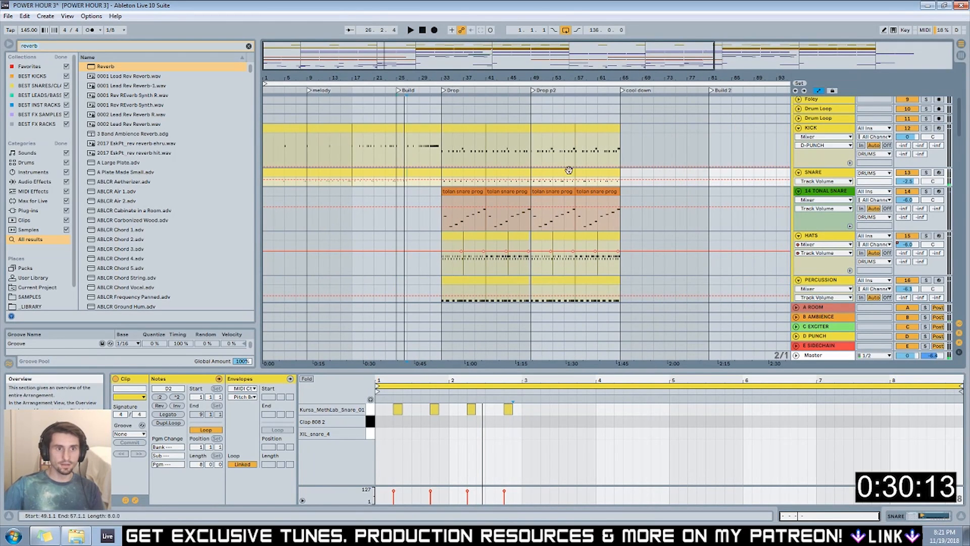
drag(418, 70, 465, 70)
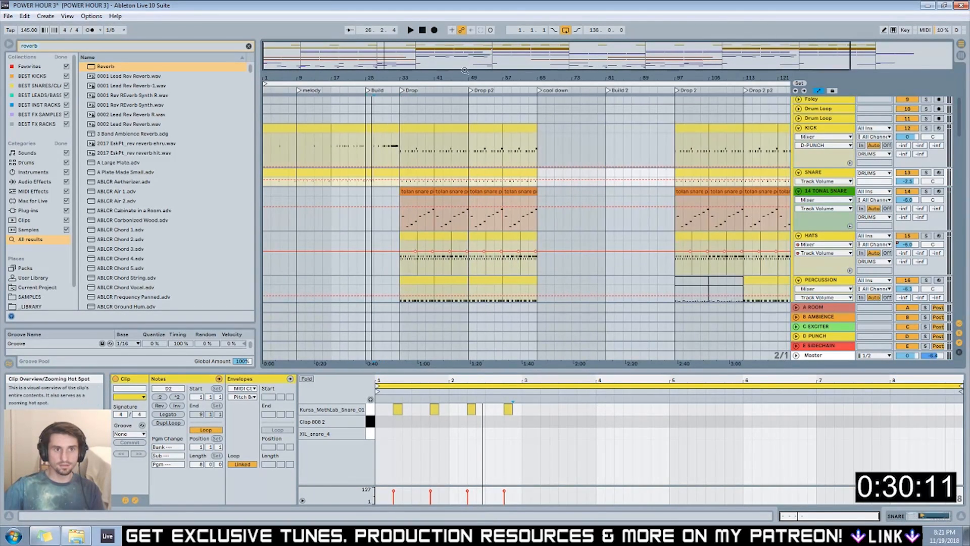
click(389, 142)
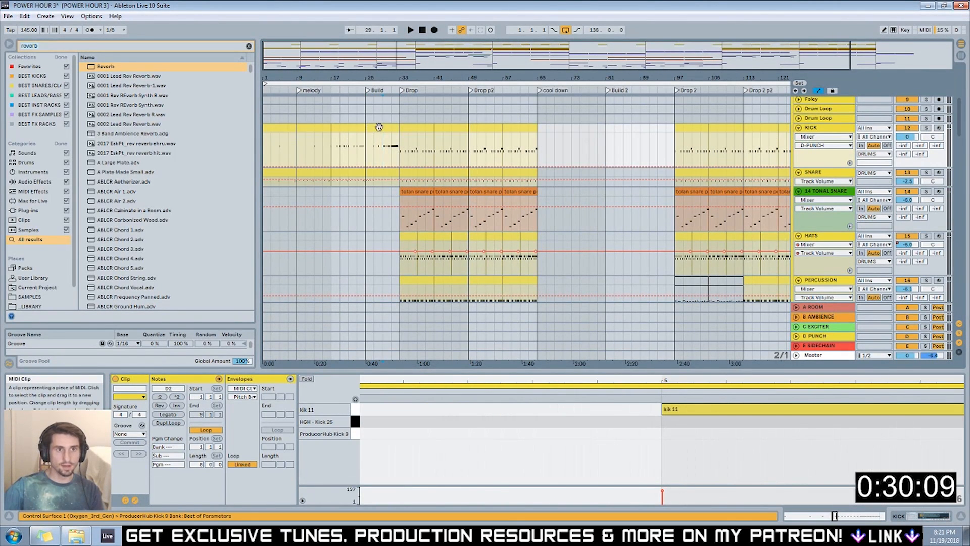
click(379, 127)
shift+click(351, 128)
drag(352, 128, 629, 133)
drag(313, 136, 587, 133)
Copy the SNARE clips from bars 1 and 17–33 to bars 73 and 81–97, and deactivate the SNARE clip at bar 25.
drag(281, 171, 589, 172)
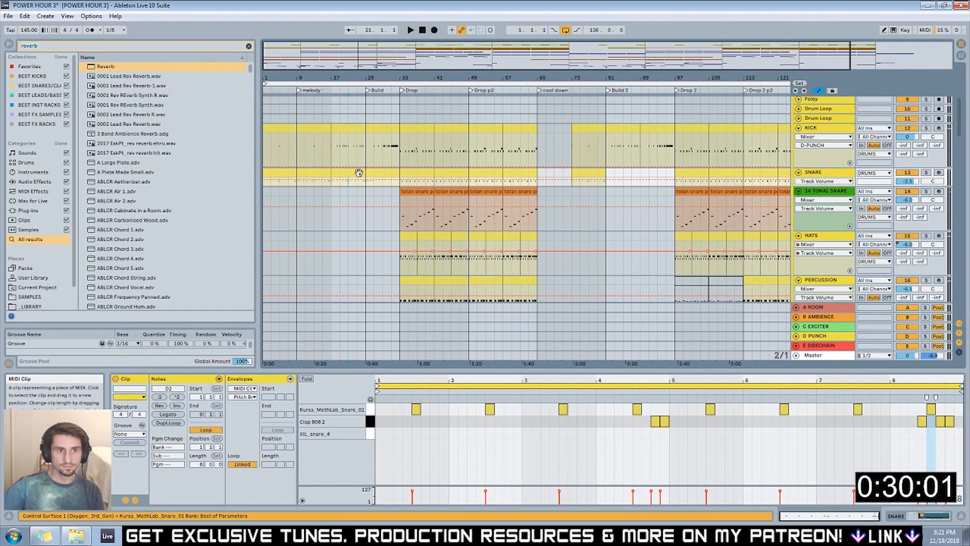
drag(378, 173, 654, 172)
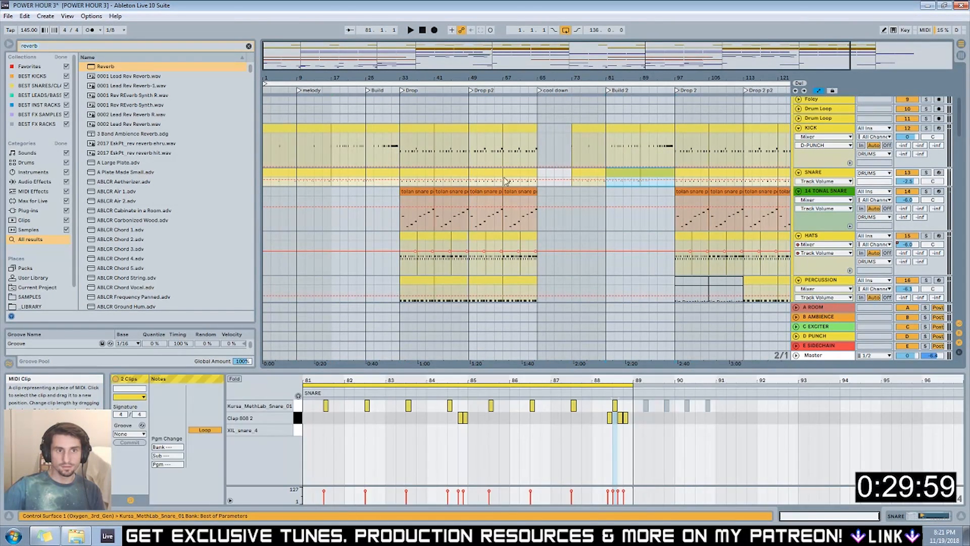
click(384, 172)
In the SNARE clip at bar 89, duplicate the four snare hits to start at 3.2 and again at 5.1.3.
click(636, 93)
click(657, 173)
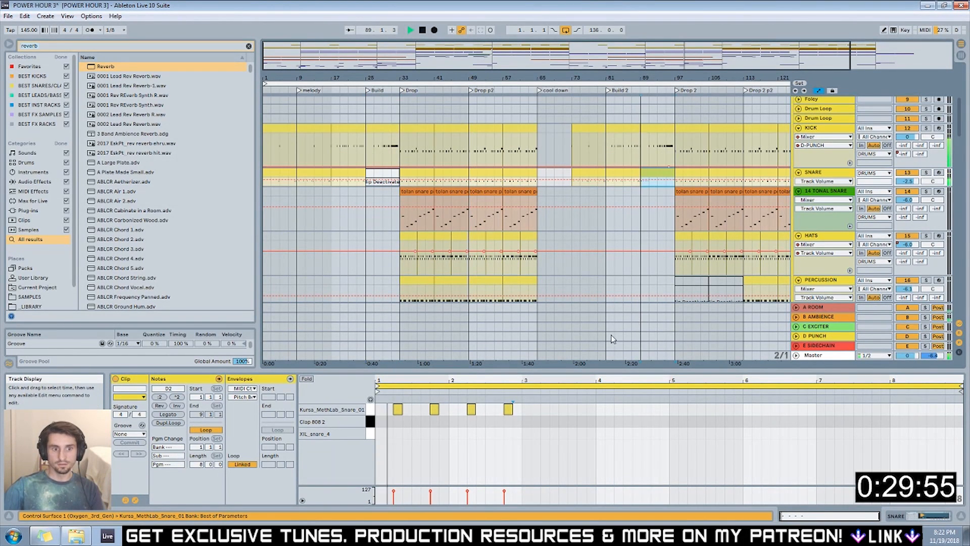
drag(514, 434, 321, 382)
key(ctrl+d)
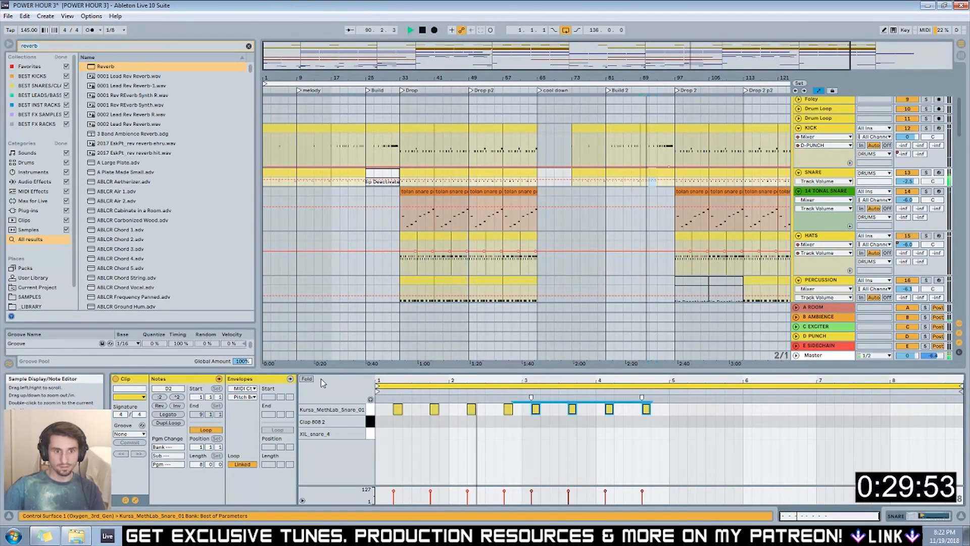
drag(537, 410, 556, 414)
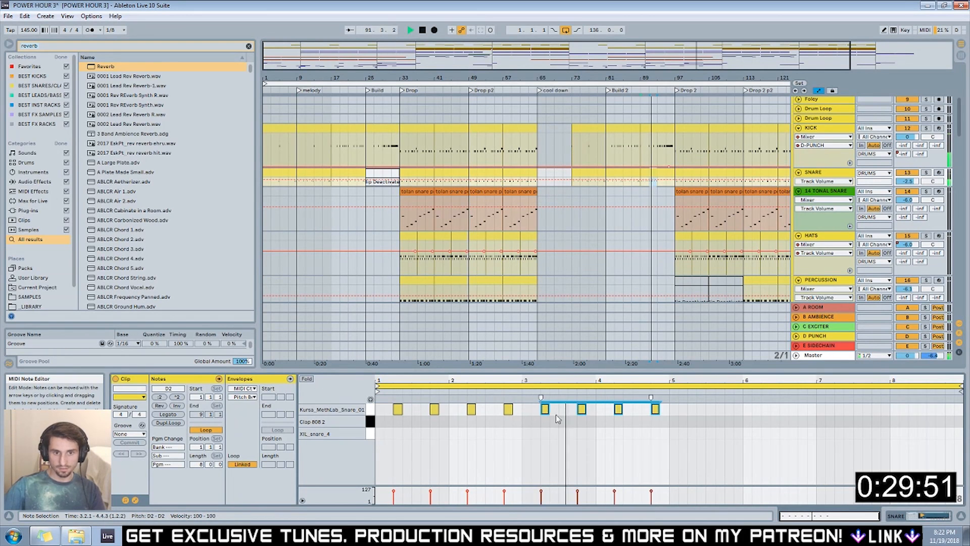
key(ctrl+d)
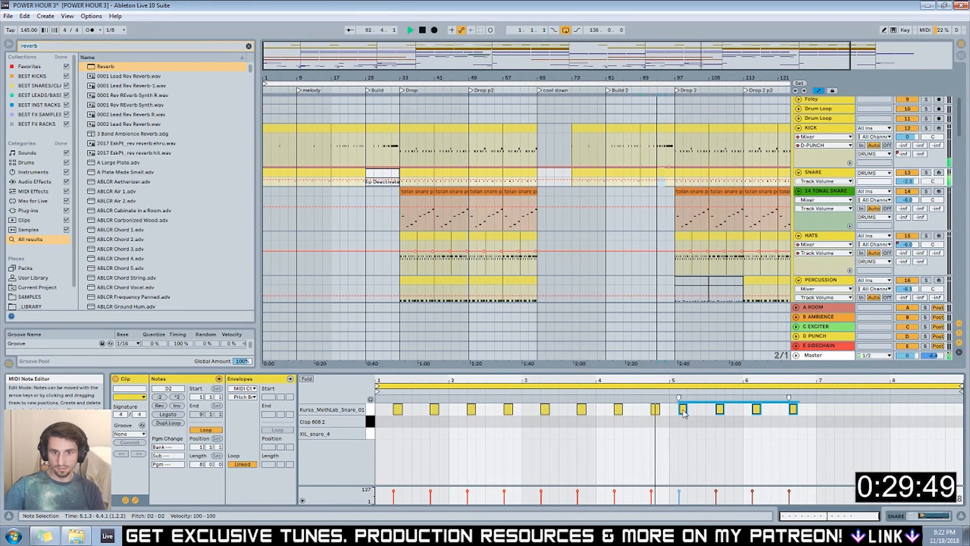
drag(693, 410, 682, 412)
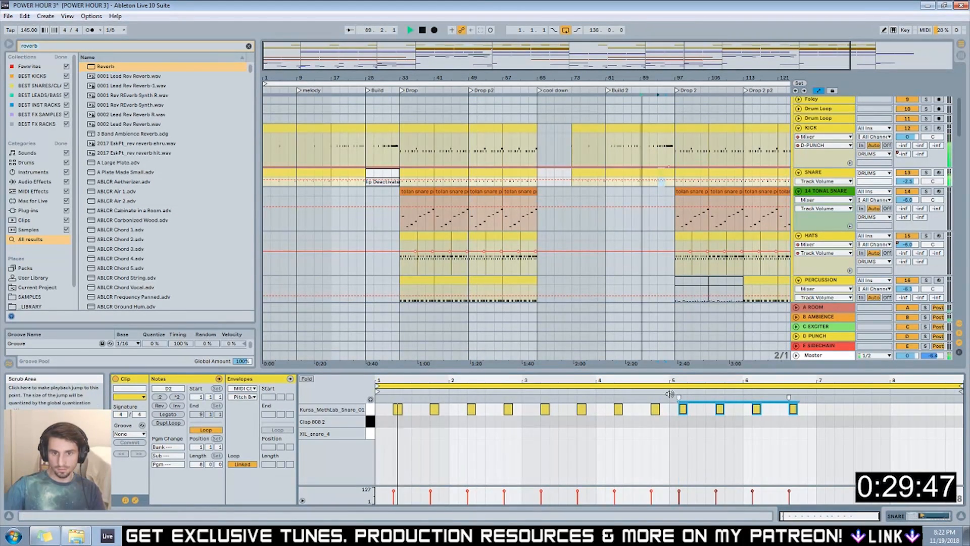
Add Kursa_MethLab snare hits one beat apart from 6.4.3 through 8.1.3 in the clip at bar 89.
click(697, 416)
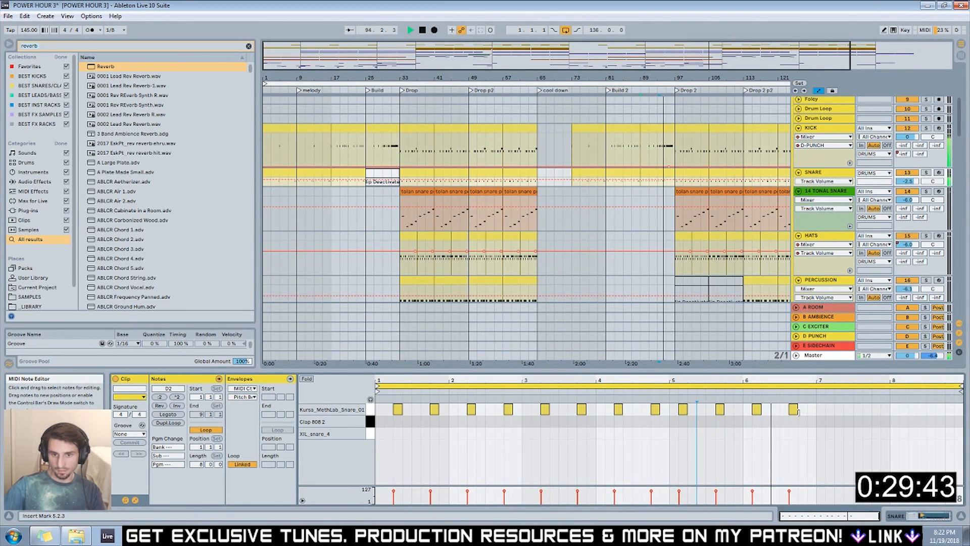
double_click(811, 409)
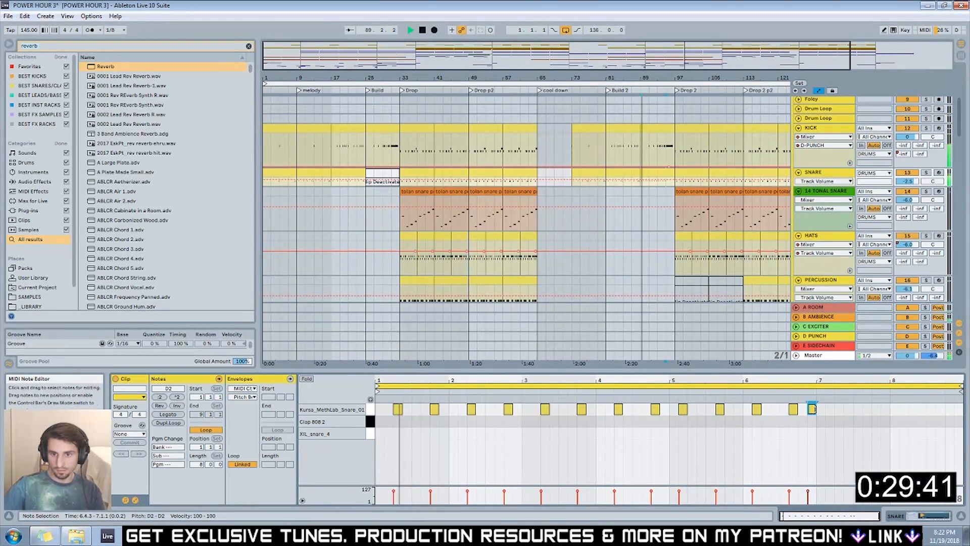
double_click(829, 409)
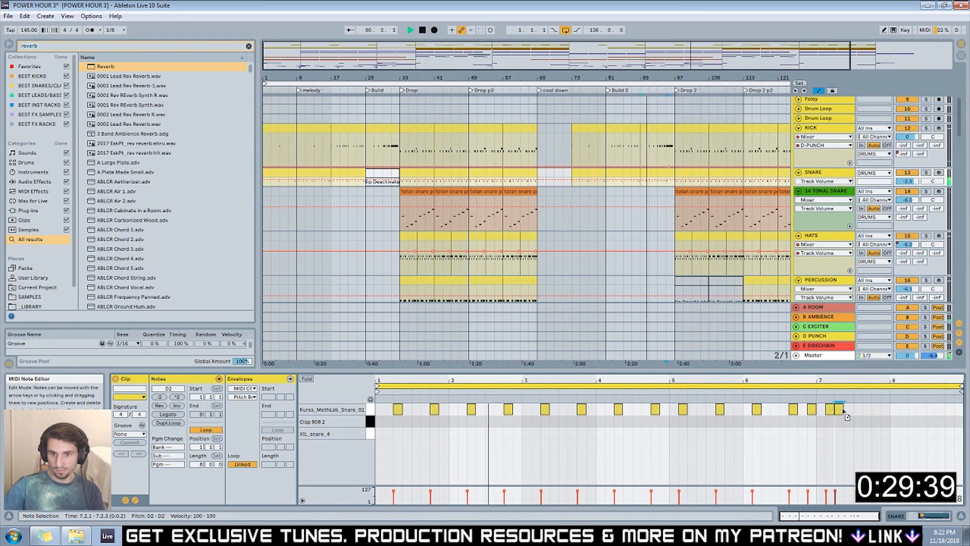
double_click(885, 408)
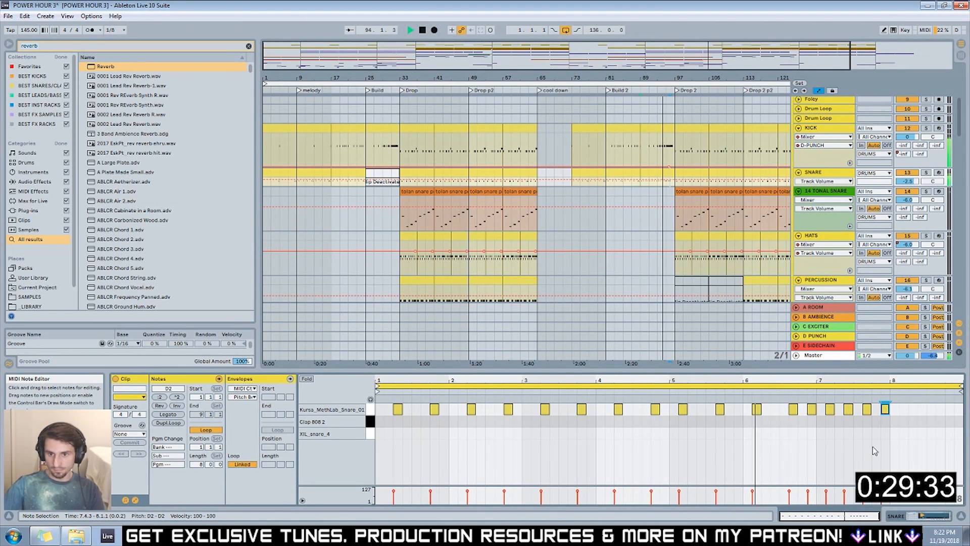
double_click(904, 409)
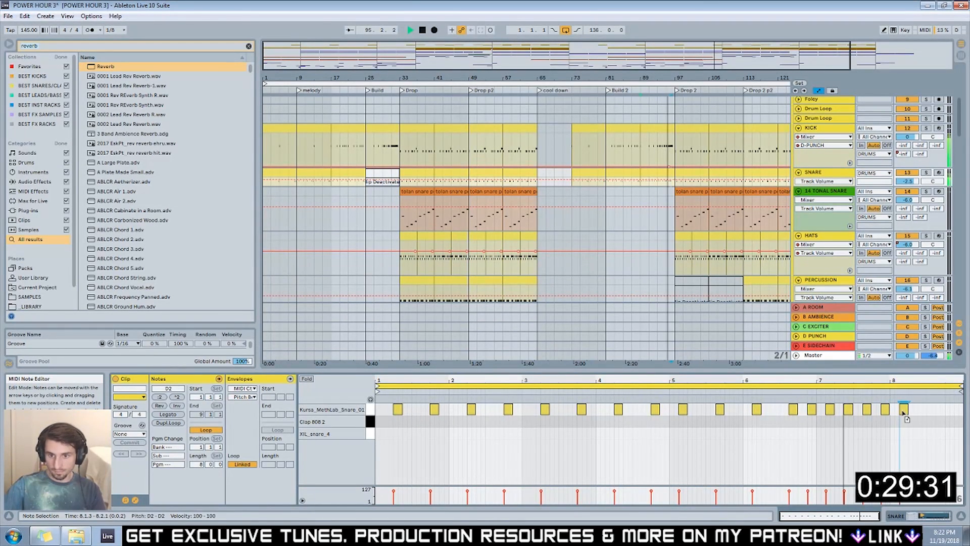
Finish the bar 89 snare build with a run of sixteenth notes from 8.1.1 through 8.3.1.
key(ctrl+s)
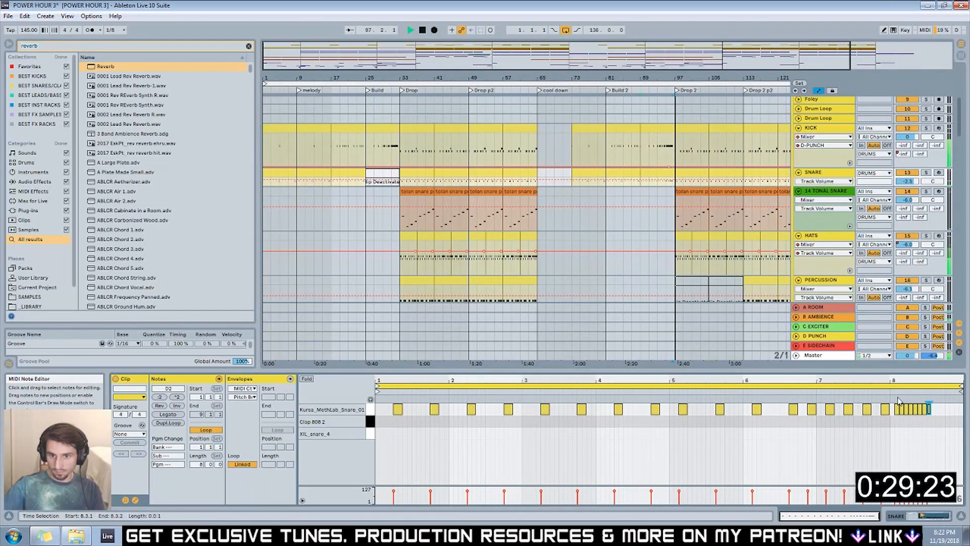
key(space)
click(879, 389)
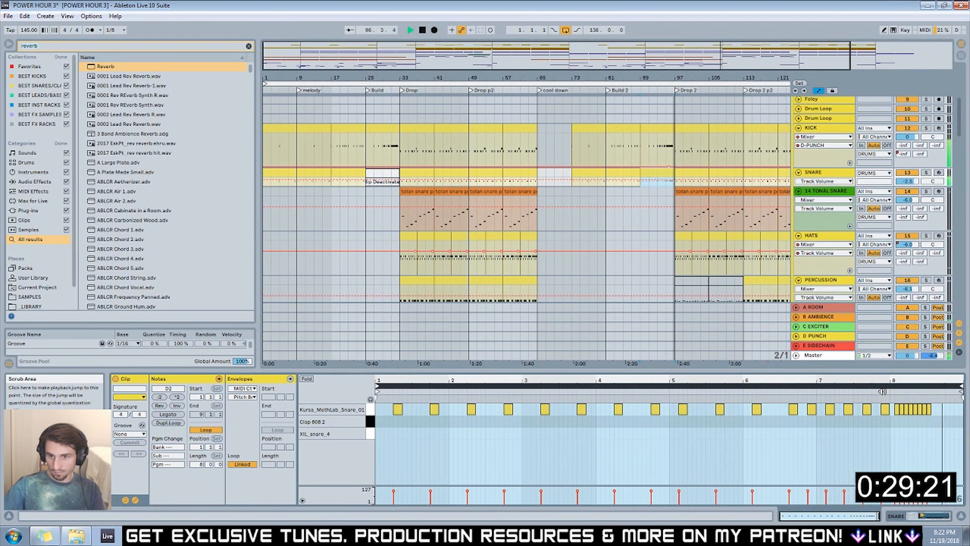
click(897, 409)
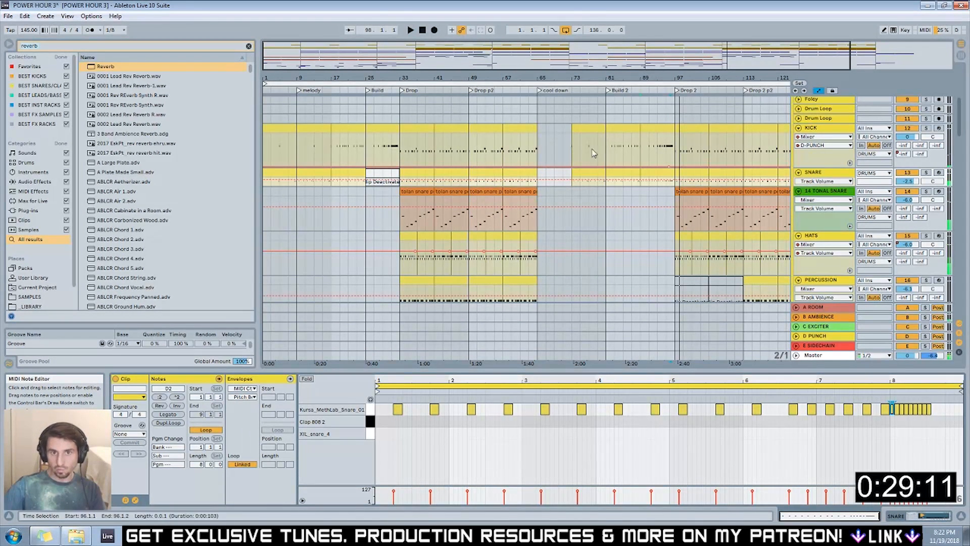
Switch to notes.txt in Notepad, review the drum and fill items in the Arrangement Fixes list, and return to Ableton Live.
key(minus)
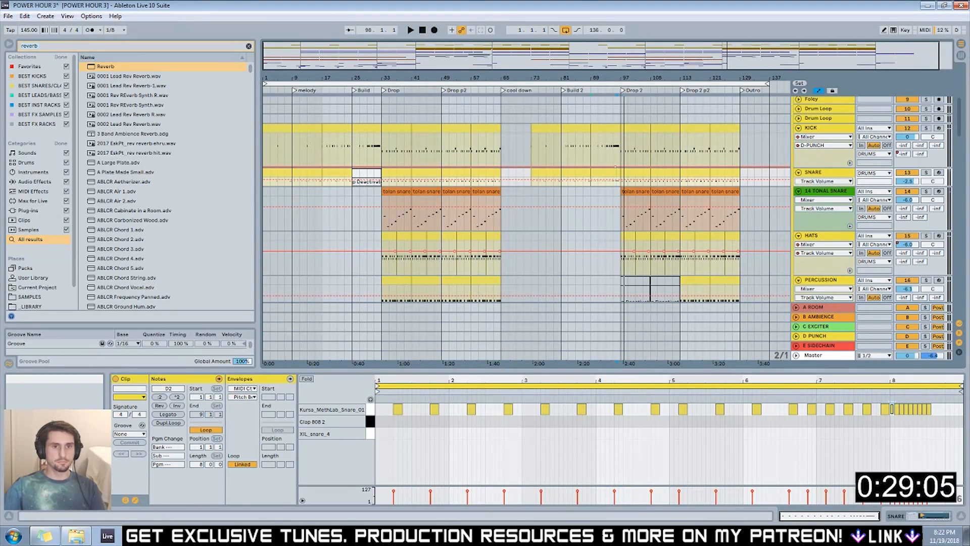
key(minus)
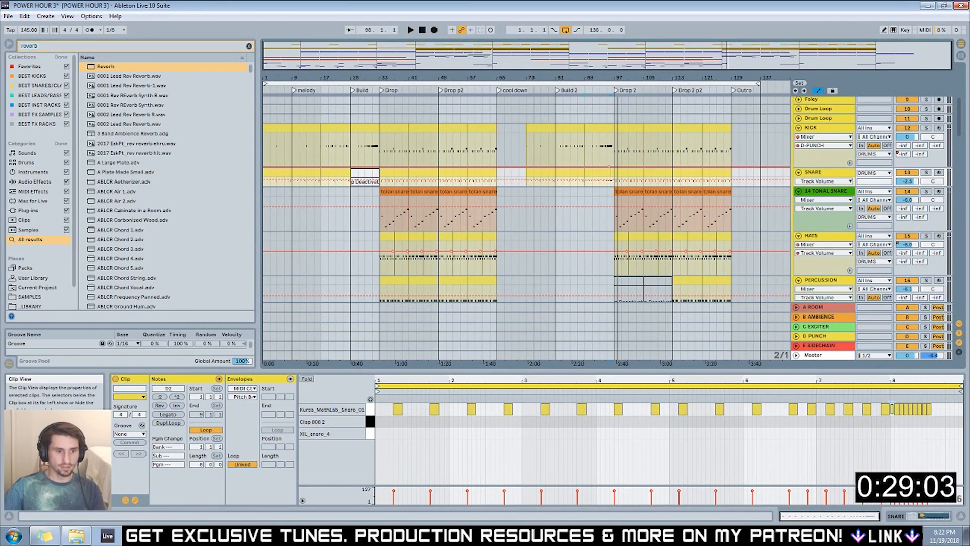
key(alt+Tab)
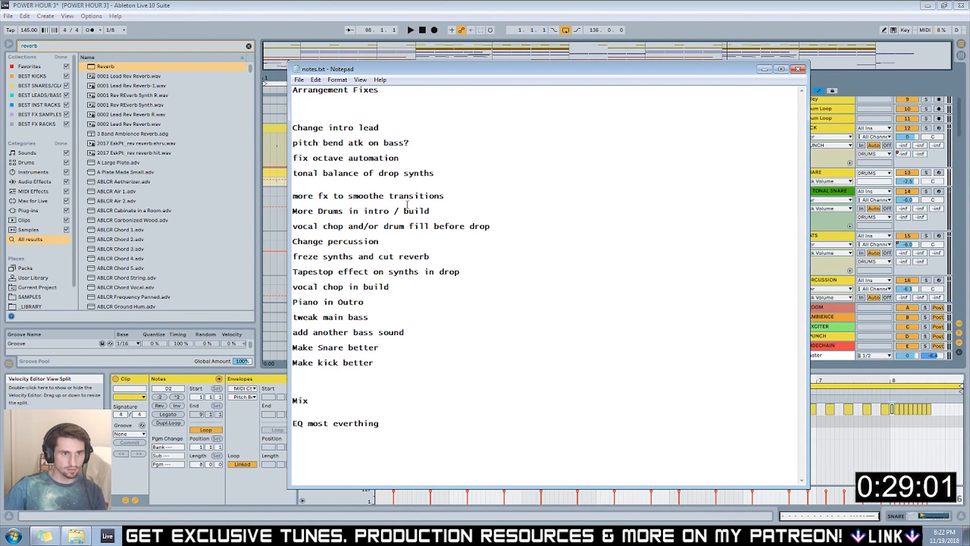
drag(295, 227, 488, 227)
click(488, 216)
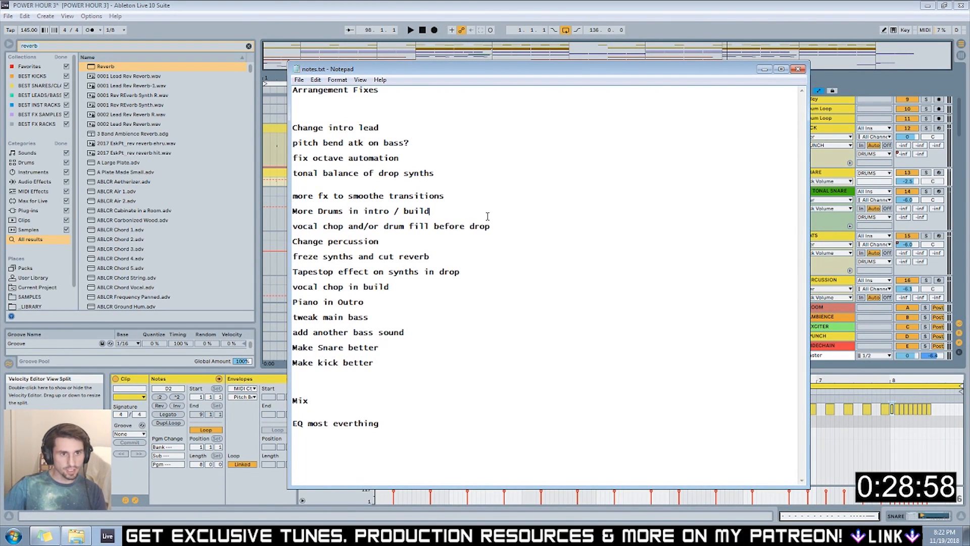
click(765, 71)
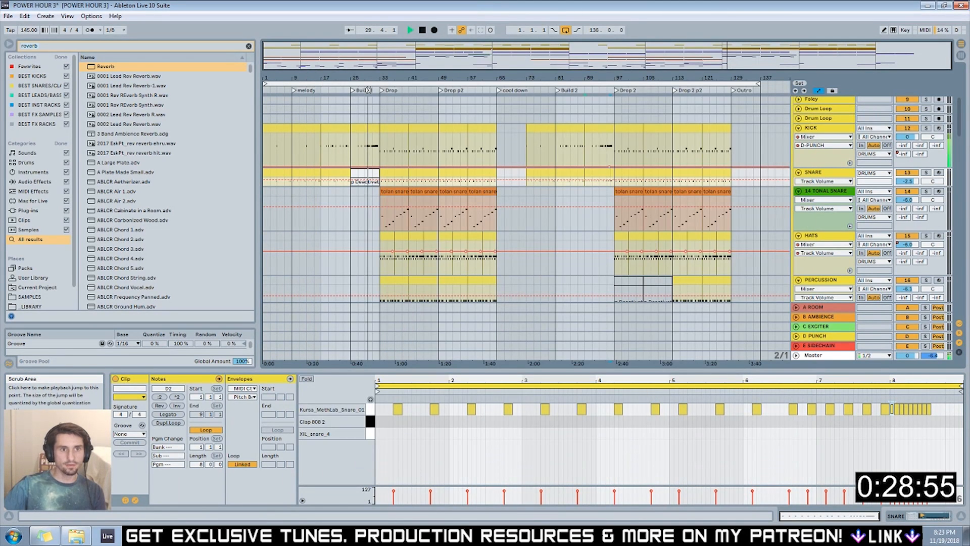
Play the end of the Build into the Drop and examine the drum clips in the bars leading to Drop 2.
key(plus)
key(plus)
key(plus)
key(plus)
key(plus)
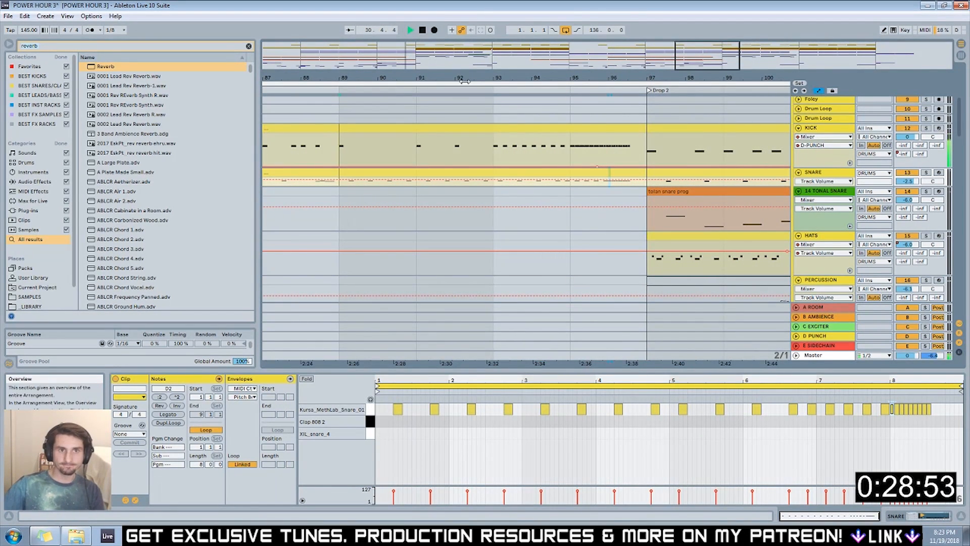
drag(693, 74, 692, 387)
key(minus)
key(minus)
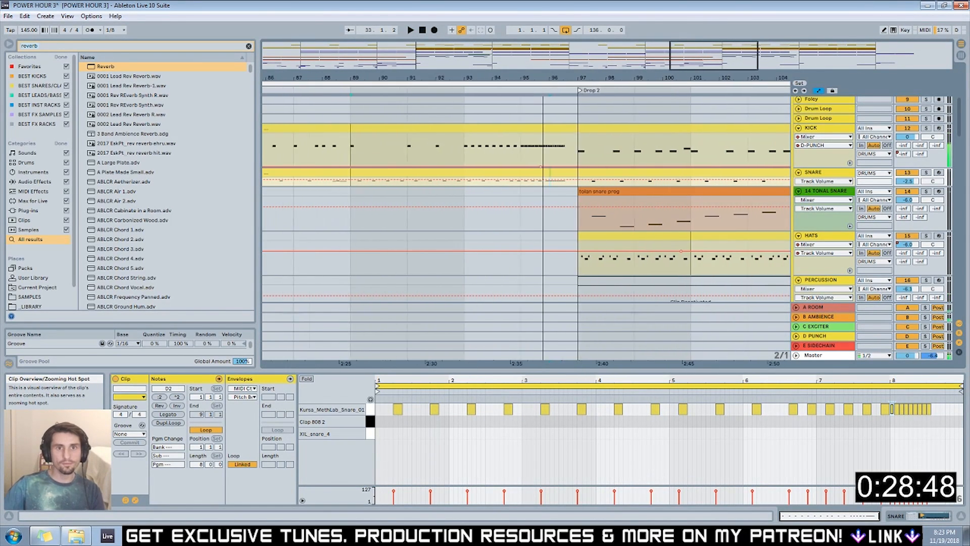
key(minus)
Clear the "reverb" search from the browser and look through the browser's places.
key(BackSpace)
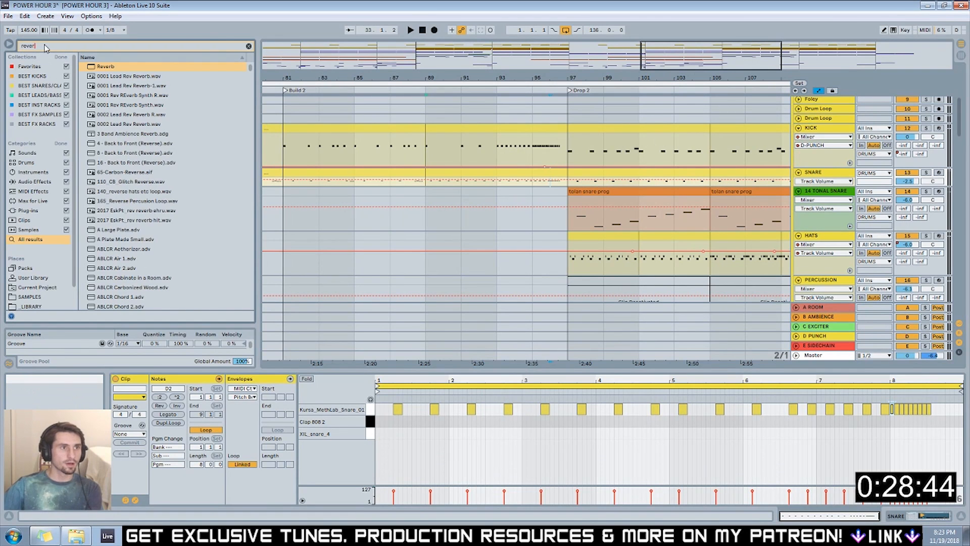
key(BackSpace)
key(BackSpace)
key(BackSpace)
key(BackSpace)
key(BackSpace)
scroll(50, 283, down, 2)
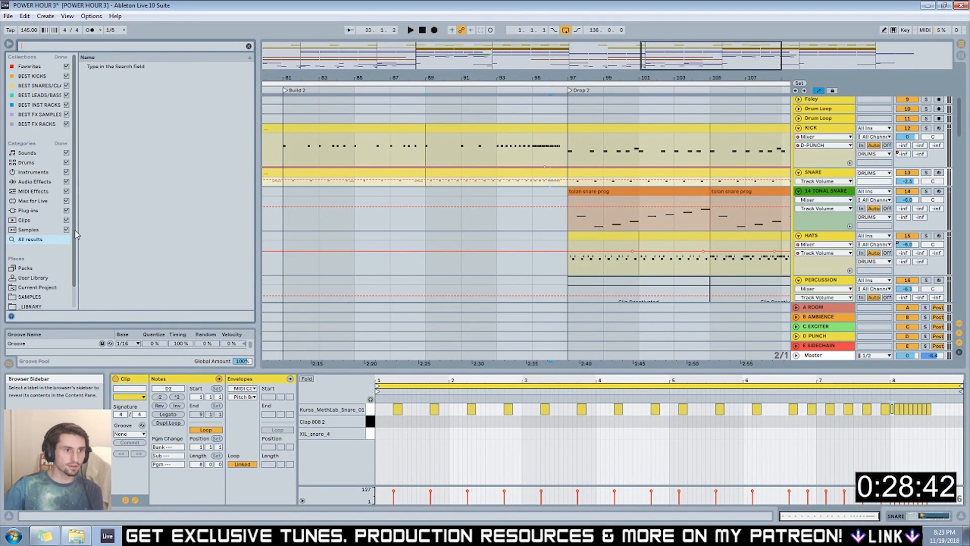
Insert a new MIDI track directly below the Chant track in the Vocals group.
click(43, 285)
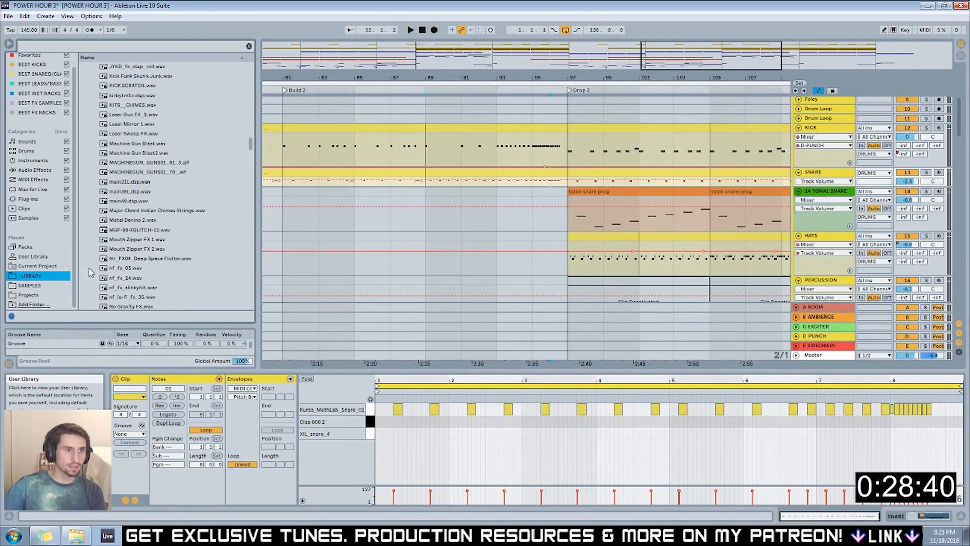
scroll(829, 119, up, 8)
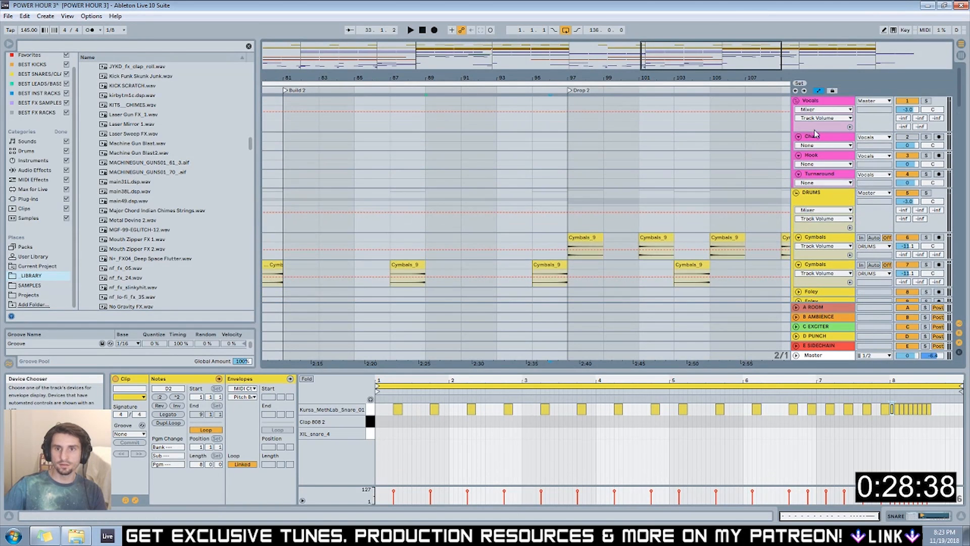
click(819, 142)
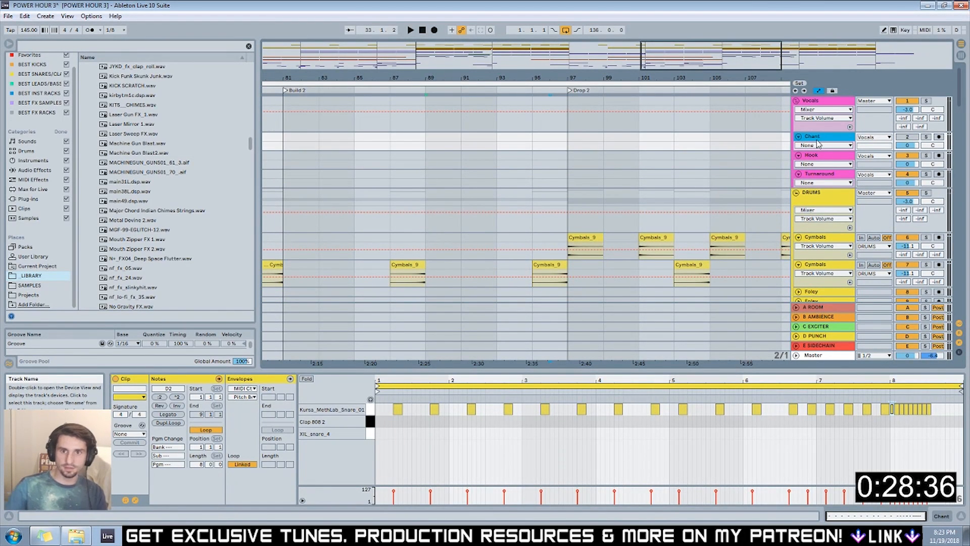
key(ctrl+shift+t)
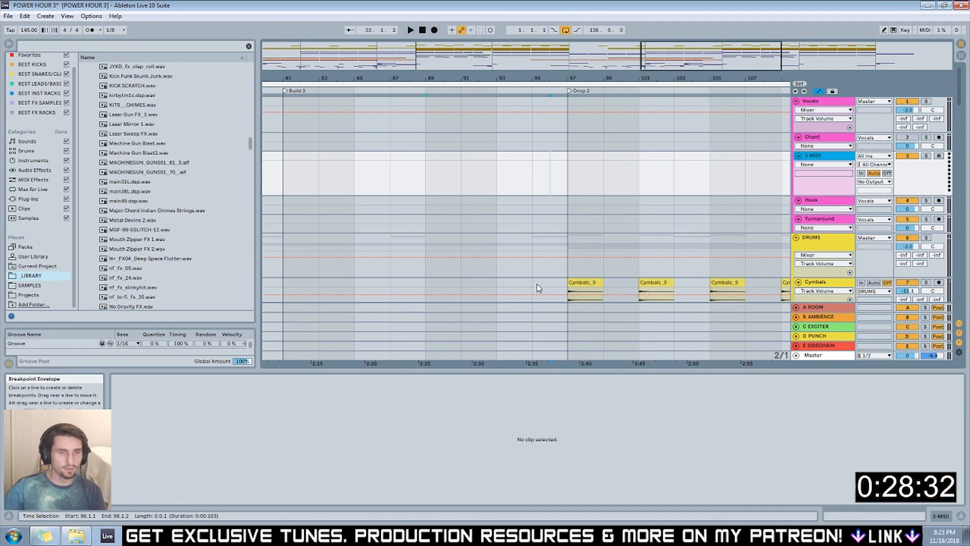
Open the A Cappellas folder within SAMPLES, _LIBRARY, VOCALS in the browser.
scroll(37, 75, up, 1)
click(36, 75)
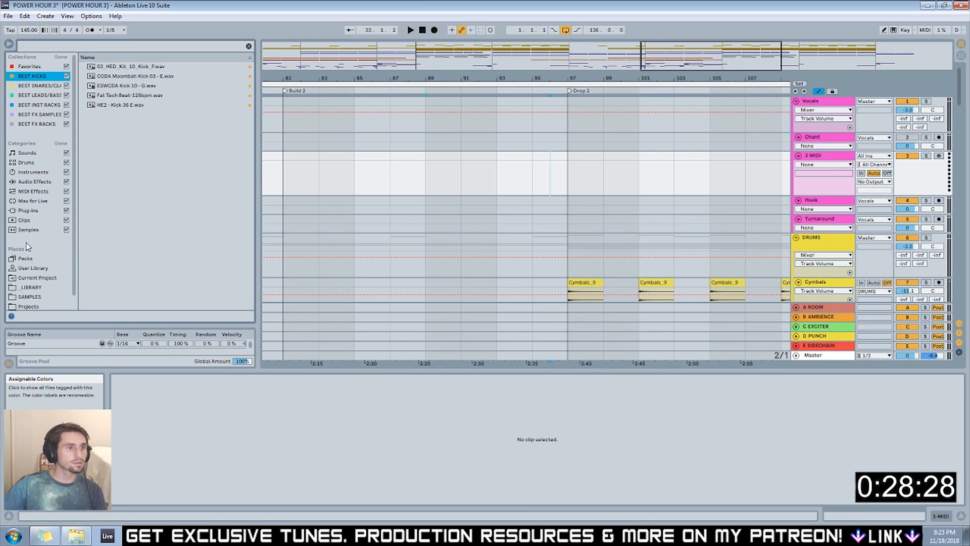
scroll(29, 252, down, 1)
click(30, 285)
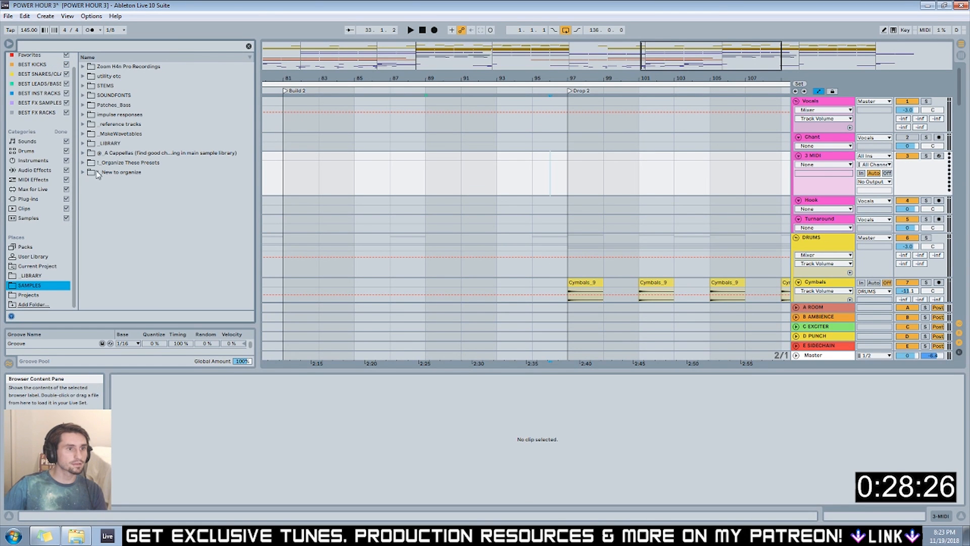
click(83, 144)
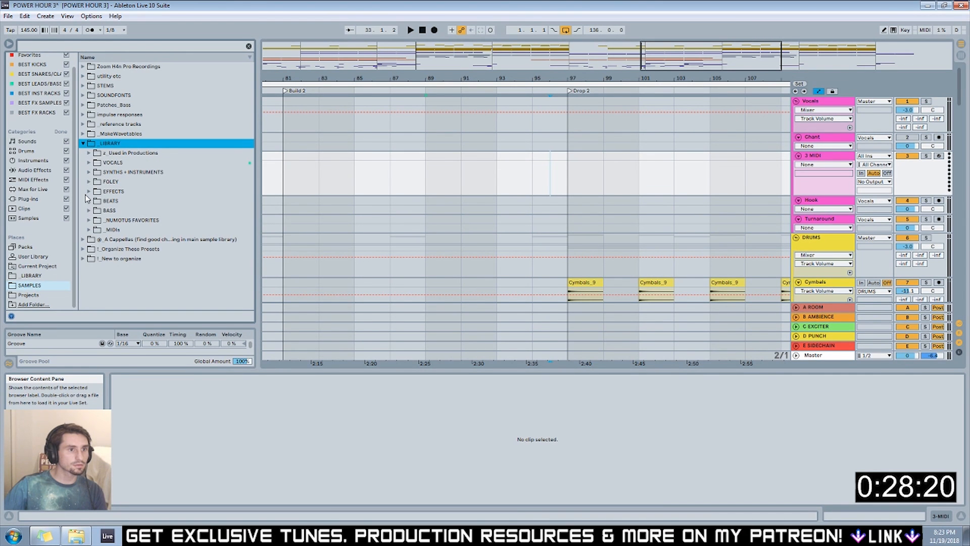
click(89, 162)
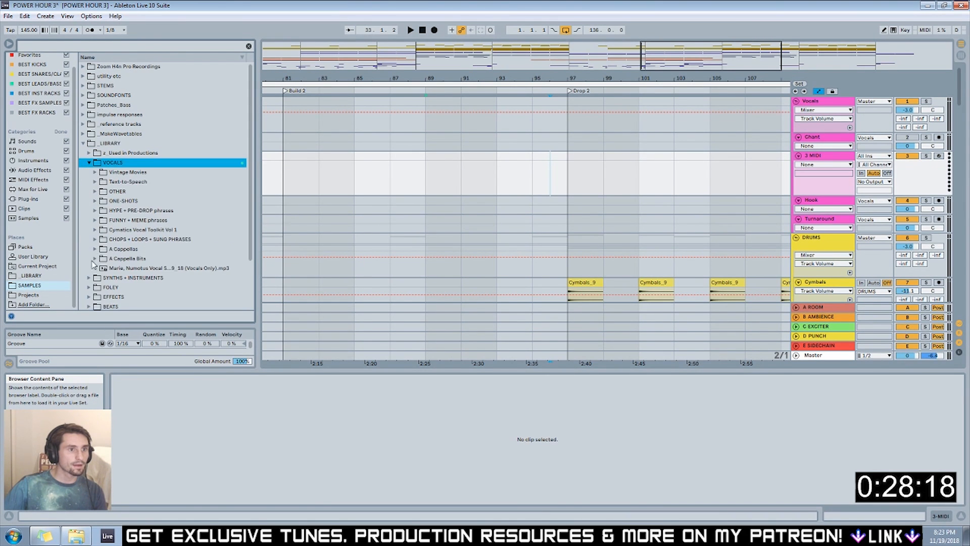
click(95, 249)
scroll(165, 268, down, 4)
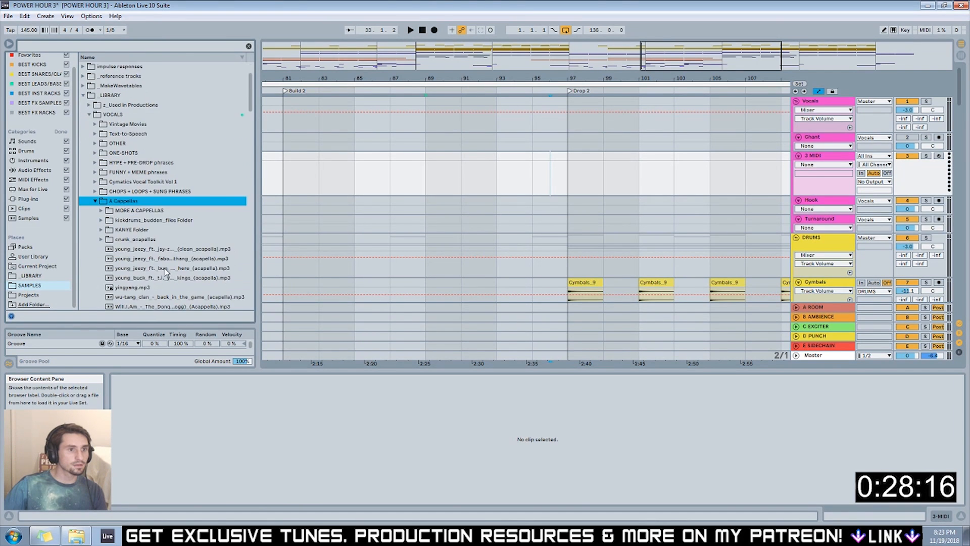
Preview a file in the A Cappellas folder and look through the rest of its contents.
scroll(99, 206, down, 1)
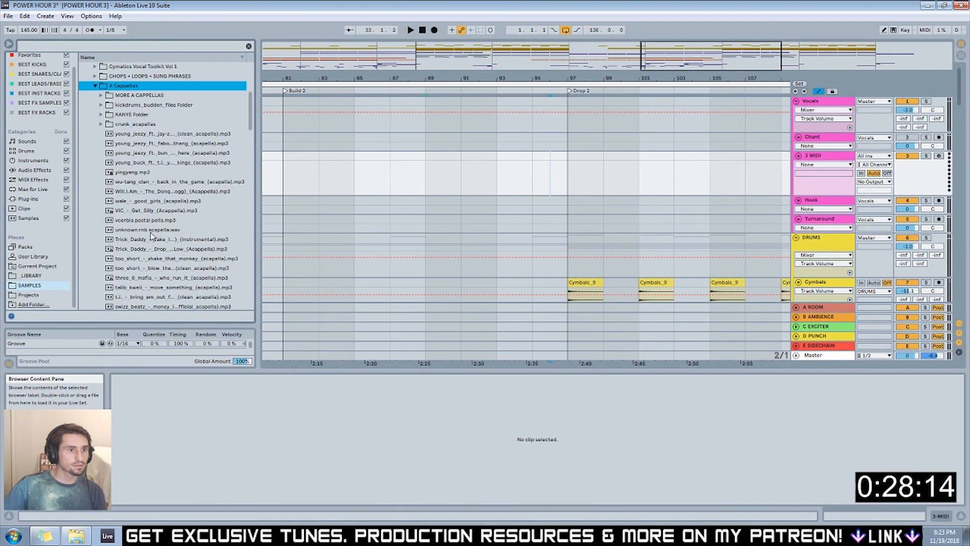
click(144, 222)
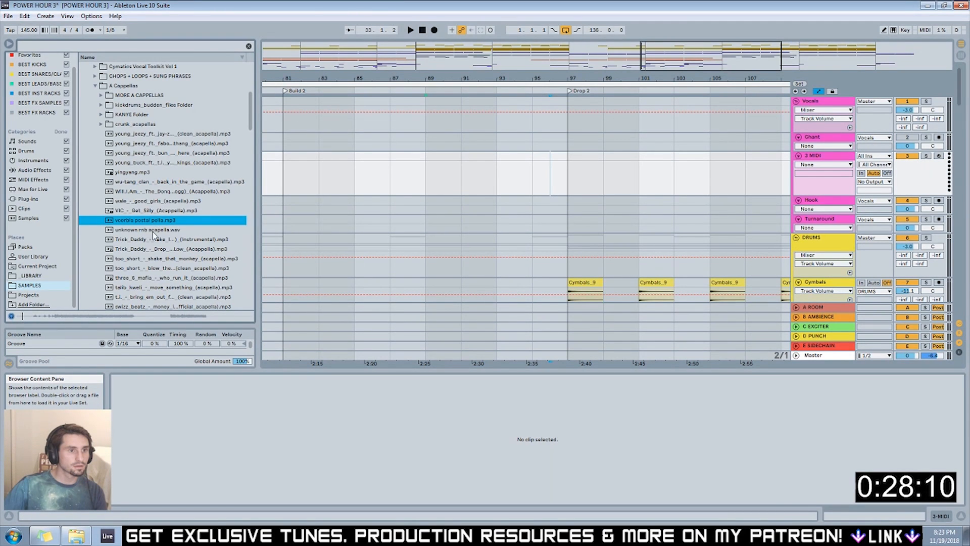
scroll(131, 247, down, 10)
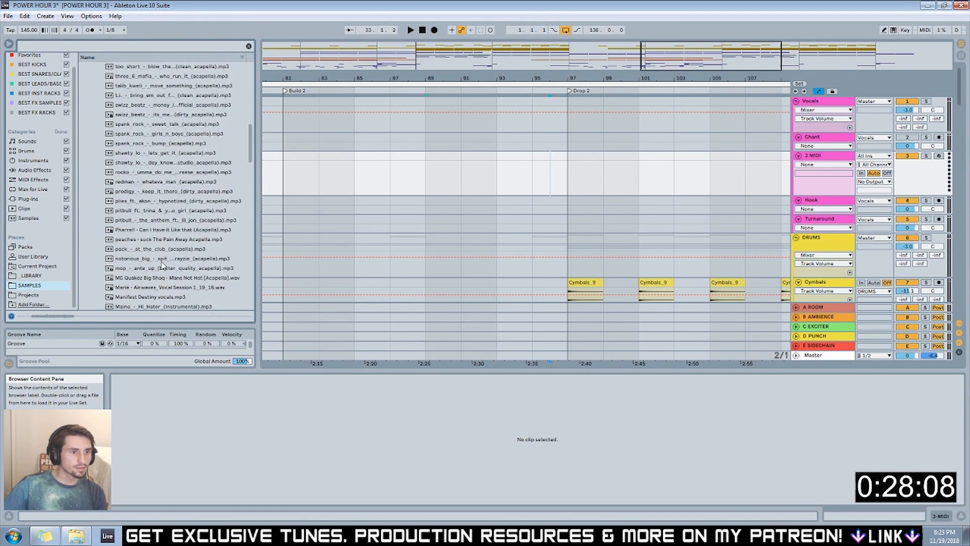
drag(251, 161, 243, 97)
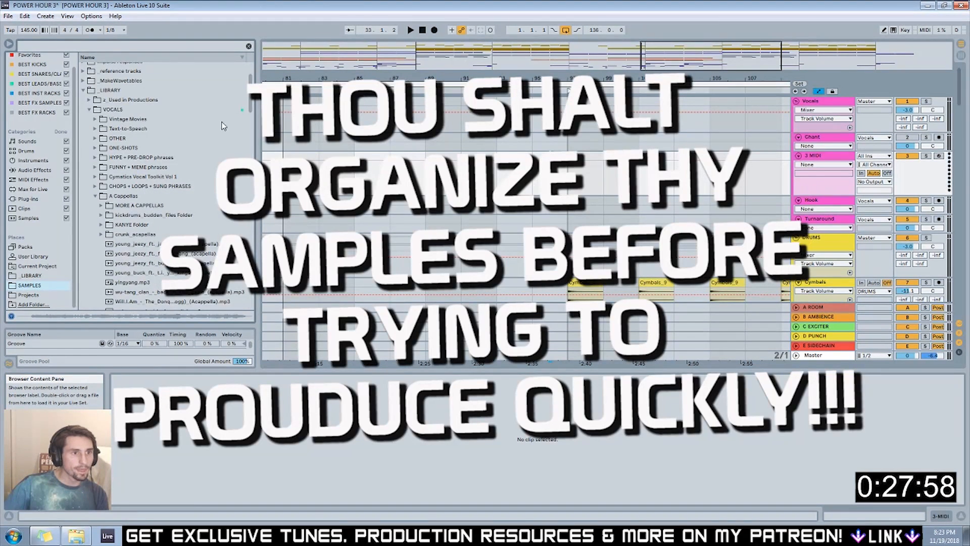
Place Without Me (DIY Acapella).flac from the MORE A CAPPELLAS folder on the Chant track, starting at about bar 101.
click(101, 216)
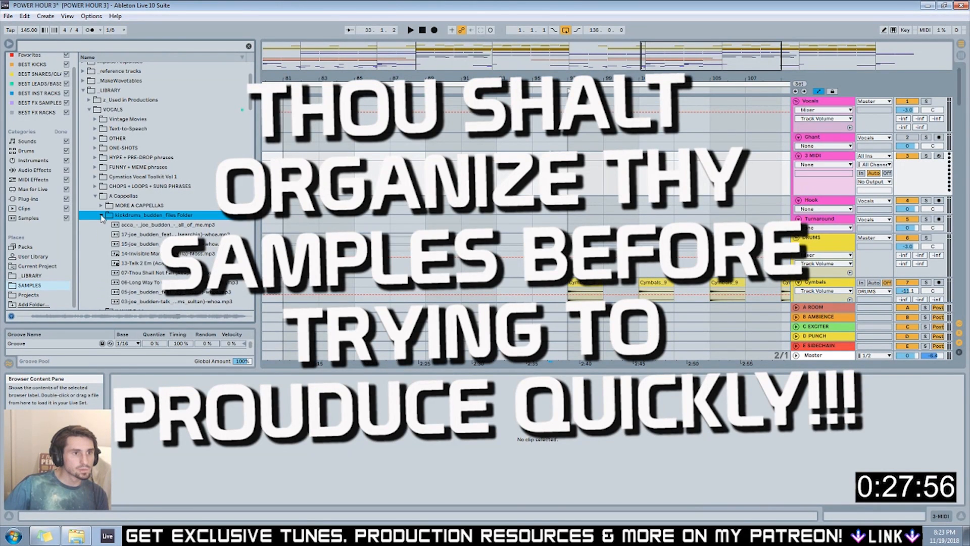
click(102, 216)
click(102, 205)
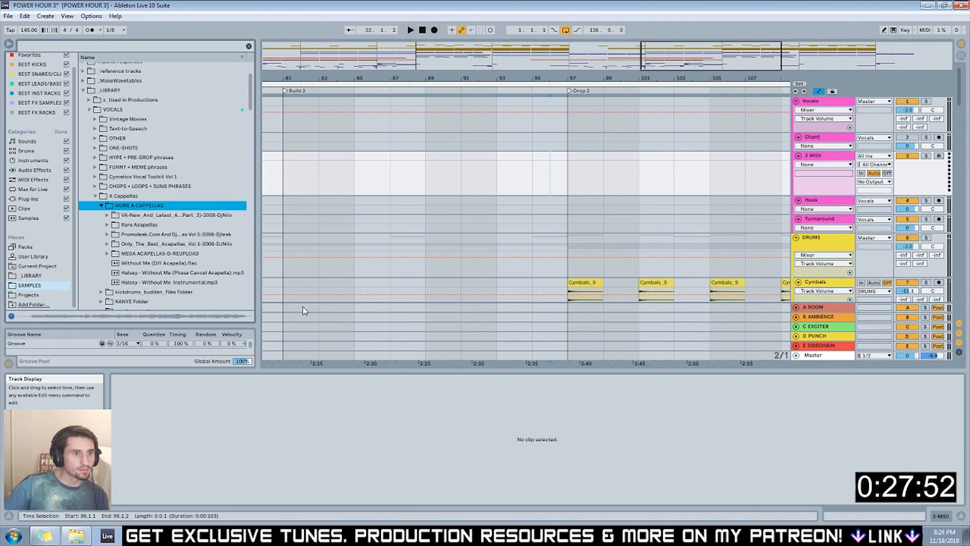
drag(146, 282, 285, 145)
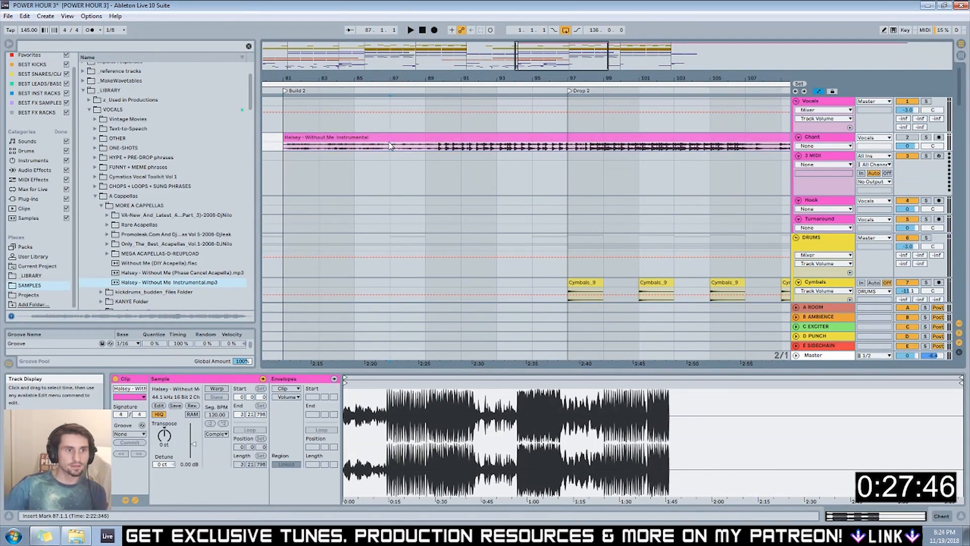
key(Delete)
drag(188, 264, 302, 142)
drag(397, 136, 574, 132)
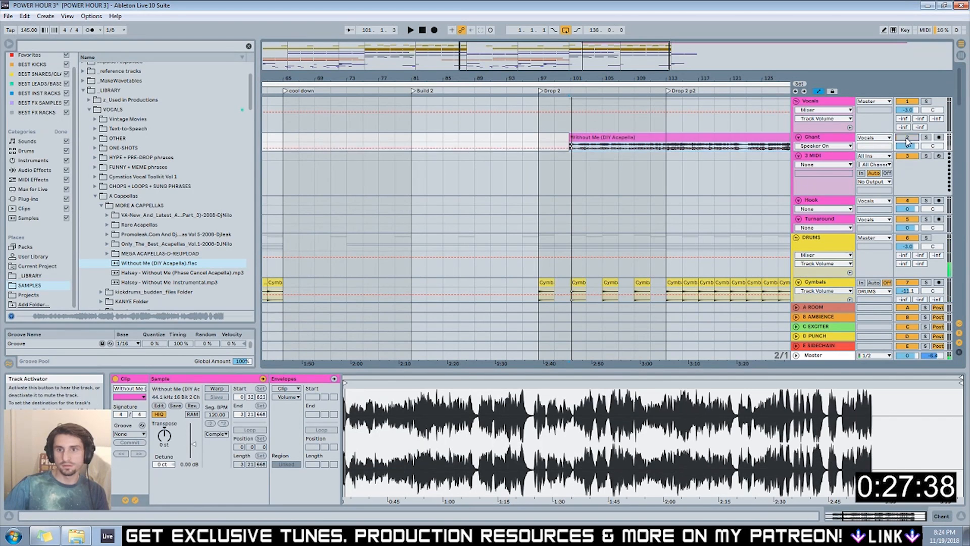
Audition the acapella with the Chant track soloed and enlarge the track to show its waveform.
click(597, 89)
key(space)
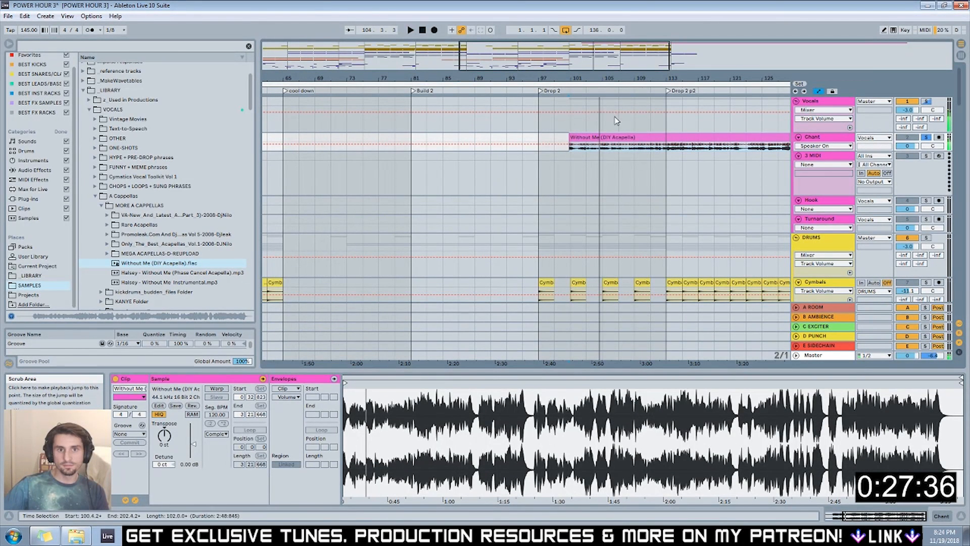
click(608, 118)
key(plus)
key(plus)
key(plus)
key(plus)
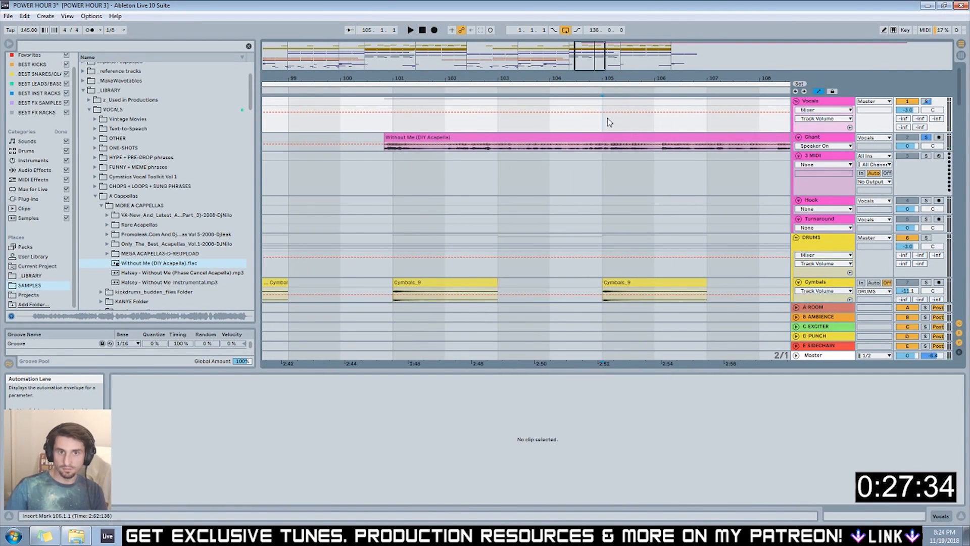
click(612, 146)
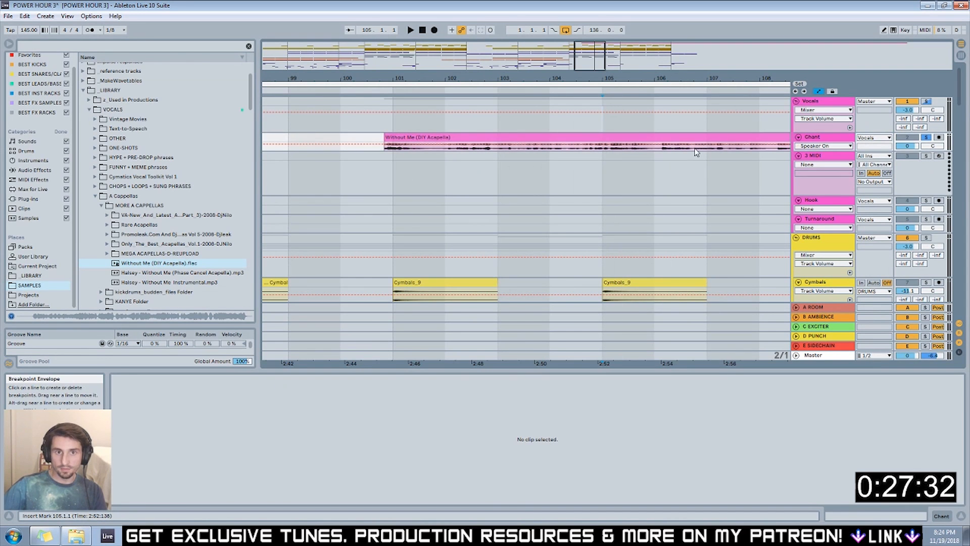
drag(817, 151, 811, 236)
Cut the short phrase from 105.1.4 to 105.2.2 out of the acapella and move it to about 99.3.
drag(613, 192, 619, 192)
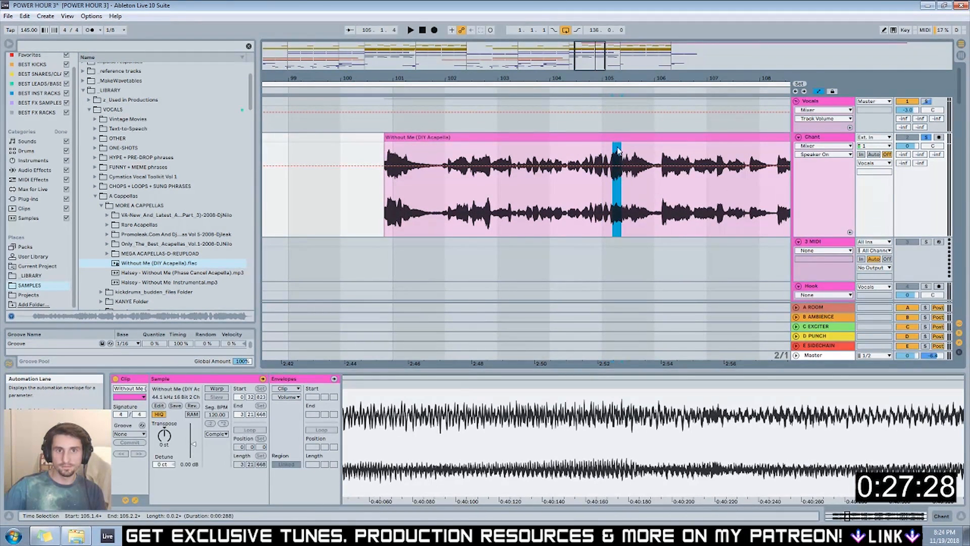
drag(619, 189, 324, 192)
drag(393, 194, 351, 194)
drag(568, 78, 351, 78)
Place the short acapella slice from around 109.3.3 at bar 105 and delete the acapella from 101.1.2 to 105.1.1.
drag(640, 156, 631, 155)
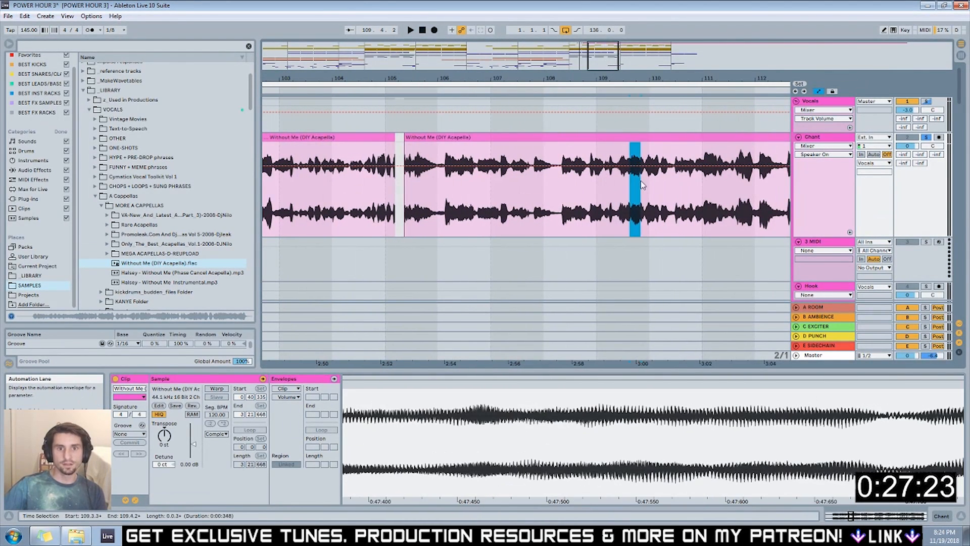
click(635, 143)
drag(629, 181, 631, 185)
click(636, 182)
click(631, 184)
drag(634, 139, 388, 144)
click(360, 138)
key(Delete)
Play through the remaining acapella from bar 105 past bar 113 to find another usable vocal phrase.
click(374, 88)
key(space)
click(738, 87)
key(space)
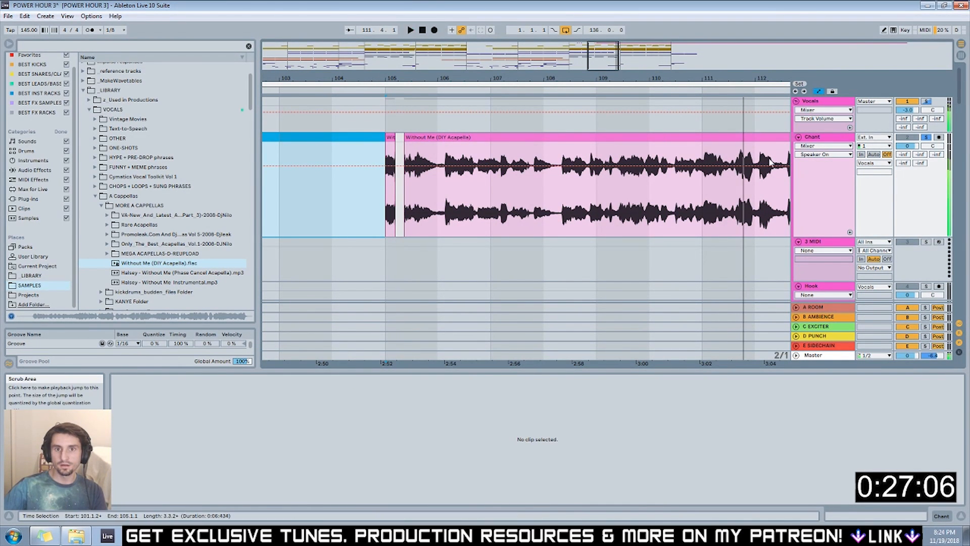
click(753, 90)
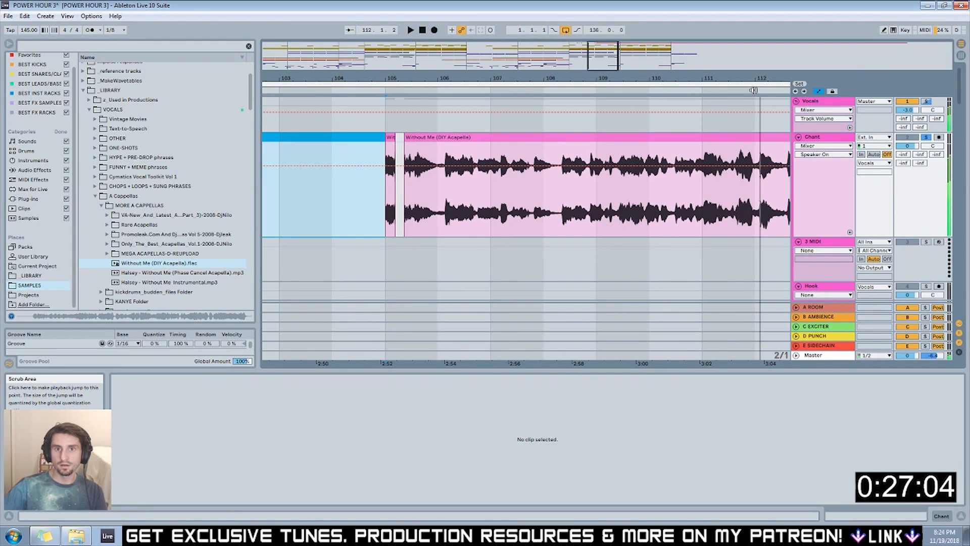
drag(640, 70, 653, 71)
click(641, 91)
key(space)
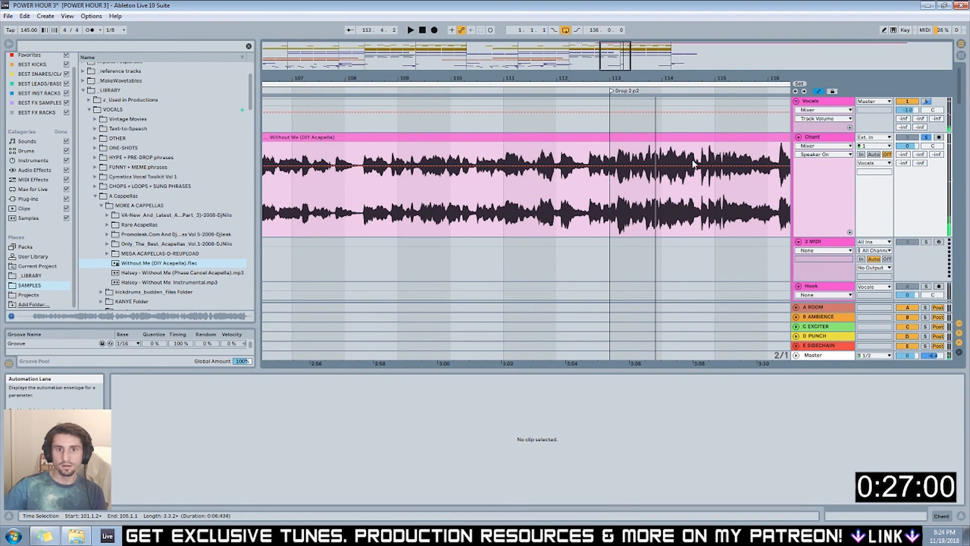
Keep a short slice at bar 111 and delete the surrounding acapella, including the stretch from 105.2.2 to 111.1.1.
drag(693, 163, 530, 141)
click(530, 138)
key(Delete)
click(491, 138)
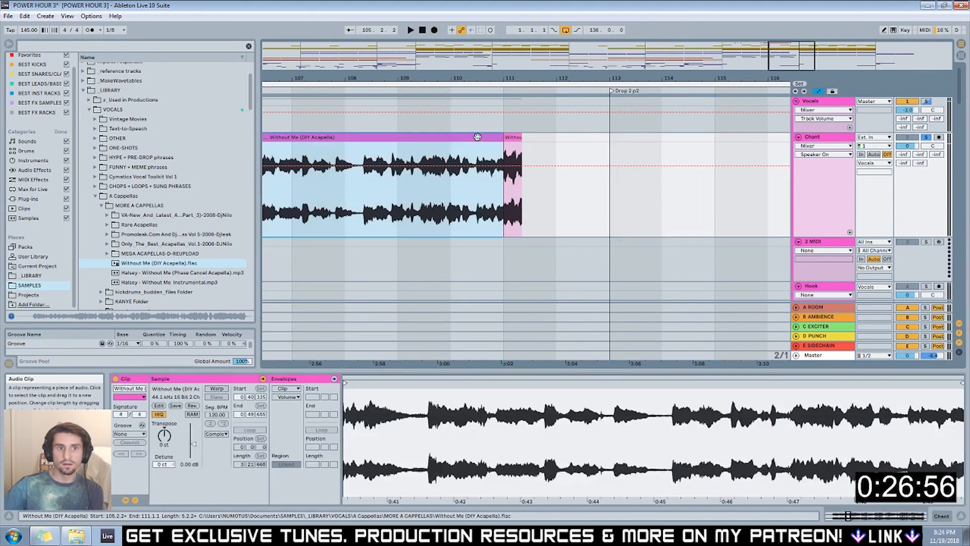
key(Delete)
Try different start and end points for the last acapella slice, trimming it to about 111.4.2 through 112.1.3.
click(498, 91)
drag(522, 79, 675, 53)
key(space)
drag(670, 137, 649, 137)
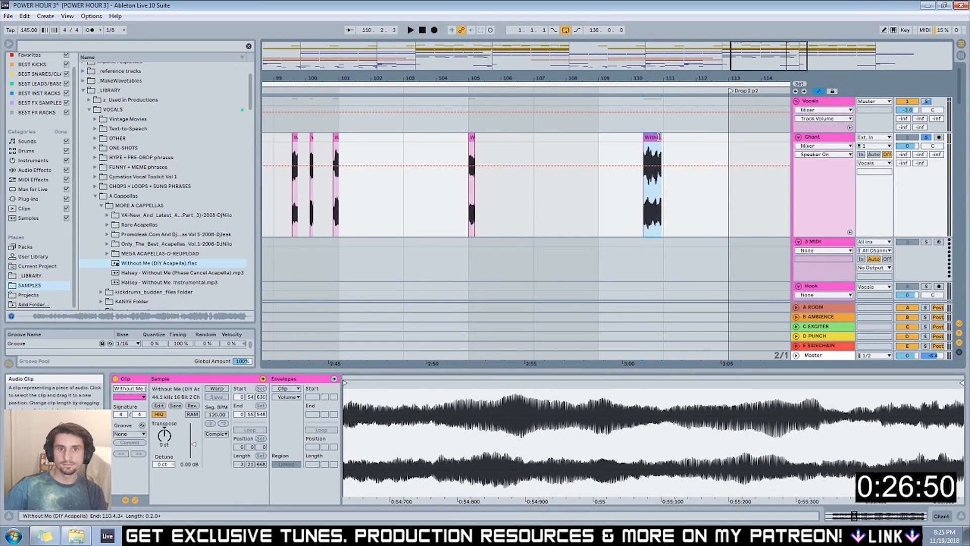
click(640, 90)
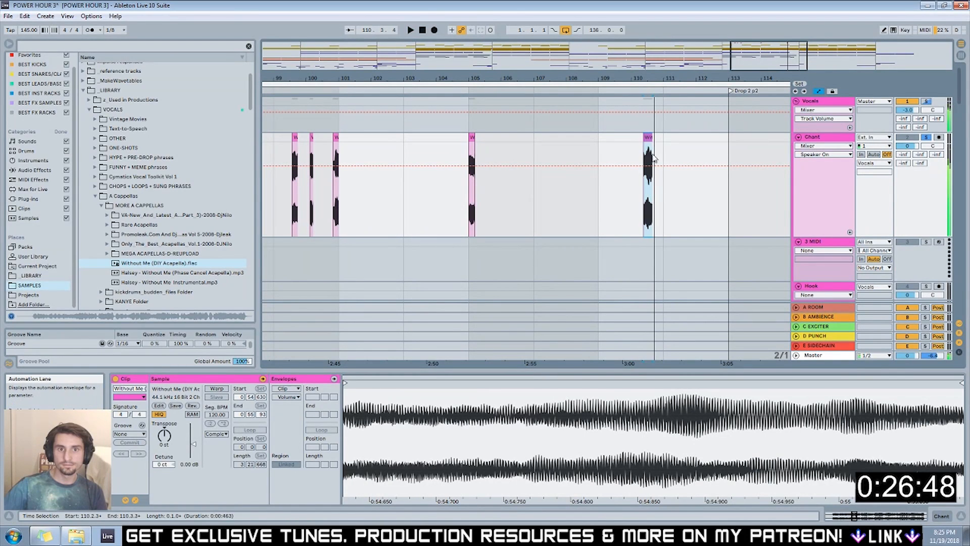
drag(645, 138, 636, 137)
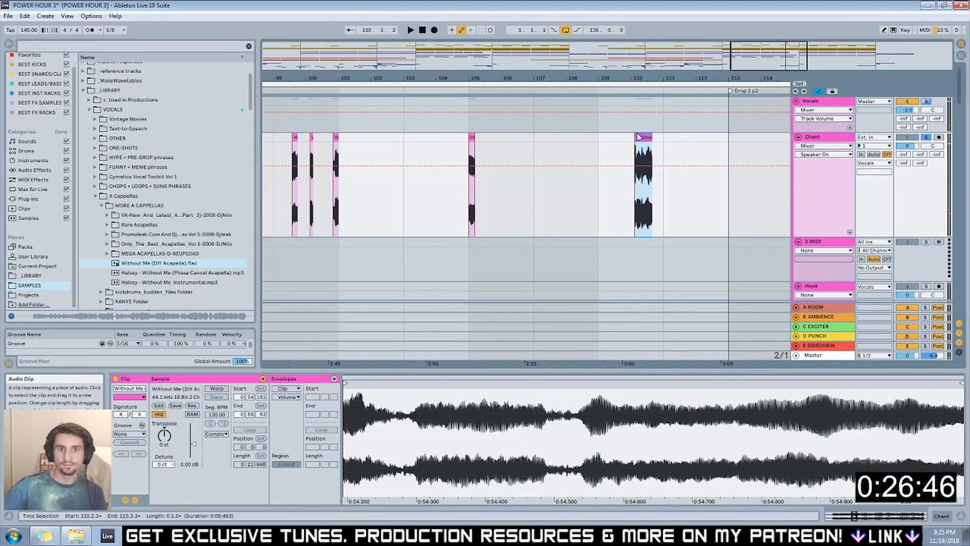
click(630, 92)
key(space)
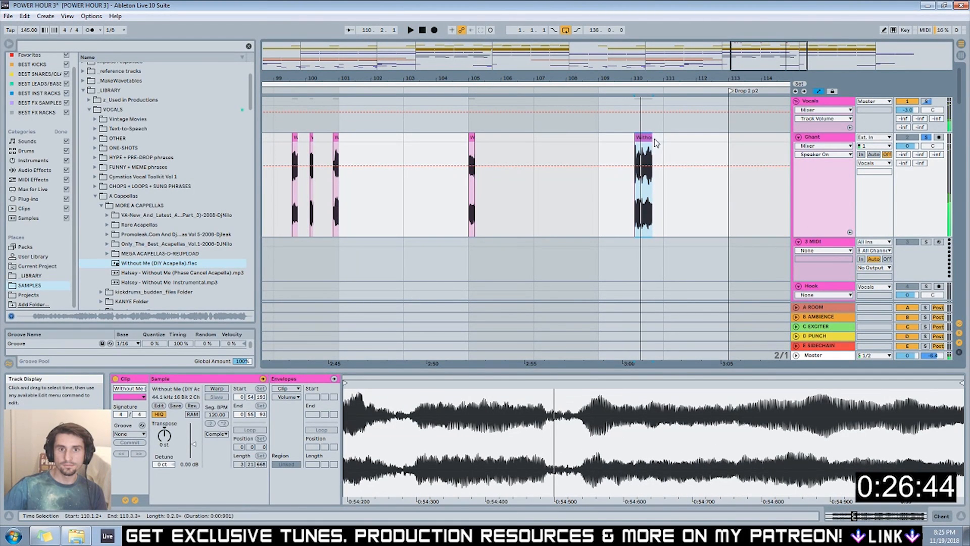
drag(651, 138, 719, 138)
drag(636, 137, 701, 137)
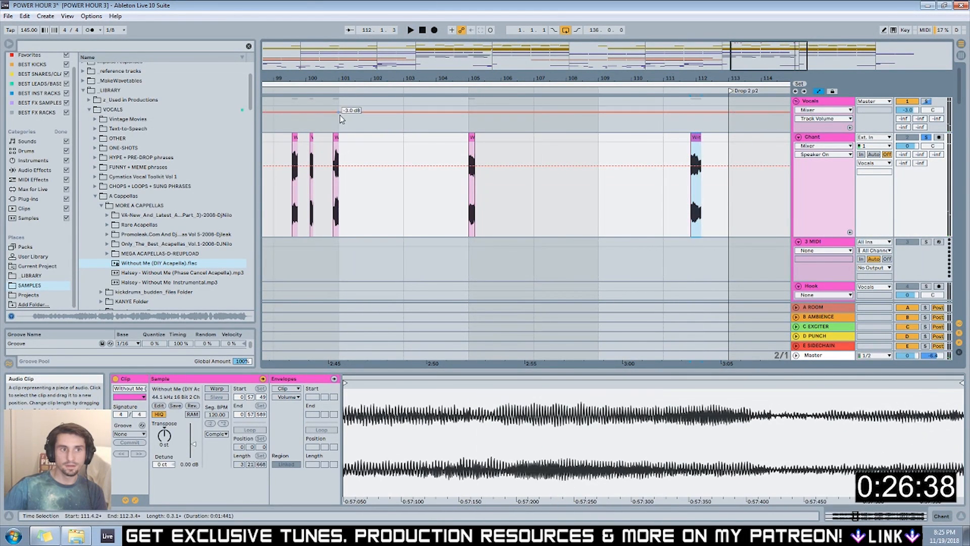
Audition the Chant slices, move the one at bar 105 to 103.1.1, and delete all the other slices.
click(296, 98)
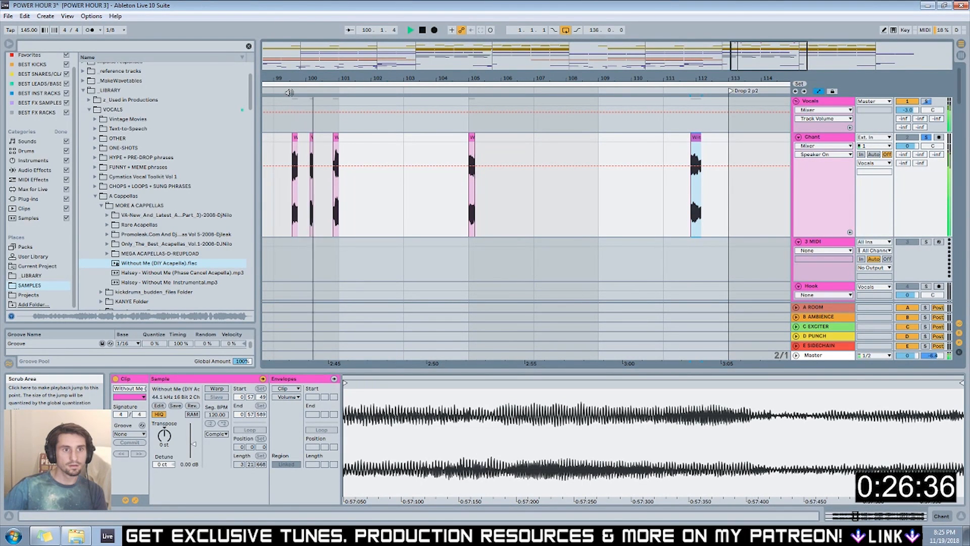
click(467, 98)
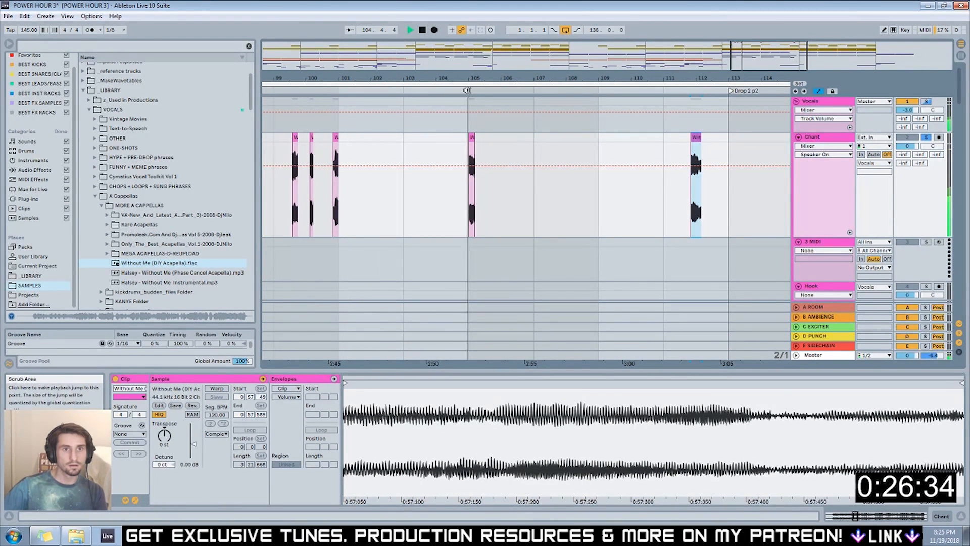
key(space)
drag(471, 133, 410, 134)
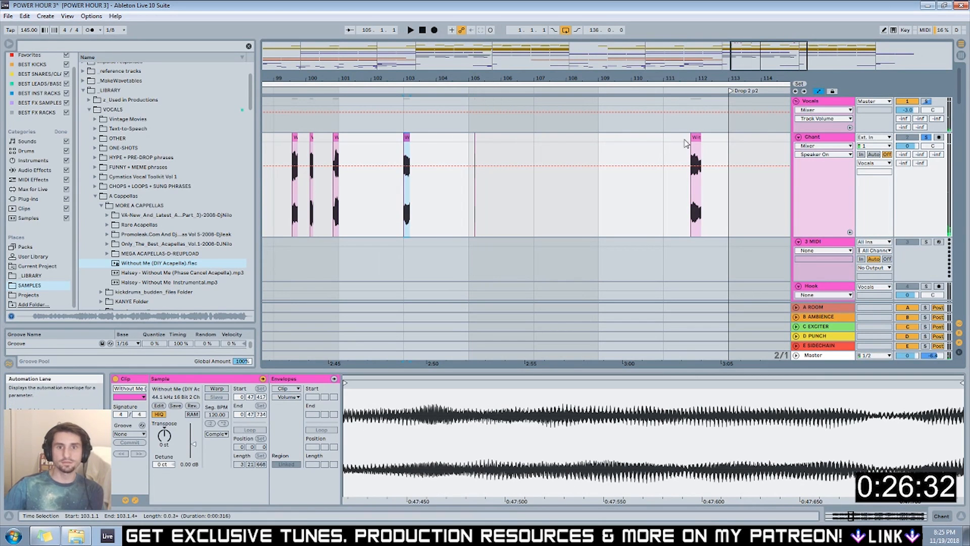
key(Delete)
drag(353, 145, 293, 144)
key(Delete)
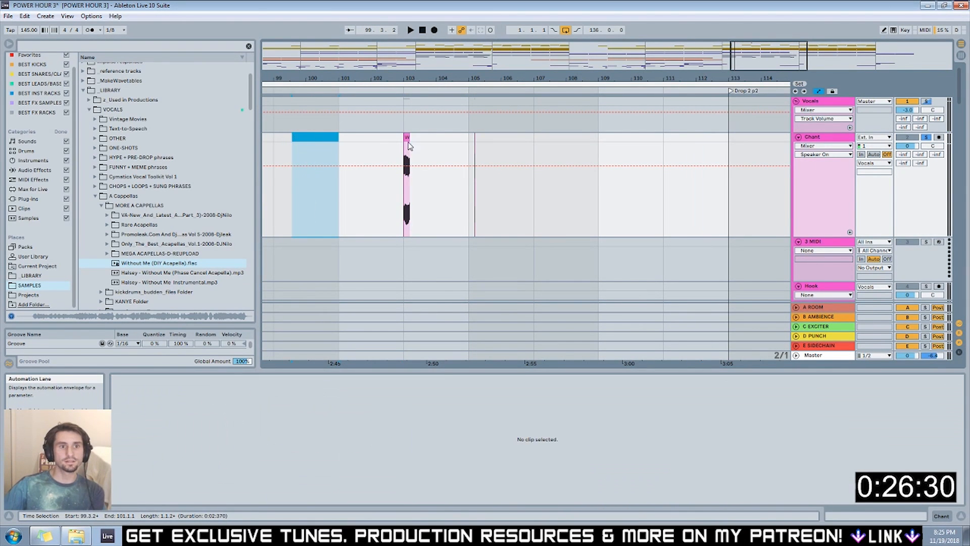
click(410, 143)
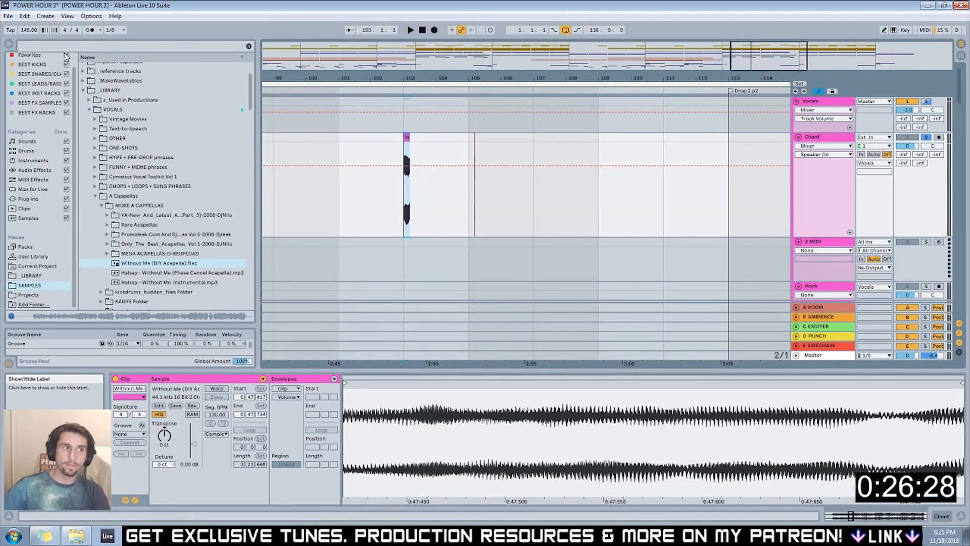
scroll(59, 53, up, 1)
text(eq)
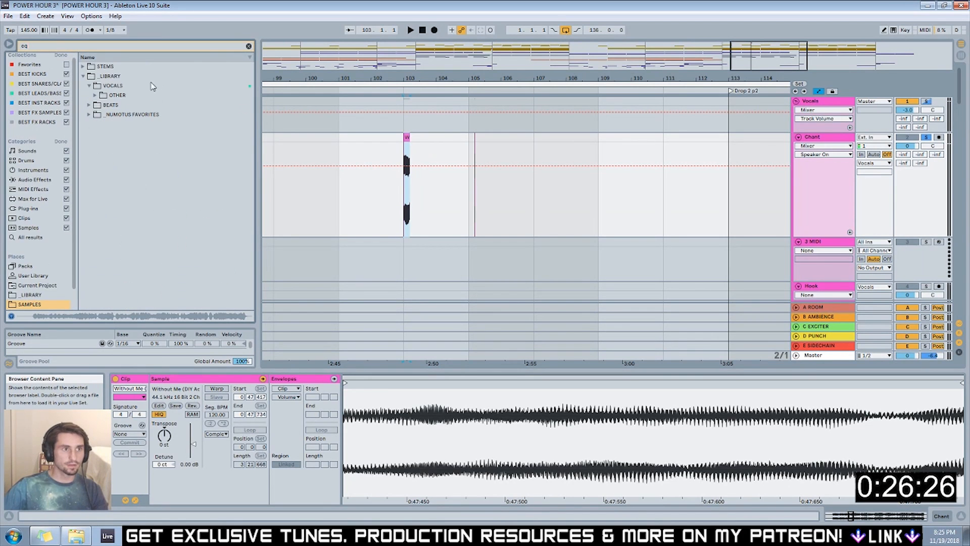
key(BackSpace)
key(BackSpace)
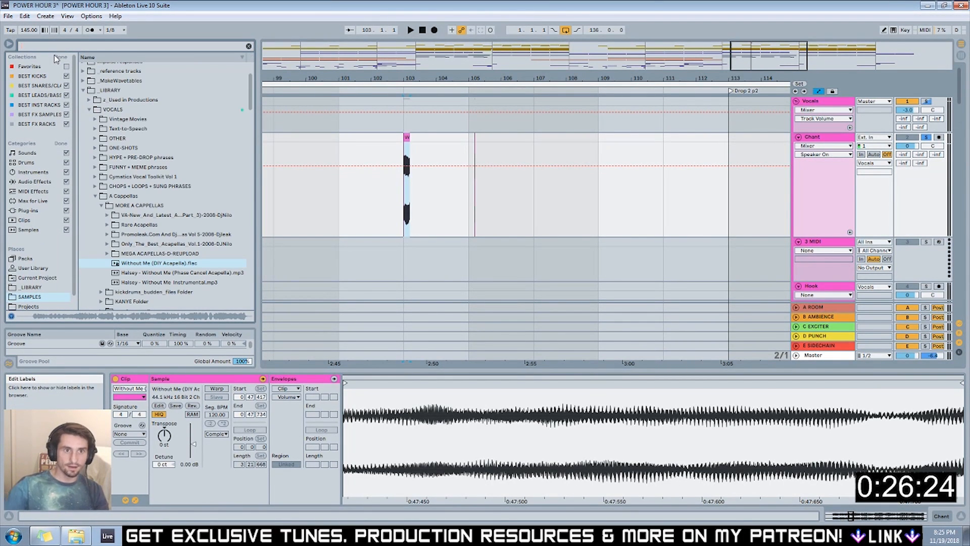
Enlarge the Master track's spectrum analyzer and play the vocal slice at bar 103 to identify its pitch.
click(811, 355)
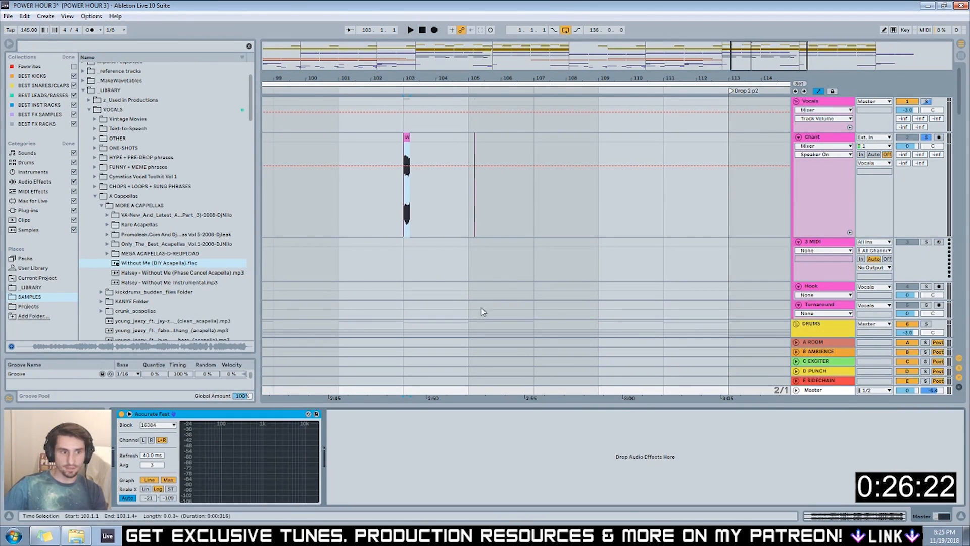
click(324, 448)
key(space)
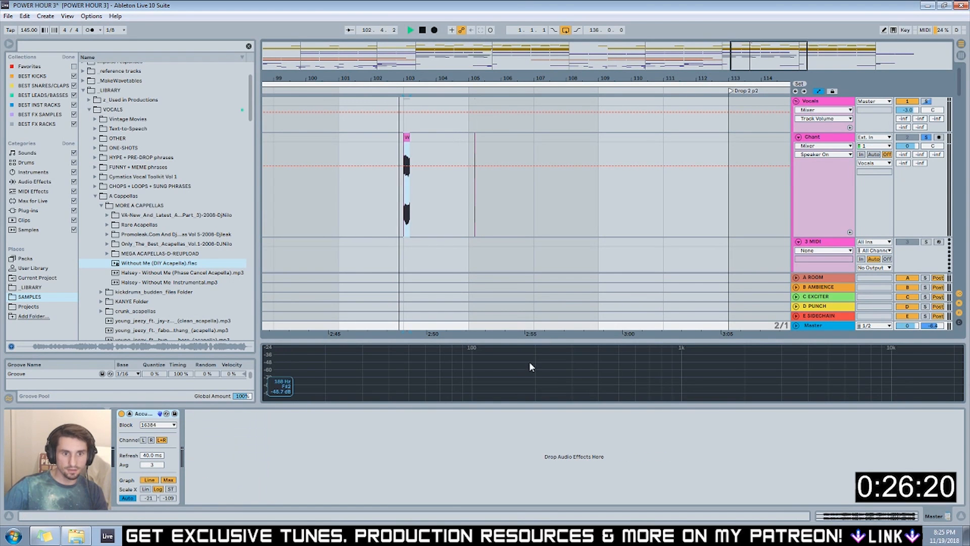
drag(571, 342, 572, 230)
mouse_move(618, 256)
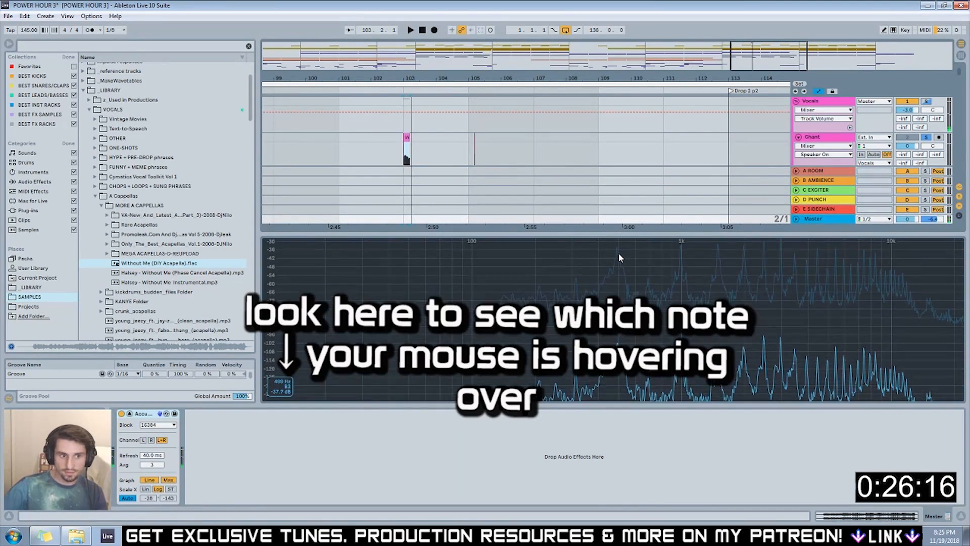
Find Sampler across all browser results, load it on the empty MIDI track, and place the bar 103 acapella slice in it.
scroll(709, 153, down, 4)
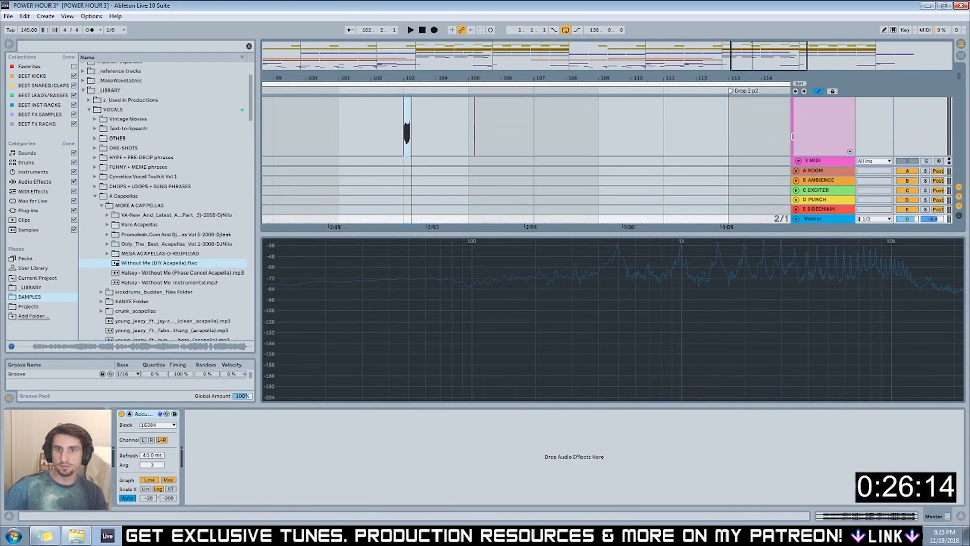
click(814, 161)
click(43, 46)
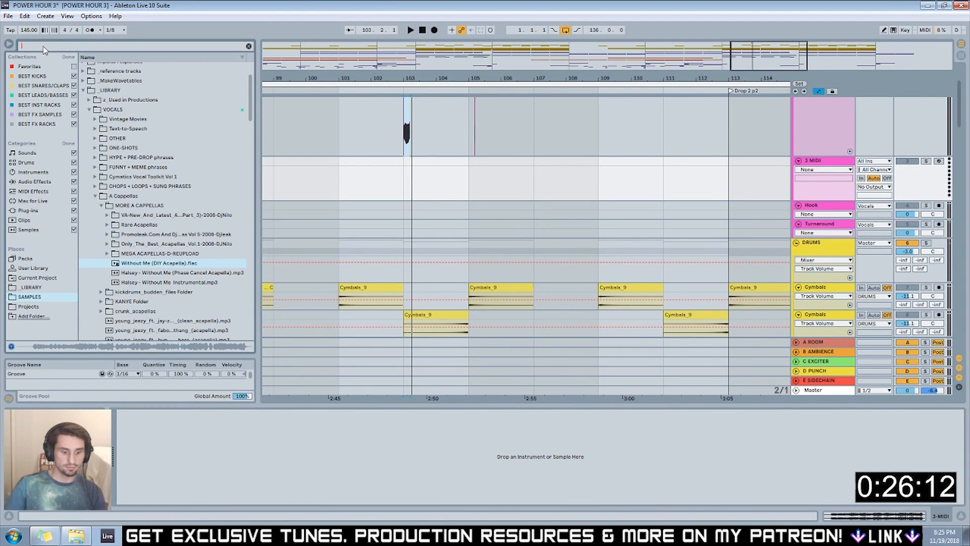
text(samples)
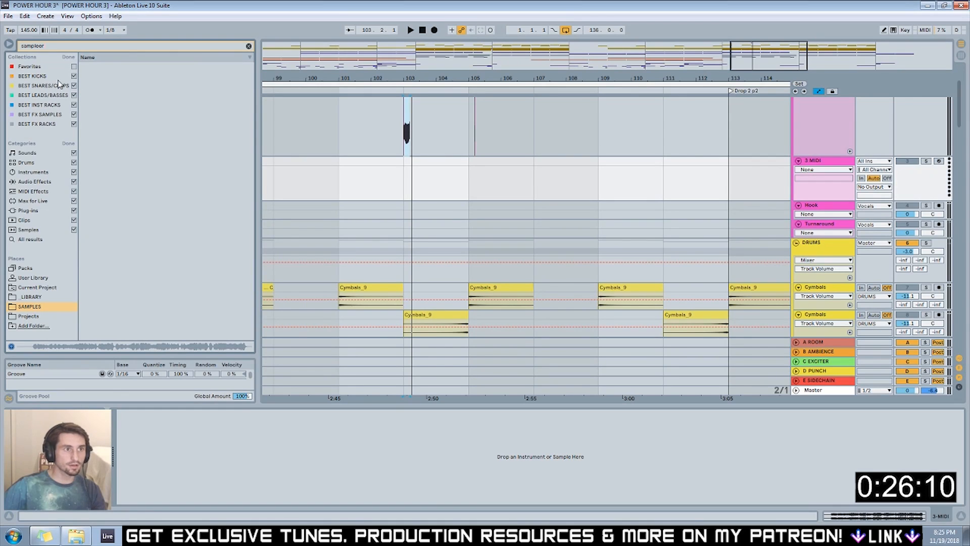
key(BackSpace)
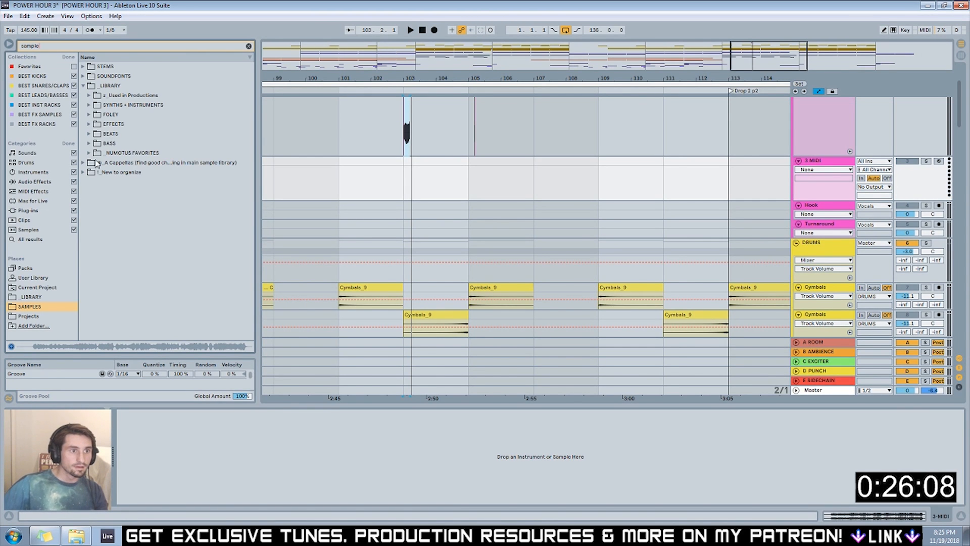
click(40, 240)
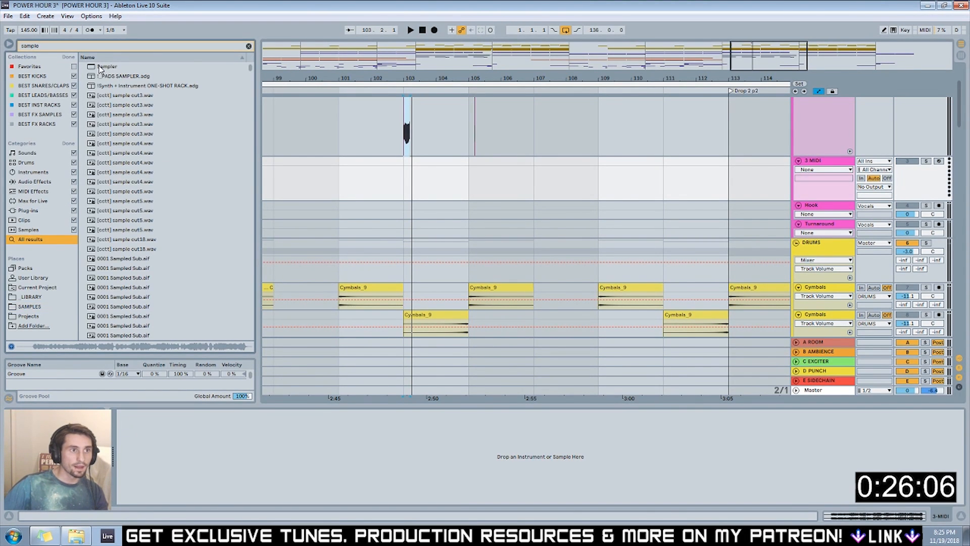
click(69, 56)
drag(106, 67, 423, 134)
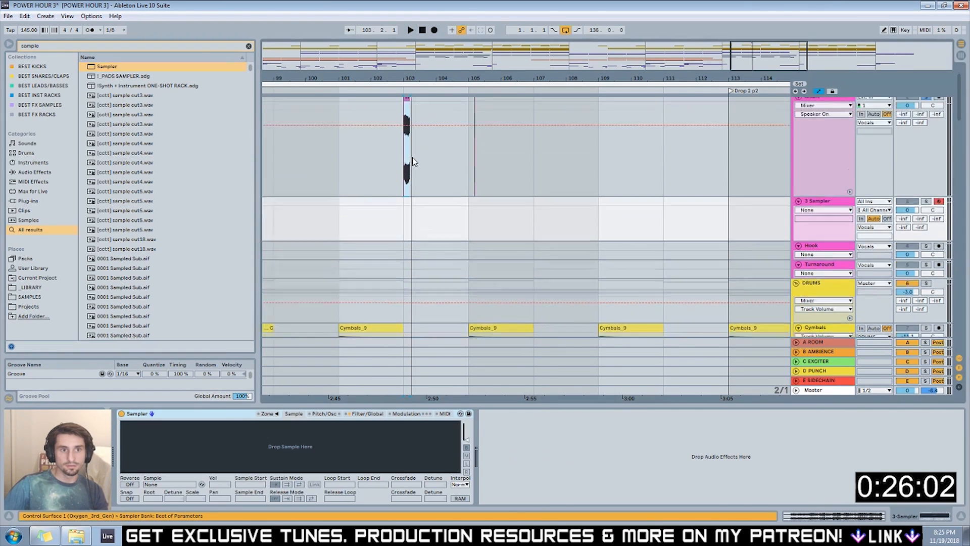
drag(281, 457, 281, 454)
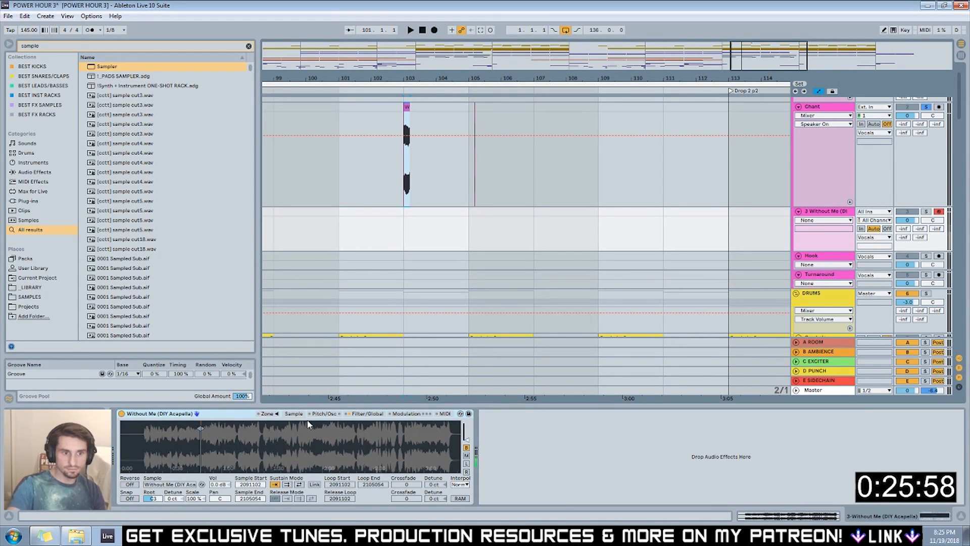
click(939, 107)
click(842, 219)
key(Delete)
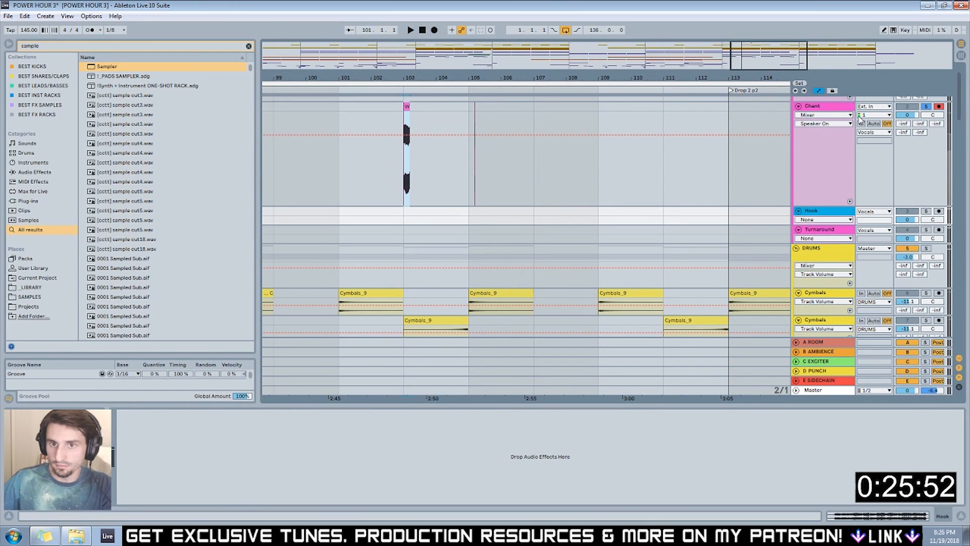
scroll(862, 208, up, 3)
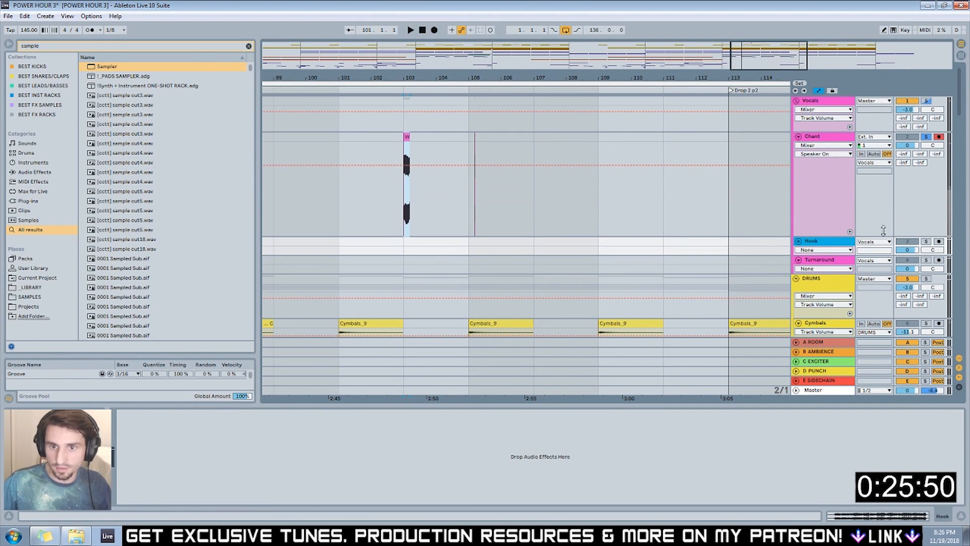
key(ctrl+z)
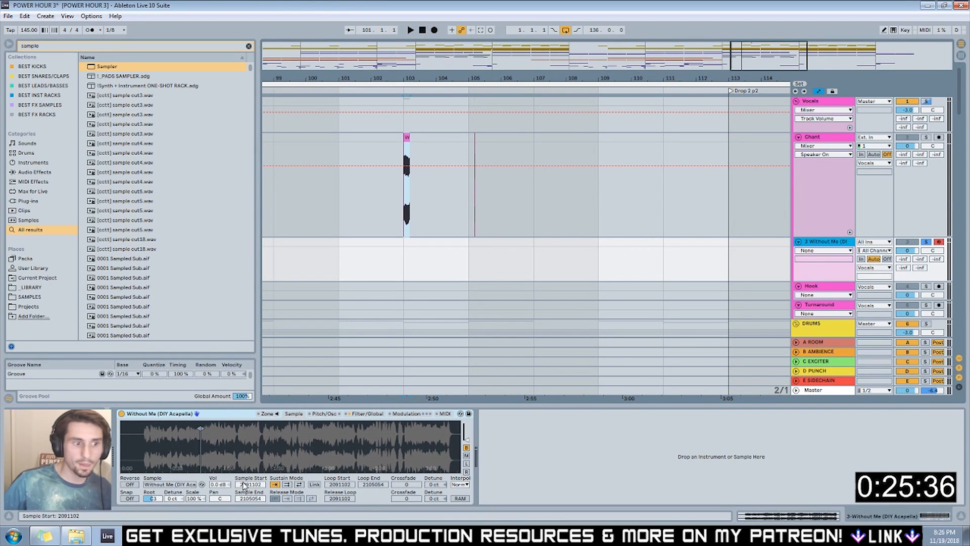
Set the sample's root key to B2 in Sampler and delete the original slice at bar 103 from the Chant track.
click(157, 498)
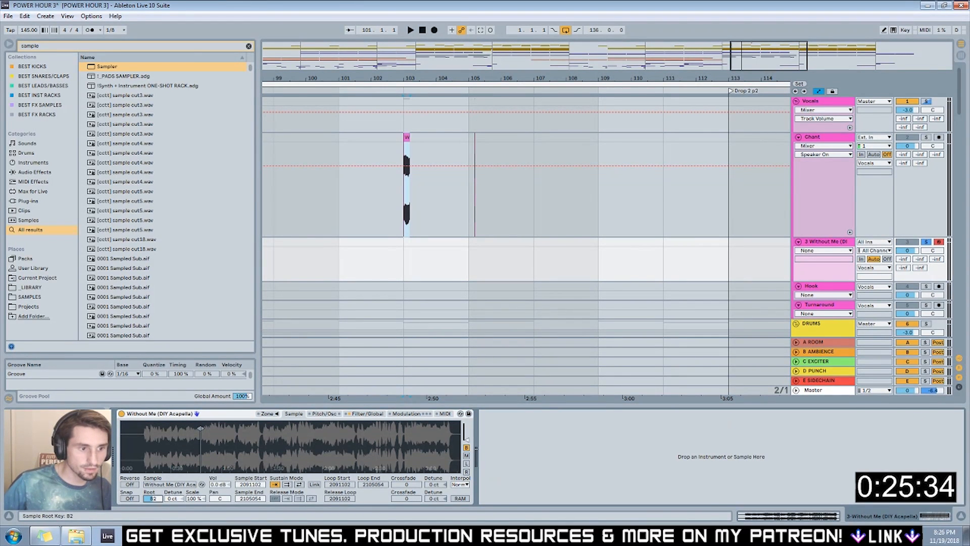
click(407, 182)
key(Delete)
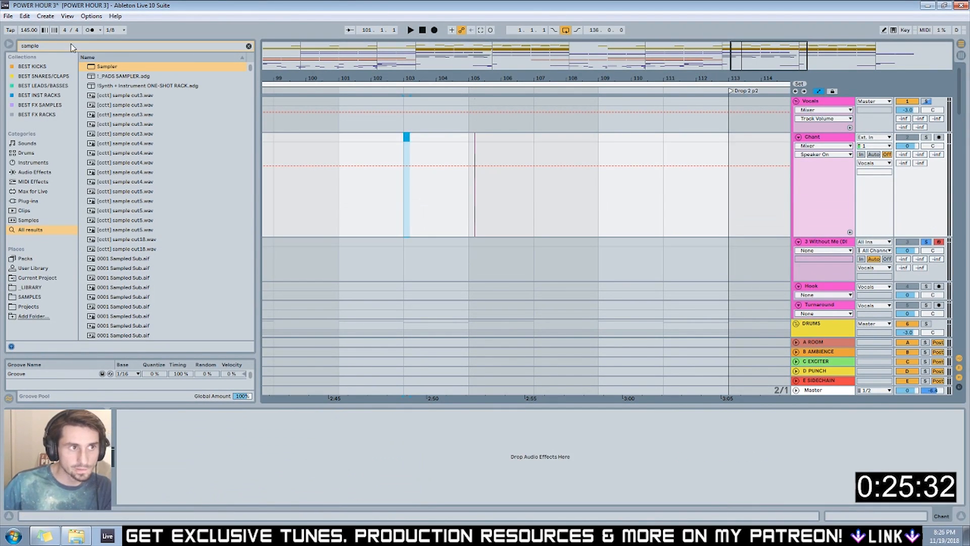
Search the browser for Replika and load it on the Sampler track holding the Without Me acapella slice.
click(71, 44)
key(BackSpace)
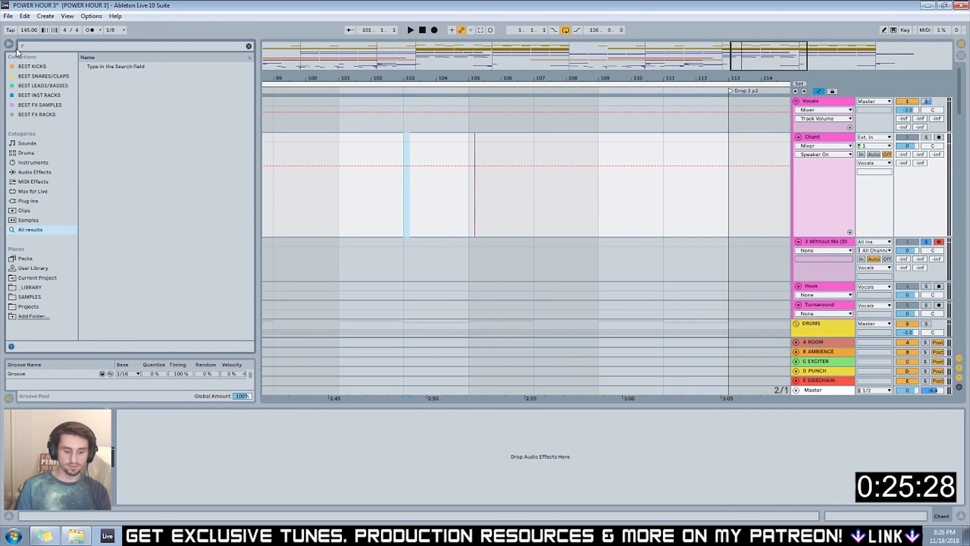
text(replika)
drag(121, 65, 526, 217)
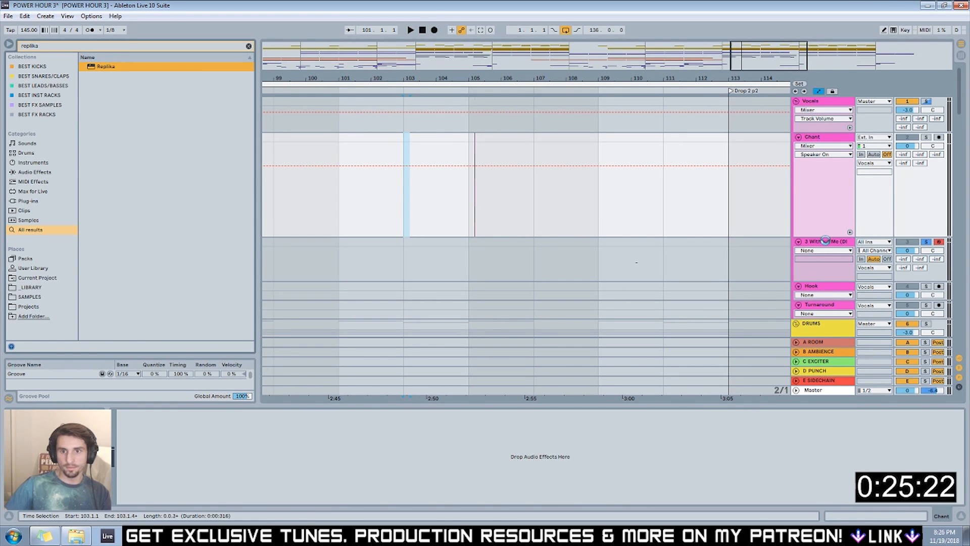
drag(825, 240, 825, 242)
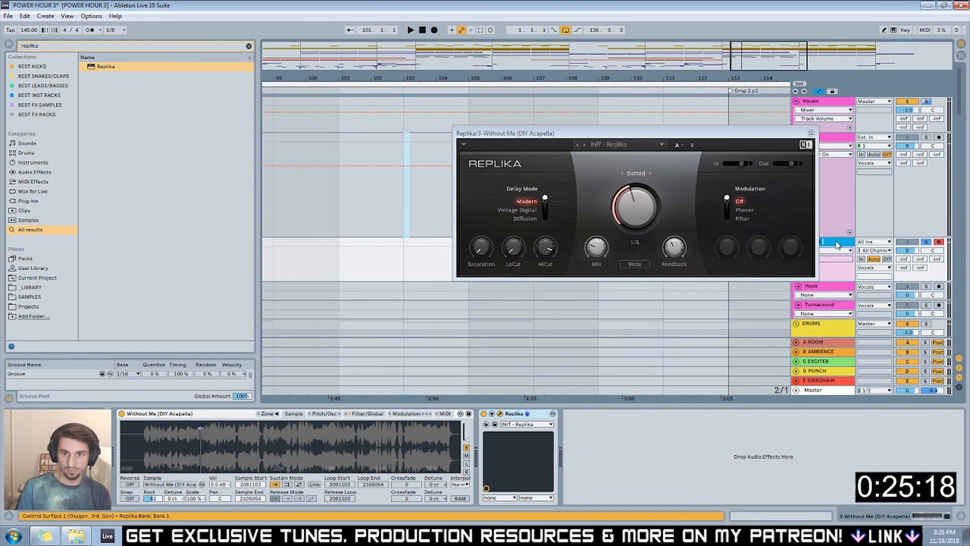
Rename the Sampler track VOCAL CHOP and delete the empty Chant track.
drag(747, 134, 564, 133)
click(717, 152)
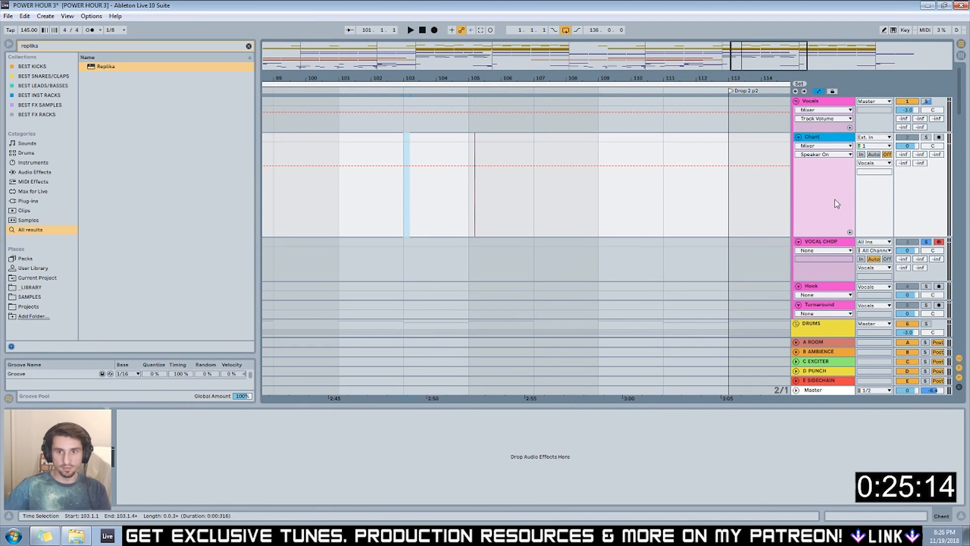
key(Delete)
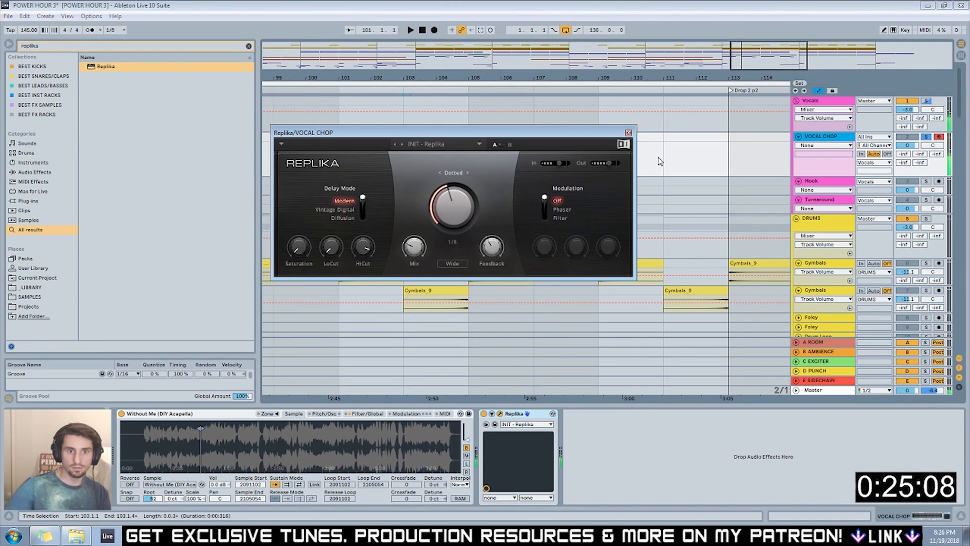
Set Replika's modulation on VOCAL CHOP to Phaser and its mix to 75% / 25%.
click(545, 203)
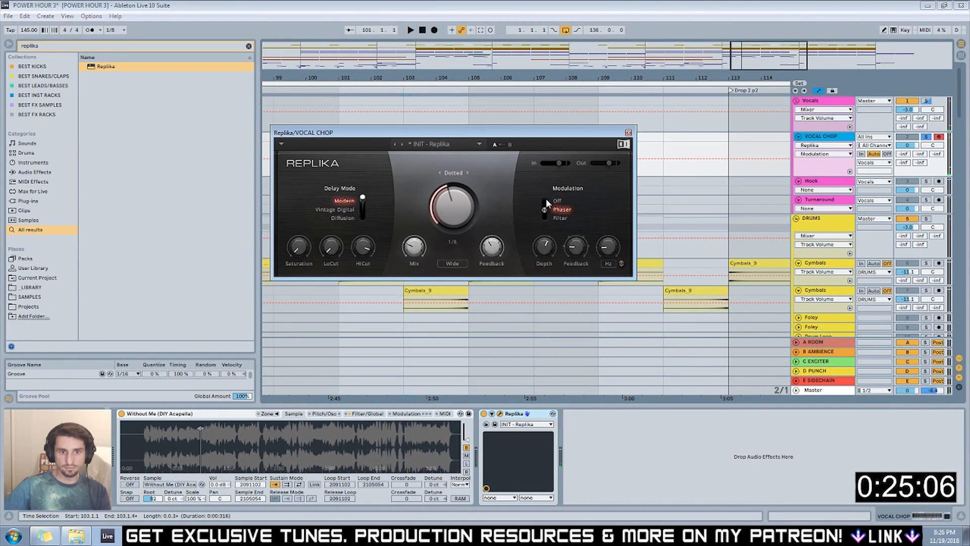
click(629, 132)
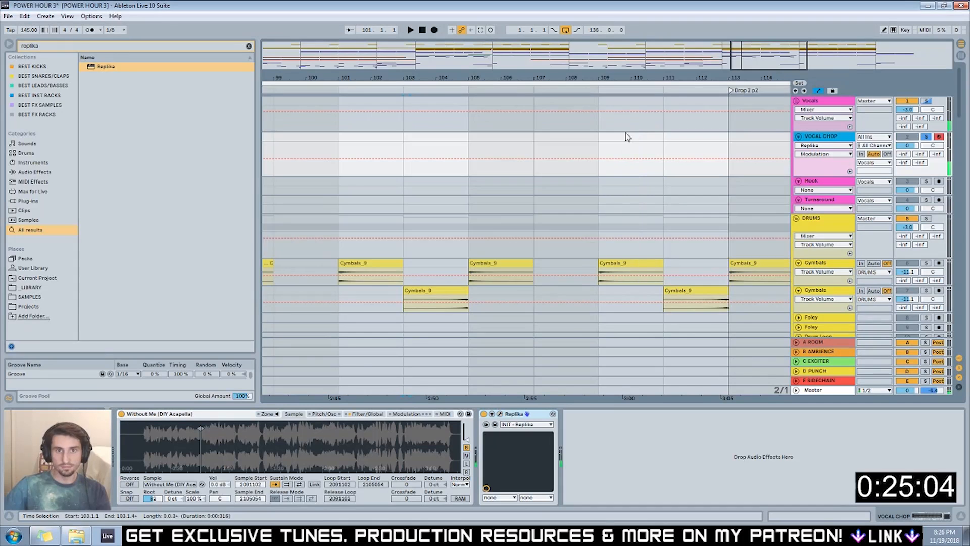
drag(775, 62, 646, 62)
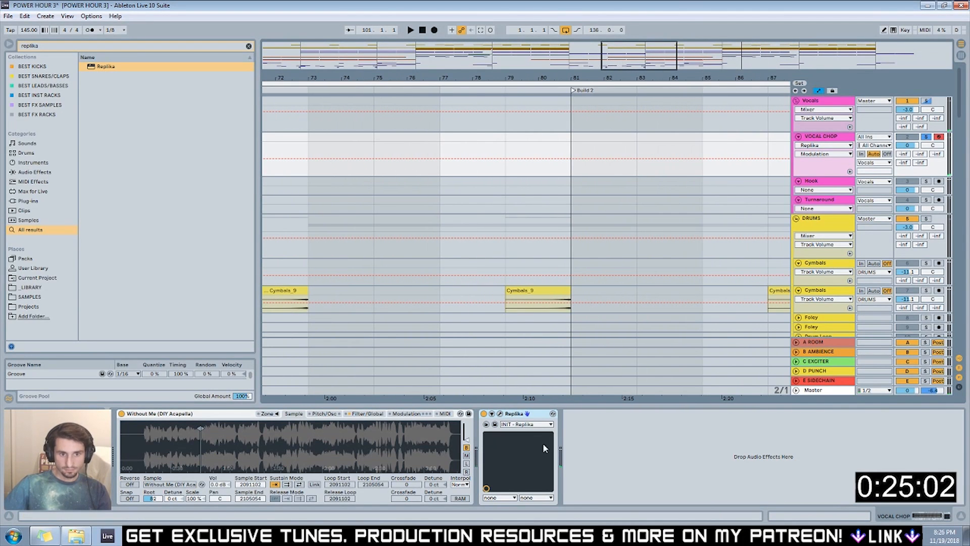
click(500, 414)
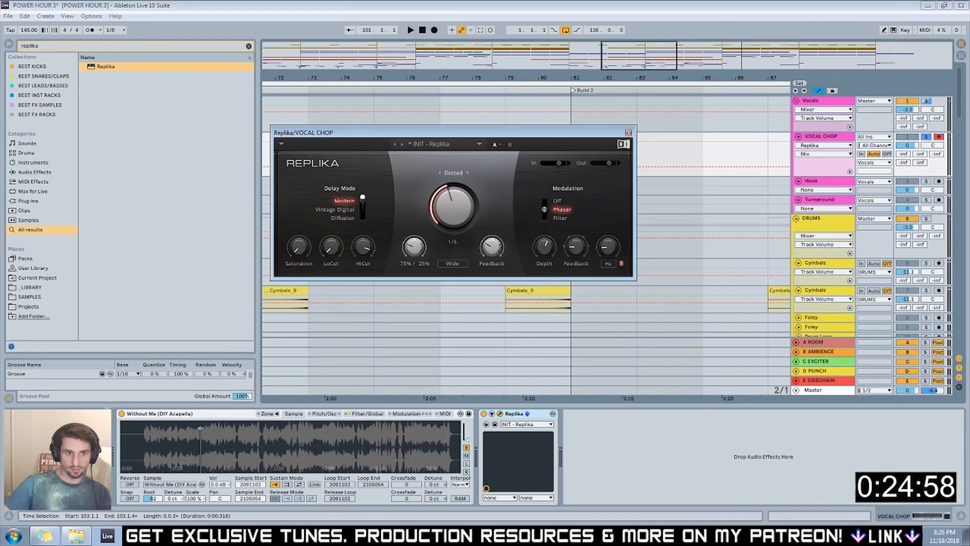
click(628, 132)
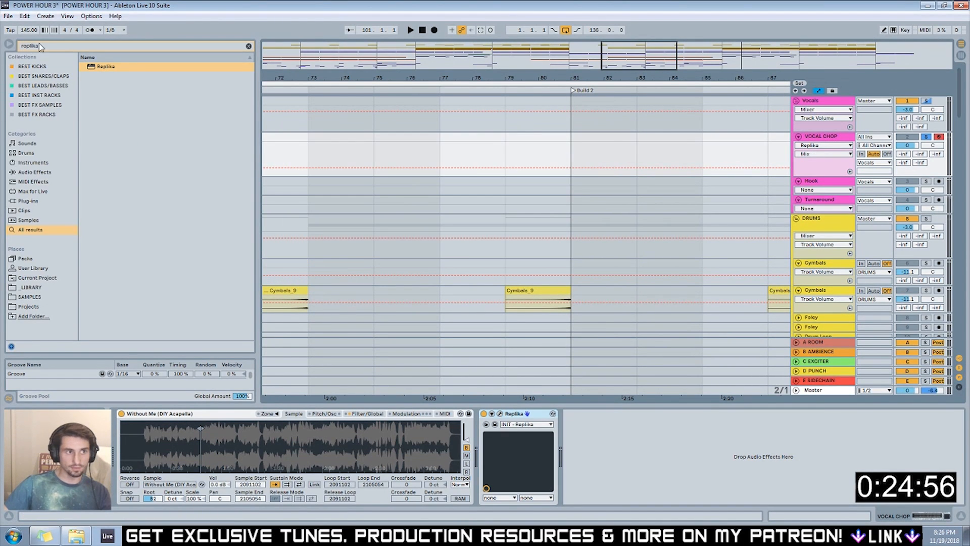
Search for "vocal shimm" and add the VOCAL SHIMMER rack after Replika on the VOCAL CHOP track.
key(BackSpace)
key(BackSpace)
key(BackSpace)
key(BackSpace)
key(BackSpace)
key(BackSpace)
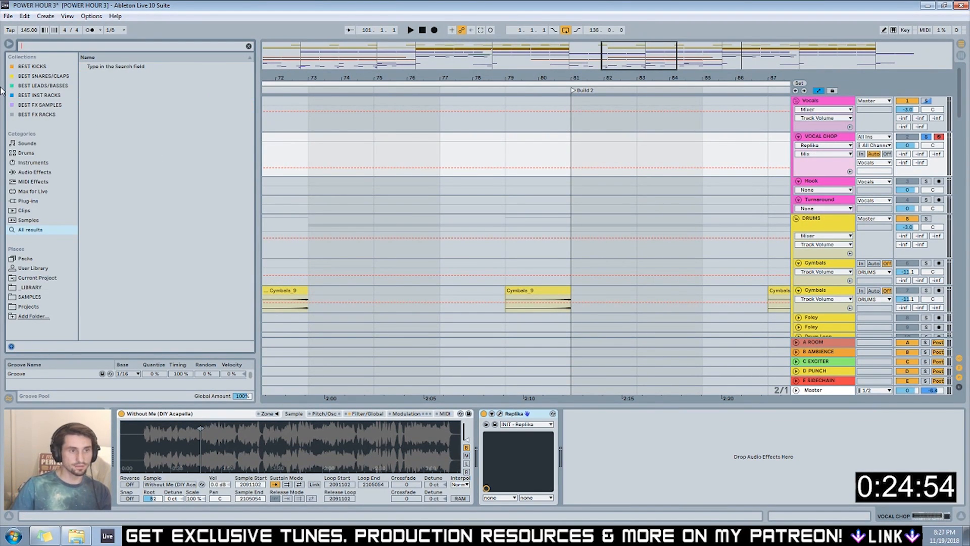
text(v)
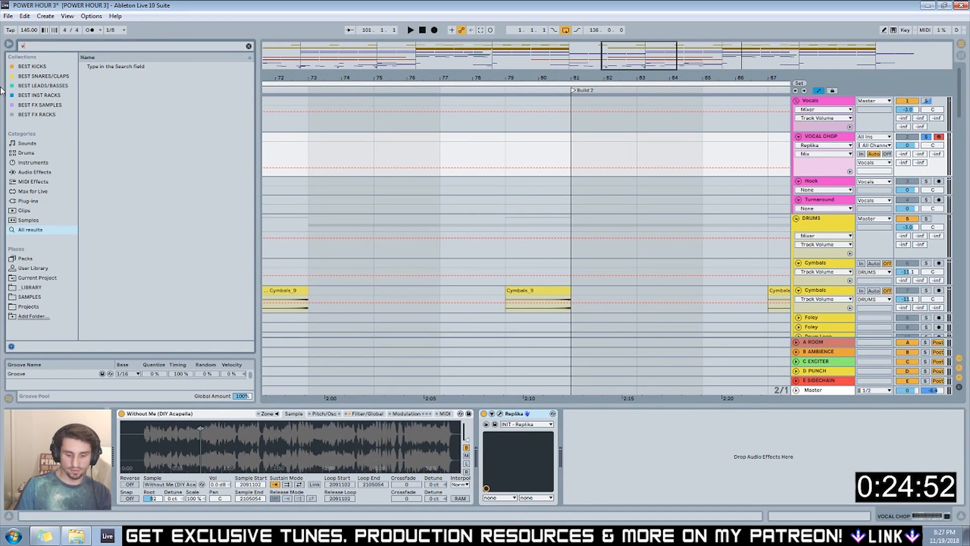
text(ocal shimm)
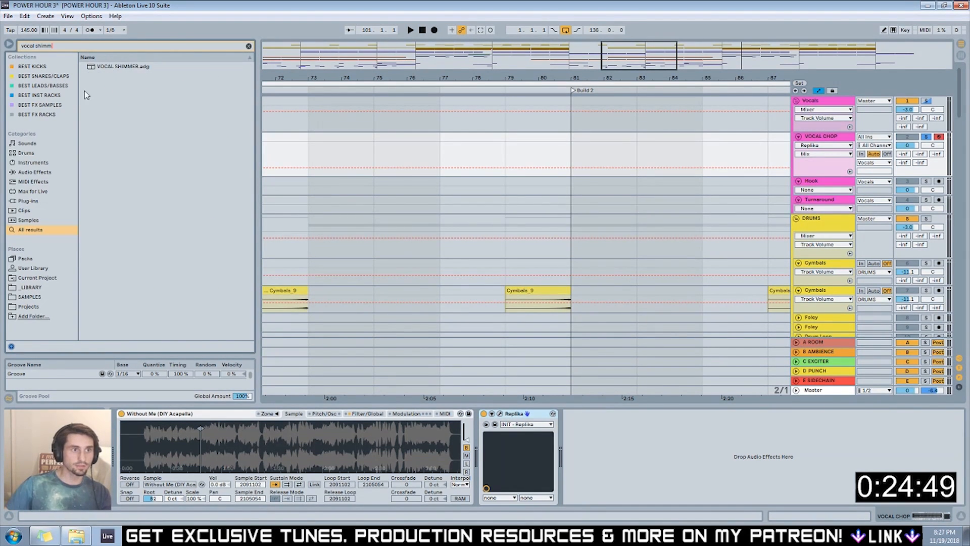
click(114, 67)
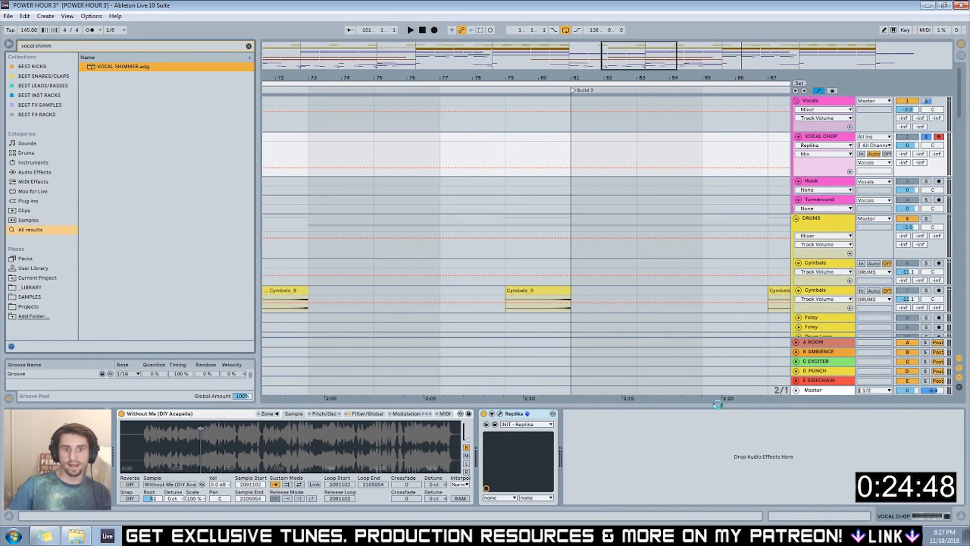
drag(572, 293, 590, 450)
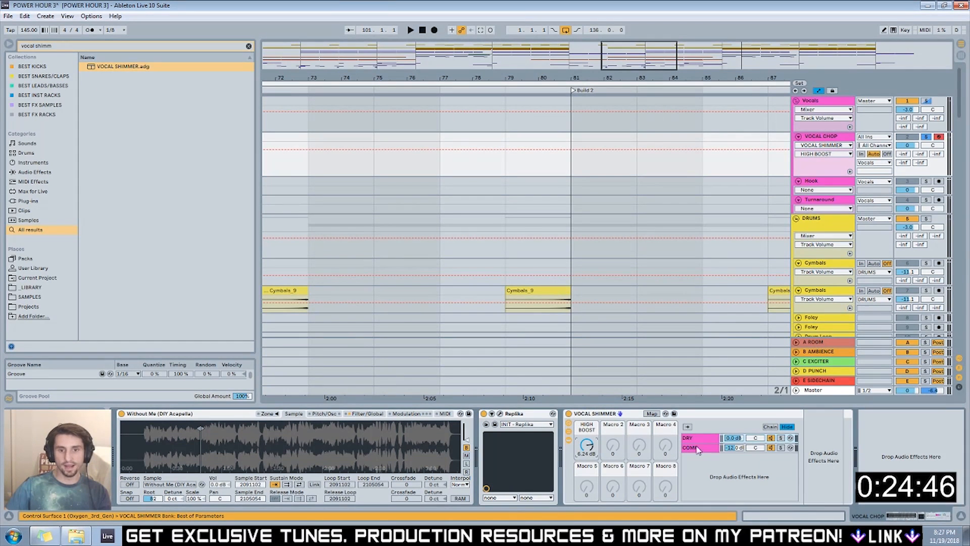
Examine the Compressor and EQ Eight in VOCAL SHIMMER's COMP chain while auditioning the vocal chop over playback.
click(702, 450)
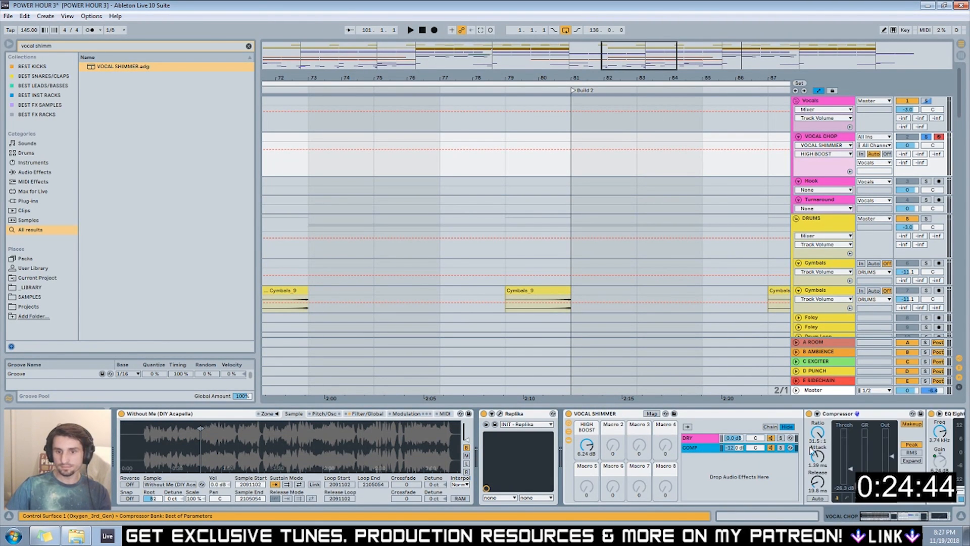
click(905, 517)
key(space)
click(549, 157)
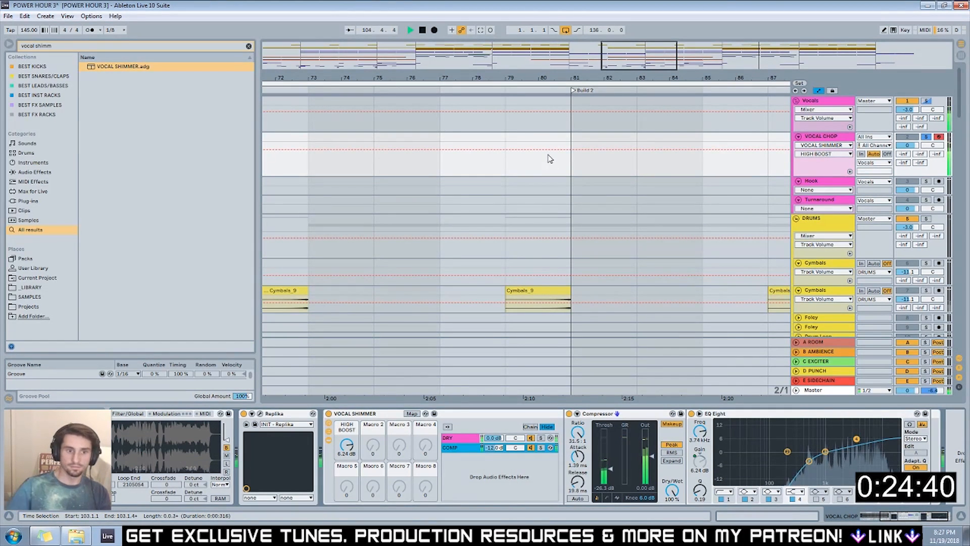
Set the rack's HIGH BOOST to 3.21 dB and copy TWIN 2's two Minor Prog 7 clips from bar 9 onto the VOCAL CHOP track.
drag(354, 439, 354, 485)
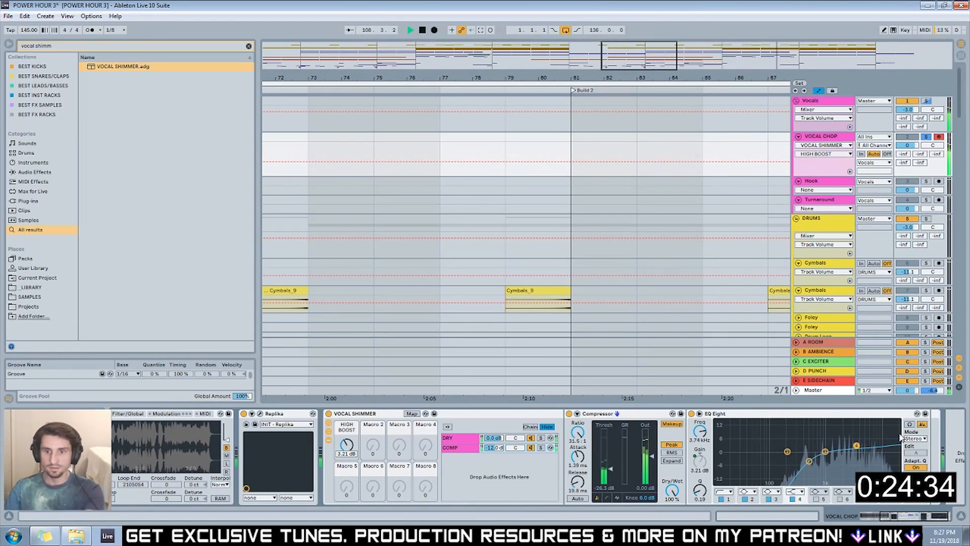
drag(596, 78, 809, 28)
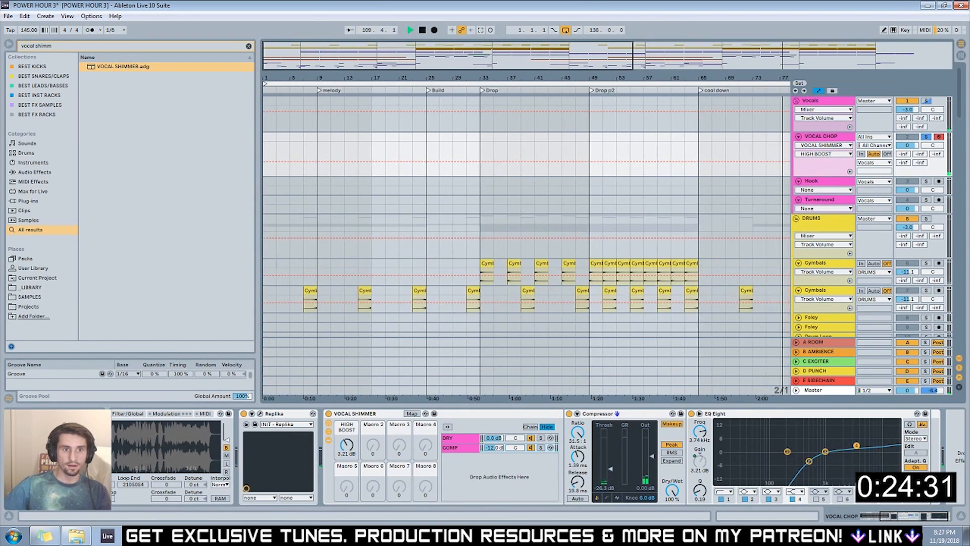
scroll(326, 228, down, 10)
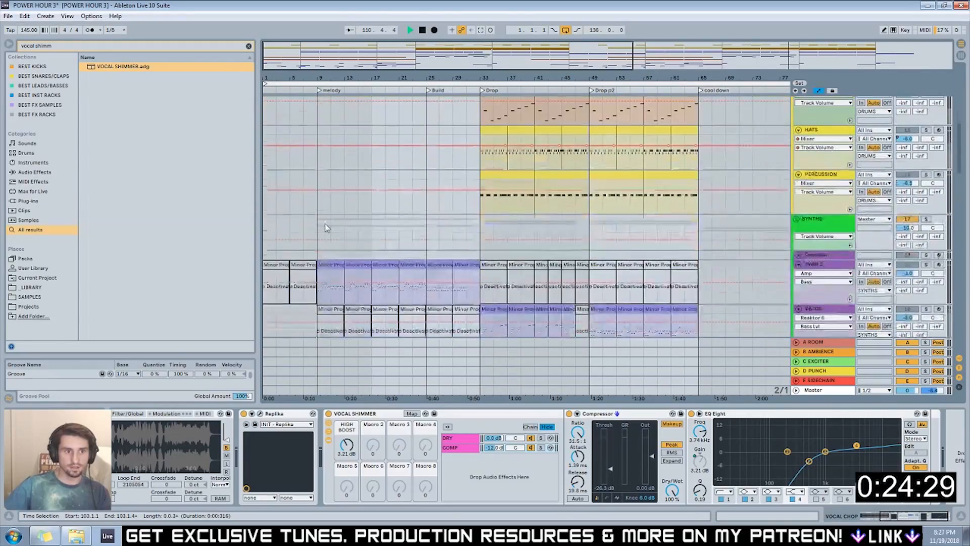
scroll(326, 228, down, 2)
click(333, 224)
drag(358, 223, 358, 153)
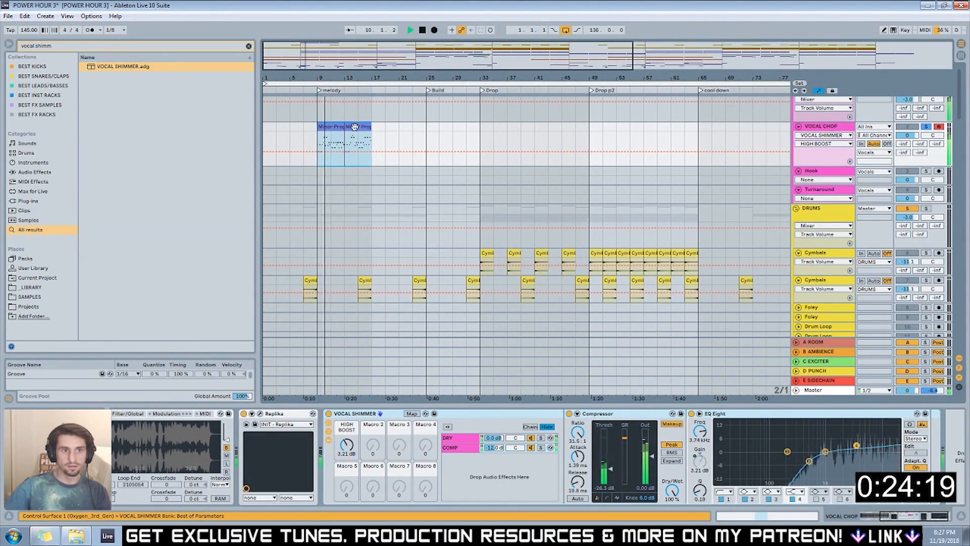
Transpose all notes in the first VOCAL CHOP clip down one octave, to the D#1–F3 range.
double_click(326, 127)
click(411, 458)
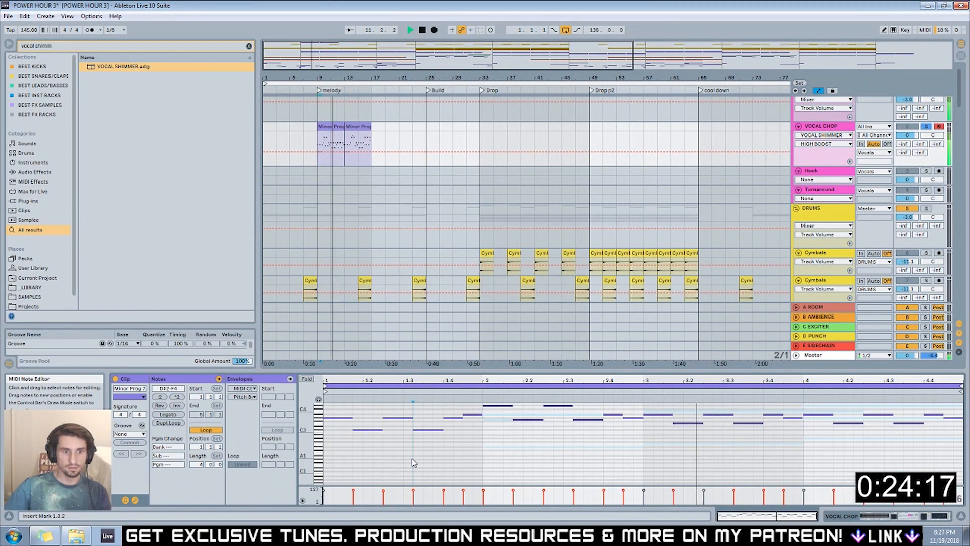
key(ctrl+a)
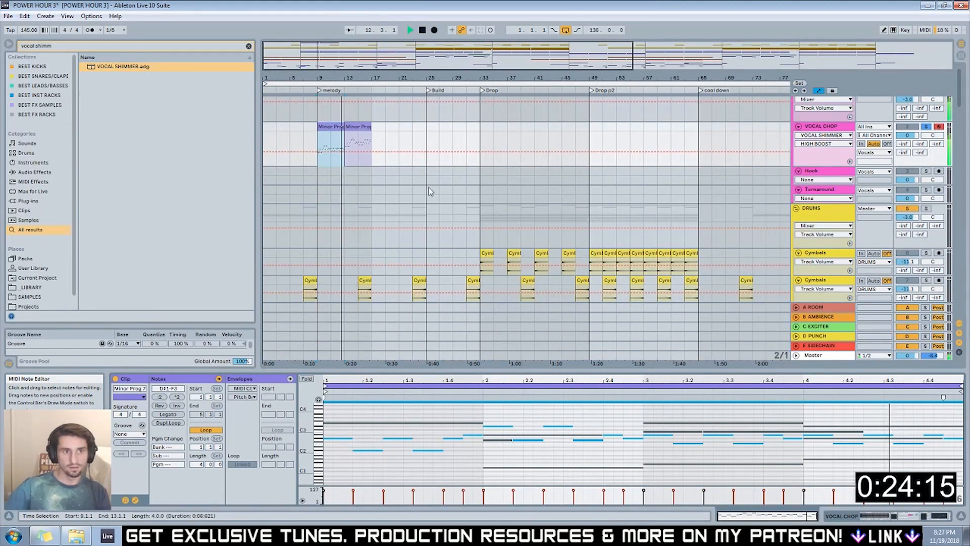
Try deactivating the C#2 and G#2 notes between 1.1.4 and 1.4.1 in the first VOCAL CHOP clip during playback.
key(shift+Tab)
key(shift+Tab)
drag(374, 372, 374, 243)
drag(352, 334, 432, 422)
key(0)
key(space)
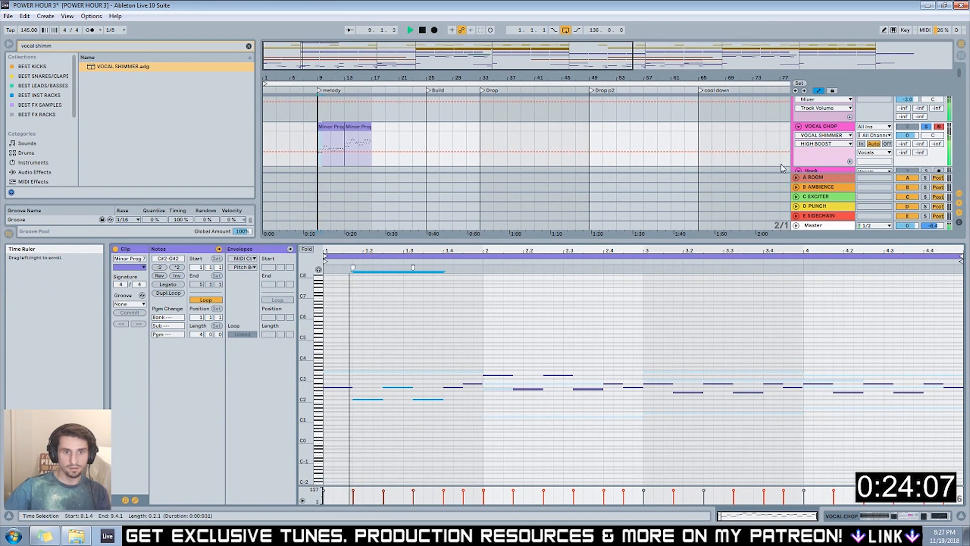
Take the VOCAL CHOP track out of solo while auditioning the transposed clip with the full mix.
click(927, 127)
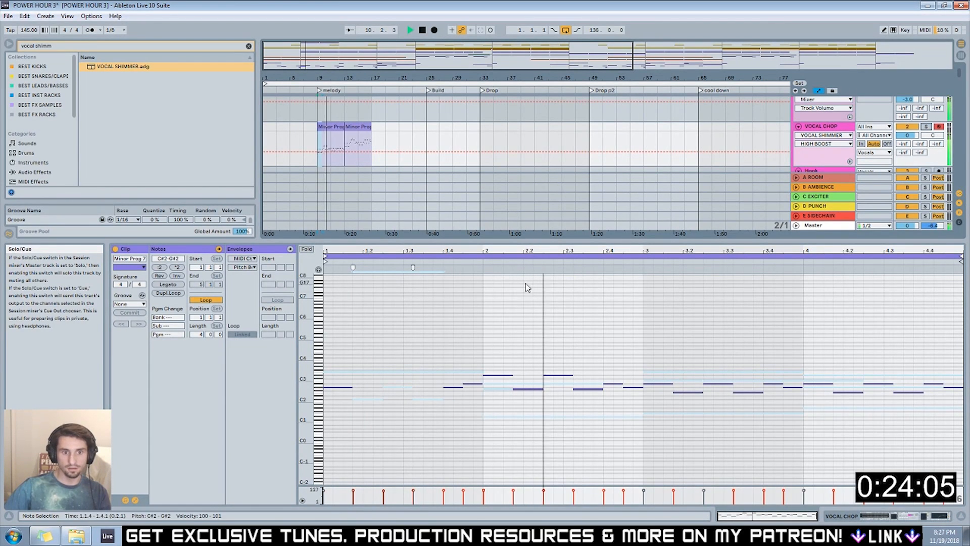
click(463, 320)
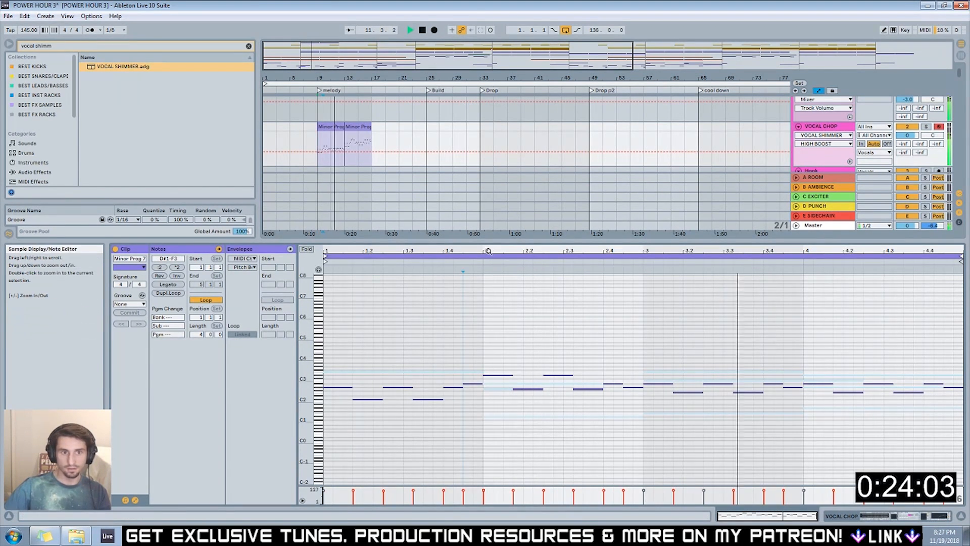
drag(487, 243, 487, 304)
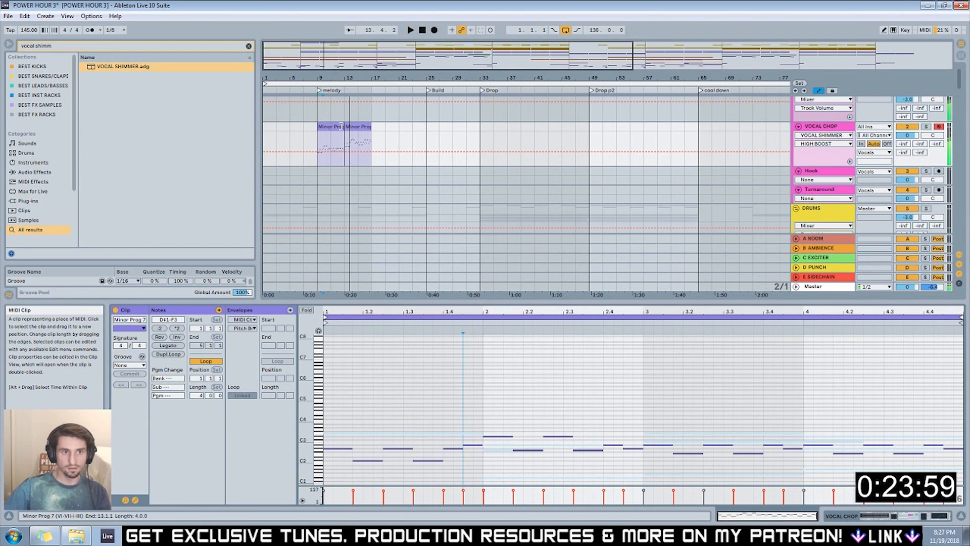
Duplicate the transposed clip along VOCAL CHOP to fill bars 9 to 25, and play from the melody locator.
click(330, 125)
key(ctrl+d)
key(ctrl+d)
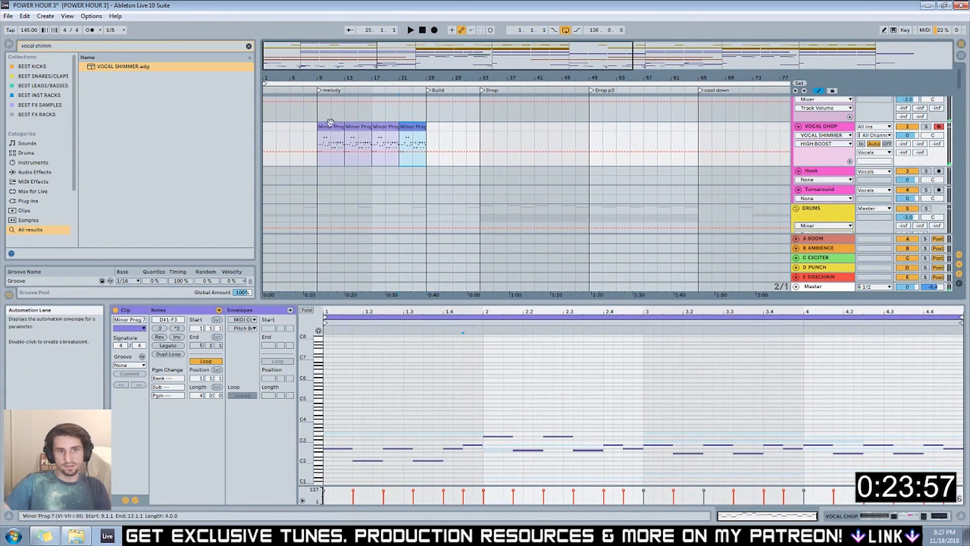
double_click(320, 92)
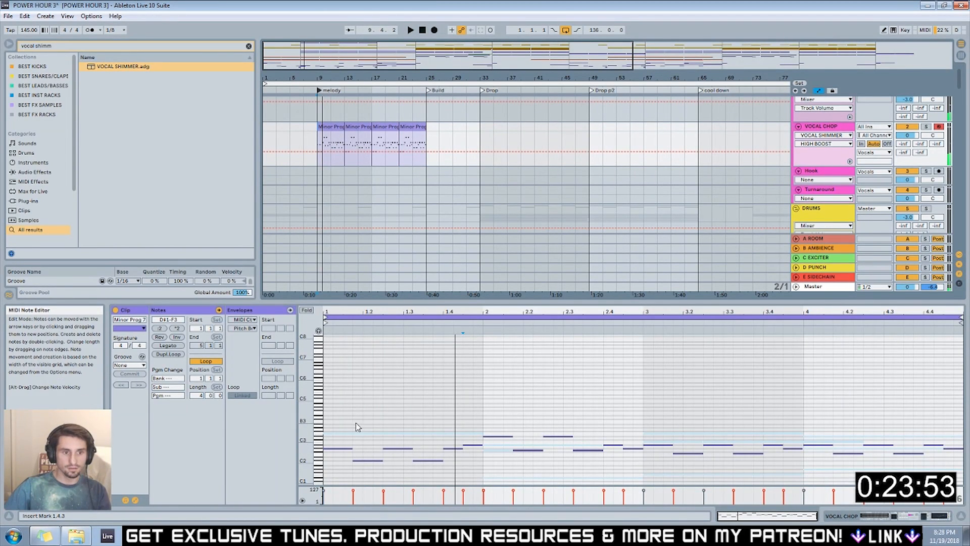
Adjust the Sampler's playback region on VOCAL CHOP to sample start 2087952 and sample end 2099609 while auditioning.
click(373, 430)
click(819, 128)
double_click(818, 127)
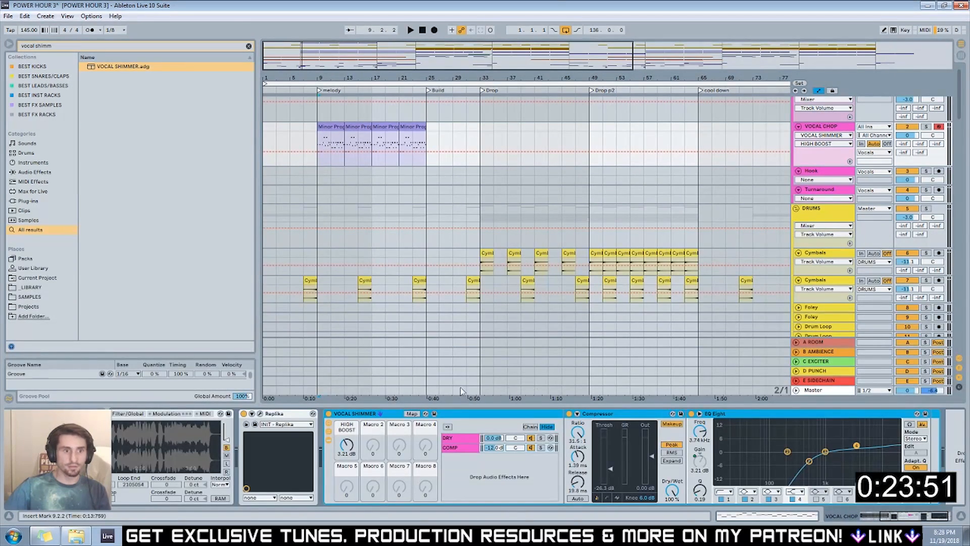
drag(907, 515, 885, 516)
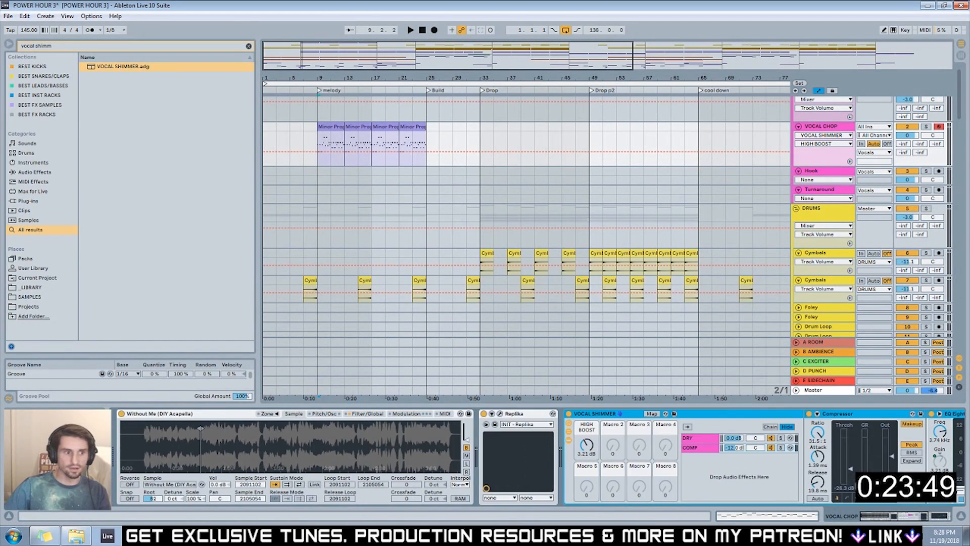
drag(203, 441, 204, 492)
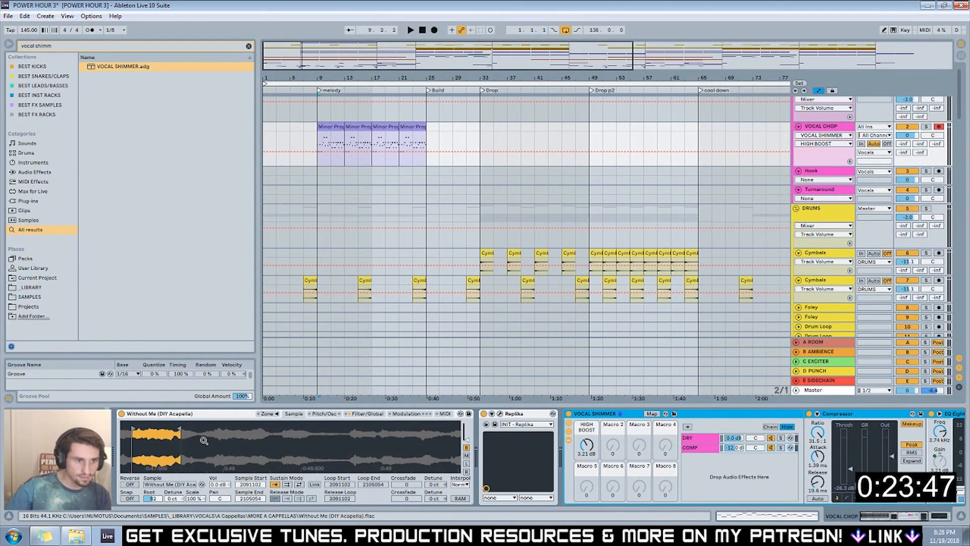
mouse_move(152, 439)
mouse_down()
mouse_move(339, 440)
mouse_move(256, 430)
mouse_move(277, 430)
mouse_move(269, 428)
mouse_up()
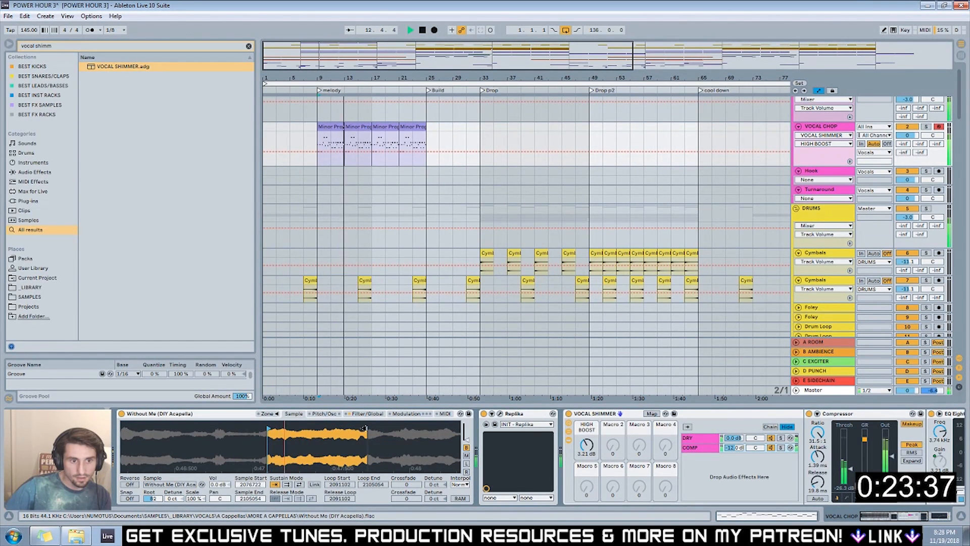
drag(364, 429, 398, 428)
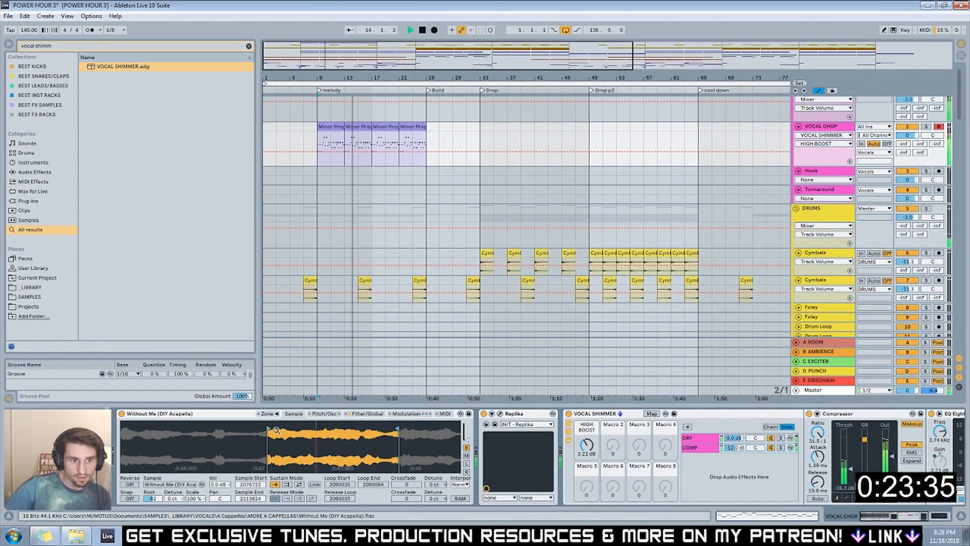
mouse_move(302, 429)
mouse_down()
mouse_move(336, 429)
mouse_move(311, 432)
mouse_up()
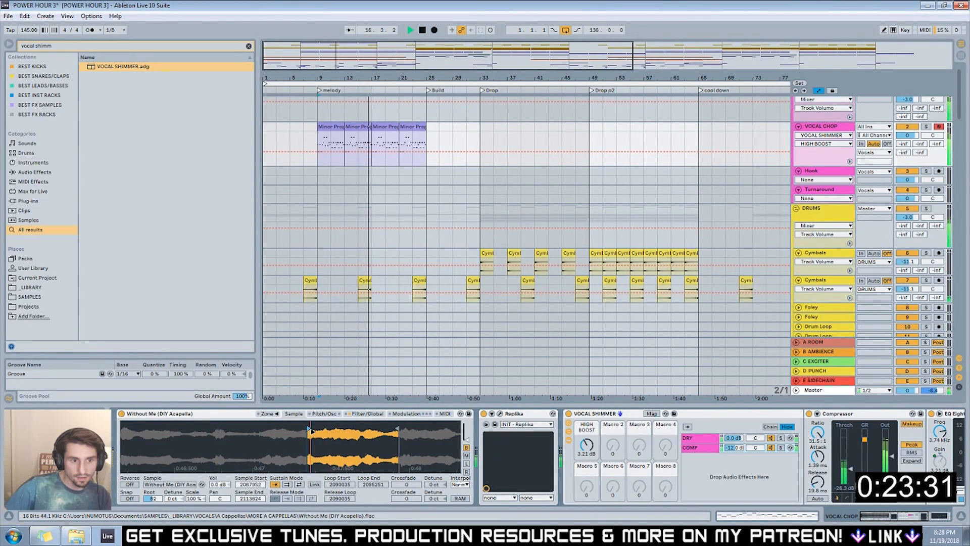
mouse_move(402, 429)
mouse_down()
mouse_move(337, 429)
mouse_move(347, 429)
mouse_up()
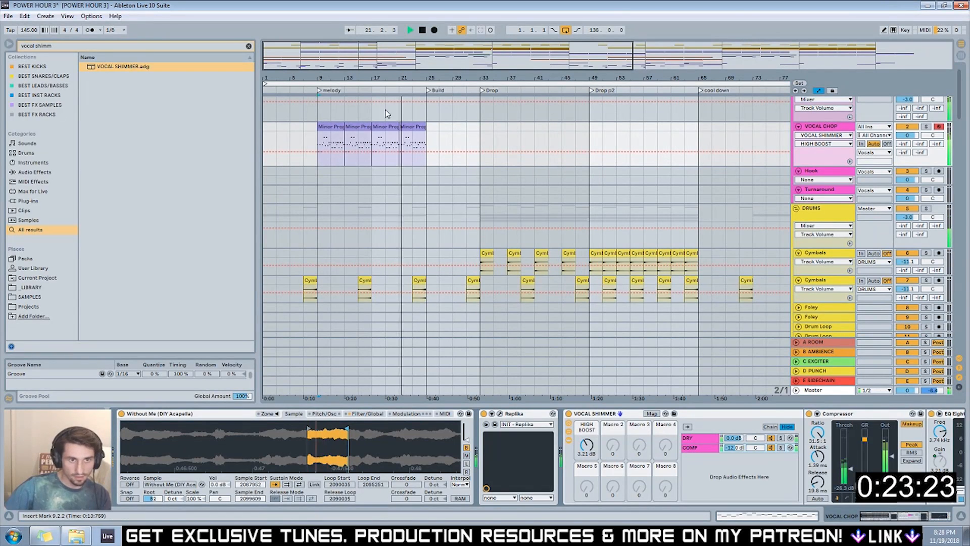
Copy the last VOCAL CHOP clip to bars 29–33 just before the Drop and open its notes for editing.
drag(416, 127, 471, 127)
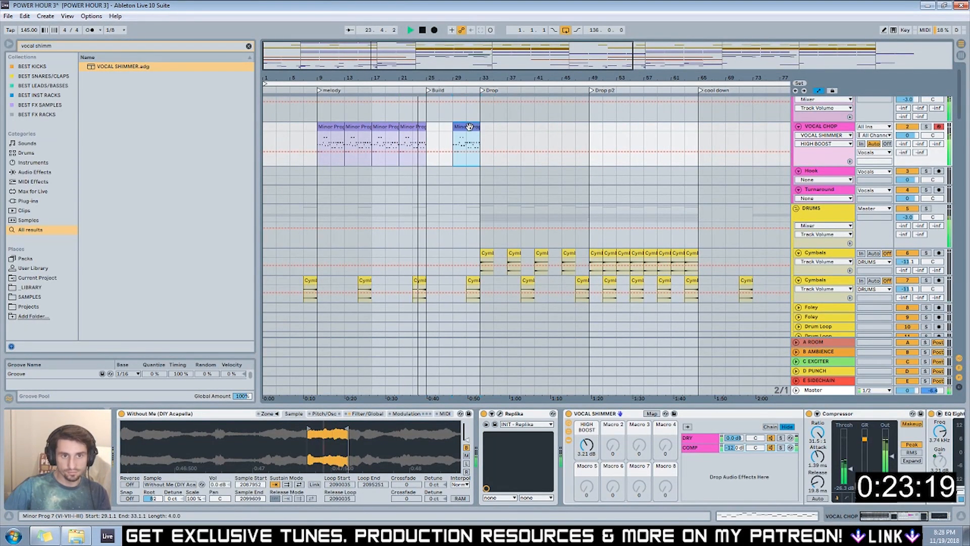
drag(463, 90, 480, 127)
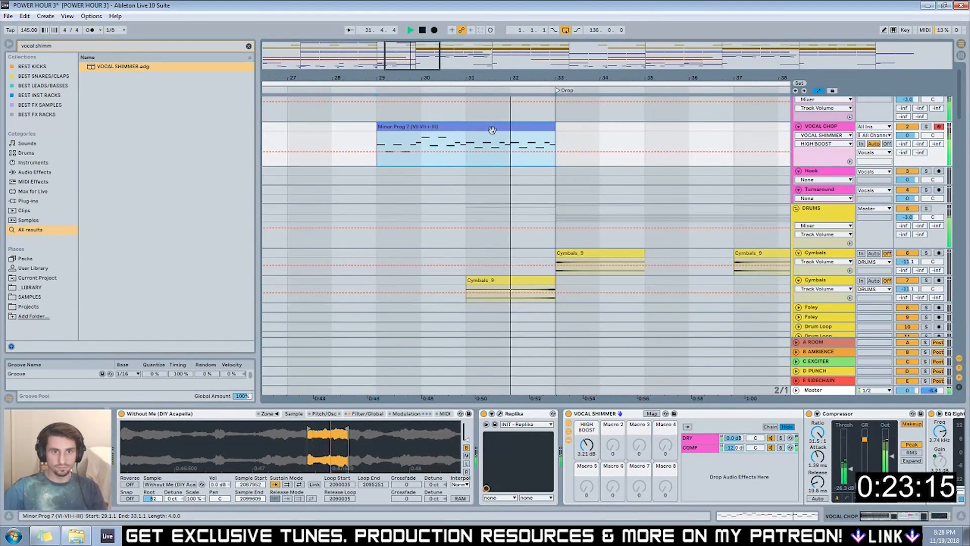
key(space)
double_click(450, 145)
Try deactivating all notes in the clip before the Drop during playback.
key(ctrl+a)
key(space)
click(842, 362)
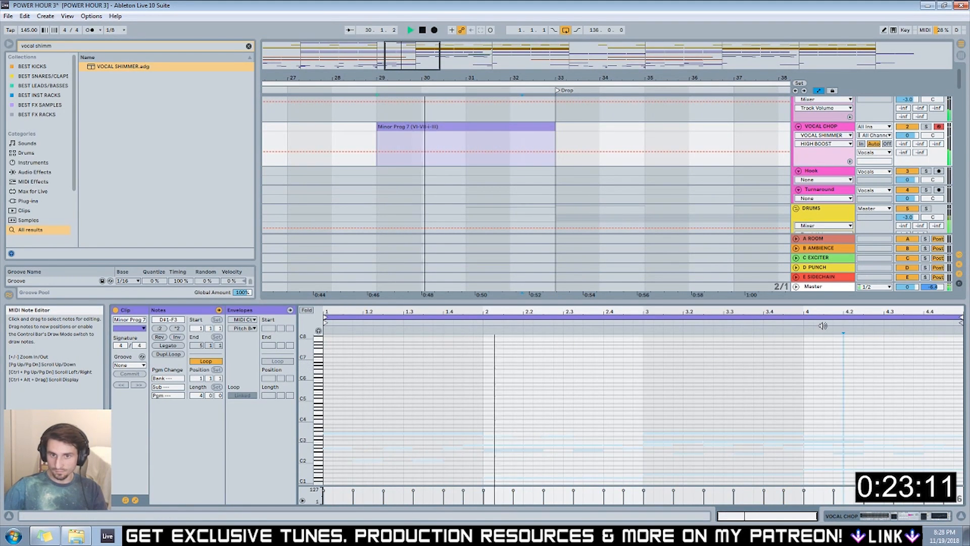
Add an A#2 note at 4.3.1 in the pre-drop clip and delete the overlapping F2 note beneath it.
drag(808, 302, 796, 159)
click(904, 303)
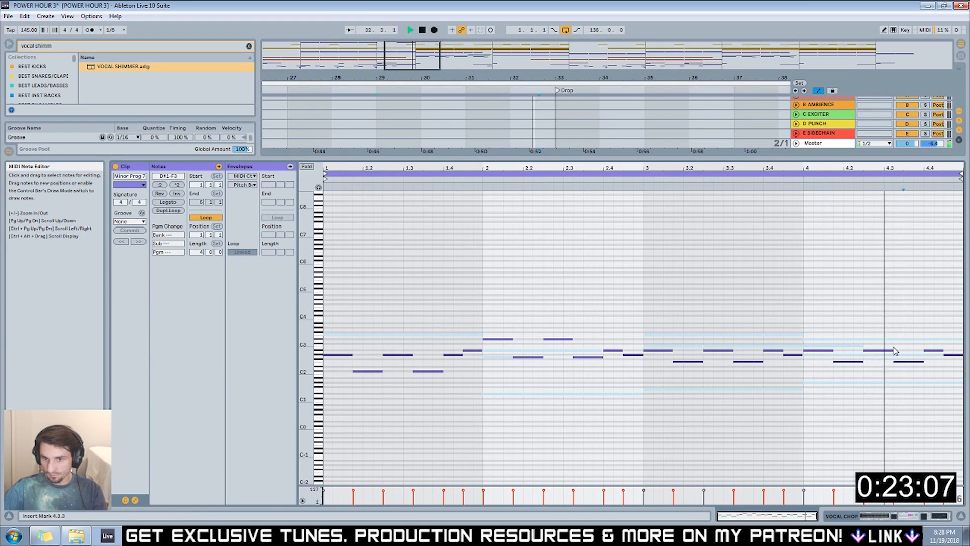
key(space)
double_click(877, 350)
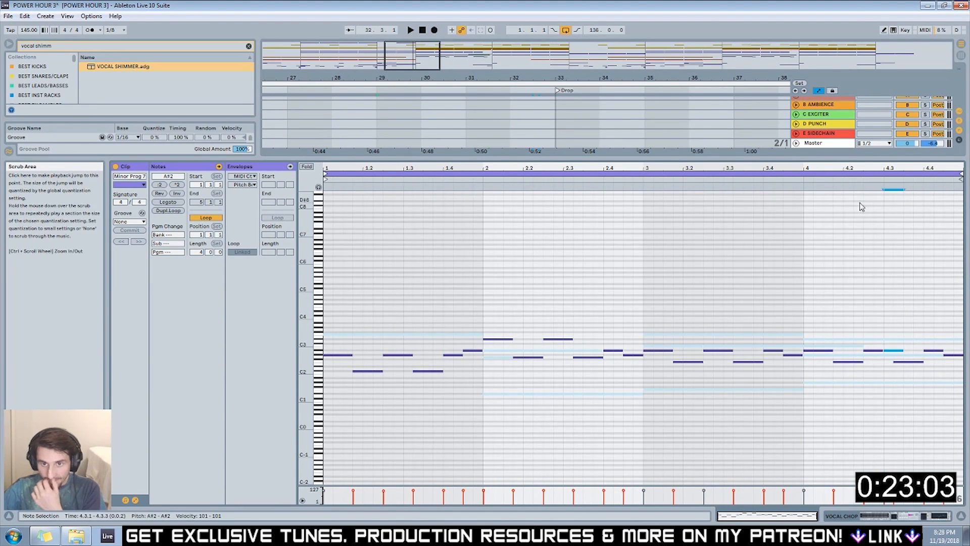
click(916, 367)
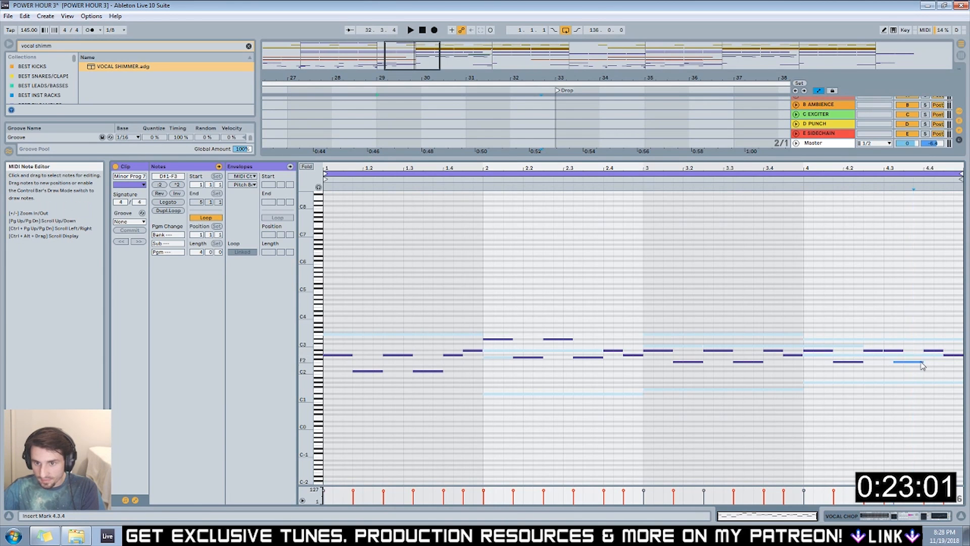
click(893, 350)
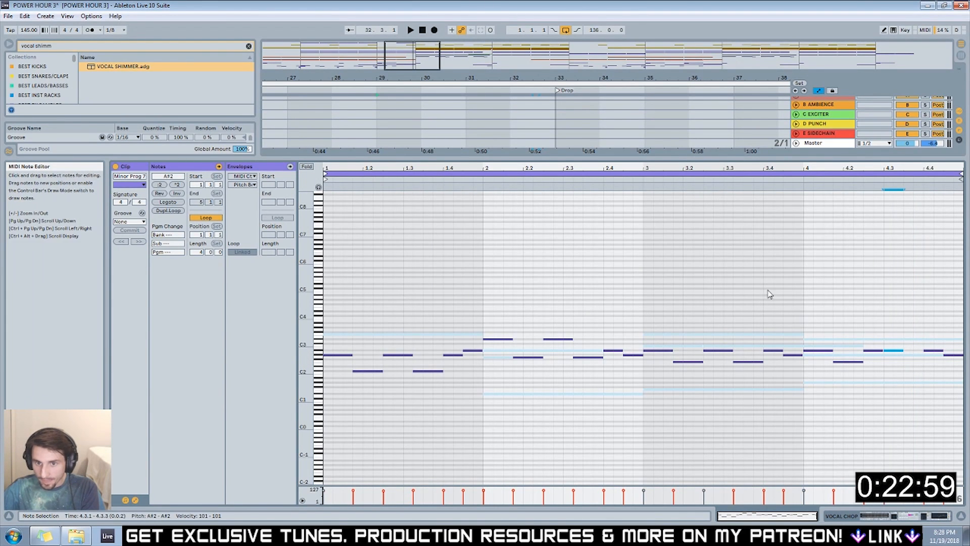
Fold the note view, raise the new A#2 note at 4.3.1 to D#3, and add a C3 note at 4.3.3.
click(306, 166)
click(892, 262)
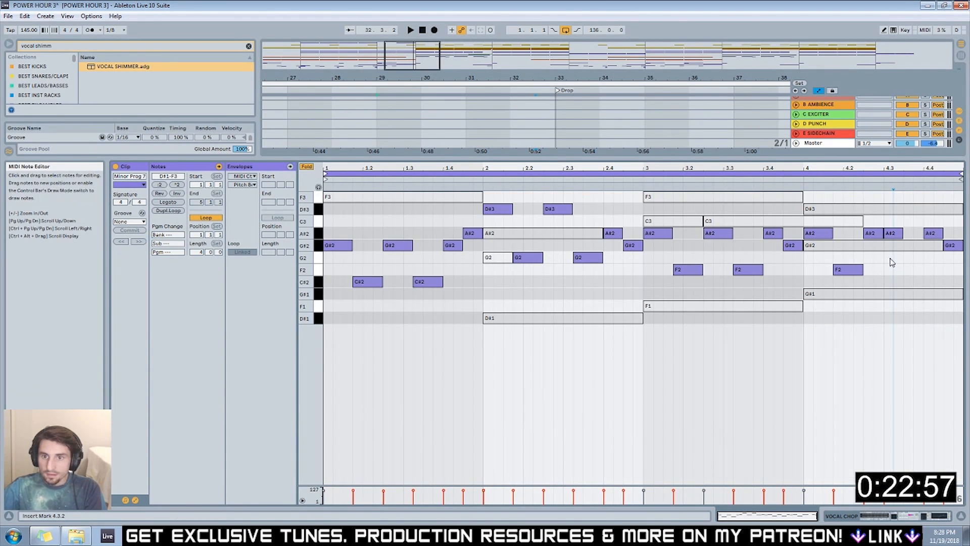
drag(889, 233, 891, 208)
double_click(908, 221)
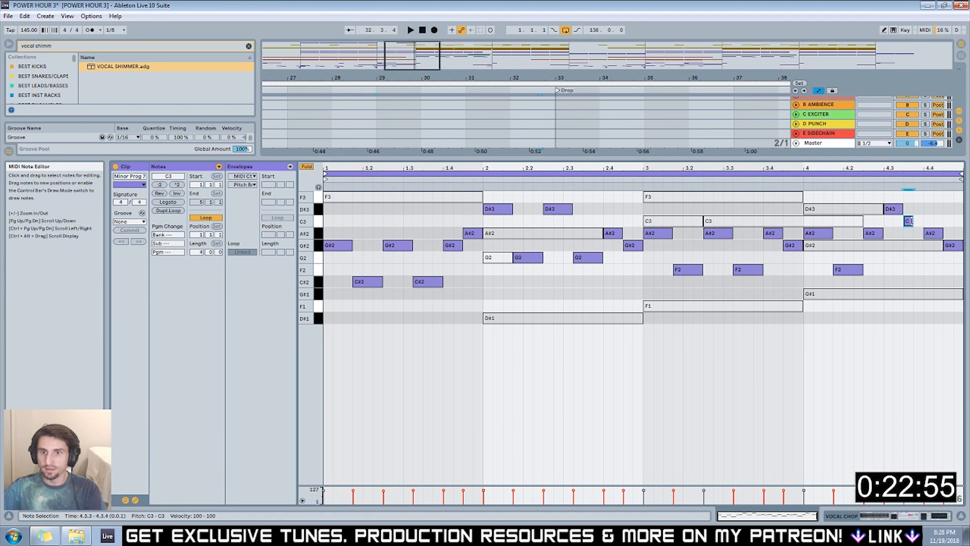
Try deactivating every note before the clip's new ending and play through into the Drop.
drag(861, 349, 763, 269)
drag(861, 353, 336, 208)
click(802, 177)
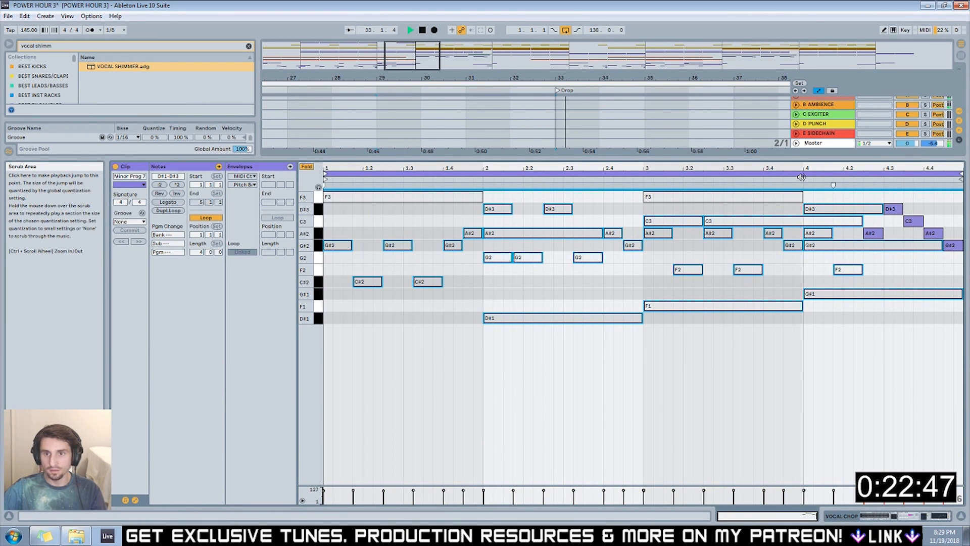
Swap the ending's two new notes so C3 falls at 4.3.1 and D#3 at 4.3.3, and audition the change.
click(893, 371)
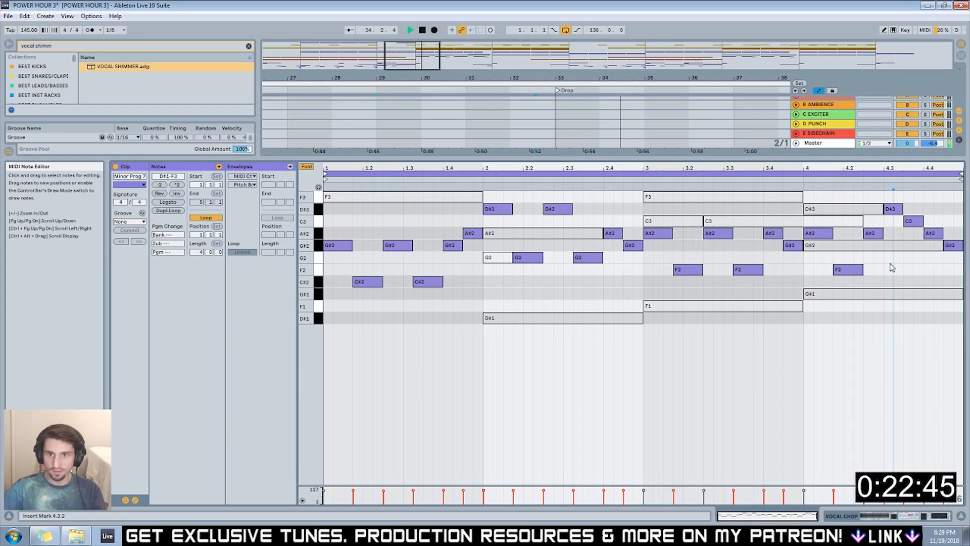
drag(893, 211, 914, 209)
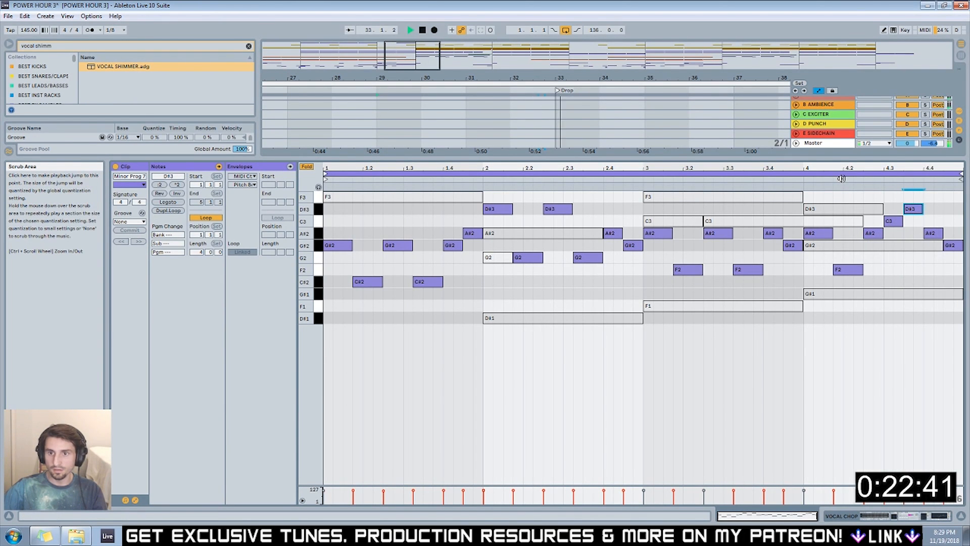
click(786, 179)
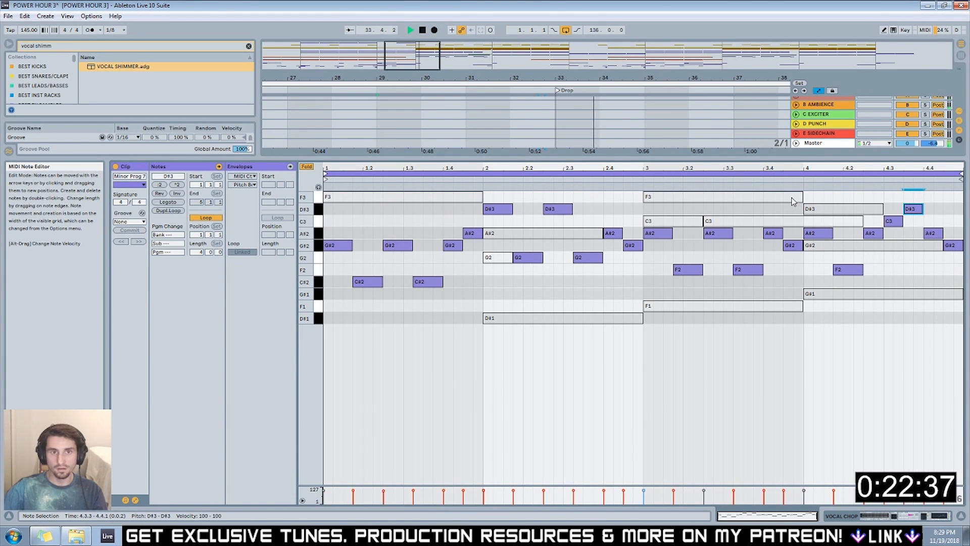
Copy the RAZOR track's first two Drop clips onto the VOCAL CHOP track at bars 33 and 37.
drag(619, 166, 619, 362)
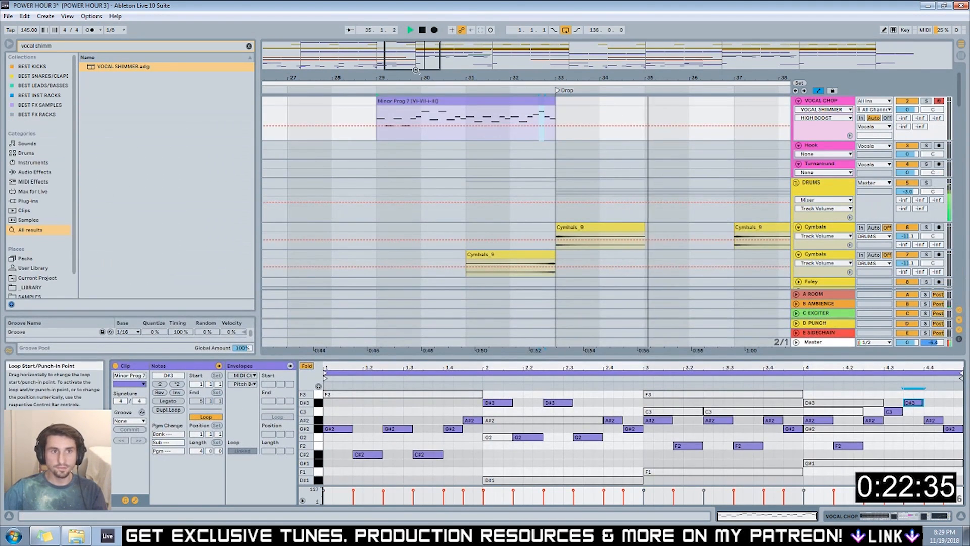
scroll(594, 217, down, 4)
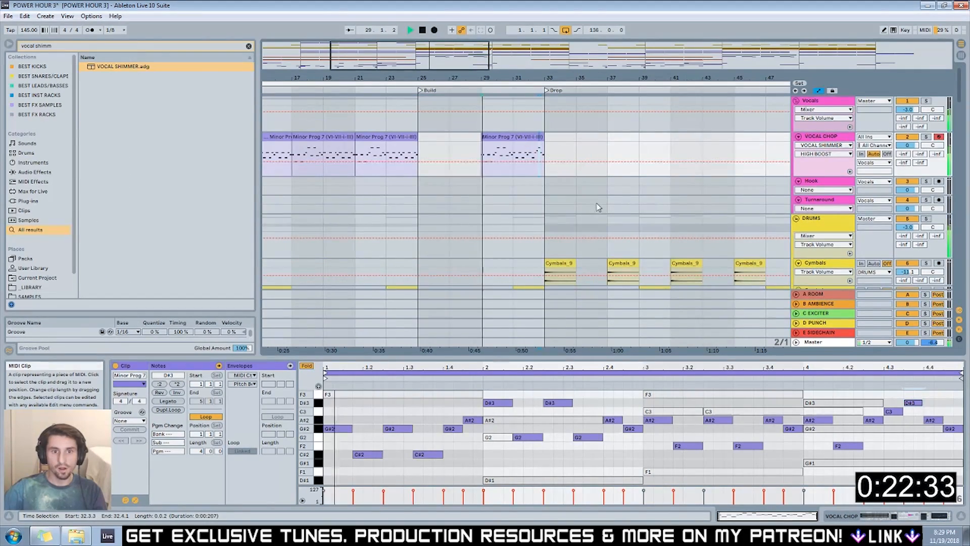
scroll(594, 211, down, 10)
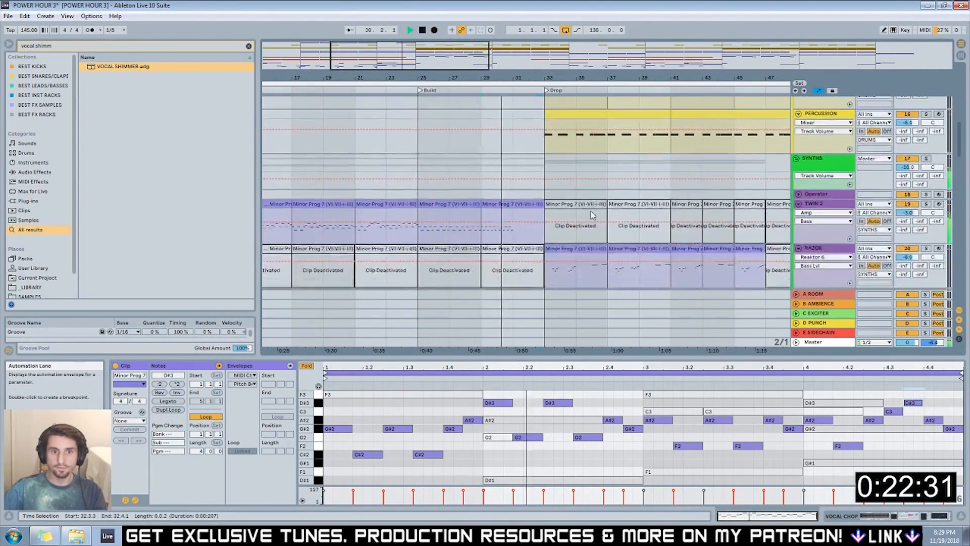
drag(454, 46, 499, 189)
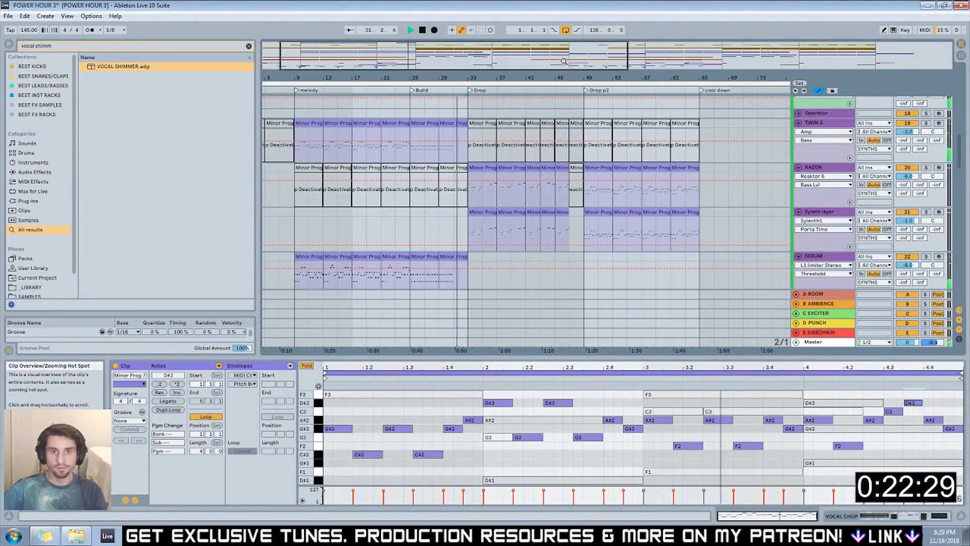
click(483, 169)
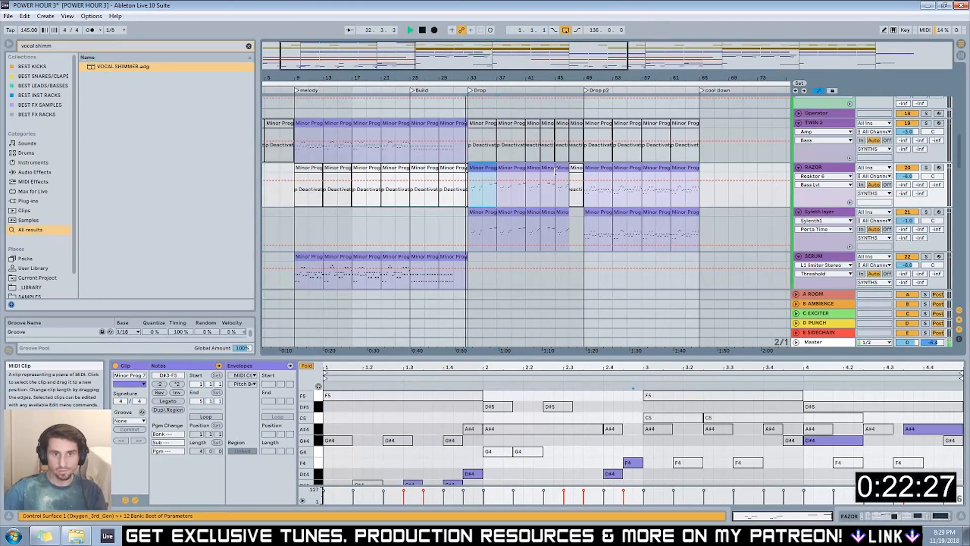
drag(484, 171, 506, 119)
shift+click(511, 170)
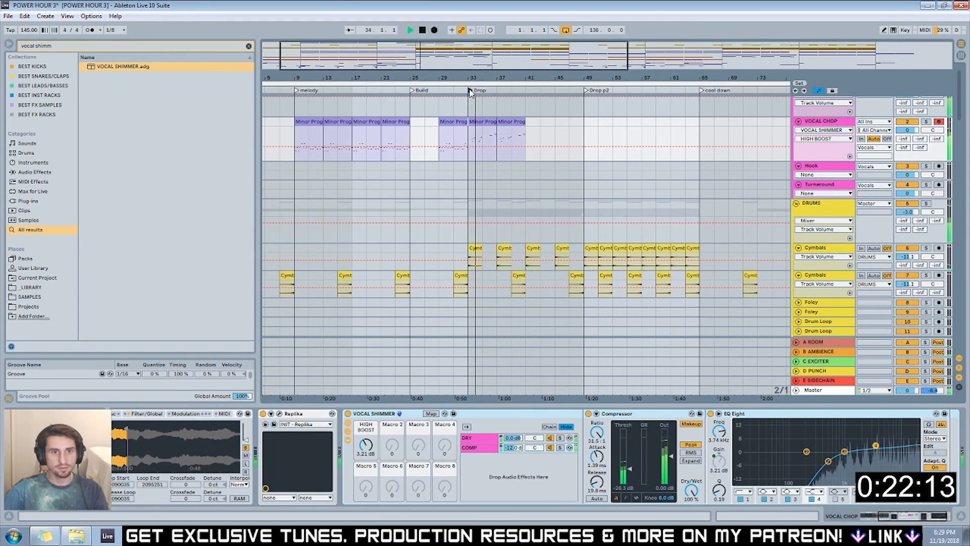
Transpose all notes of the first VOCAL CHOP clip in the Drop down one octave and audition it.
click(478, 122)
double_click(478, 122)
key(space)
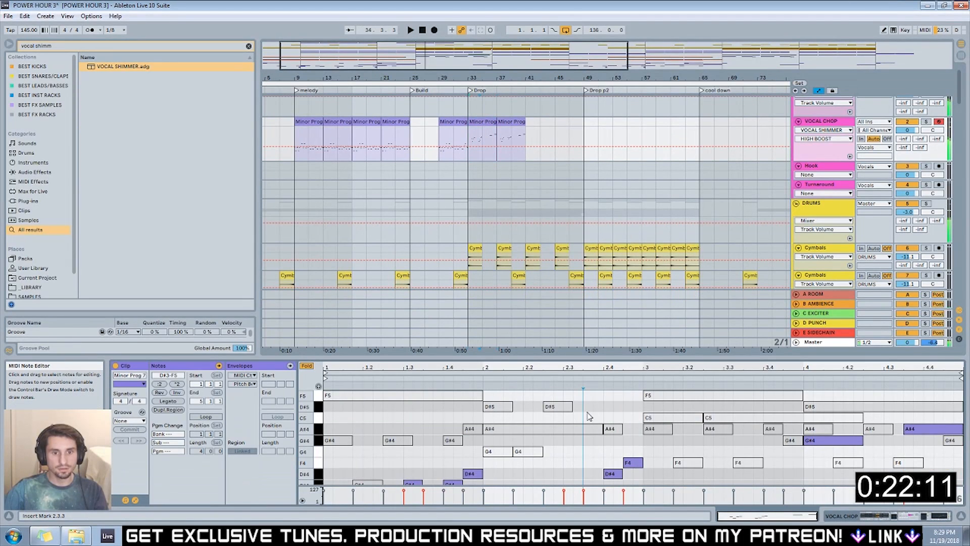
key(ctrl+a)
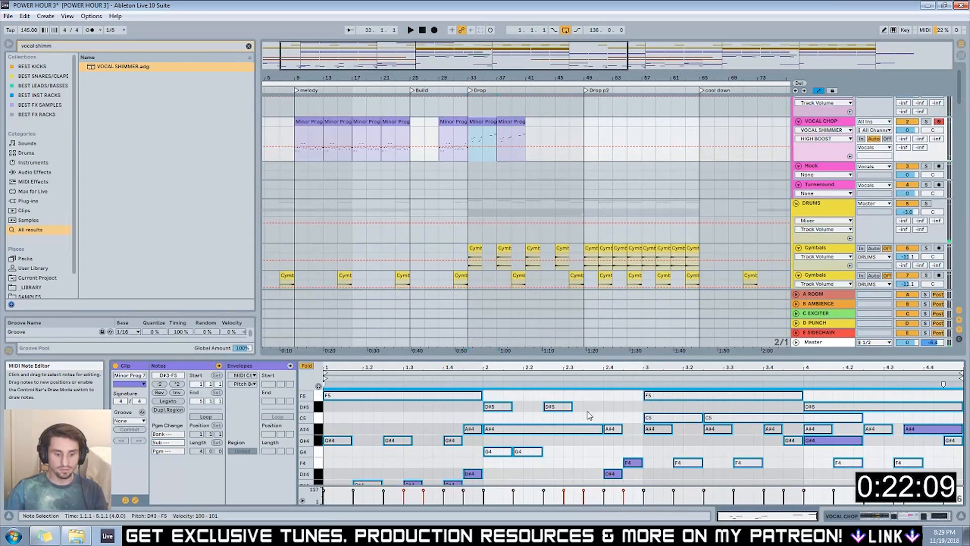
key(shift+Down)
key(space)
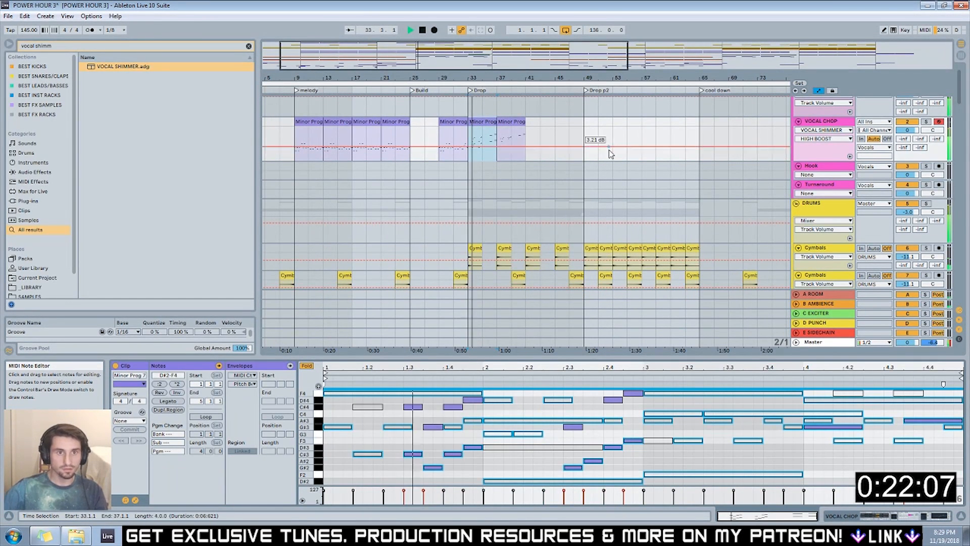
Transpose all notes of the VOCAL CHOP clip at bar 37 down one octave and solo the track.
click(515, 132)
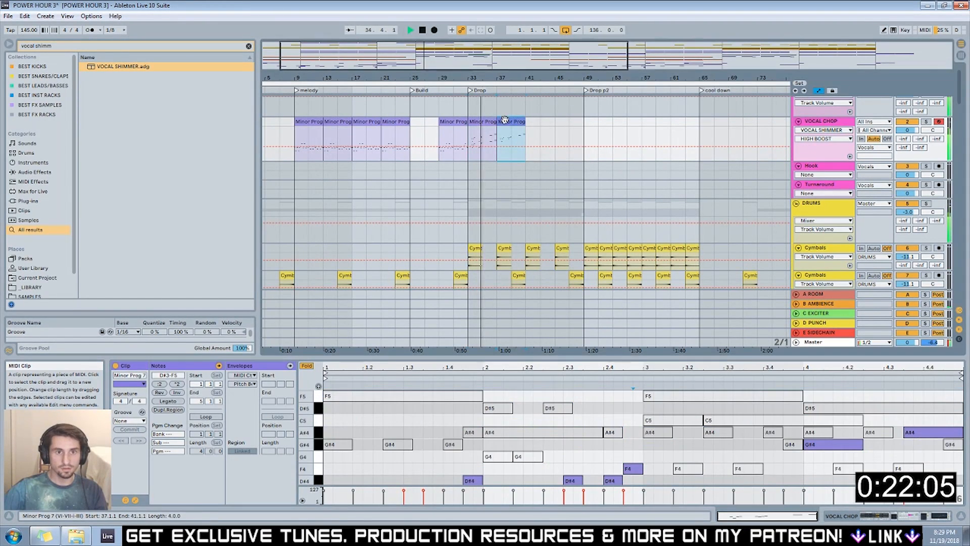
key(ctrl+a)
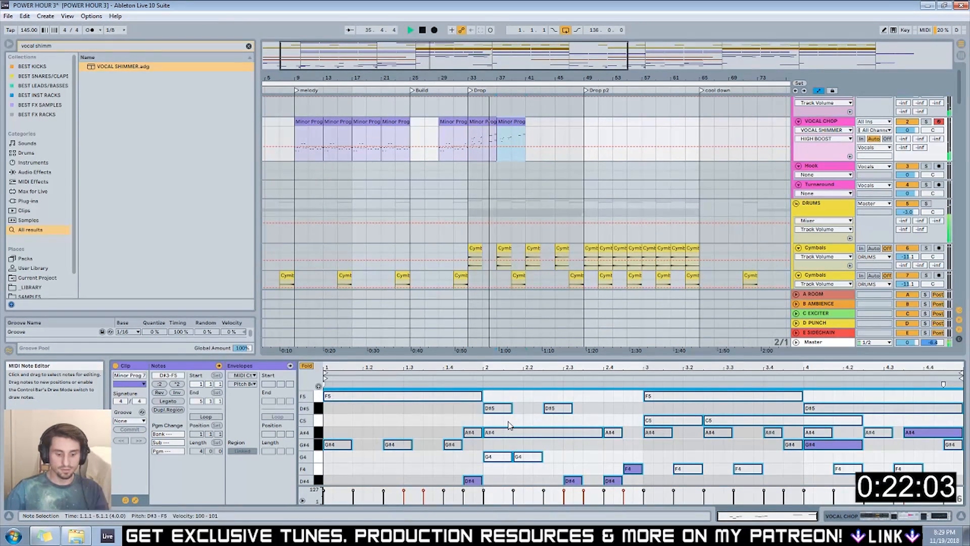
key(shift+Down)
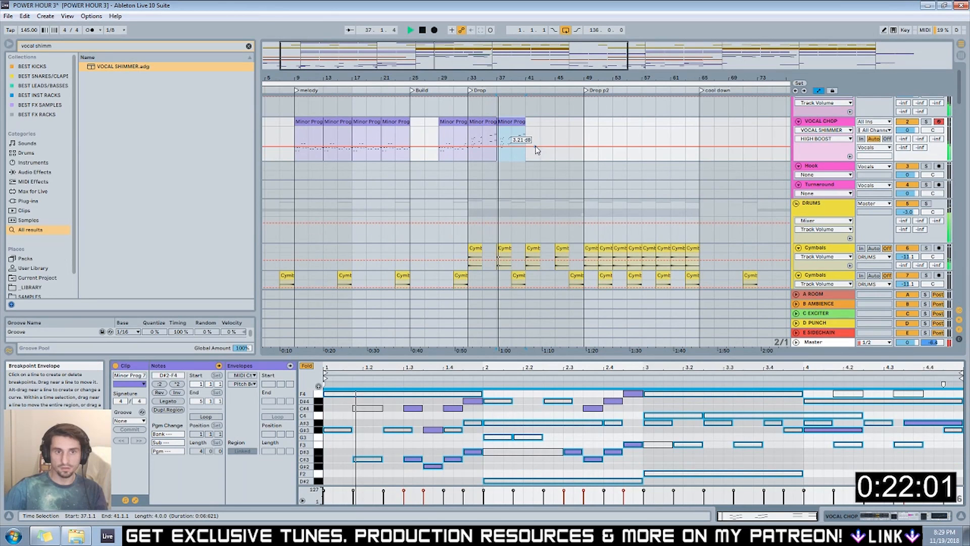
click(926, 122)
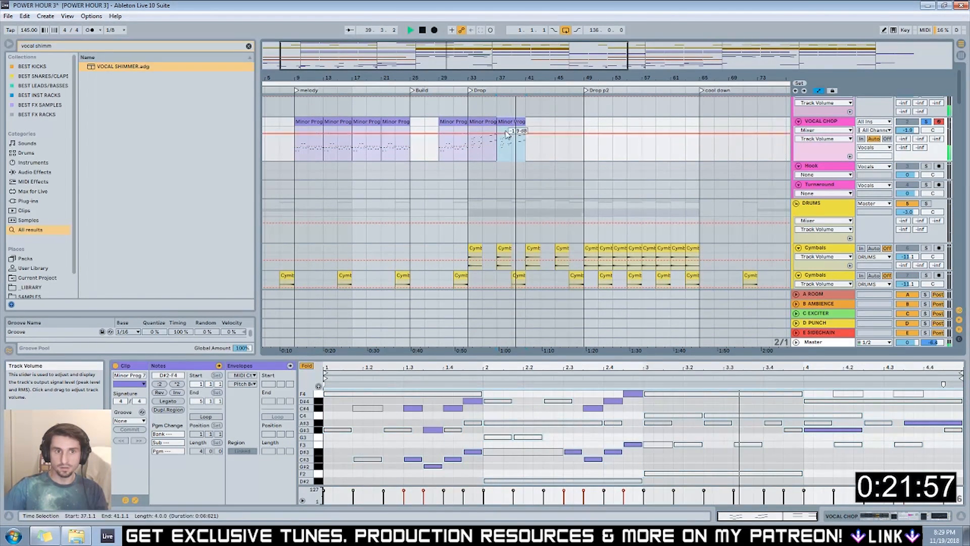
Try the VOCAL CHOP clip at bar 33 another octave lower during playback, then undo the shift and stop.
click(481, 121)
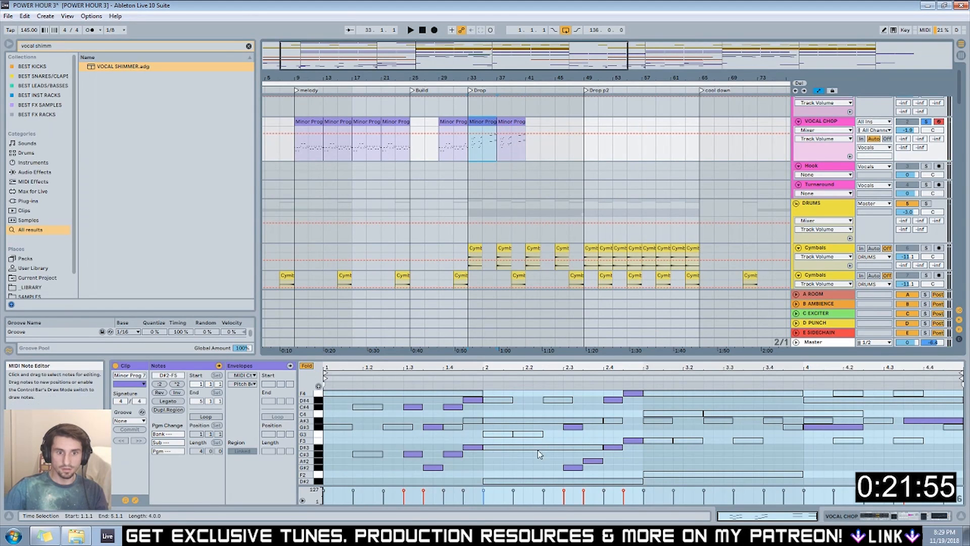
key(ctrl+a)
key(shift+Down)
key(space)
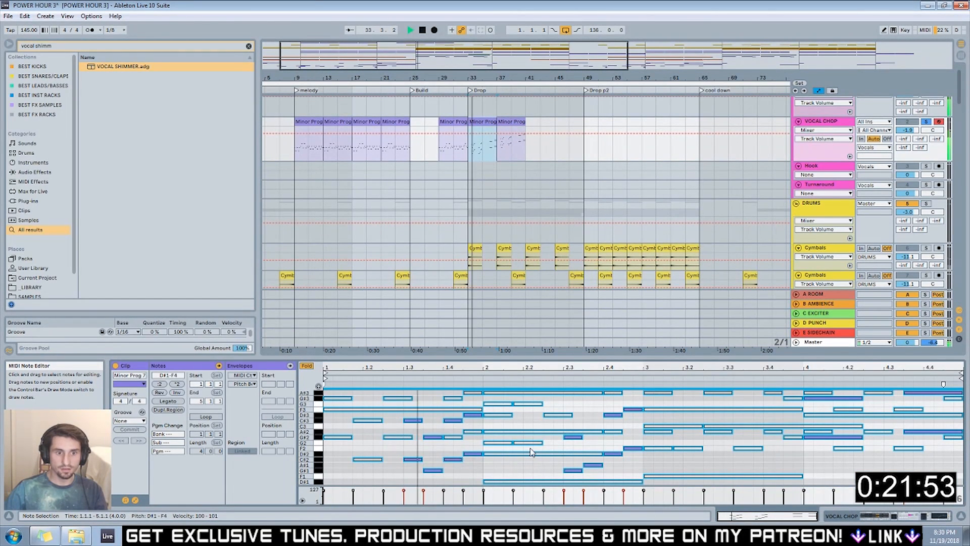
key(ctrl+z)
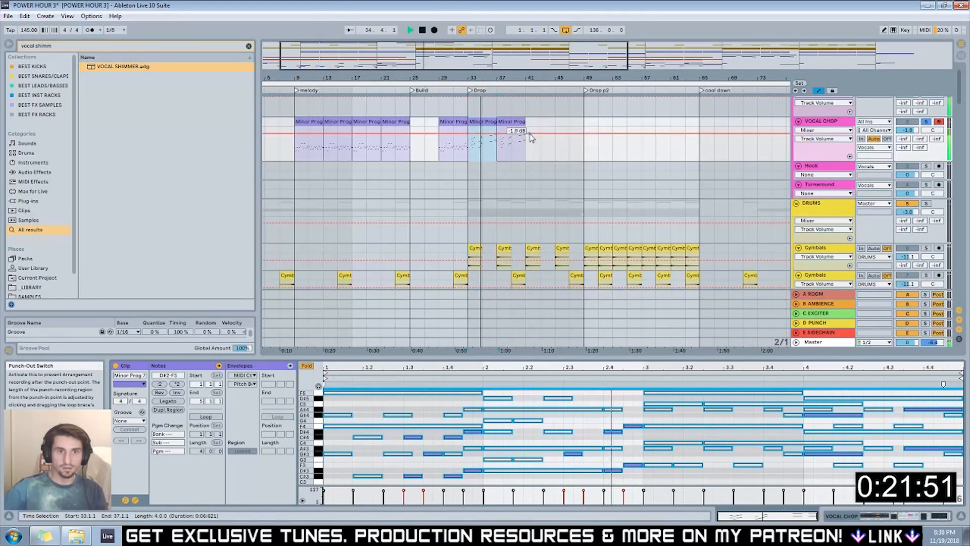
click(511, 146)
key(space)
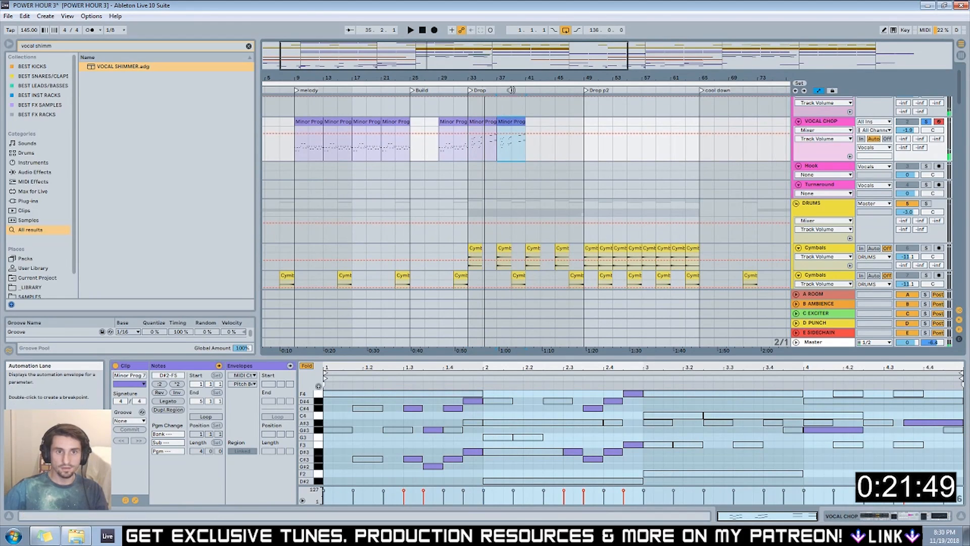
Copy the RAZOR track's clips from bars 41 to 47 onto VOCAL CHOP as one consolidated clip at bar 41.
scroll(545, 206, down, 8)
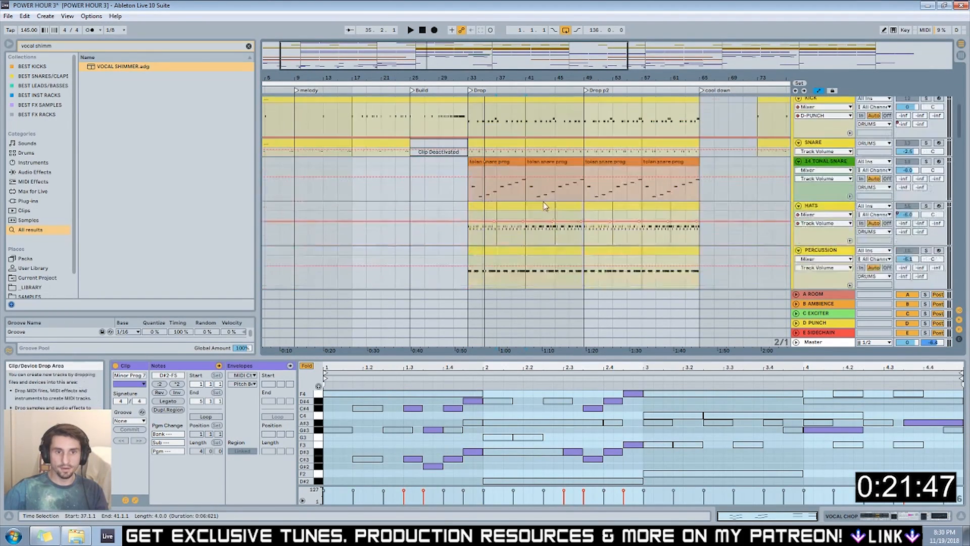
scroll(543, 206, down, 10)
scroll(598, 174, down, 4)
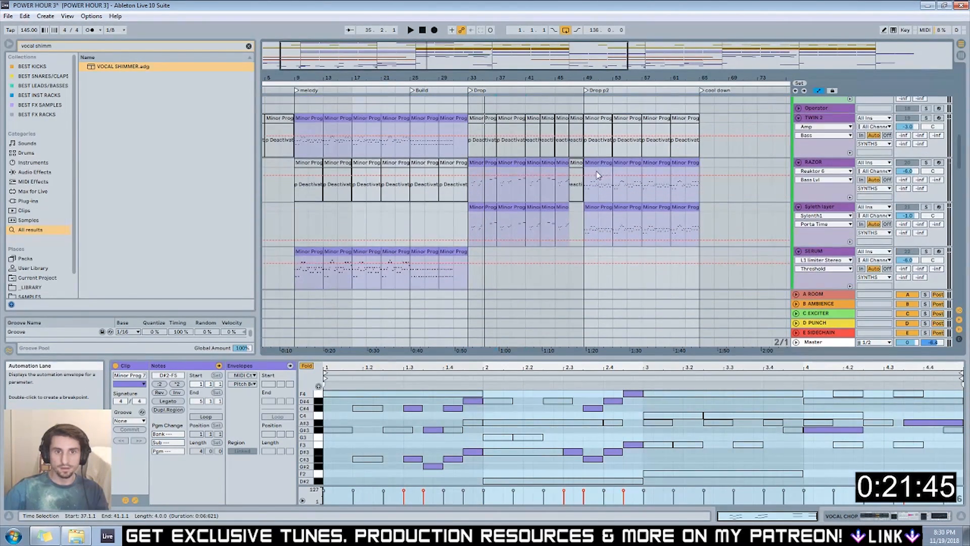
click(528, 162)
shift+click(561, 162)
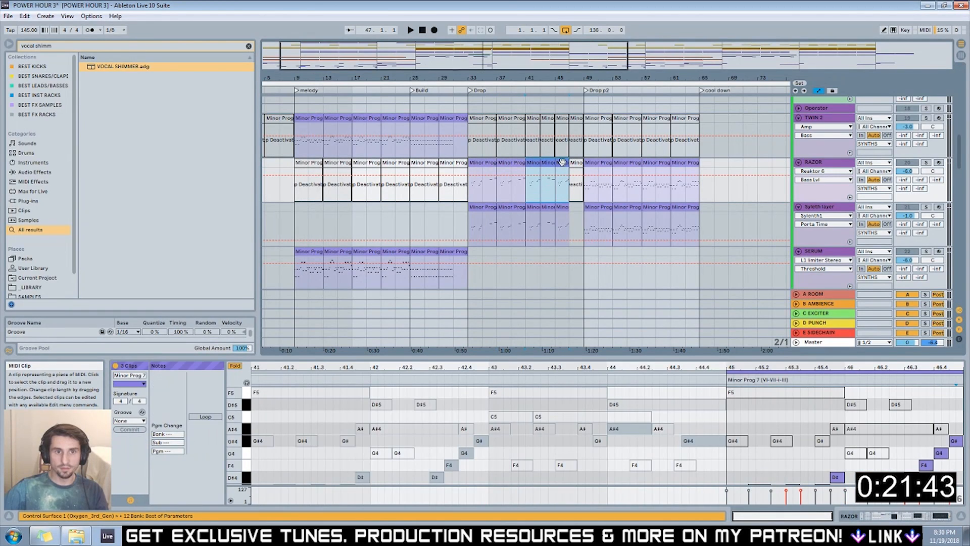
key(ctrl+j)
drag(561, 162, 556, 132)
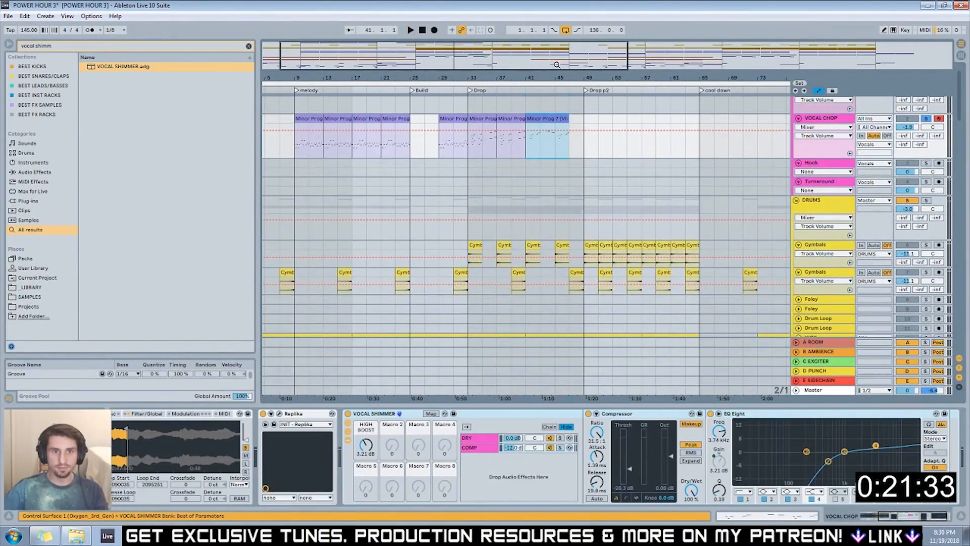
Transpose all notes of the consolidated VOCAL CHOP clip at bar 41 down one octave.
double_click(547, 133)
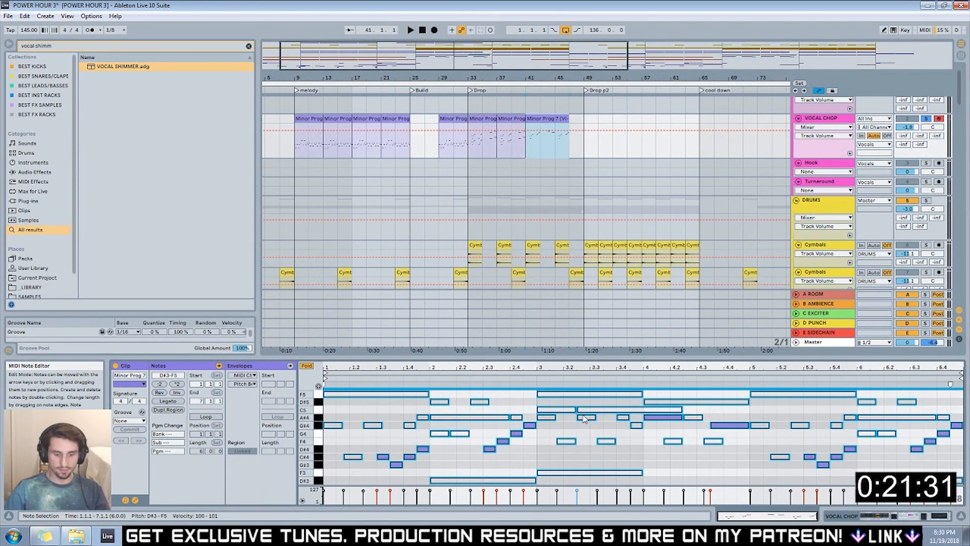
key(shift+Down)
click(585, 174)
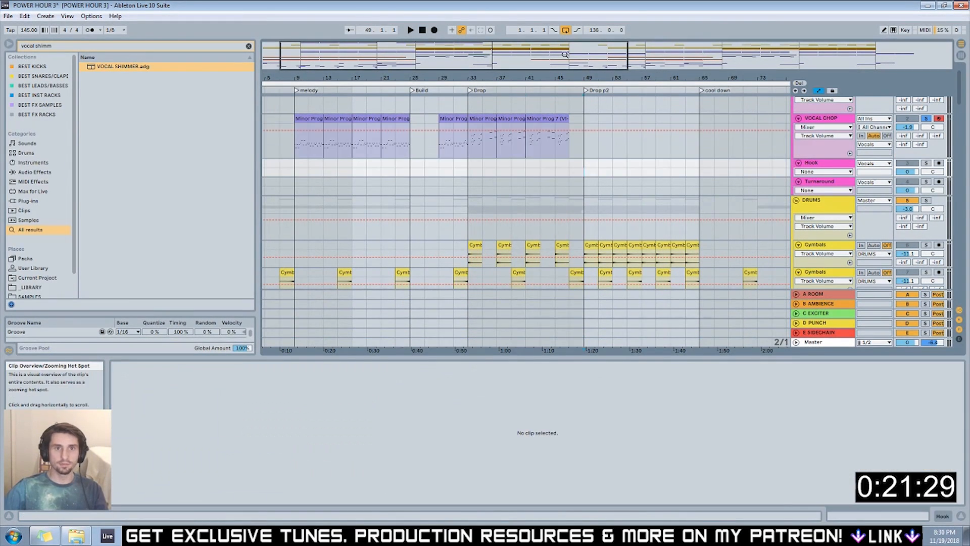
Duplicate the VOCAL CHOP Drop clips into Drop 2, and the melody and pre-drop clips into the second half from bar 73.
key(minus)
drag(418, 118, 620, 121)
click(294, 119)
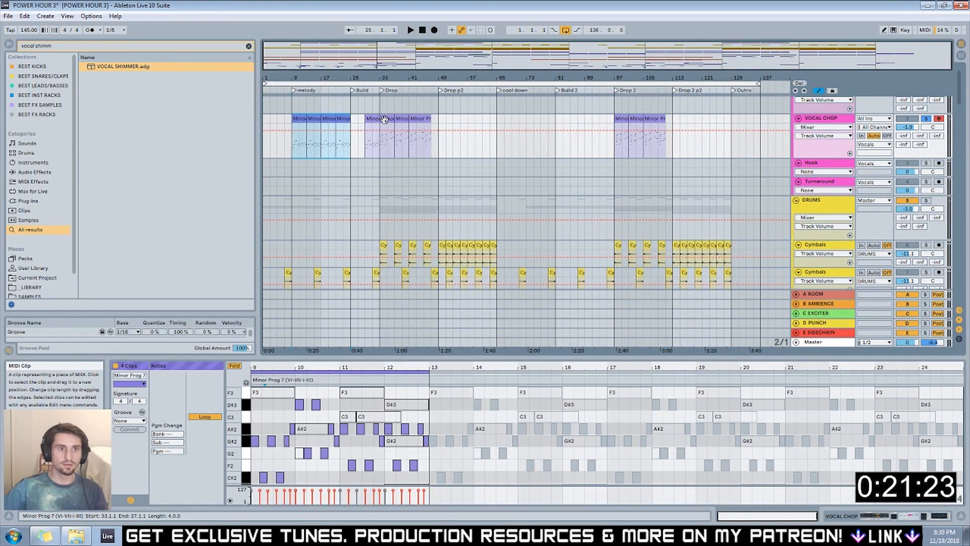
shift+click(368, 120)
drag(374, 121, 607, 121)
click(534, 126)
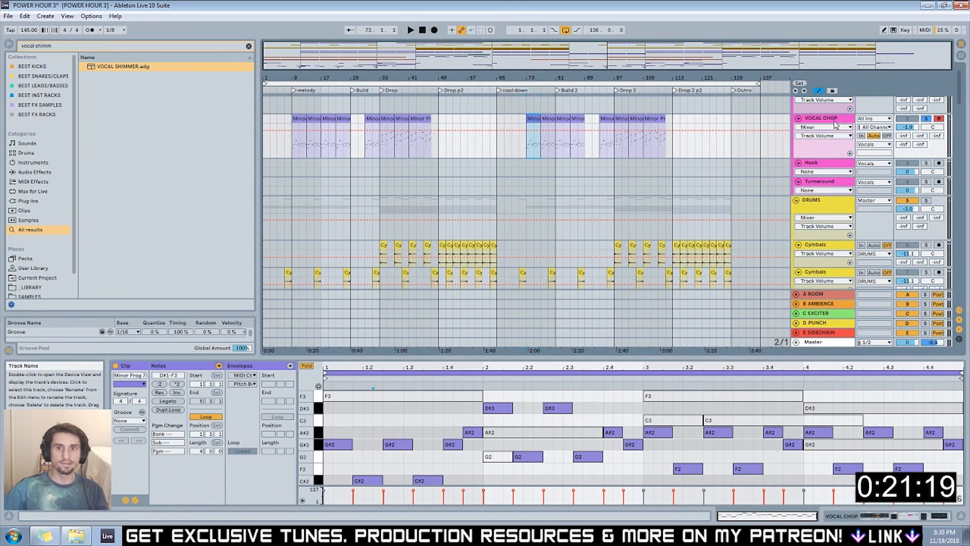
Search the browser for "LP AUTO" and add Auto Filter LP Rack to the end of the VOCAL CHOP effect chain.
key(ctrl+f)
key(BackSpace)
text(LP)
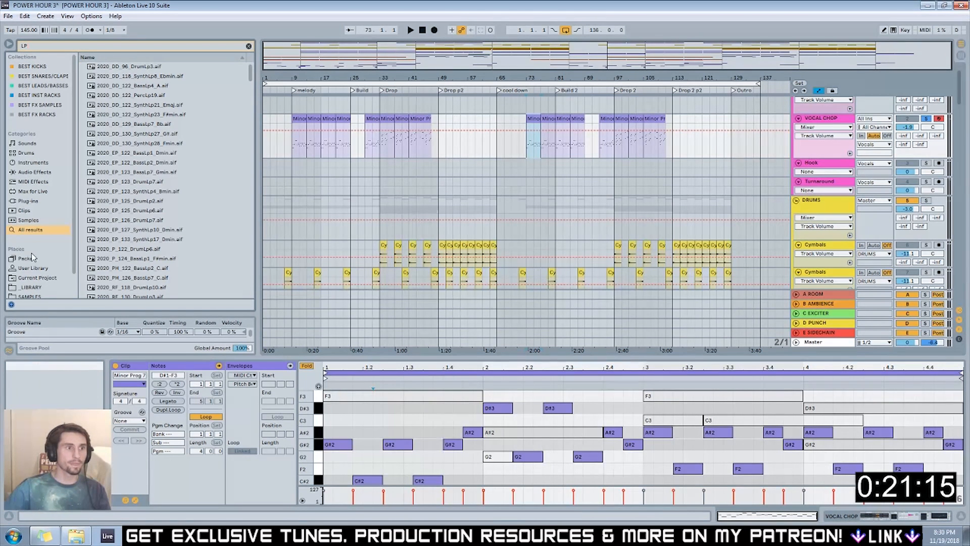
text( A)
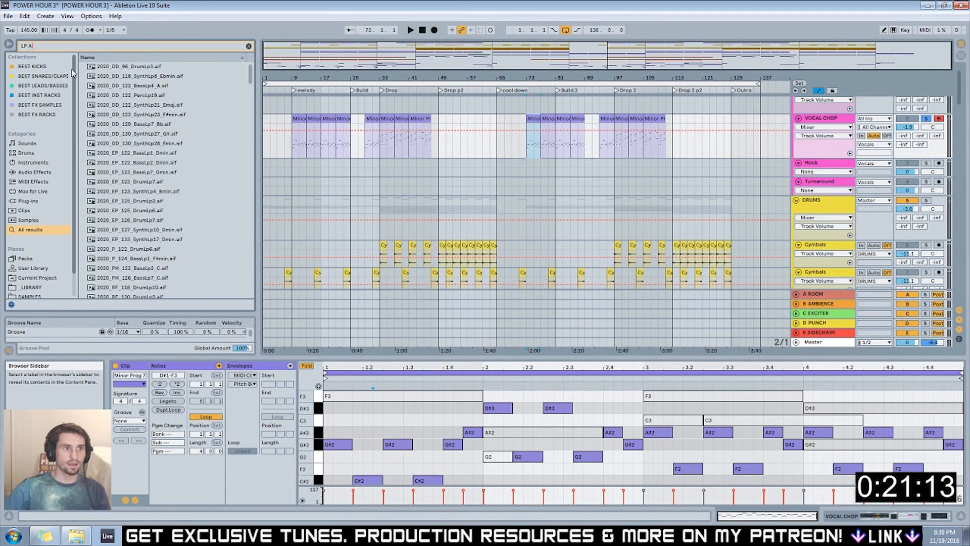
text(UTO)
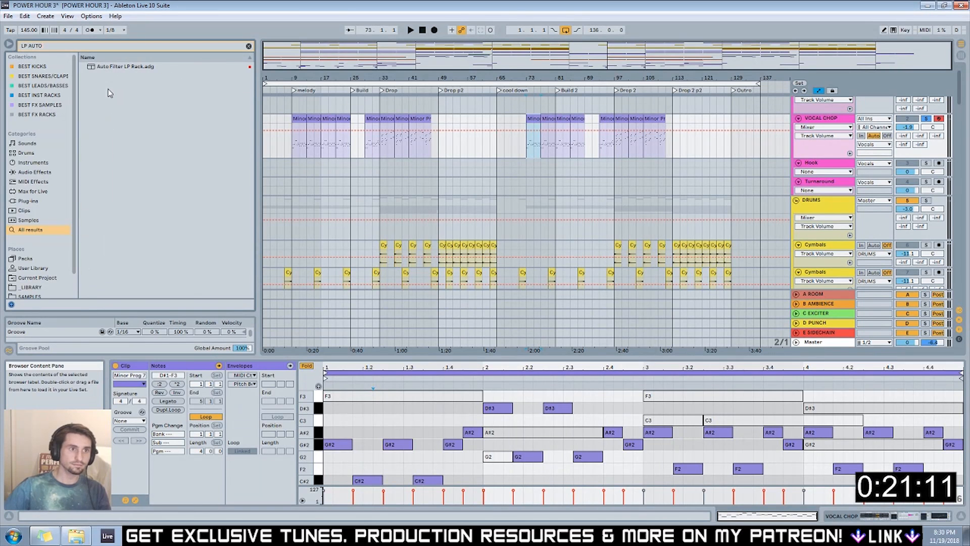
click(101, 68)
drag(447, 147, 418, 153)
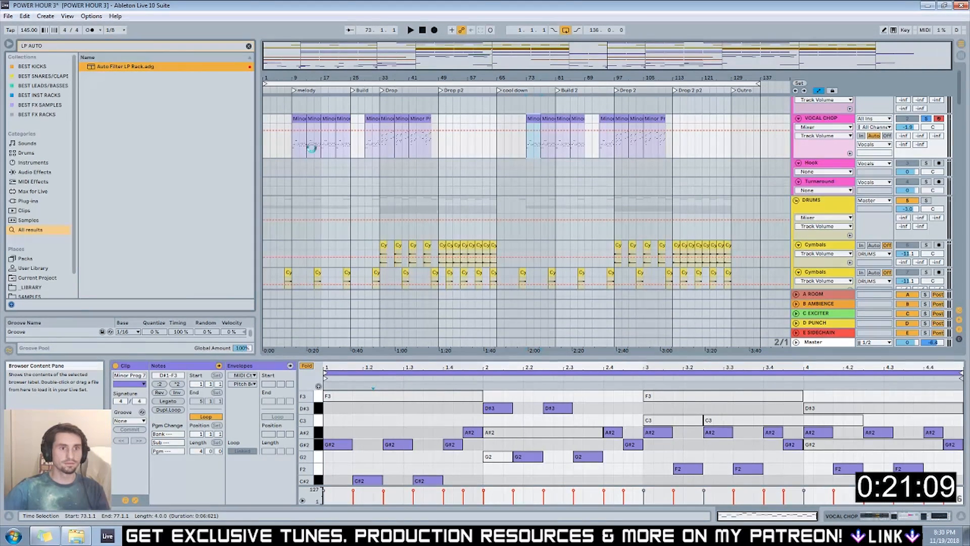
drag(312, 147, 313, 147)
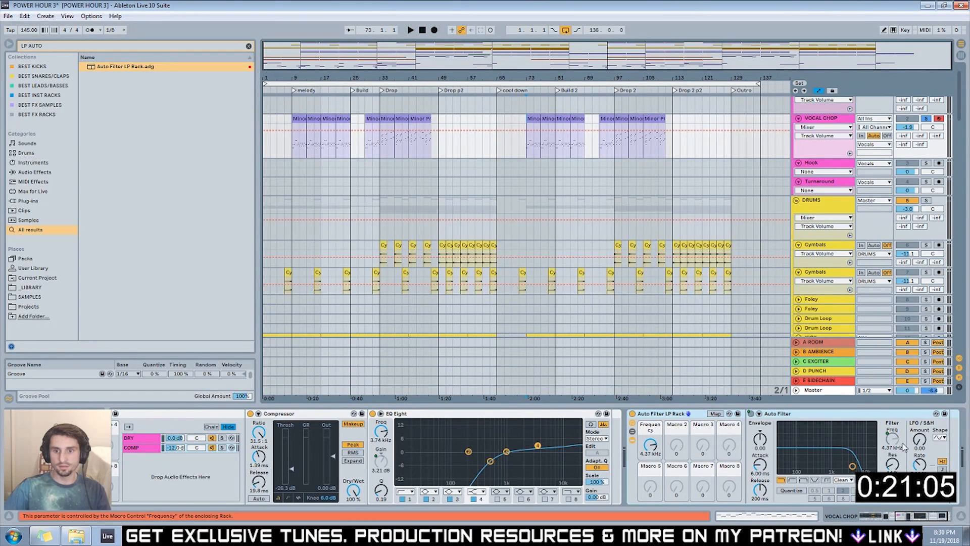
Lower the rack's Frequency, add an automation point at 180 Hz at the melody start, and play from there.
drag(650, 445, 650, 462)
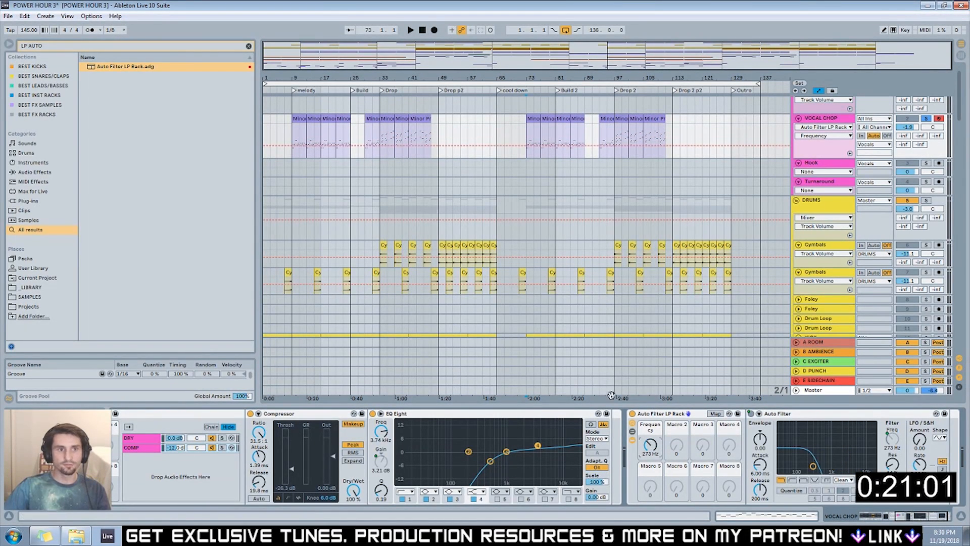
drag(296, 146, 295, 149)
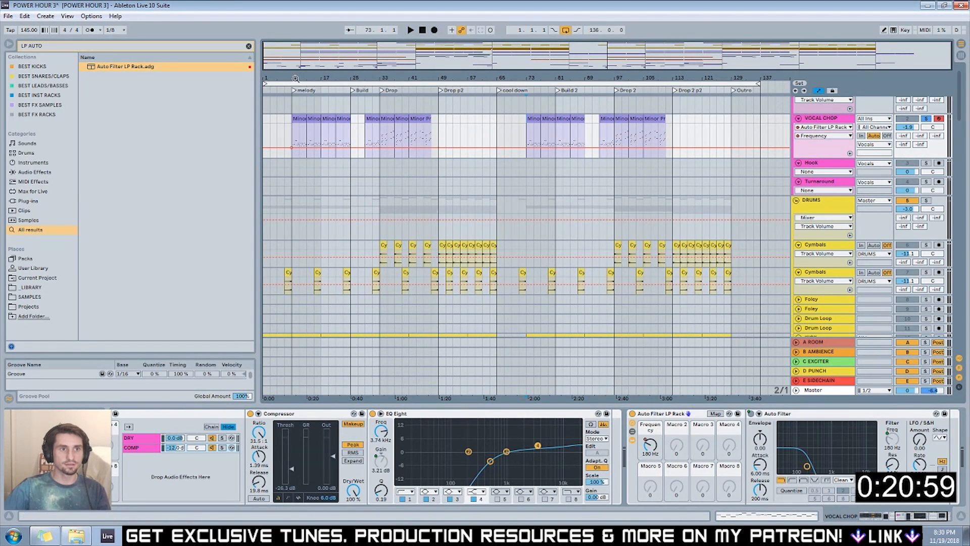
click(293, 95)
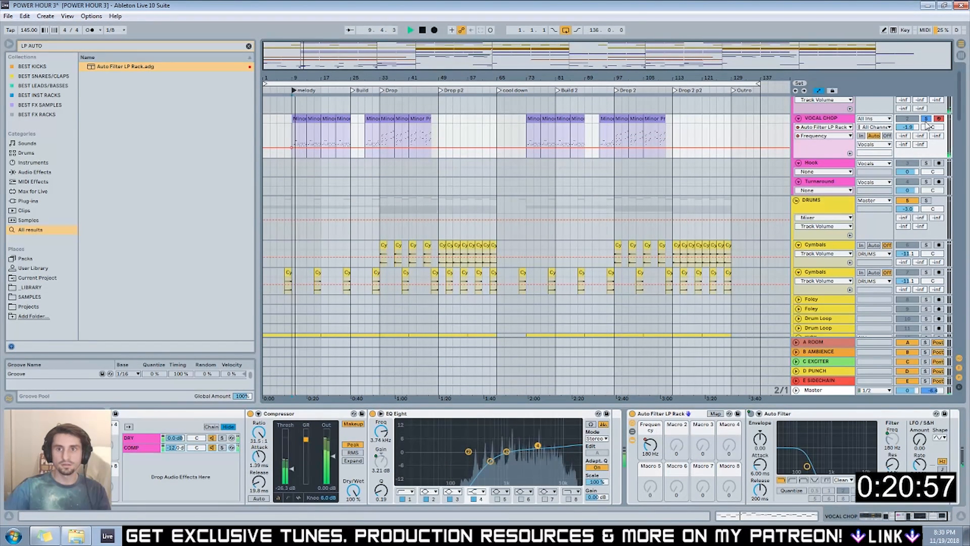
Shape the VOCAL CHOP filter Frequency automation to rise through the melody, into the Drop and from about 118 Hz at bar 73, curving the preceding fall.
drag(289, 152, 289, 147)
key(space)
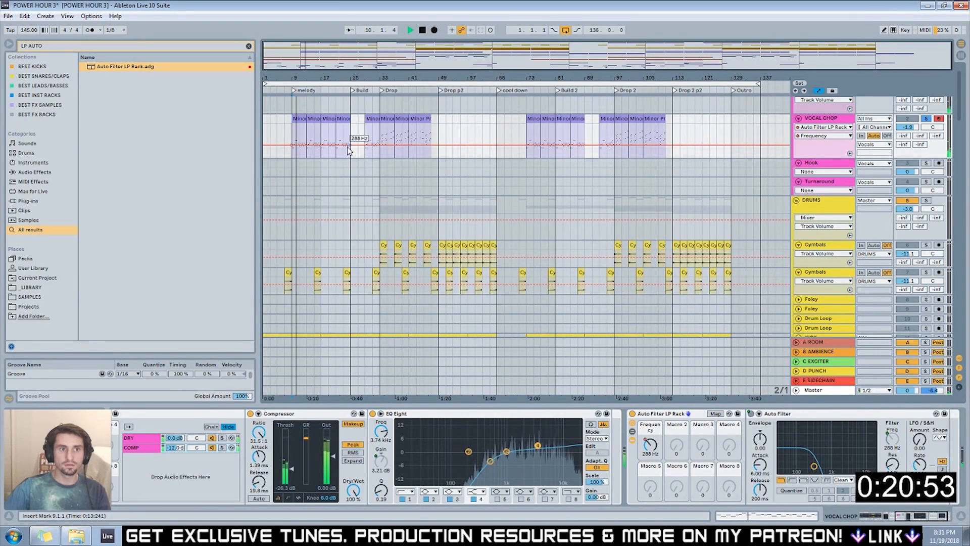
drag(350, 145, 352, 123)
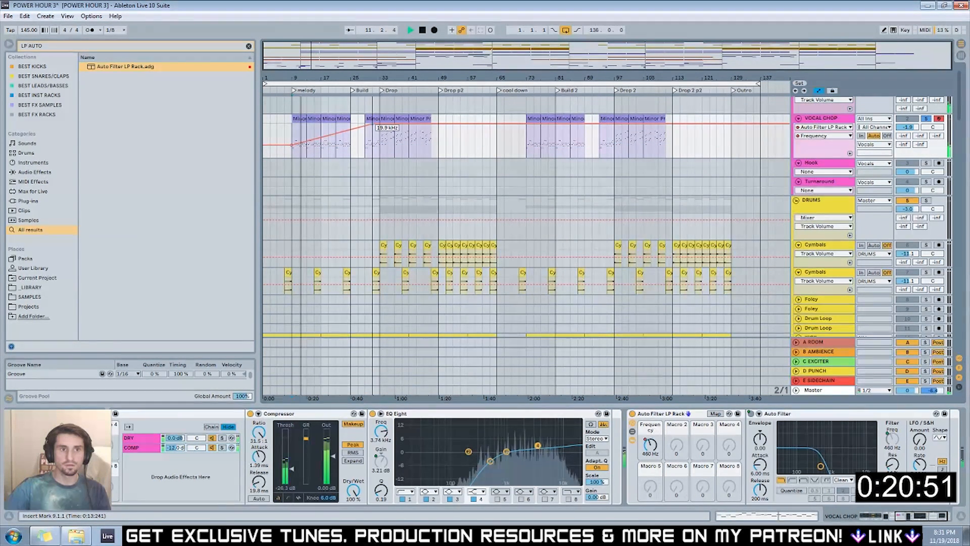
mouse_move(364, 124)
mouse_down()
mouse_move(364, 151)
mouse_move(379, 123)
mouse_up()
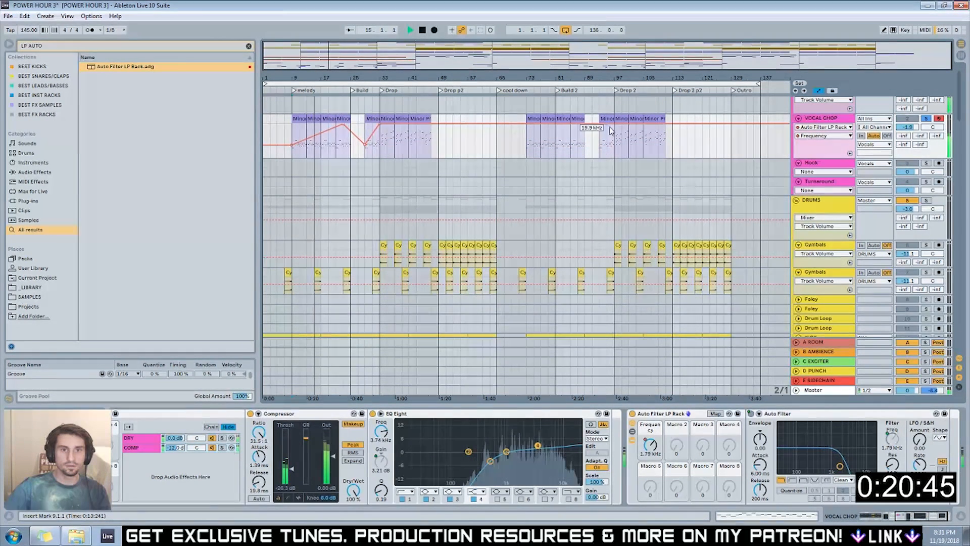
drag(525, 124, 526, 150)
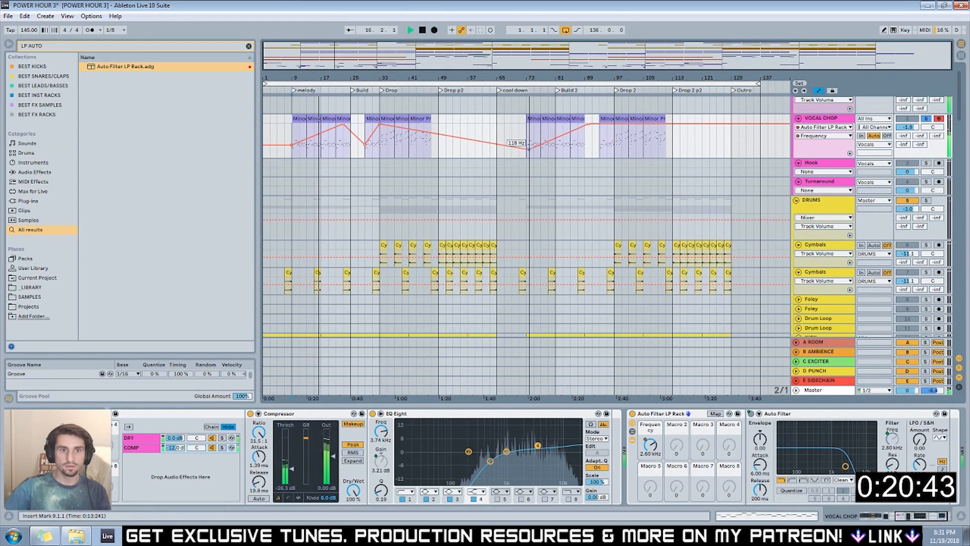
drag(470, 139, 515, 131)
Unsolo the VOCAL CHOP track and set its volume to -4.0 dB.
click(926, 120)
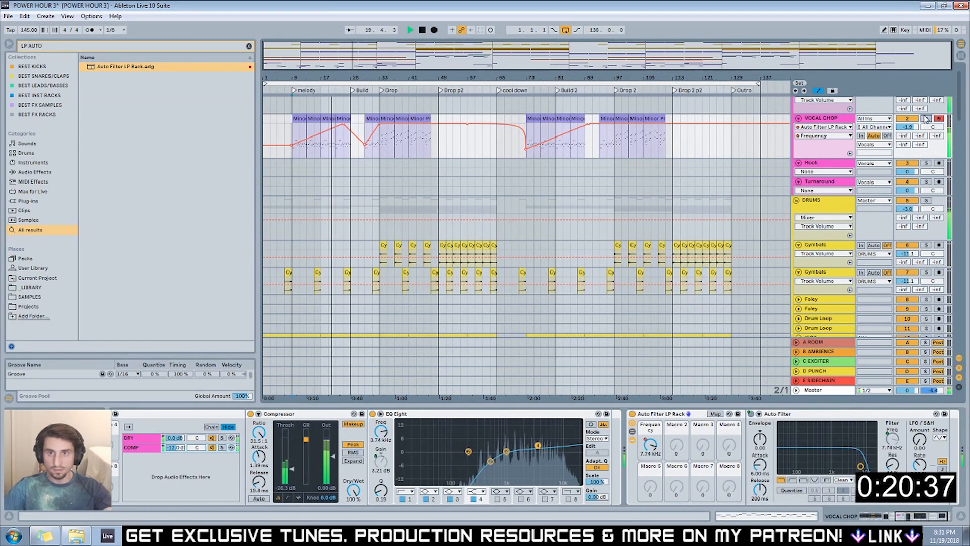
drag(908, 126, 908, 137)
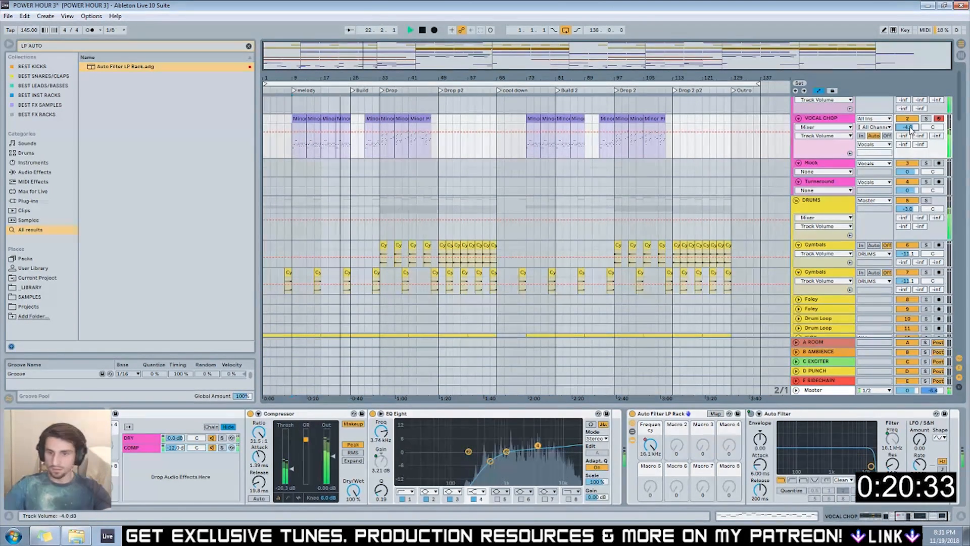
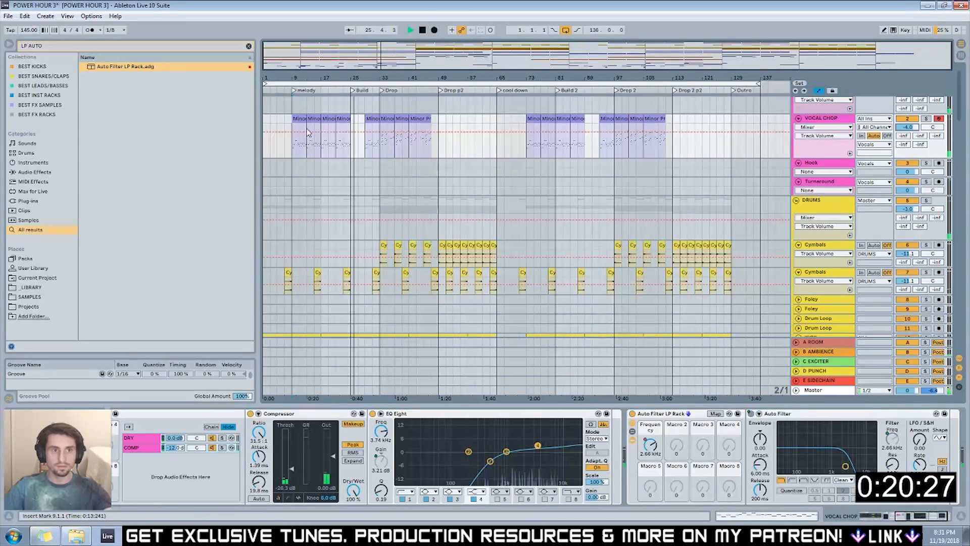
Add a lane for each automated envelope of VOCAL CHOP and pull the filter Frequency curve down at the start of the Build.
scroll(356, 136, up, 1)
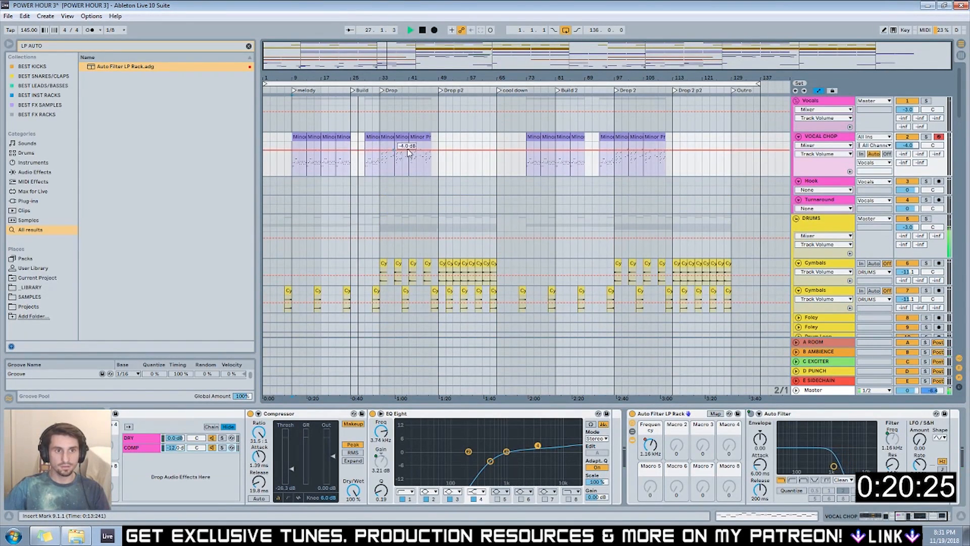
right_click(832, 175)
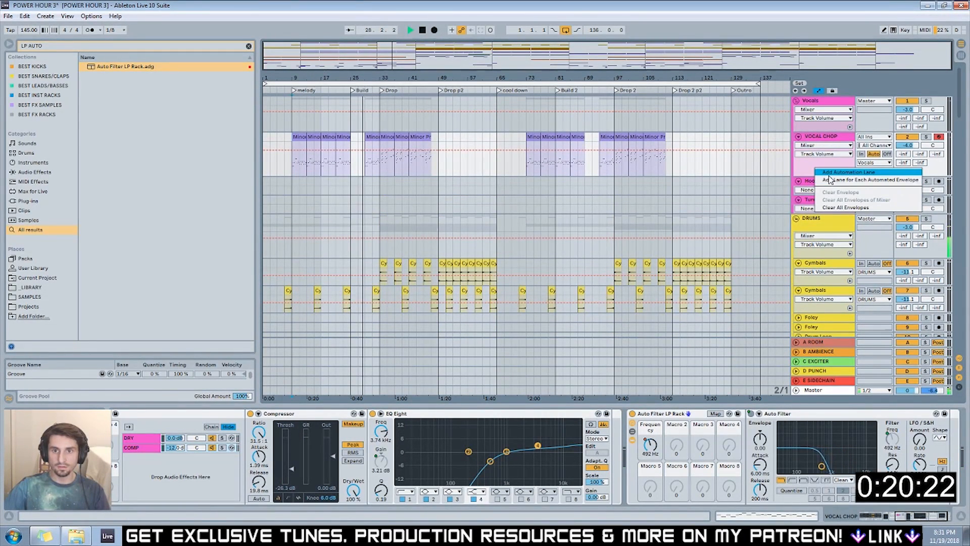
click(834, 187)
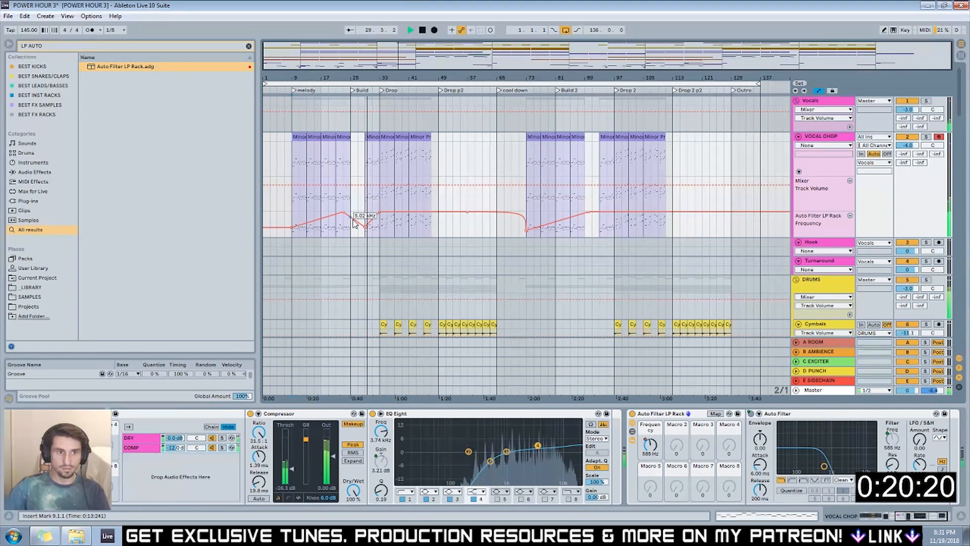
mouse_move(353, 219)
mouse_down()
mouse_move(352, 238)
mouse_move(347, 214)
mouse_up()
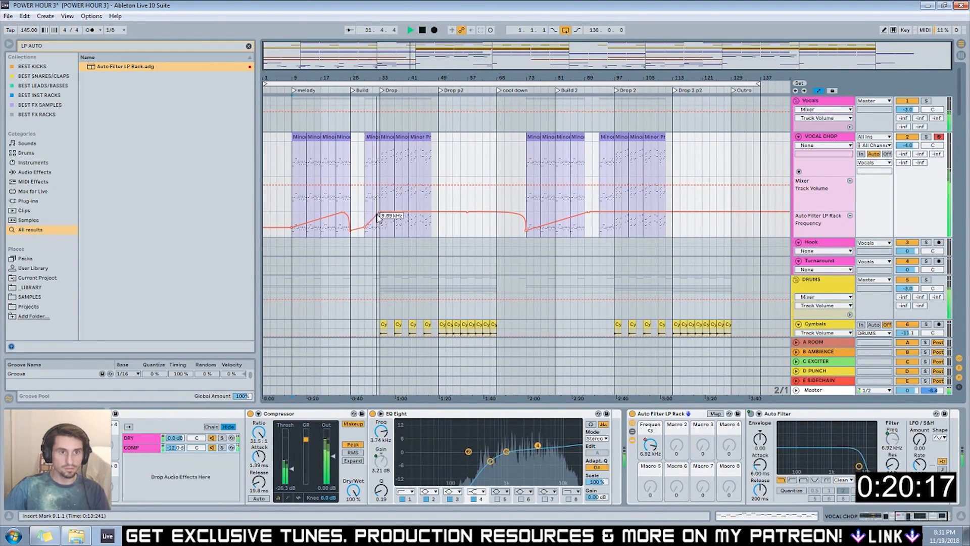
Play the arrangement from the start of the Drop to check how the vocal chop sits with the other tracks.
click(383, 126)
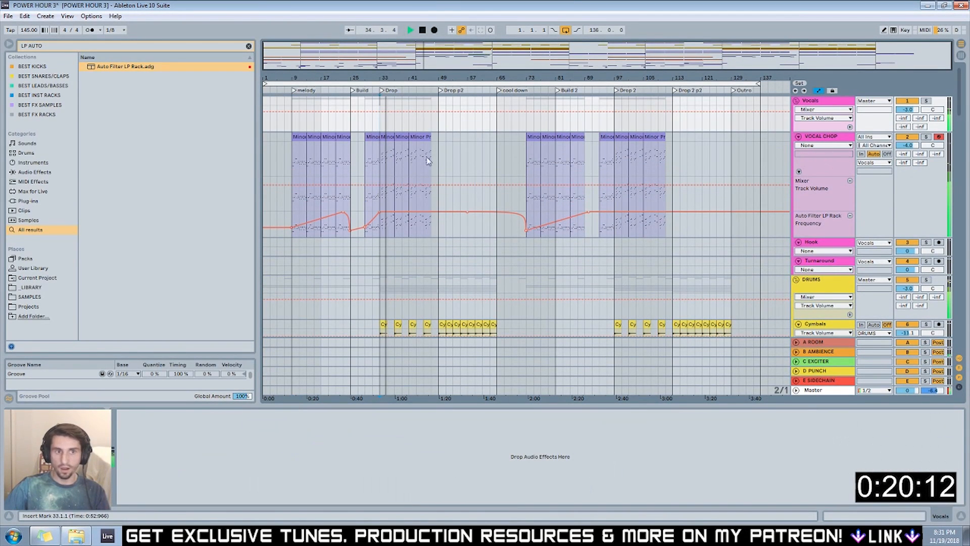
click(819, 137)
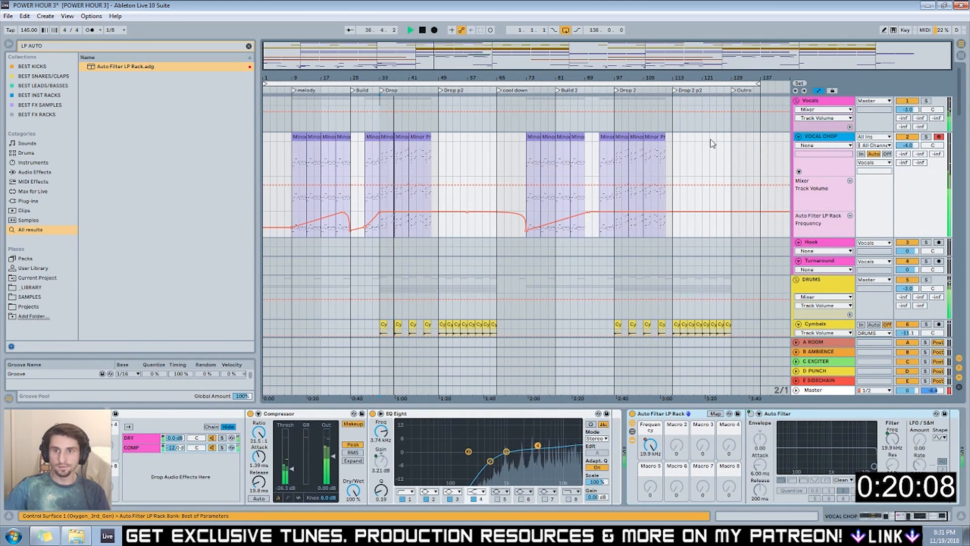
scroll(435, 206, down, 6)
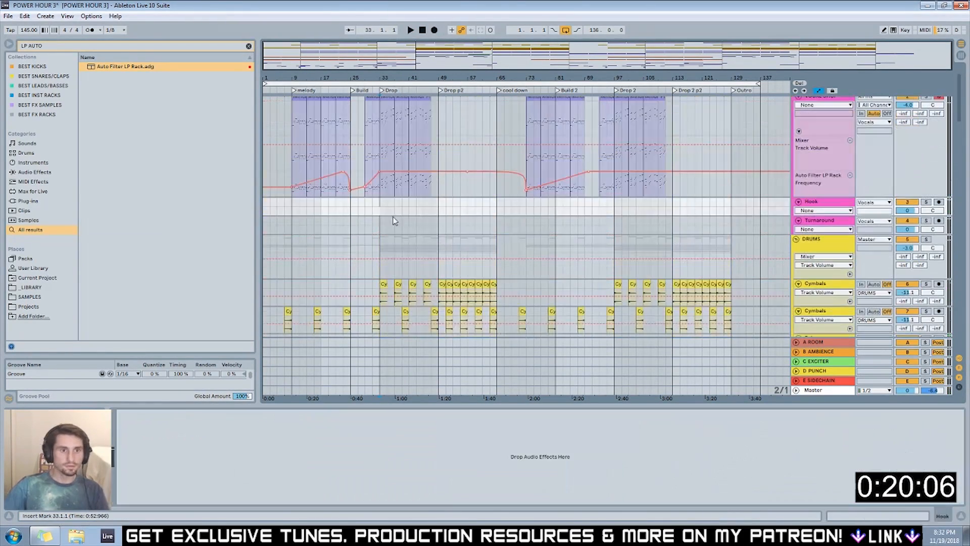
scroll(426, 199, down, 2)
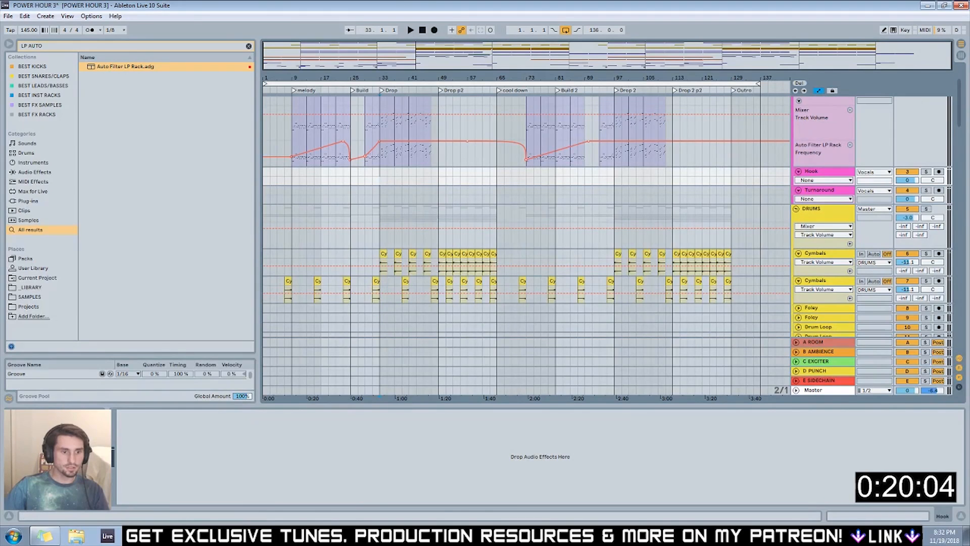
Switch to notes.txt in Notepad, review the arrangement fixes, and add a line break after "vocal chop and/or drum fill before drop".
key(super+d)
key(super+d)
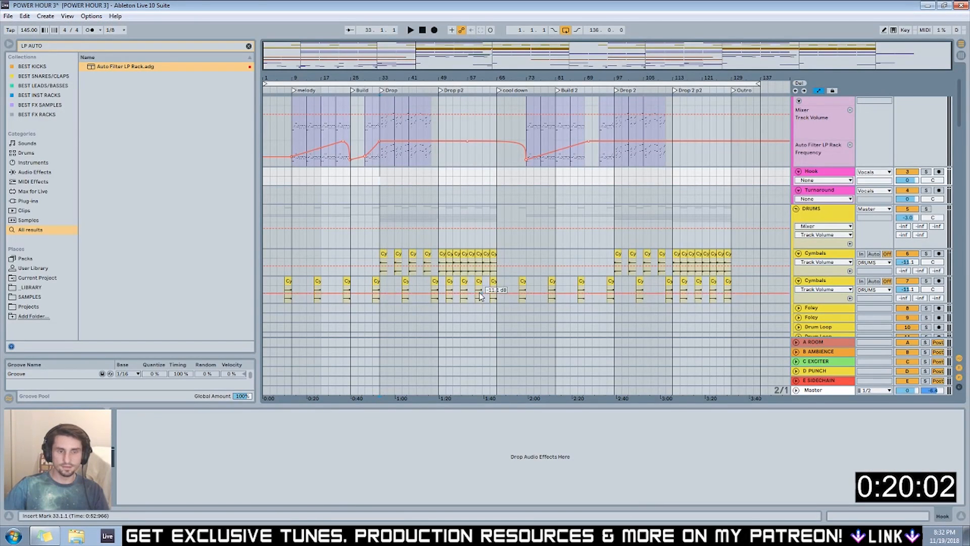
key(alt+Tab)
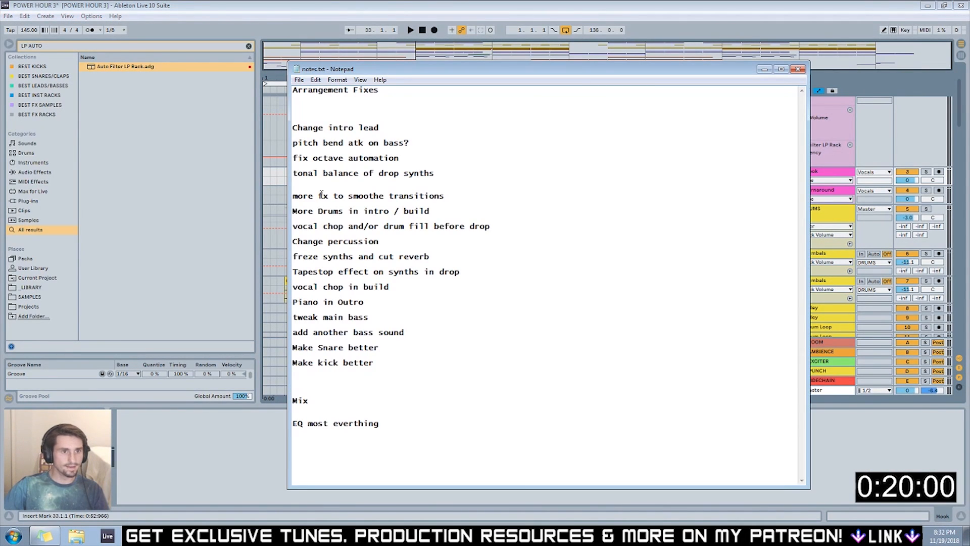
drag(452, 208, 280, 214)
drag(432, 214, 292, 214)
click(414, 219)
drag(364, 227, 326, 250)
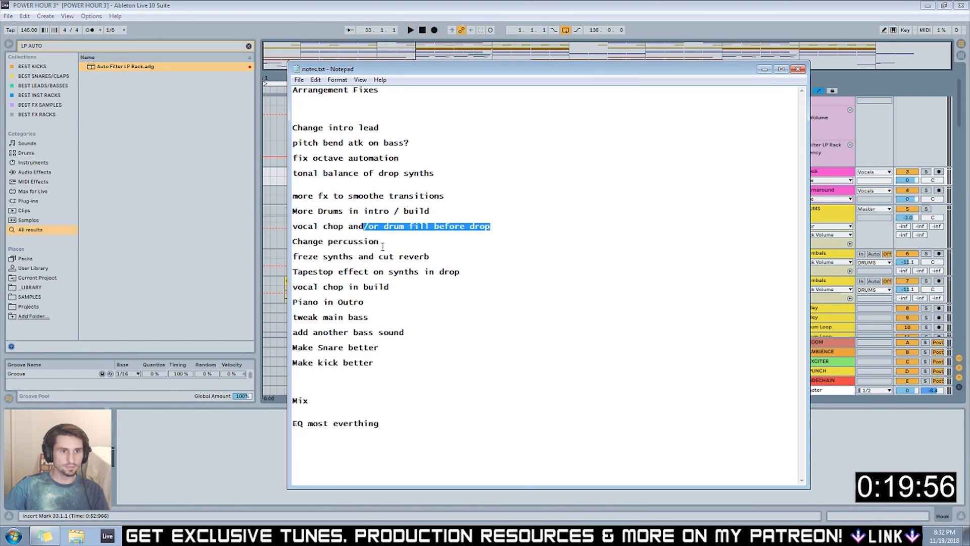
click(504, 226)
key(Return)
click(764, 69)
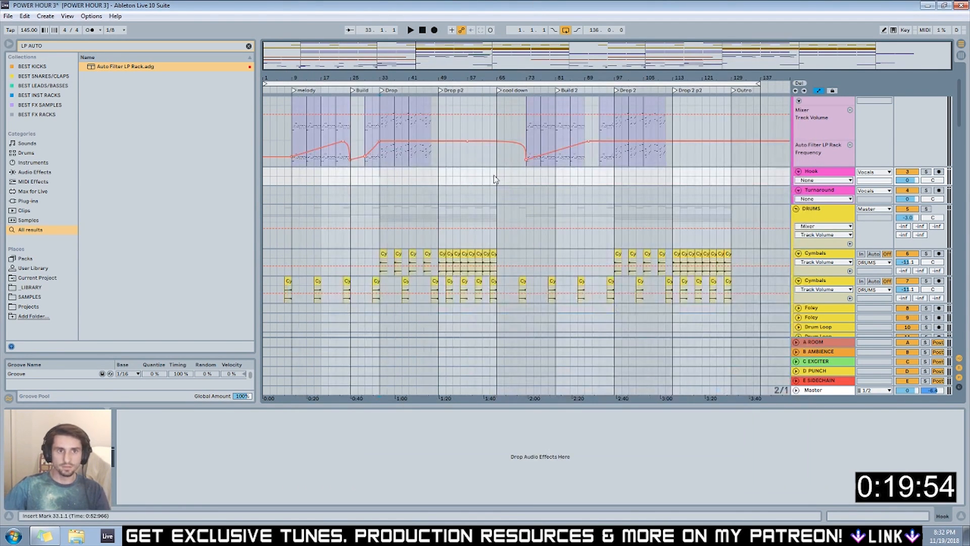
Show the PERCUSSION track's device chain and shrink the sample zone editor to give the arrangement more room.
scroll(417, 225, down, 5)
scroll(418, 225, down, 2)
double_click(399, 277)
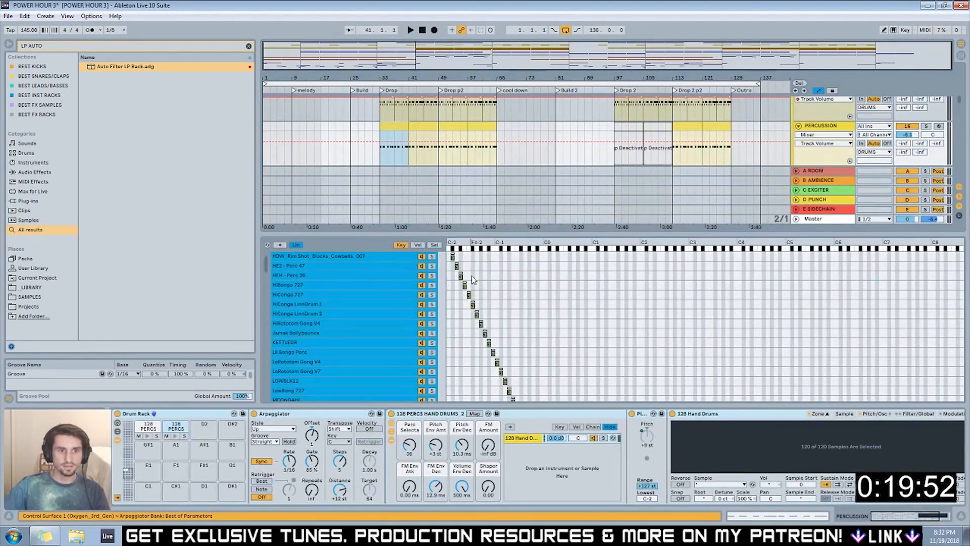
drag(459, 229, 500, 345)
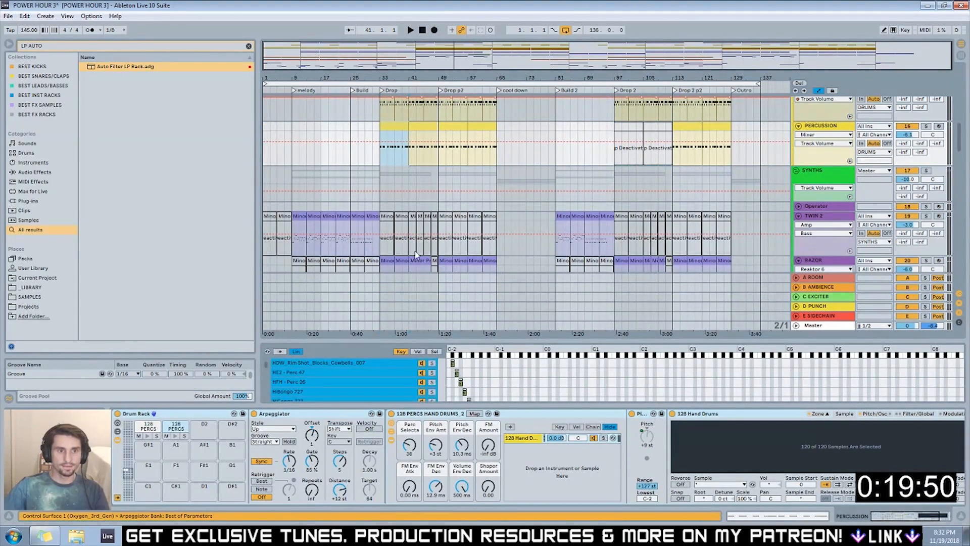
Solo the PERCUSSION track and play it from the start of the Drop.
scroll(417, 254, down, 2)
click(380, 117)
scroll(872, 130, up, 2)
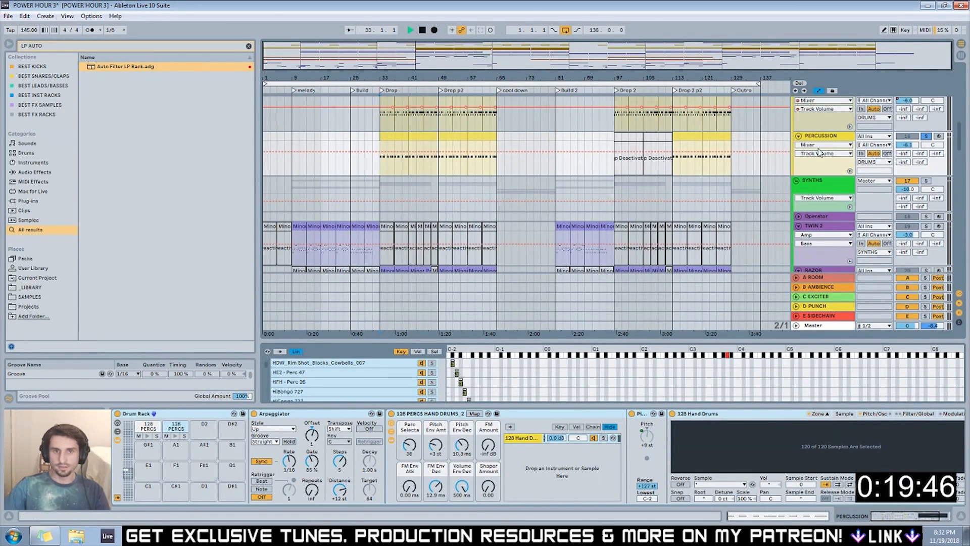
scroll(820, 153, up, 5)
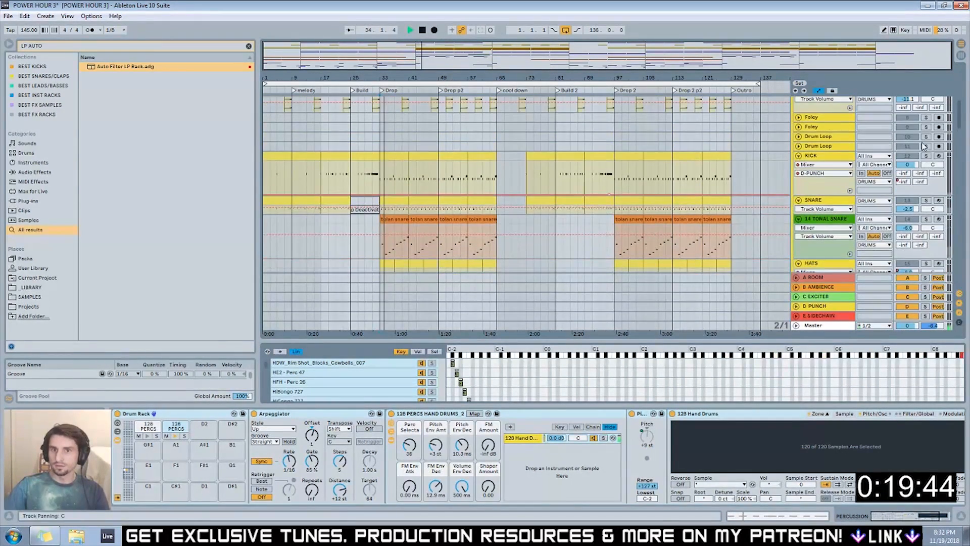
scroll(355, 278, down, 5)
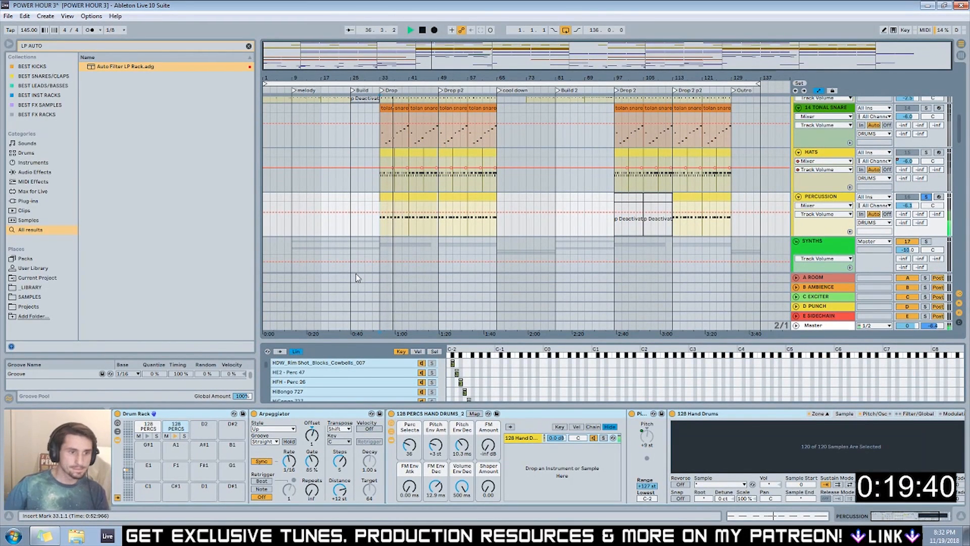
key(space)
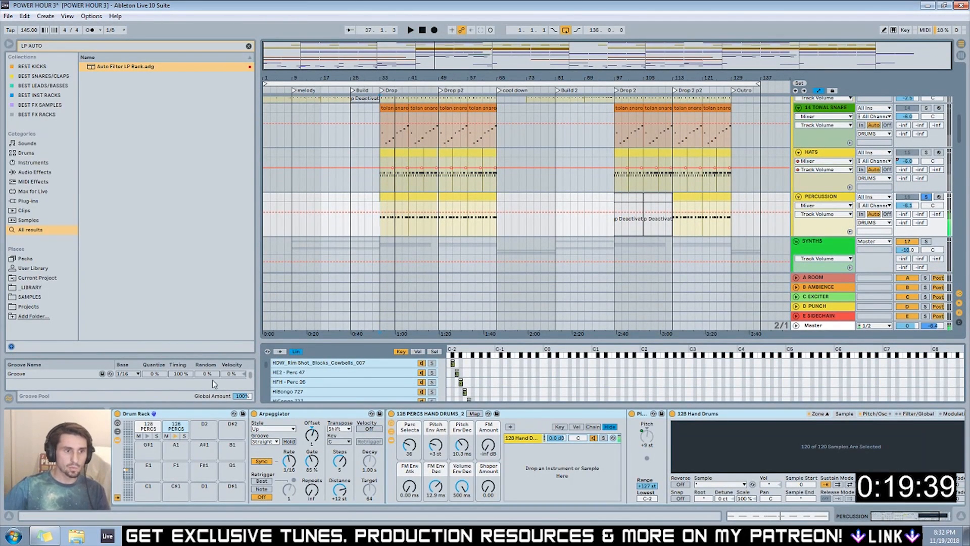
Fold the first percussion clip of the Drop and move all its notes from the hand drums to 128 PERCS DIGITAL, playing the result.
click(147, 436)
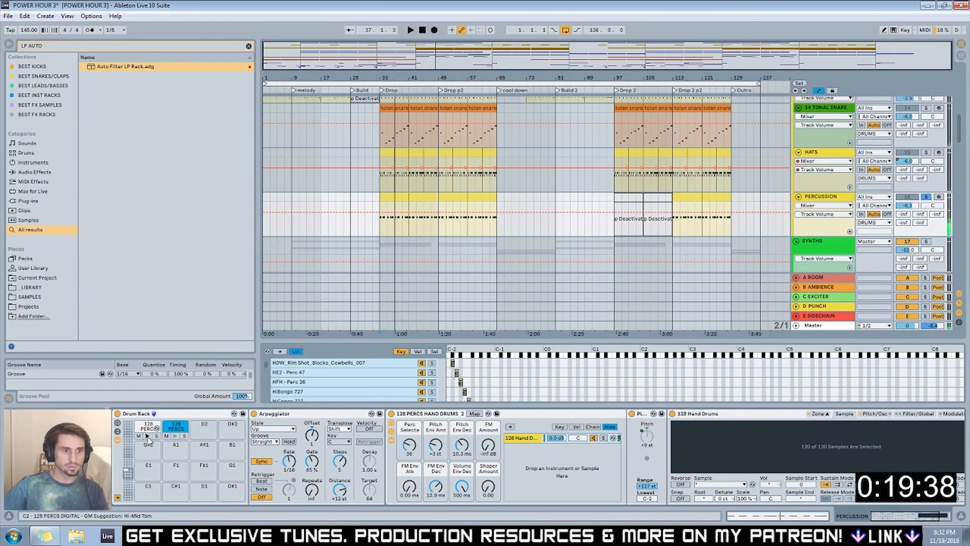
click(183, 429)
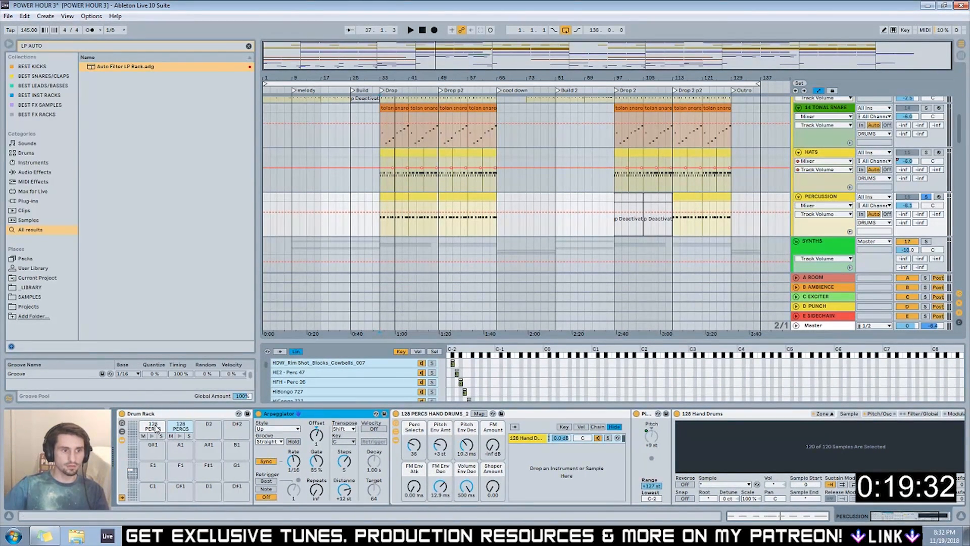
double_click(390, 198)
click(386, 398)
click(307, 365)
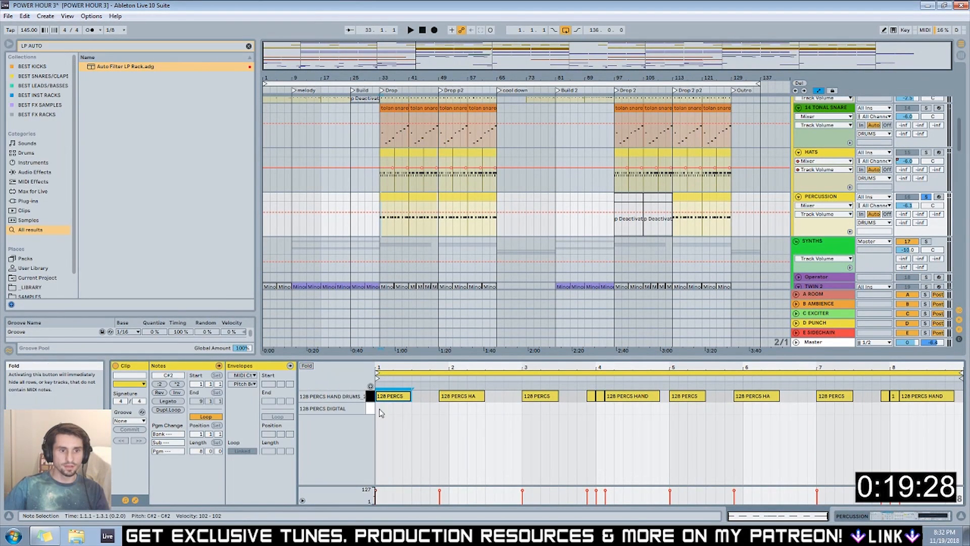
key(ctrl+a)
key(Down)
key(space)
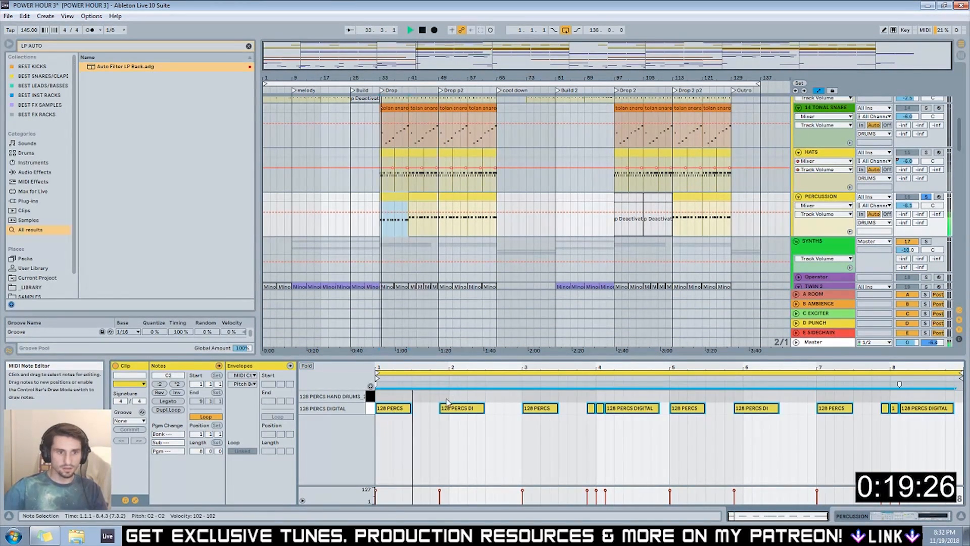
For 128 PERCS DIGITAL, set the Arpeggiator's Offset to -2 and Distance to +7 st, and set Perc Selecta to 12.
key(shift+Tab)
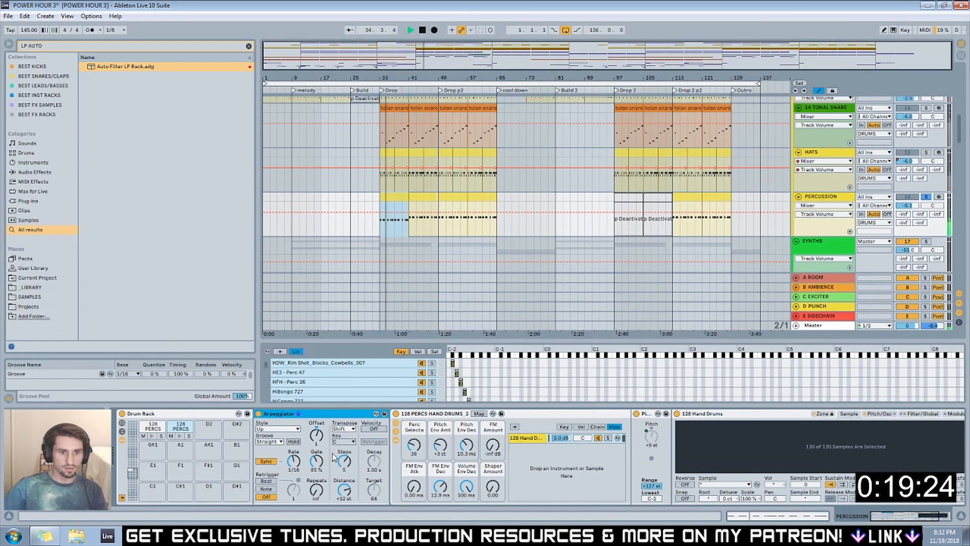
drag(322, 445, 322, 439)
mouse_move(344, 489)
mouse_down()
mouse_move(344, 499)
mouse_move(343, 480)
mouse_up()
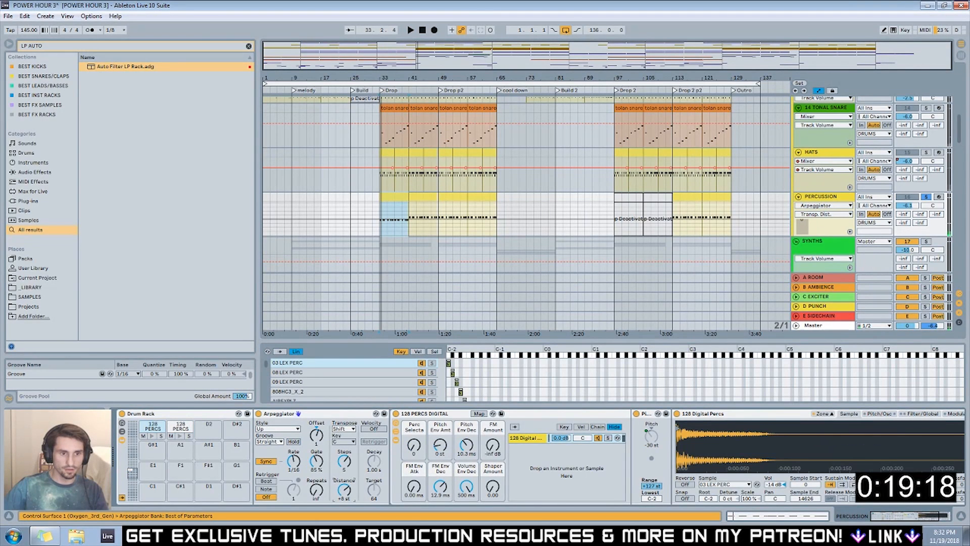
drag(316, 434, 317, 439)
key(space)
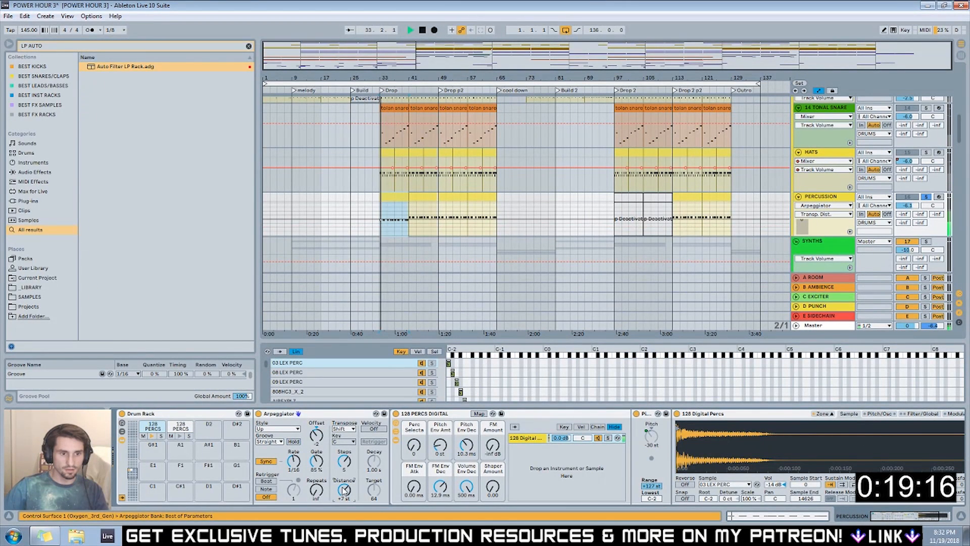
drag(344, 489, 343, 492)
drag(420, 451, 421, 442)
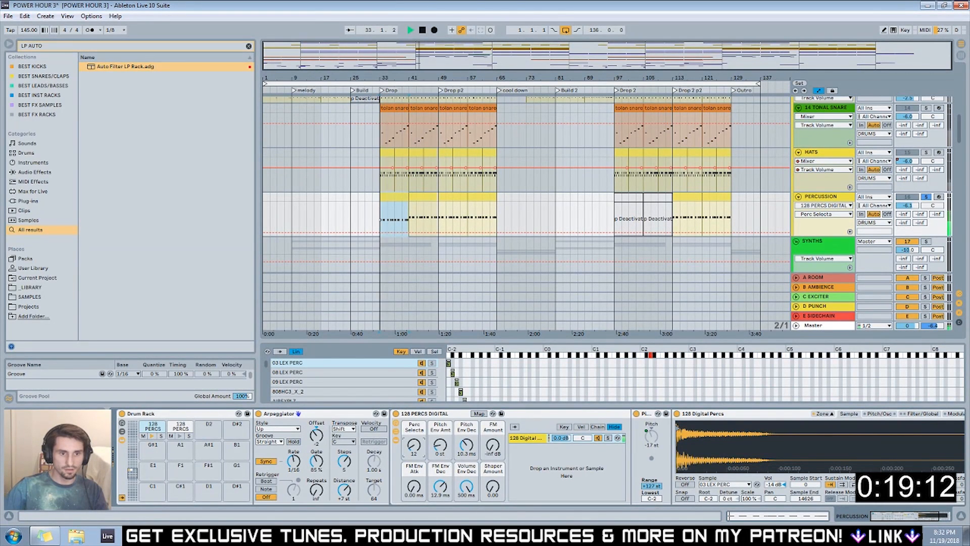
key(space)
Delete the PERCUSSION clips from bar 41 to the cool down and open the remaining first clip of the Drop for editing.
scroll(450, 196, down, 3)
click(423, 156)
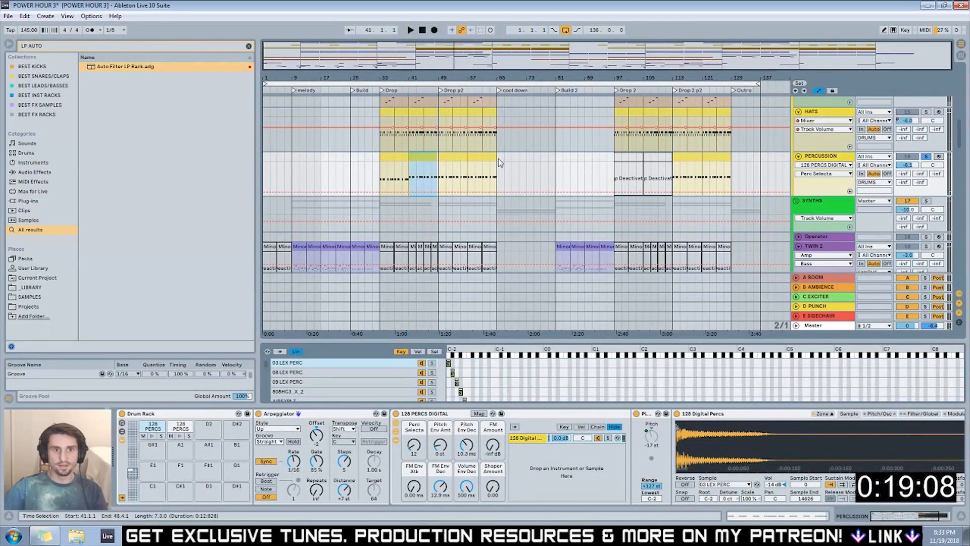
shift+click(462, 156)
key(Delete)
double_click(398, 156)
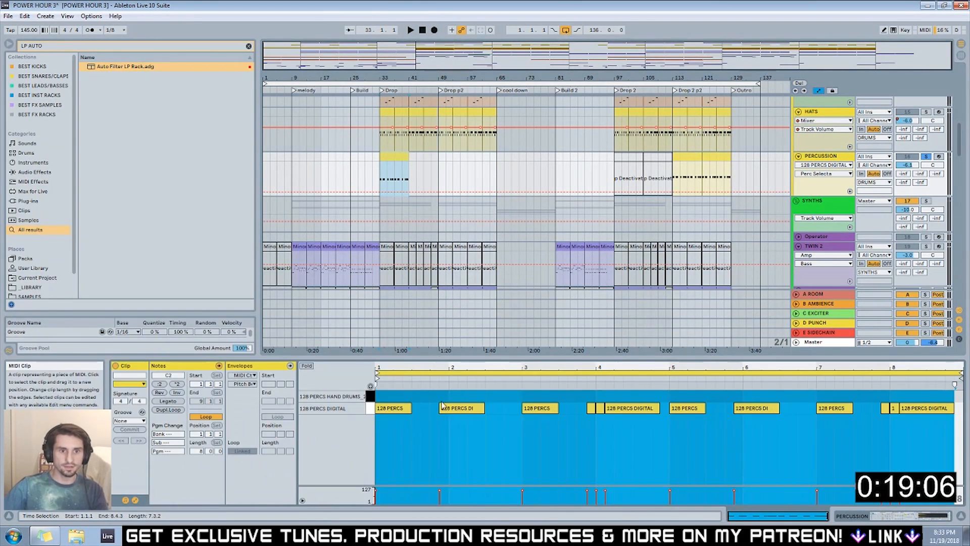
Extend the first 128 PERCS DIGITAL note across the whole eight-bar percussion clip.
drag(410, 409, 954, 408)
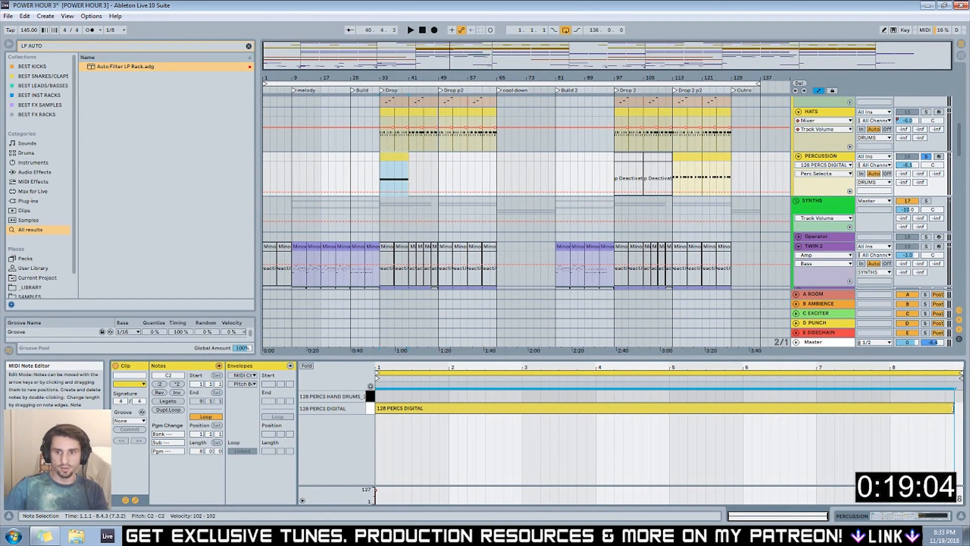
click(382, 222)
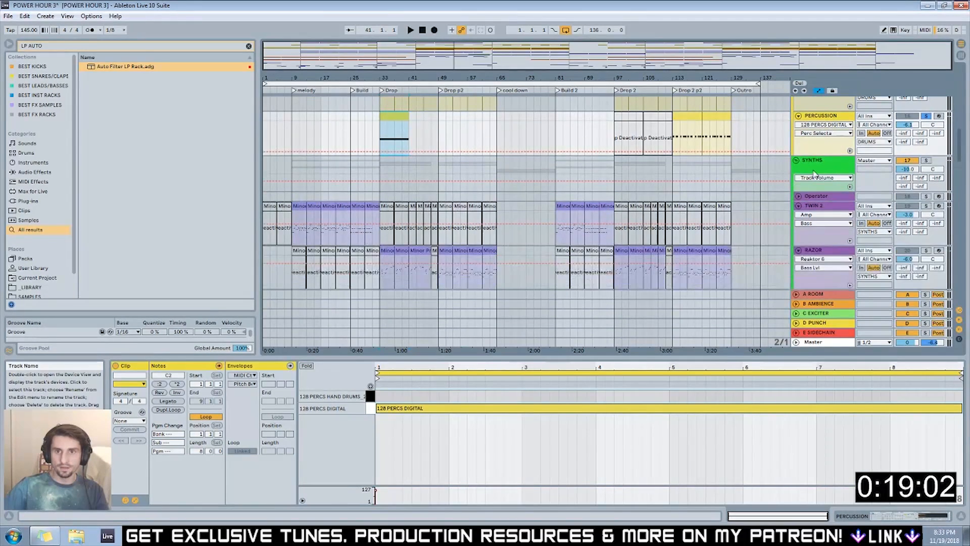
Insert a new audio track directly below the Resample 1 track.
scroll(821, 175, down, 1)
click(811, 200)
scroll(812, 199, down, 5)
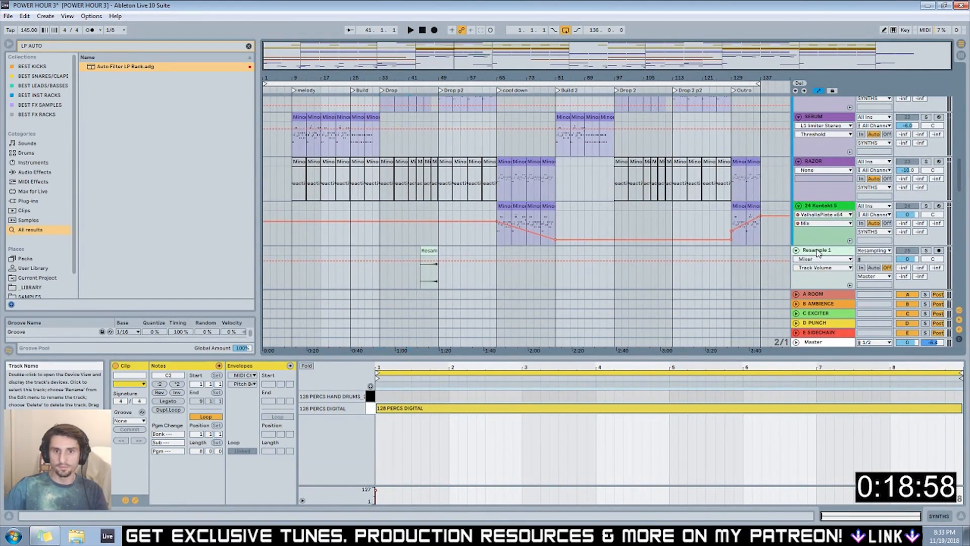
click(816, 250)
scroll(826, 249, down, 1)
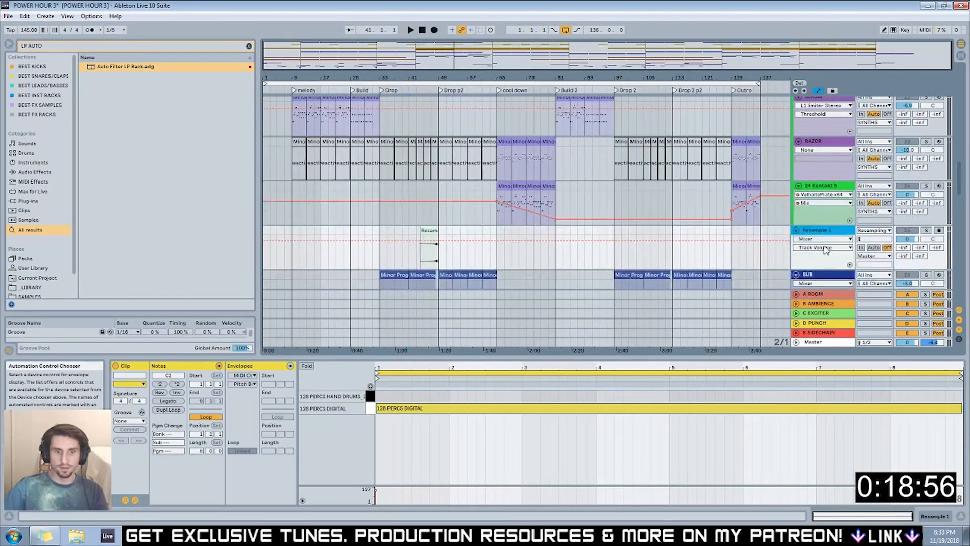
key(ctrl+t)
Move the existing resampled clip from Resample 1 onto the new audio track and rename that track rEVERSE rEVERB.
click(814, 210)
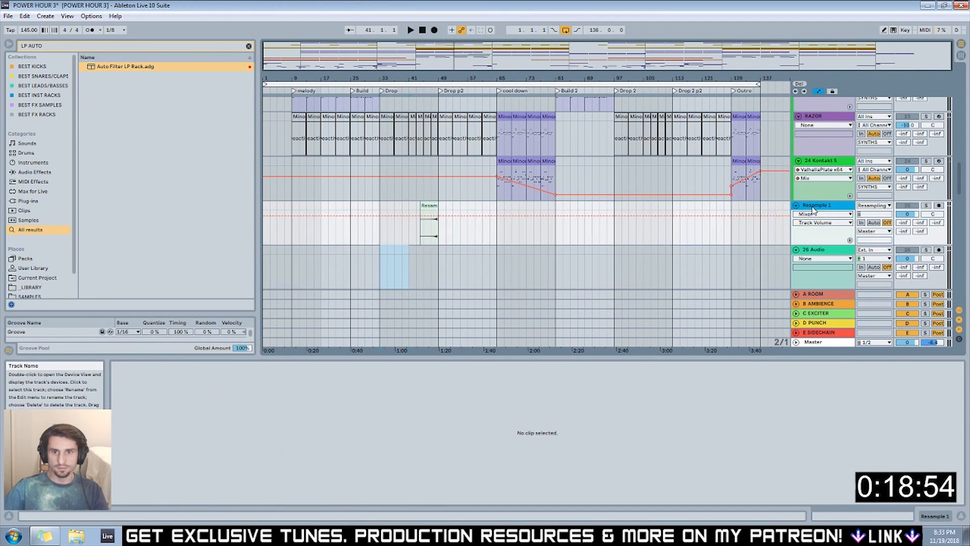
drag(433, 205, 433, 263)
click(825, 252)
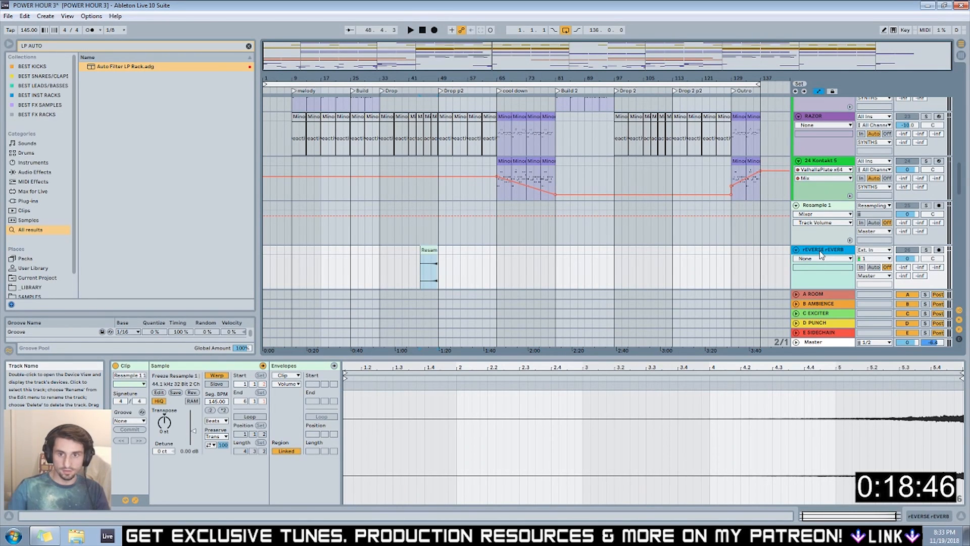
Arm Resample 1 for recording and loop the first PERCUSSION clip of the Drop, starting from bar 33.
click(823, 208)
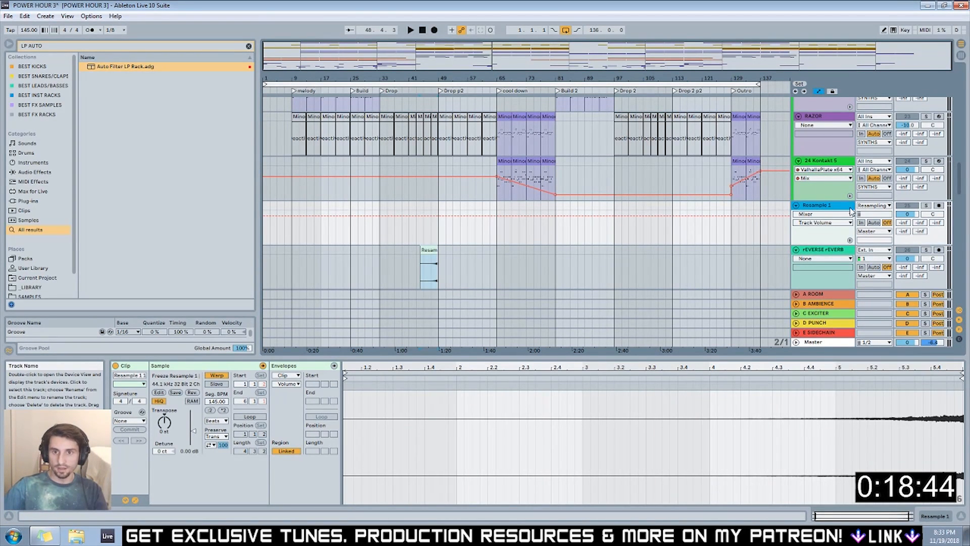
scroll(388, 137, up, 5)
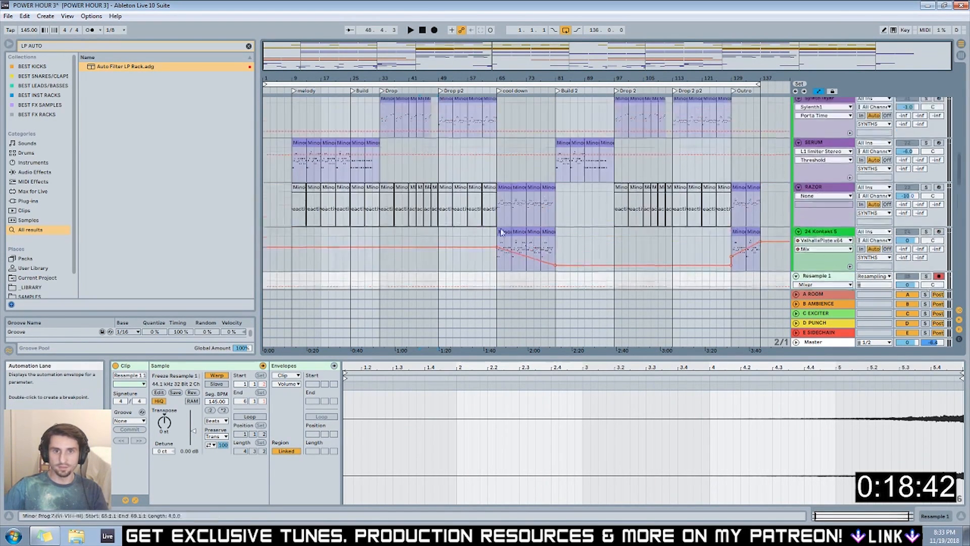
scroll(389, 136, up, 4)
click(394, 213)
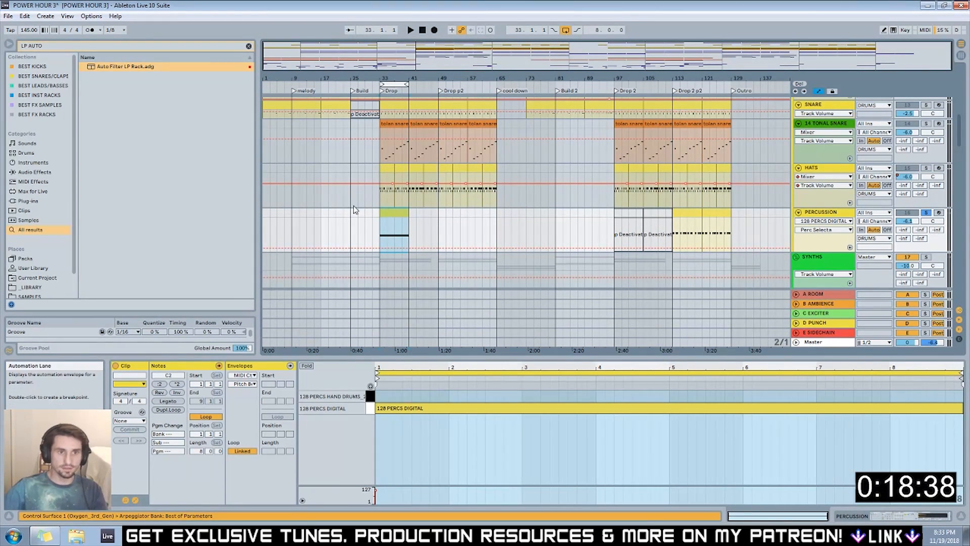
click(380, 223)
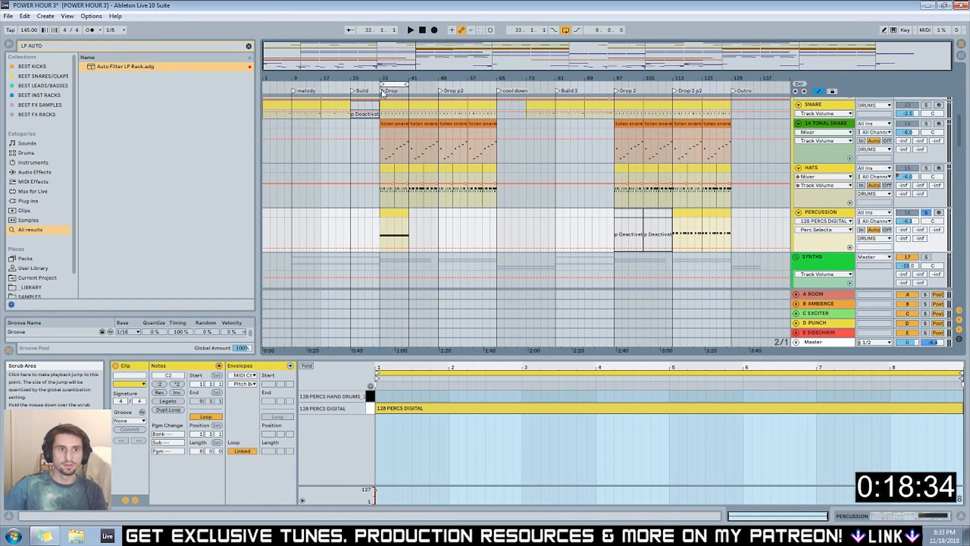
Record the looped percussion while sweeping the Arpeggiator's Distance, Gate and Rate and raising 128 PERCS DIGITAL's Perc Selecta to 34.
click(821, 212)
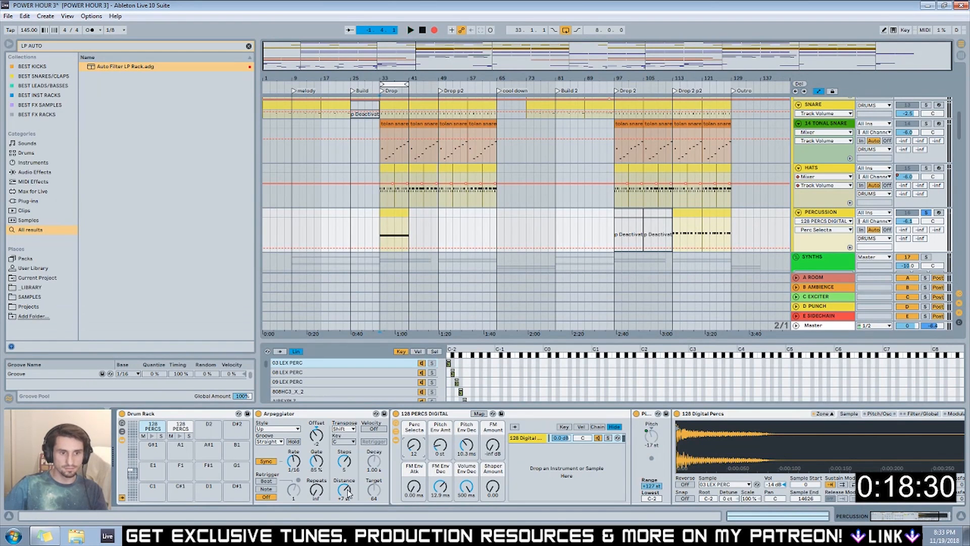
drag(346, 491, 345, 489)
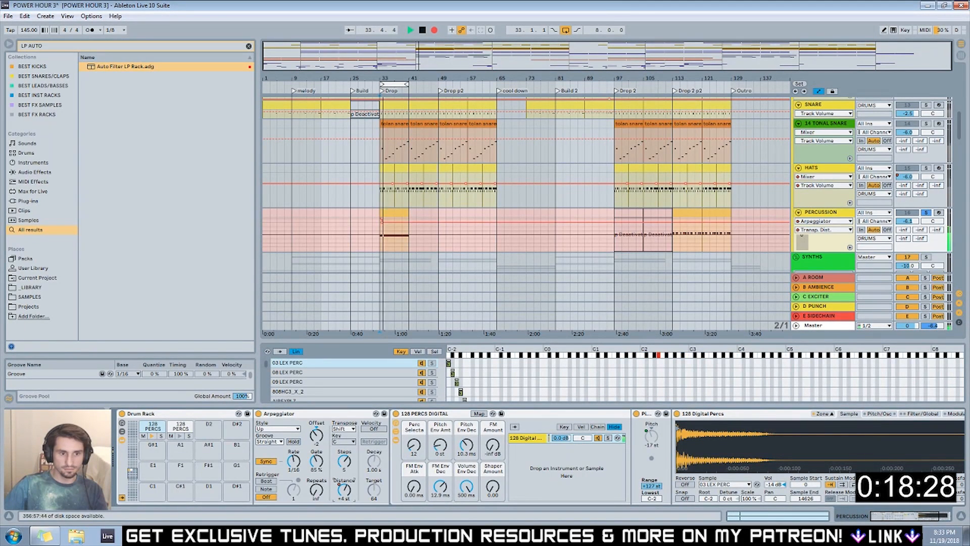
drag(346, 489, 346, 480)
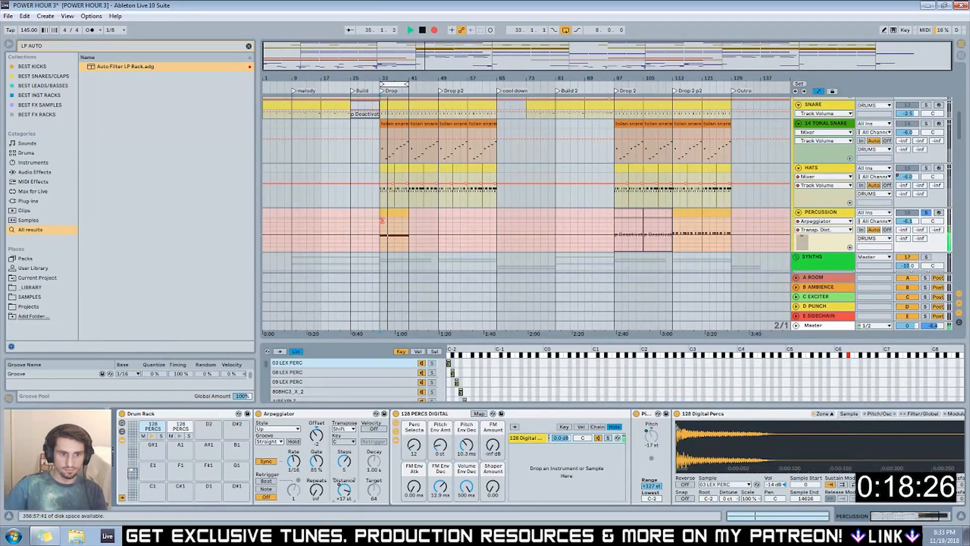
mouse_move(414, 444)
mouse_down()
mouse_move(414, 432)
mouse_move(414, 443)
mouse_up()
drag(344, 466, 320, 475)
drag(294, 460, 294, 468)
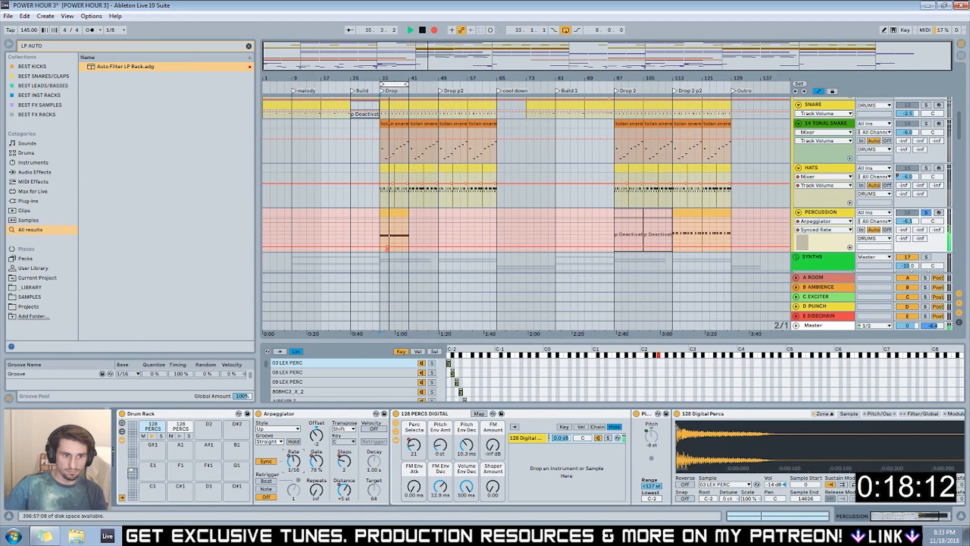
drag(293, 466, 305, 453)
drag(408, 448, 409, 435)
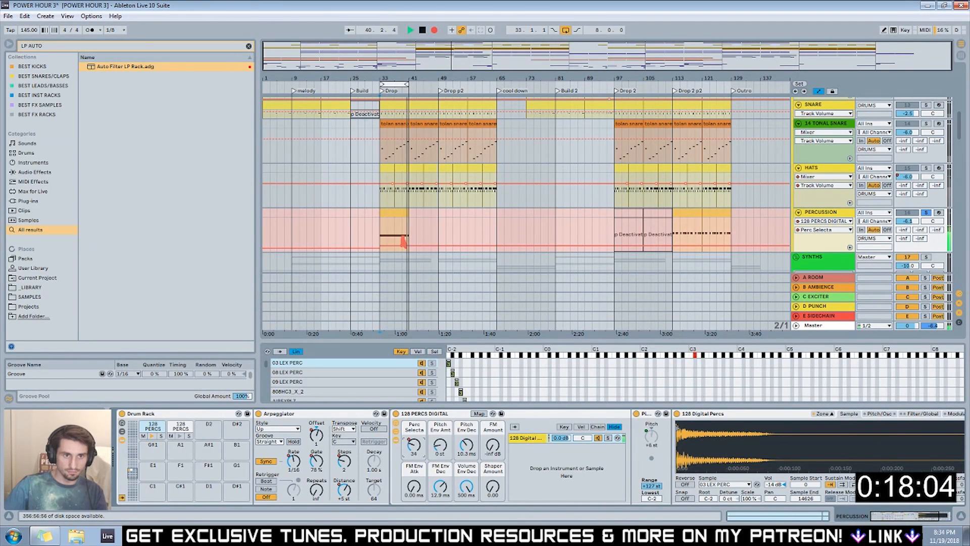
Keep recording while varying the Arpeggiator's Distance and Steps plus Perc Selecta and Pitch Env Amt, and stop playback.
drag(344, 489, 339, 454)
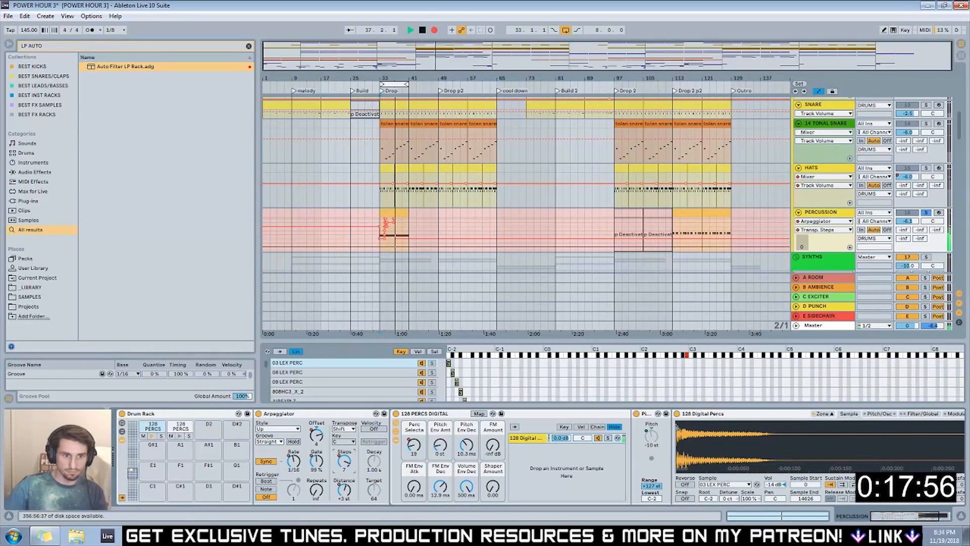
drag(414, 444, 414, 452)
drag(352, 465, 352, 460)
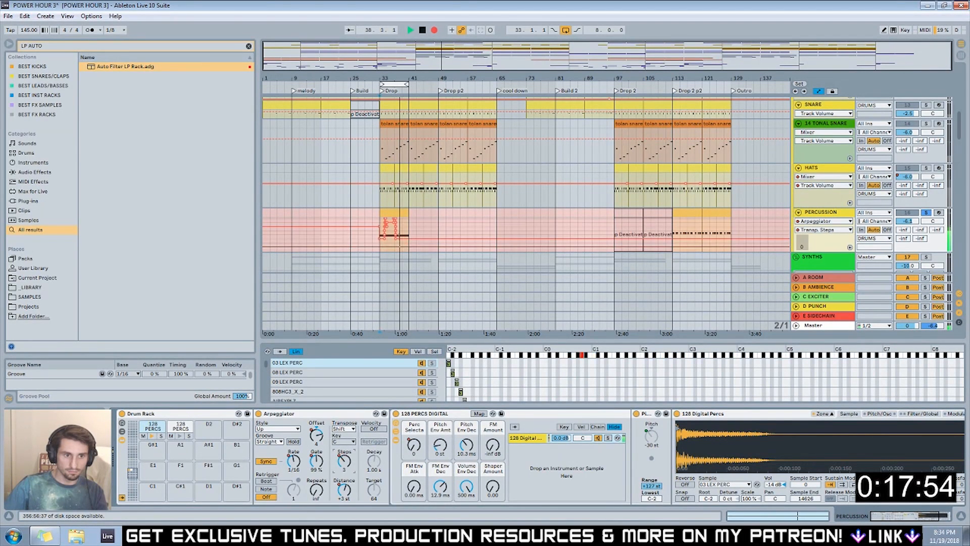
drag(413, 449, 414, 444)
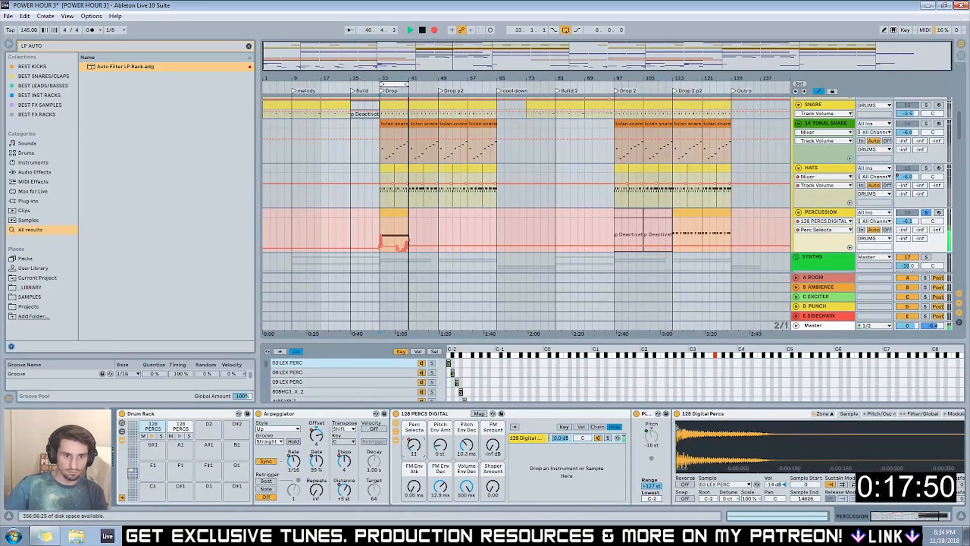
click(440, 447)
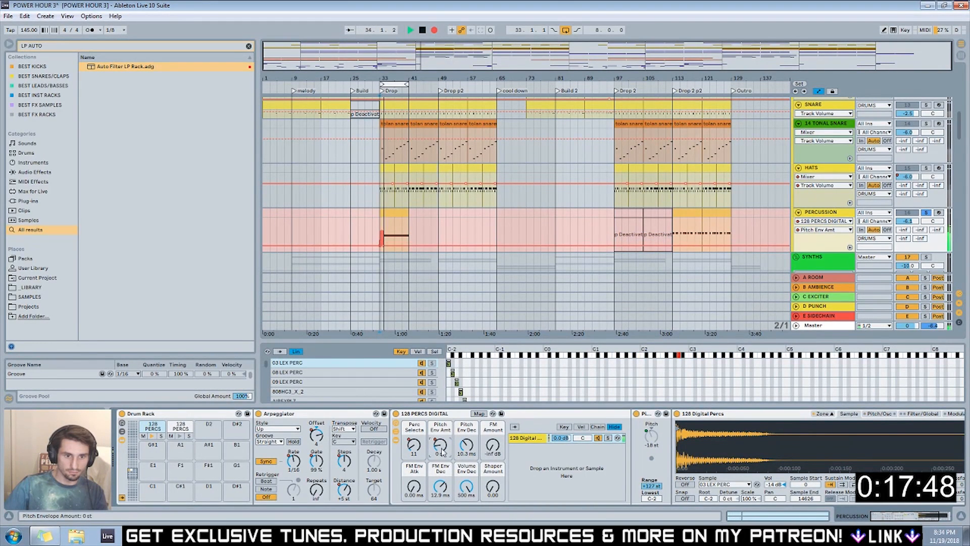
drag(344, 460, 344, 491)
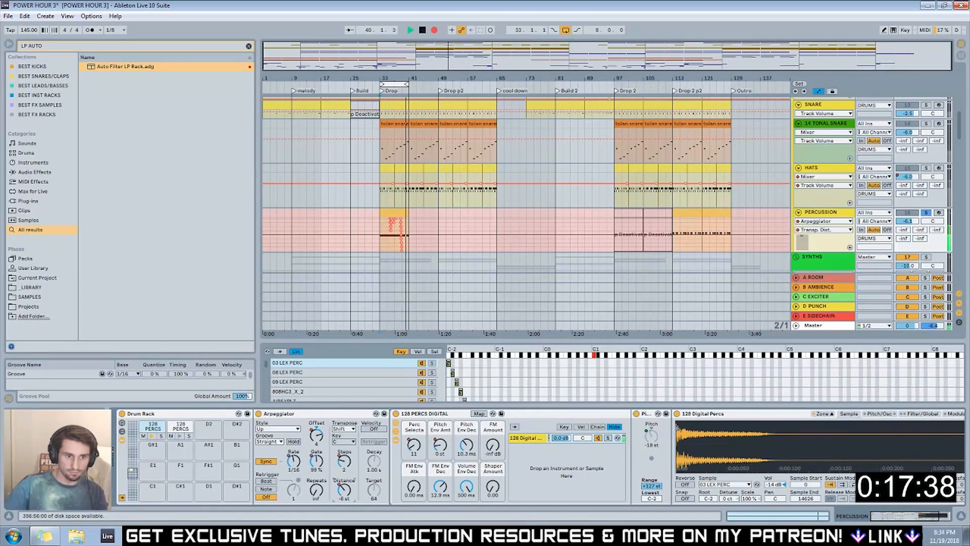
key(space)
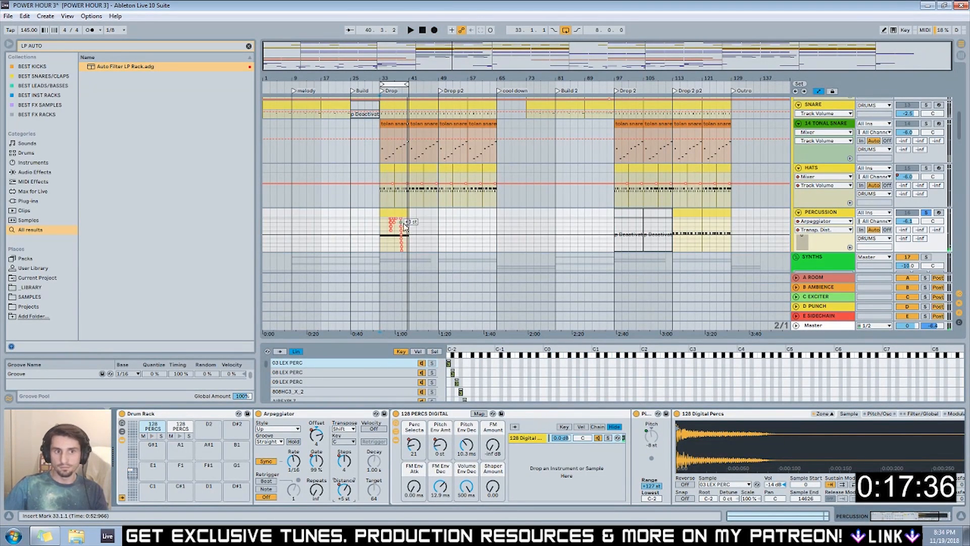
Recover the full recorded take on Resample 1 by moving its clip out to bar 65 and back to bar 33.
scroll(420, 218, down, 5)
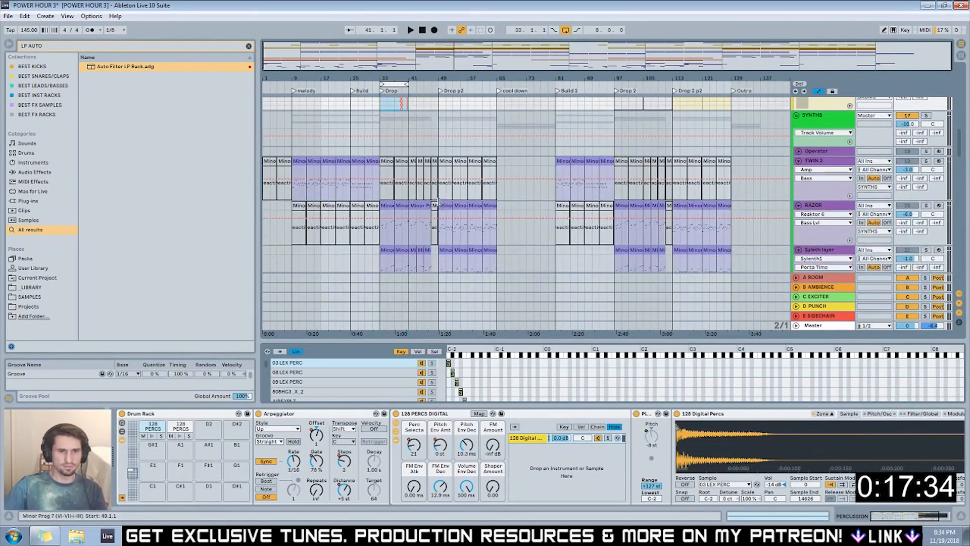
scroll(435, 205, down, 5)
click(399, 181)
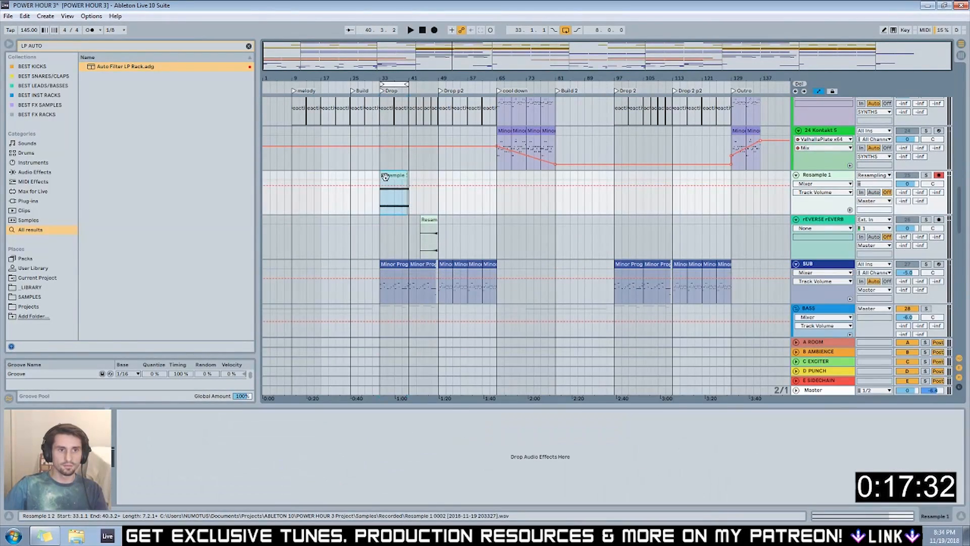
drag(380, 182, 500, 177)
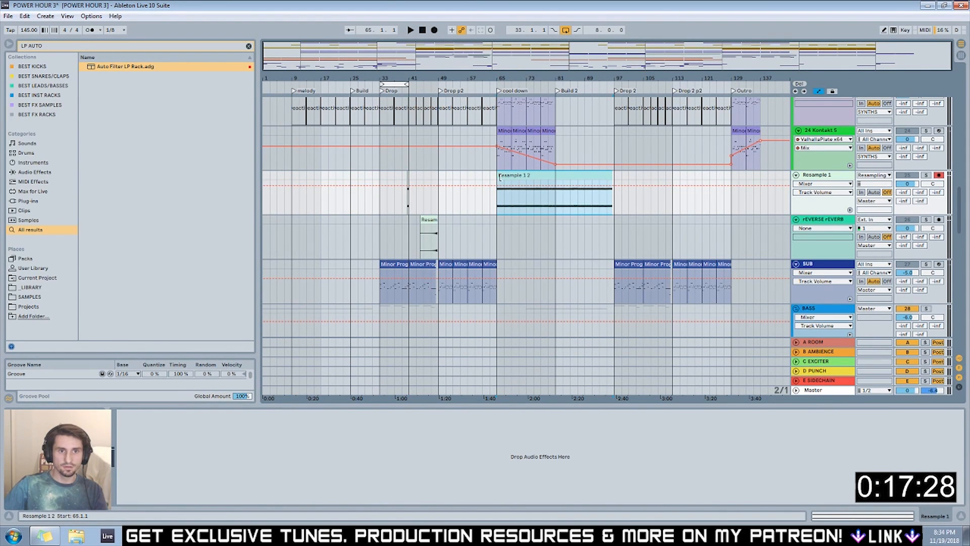
click(399, 182)
key(ctrl+v)
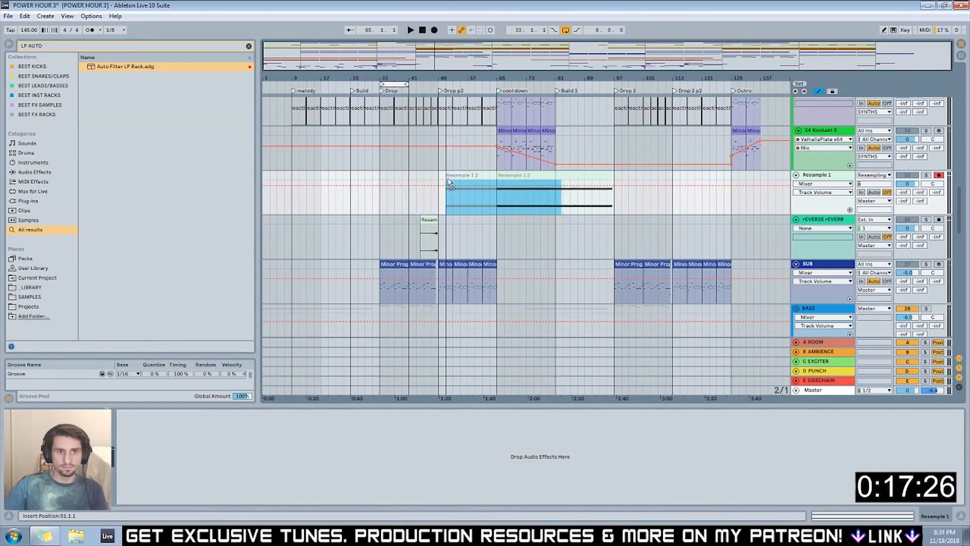
drag(398, 179, 400, 179)
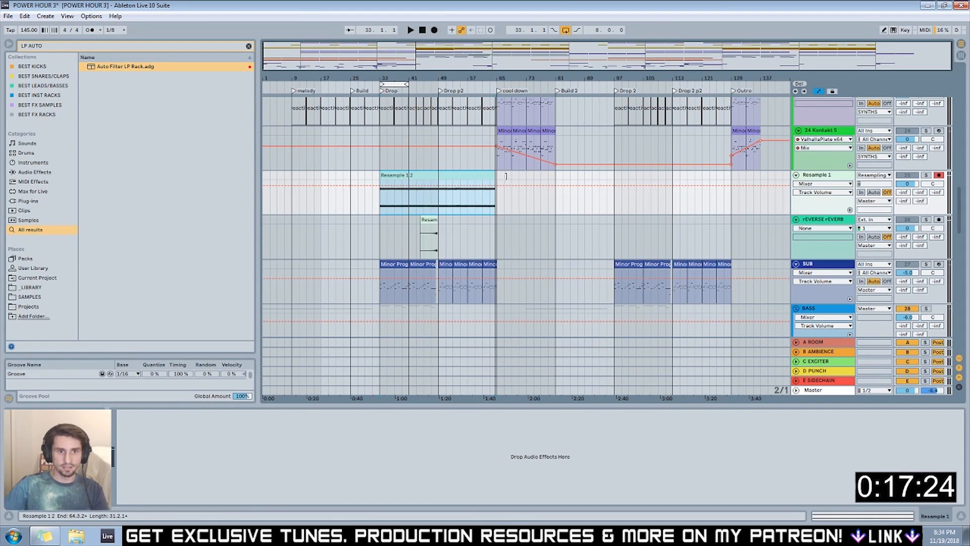
Insert a new audio track between 24 Kontakt 5 and Resample 1.
scroll(427, 172, up, 10)
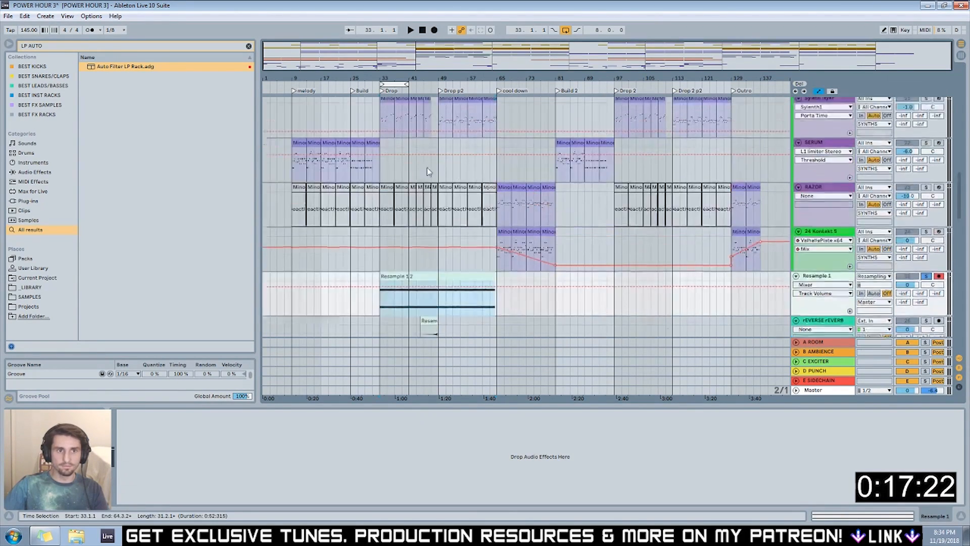
scroll(632, 168, up, 10)
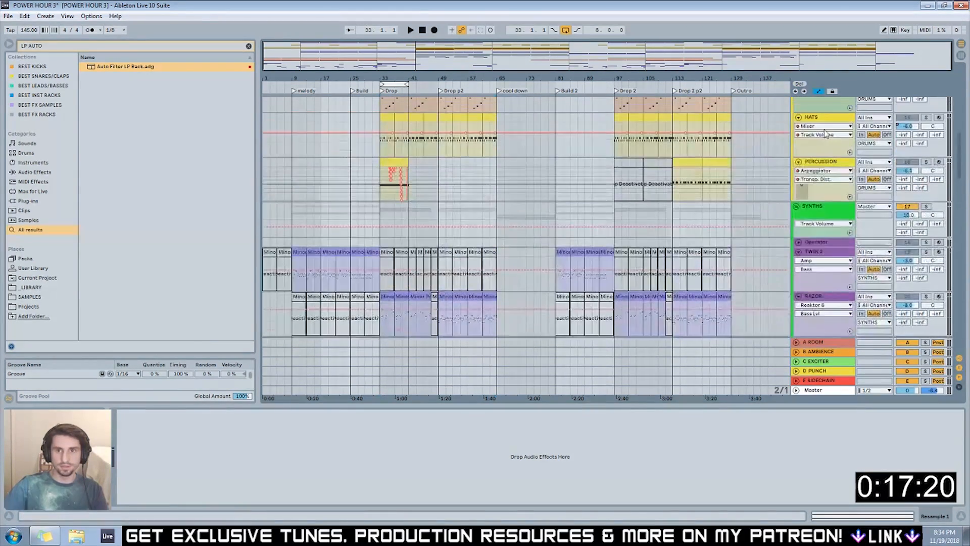
click(817, 226)
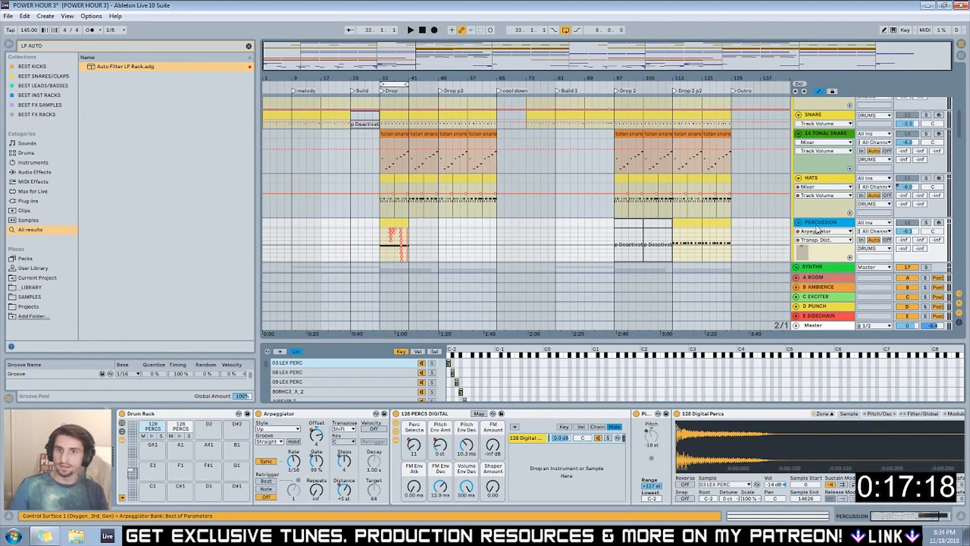
key(ctrl+shift+t)
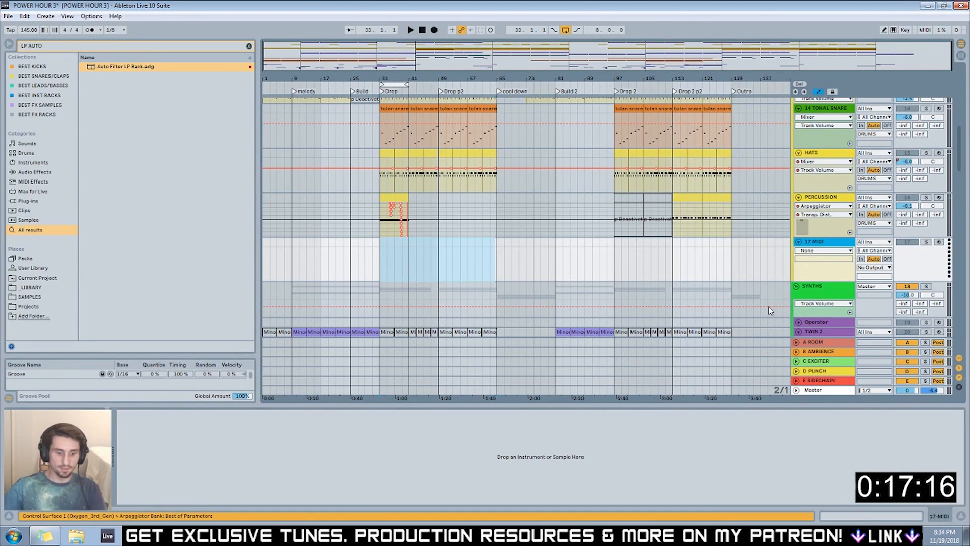
key(ctrl+z)
key(ctrl+t)
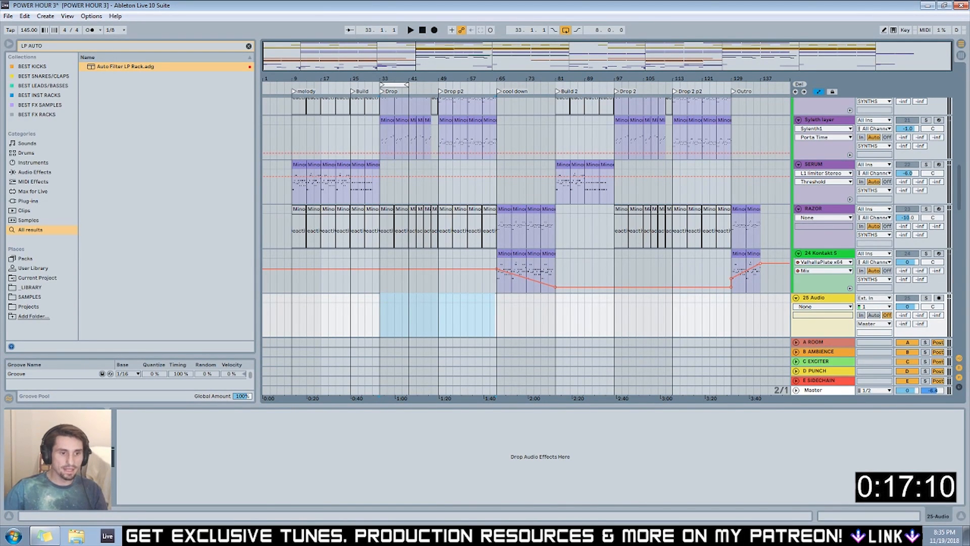
Review the Arrangement Fixes list in notes.txt in Notepad and return to the Ableton Live arrangement.
click(268, 536)
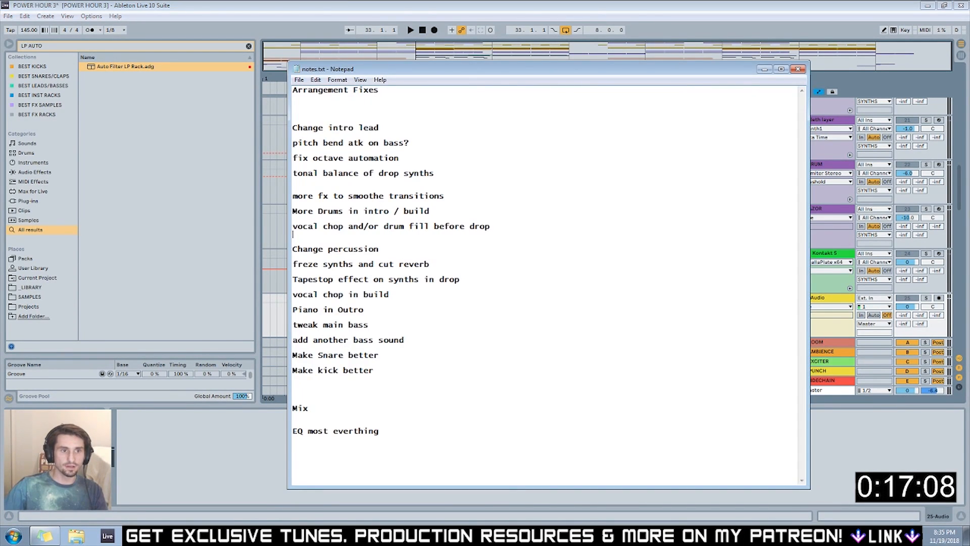
click(268, 535)
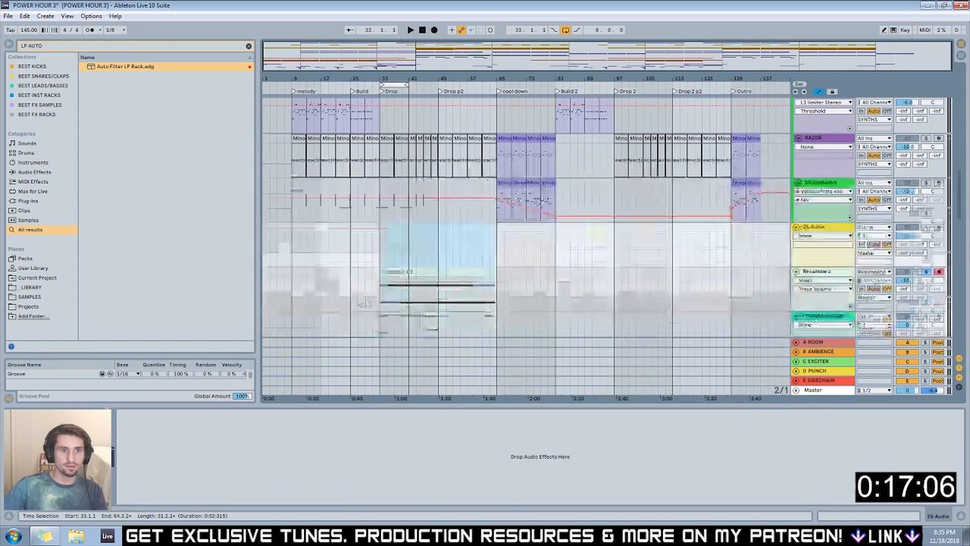
Add an audio track directly below PERCUSSION to hold the recorded percussion take.
scroll(401, 289, down, 3)
drag(440, 231, 448, 134)
scroll(839, 172, up, 2)
click(833, 181)
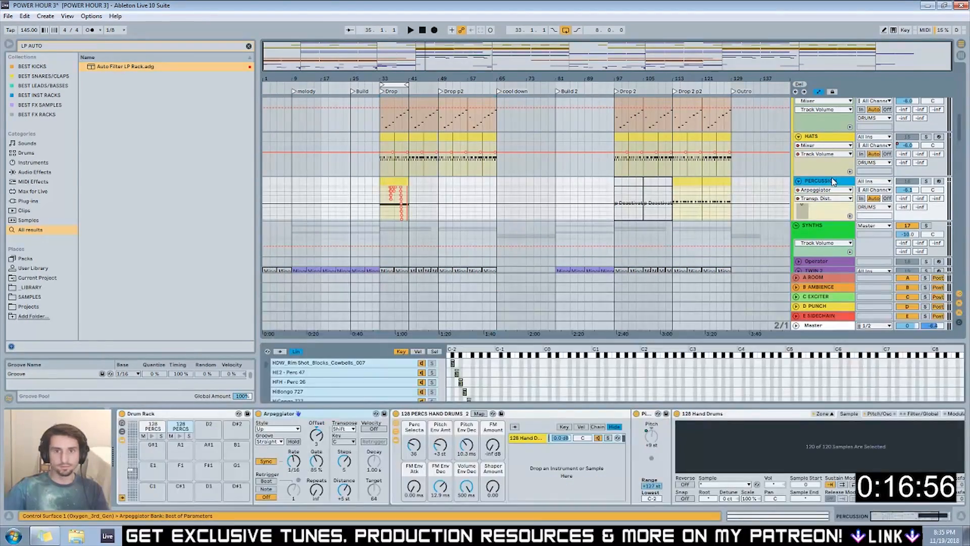
click(475, 276)
scroll(475, 276, down, 8)
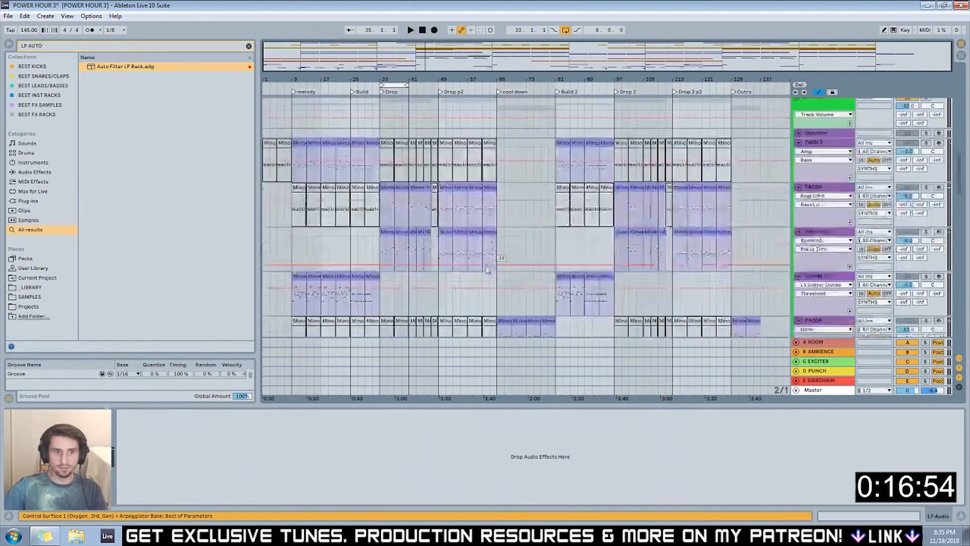
Move the recorded percussion clip to the new audio track directly below PERCUSSION, keeping its start at bar 33.
scroll(475, 276, down, 2)
drag(444, 254, 446, 167)
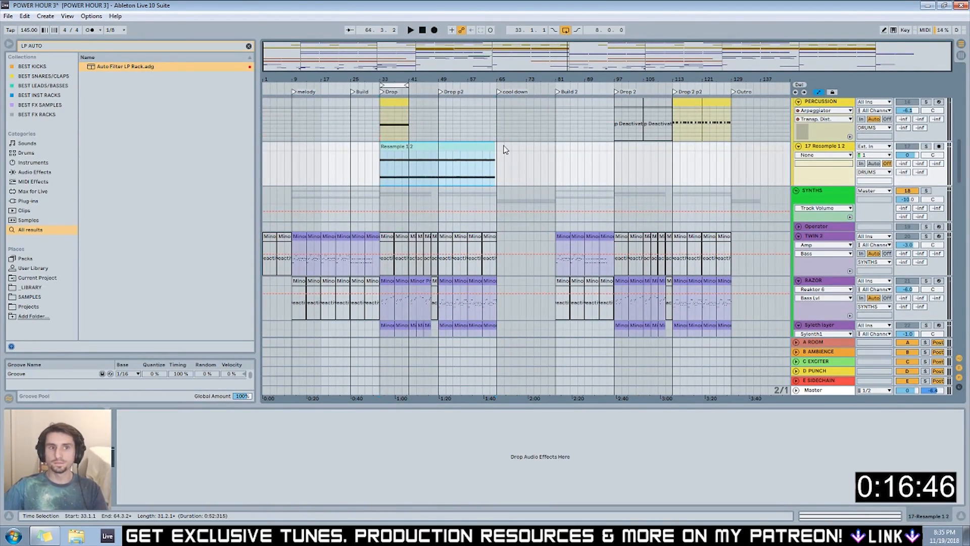
scroll(485, 172, up, 2)
scroll(815, 145, down, 1)
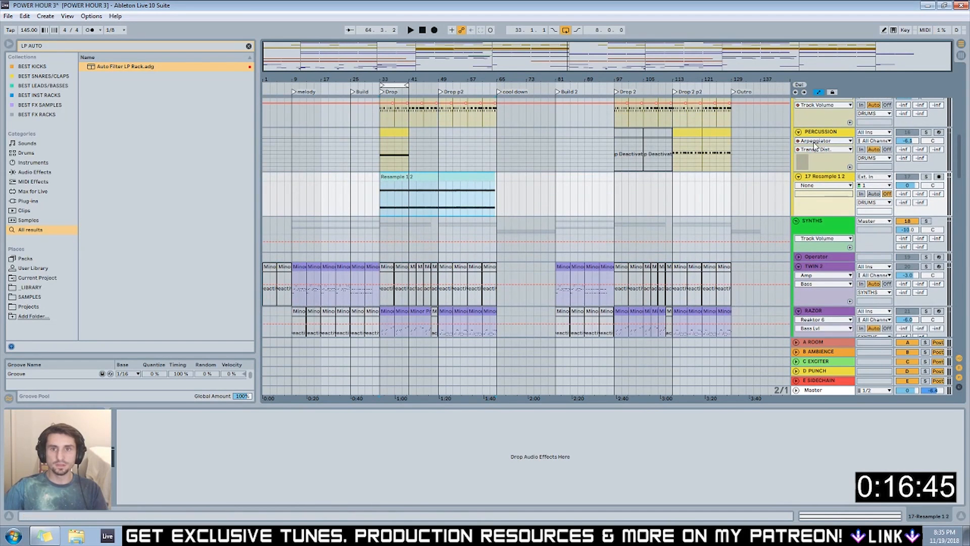
Mute the original PERCUSSION track and raise the resampled clip's gain to 16.6 dB while playing the drop.
click(916, 132)
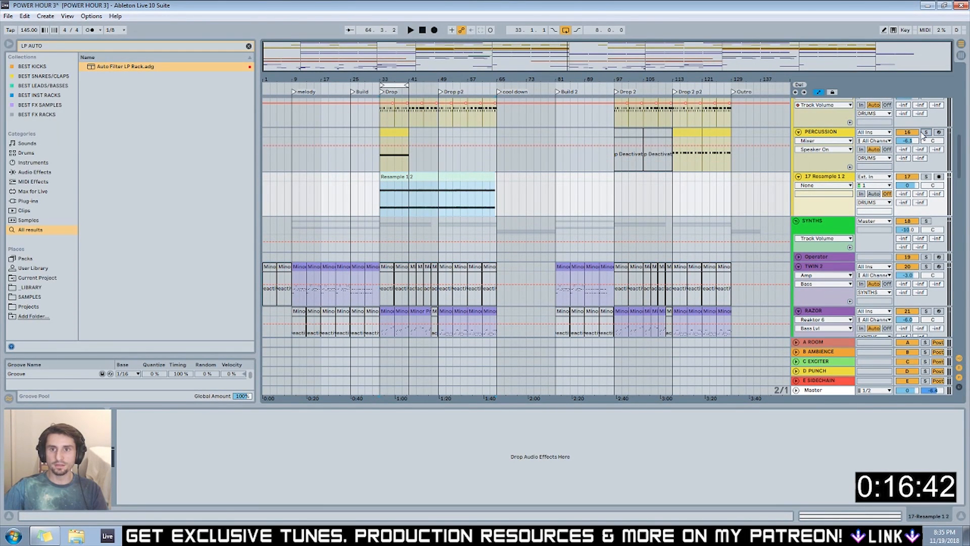
click(380, 93)
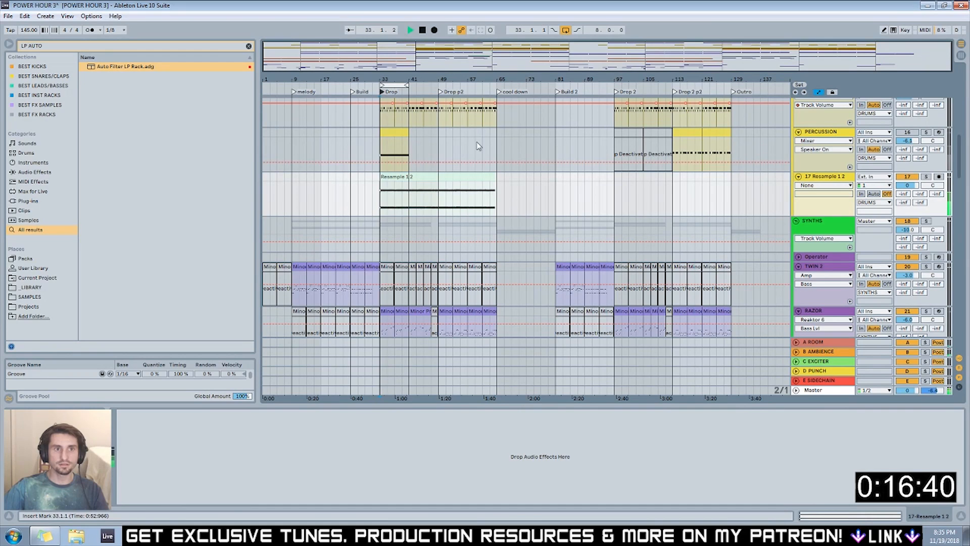
click(419, 174)
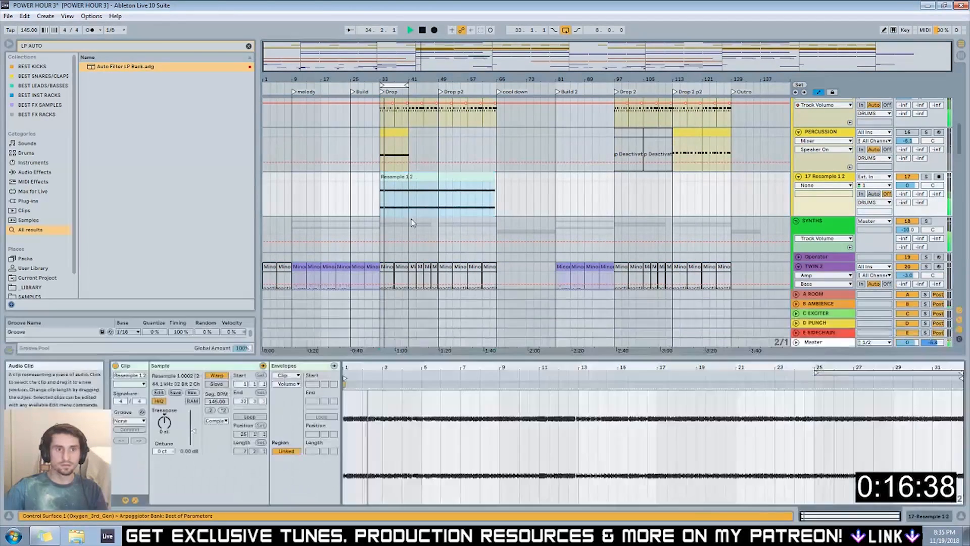
drag(193, 419, 193, 416)
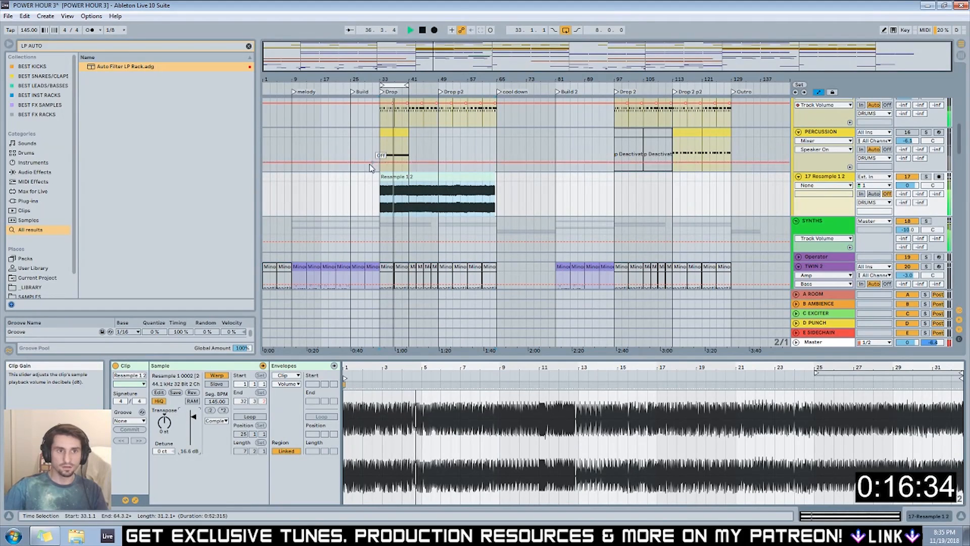
Audition the resampled percussion around bars 37 to 39, both soloed and with the full mix.
click(383, 198)
scroll(439, 197, up, 10)
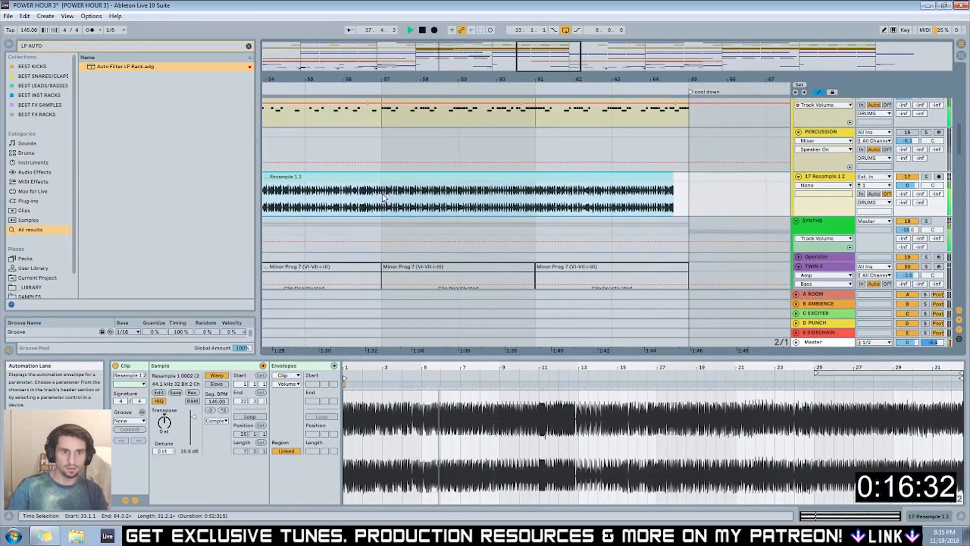
drag(554, 61, 439, 59)
key(space)
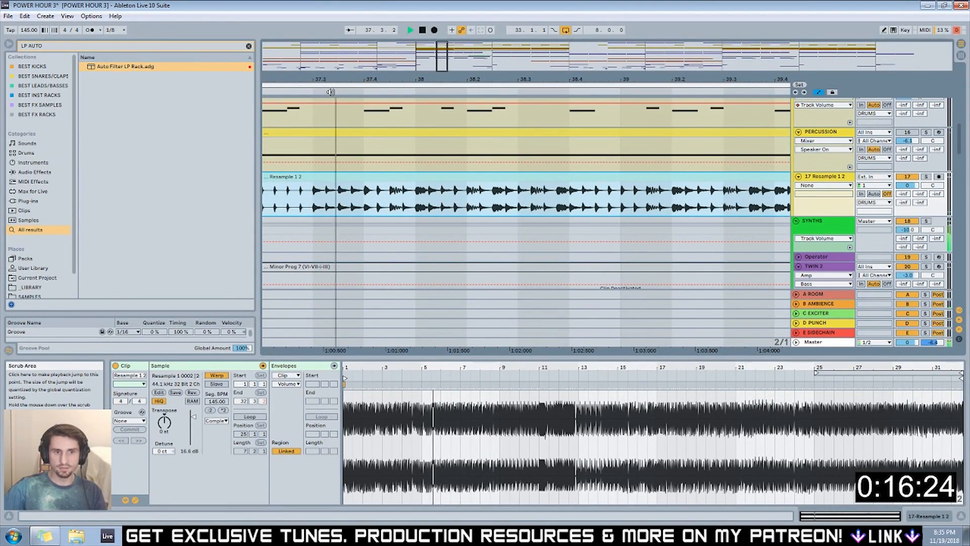
click(926, 177)
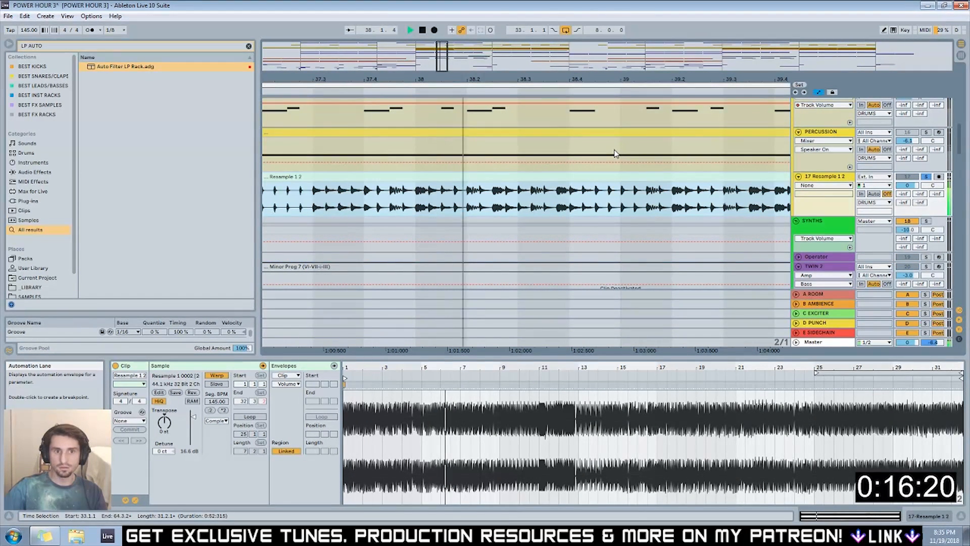
click(926, 177)
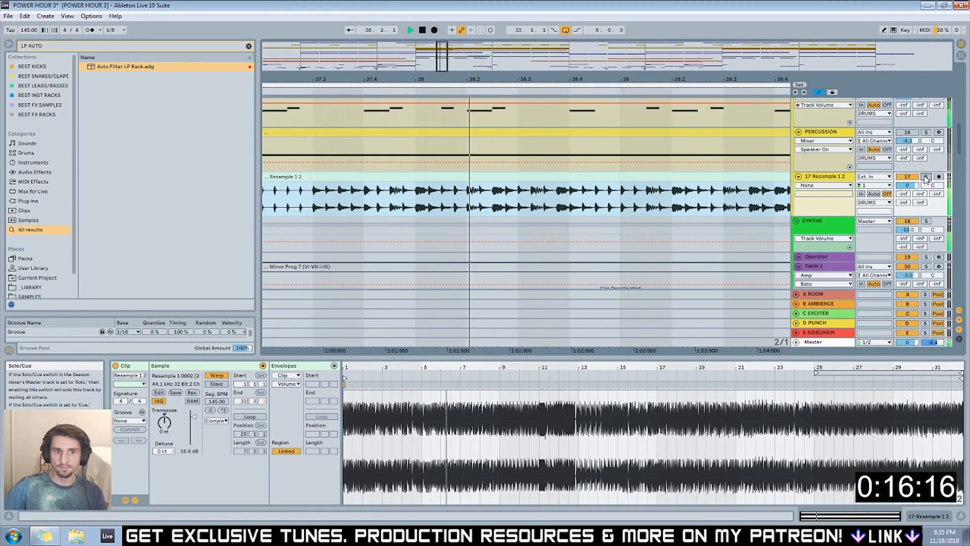
Split the resampled clip at bar 39 and deactivate its section from 38.3 to 39.1.
key(space)
click(266, 94)
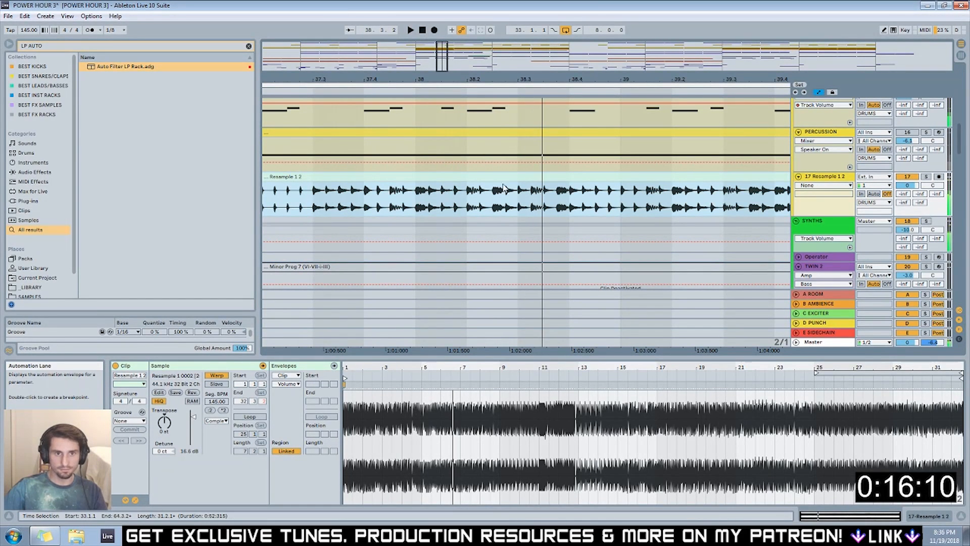
key(space)
key(ctrl+e)
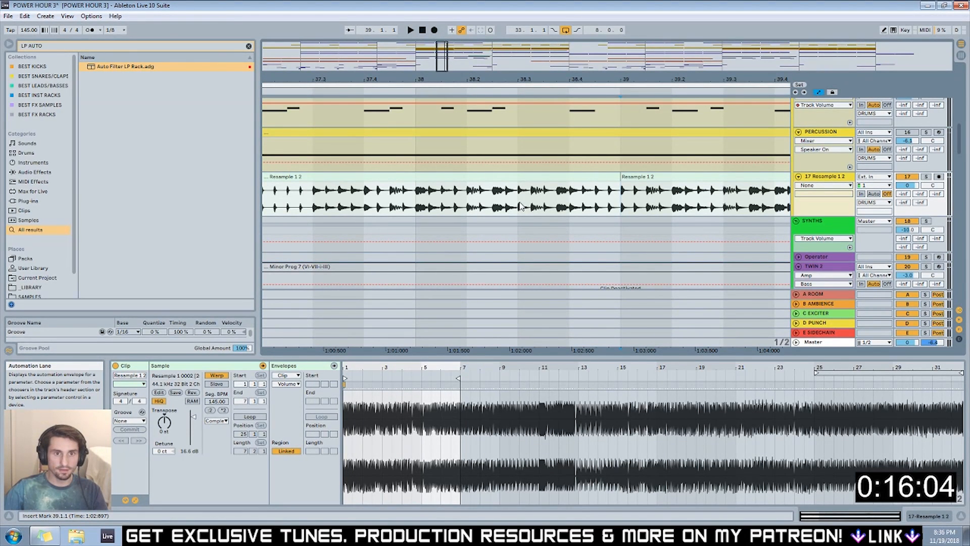
drag(519, 206, 608, 198)
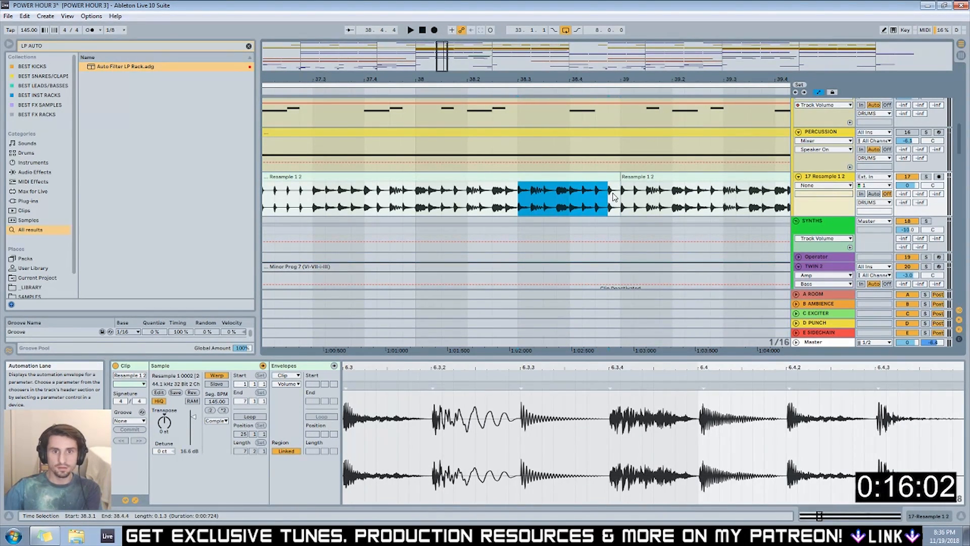
key(ctrl+e)
key(0)
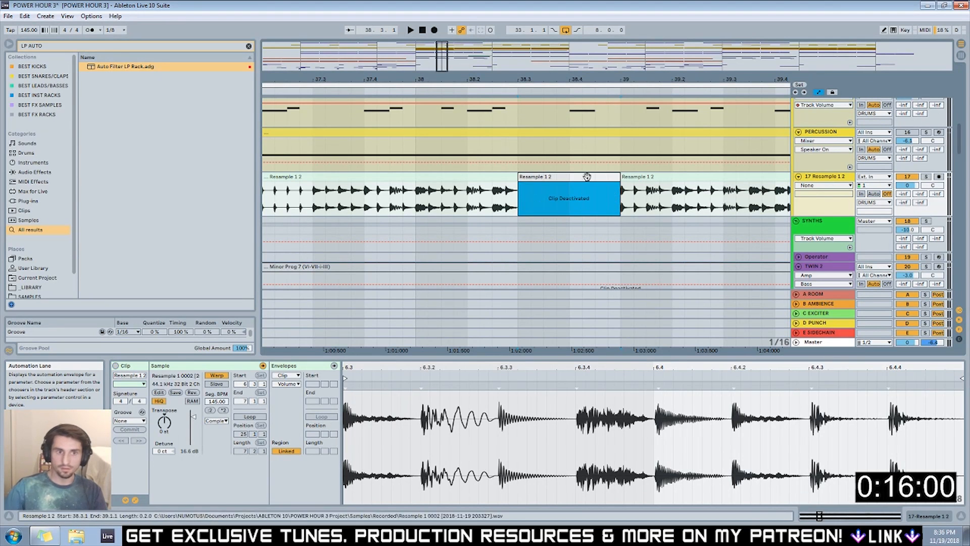
Split out the resampled section from 37.3.1 to 37.4.3 and deactivate it.
click(322, 93)
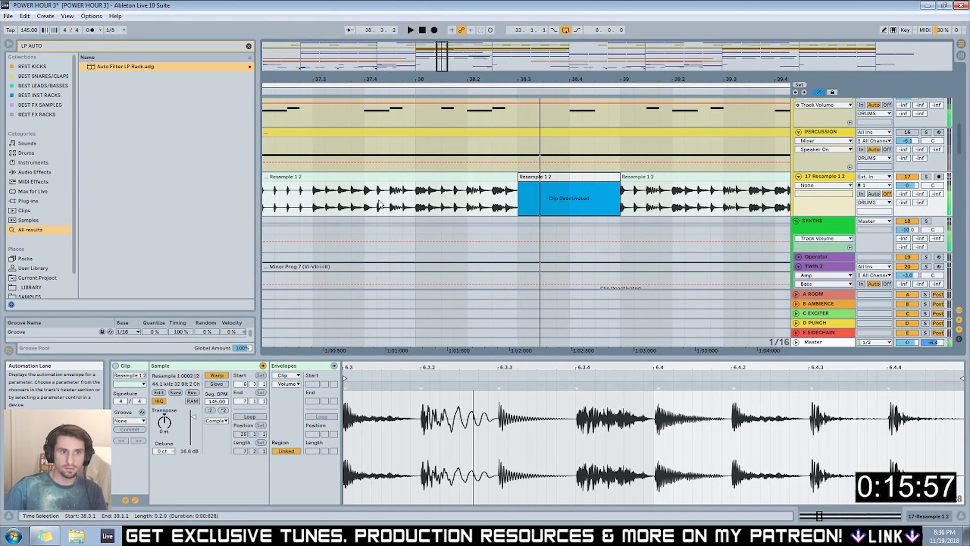
drag(382, 200, 313, 200)
key(ctrl+e)
key(0)
key(space)
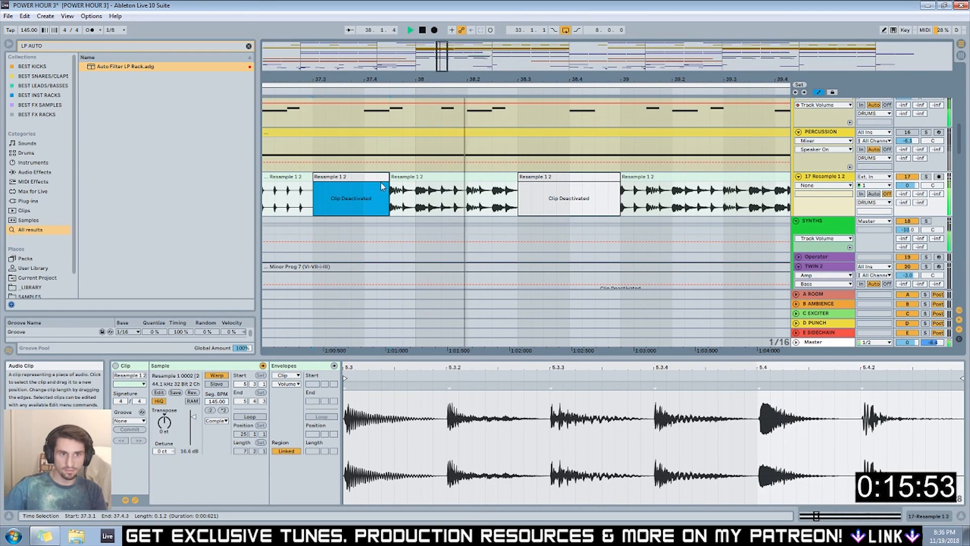
Trim the start of the resampled clip after bar 39 to 39.3.3 and play the result.
drag(555, 79, 327, 72)
key(space)
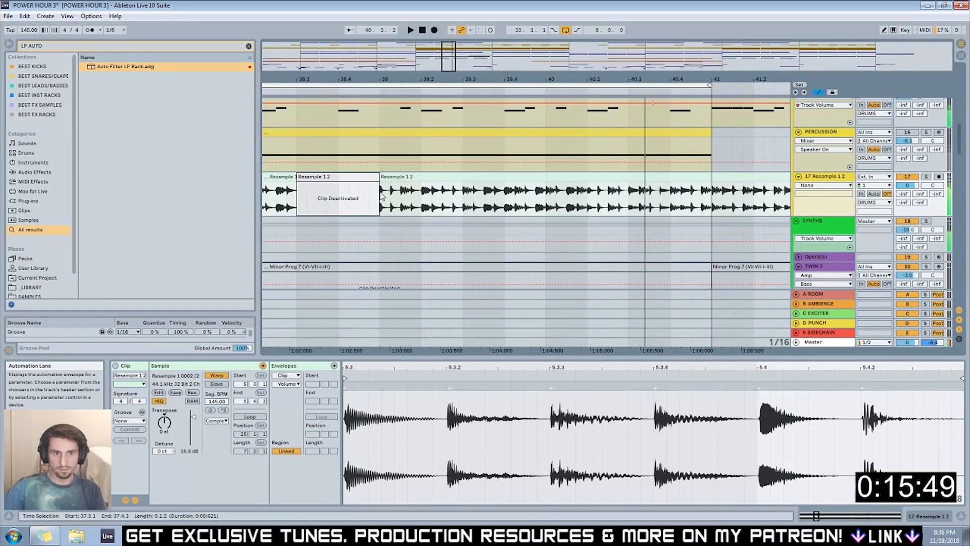
drag(380, 196, 484, 196)
key(space)
key(space)
key(space)
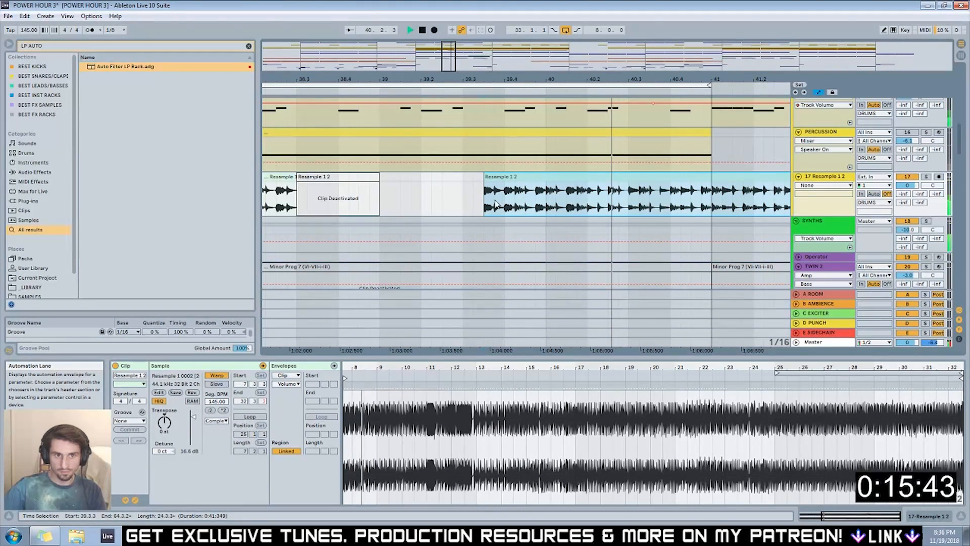
Copy the opening of the clip at 39.3.3 to 40.1.3, filling up to 40.2.4, and play it back.
key(space)
drag(485, 202, 600, 177)
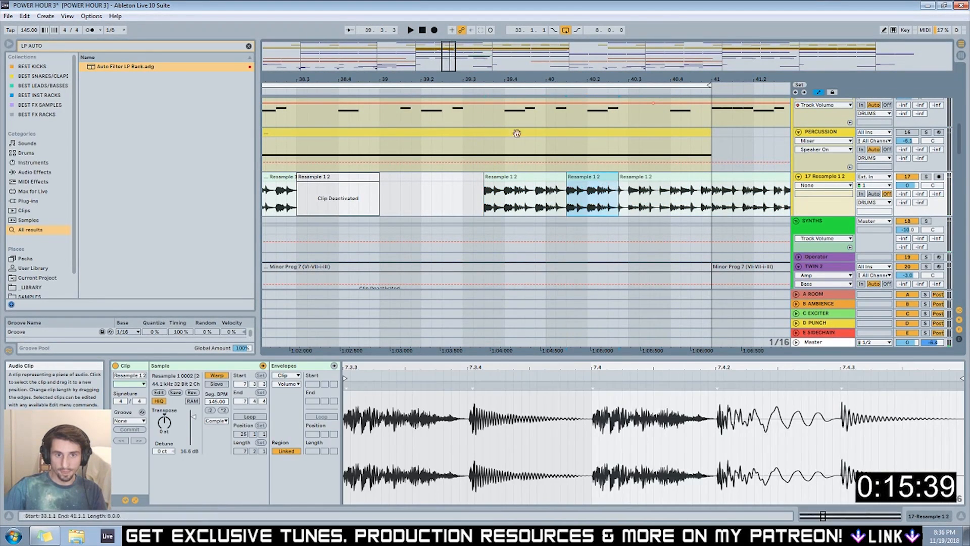
click(461, 93)
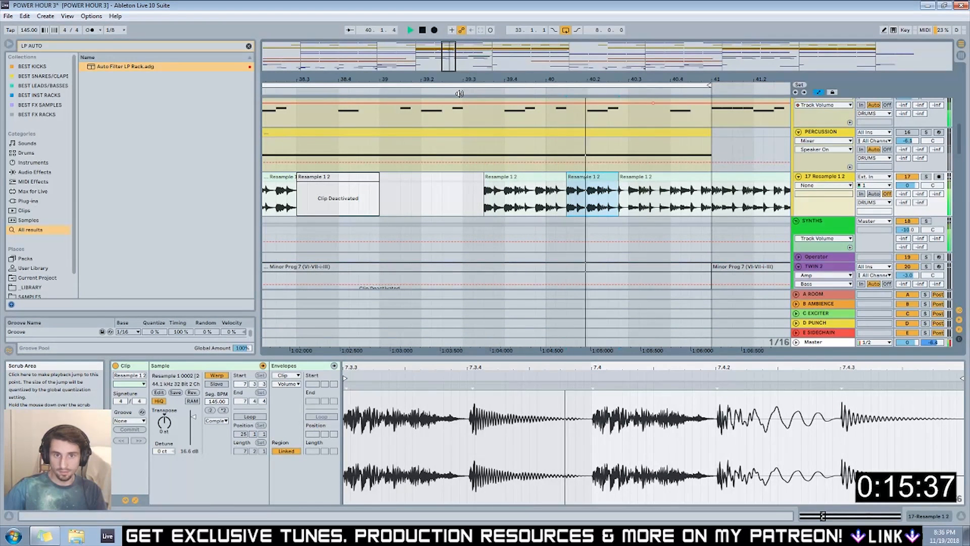
Split the resampled clip at bar 41, trim the end of the piece before it slightly, and play from bar 37.
click(708, 183)
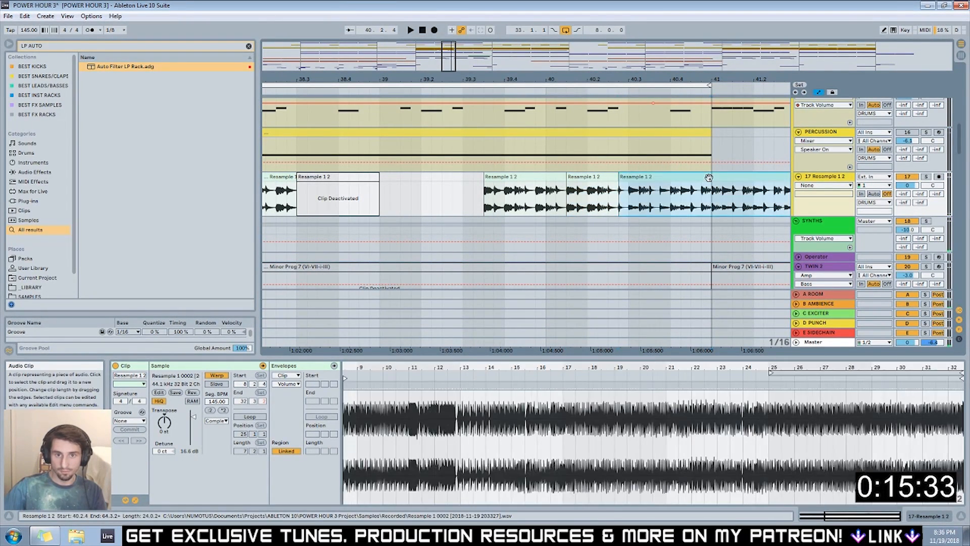
click(711, 197)
key(ctrl+e)
mouse_move(710, 177)
mouse_down()
mouse_move(691, 175)
mouse_move(698, 178)
mouse_up()
drag(448, 63, 444, 56)
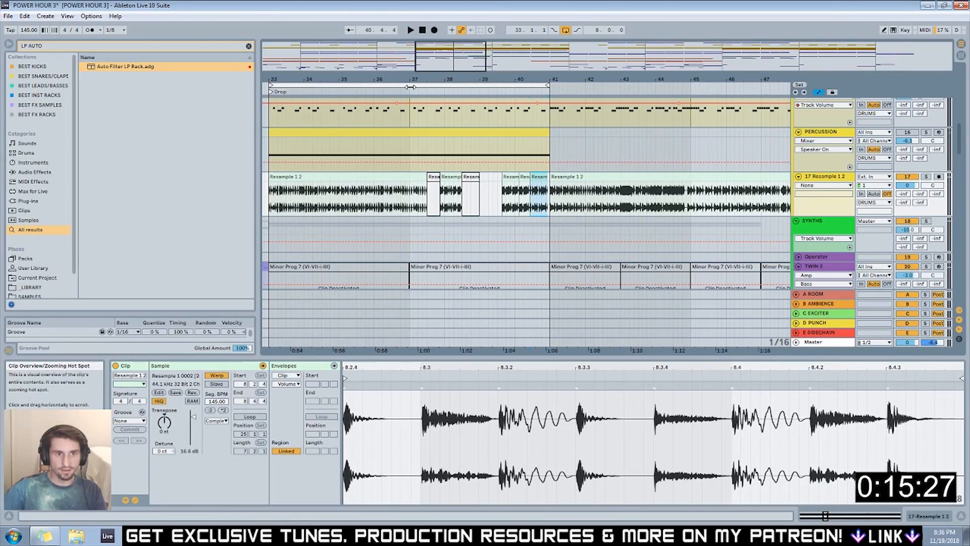
click(410, 87)
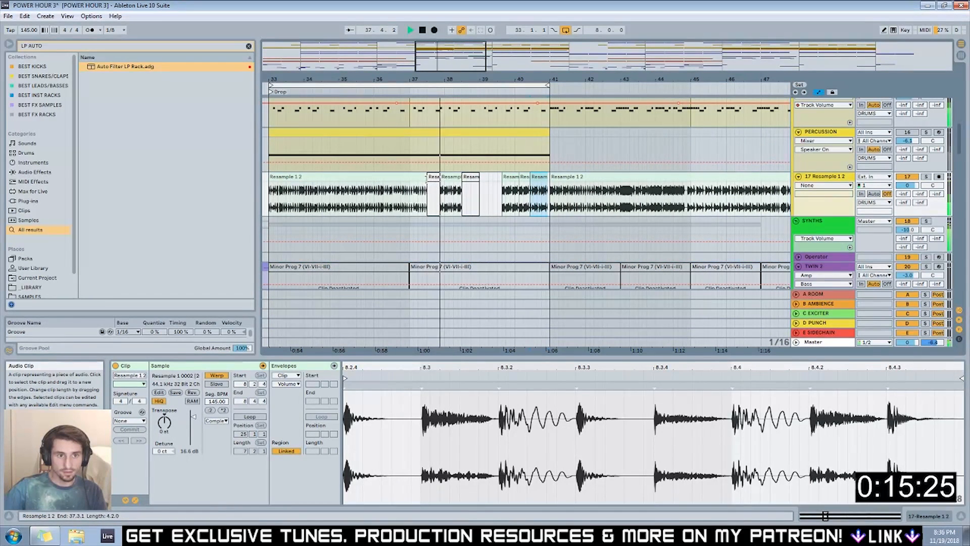
Trim the resampled audio before the deactivated section in bar 37 and isolate the single hit at 37.2.3.
click(409, 154)
scroll(410, 154, up, 5)
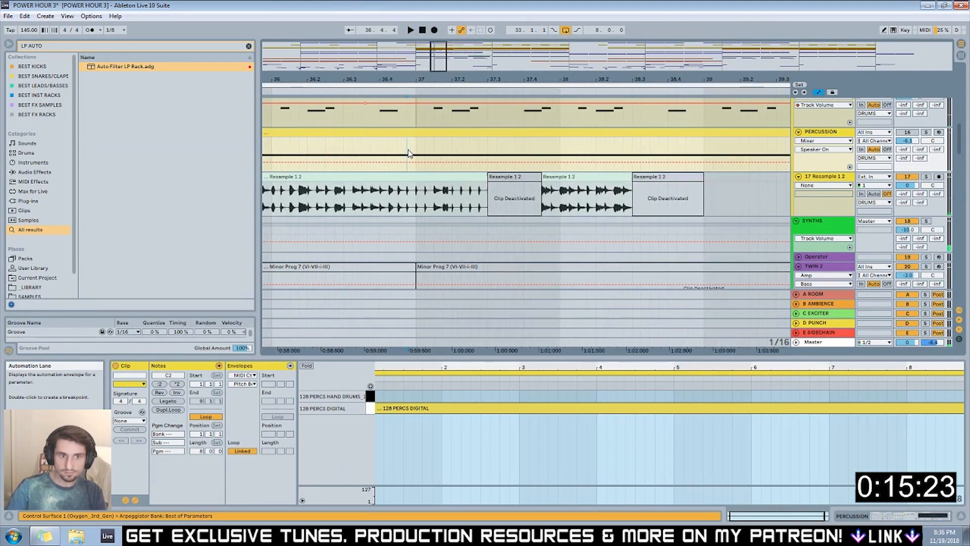
drag(536, 185, 516, 178)
click(510, 205)
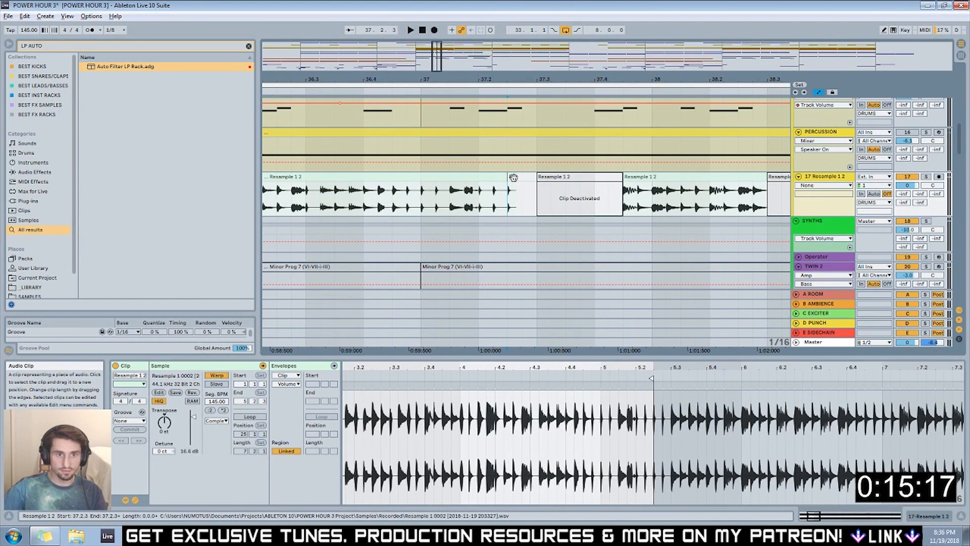
Stretch the isolated hit at 37.2.3 into a longer sound and trim its end to 37.3.1.
drag(515, 183, 600, 179)
click(415, 90)
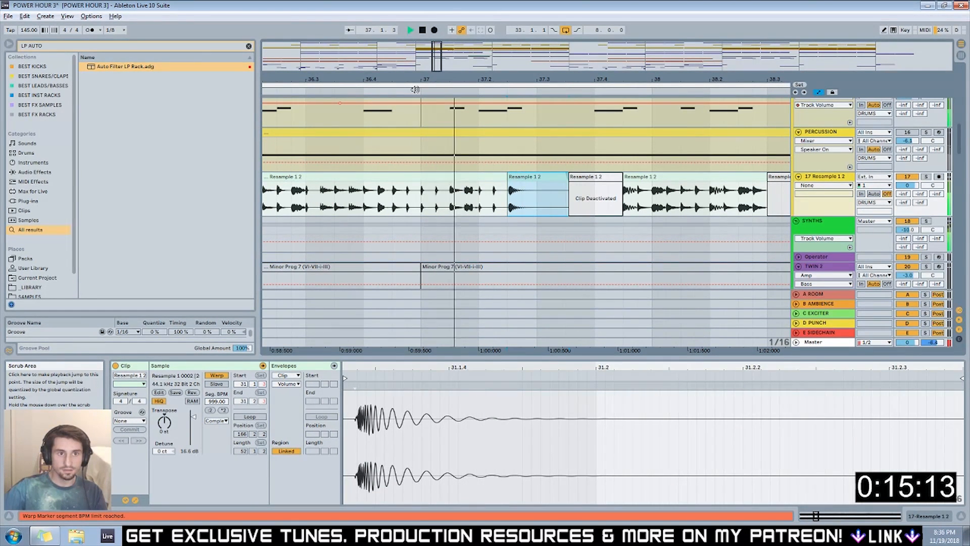
key(space)
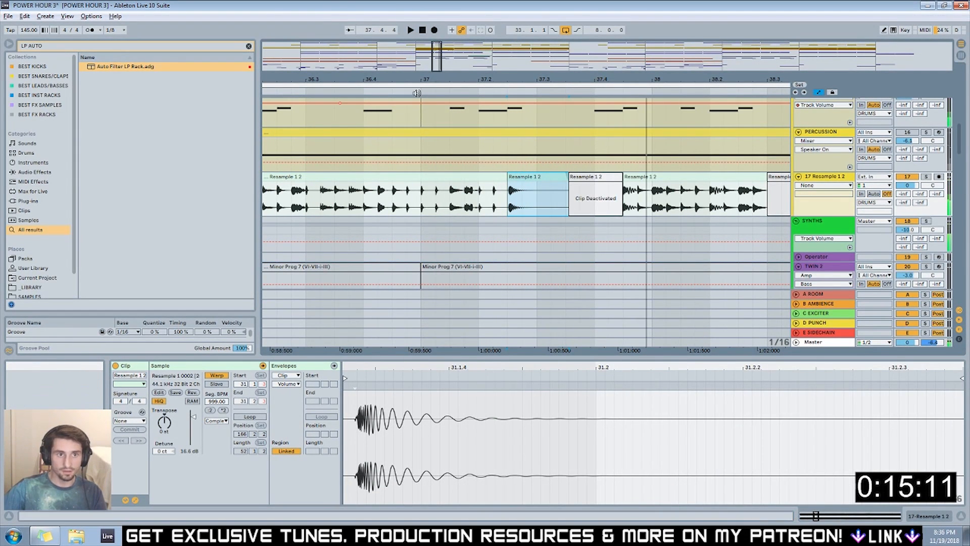
key(space)
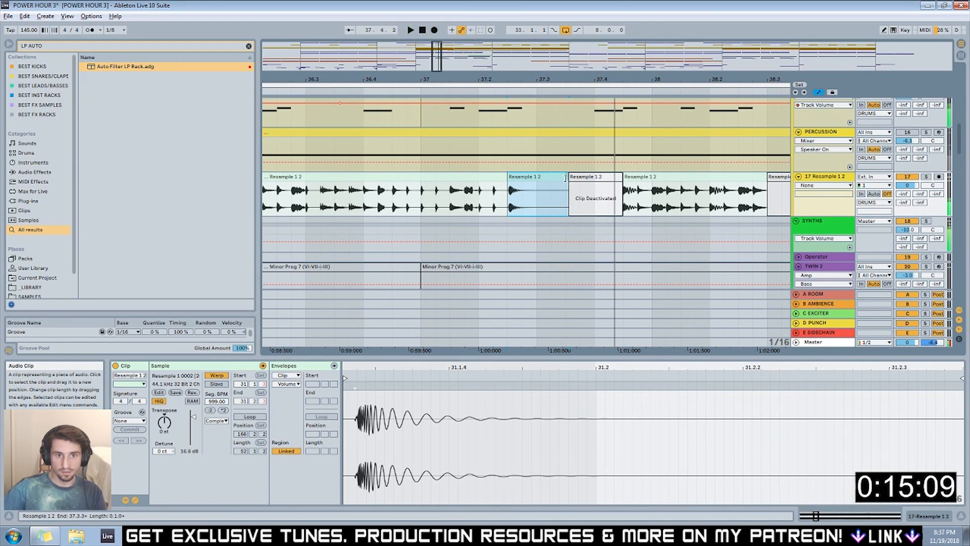
drag(567, 177, 537, 176)
key(space)
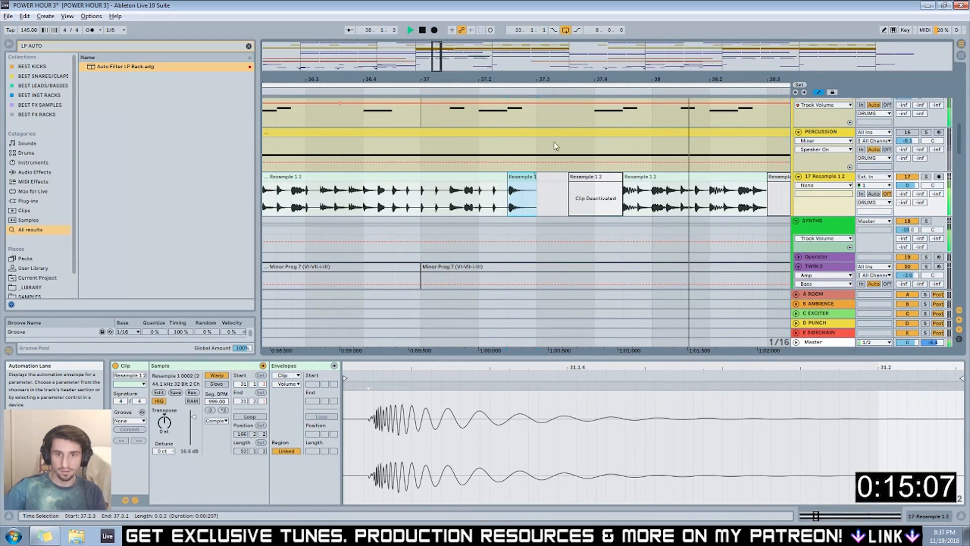
Copy the stretched hit to 38.2.3, just before the second deactivated section, and play the passage.
drag(552, 80, 509, 80)
key(space)
key(space)
drag(471, 180, 719, 180)
key(space)
key(ctrl+a)
click(556, 87)
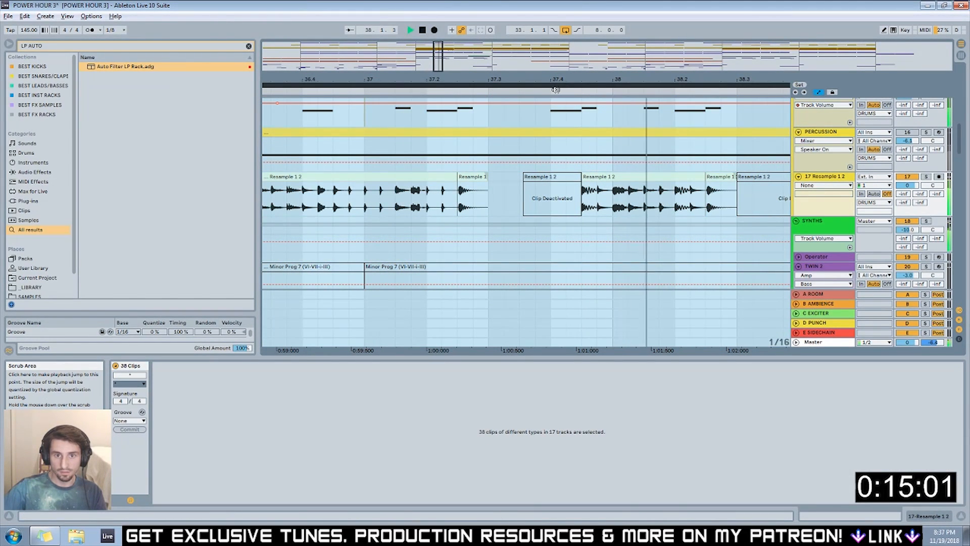
Fill bar 33 with a copy of bar 35, leave bar 34 empty, and play from the Drop locator.
drag(445, 61, 425, 50)
drag(512, 199, 511, 178)
key(space)
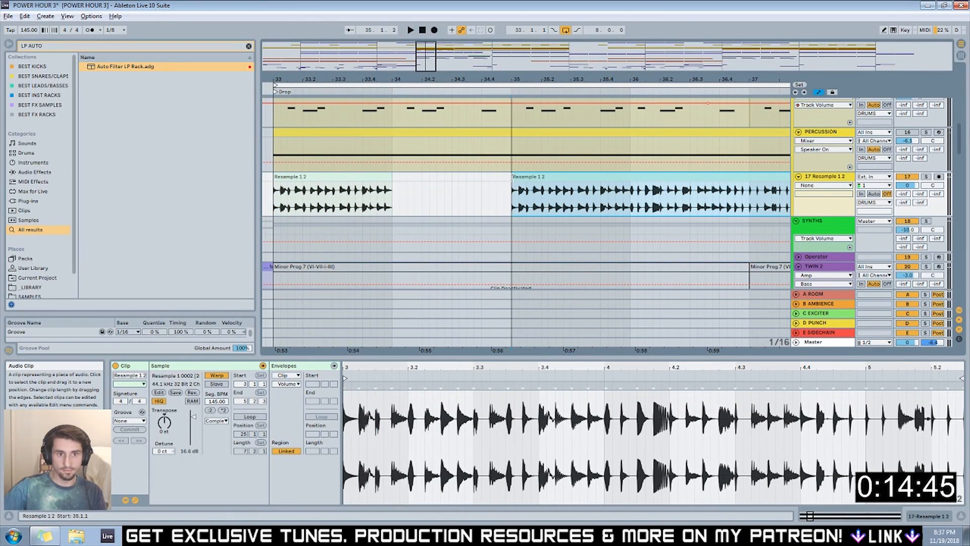
click(275, 91)
key(space)
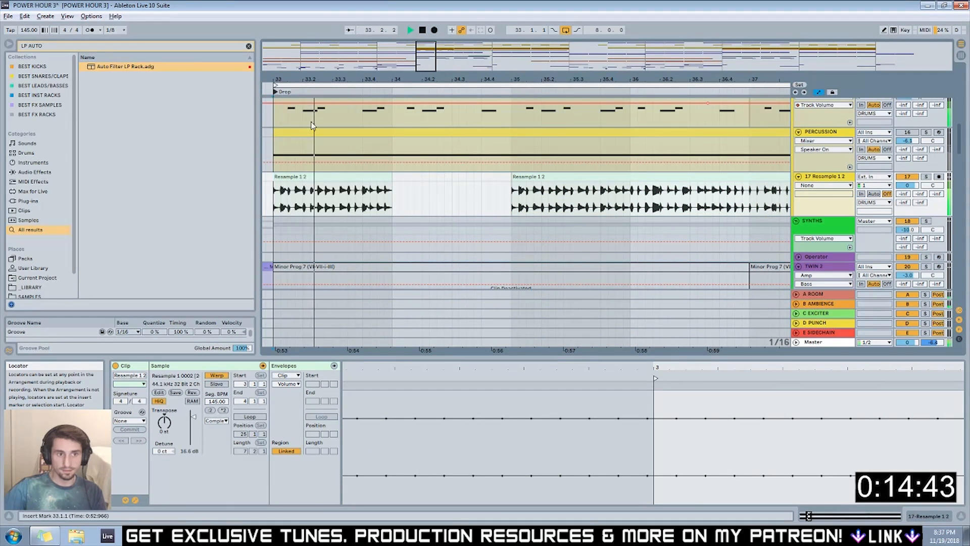
Shorten the bar 33 clip to end at 33.3 and fill 34.2 to 34.3 with its second beat plus the hit from 36.4.
drag(392, 178, 446, 185)
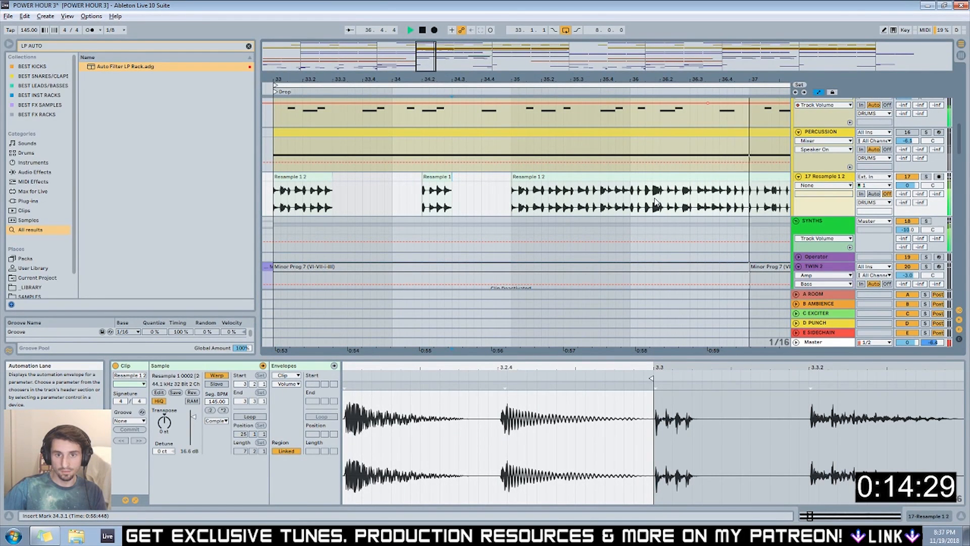
drag(723, 203, 449, 188)
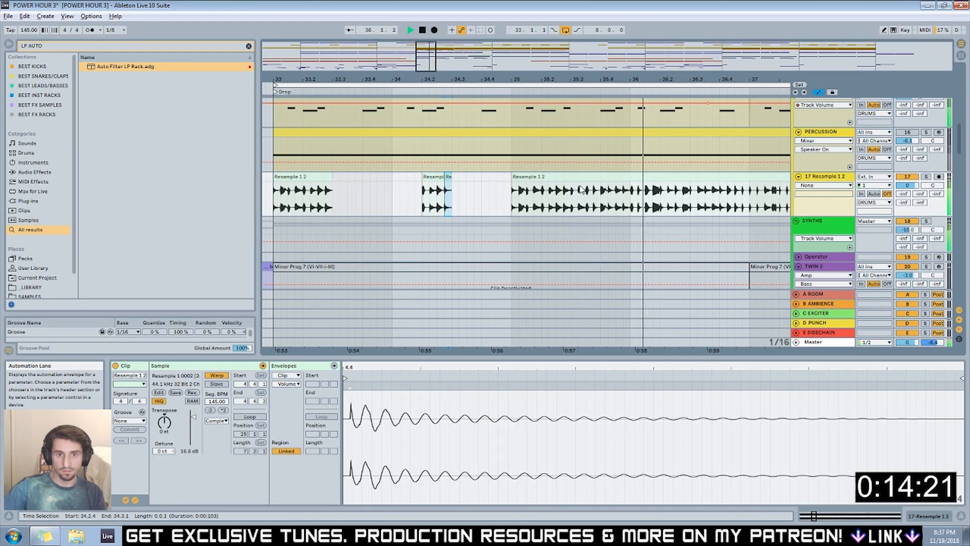
Trim the resampled clip starting at bar 35 to end at 36.1.2, opening a gap in bar 36.
mouse_move(424, 57)
mouse_down()
mouse_move(427, 48)
mouse_move(429, 56)
mouse_up()
key(space)
drag(607, 198, 567, 179)
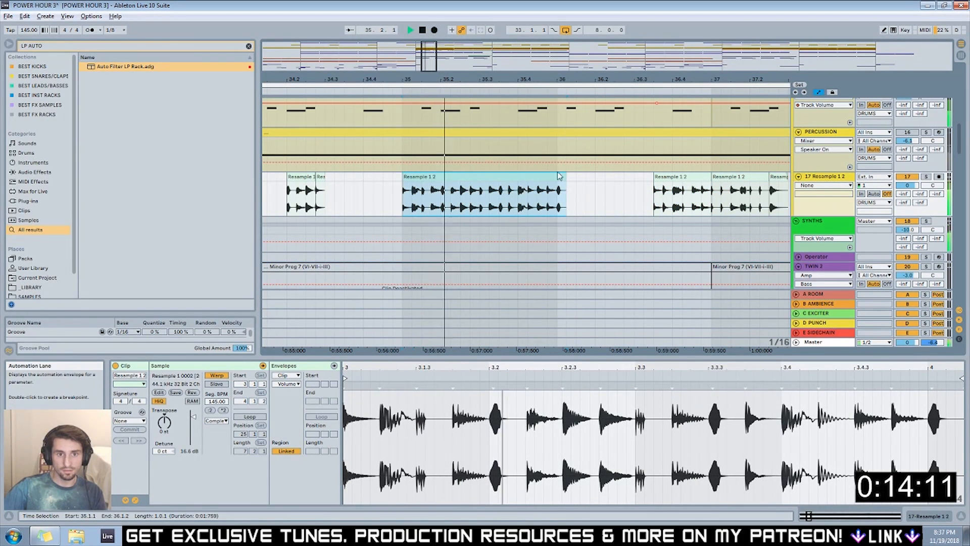
Trim the resampled clip starting at bar 35 so that it ends at 36.1.1.
drag(563, 177, 557, 177)
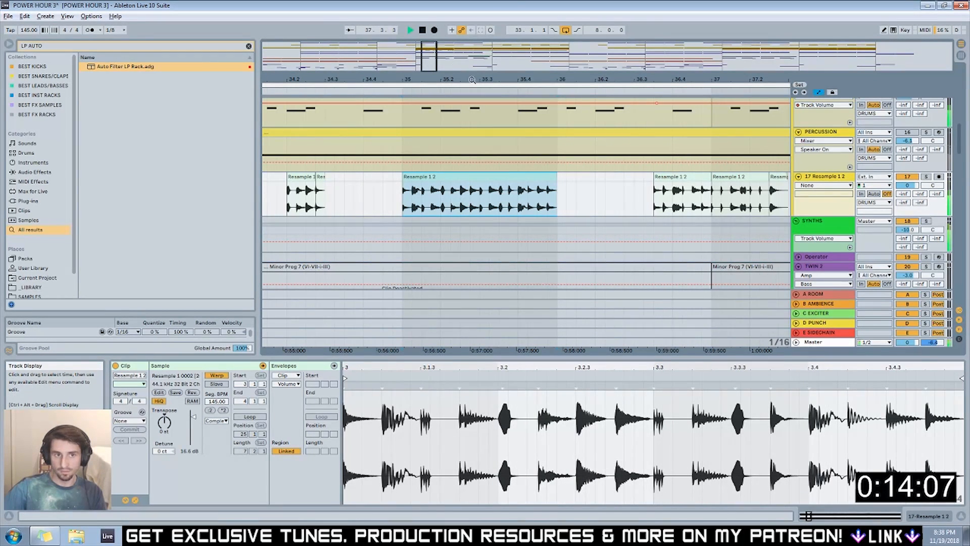
key(minus)
key(minus)
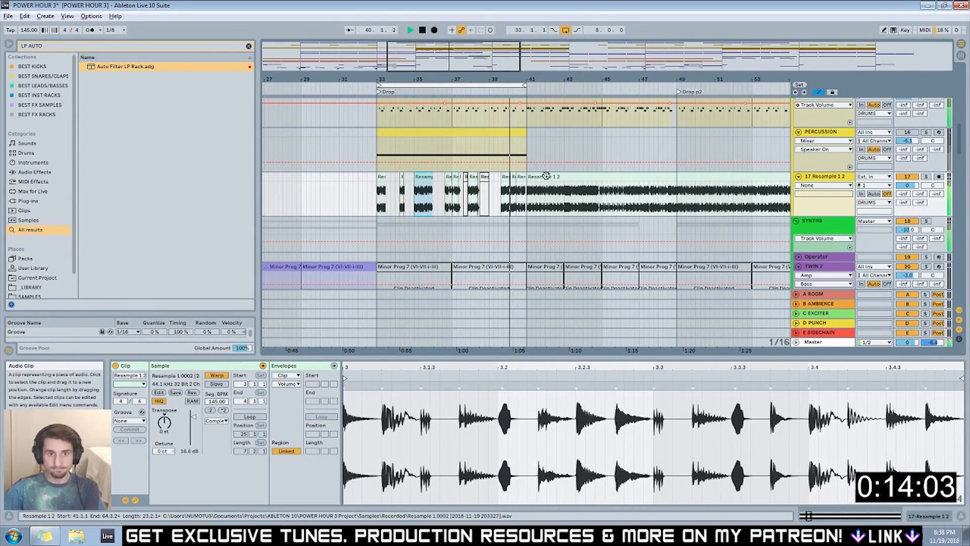
Stop playback and move the long leftover resampled clip from bar 41 to 66.1.1, clear of the drop.
key(minus)
drag(461, 79, 412, 71)
key(minus)
key(space)
click(415, 176)
drag(415, 176, 615, 176)
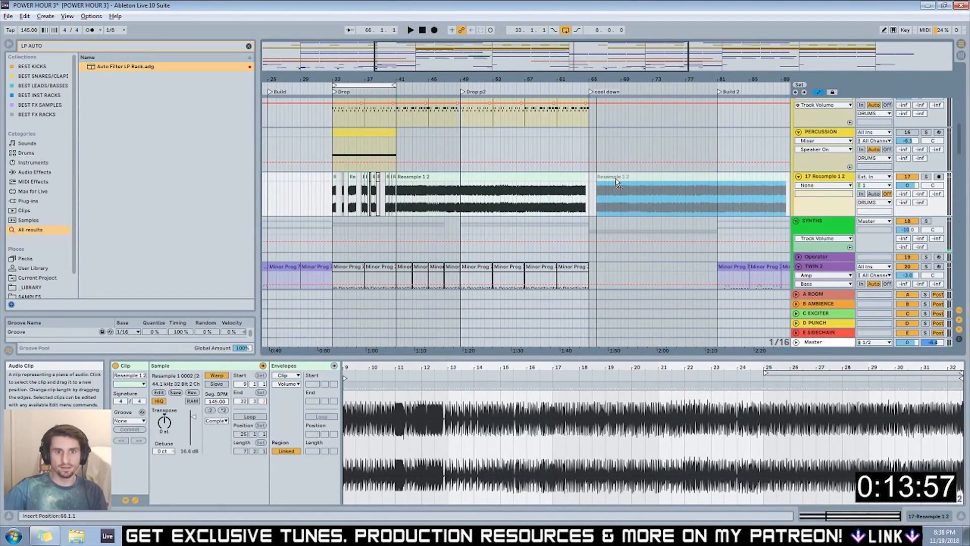
Set a fixed 4-bar grid and duplicate the chopped percussion of bars 33 to 41 three times, filling the drop up to bar 65.
right_click(420, 218)
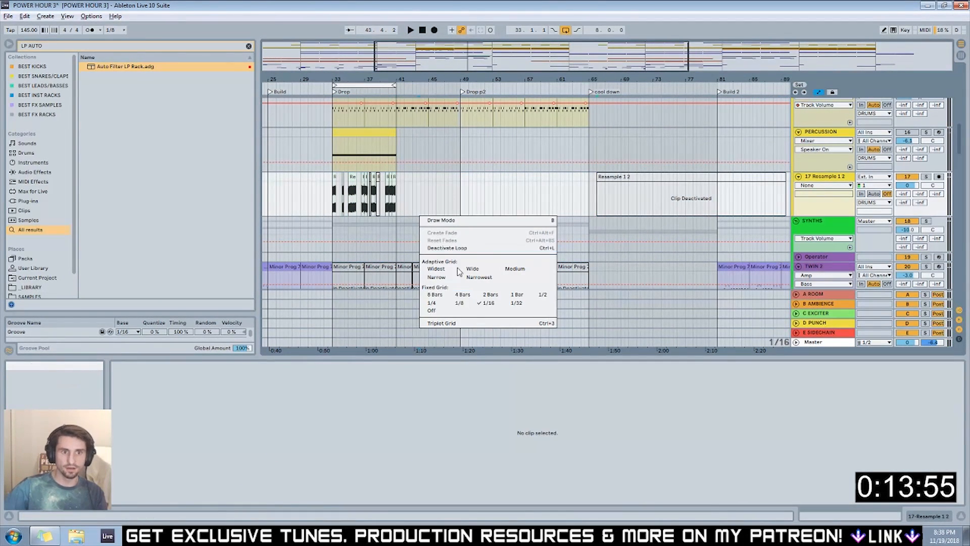
click(461, 295)
drag(400, 202, 334, 211)
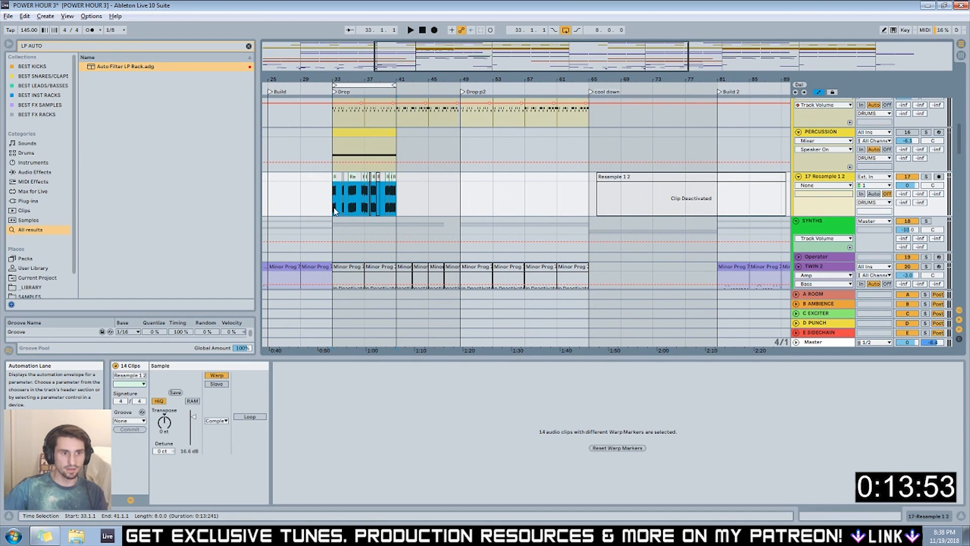
click(383, 181)
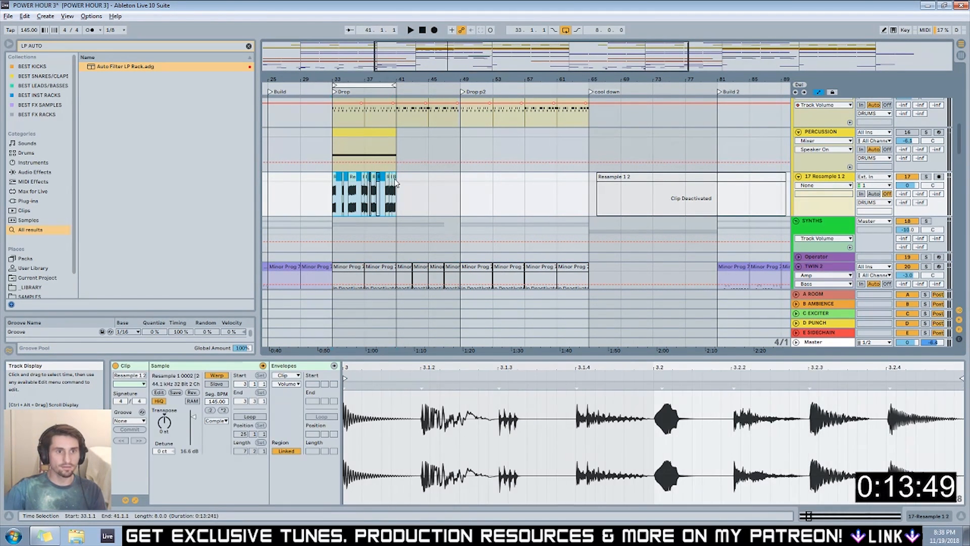
drag(331, 185, 396, 207)
key(ctrl+d)
key(ctrl+d)
key(ctrl+d)
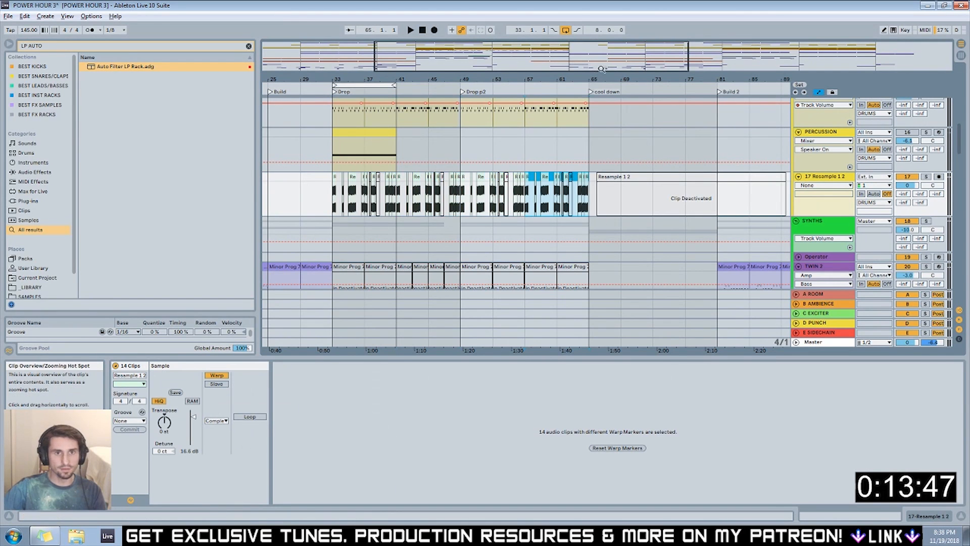
Duplicate the drop's chopped percussion over the leftover clip and move the copy to the Drop 2 locator at bar 97.
key(minus)
drag(384, 199, 508, 176)
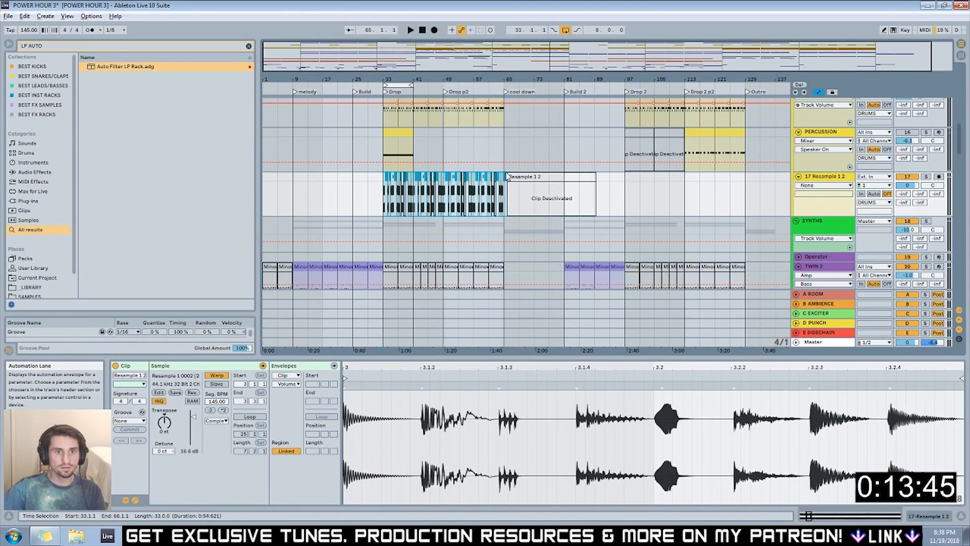
key(ctrl+d)
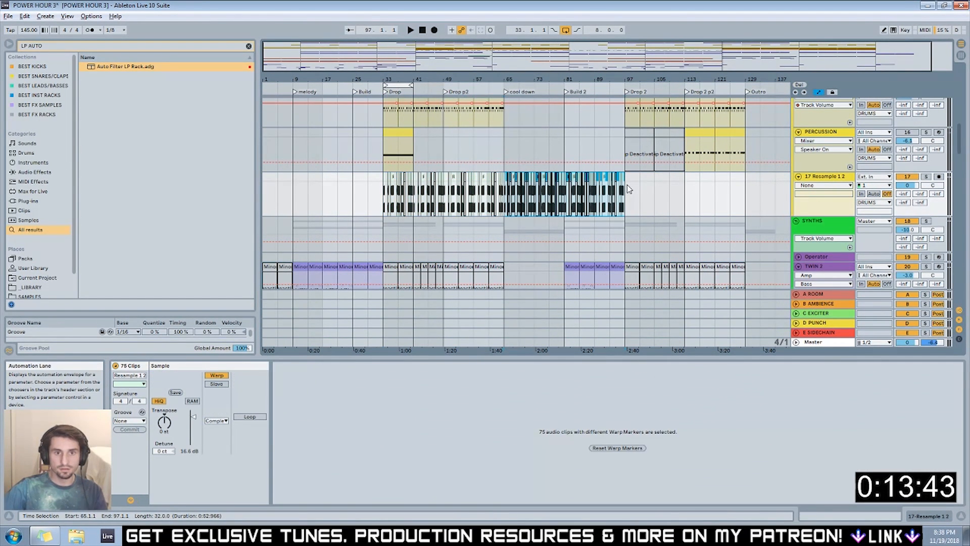
drag(585, 178, 701, 181)
click(534, 162)
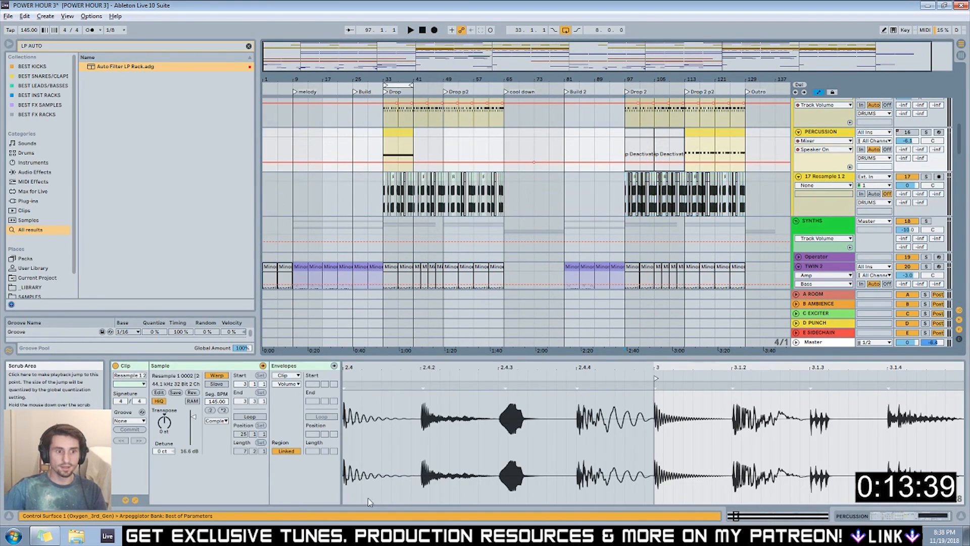
Switch to notes.txt in Notepad, separate "Change percussion" from the remaining fixes with a blank line, and return to Ableton Live.
key(alt+Tab)
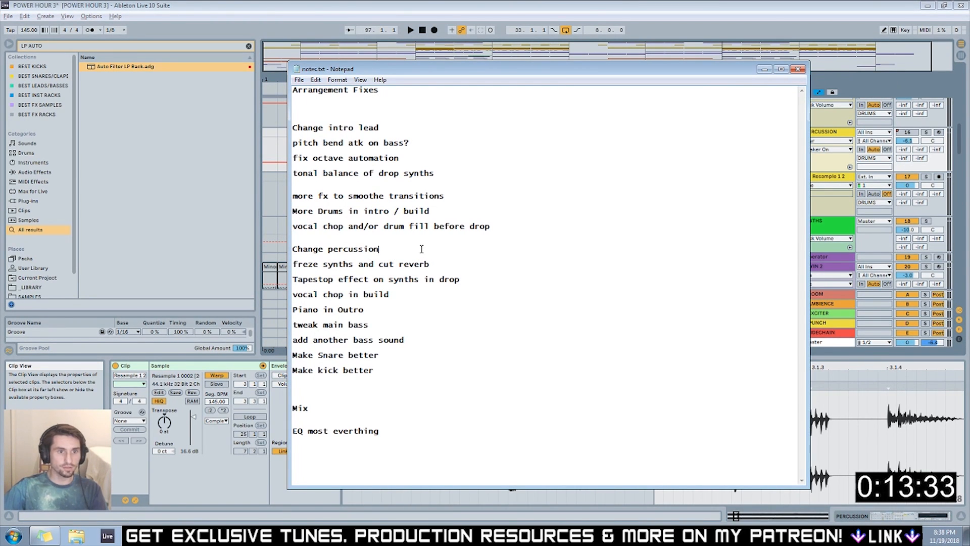
key(Return)
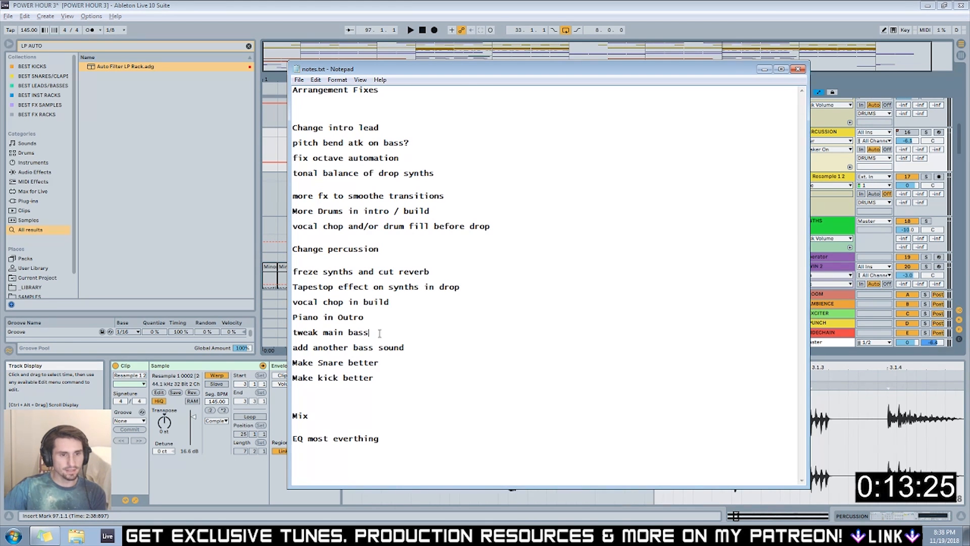
click(763, 70)
Solo the 32 Serum_x64 track in the BASS group and open its Serum instrument while playing the drop.
scroll(508, 234, up, 8)
scroll(508, 274, down, 10)
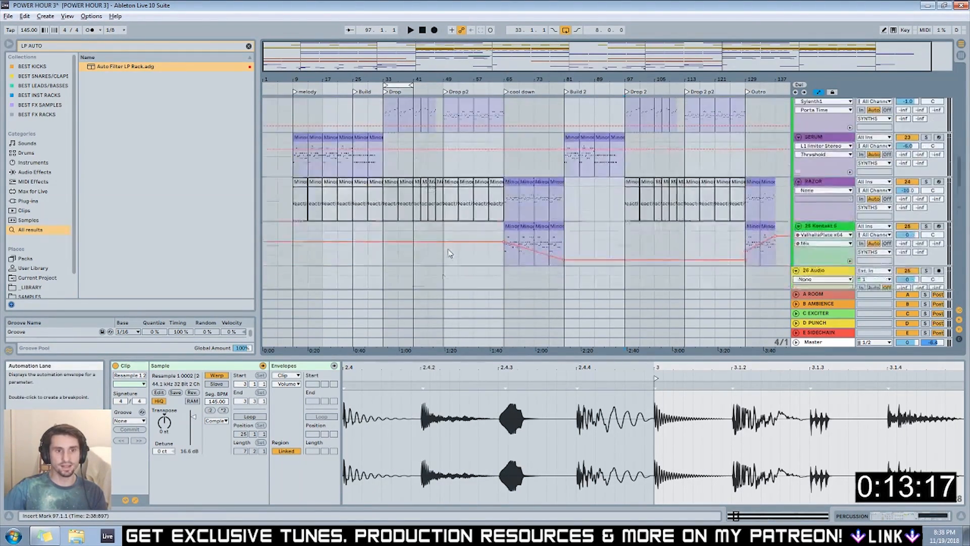
scroll(449, 253, down, 10)
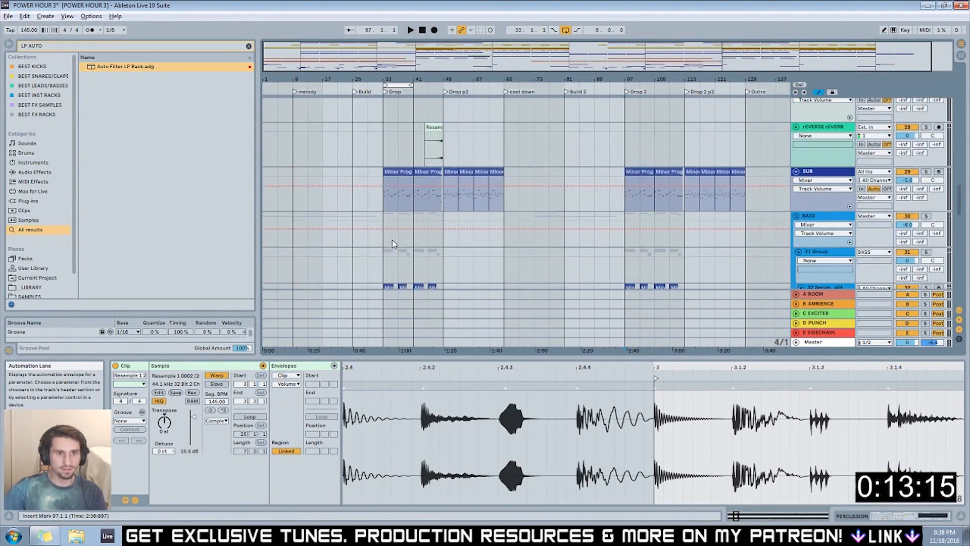
click(389, 202)
scroll(390, 189, up, 8)
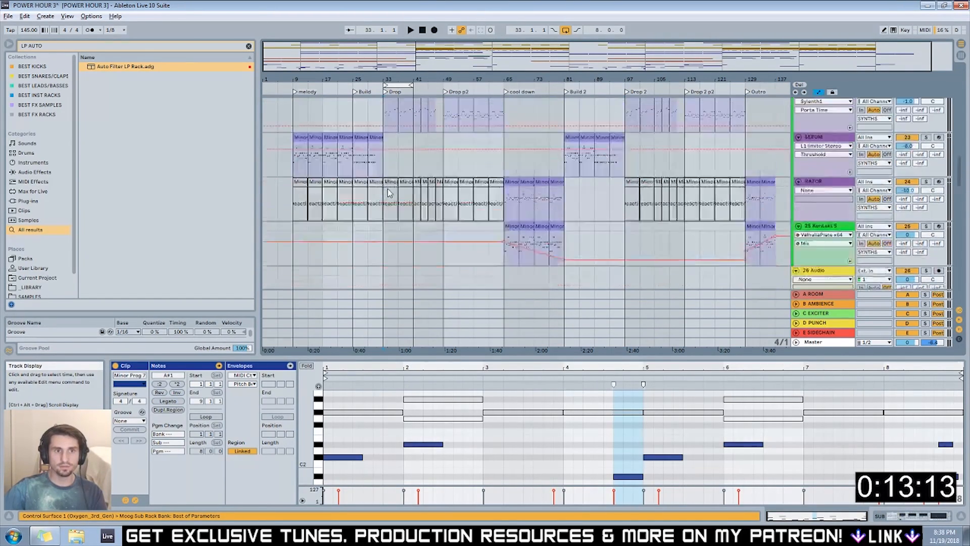
click(379, 210)
scroll(568, 198, down, 3)
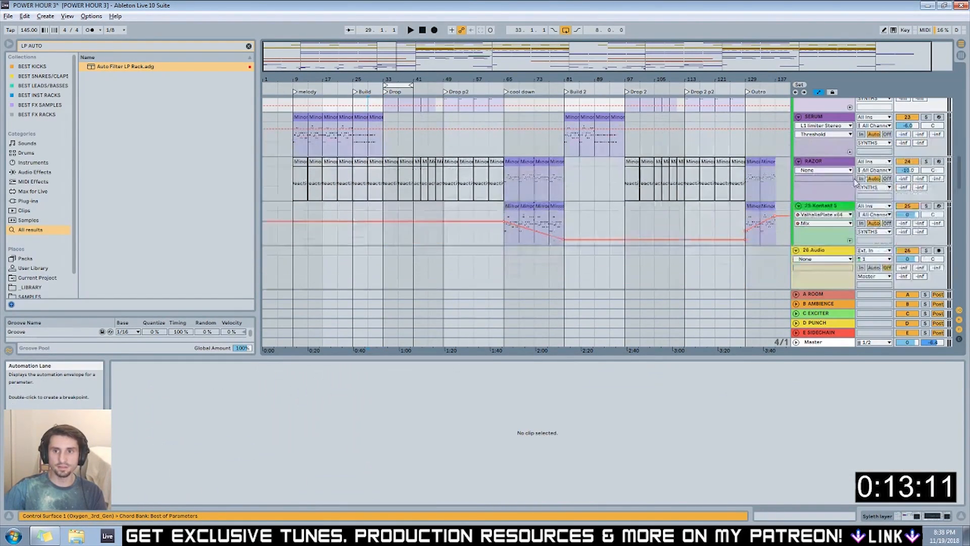
drag(956, 179, 968, 219)
click(391, 154)
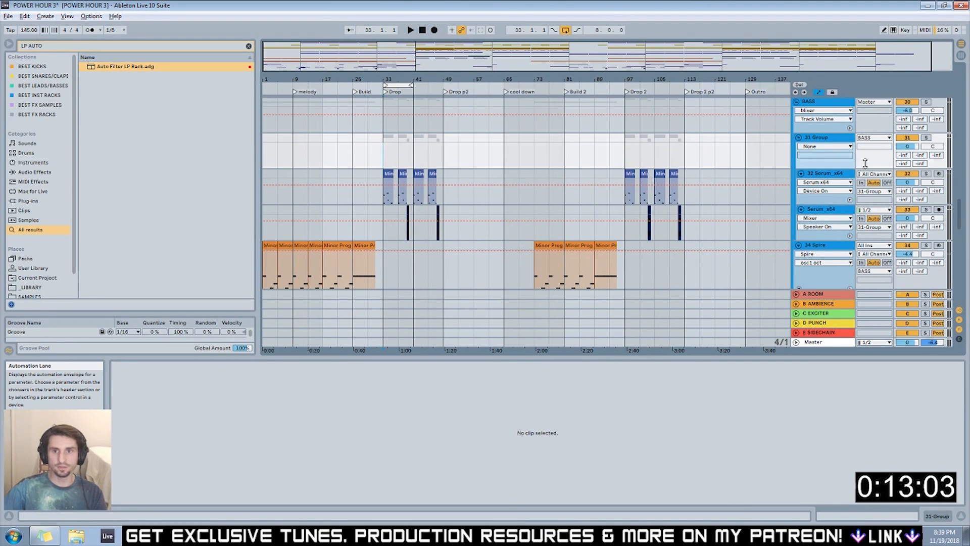
click(837, 177)
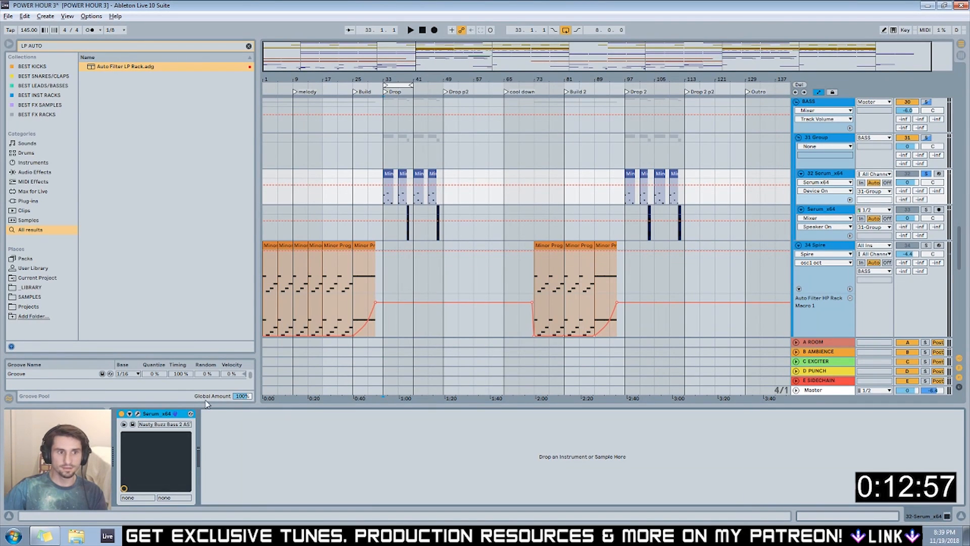
click(137, 415)
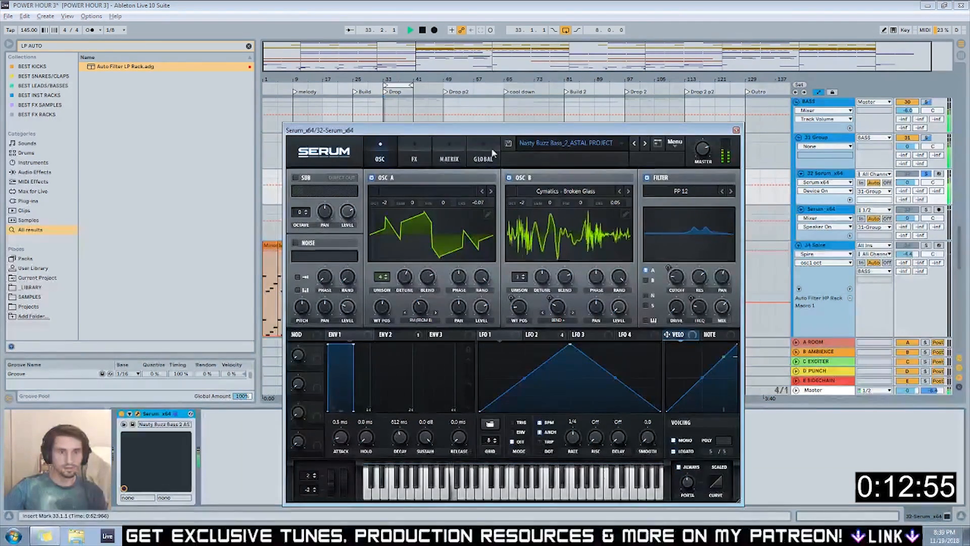
key(space)
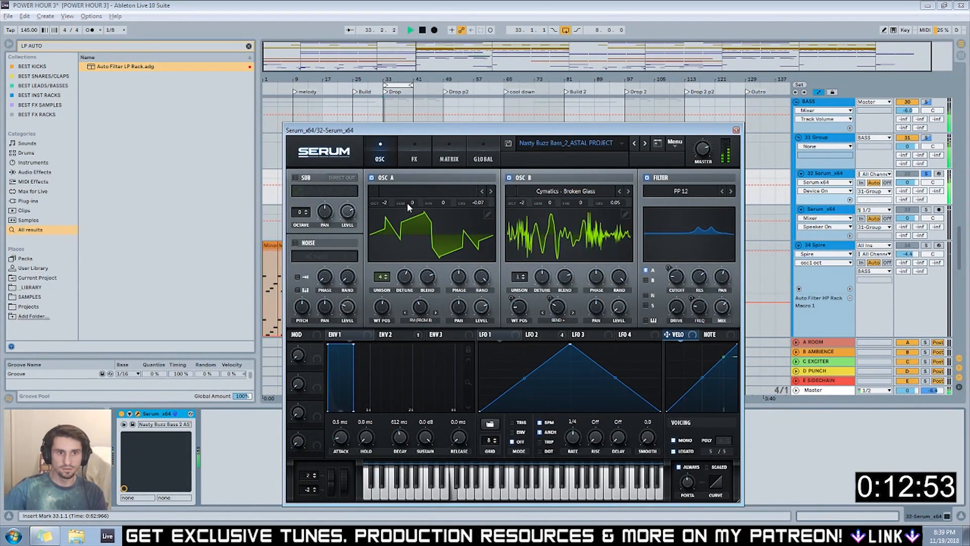
Load the Spectral SPM Lin LF 6 wavetable into oscillator B, with 5 unison voices and a wavetable position of about 30.
click(560, 190)
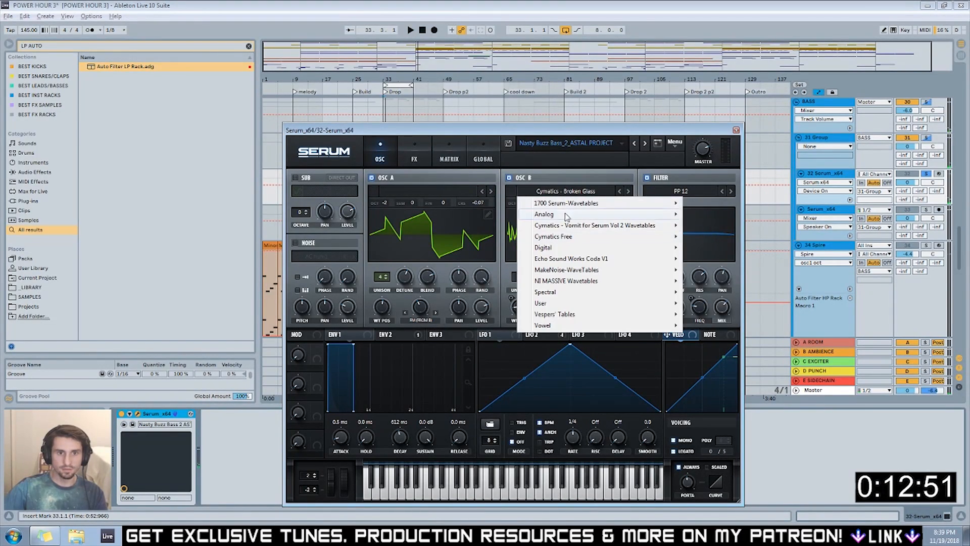
click(554, 288)
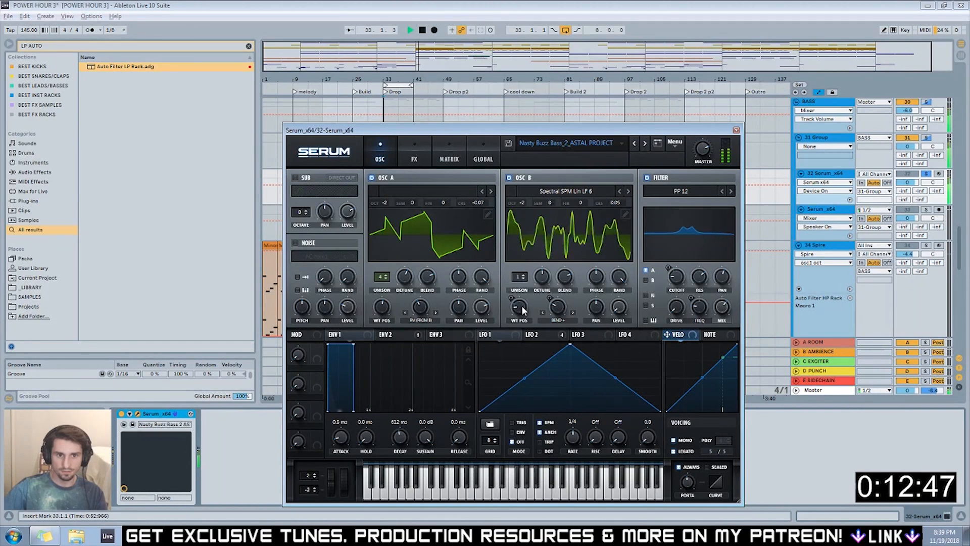
scroll(524, 278, up, 4)
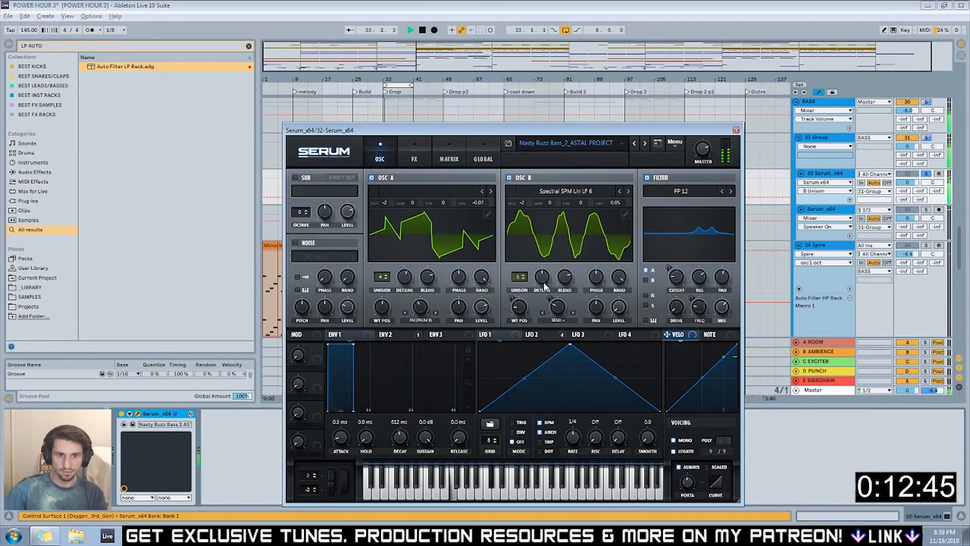
key(space)
scroll(519, 311, up, 3)
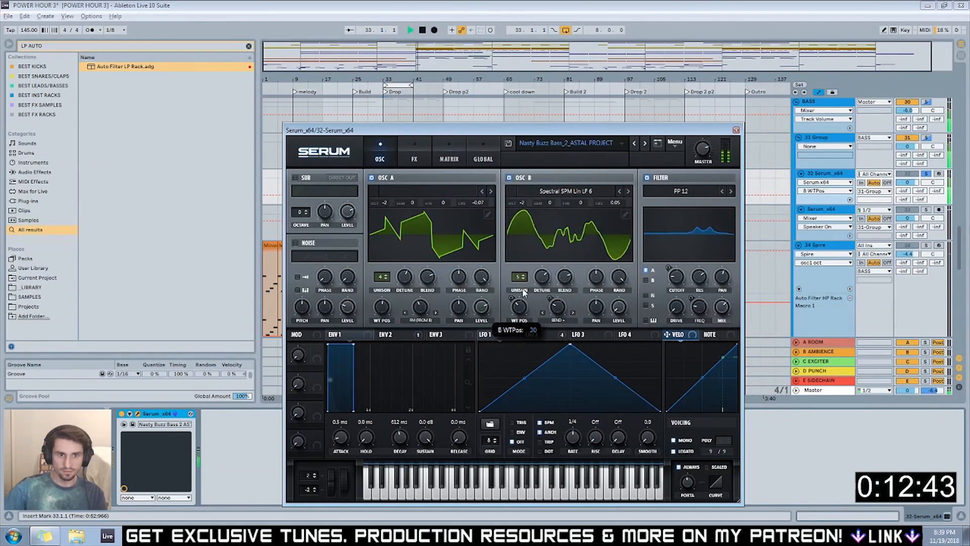
key(space)
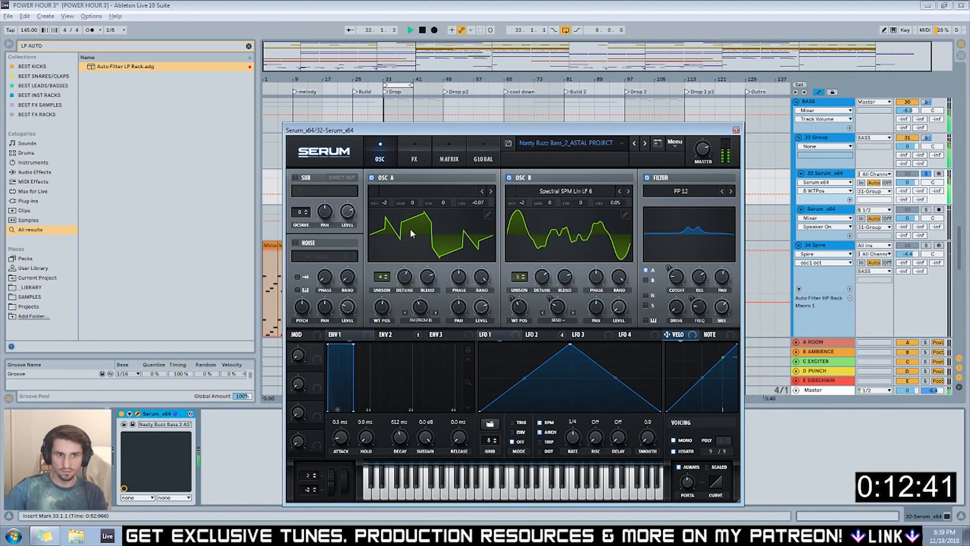
Audition oscillator B with oscillator A switched off, switch A back on, and adjust oscillator B's wavetable position.
click(372, 177)
key(space)
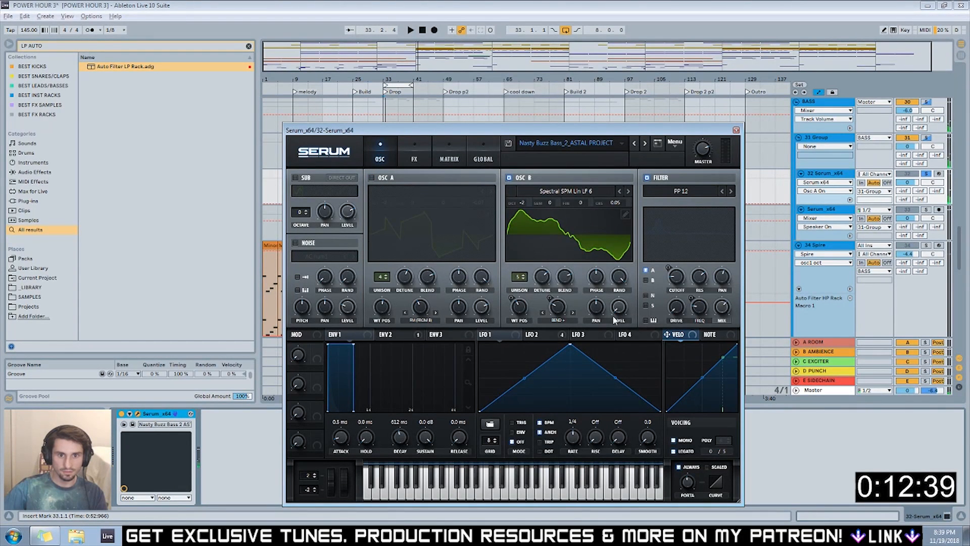
click(372, 178)
drag(519, 306, 518, 313)
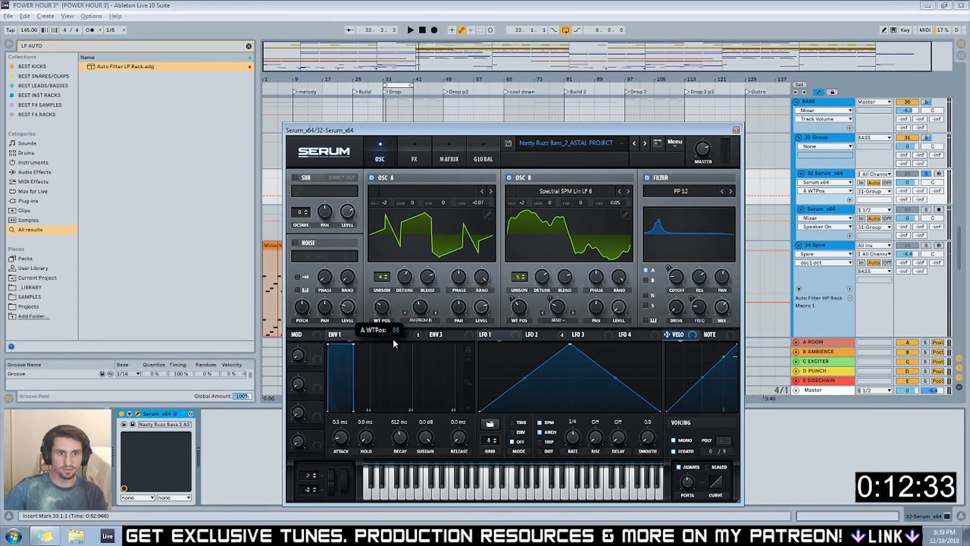
Try the Losing My Guts 3 wavetable in oscillator A and audition it in the drop.
click(444, 187)
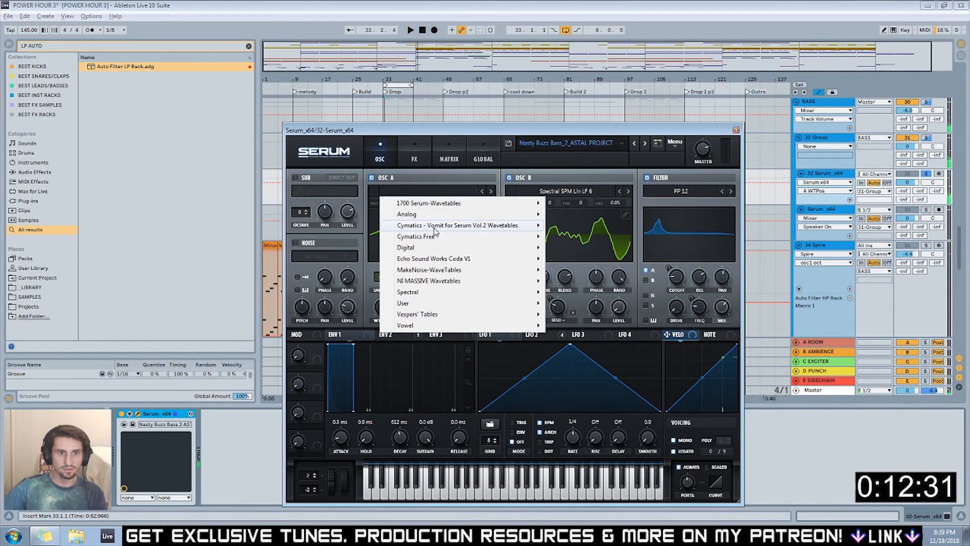
click(583, 338)
key(space)
key(space)
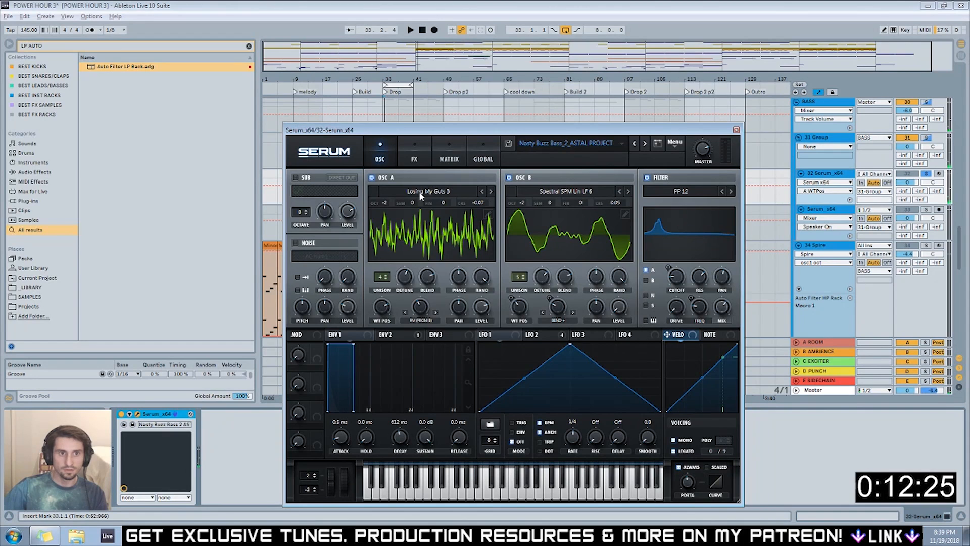
Try the Neuro Filtertalker - Vespers wavetable in oscillator A with its wavetable position at about 244.
click(420, 192)
mouse_move(434, 315)
click(587, 246)
key(space)
drag(387, 331, 388, 307)
click(482, 192)
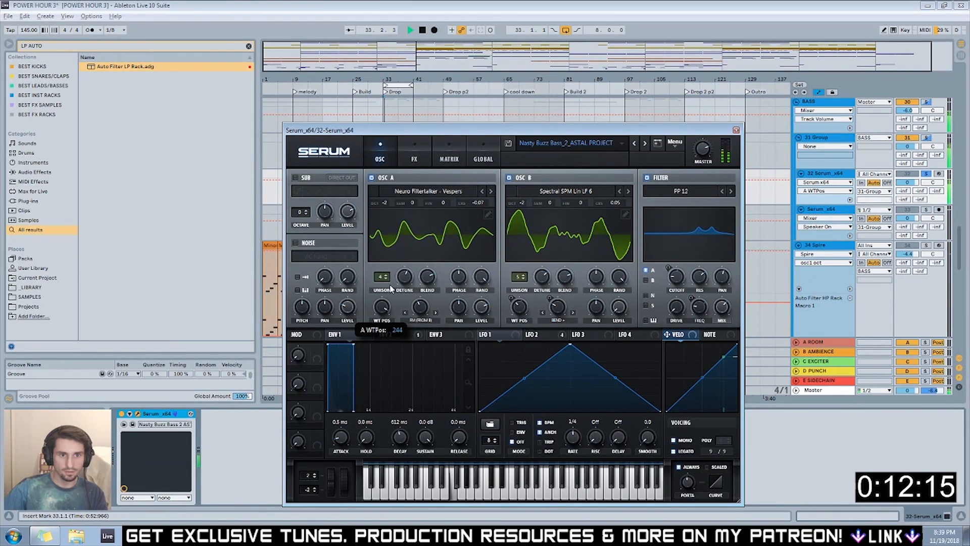
Step oscillator A back through the Vespers wavetables to Monsta 1 - Vespers and audition it at wavetable position 207.
click(482, 192)
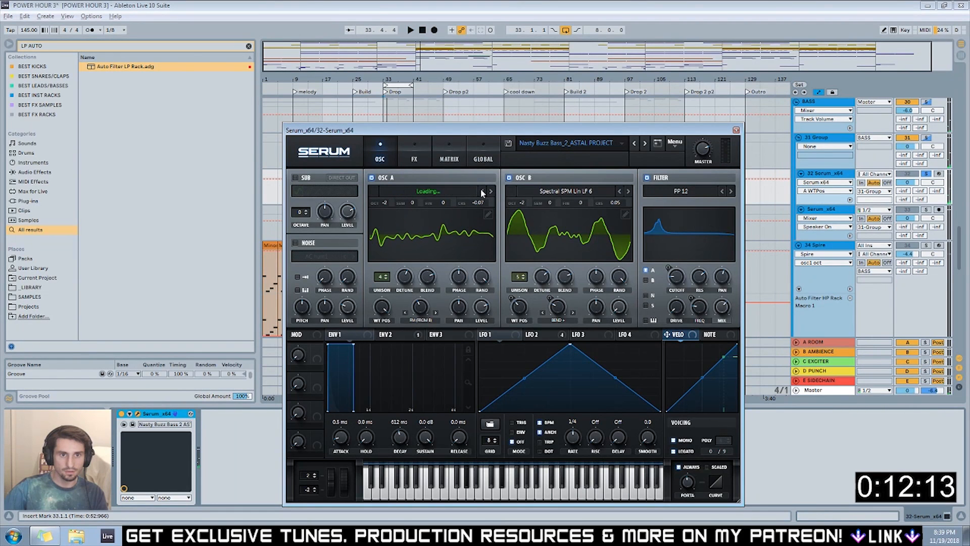
click(482, 192)
key(space)
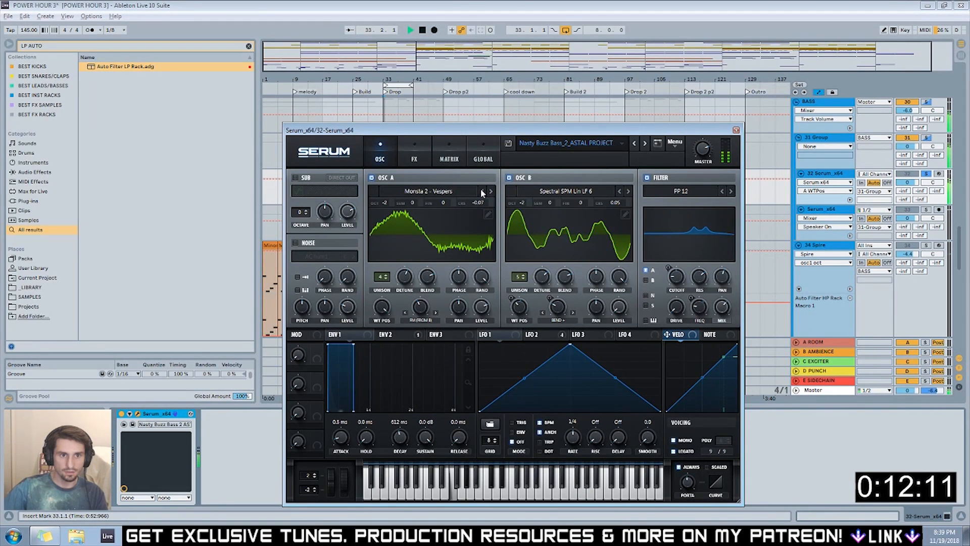
click(482, 191)
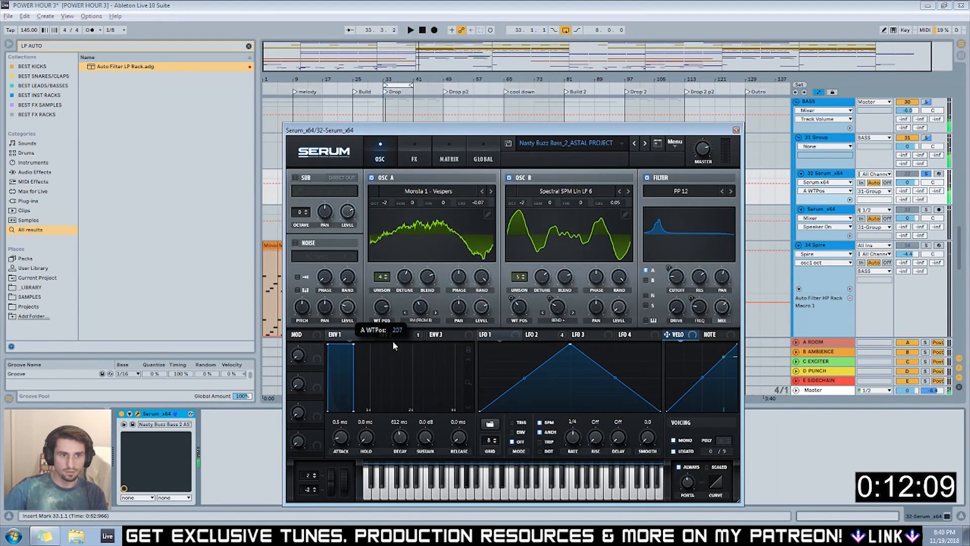
Load the BS2 - Filthy wavetable into oscillator A and play the drop.
click(405, 191)
mouse_move(454, 215)
click(574, 215)
key(space)
mouse_move(387, 321)
Switch oscillator B to the Spectral SPM Lin LF 5 wavetable and adjust its wavetable position.
click(629, 191)
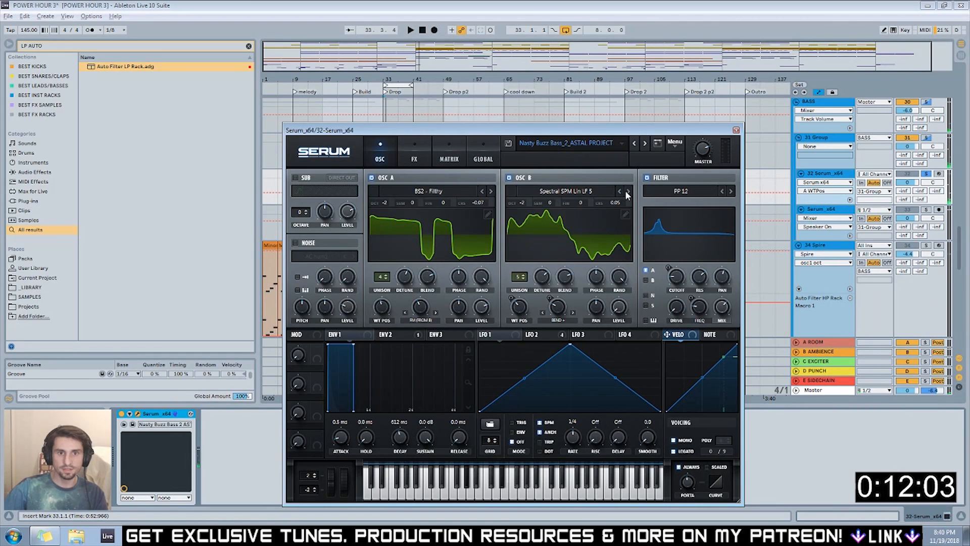
drag(519, 307, 518, 341)
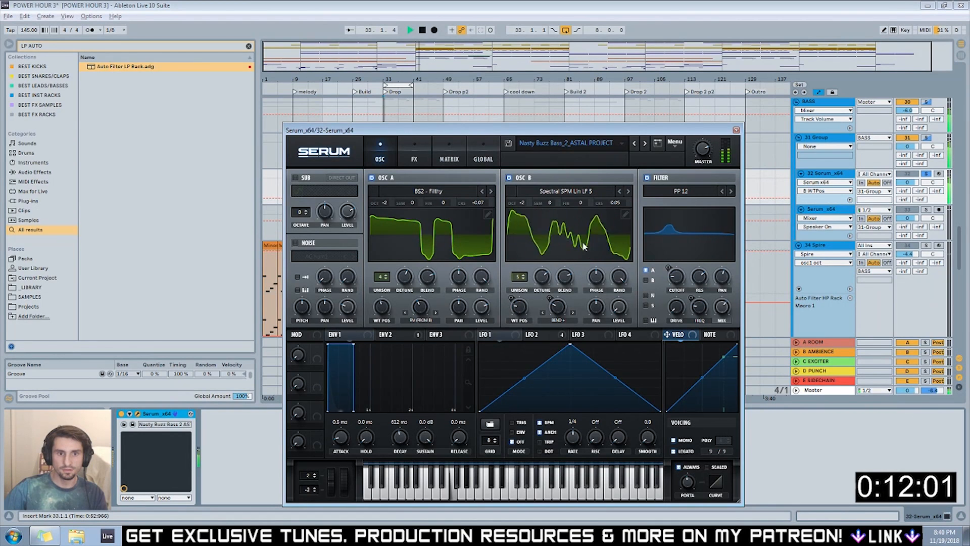
Load the MN-DEFLECTOR wavetable into oscillator B and set its wavetable position to about 126.
click(609, 192)
mouse_move(647, 277)
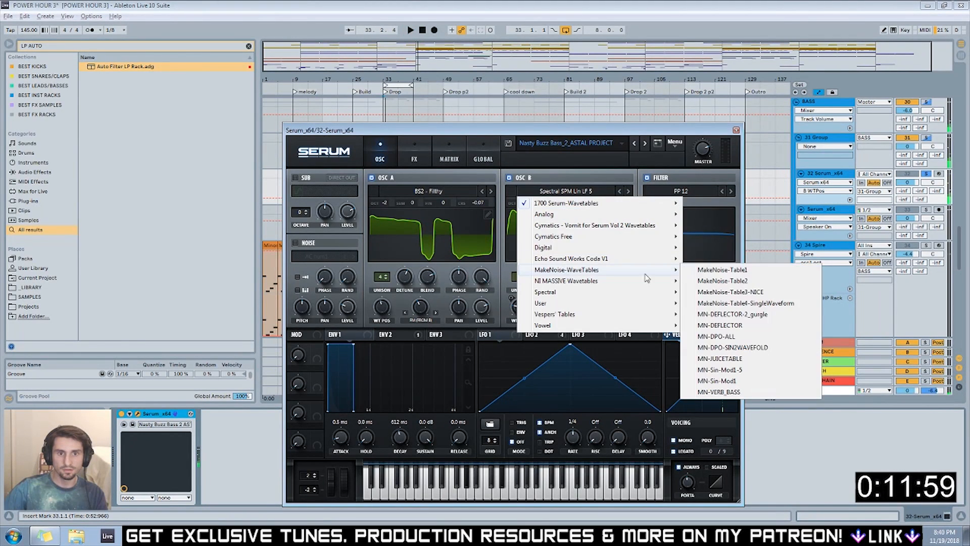
click(732, 325)
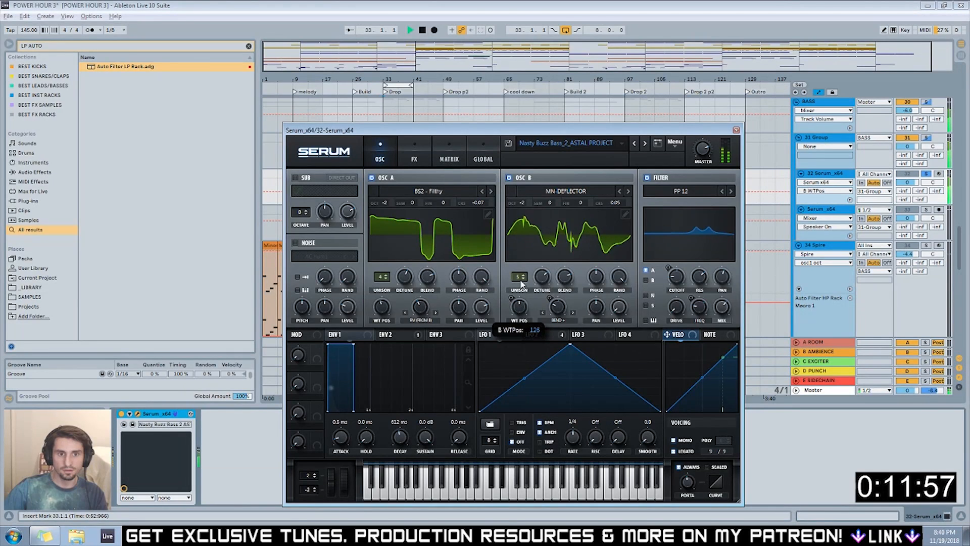
Switch the filter type to BN 12, adjust its resonance and cutoff, and play the drop.
click(700, 277)
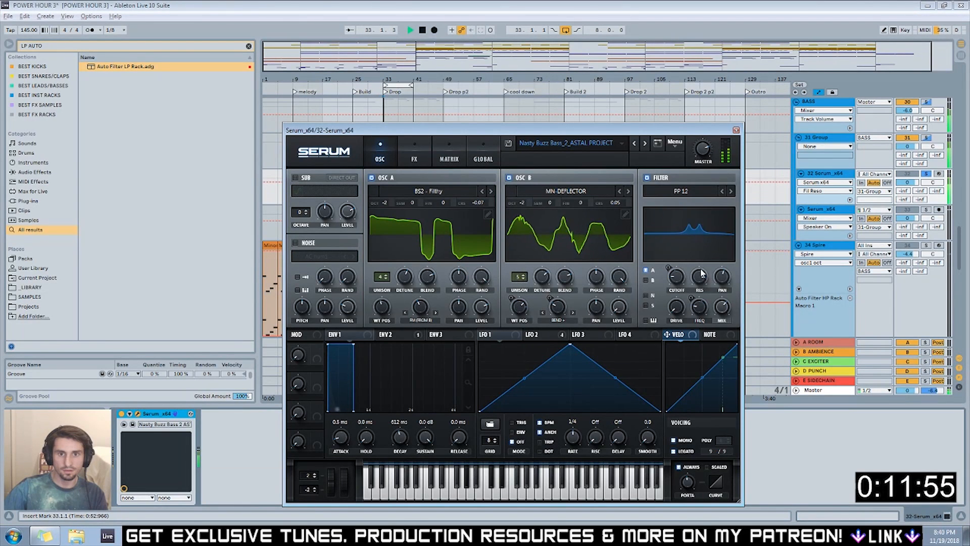
click(722, 191)
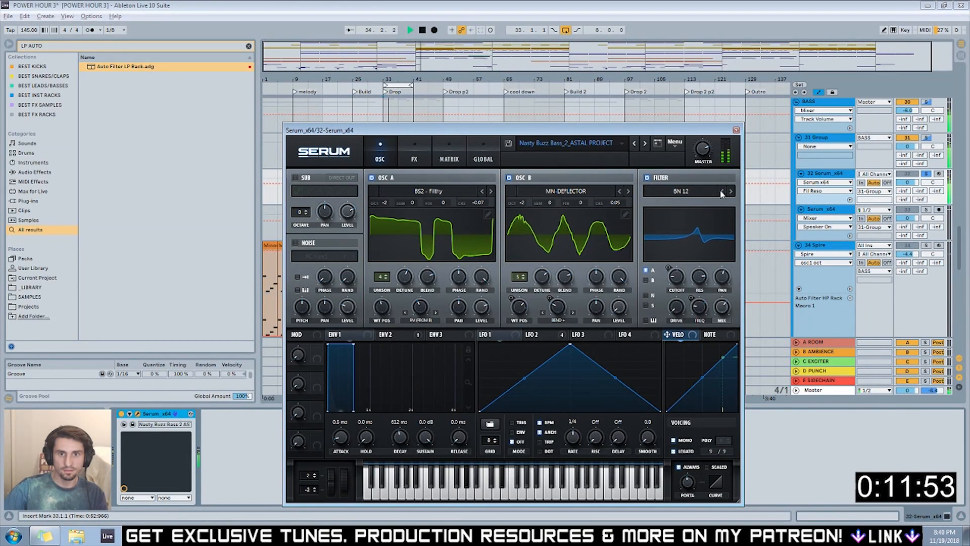
mouse_move(677, 277)
mouse_down()
mouse_move(679, 247)
mouse_move(679, 270)
mouse_move(702, 289)
mouse_move(678, 302)
mouse_move(678, 268)
mouse_up()
key(space)
click(416, 157)
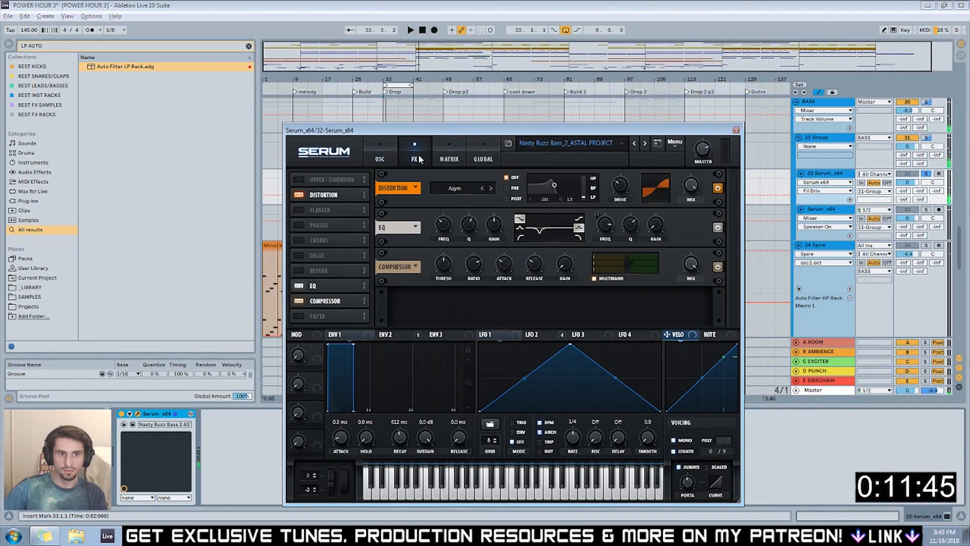
click(380, 157)
key(space)
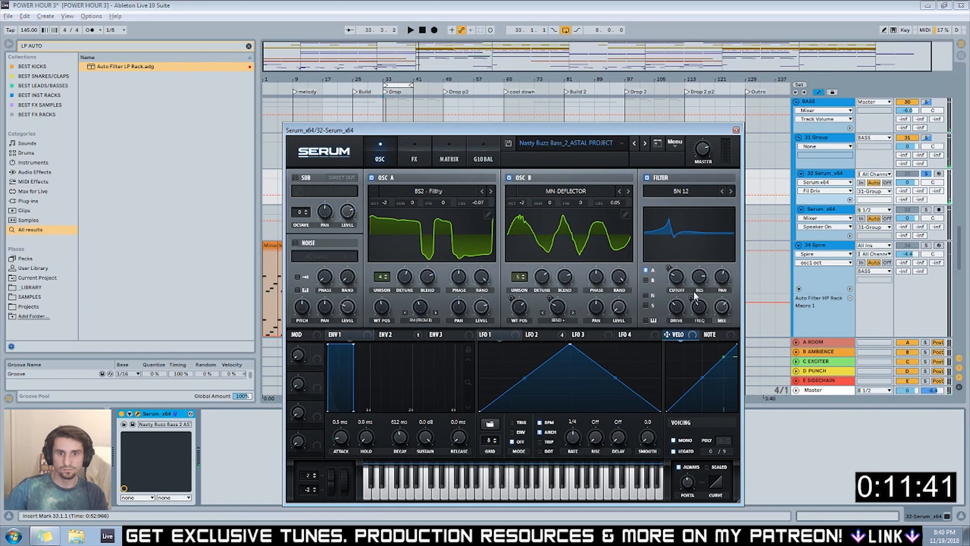
Reshape LFO 2 so it rises steeply to a high peak just past the midpoint and falls back to mid level.
click(536, 334)
drag(629, 372, 626, 358)
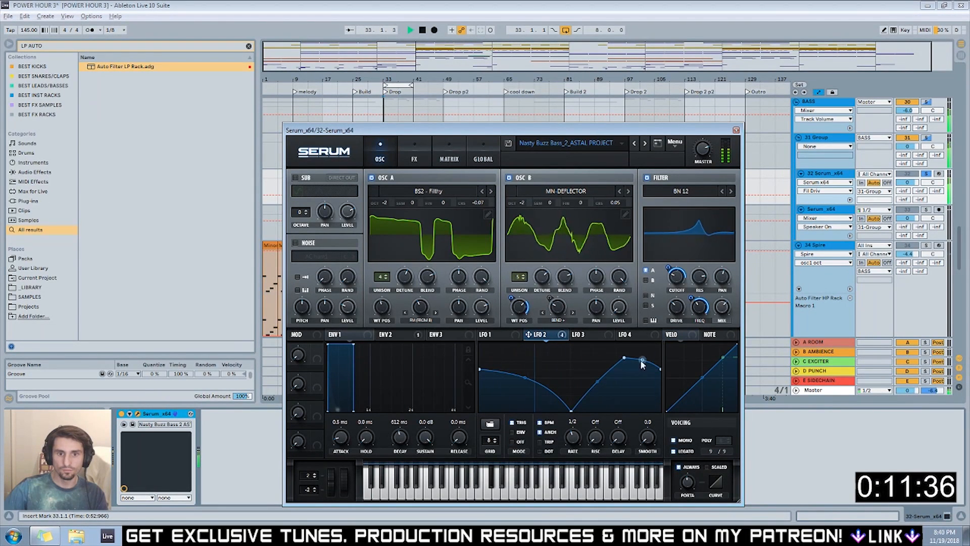
drag(625, 358, 584, 347)
key(space)
mouse_move(573, 409)
mouse_down()
mouse_move(553, 410)
mouse_move(561, 410)
mouse_up()
drag(575, 375, 562, 408)
double_click(623, 370)
drag(660, 368, 662, 395)
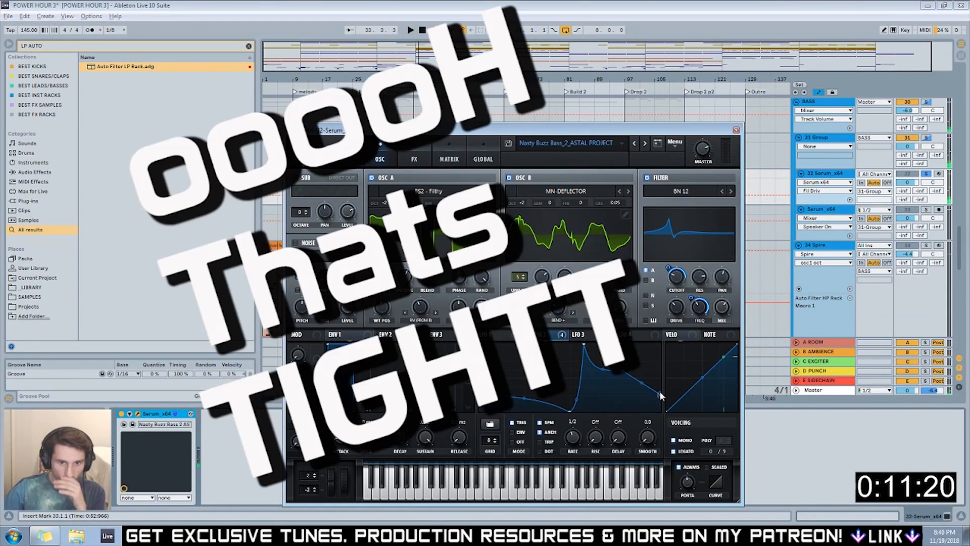
drag(659, 394, 659, 380)
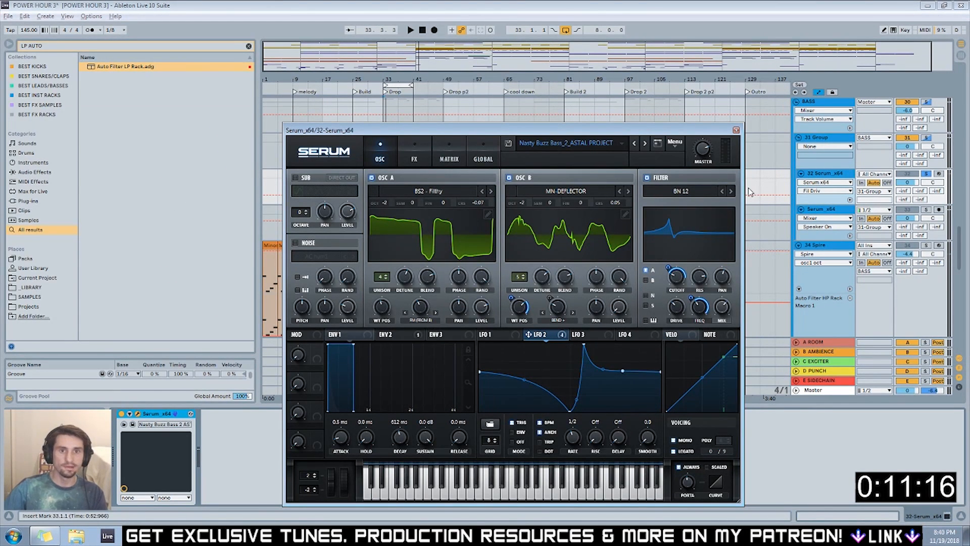
Group the bass track's Serum into an Instrument Rack and create a second, empty chain in it.
click(736, 130)
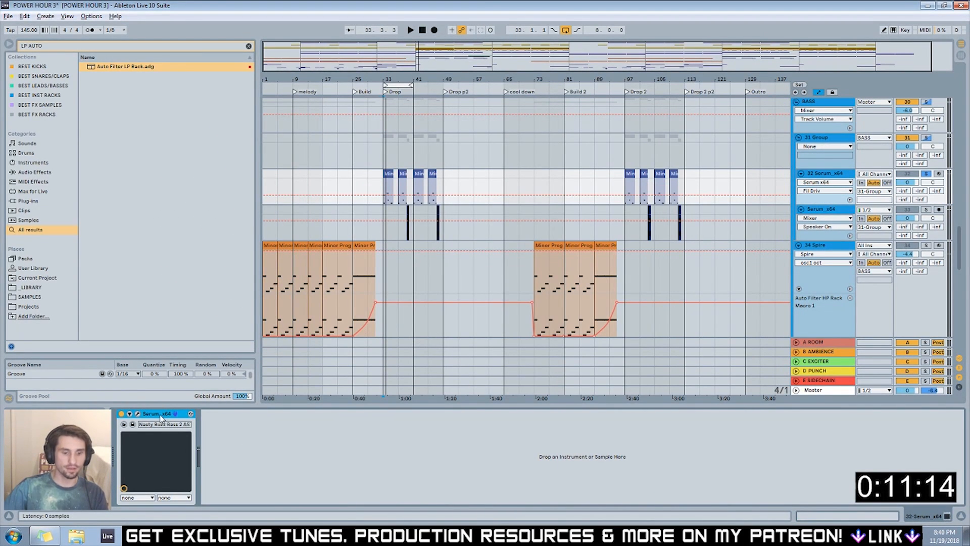
key(ctrl+g)
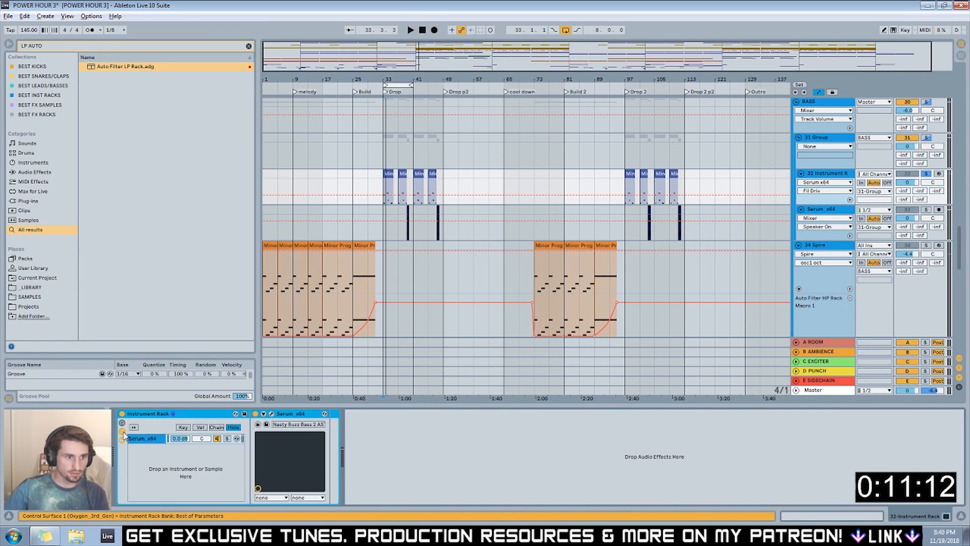
right_click(170, 456)
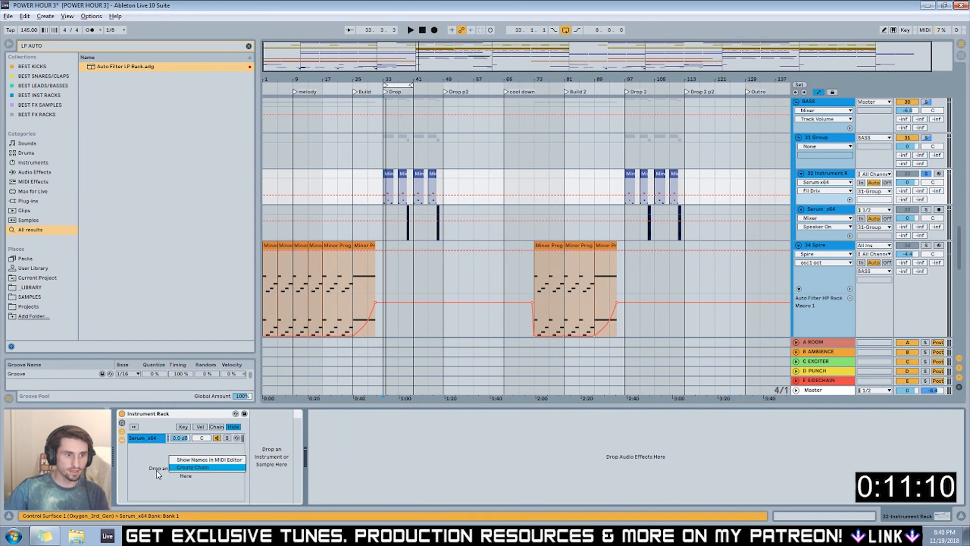
click(187, 467)
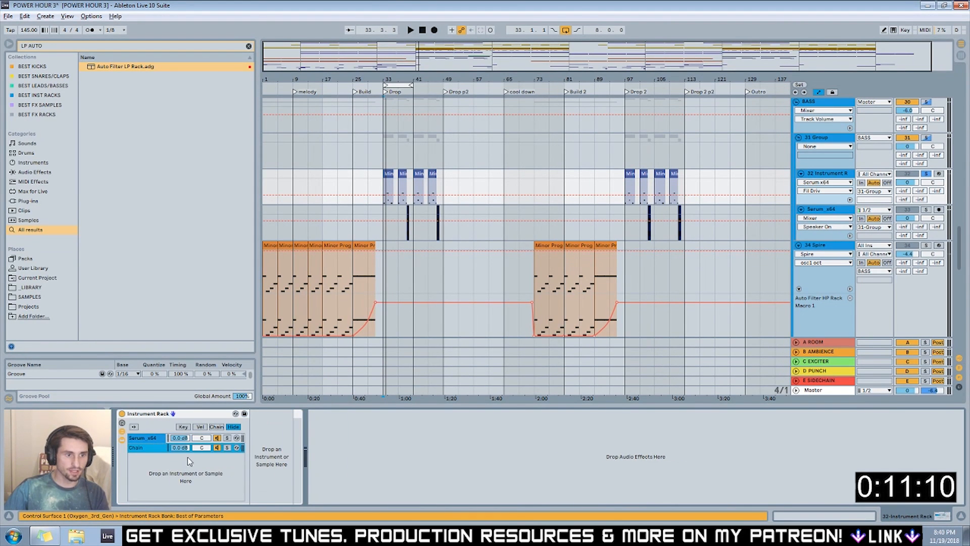
Extend both chain zones across the full chain selector range and distribute the ranges equally.
click(216, 427)
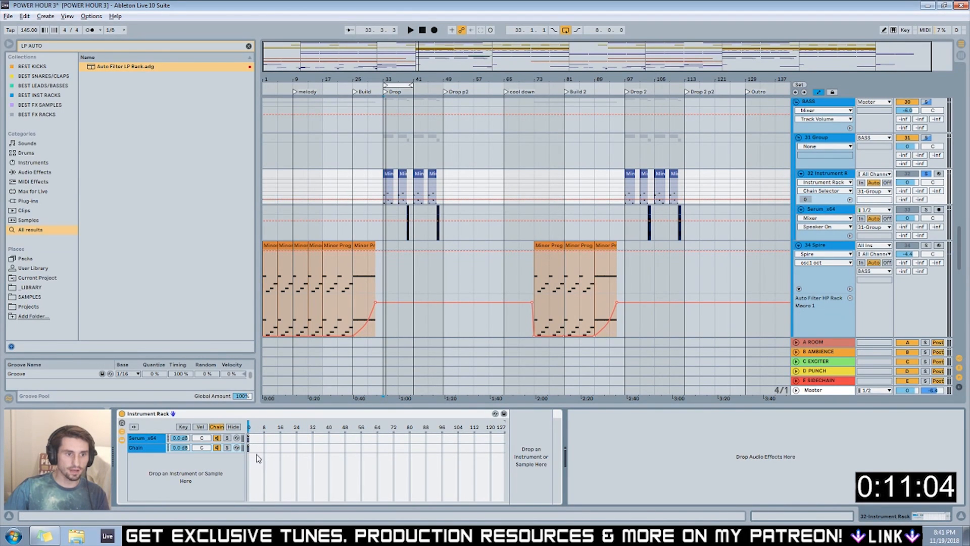
drag(249, 449, 515, 449)
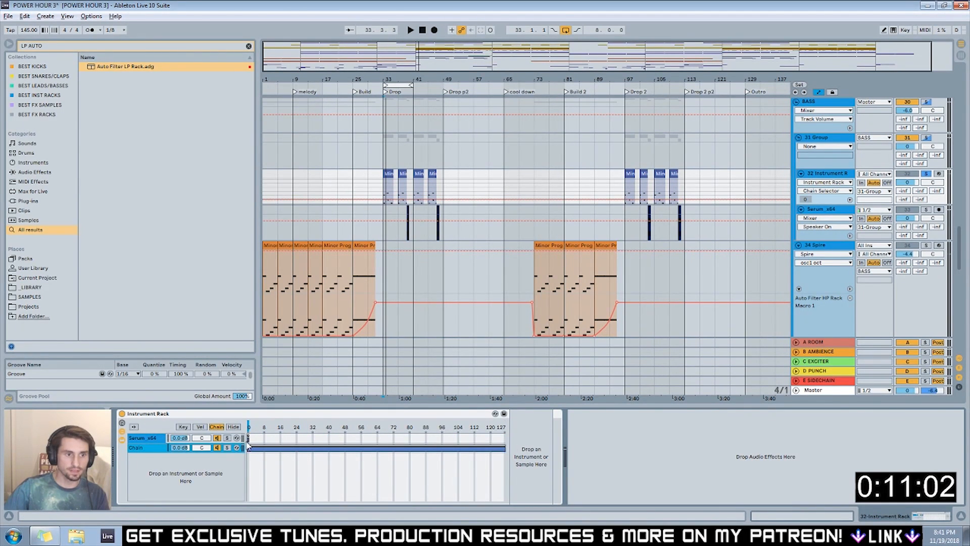
drag(248, 437, 505, 437)
right_click(384, 465)
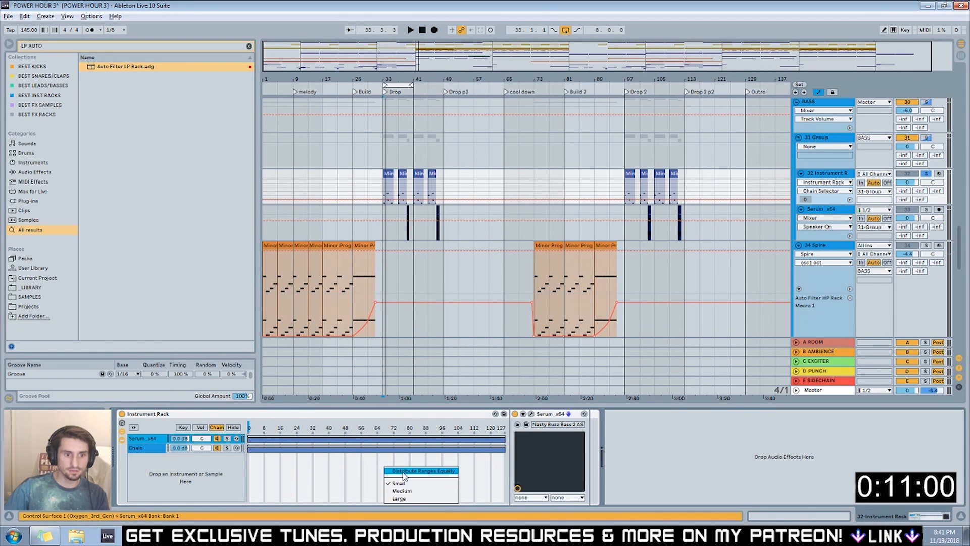
click(404, 469)
Map the rack's Chain Selector to Macro 1 and set that macro to 12.
drag(262, 429, 418, 429)
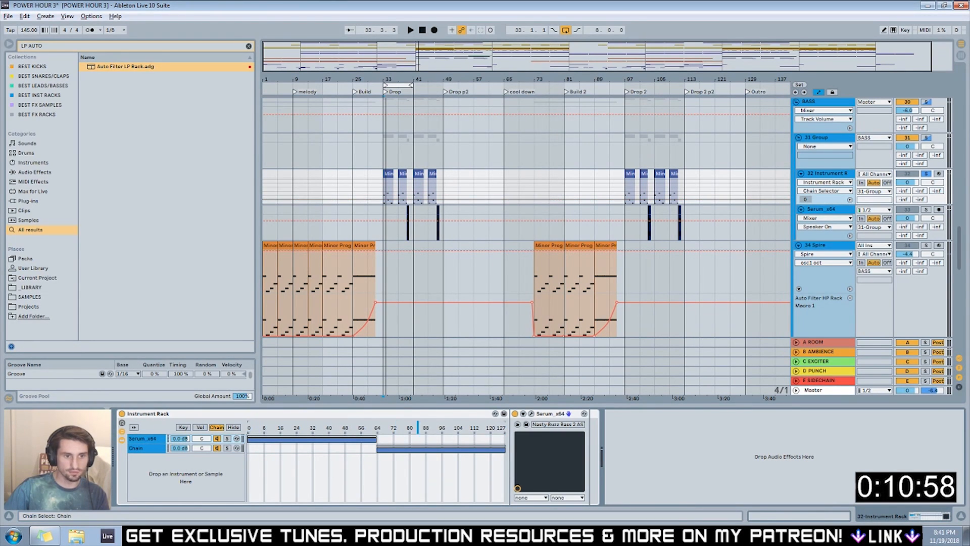
right_click(422, 433)
click(449, 363)
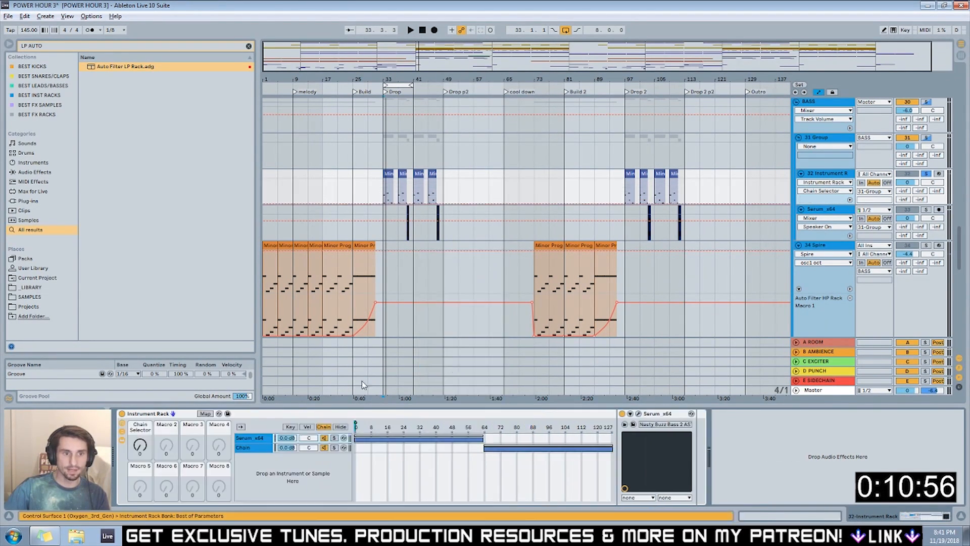
mouse_move(140, 445)
mouse_down()
mouse_move(140, 419)
mouse_move(140, 441)
mouse_move(140, 420)
mouse_move(140, 436)
mouse_move(140, 427)
mouse_move(168, 443)
mouse_up()
Open Serum on the rack's first chain, lower LFO 2's peak and remove the point on the slope after it.
click(254, 439)
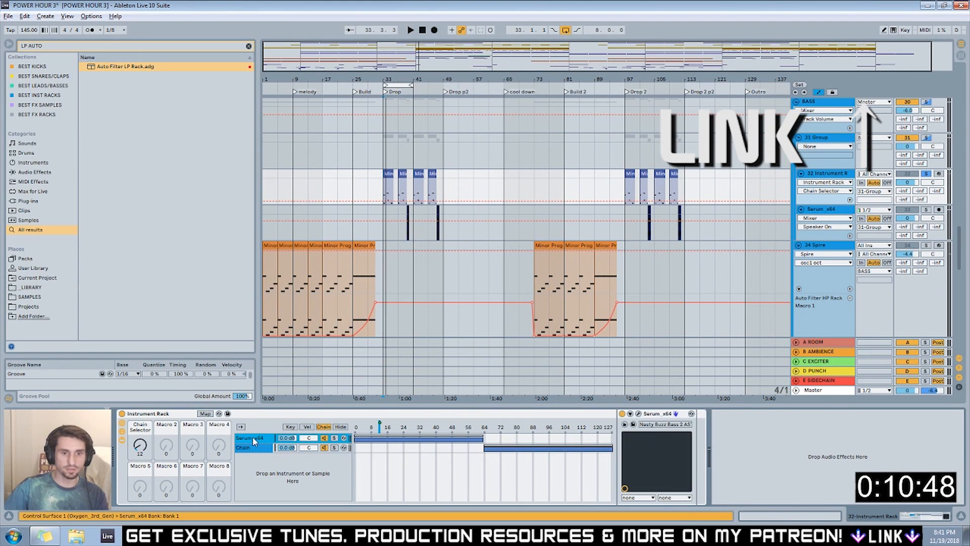
click(639, 414)
key(space)
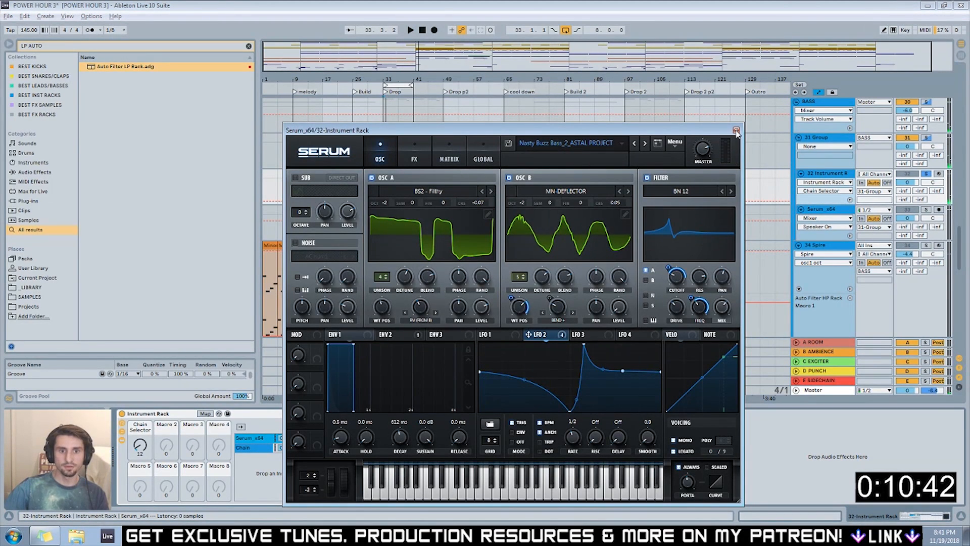
key(space)
drag(585, 348, 622, 383)
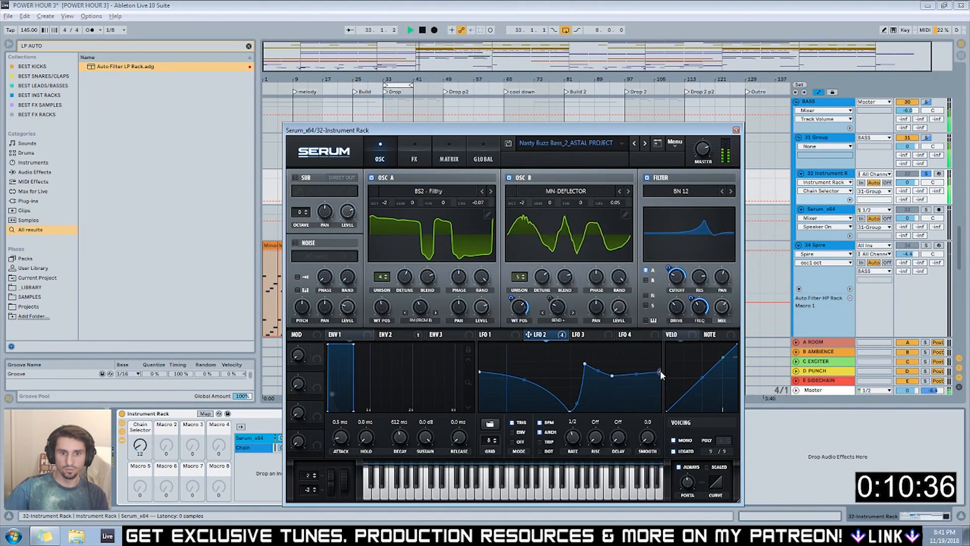
drag(660, 372, 660, 365)
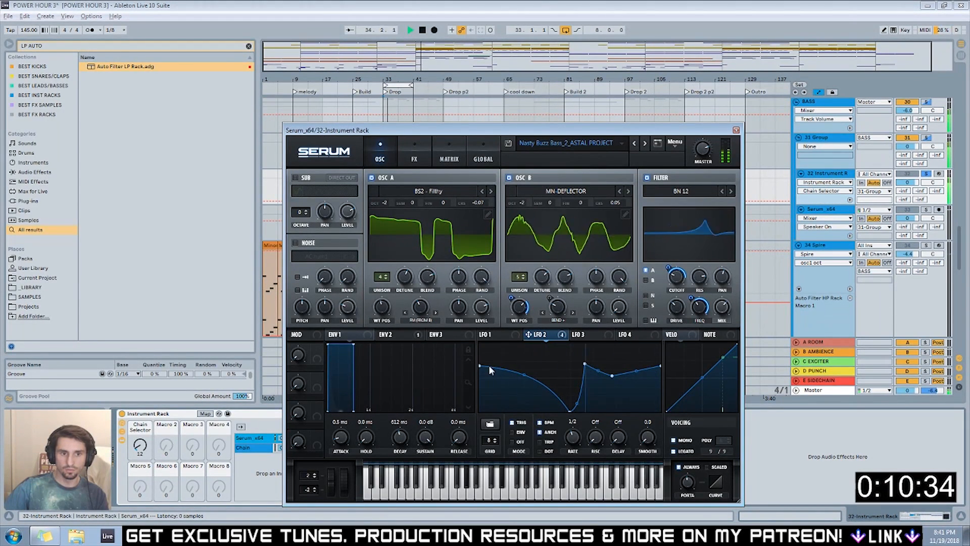
drag(582, 362, 584, 365)
double_click(611, 377)
key(space)
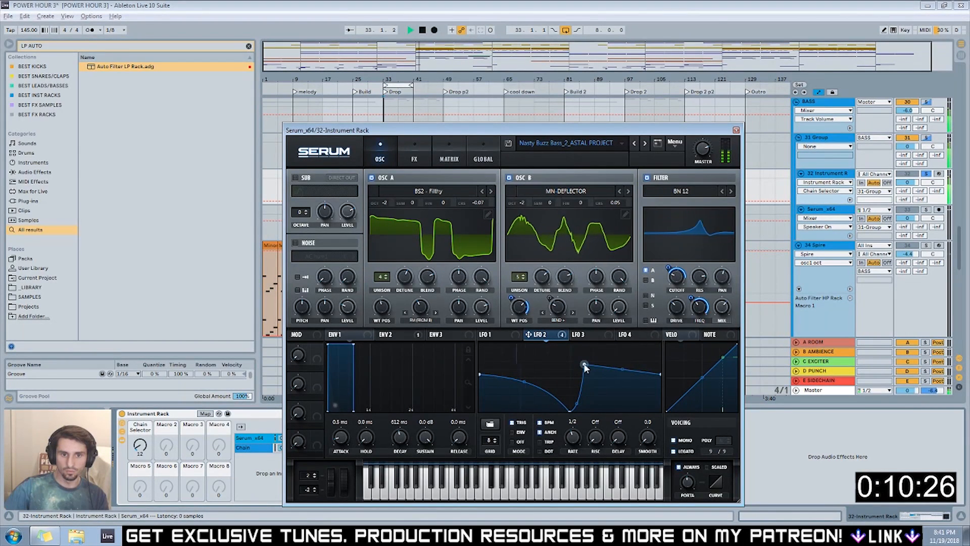
Add a point on LFO 2's falling slope and raise the peak slightly while auditioning the bass.
key(space)
key(space)
double_click(644, 373)
key(space)
drag(643, 380, 586, 359)
key(space)
key(space)
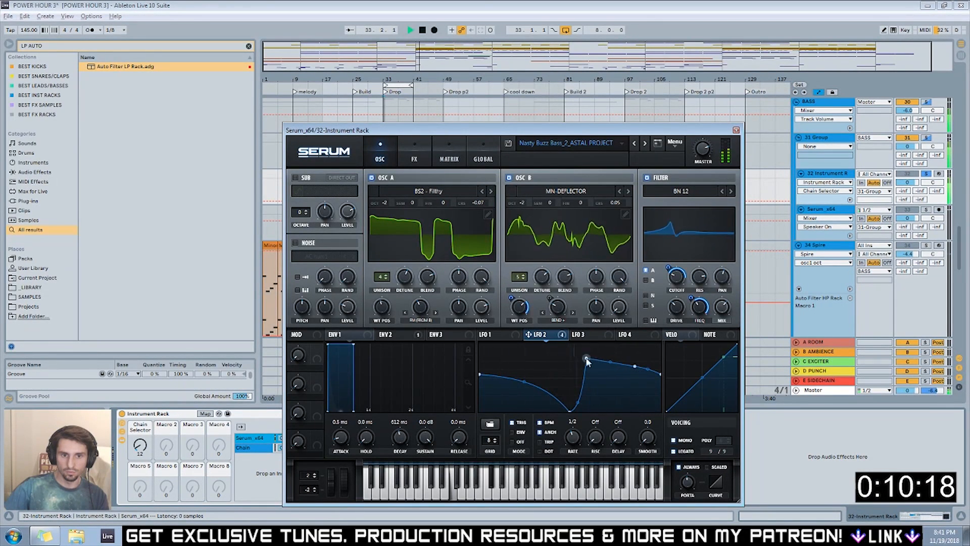
Adjust the filter's stereo setting to about 47% and audition it.
key(space)
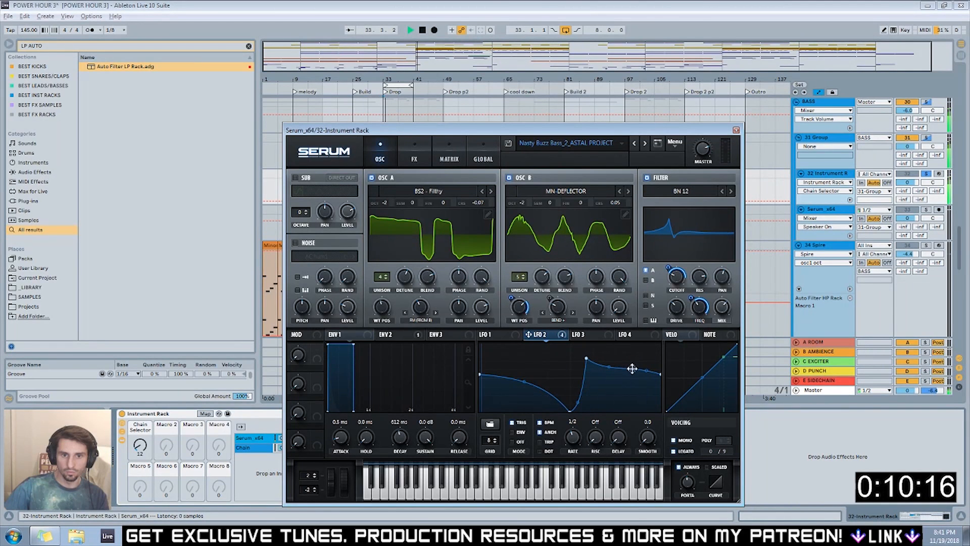
click(723, 276)
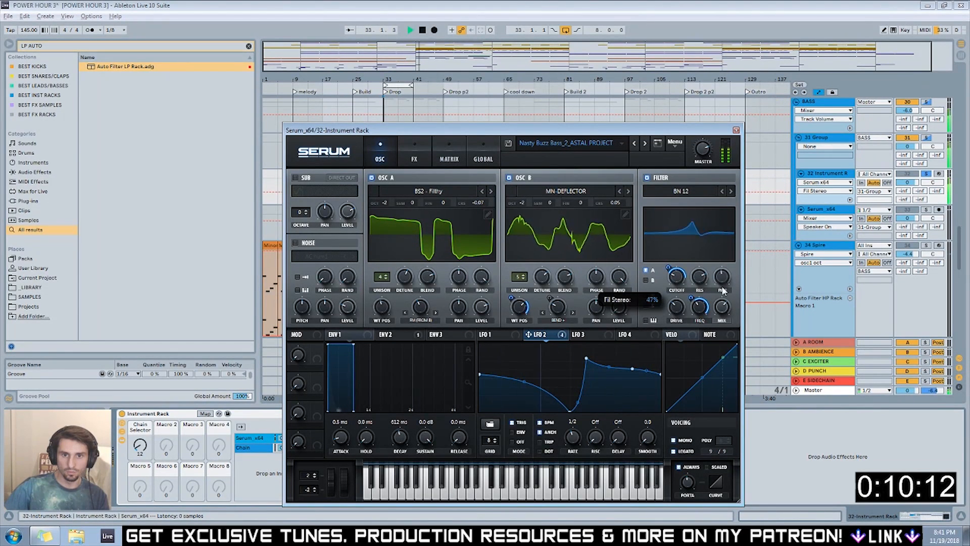
key(space)
Try MN-DEFLECTOR-2_gurgle and Cymatics FM Table 12 in oscillator B, adjusting its wavetable position and setting its level to about 44%.
click(628, 192)
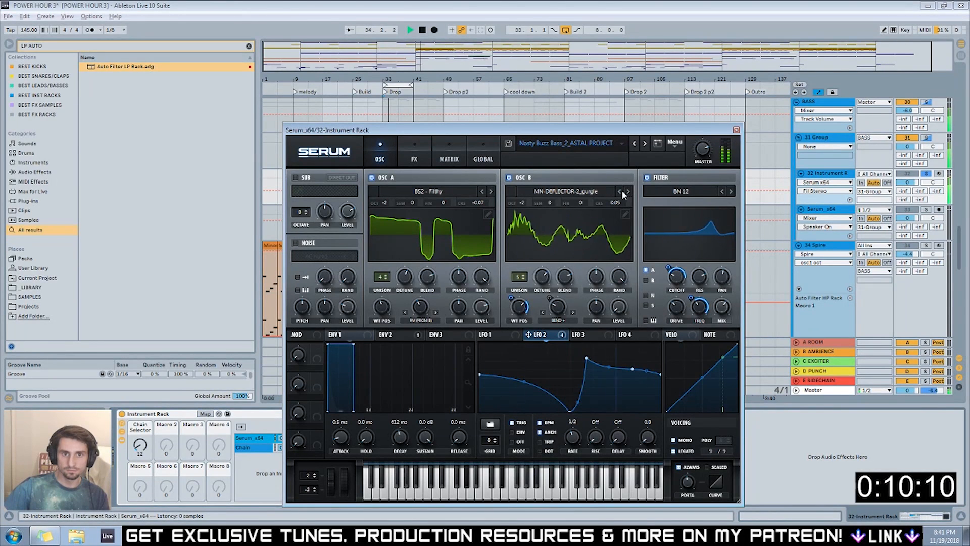
click(571, 191)
mouse_move(562, 237)
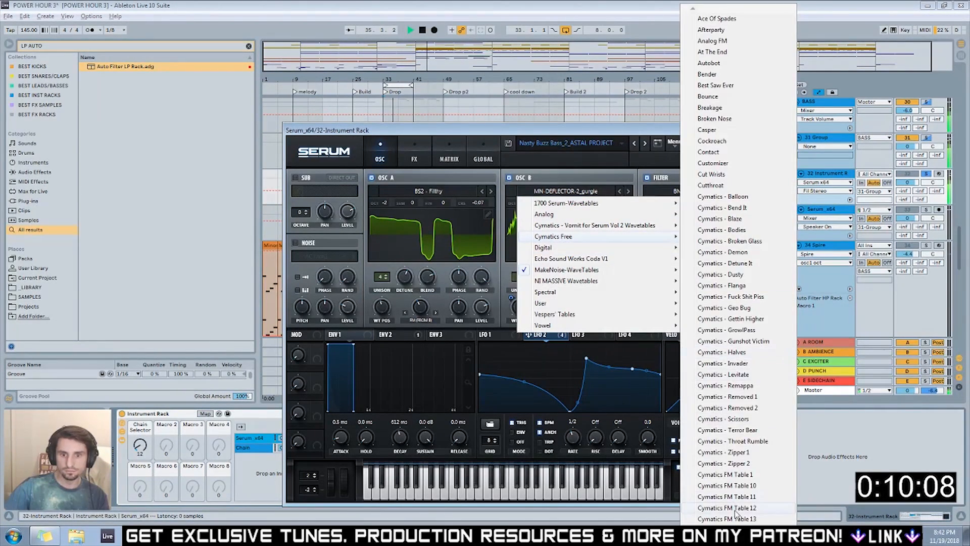
click(728, 399)
drag(534, 322, 521, 368)
click(619, 307)
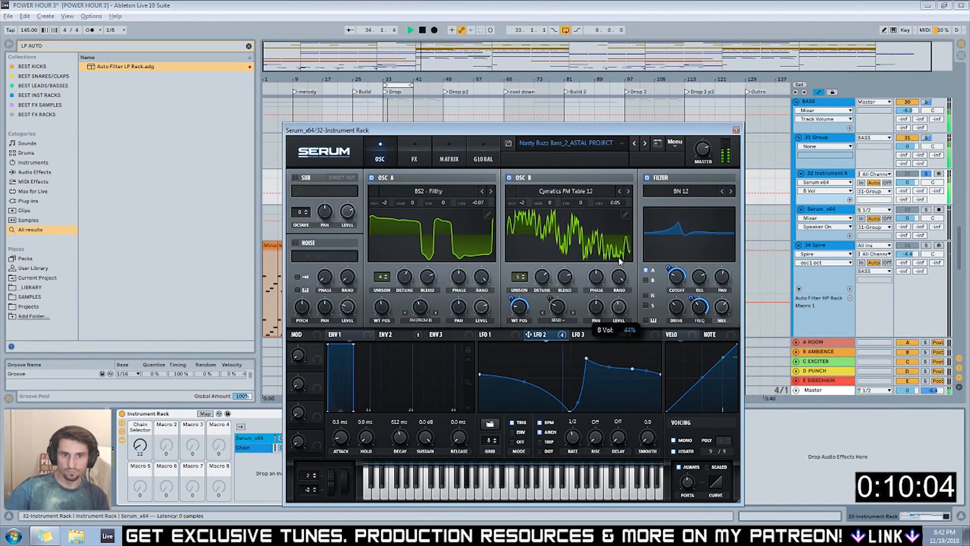
Try Cymatics FM Table 11 at octave -3 and the ESW BR Trumpet 01 wavetable in oscillator B.
click(619, 191)
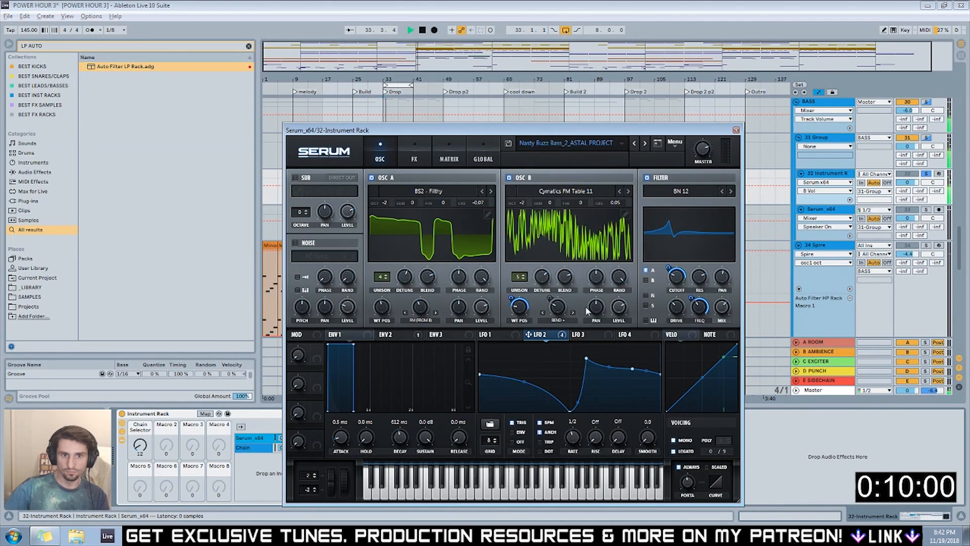
drag(523, 203, 526, 221)
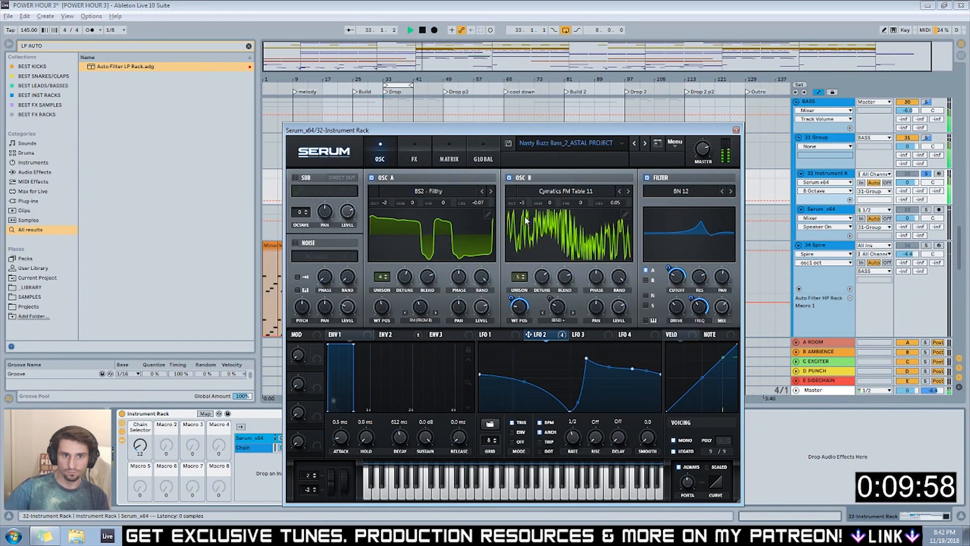
click(540, 192)
click(753, 371)
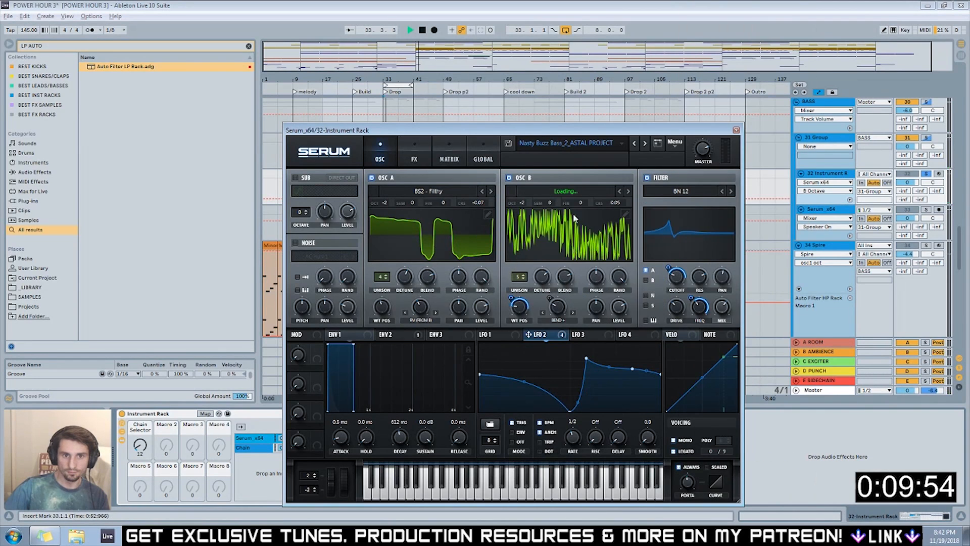
Load the Reesey Mess 5 [SL] wavetable into oscillator B and audition it with wavetable position around 69.
click(573, 188)
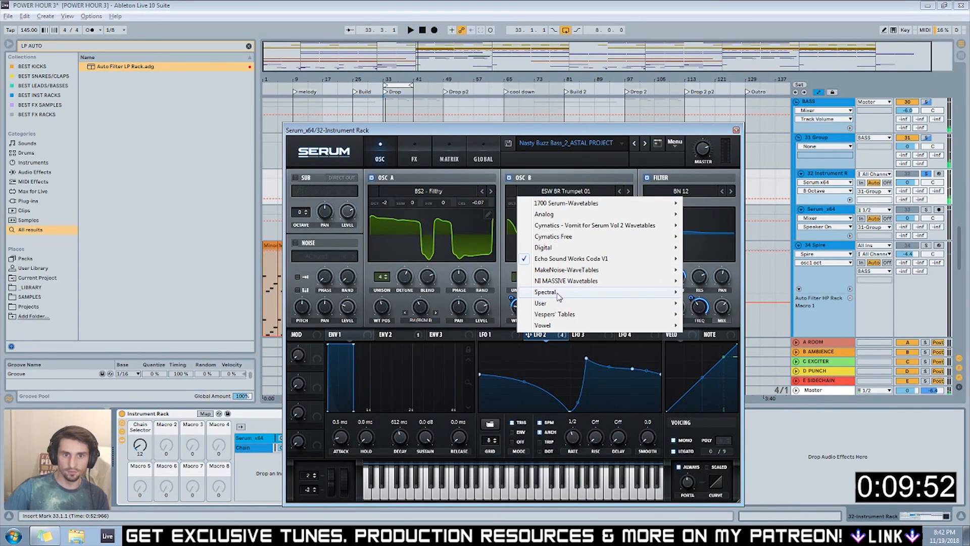
mouse_move(559, 294)
click(710, 453)
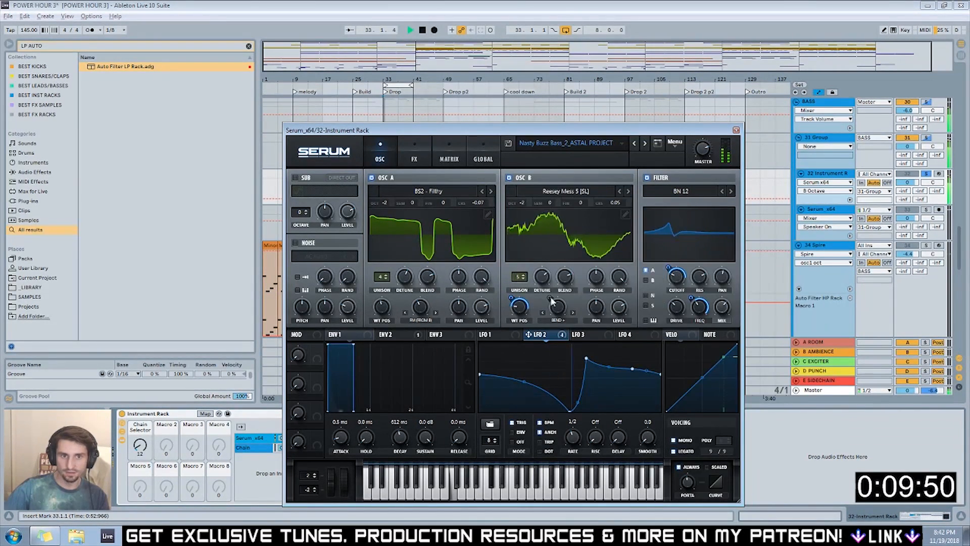
key(space)
key(space)
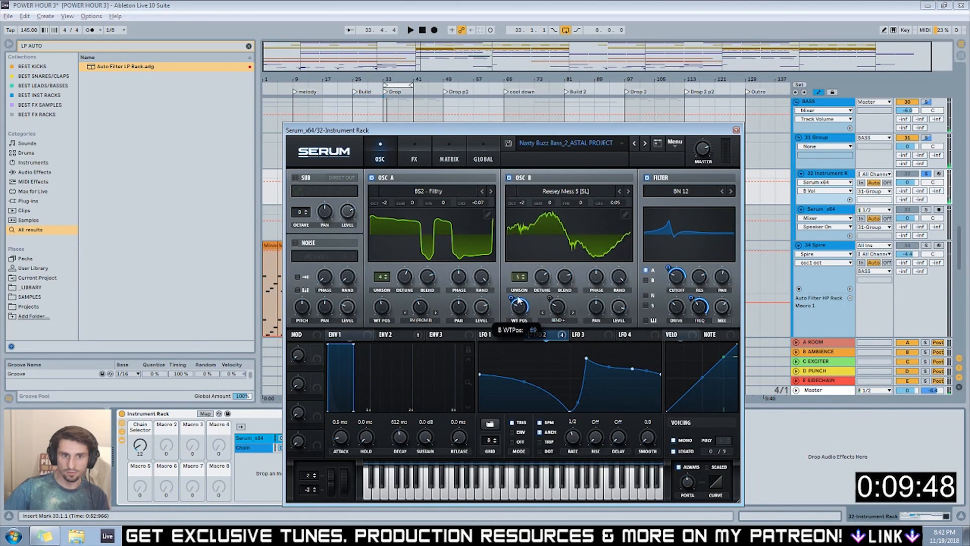
Load the Scout [SN] wavetable into oscillator B, audition it with the level around 91%, and close the synth window.
click(628, 191)
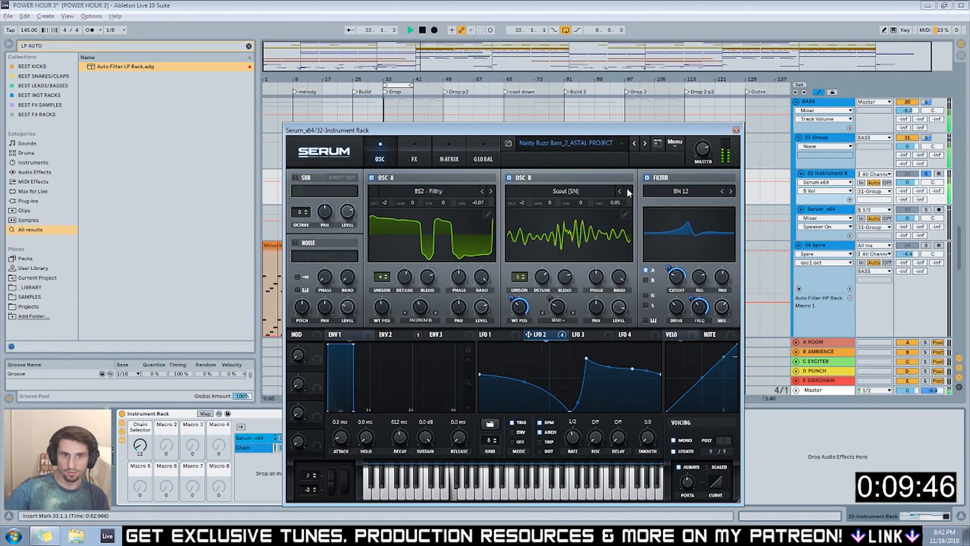
key(space)
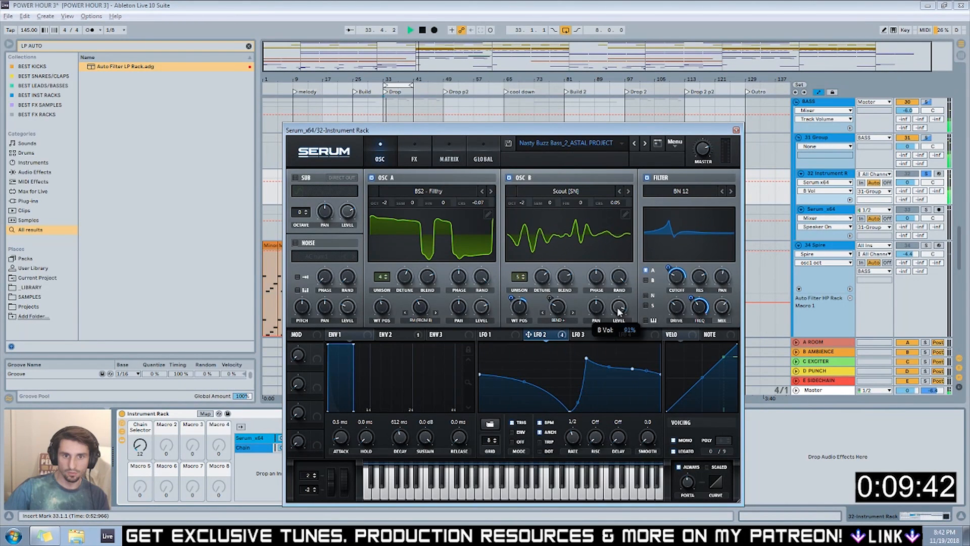
key(space)
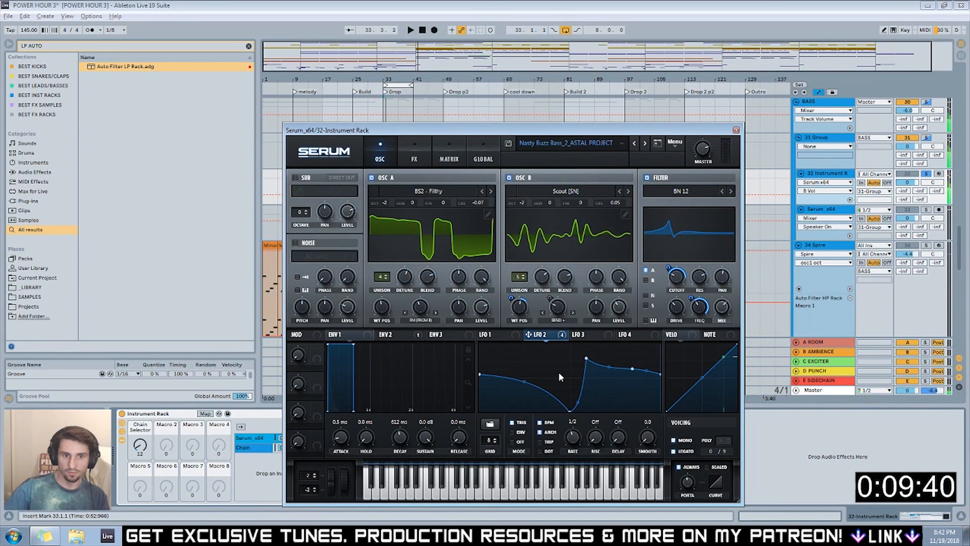
click(736, 130)
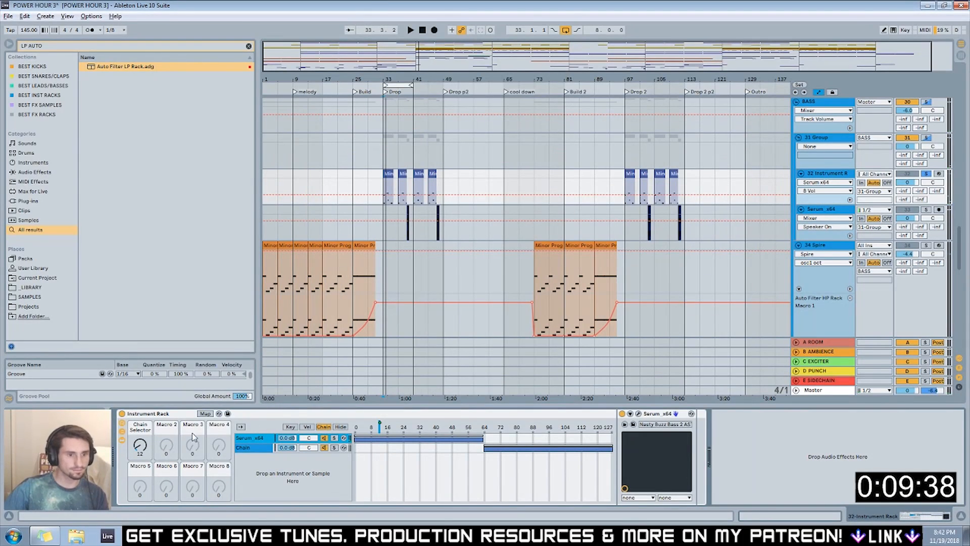
Copy the Serum instance into the rack's empty second chain, open the copy, and set the Chain Selector to 127.
click(253, 450)
click(250, 441)
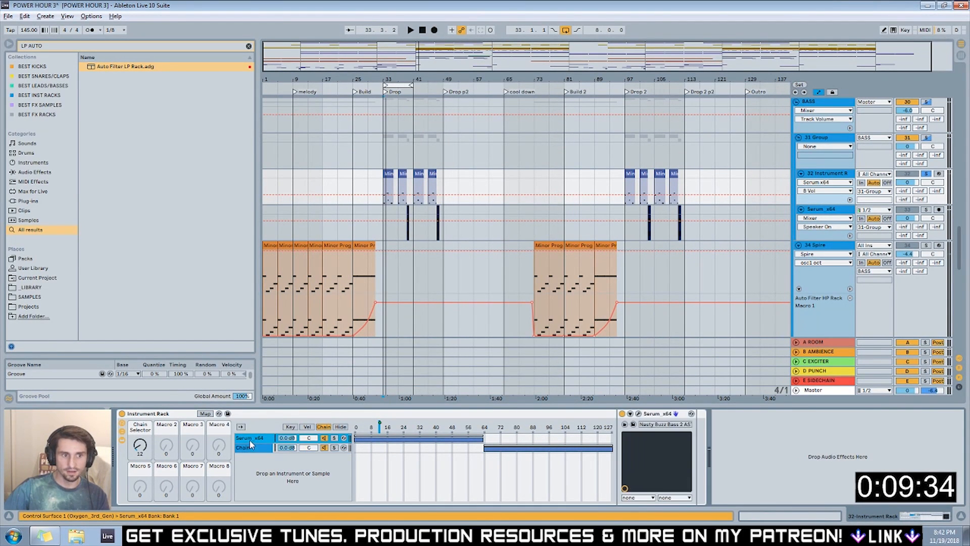
drag(659, 414, 260, 449)
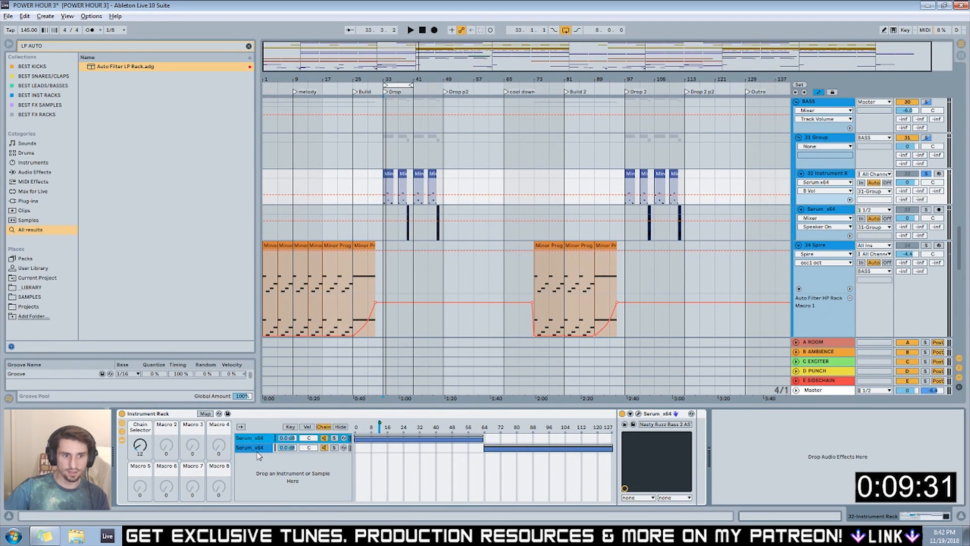
click(639, 414)
click(141, 445)
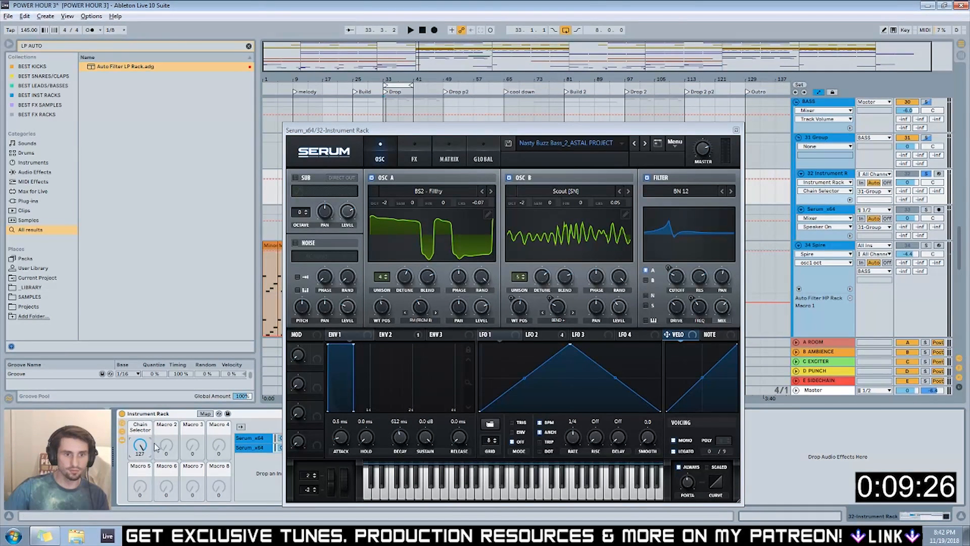
Reshape LFO 2 of the second chain's Serum into an early rounded peak followed by a narrower, quickly falling peak while auditioning.
click(532, 335)
key(space)
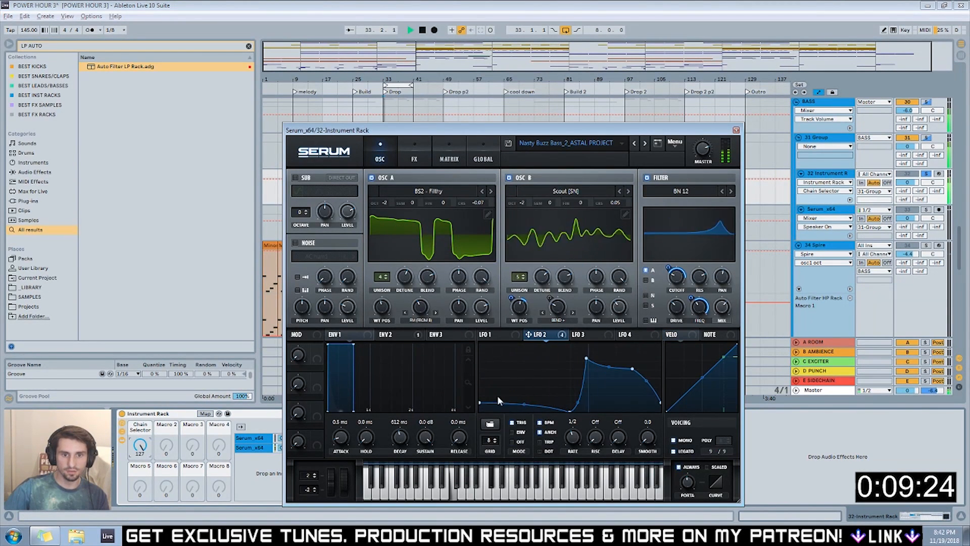
drag(633, 371, 622, 397)
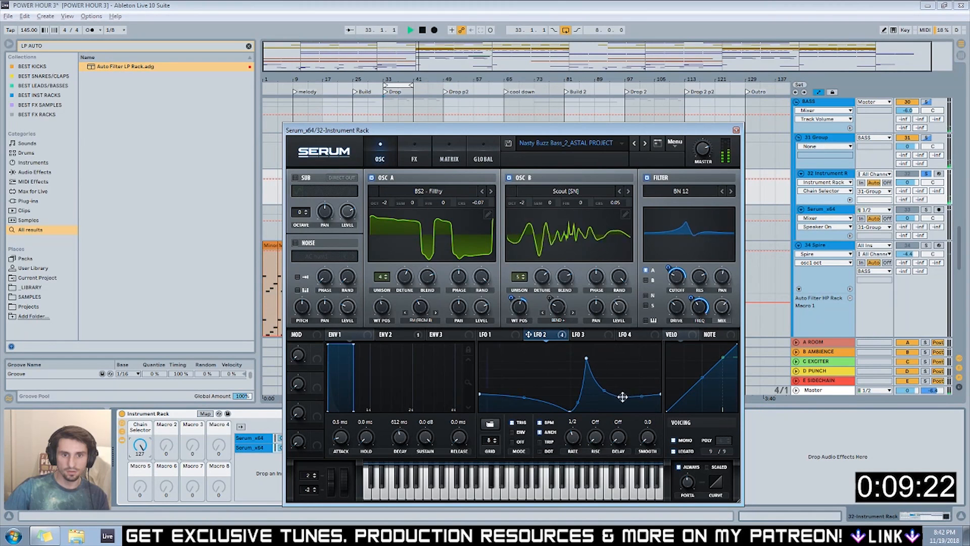
drag(489, 397, 519, 365)
key(space)
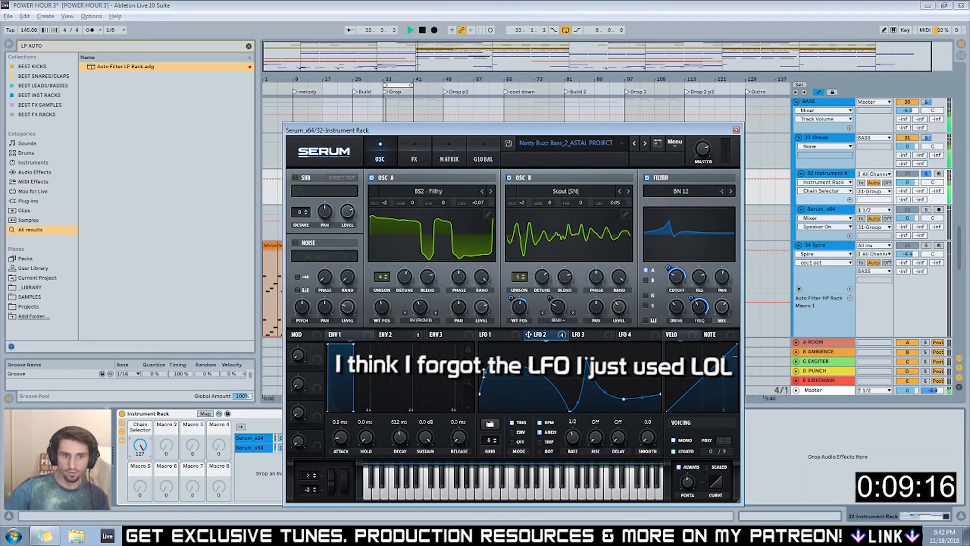
drag(480, 394, 480, 410)
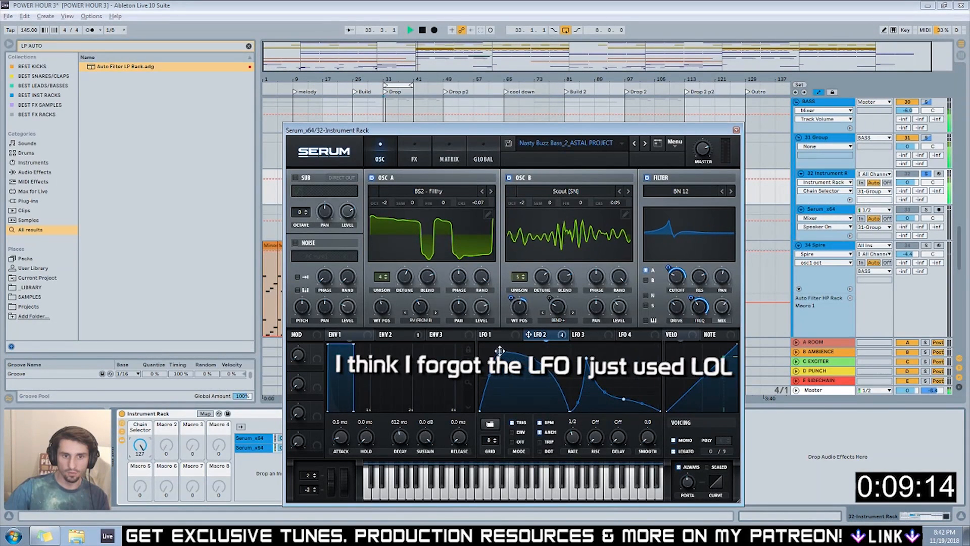
key(space)
key(space)
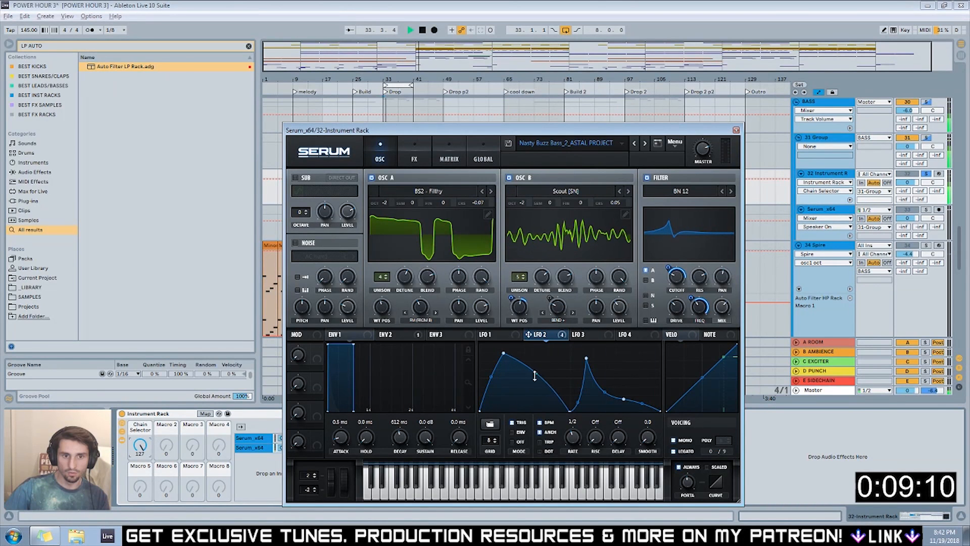
drag(587, 360, 592, 360)
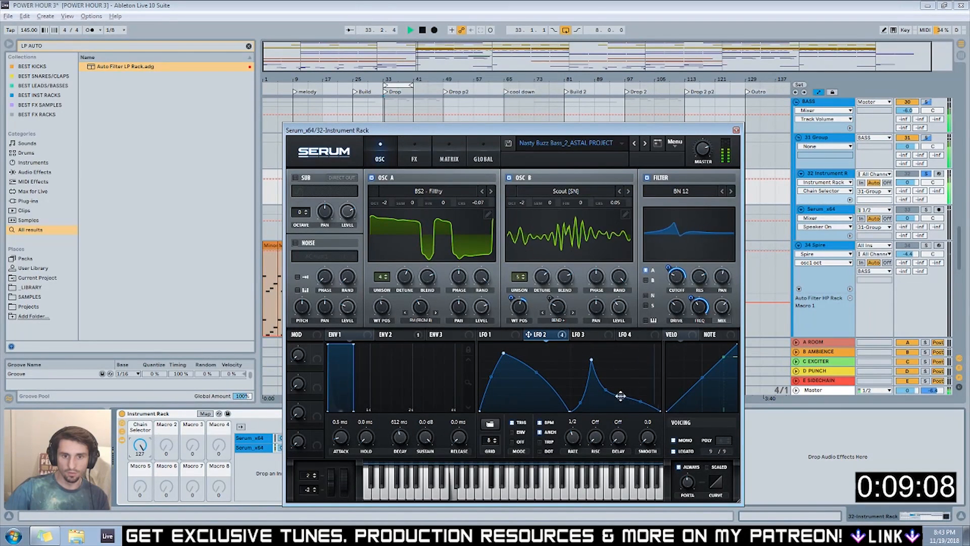
Set the second Serum's portamento time to about 464 ms, audition it, and close the synth window.
click(688, 483)
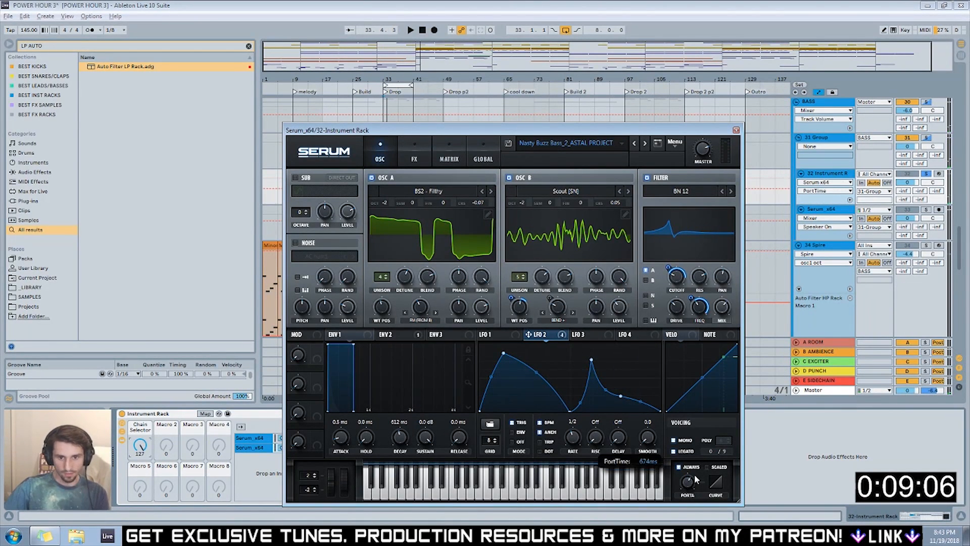
drag(689, 499, 693, 498)
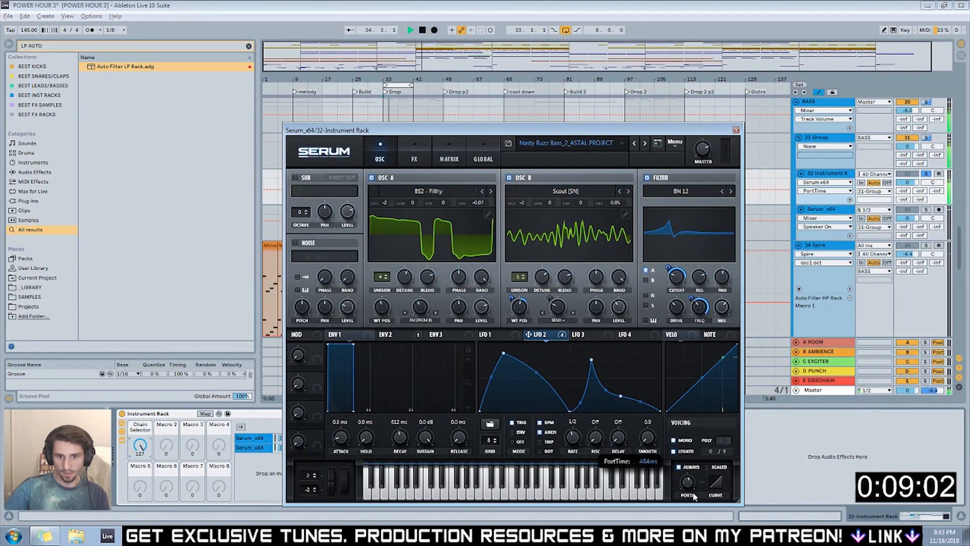
key(space)
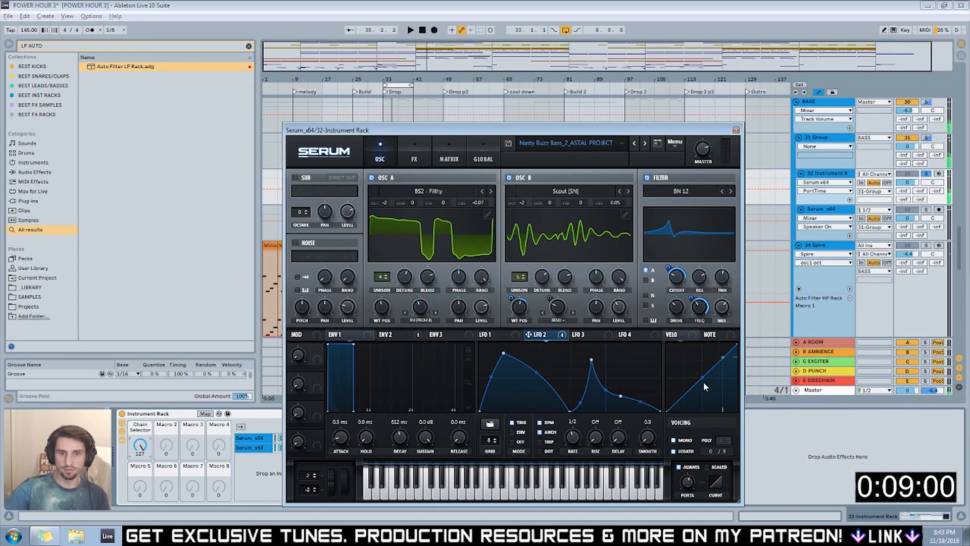
click(735, 130)
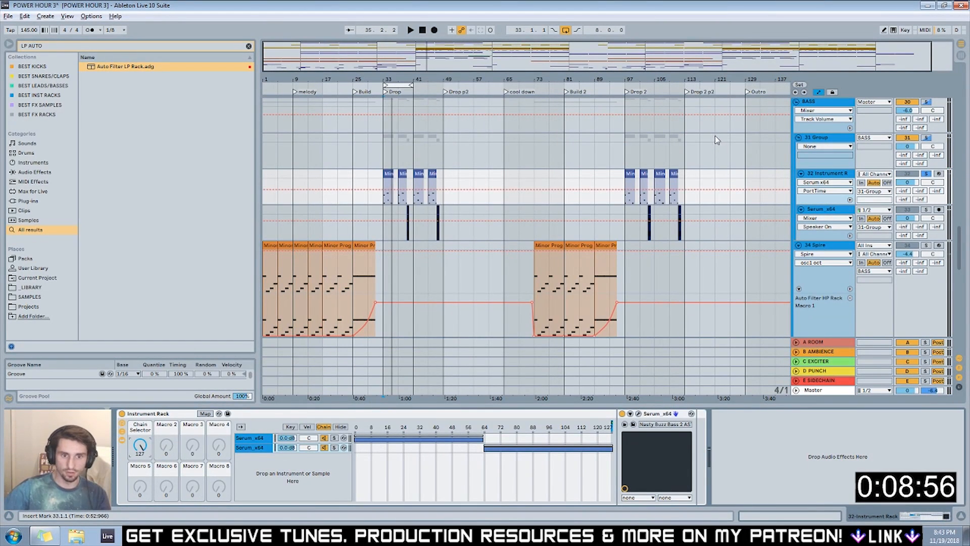
Play from the Drop marker and turn the Chain Selector down to 0 to compare the first chain.
click(387, 92)
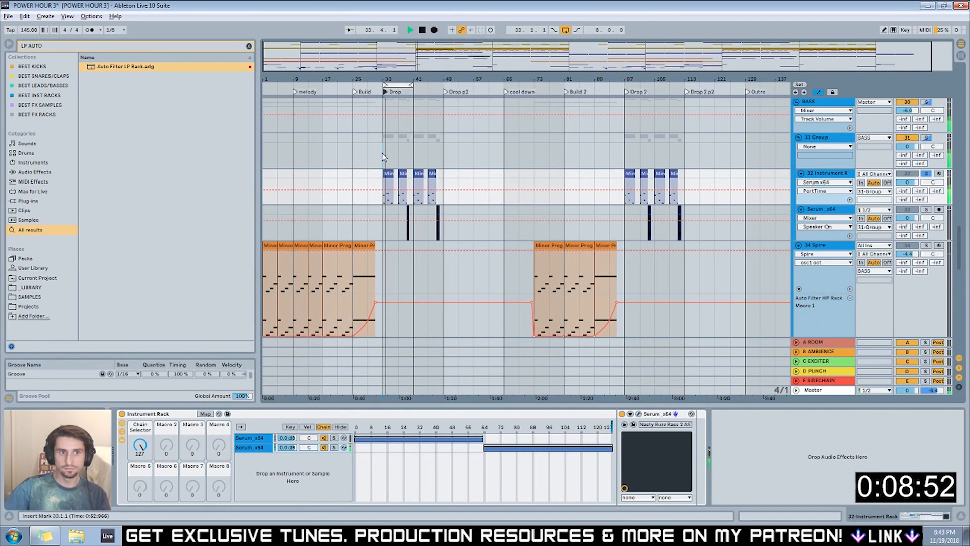
drag(140, 445, 140, 505)
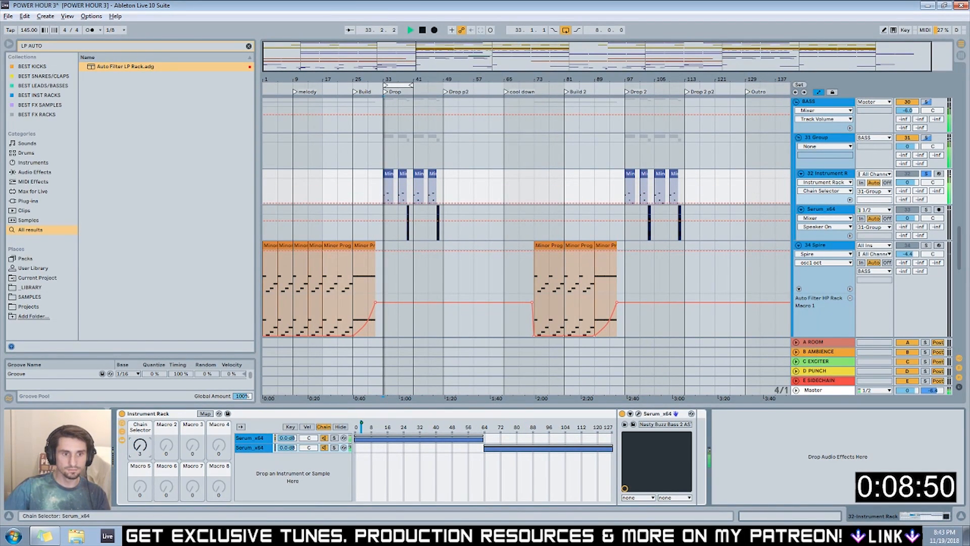
drag(140, 445, 160, 434)
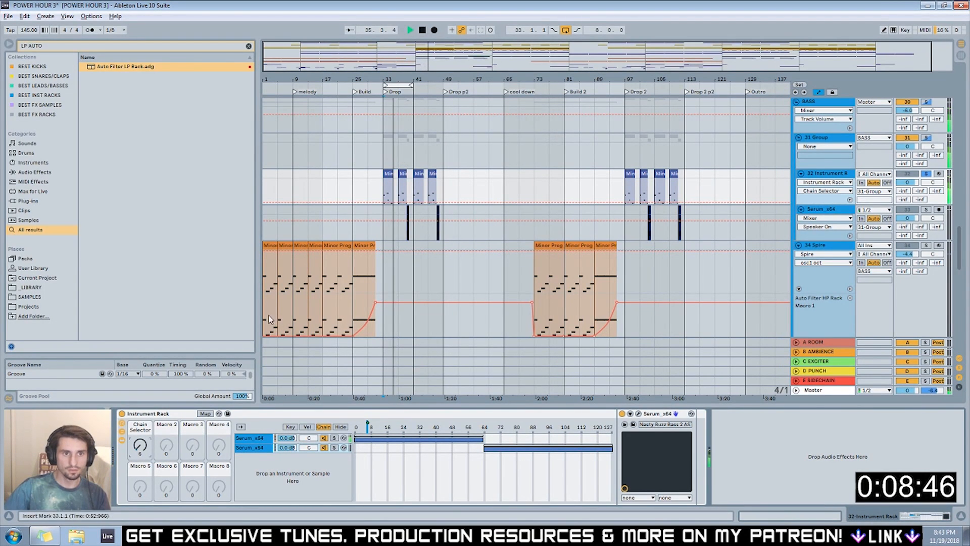
mouse_move(140, 445)
mouse_down()
mouse_move(140, 395)
mouse_move(140, 450)
mouse_up()
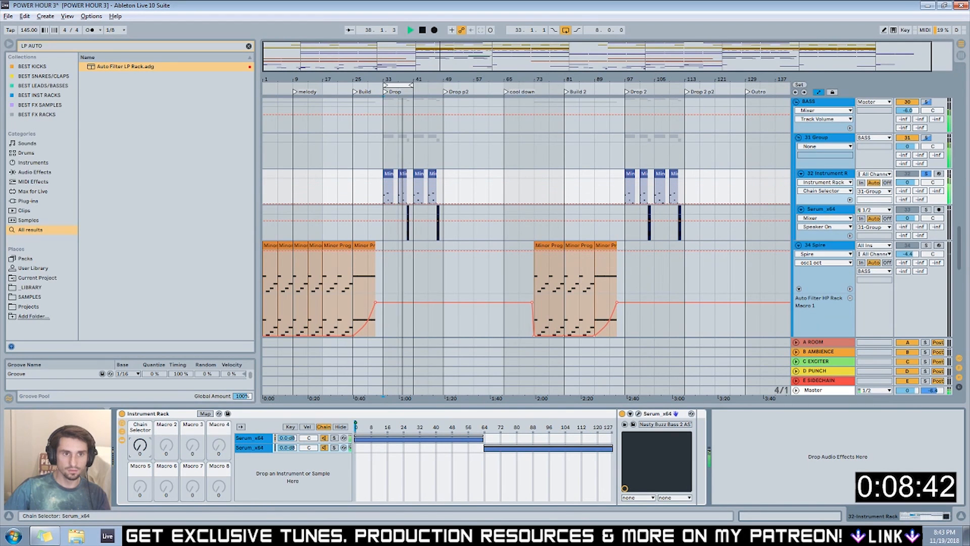
Automate the Chain Selector to jump from 0 to about 119 near bar 41, and extend the Drop loop to 16 bars.
click(413, 204)
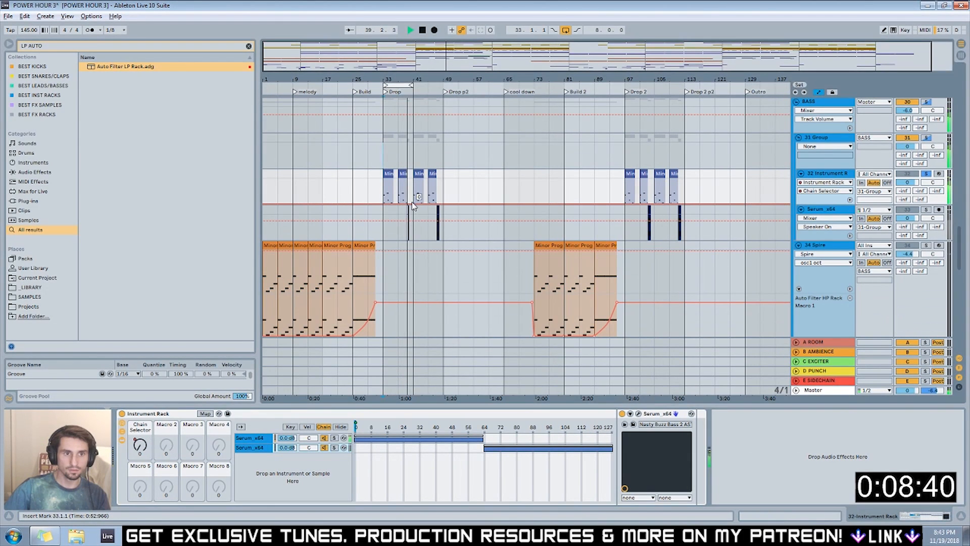
drag(413, 204, 416, 181)
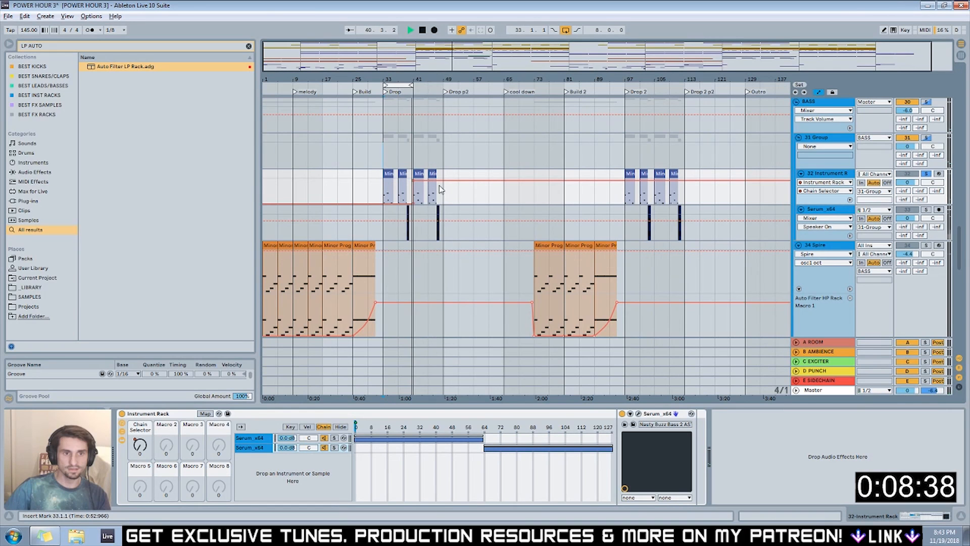
click(415, 92)
drag(426, 84, 441, 84)
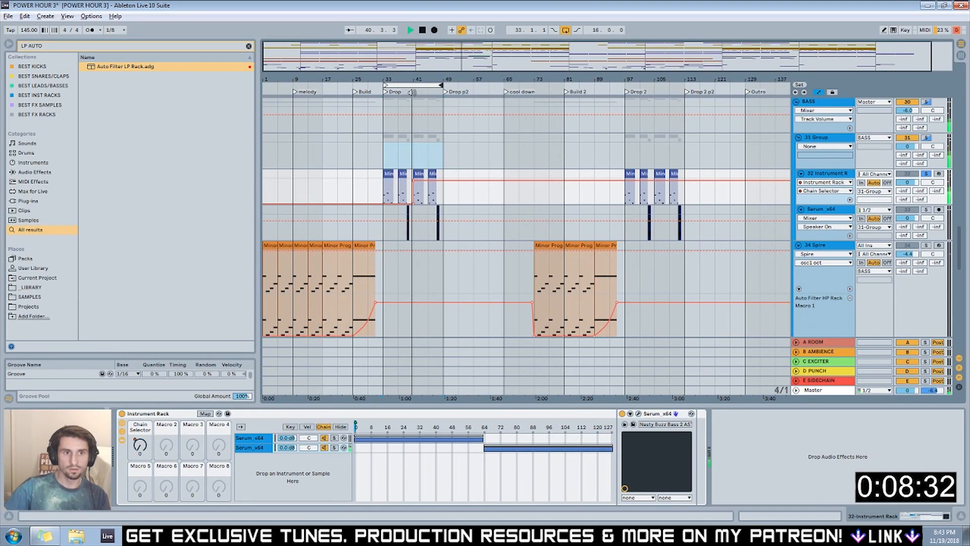
Select the bass clip at bar 41, reopen the second chain's Serum, and audition it from there.
double_click(420, 173)
key(shift+Tab)
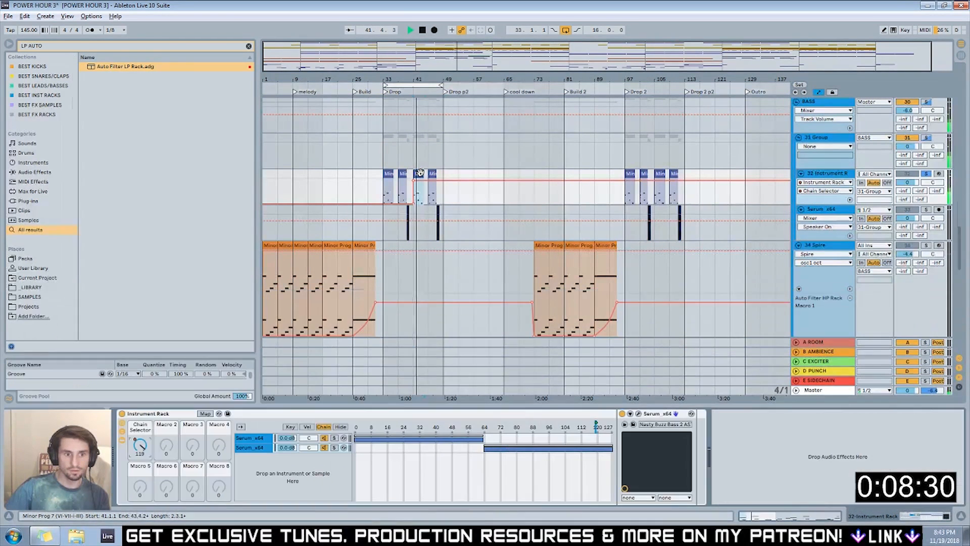
key(shift+Tab)
key(shift+Tab)
key(space)
click(639, 414)
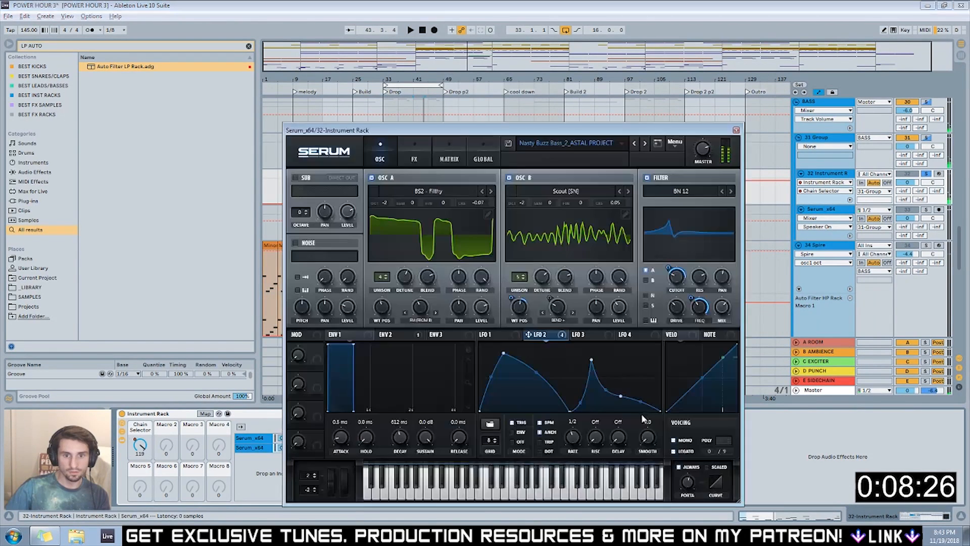
key(space)
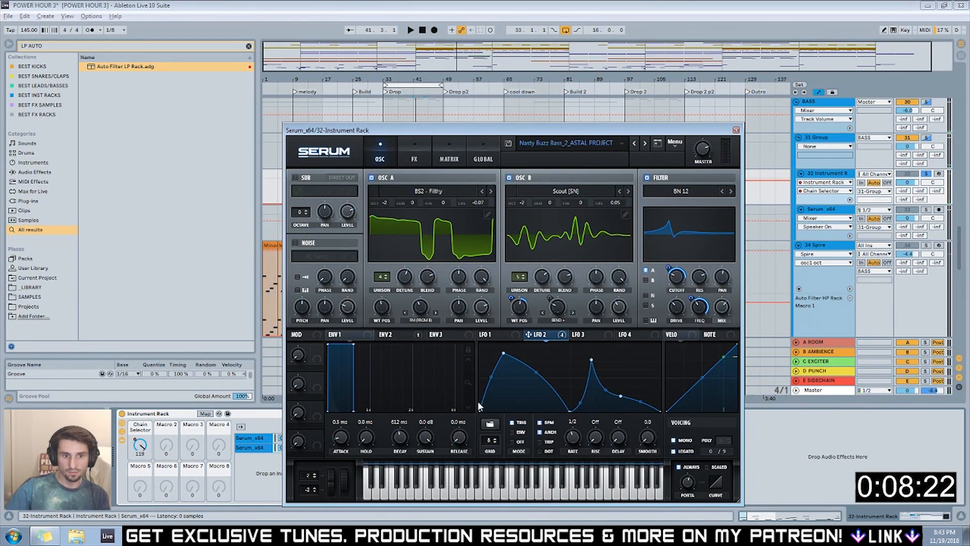
key(space)
Rework the second half of LFO 2, removing the narrow peak and shaping a steep rise into a high plateau.
drag(654, 400, 655, 366)
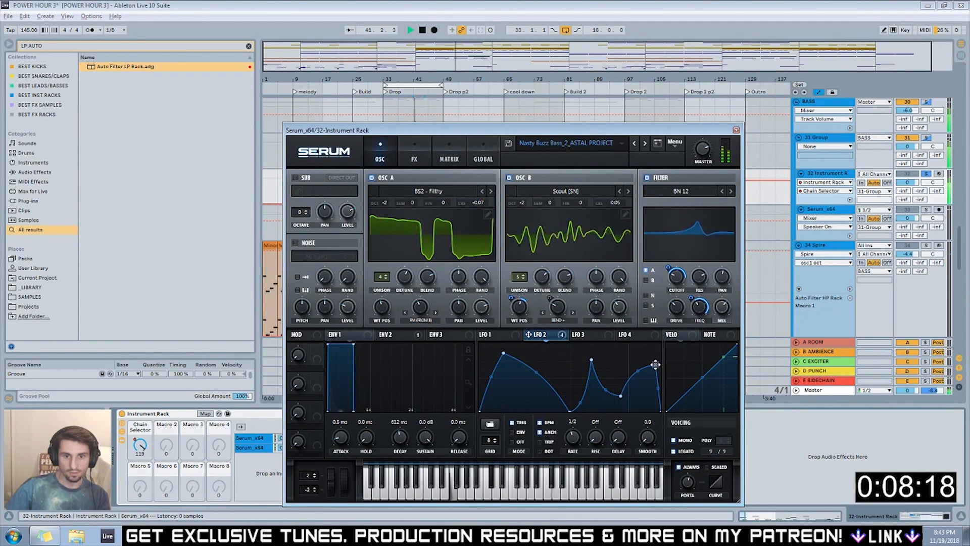
drag(611, 392, 601, 397)
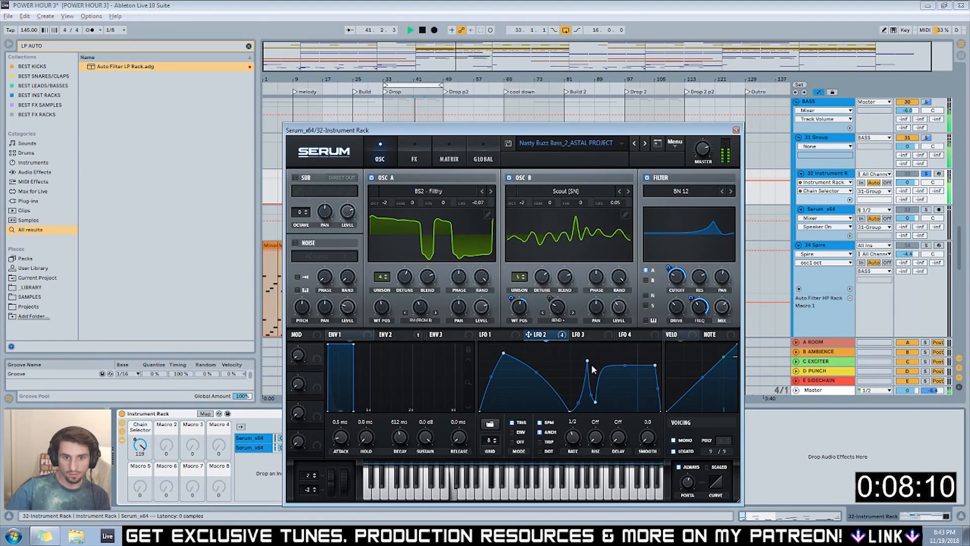
drag(590, 362, 583, 352)
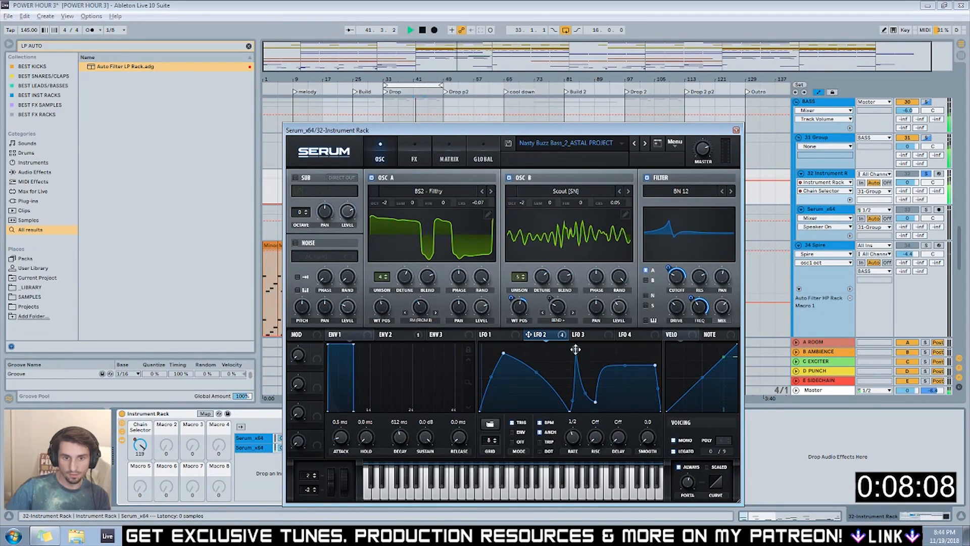
key(space)
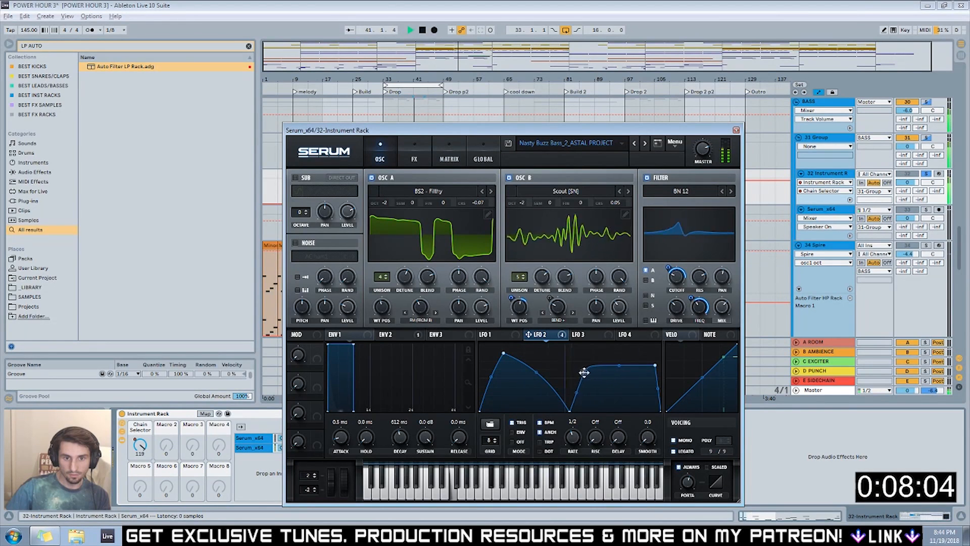
drag(653, 363, 651, 356)
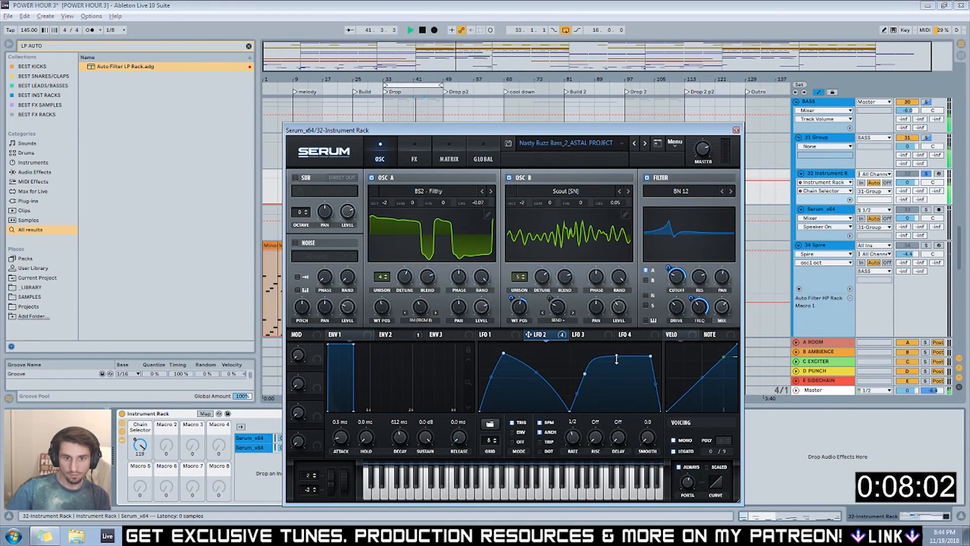
Lower the plateau points in the second half of LFO 2 into a gentler slope while auditioning, and close Serum.
key(space)
drag(585, 374, 589, 378)
drag(651, 355, 655, 361)
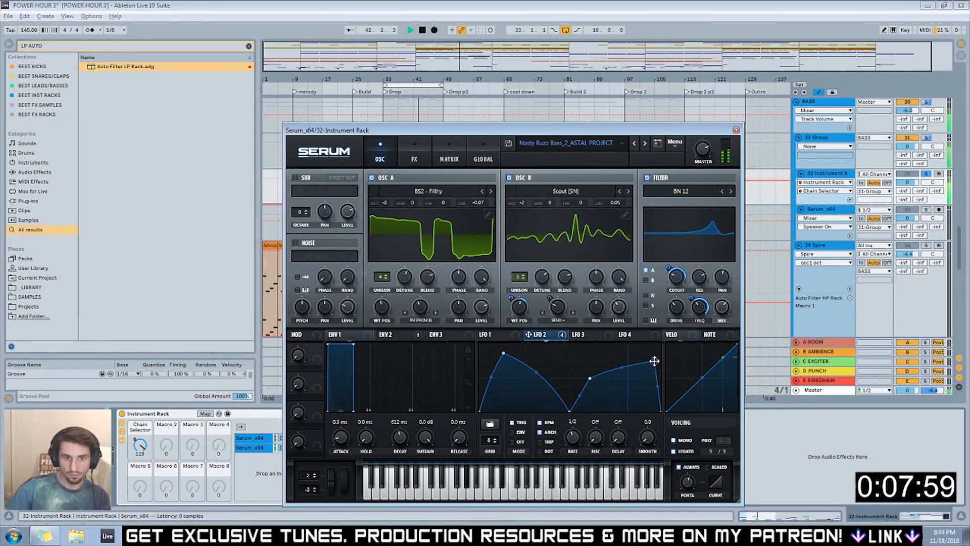
click(694, 483)
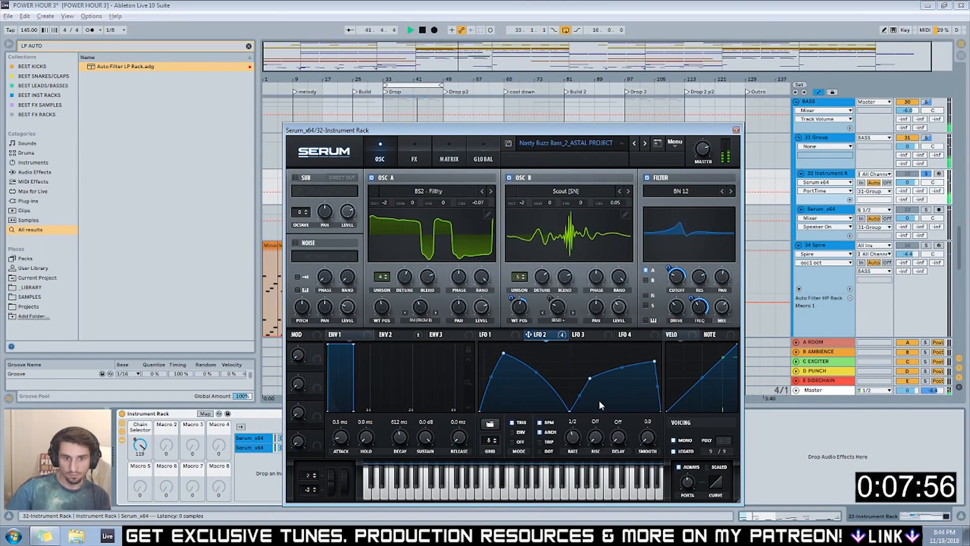
drag(589, 378, 591, 381)
drag(655, 358, 650, 368)
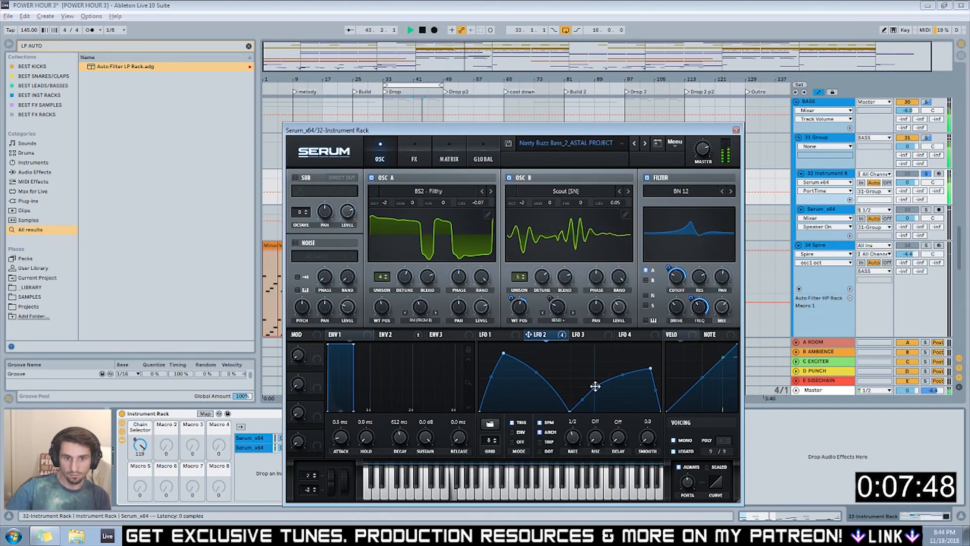
click(736, 131)
key(space)
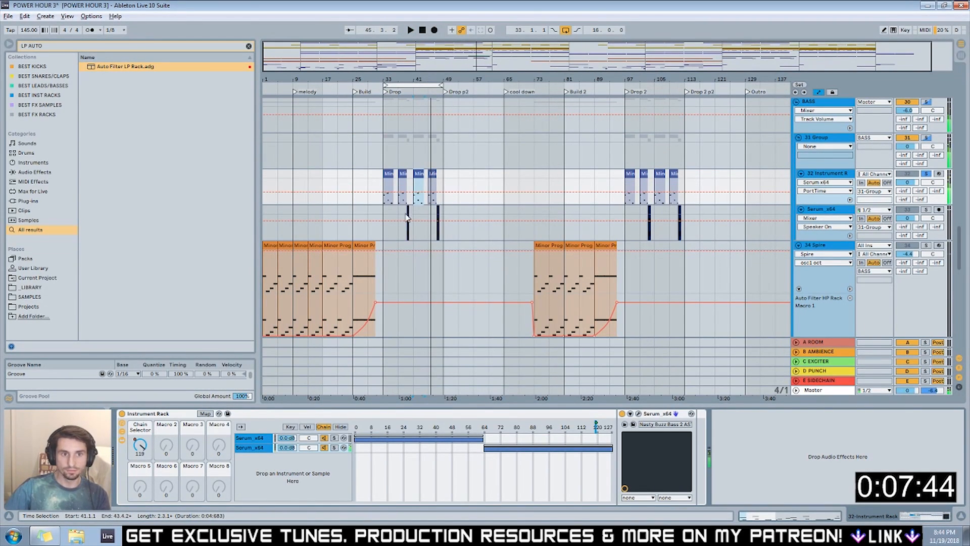
Show a lane for each automated envelope on the rack track and repeat the Chain Selector's jump from 0 to about 119 in Drop 2.
right_click(808, 202)
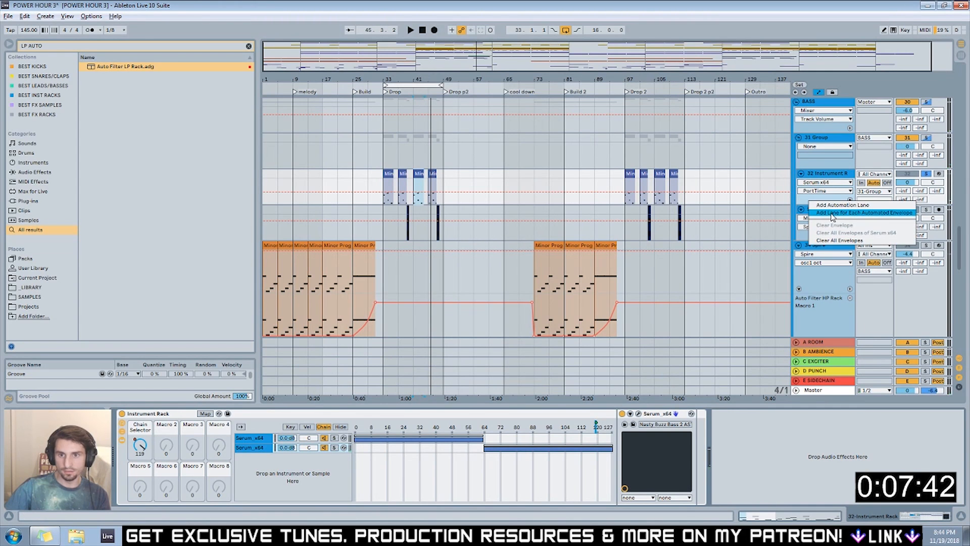
click(856, 214)
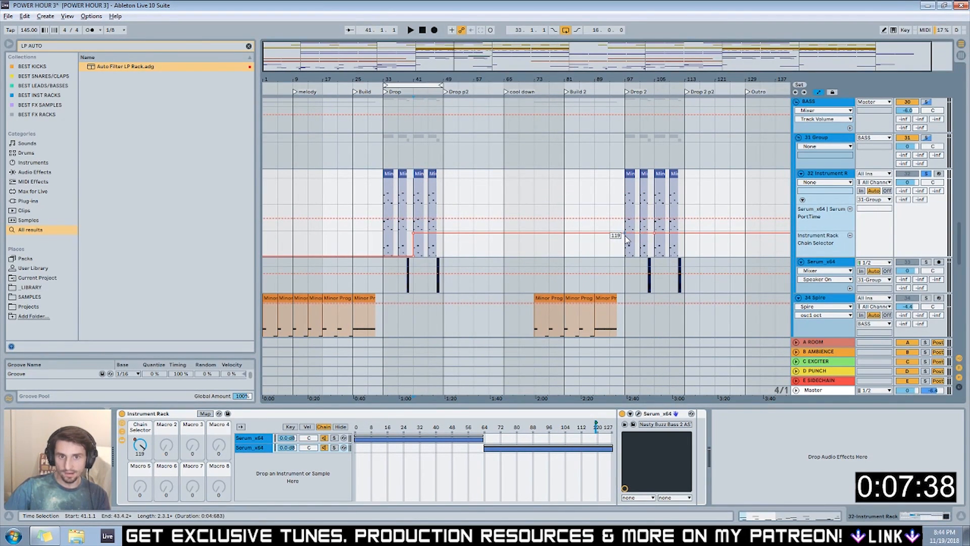
mouse_move(616, 236)
mouse_down()
mouse_move(621, 260)
mouse_move(617, 233)
mouse_up()
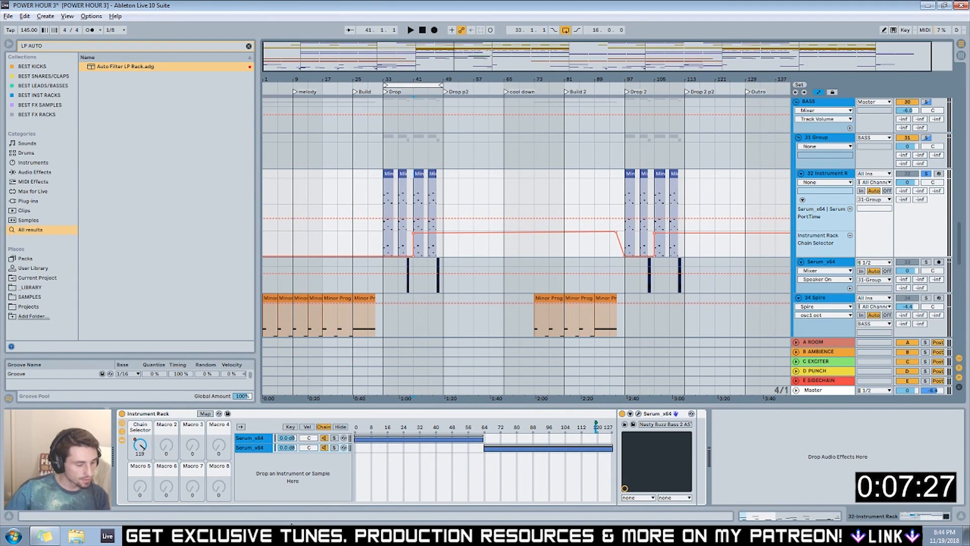
Switch to Notepad and review the remaining arrangement fixes in notes.txt, from freezing synths to adding another bass sound.
key(alt+Tab)
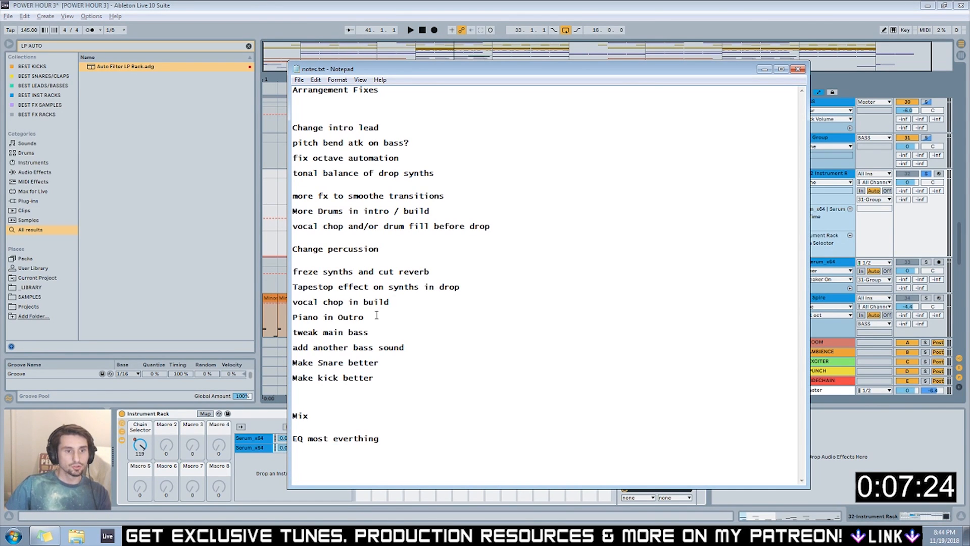
drag(435, 272, 324, 272)
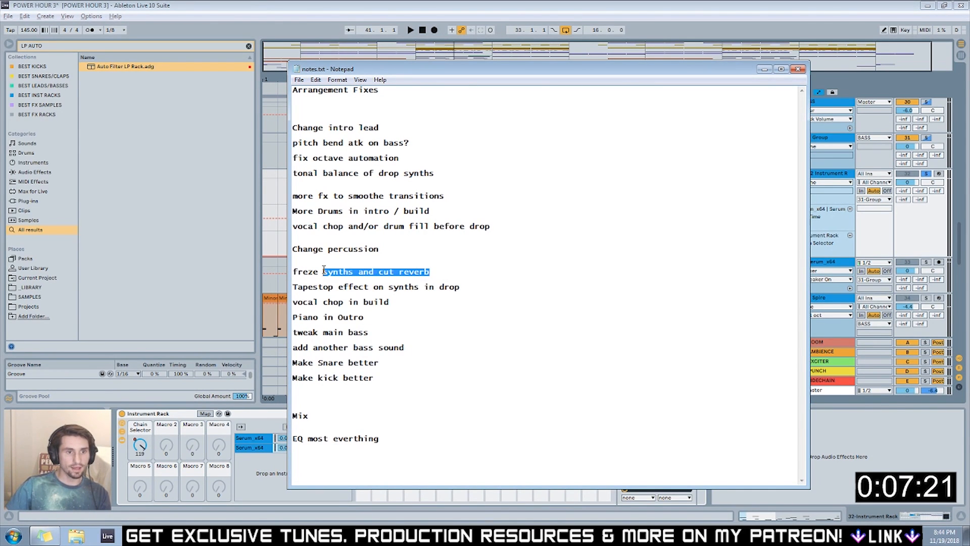
click(298, 264)
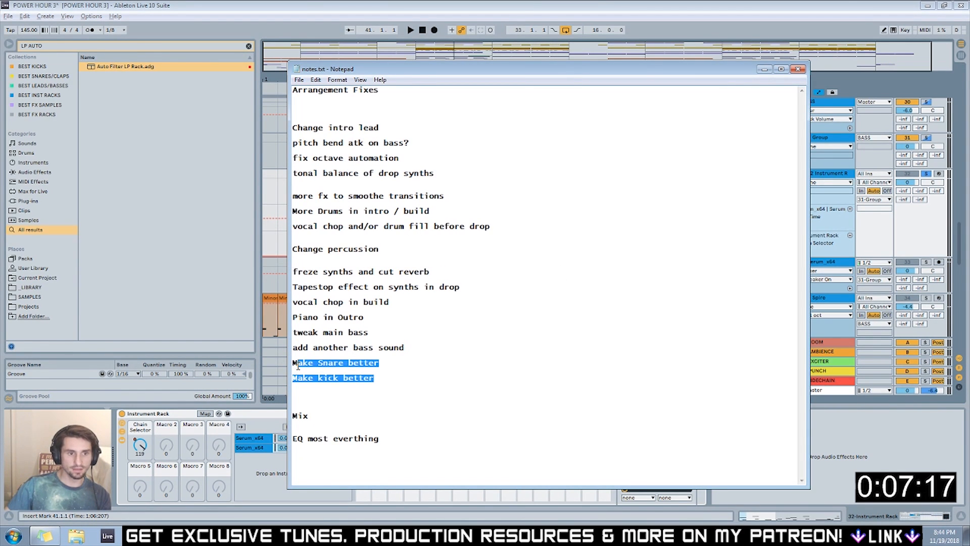
drag(404, 347, 292, 348)
click(797, 70)
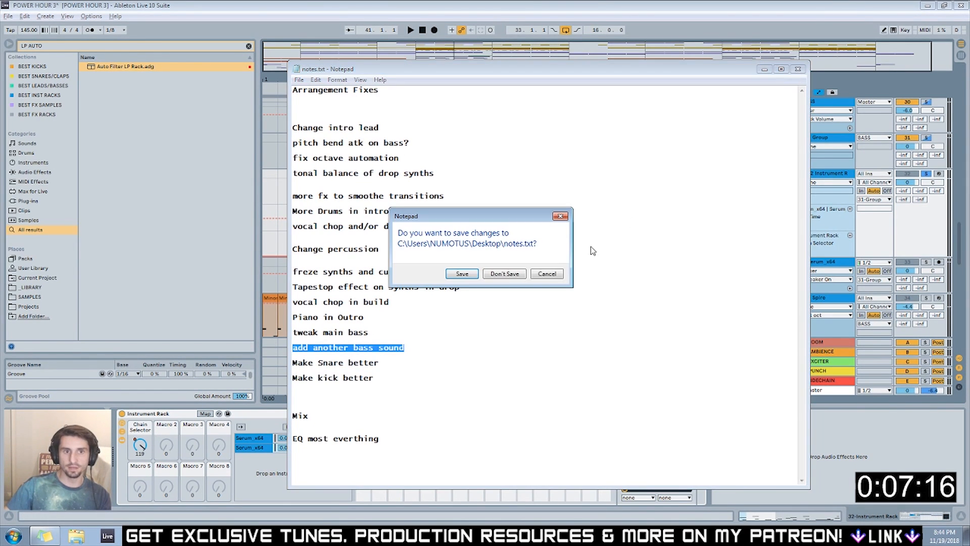
click(548, 275)
Return to Ableton Live, clear the bass solo, and set the BASS group's volume to -4.0 dB while playing from the build.
click(279, 160)
scroll(433, 134, up, 5)
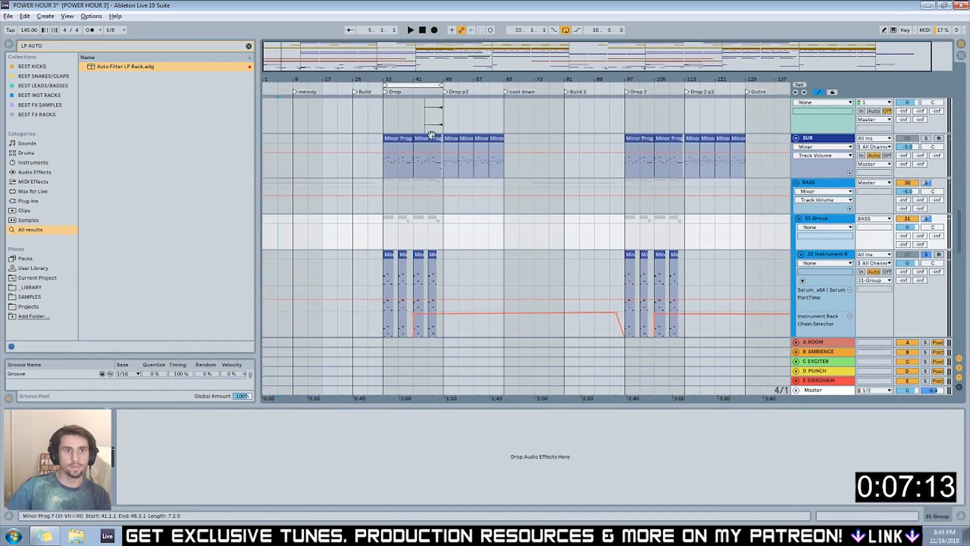
click(365, 89)
click(346, 90)
click(927, 110)
click(927, 110)
scroll(455, 194, down, 2)
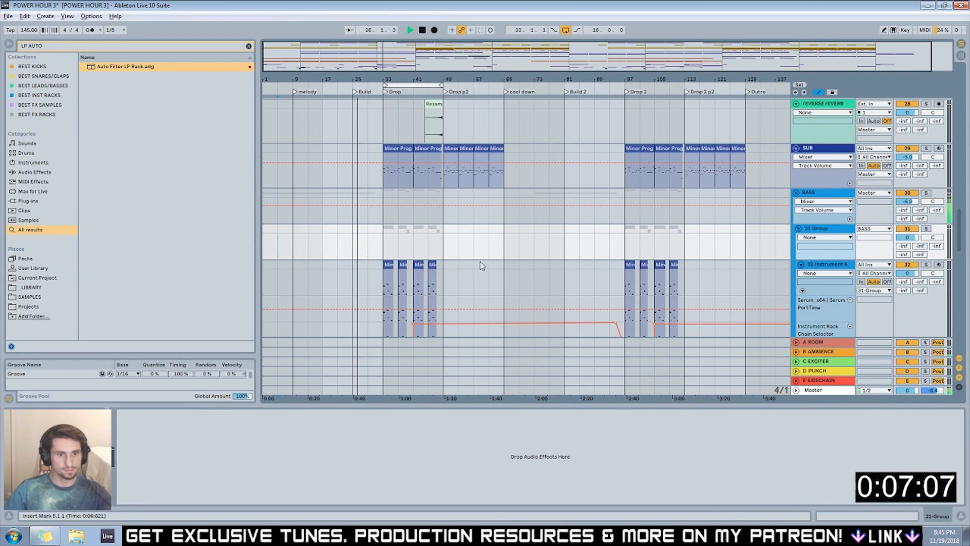
scroll(455, 273, down, 6)
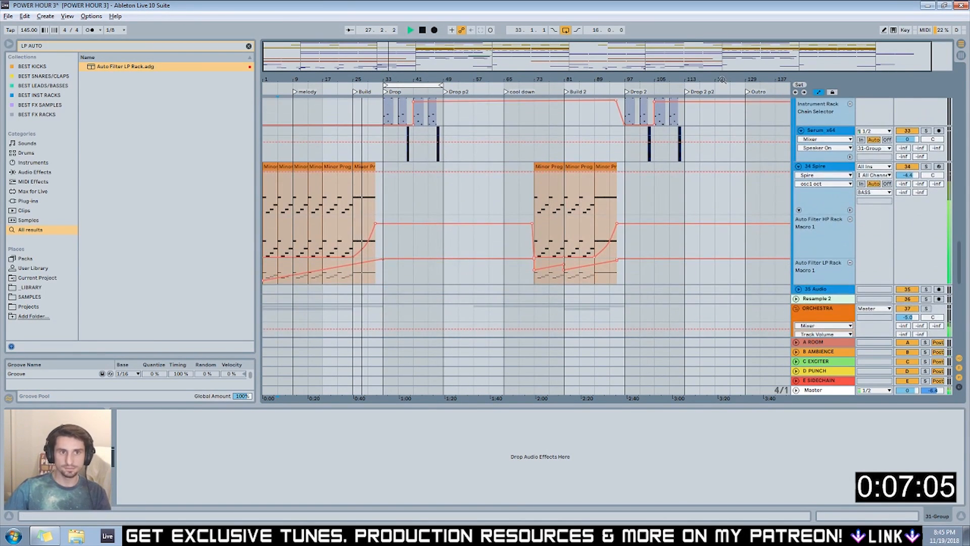
scroll(823, 163, up, 3)
scroll(914, 196, up, 3)
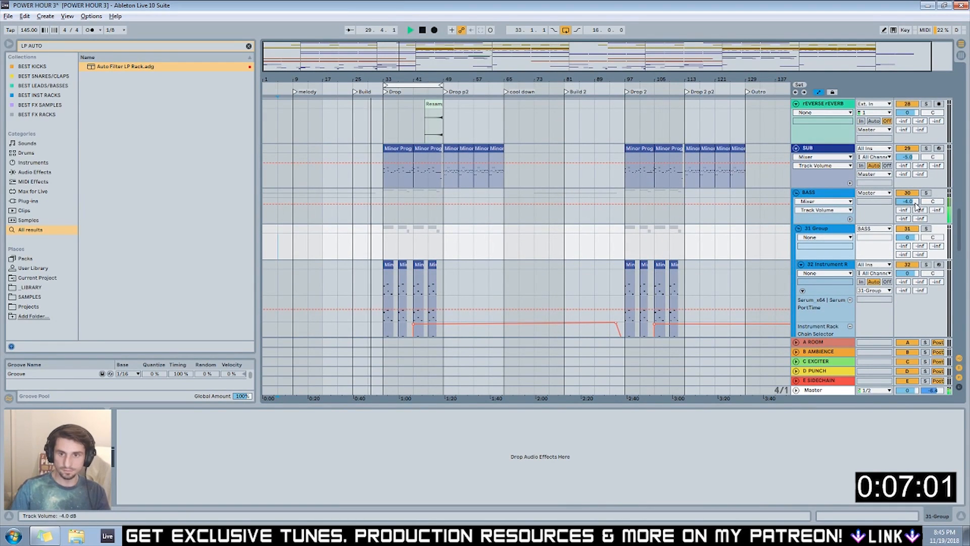
Play into the drop and briefly solo the KICK track to judge the kick against the full mix.
scroll(415, 174, up, 8)
scroll(415, 175, up, 15)
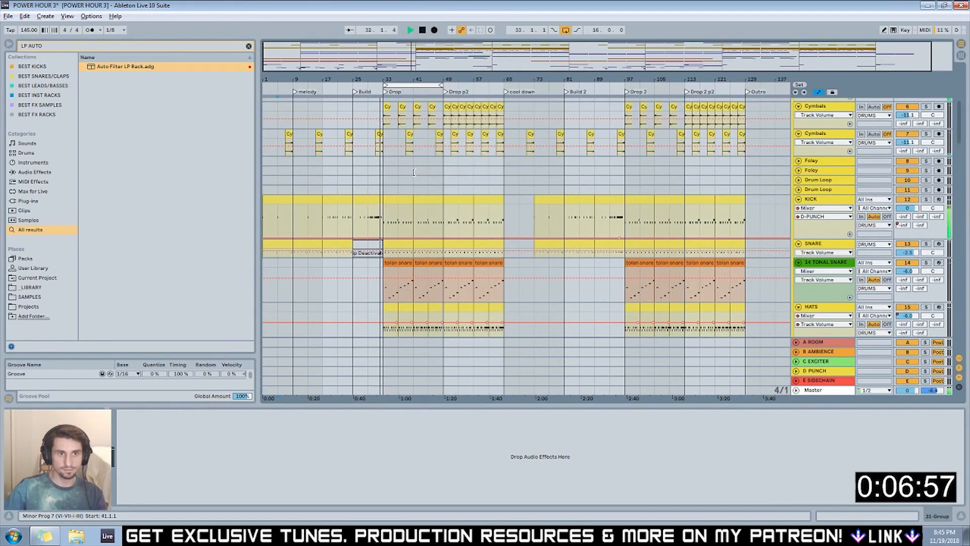
scroll(410, 171, up, 9)
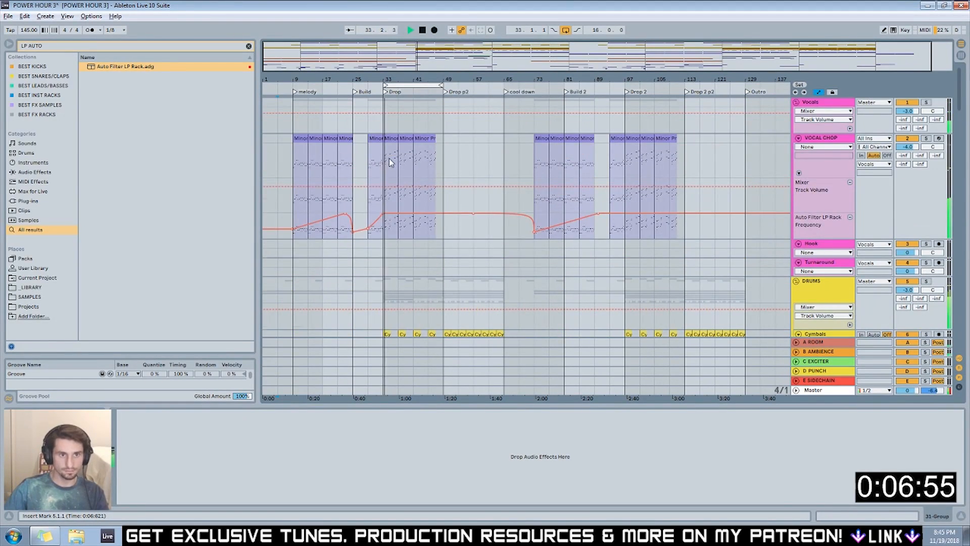
scroll(388, 166, down, 8)
key(space)
click(929, 195)
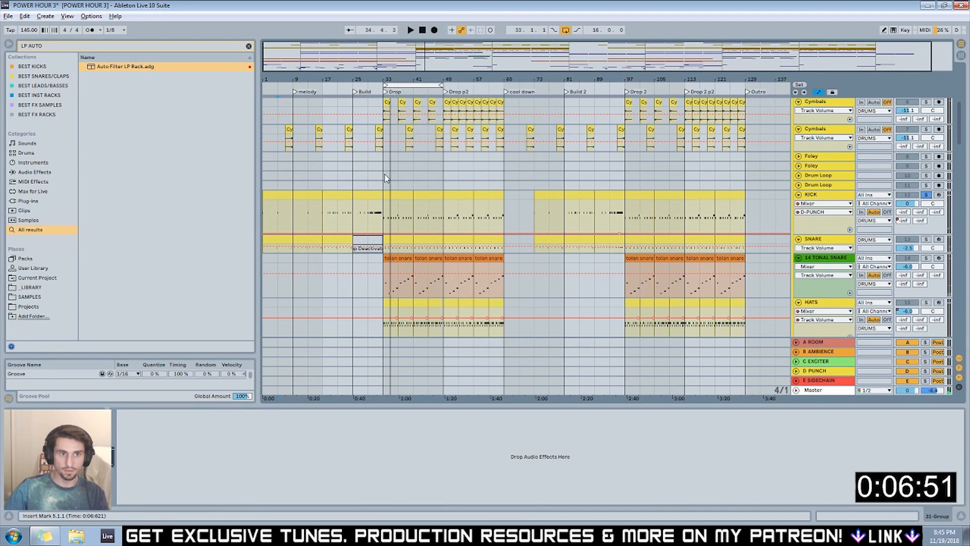
click(384, 176)
key(space)
click(928, 195)
click(386, 169)
Set the volume of the 17 Resample 1 2 track to -6.4 dB and of the SUB track to -11.0 dB.
scroll(389, 182, down, 8)
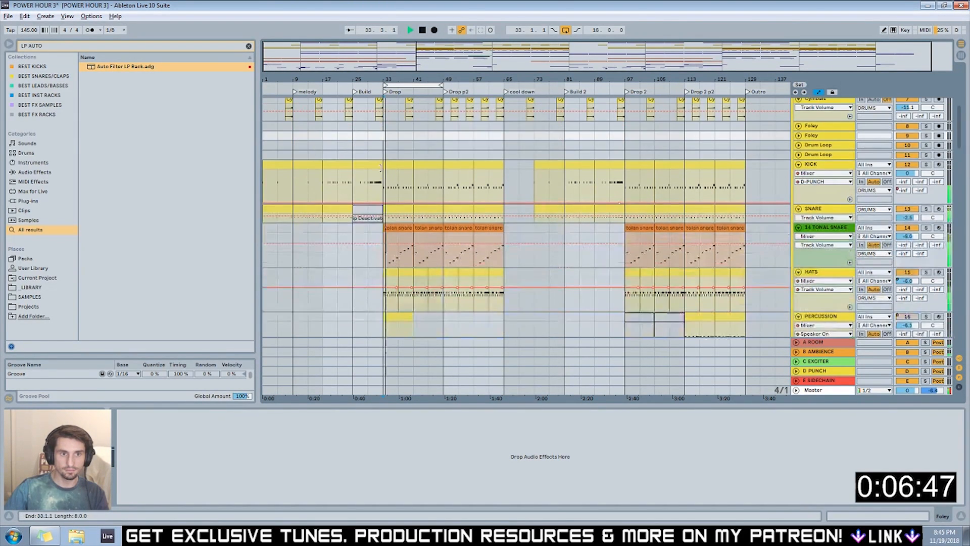
drag(908, 209, 908, 218)
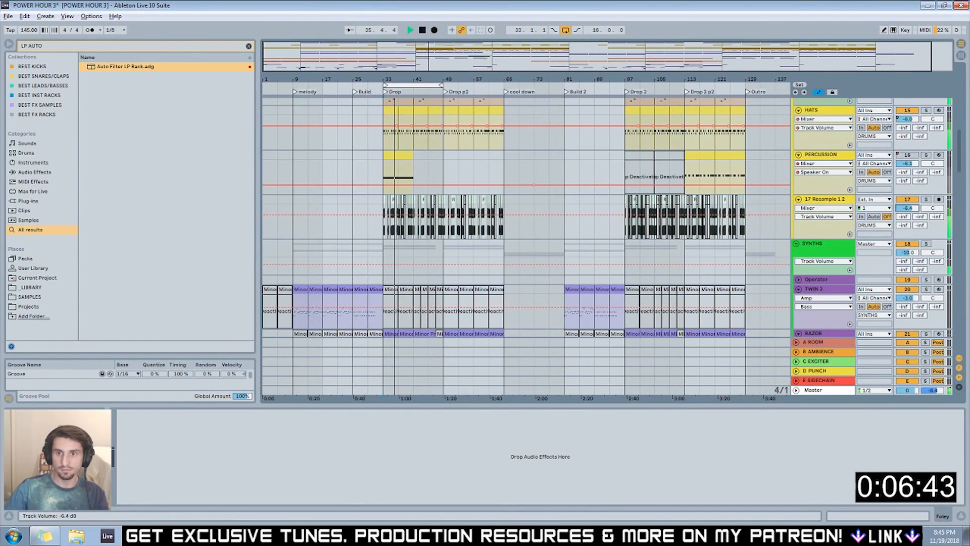
key(space)
scroll(433, 200, down, 10)
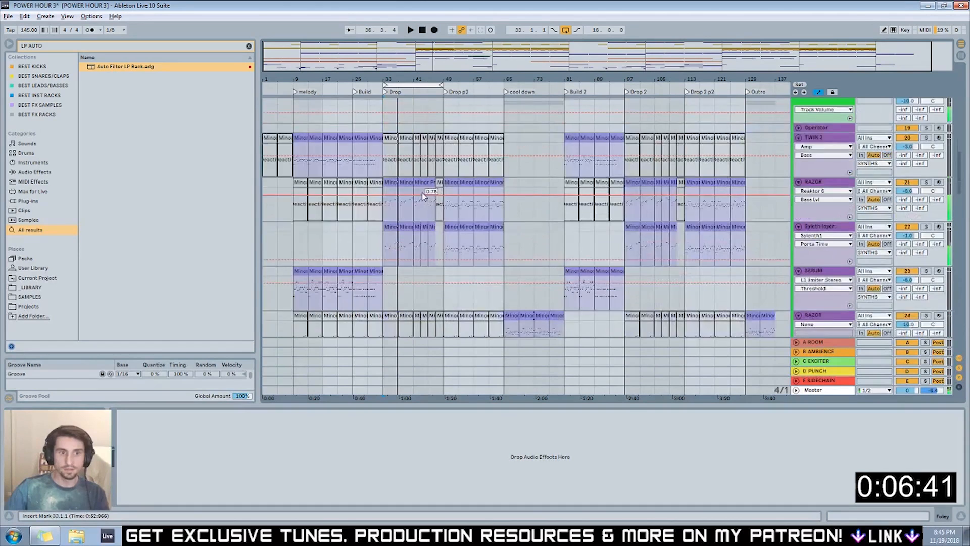
scroll(433, 201, down, 5)
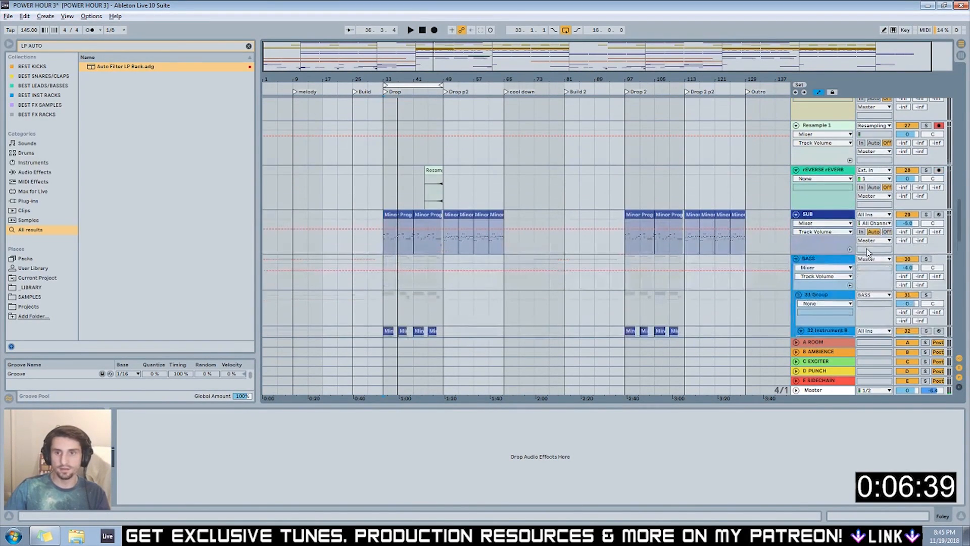
drag(908, 223, 907, 241)
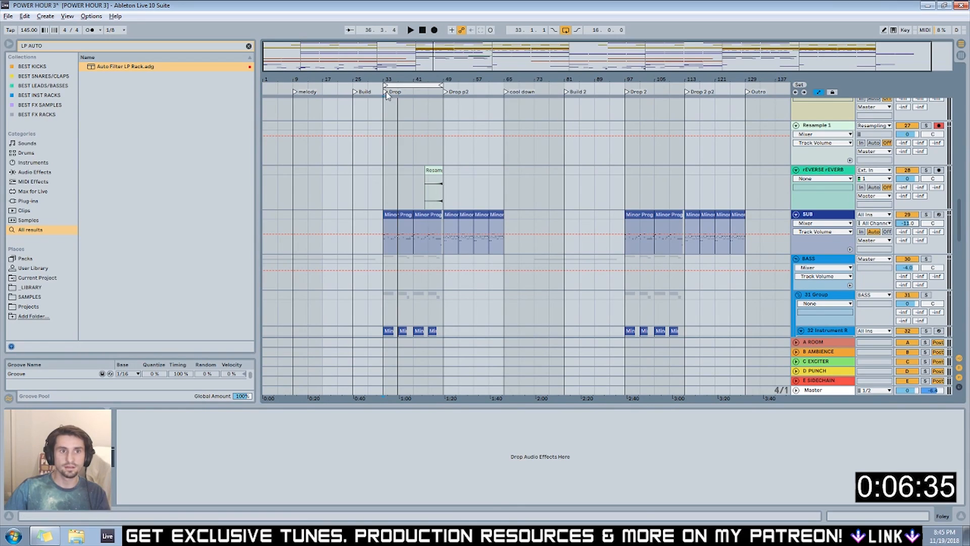
Open the KICK clip at bar 33, move its second ProducerHub Kick 9 note to 2.1.1, and add a short one at 2.4.3.
scroll(386, 138, up, 10)
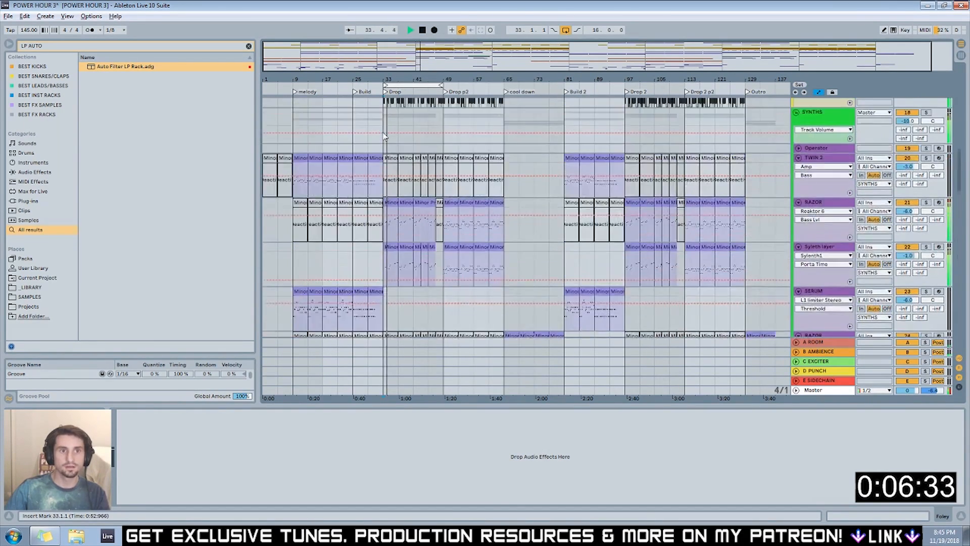
scroll(384, 136, up, 8)
click(397, 221)
key(space)
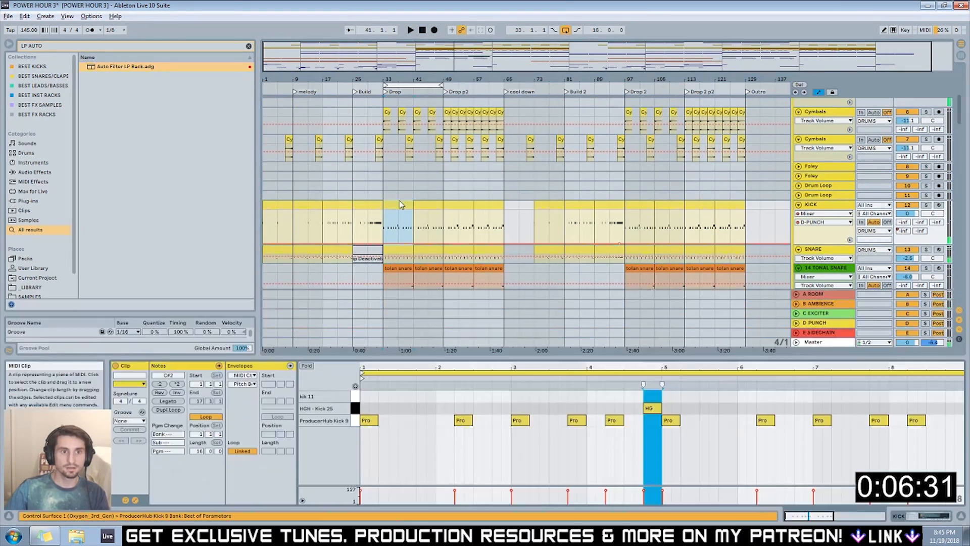
double_click(396, 214)
key(space)
click(444, 420)
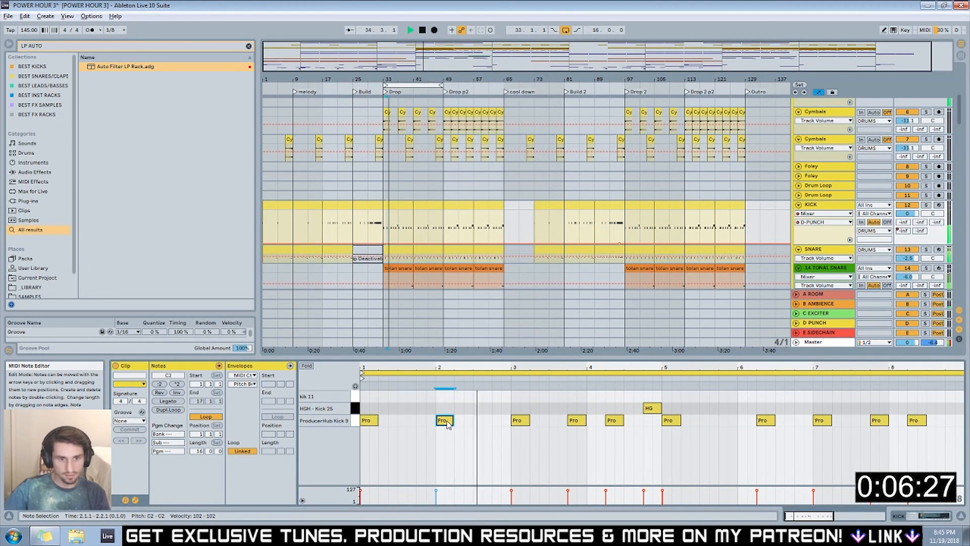
double_click(505, 420)
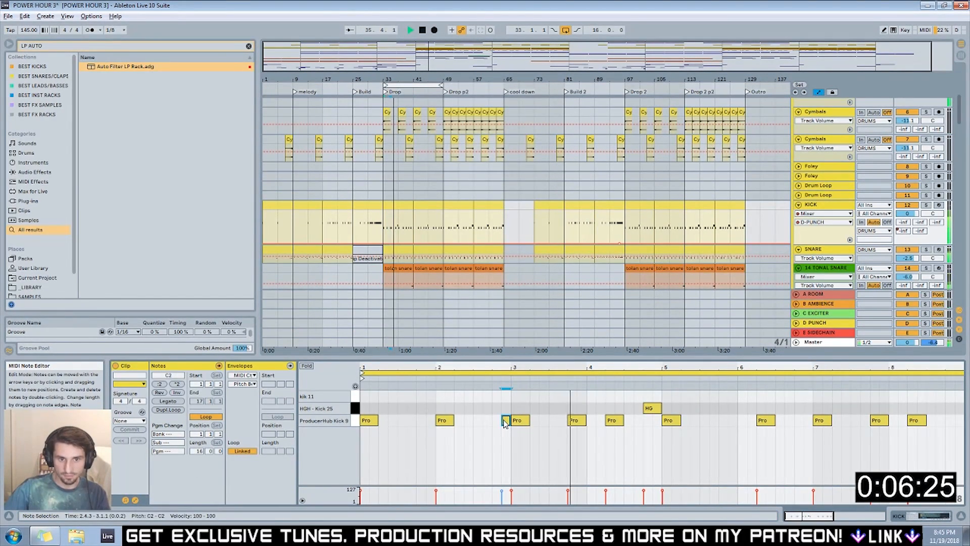
Layer short HGH - Kick 25 notes at 1.1.1, 2.1.1, 2.4.3 and 3.1.1, with velocity 63 for the one at 2.4.3.
click(355, 408)
double_click(365, 409)
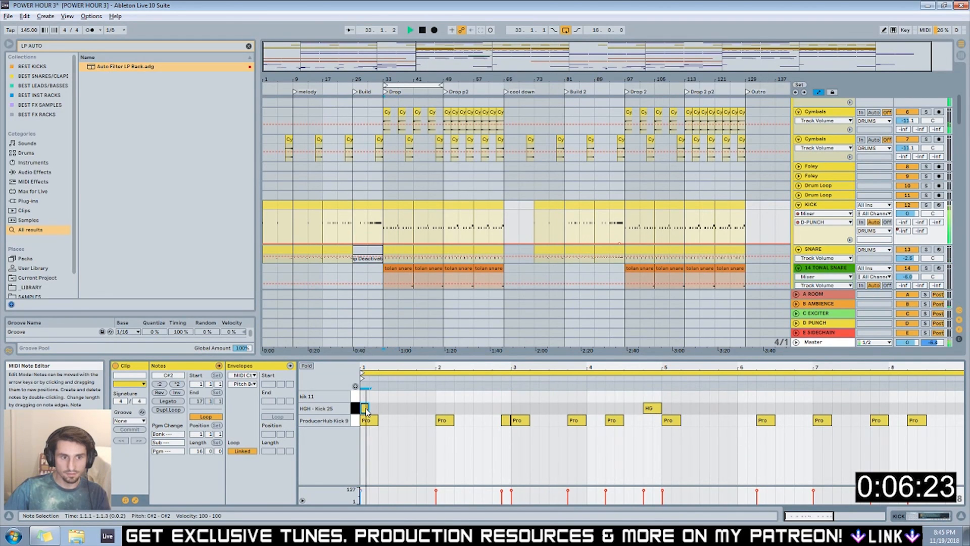
double_click(439, 407)
click(510, 412)
double_click(508, 408)
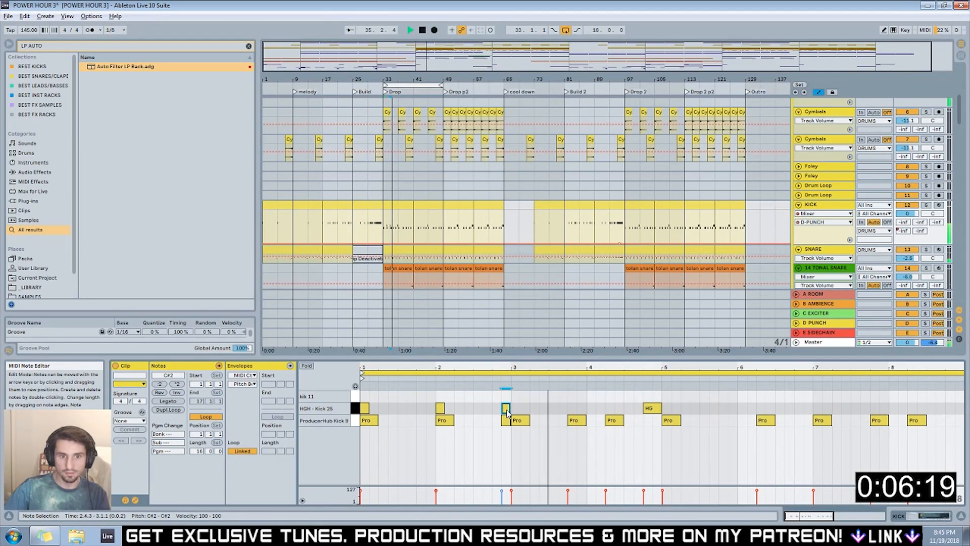
drag(510, 409, 519, 426)
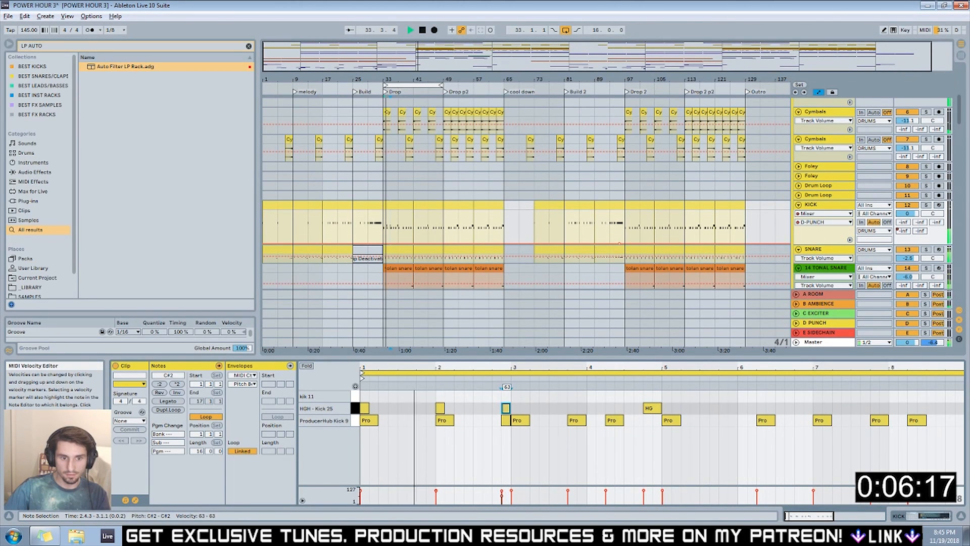
double_click(515, 408)
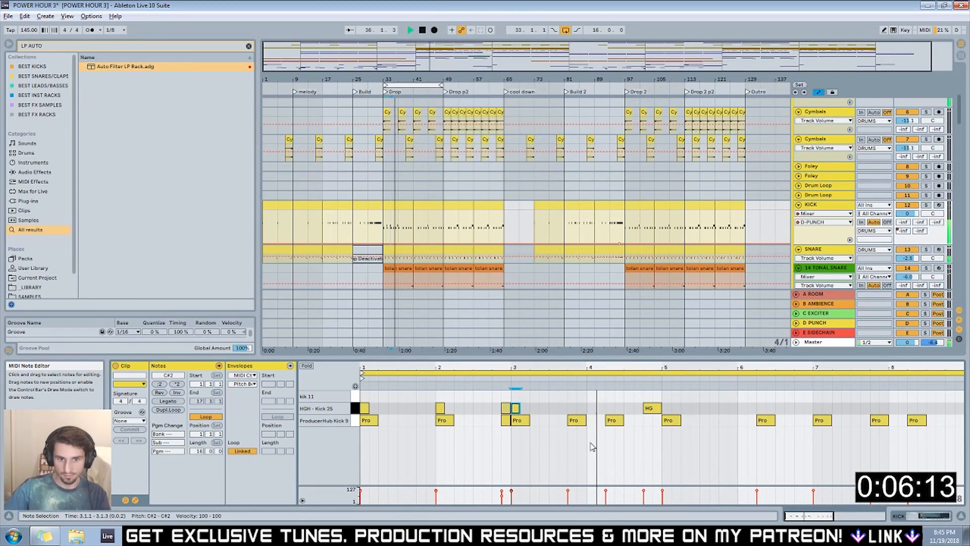
Move the existing HGH - Kick 25 hit to 4.3.3 with both kicks layered, and layer HGH - Kick 25 over the kicks at 3.4.1 and 4.2.1.
mouse_move(652, 408)
mouse_down()
mouse_move(643, 408)
mouse_move(652, 421)
mouse_up()
double_click(638, 421)
click(638, 410)
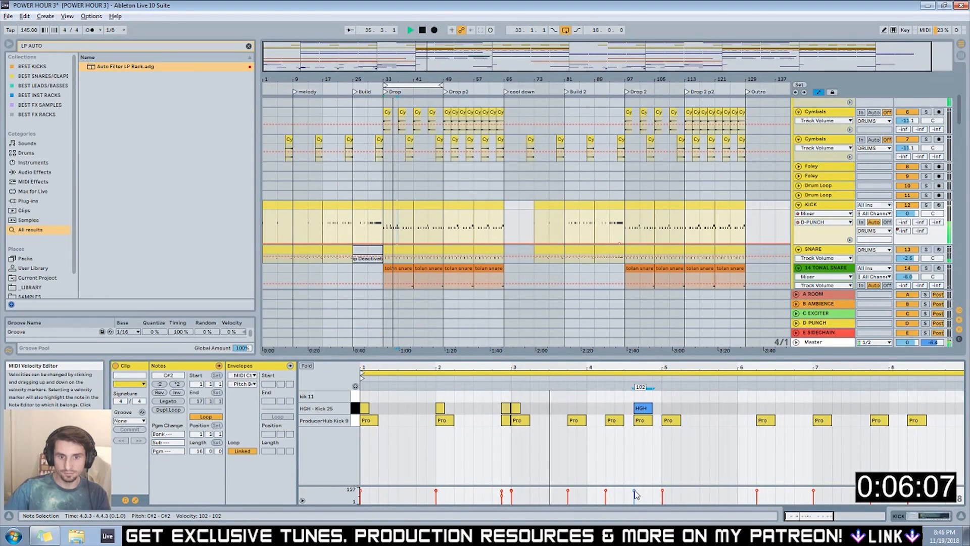
click(683, 459)
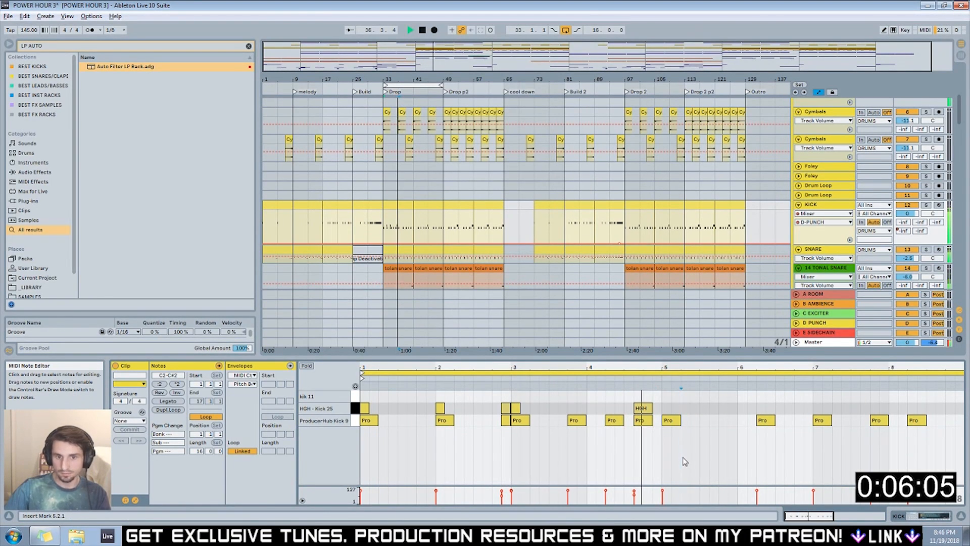
key(space)
click(579, 420)
mouse_move(579, 420)
mouse_down()
mouse_move(579, 409)
mouse_move(613, 409)
mouse_up()
click(596, 434)
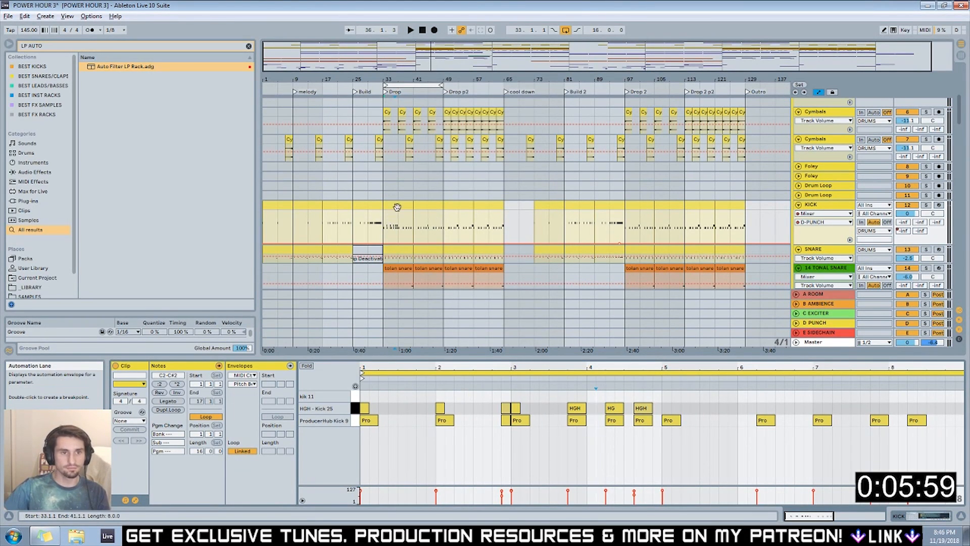
In the KICK clip at bar 33, layer HGH - Kick 25 notes over the ProducerHub Kick 9 hits from 5.1.1 through 8.2.1.
click(397, 222)
scroll(407, 230, down, 3)
scroll(409, 232, up, 3)
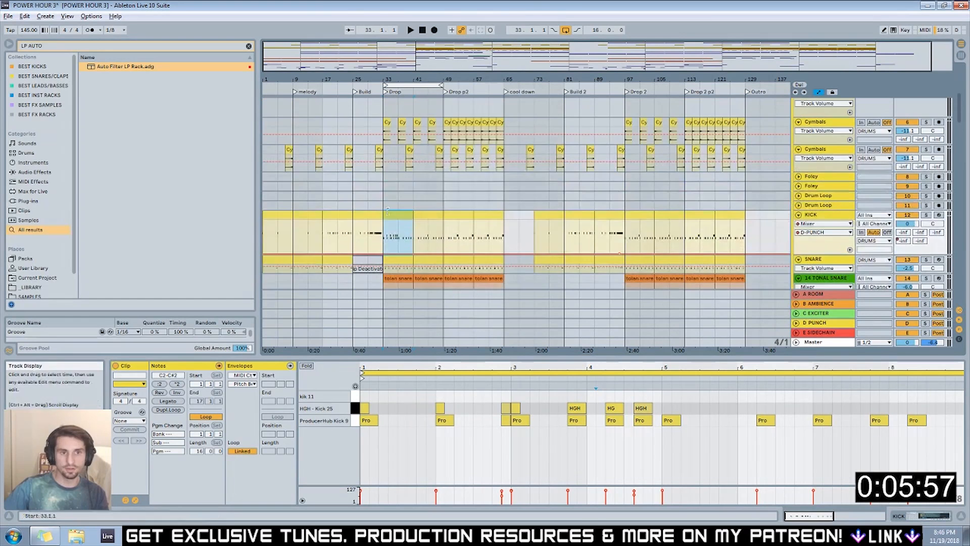
scroll(555, 303, down, 2)
click(671, 420)
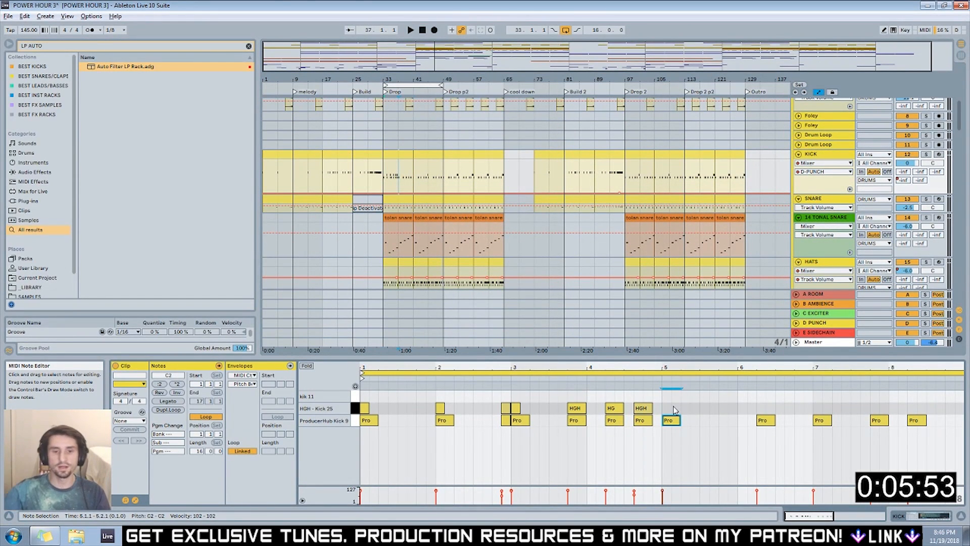
drag(678, 443, 916, 410)
click(861, 430)
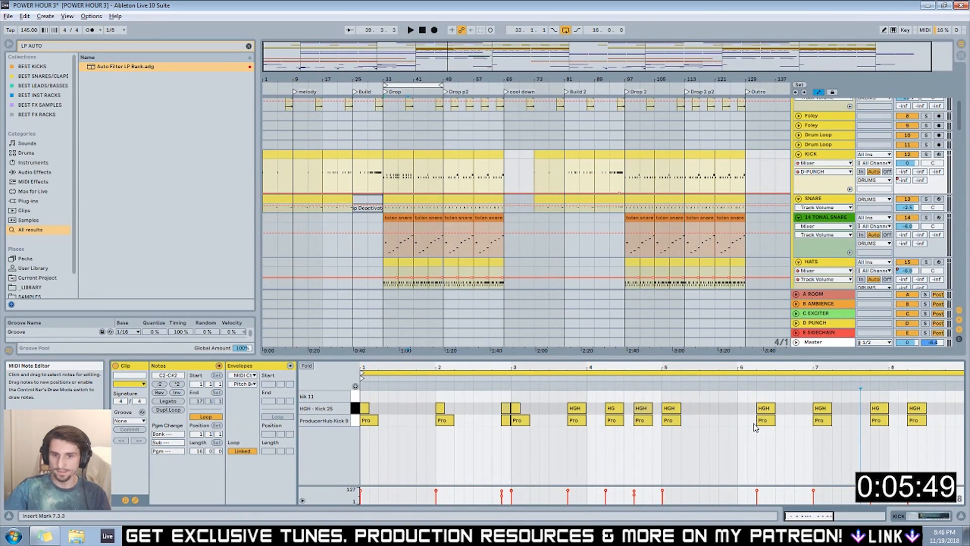
Add a short layered hit of both kicks at 6.4.3 and lower the velocity of its HGH - Kick 25 note.
double_click(807, 421)
click(816, 410)
drag(812, 489, 833, 536)
In the KICK clip at bar 49, add a short ProducerHub Kick 9 note at 4.4.3 and lower the HGH - Kick 25 velocities at 4.3.3 and 4.4.1.
click(392, 156)
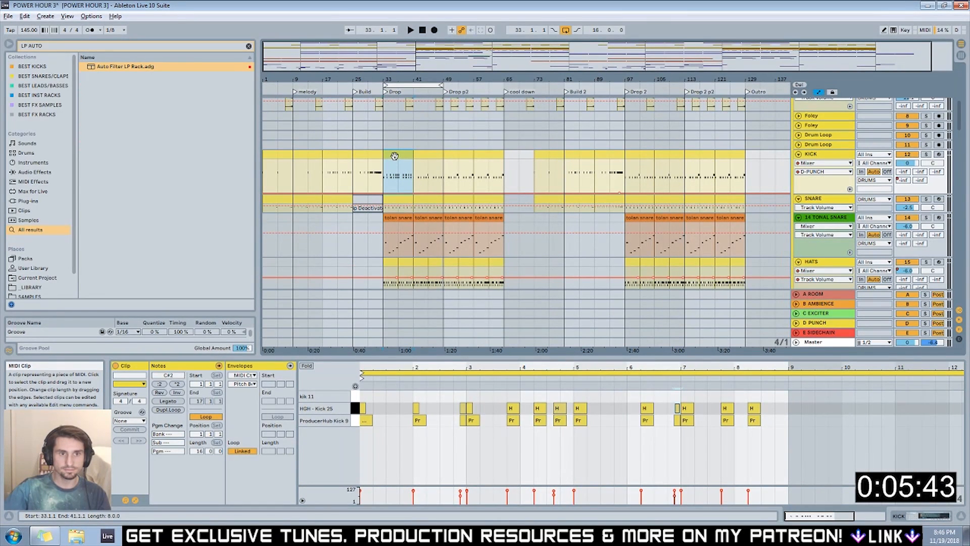
click(429, 161)
click(457, 162)
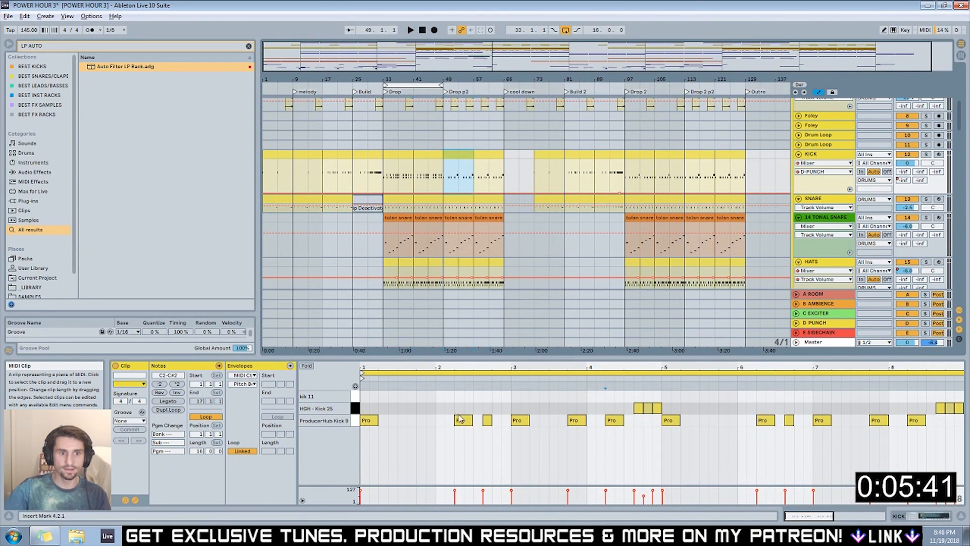
drag(363, 433, 634, 404)
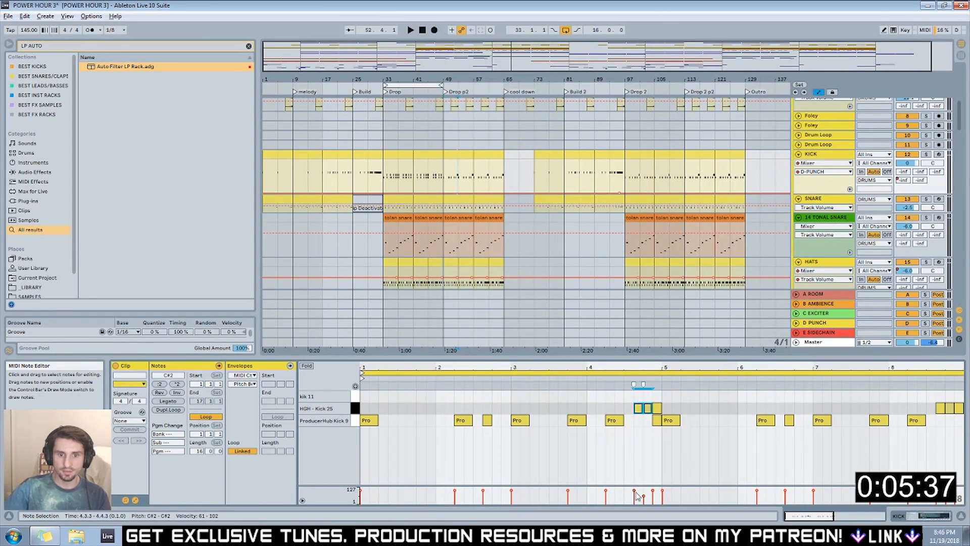
click(653, 491)
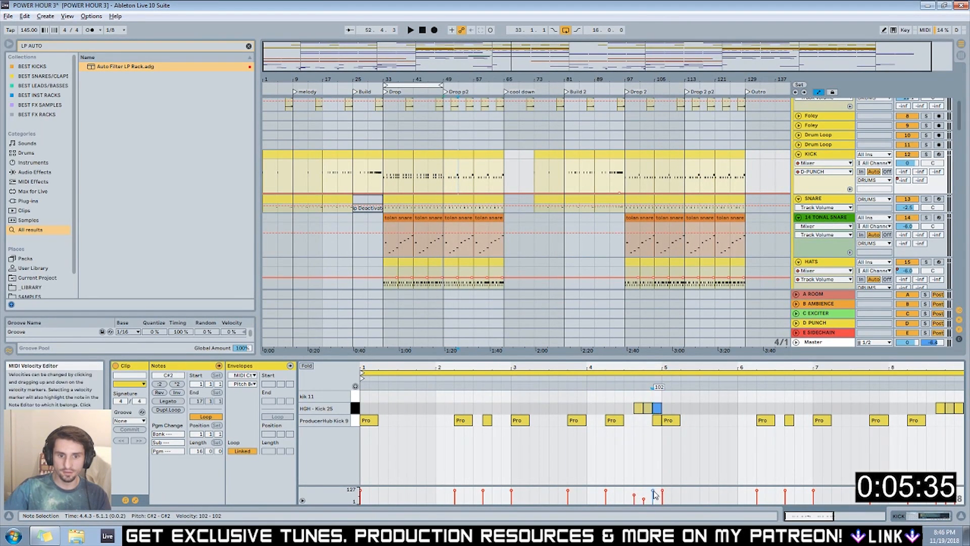
click(635, 444)
key(space)
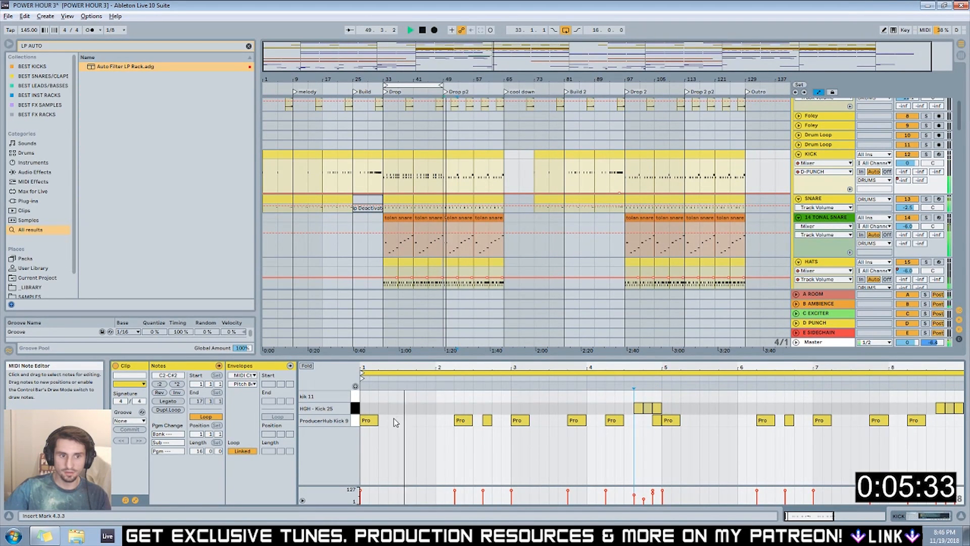
Layer HGH - Kick 25 notes over the ProducerHub Kick 9 hits from 1.1.1 through 4.2.1 during playback.
drag(374, 427, 614, 407)
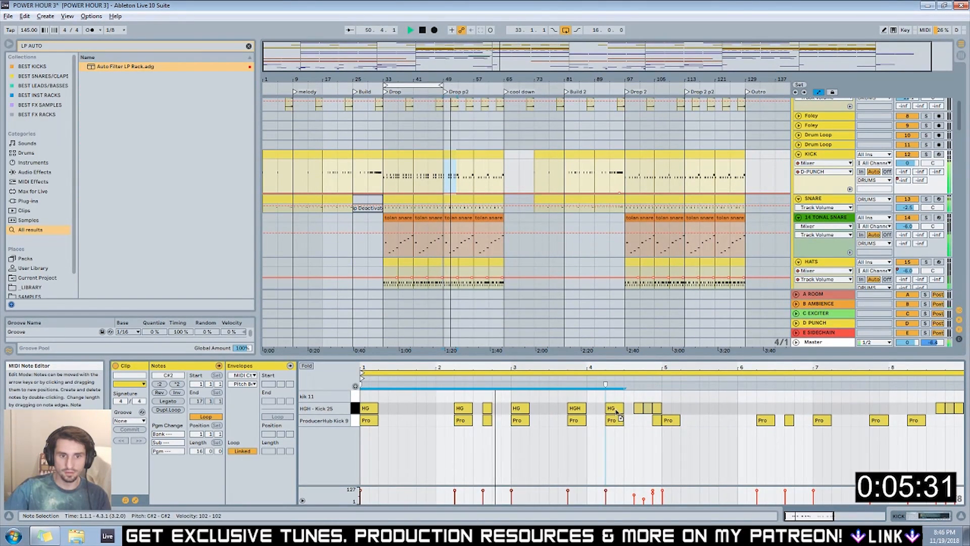
click(565, 451)
key(space)
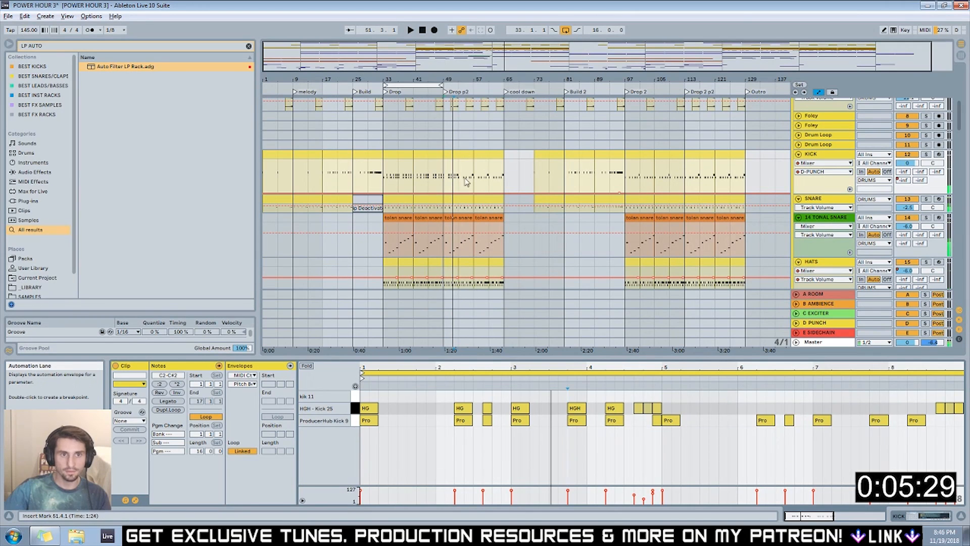
In the SNARE clip at bar 49, move the three-layer snare hit at 6.4.1 to 6.4.3.
click(459, 200)
key(space)
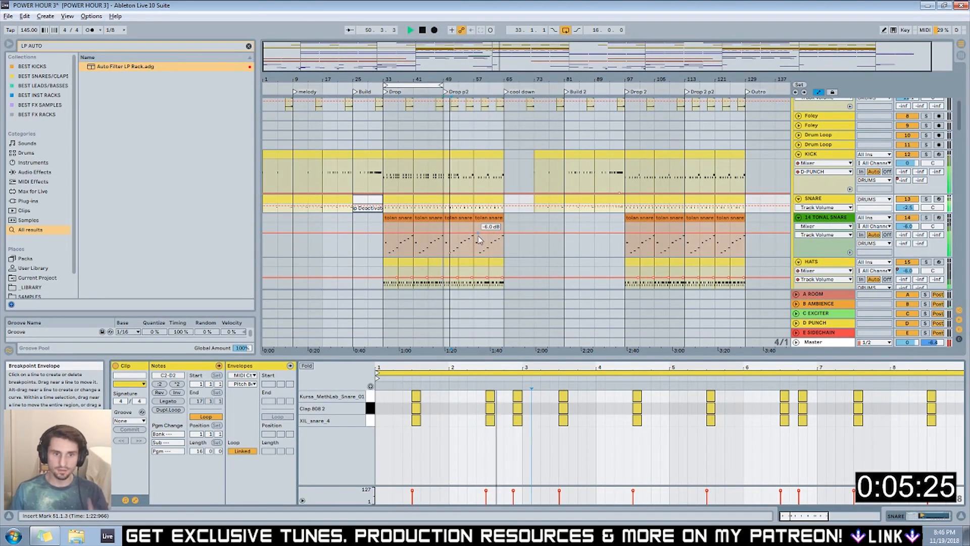
click(486, 202)
drag(524, 429, 518, 404)
drag(815, 444, 803, 387)
click(461, 201)
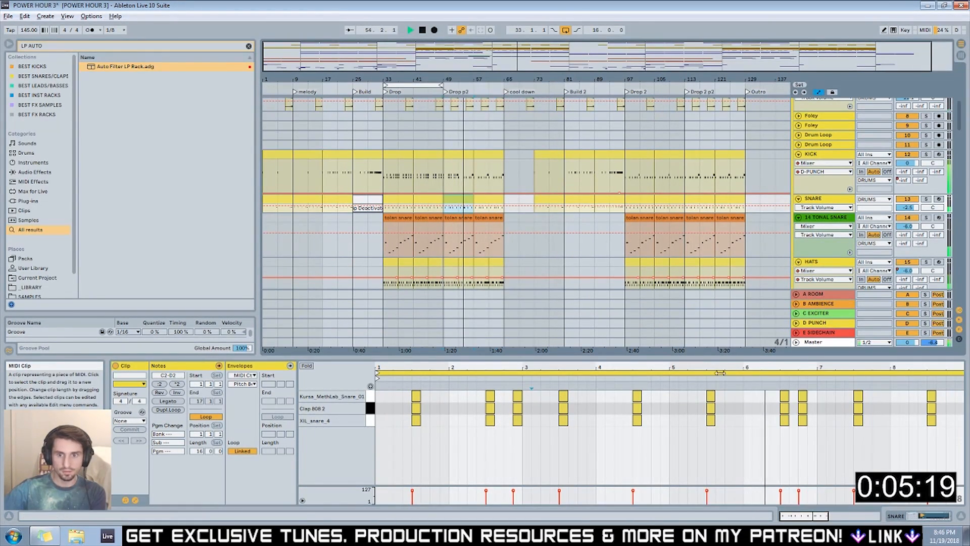
drag(820, 446, 812, 408)
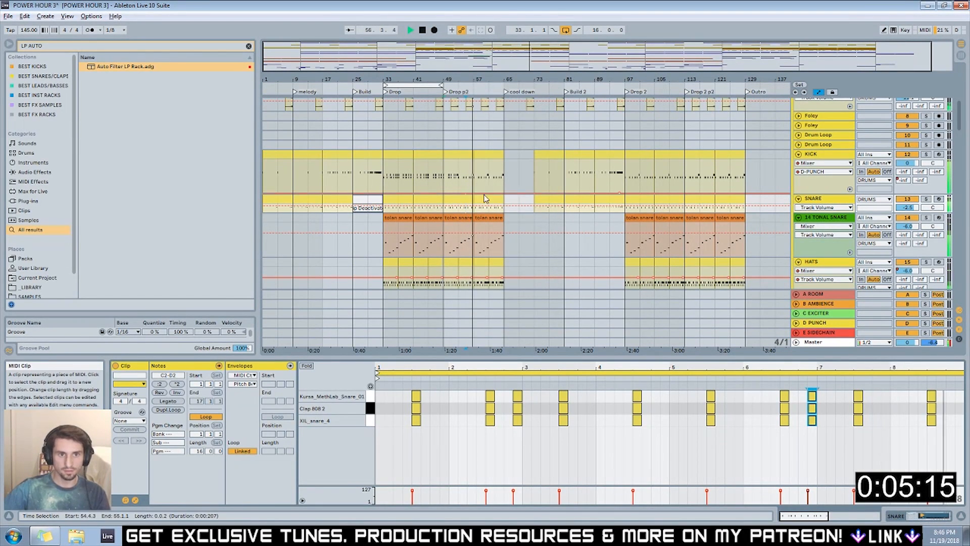
In the KICK clip at bar 49, remove the HGH - Kick 25 note at 8.4.3 and layer that kick over the ProducerHub hits from 5.1.1 through 8.2.1.
click(456, 156)
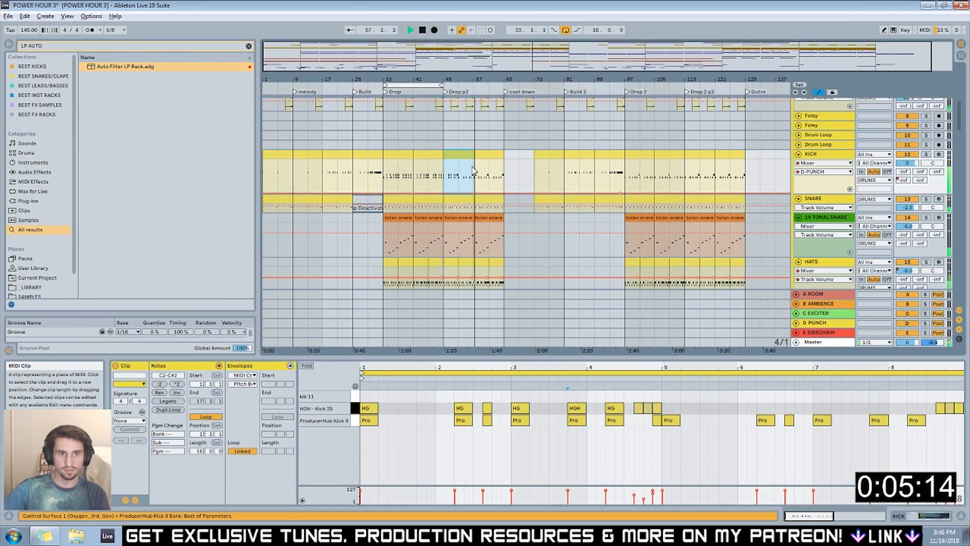
click(958, 409)
drag(923, 442, 759, 403)
drag(763, 421, 763, 409)
click(766, 438)
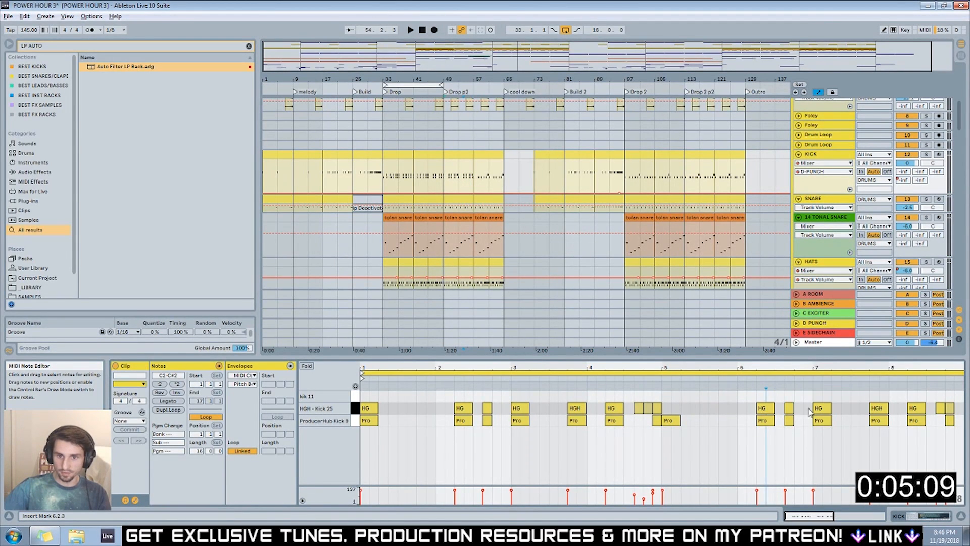
drag(668, 419, 668, 408)
click(709, 435)
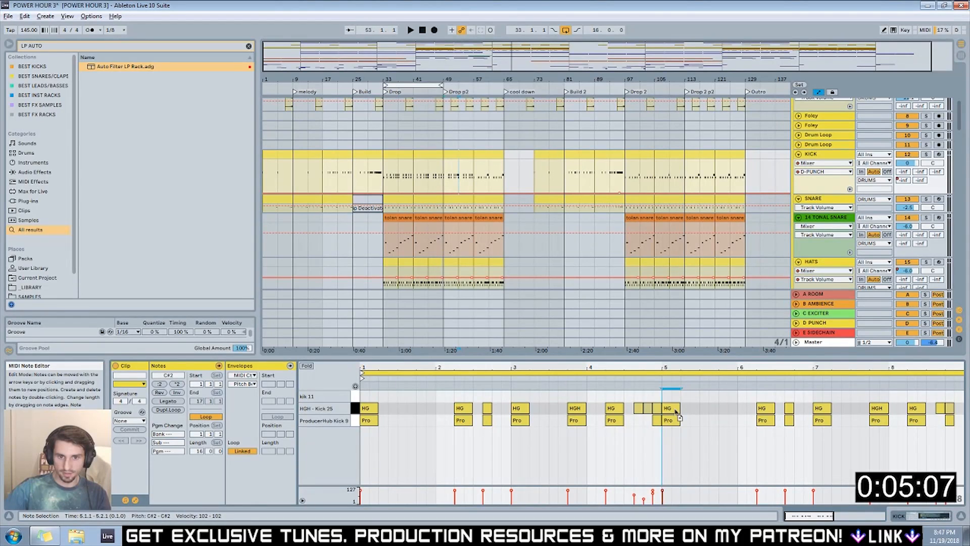
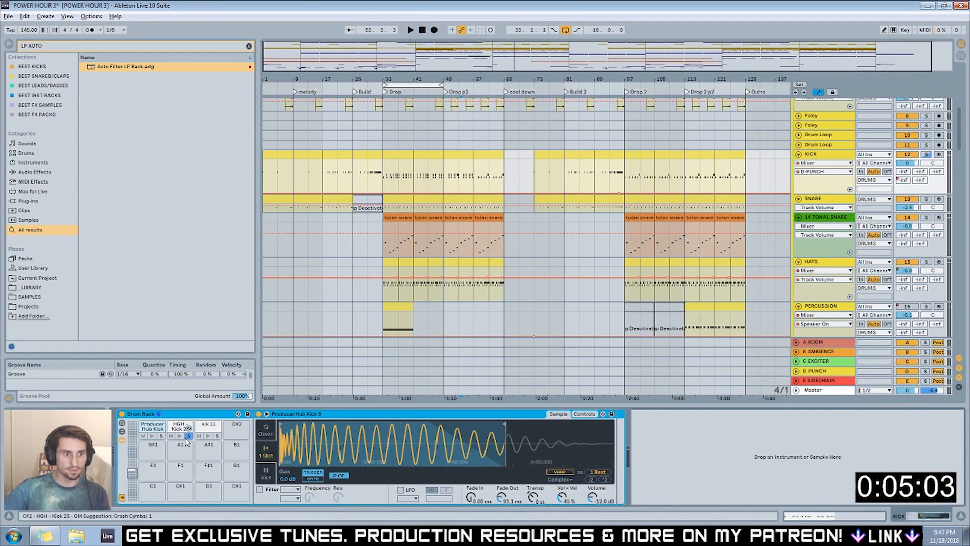
Audition the HGH - Kick 25 pad, search the browser for "eq", and add EQ Eight after the KICK track's Drum Rack.
click(180, 436)
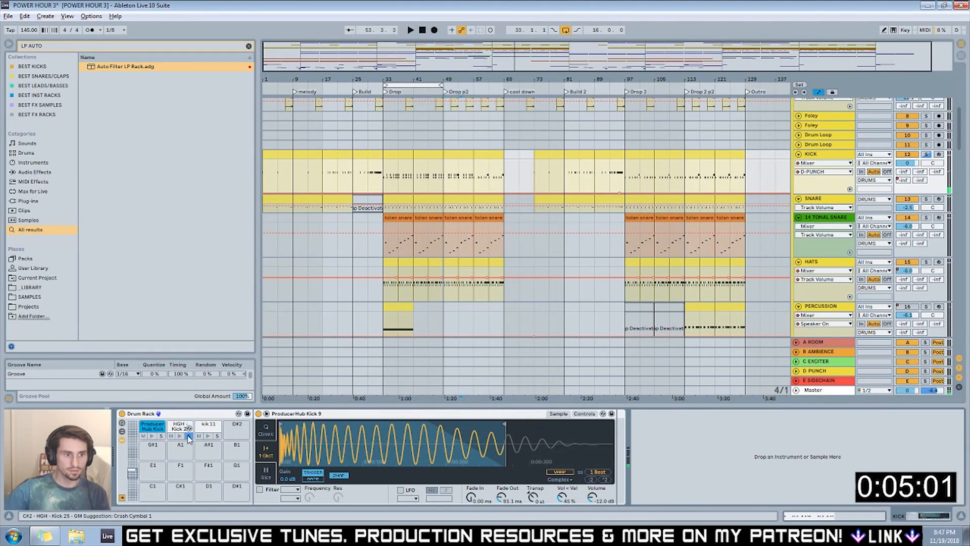
click(178, 432)
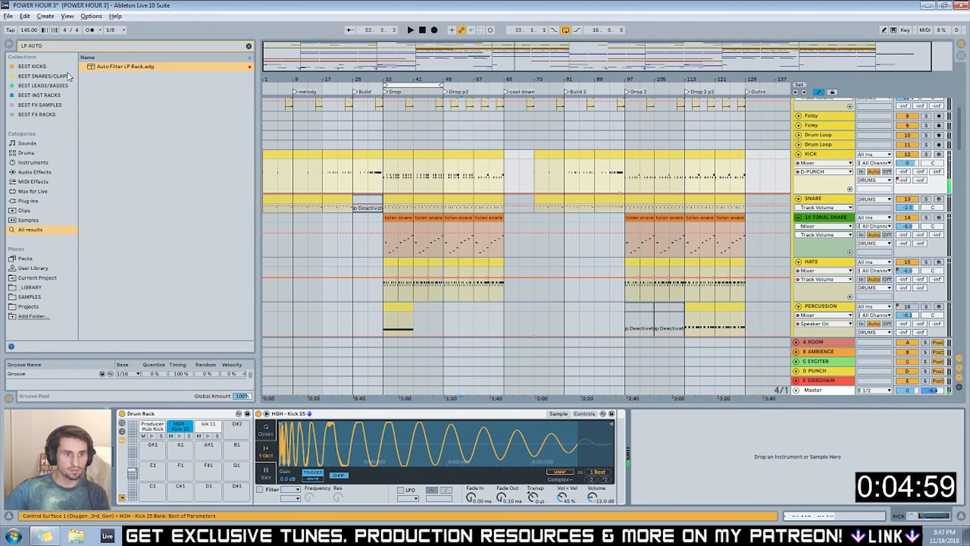
click(32, 46)
key(BackSpace)
text(e)
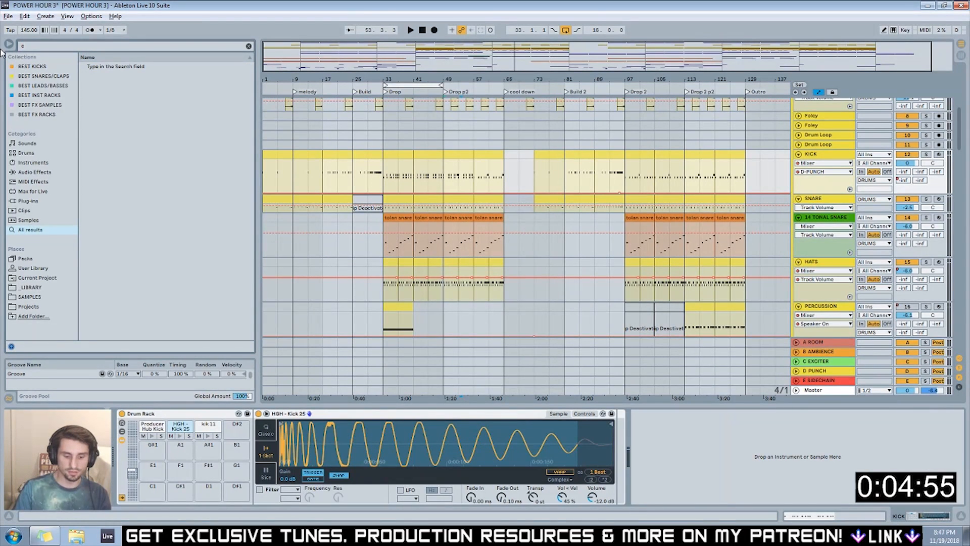
text(q)
click(99, 69)
drag(589, 445, 737, 461)
Set EQ Eight's band 1 to a low cut at 167 Hz and audition the KICK track in solo.
click(671, 492)
key(space)
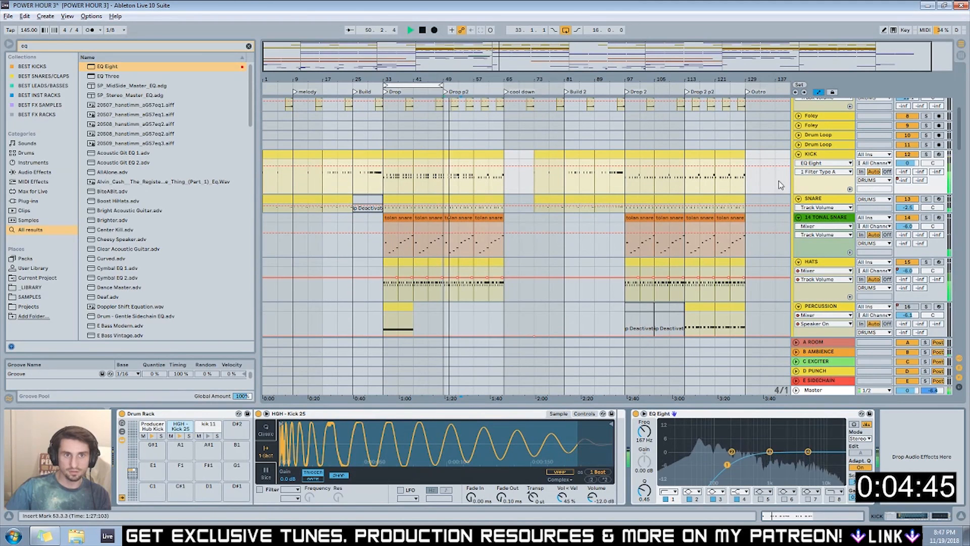
click(927, 155)
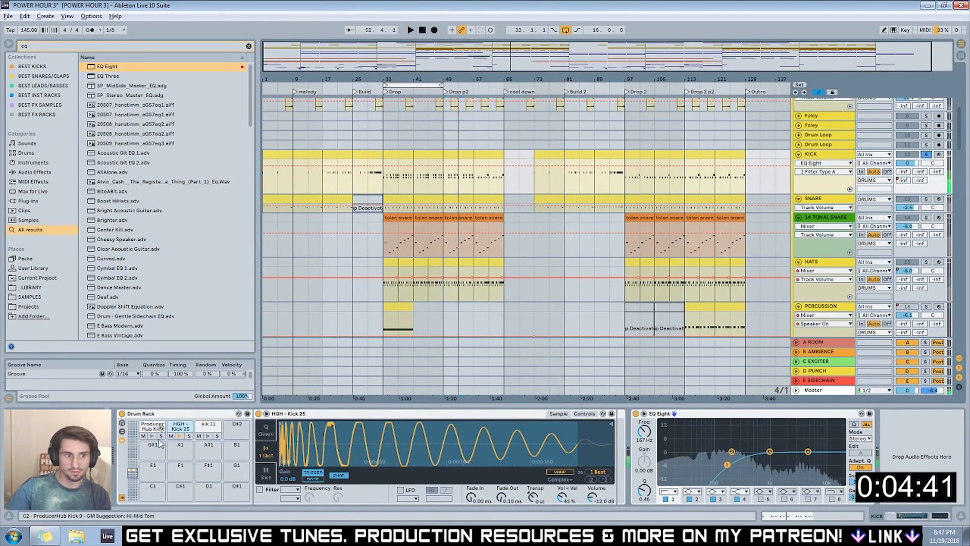
key(space)
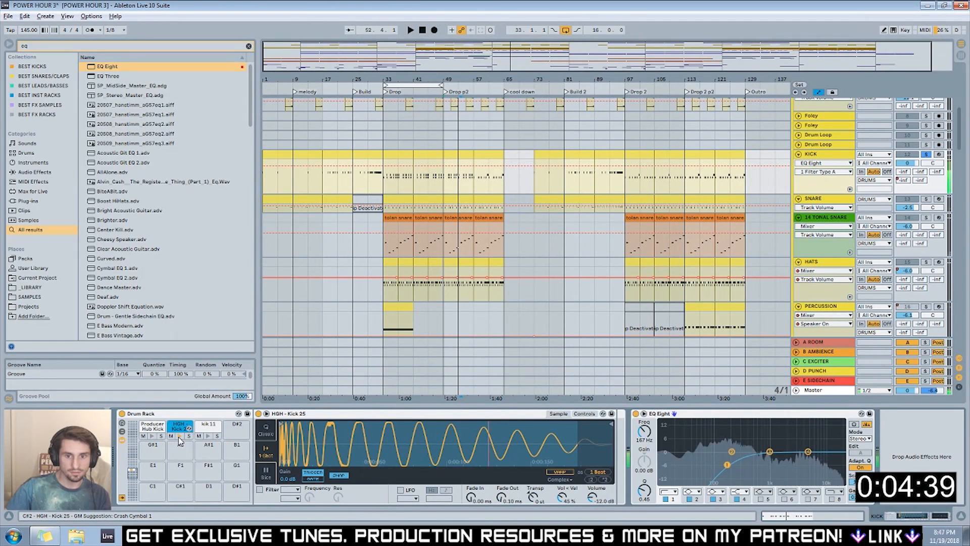
Move EQ Eight into the HGH - Kick 25 pad's chain and compare playback with that pad muted and unmuted.
click(153, 436)
click(696, 419)
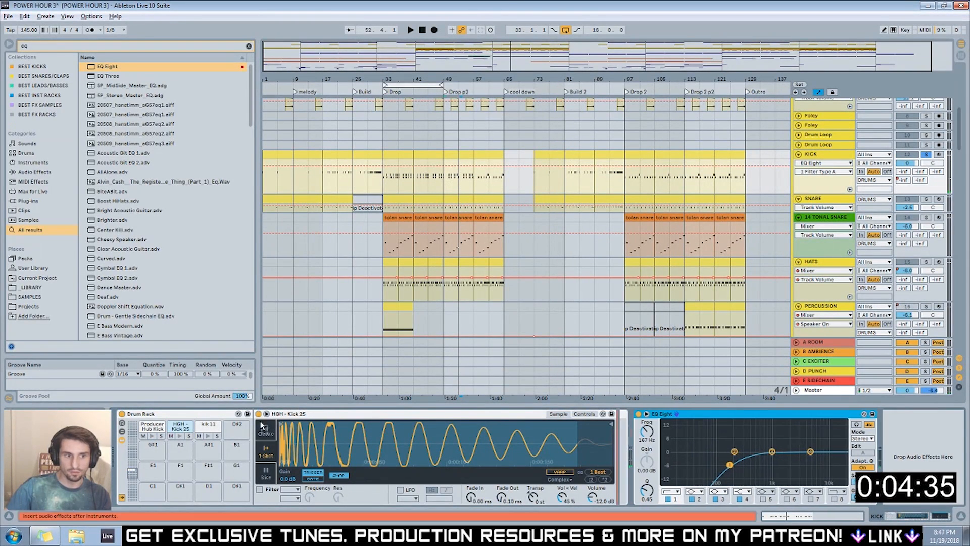
click(179, 429)
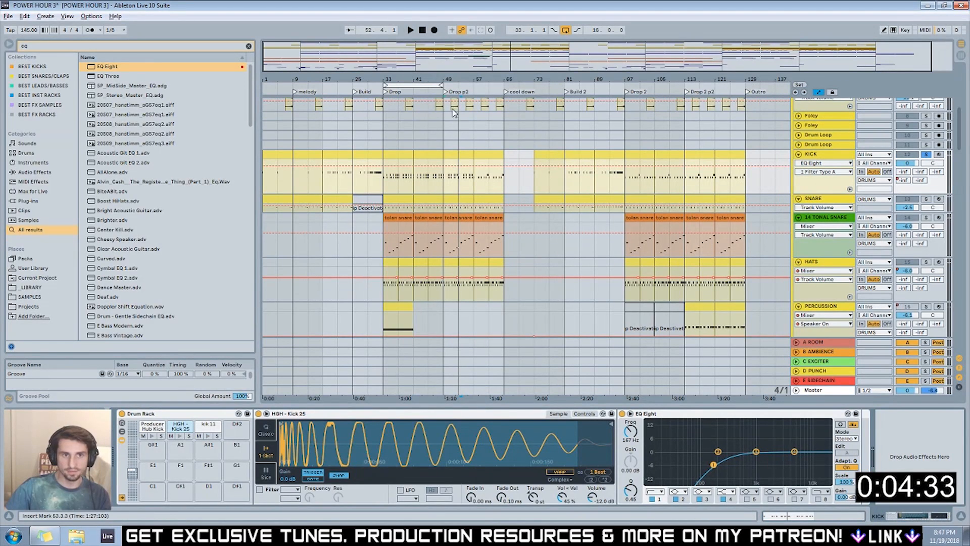
click(427, 92)
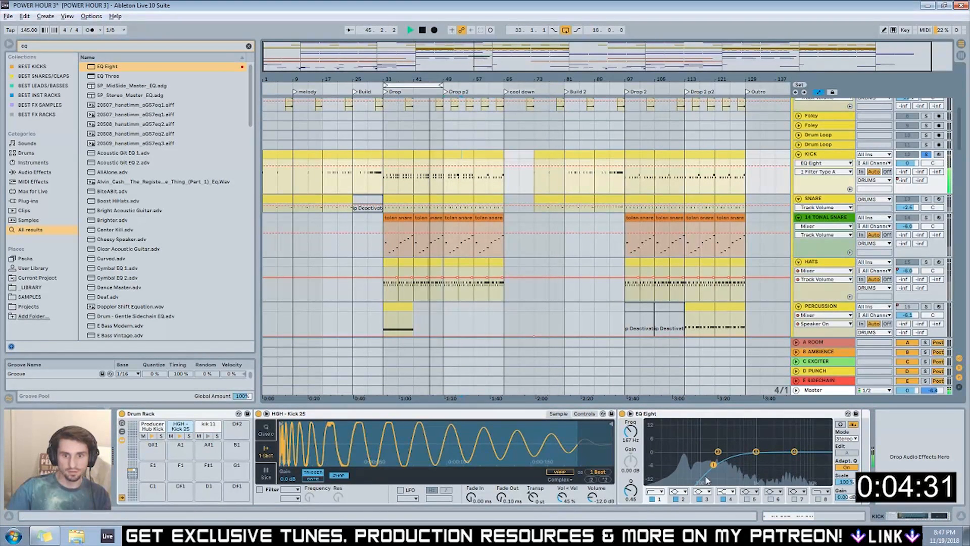
click(171, 436)
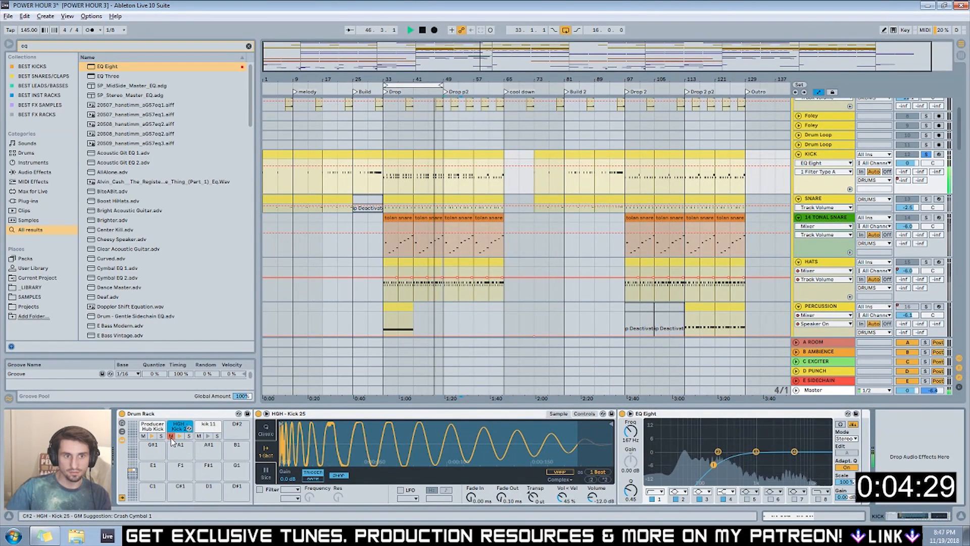
click(171, 436)
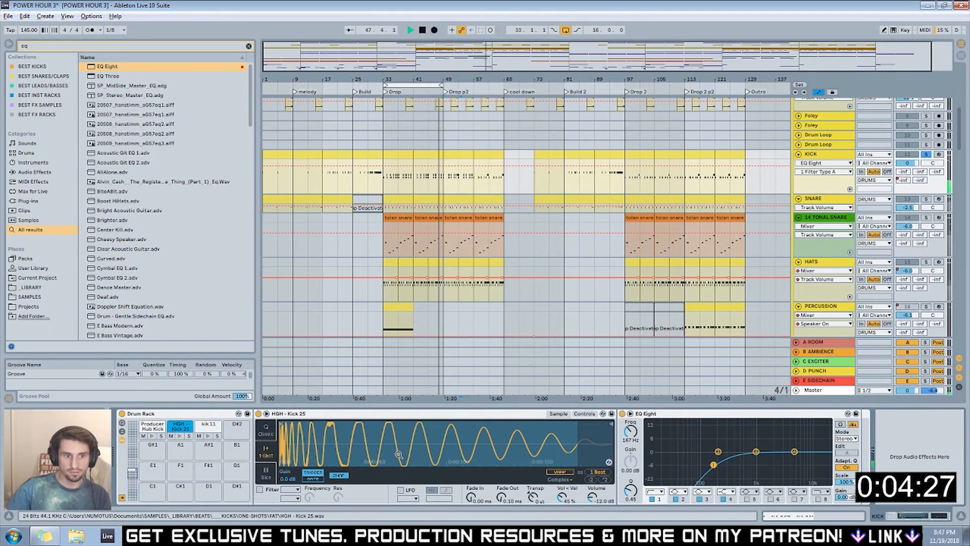
Boost EQ Eight's band 4 high shelf by 4.59 dB at 1.47 kHz and enable band 8 as a high cut at 9.18 kHz.
drag(795, 447, 763, 439)
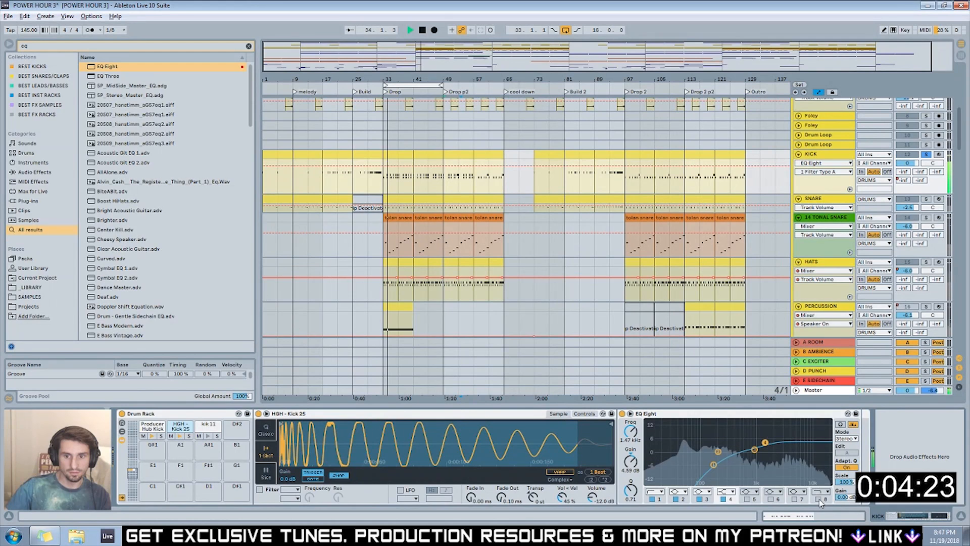
double_click(825, 459)
drag(828, 457, 812, 460)
key(space)
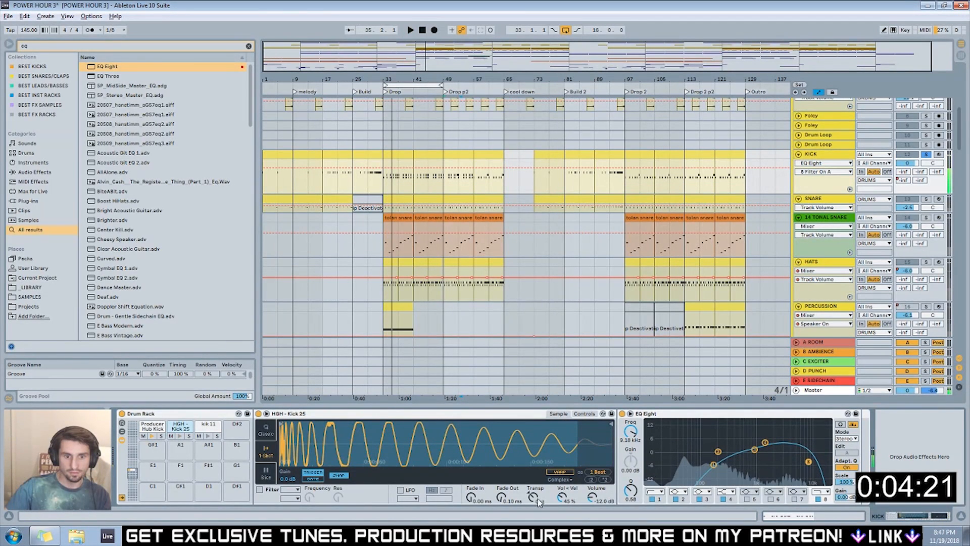
Set the HGH - Kick 25 fade-out to 75.8 ms and extend the ProducerHub Kick 9 sample's end slightly during playback.
drag(519, 501, 519, 480)
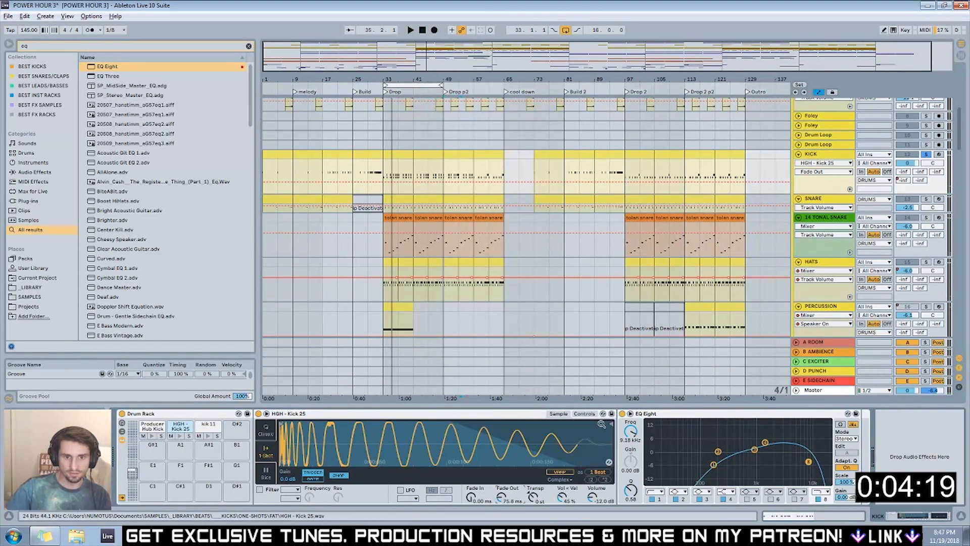
key(space)
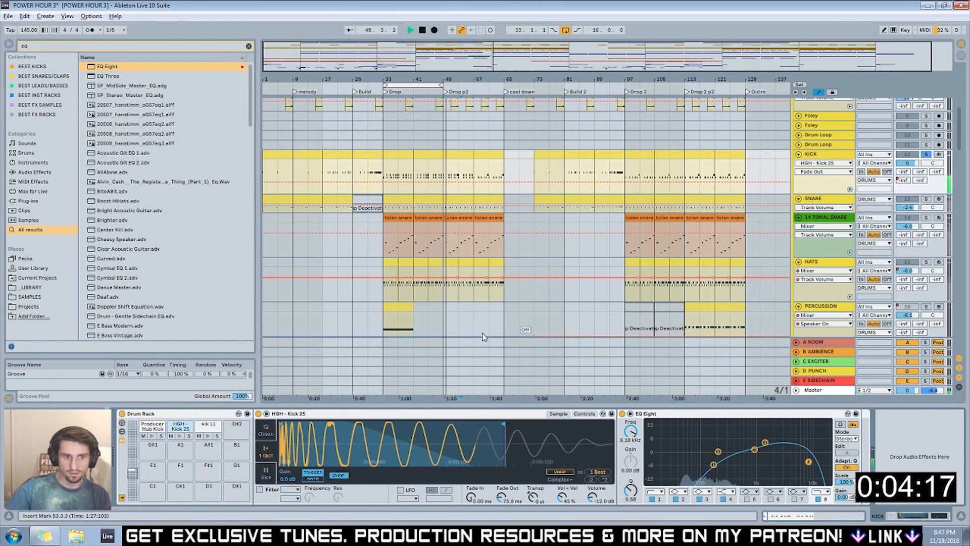
click(158, 430)
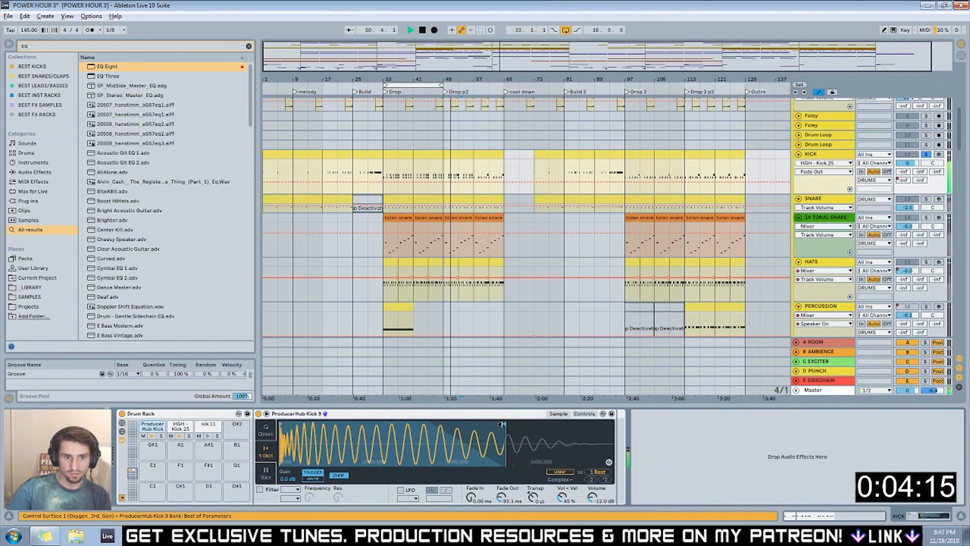
drag(498, 424, 513, 424)
key(space)
Open the SNARE track's Drum Rack, audition the Kursa_MethLab_Snare_01 pad, and solo the track.
scroll(826, 162, down, 2)
click(824, 167)
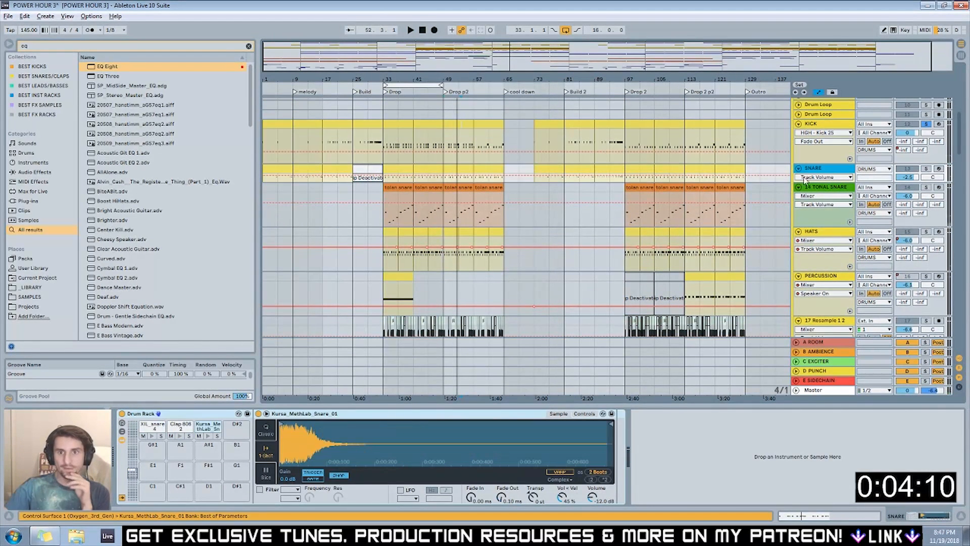
click(208, 436)
click(926, 170)
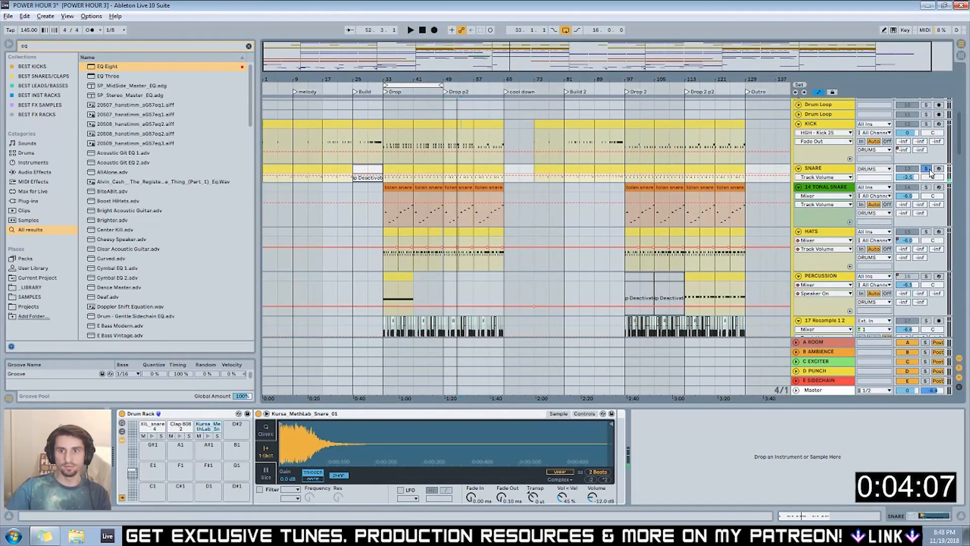
Toggle the SNARE track's solo off and back on, and play the arrangement from the melody locator.
click(927, 169)
click(927, 169)
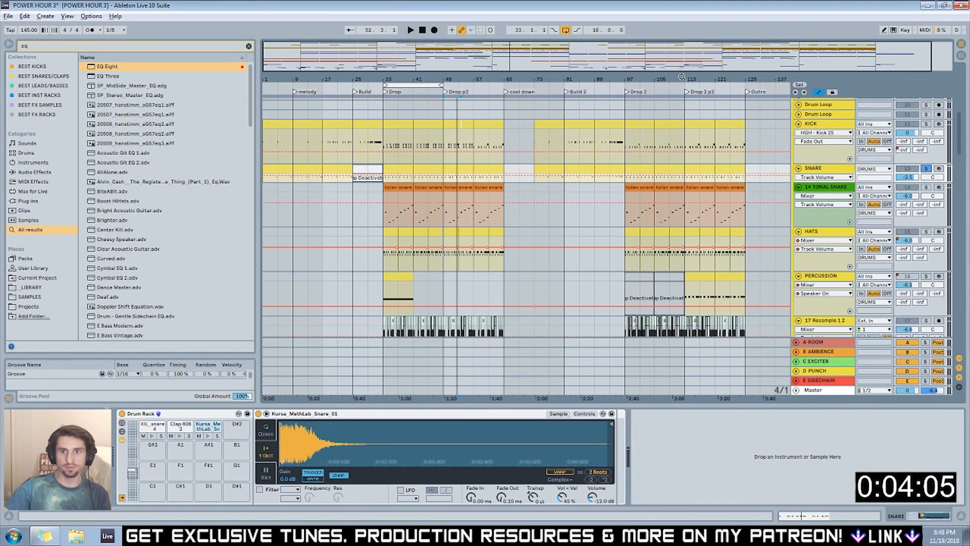
drag(560, 53, 559, 54)
click(295, 92)
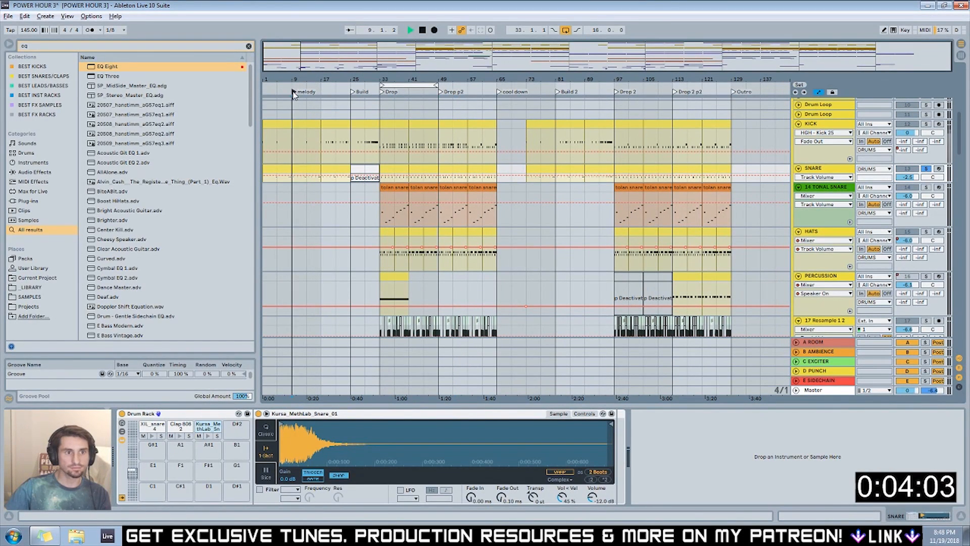
Search the browser for "clap", stop playback and audition several samples, including BLOP Clap.wav.
key(ctrl+f)
text(clap)
drag(250, 68, 252, 93)
click(173, 178)
key(space)
click(164, 247)
scroll(155, 273, down, 3)
click(144, 247)
scroll(151, 260, down, 2)
click(115, 272)
click(129, 293)
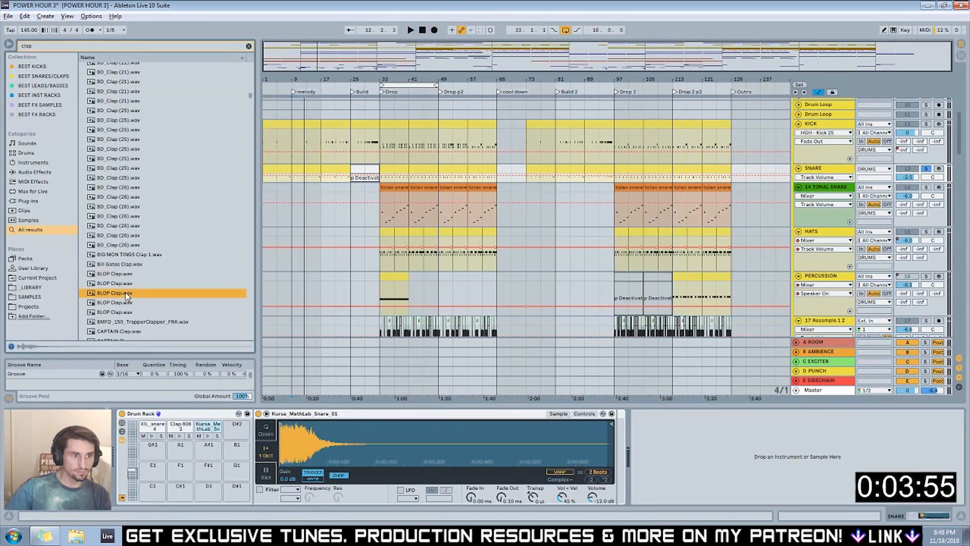
Replace the Kursa_MethLab_Snare_01 pad's sample with CAPTAIN Clap.wav and play from the melody locator.
scroll(131, 296, down, 2)
click(139, 312)
scroll(141, 308, down, 3)
click(123, 235)
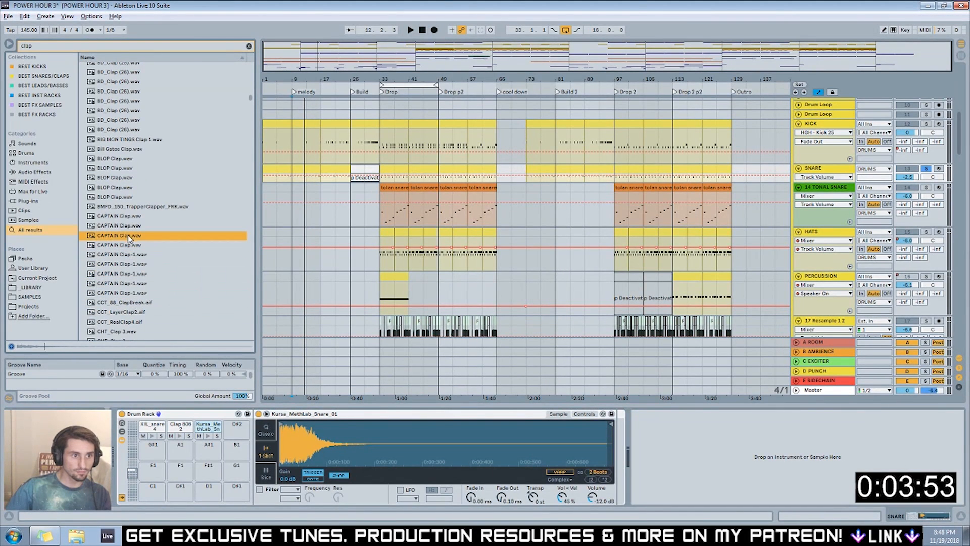
click(121, 225)
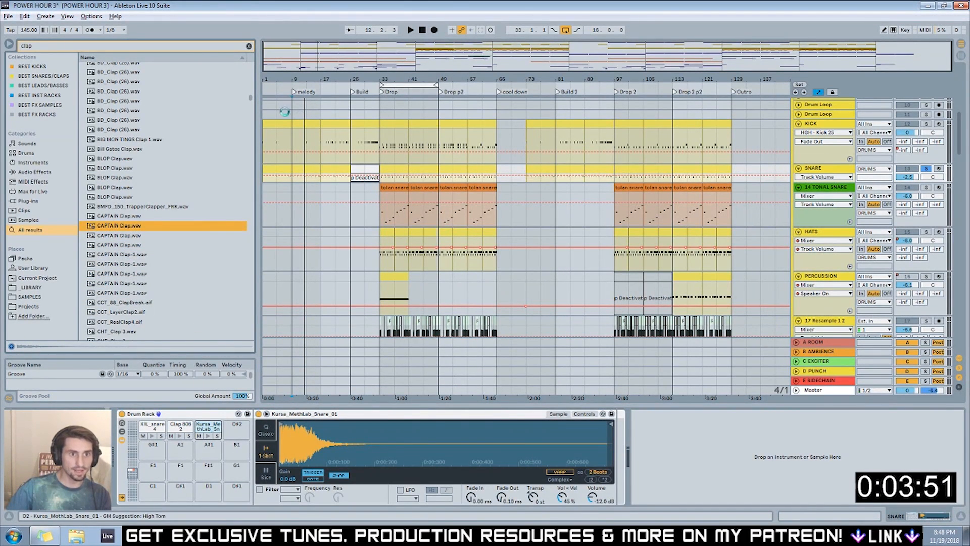
double_click(295, 92)
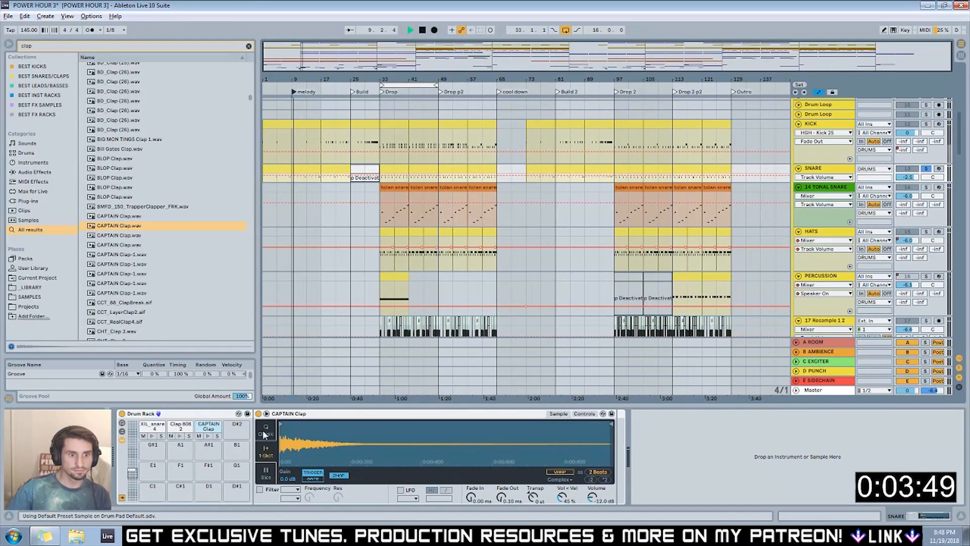
Set the CAPTAIN Clap volume to 6.86 dB and its fade-out to 636 ms, and stop playback.
drag(592, 497, 592, 489)
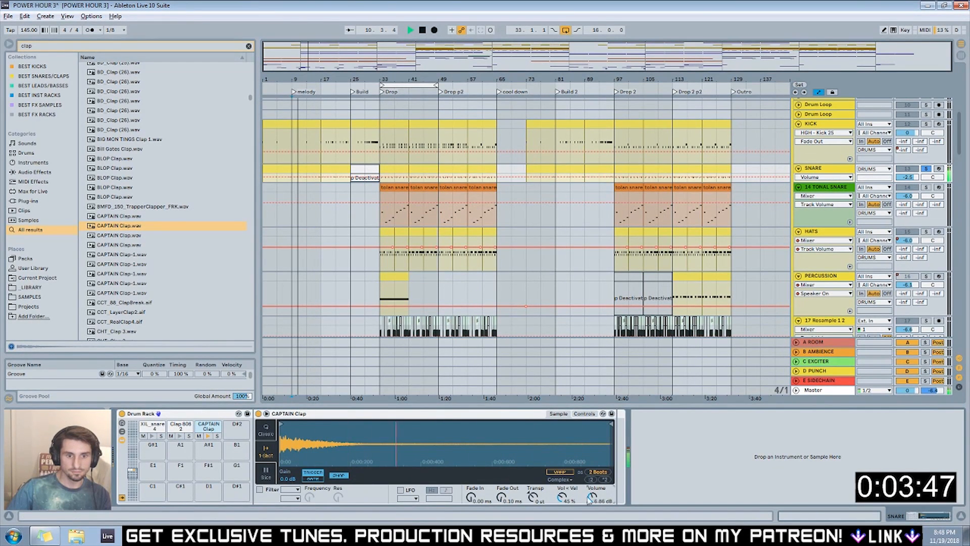
drag(509, 501, 509, 485)
key(space)
Audition further clap samples and add Clap (3).wav to the SNARE Drum Rack's empty A1 pad.
scroll(124, 317, down, 2)
click(121, 265)
click(117, 286)
scroll(117, 289, down, 3)
click(116, 293)
scroll(117, 260, down, 3)
click(117, 275)
scroll(116, 285, down, 3)
click(116, 276)
click(116, 217)
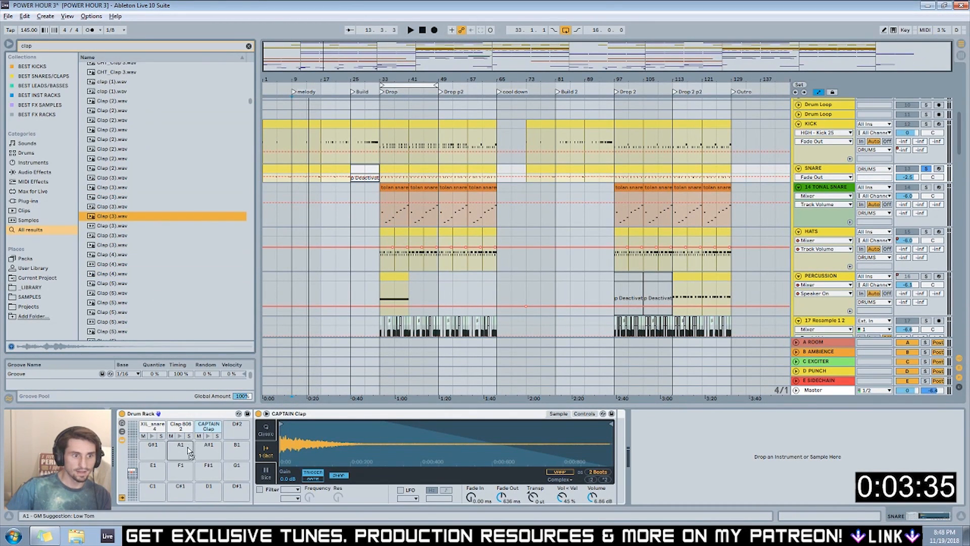
drag(181, 426, 180, 444)
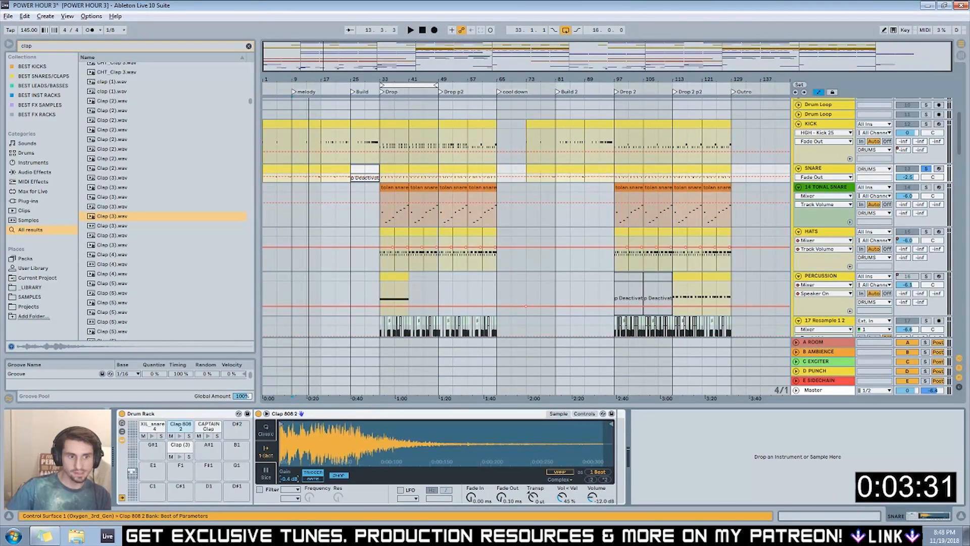
Audition the Clap 808 2 and Clap (3) pads, and transpose Clap (3) up 2 semitones.
click(181, 436)
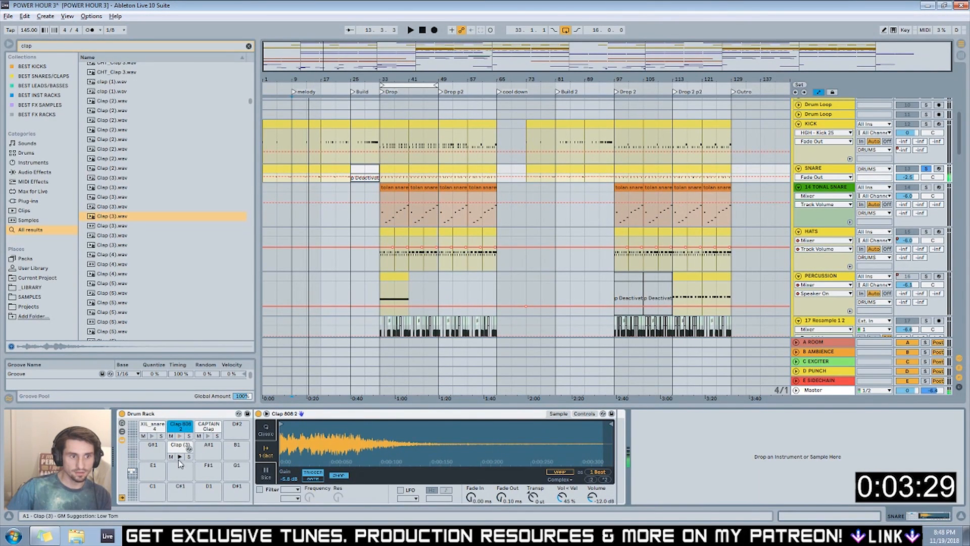
click(180, 450)
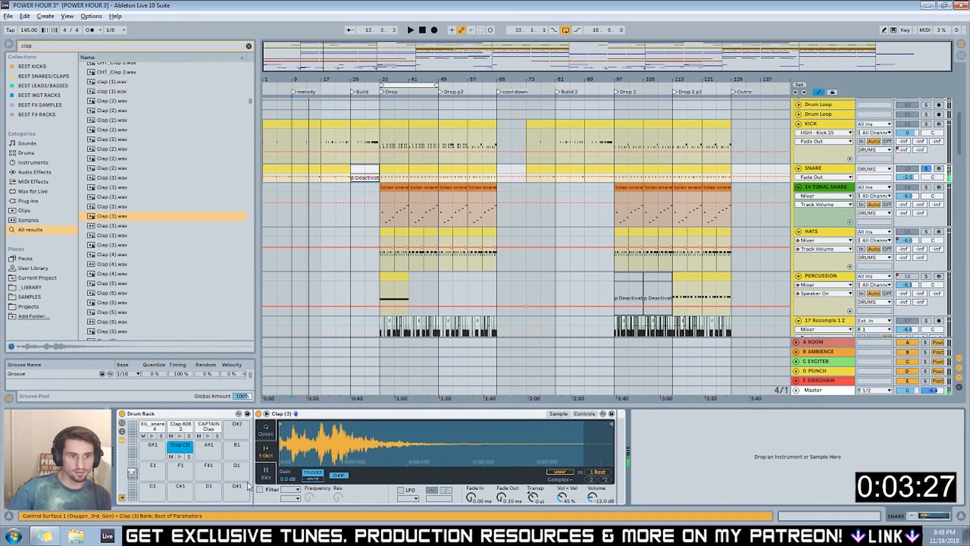
drag(543, 498, 543, 493)
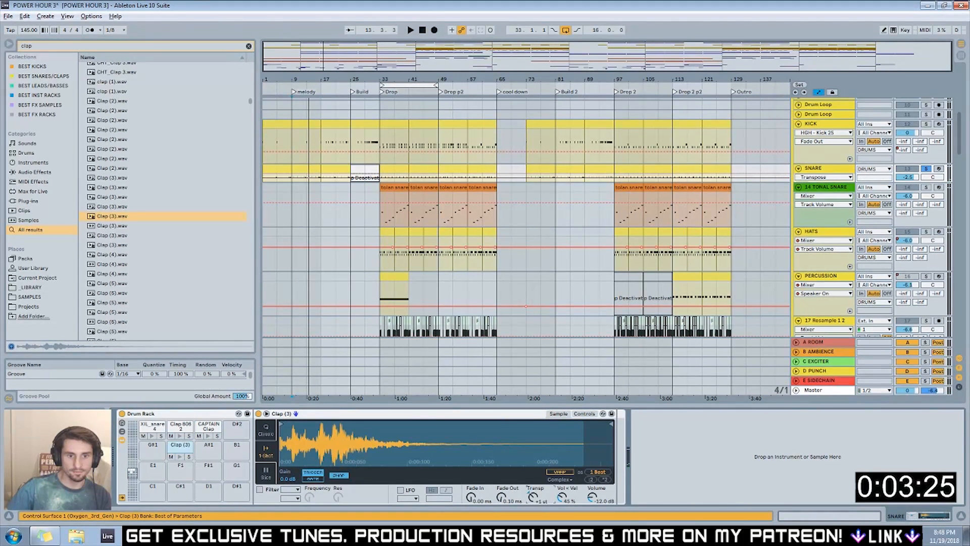
click(179, 457)
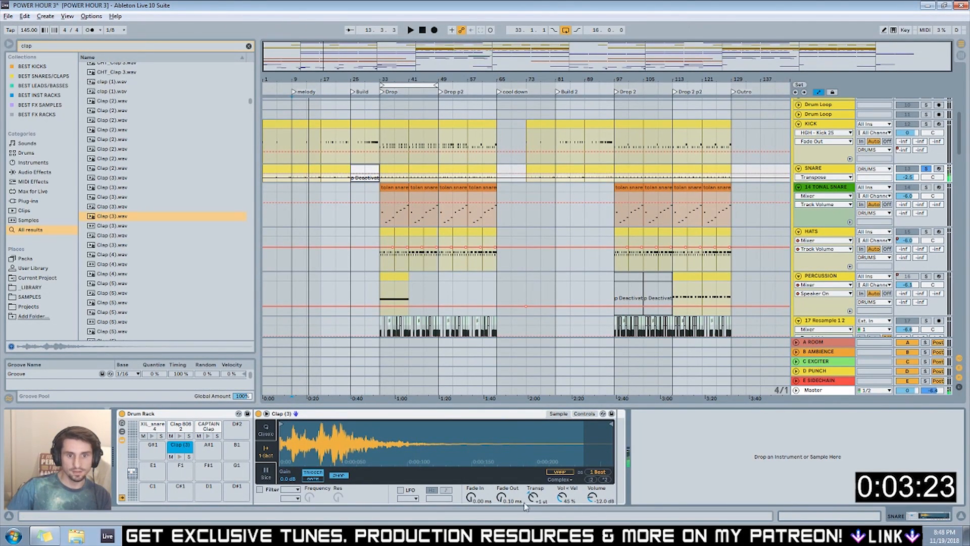
click(185, 461)
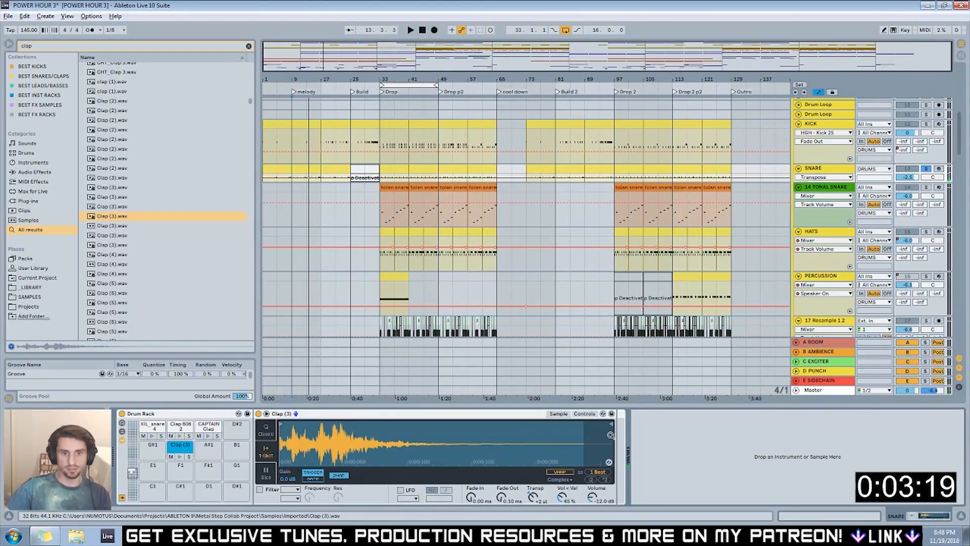
Enable a high-pass filter at 772 Hz on Clap (3) and compare the sound with the filter off and on.
click(260, 490)
click(292, 498)
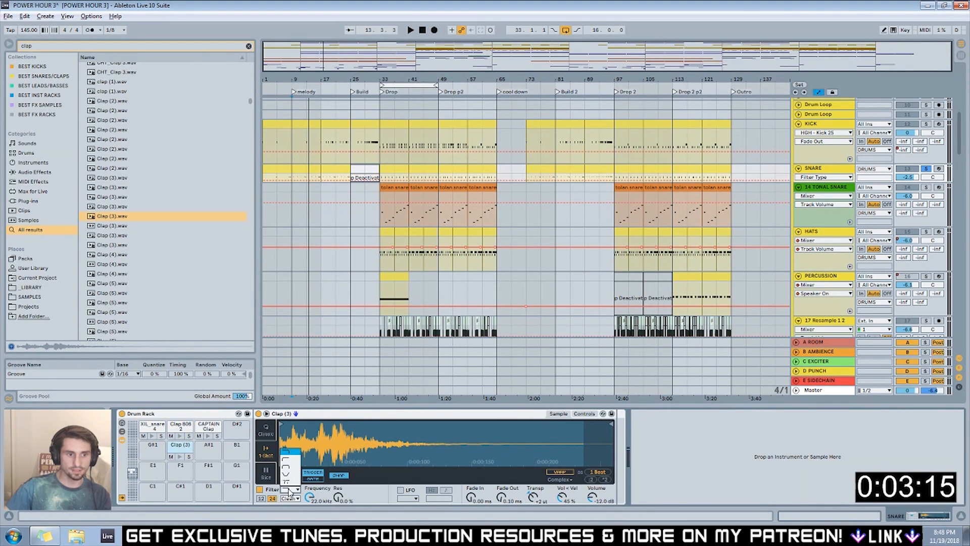
click(291, 455)
drag(309, 498, 319, 513)
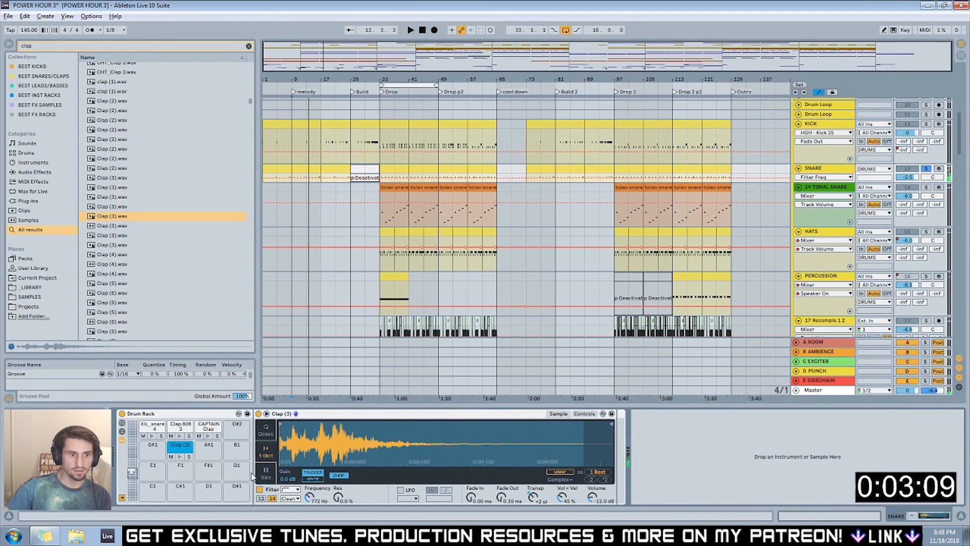
click(260, 490)
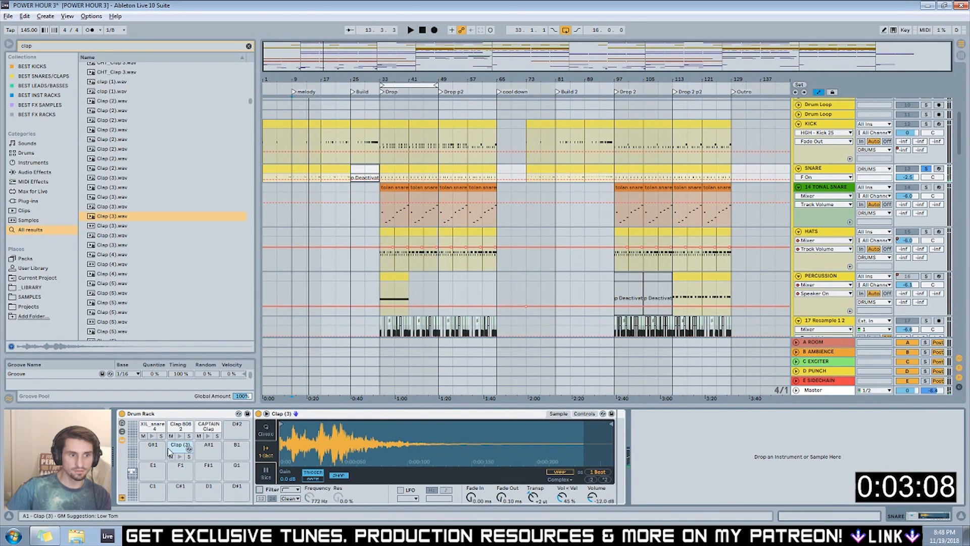
click(259, 489)
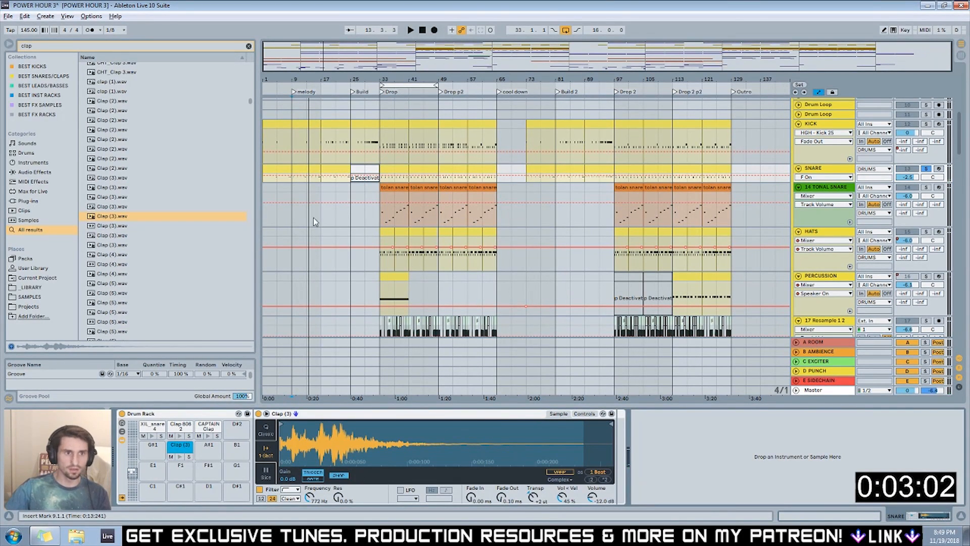
Play from bar 9, open the SNARE clip there and copy the two Clap 808 2 notes around 4.4 to the Clap (3) row.
click(291, 197)
click(294, 177)
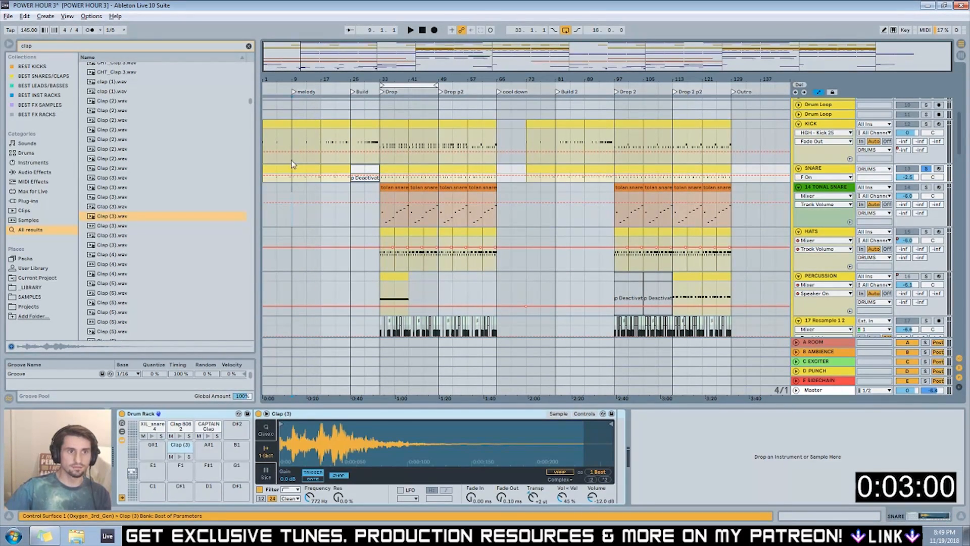
click(296, 152)
key(space)
double_click(303, 168)
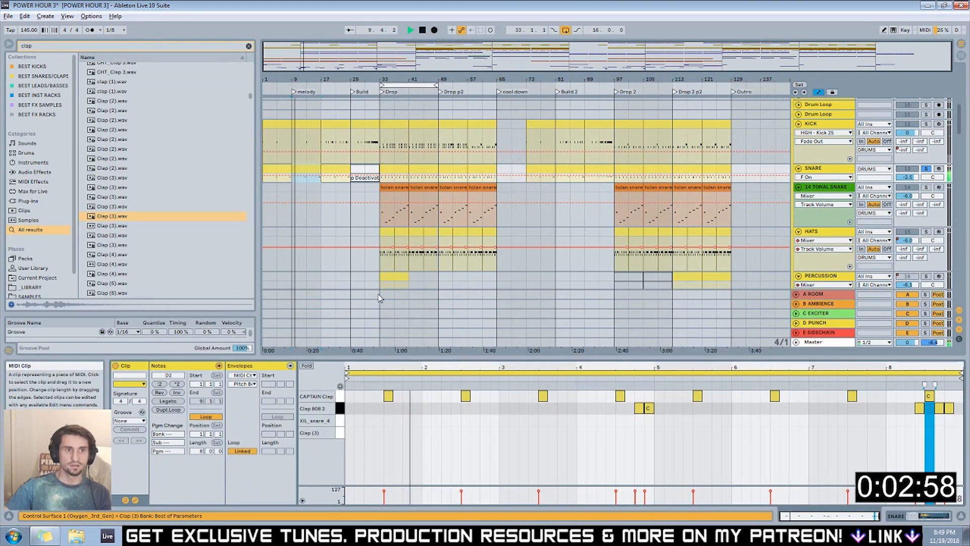
drag(617, 407, 649, 432)
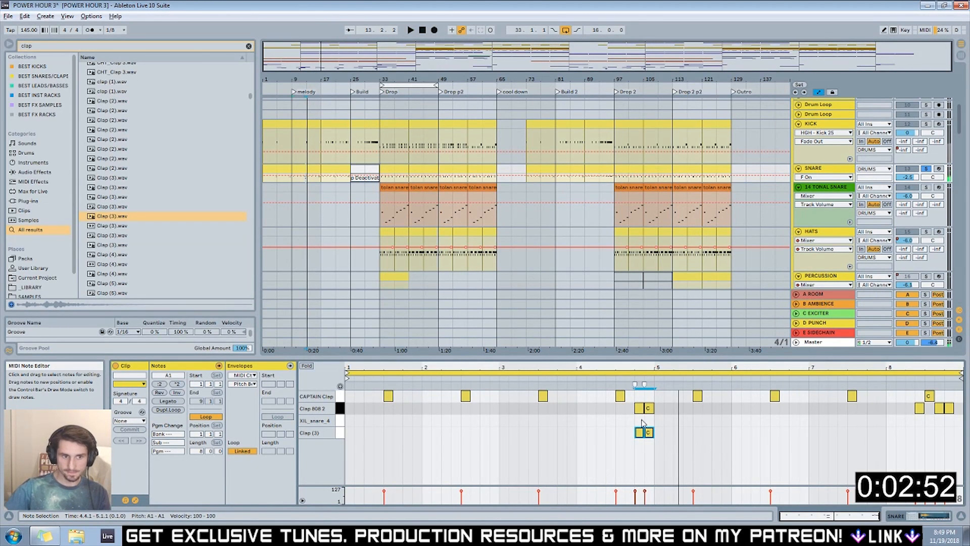
key(space)
Set the Clap (3) pad's volume to -6.00 dB and play the snare part from around bar 9.
key(shift+Tab)
click(179, 457)
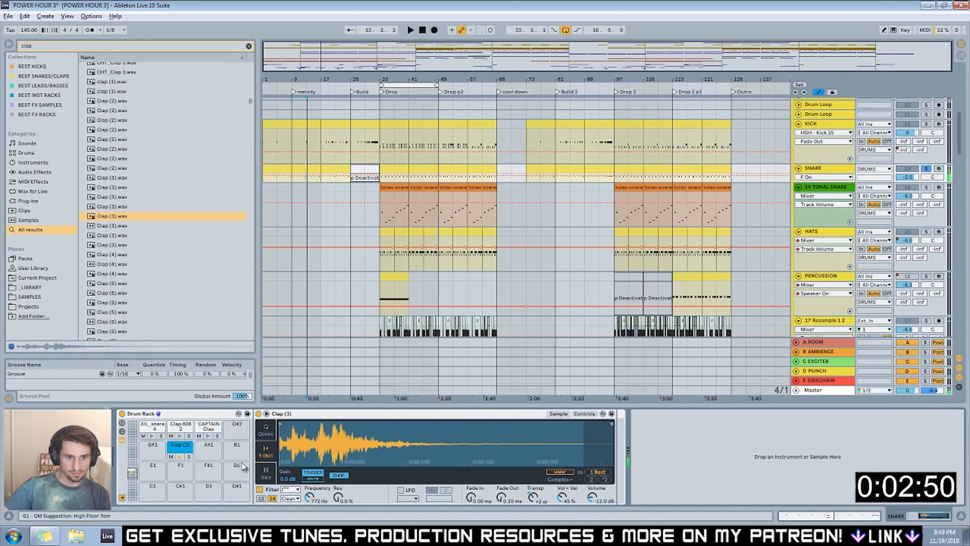
drag(588, 501, 593, 498)
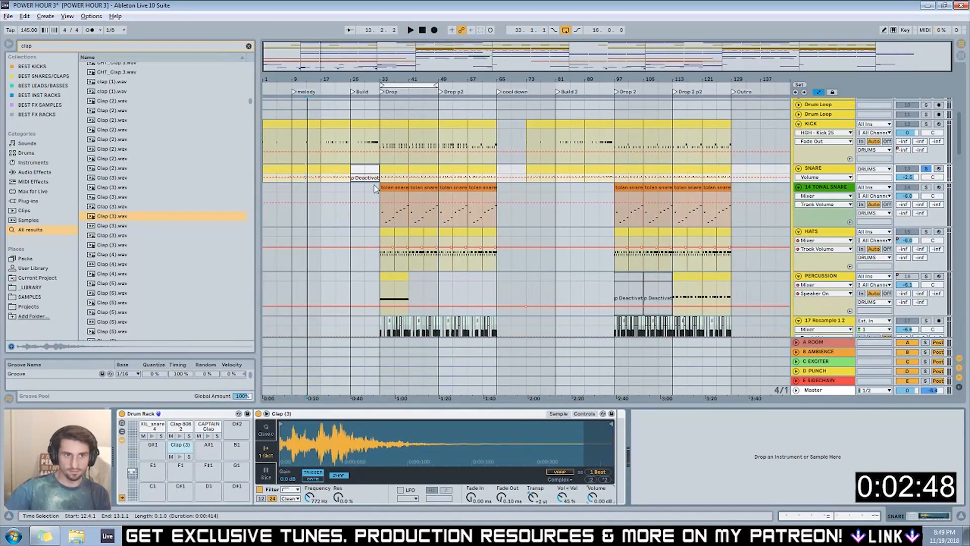
drag(594, 500, 594, 504)
click(304, 159)
key(space)
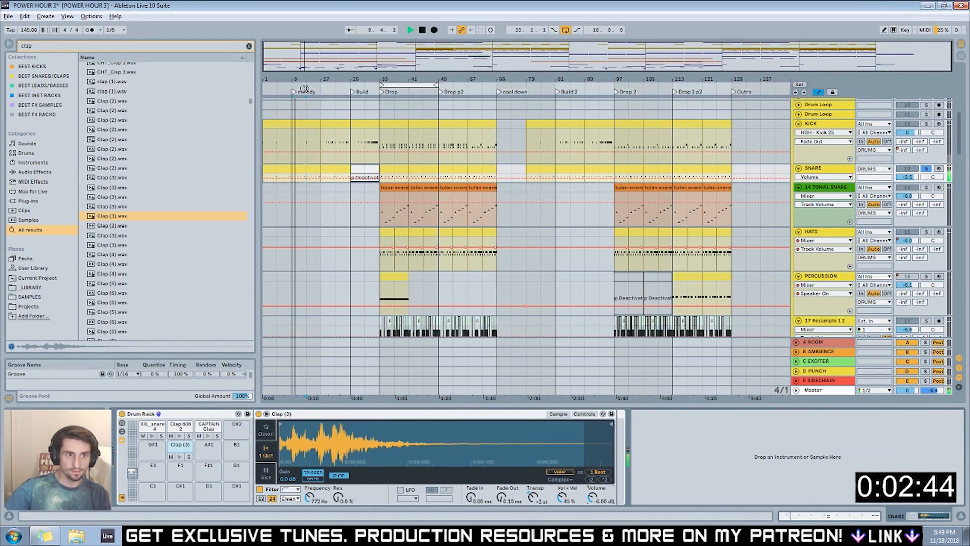
Add three Clap (3) notes in bar 8 of the SNARE clip, matching the Clap 808 2 notes.
double_click(320, 178)
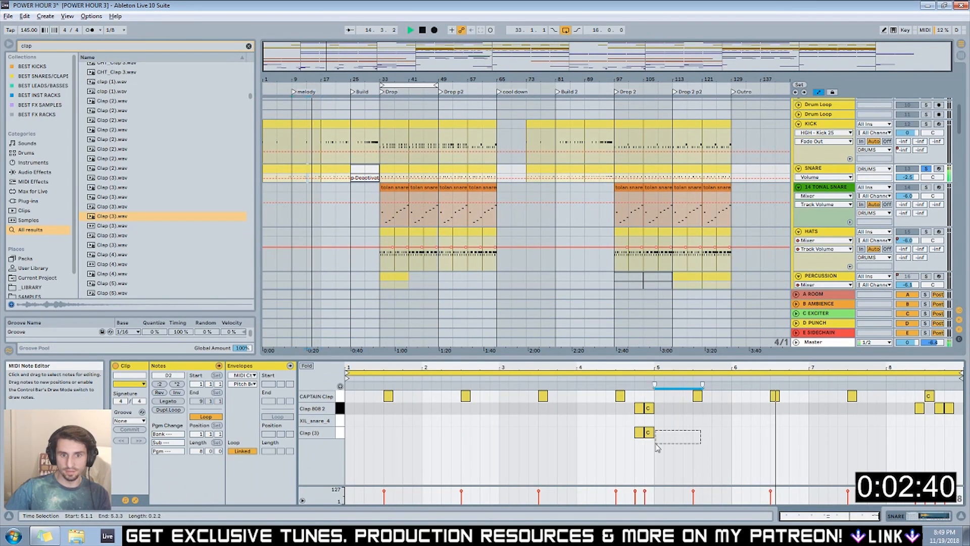
drag(647, 433, 949, 435)
double_click(920, 433)
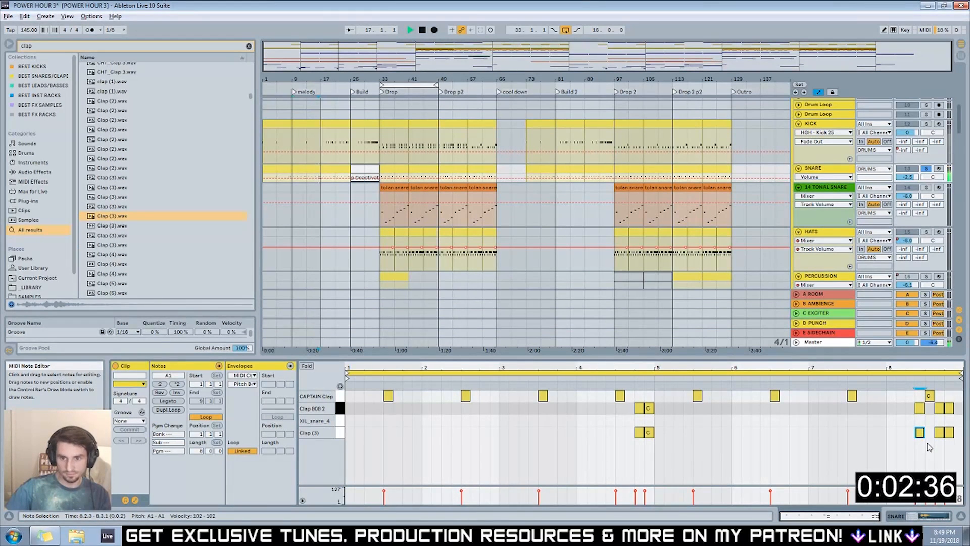
Return to the SNARE Drum Rack and set the CAPTAIN Clap pad's volume to -0.57 dB.
key(shift+Tab)
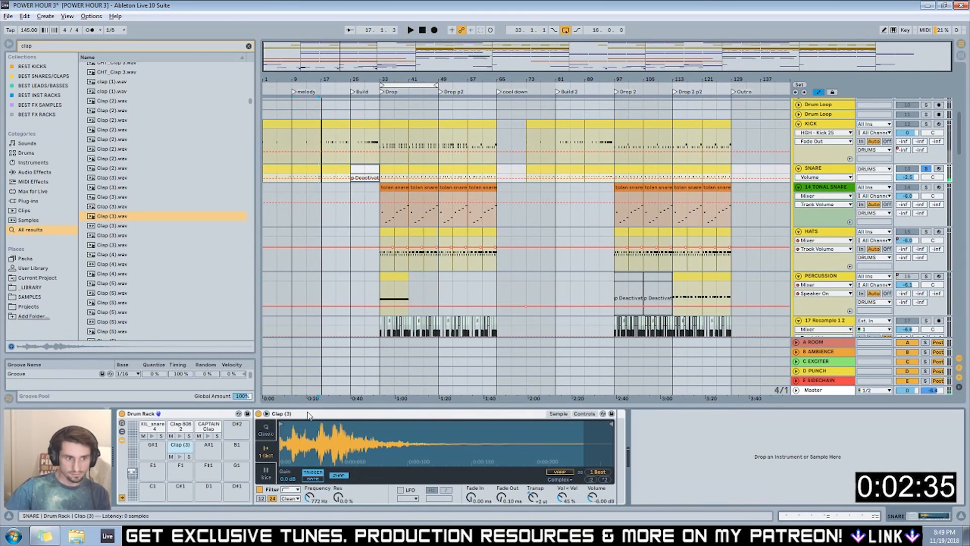
click(209, 427)
drag(591, 499, 590, 505)
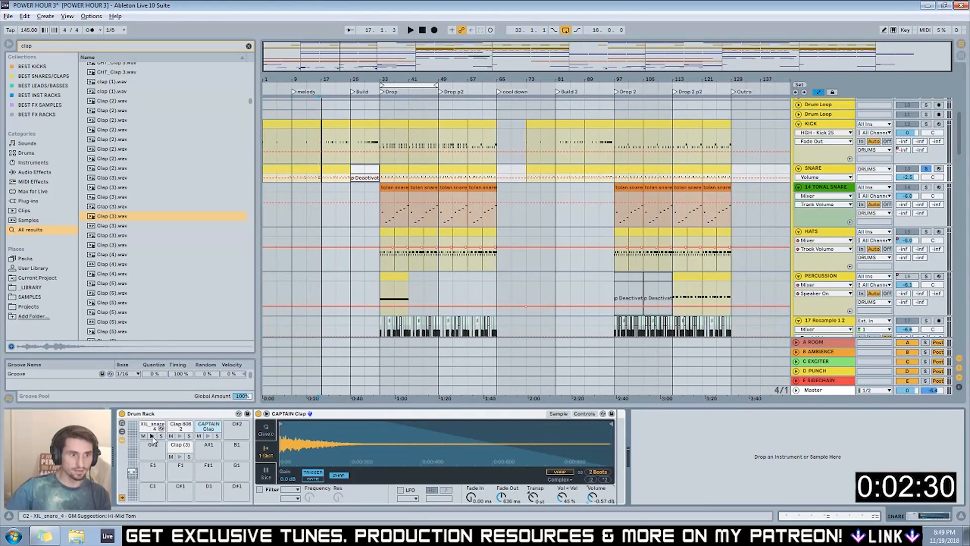
Shorten the XIL_snare_4 sample to its initial hit, with a fade-out of about 81 ms, and audition the pad.
click(152, 429)
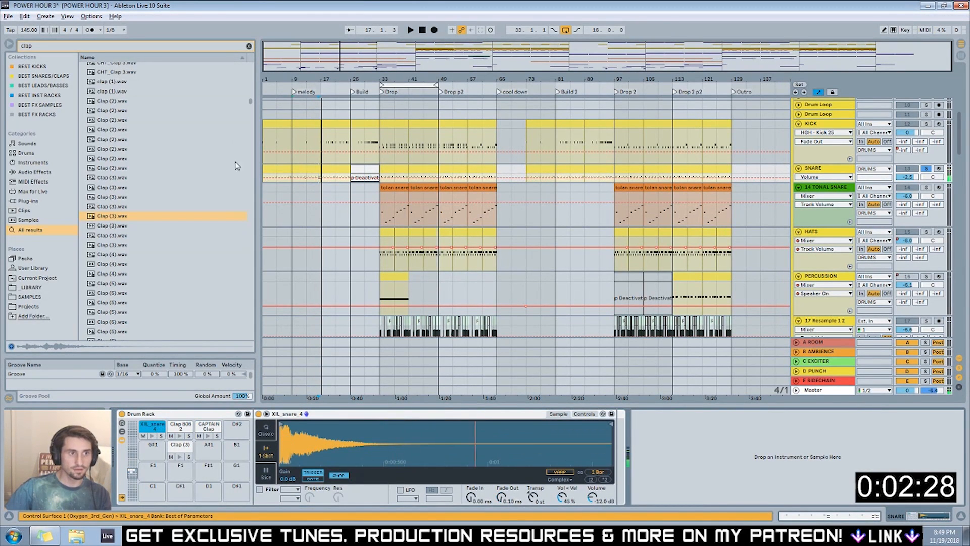
drag(610, 422, 314, 424)
drag(518, 501, 518, 490)
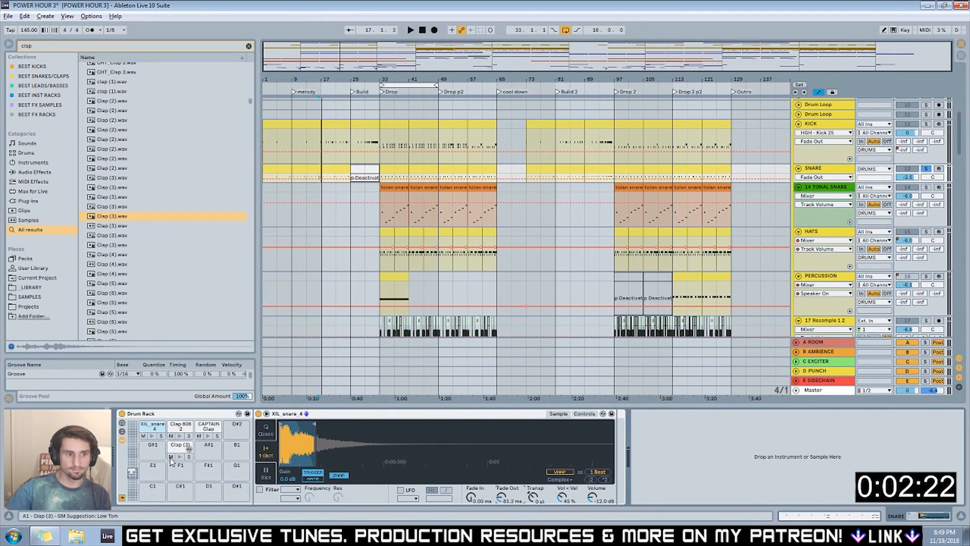
click(152, 436)
drag(313, 425, 306, 425)
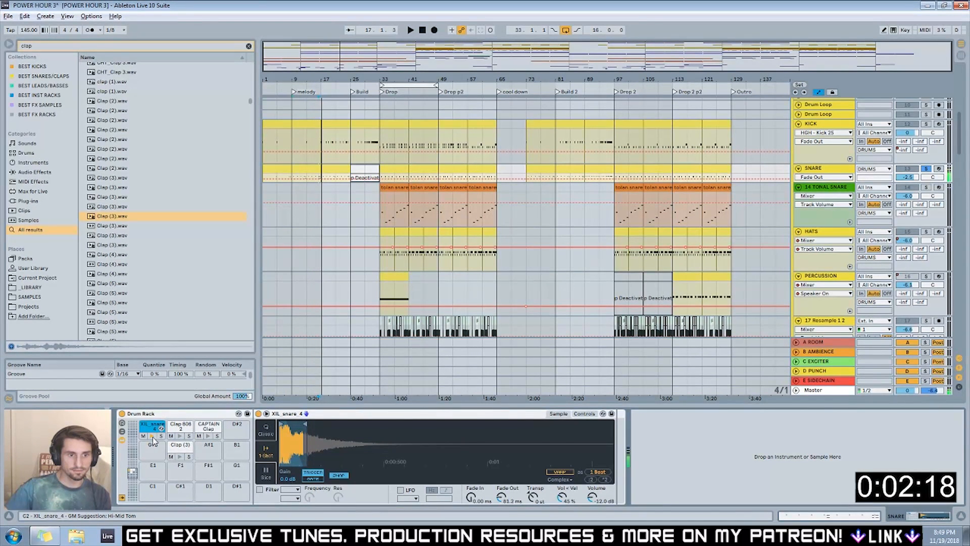
Search the browser for "ana snare".
click(18, 49)
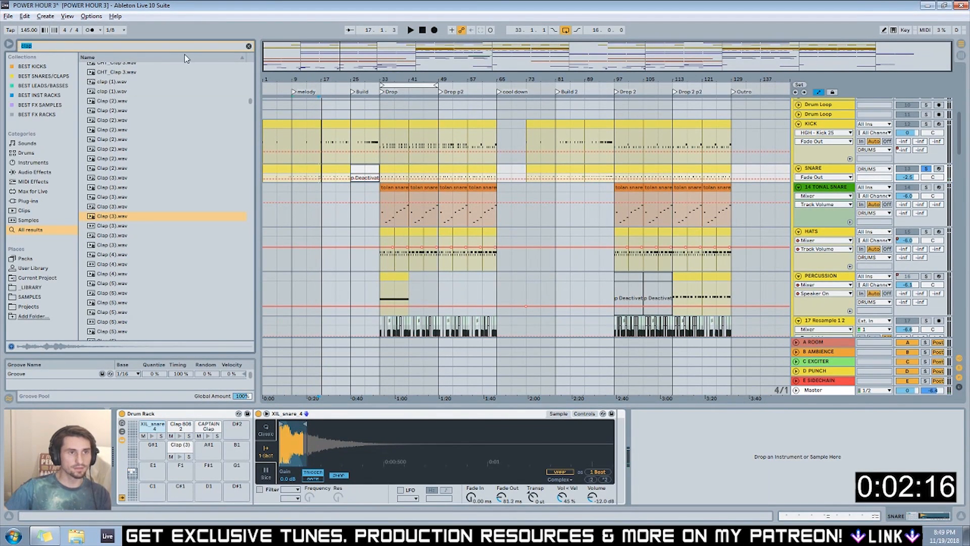
key(BackSpace)
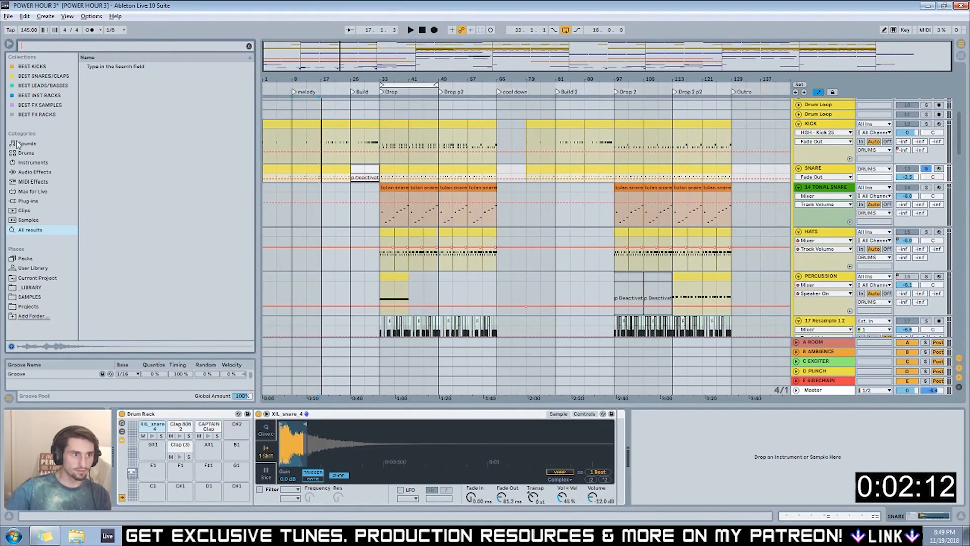
text(ana)
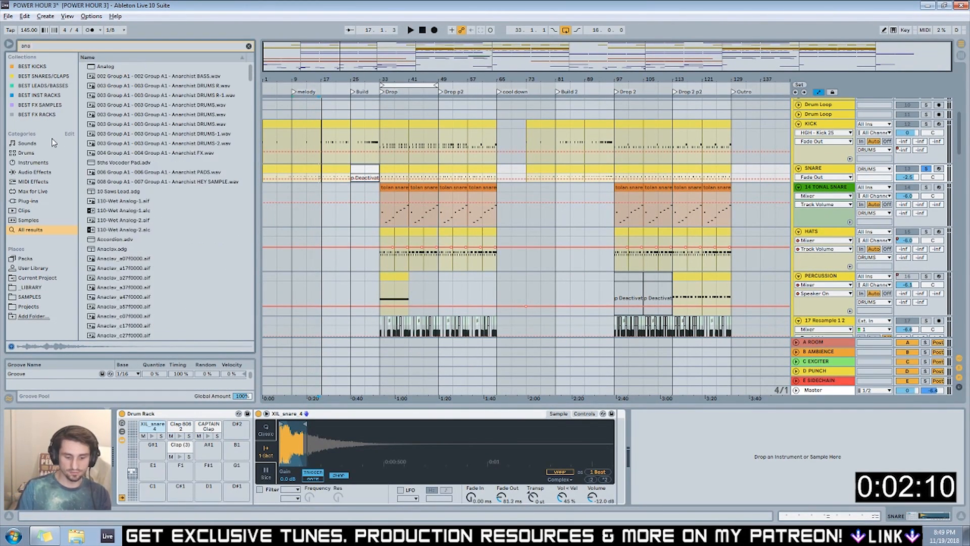
text( snare)
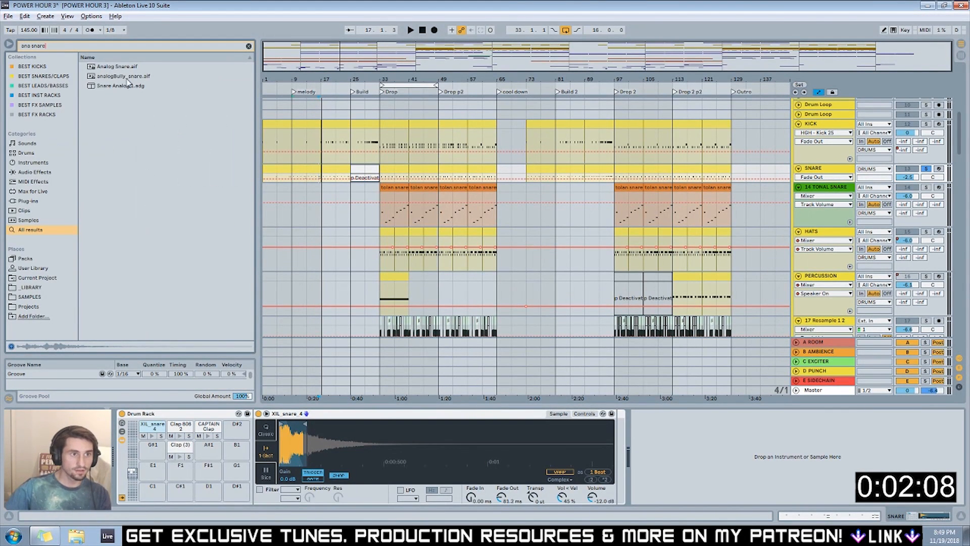
Audition the "ana snare" search results and broaden the browser search to "snare".
click(116, 76)
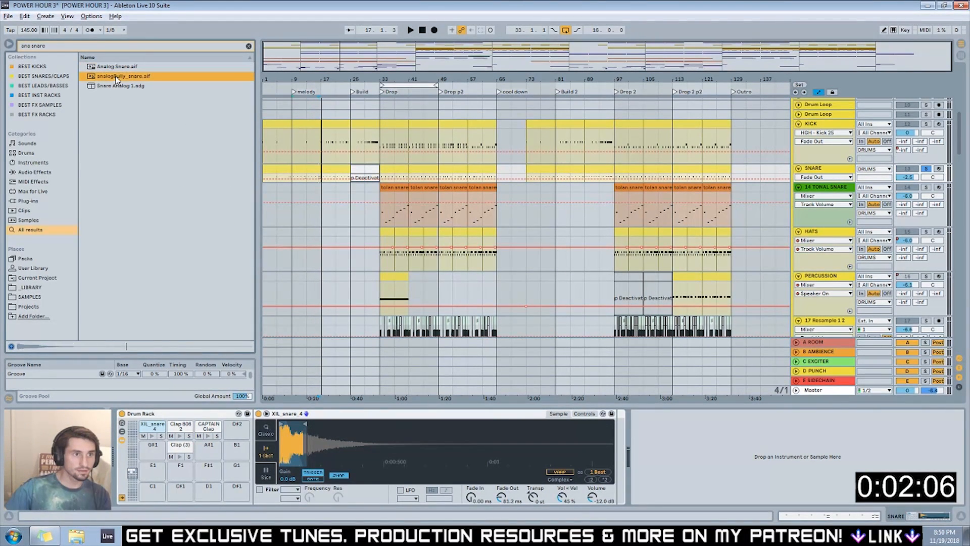
key(Up)
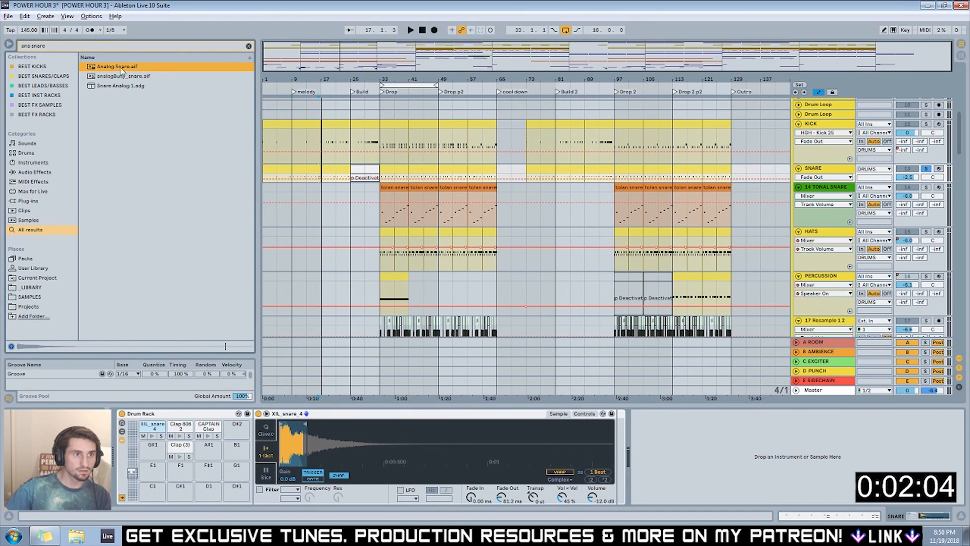
click(116, 87)
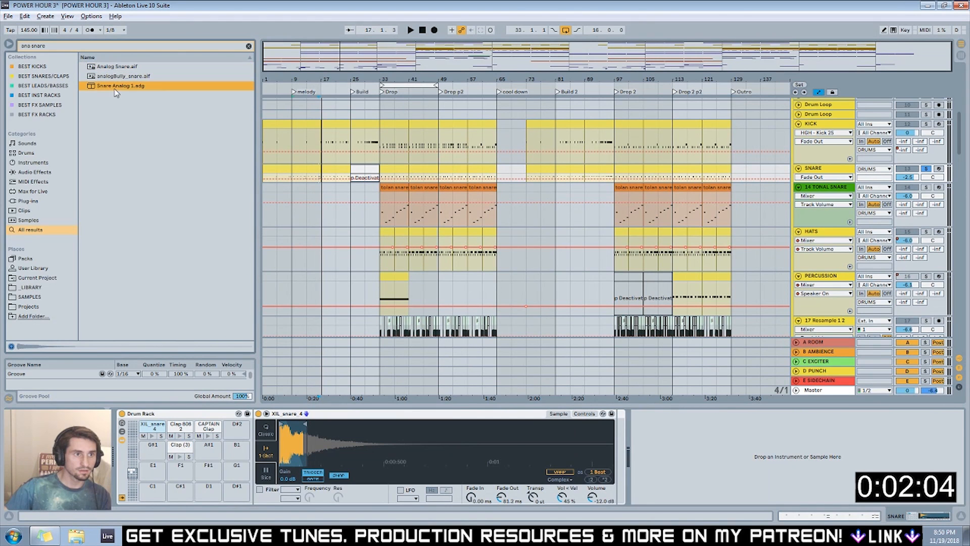
click(28, 46)
key(BackSpace)
key(BackSpace)
key(BackSpace)
key(BackSpace)
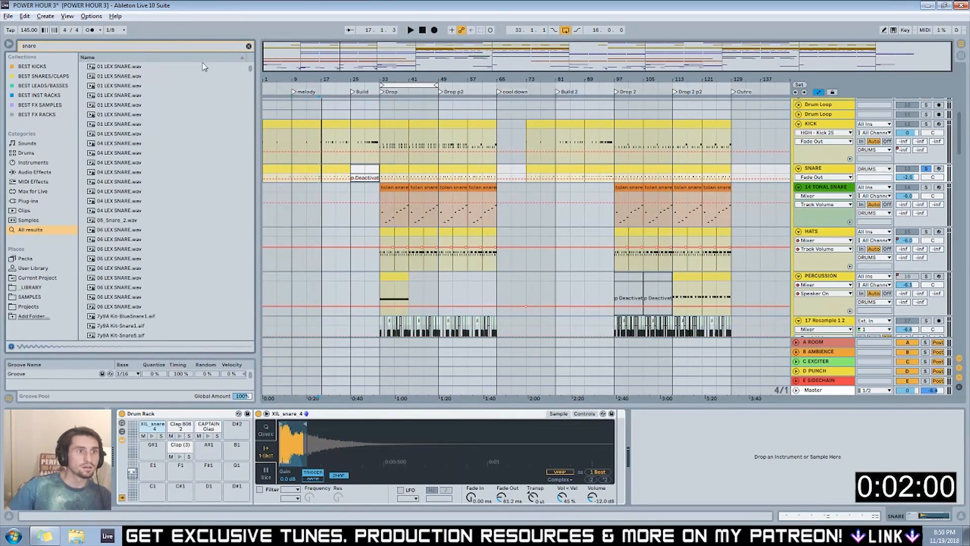
Audition snare samples in the browser results, from the IQ_813 samples through the MBM snares to Metal Snare_55.wav.
scroll(244, 79, down, 15)
click(127, 150)
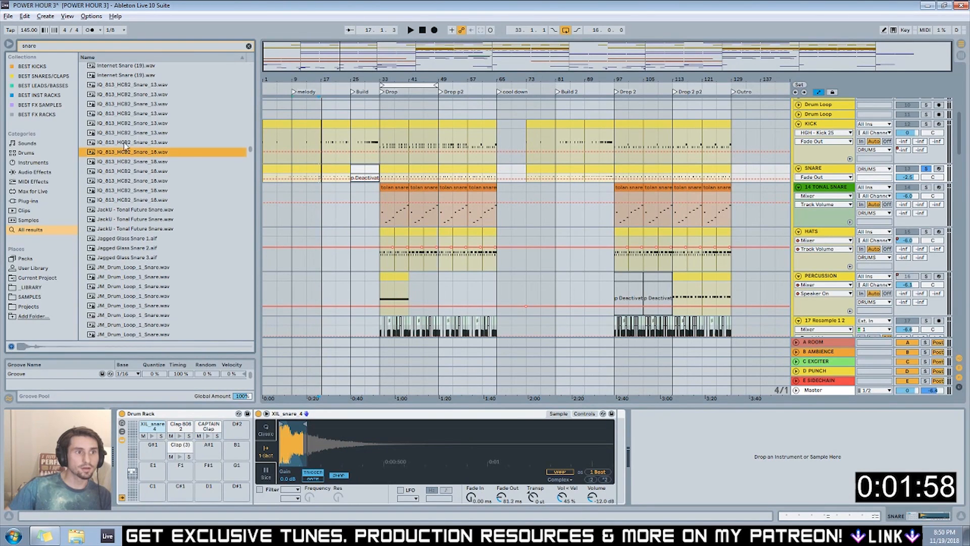
click(177, 246)
click(171, 220)
scroll(189, 243, down, 3)
click(160, 257)
click(143, 278)
scroll(147, 283, down, 3)
scroll(154, 288, down, 3)
click(160, 288)
drag(256, 153, 255, 162)
click(181, 212)
click(141, 163)
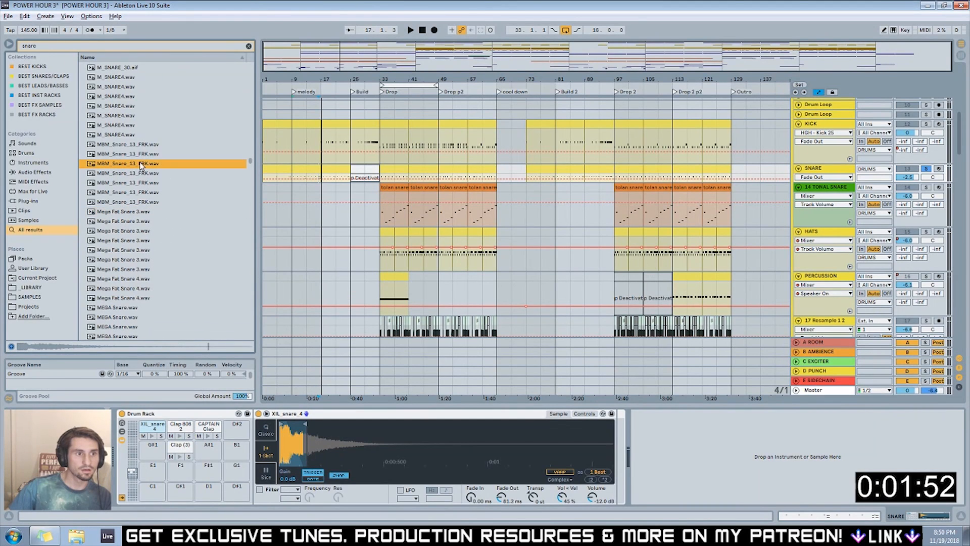
click(148, 77)
scroll(130, 114, down, 6)
click(130, 278)
scroll(132, 280, down, 5)
click(132, 279)
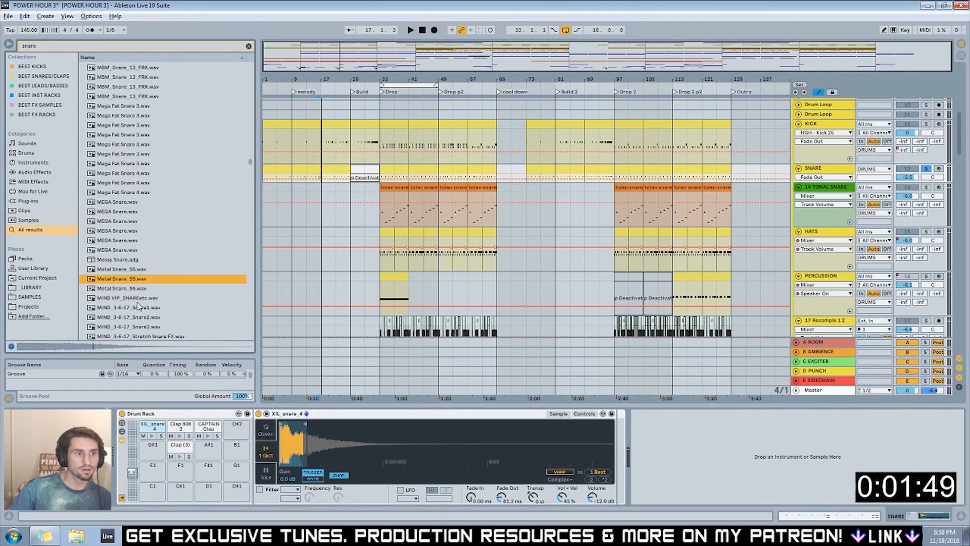
click(123, 295)
click(113, 282)
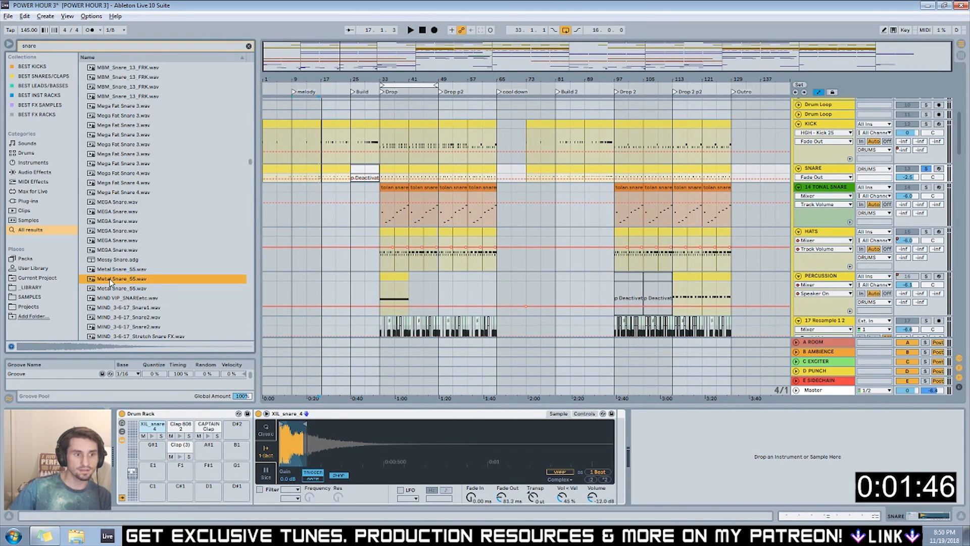
Load Metal Snare_55 onto the empty G#1 pad with a 23.9 ms fade-in and -6.8 dB gain, and play from the Drop.
drag(160, 389, 156, 458)
drag(159, 417, 152, 448)
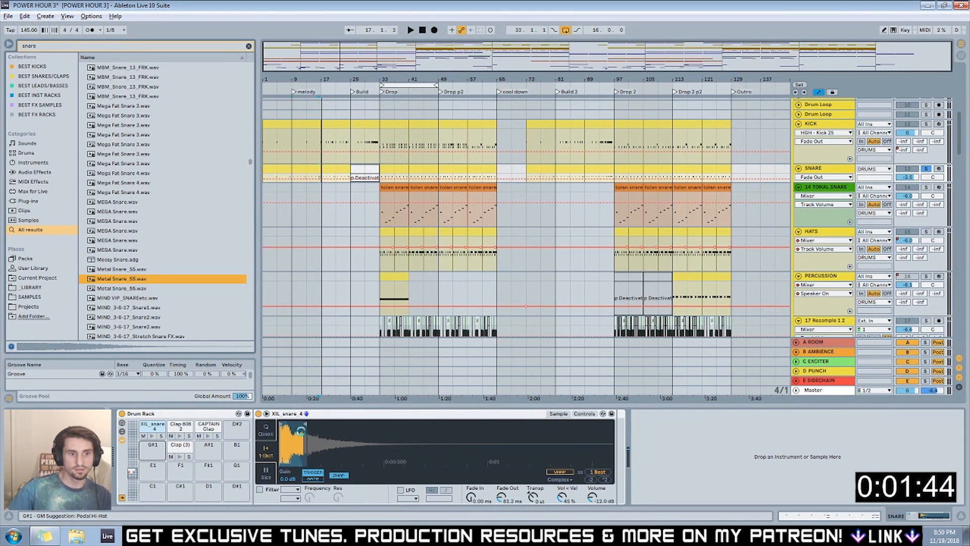
drag(473, 500, 473, 486)
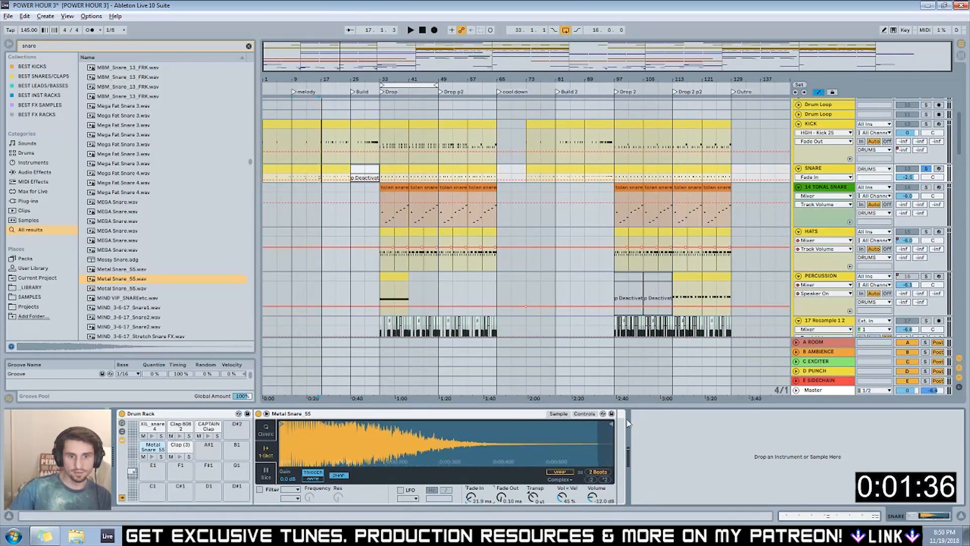
drag(288, 478, 288, 488)
key(space)
key(ctrl+z)
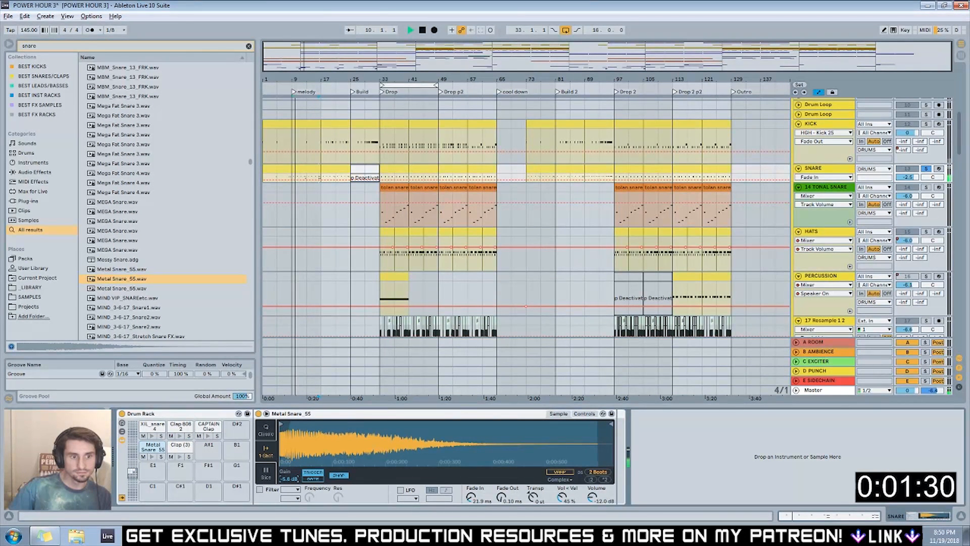
click(378, 93)
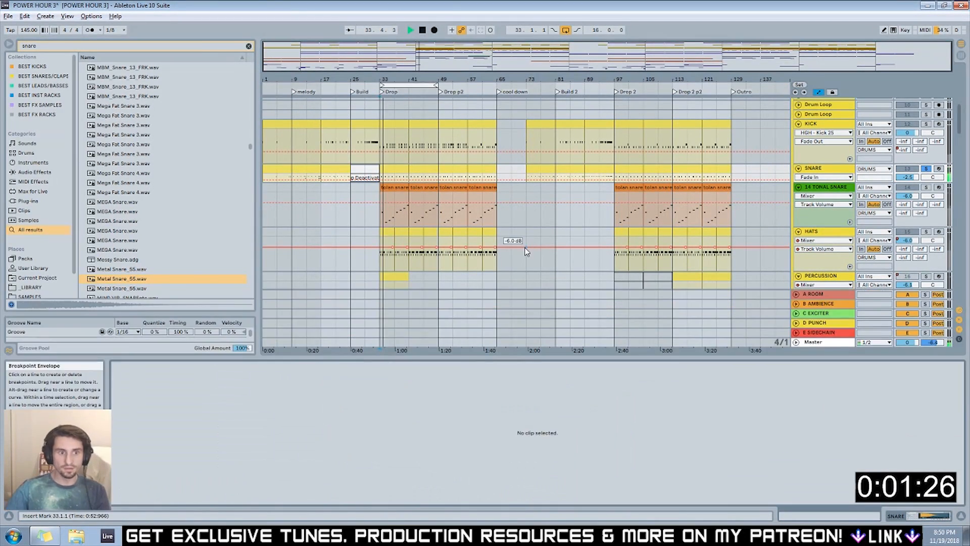
In the first Drop SNARE clip, copy the XIL_snare_4 notes to the Metal Snare_55 row and return to the Drum Rack.
double_click(396, 167)
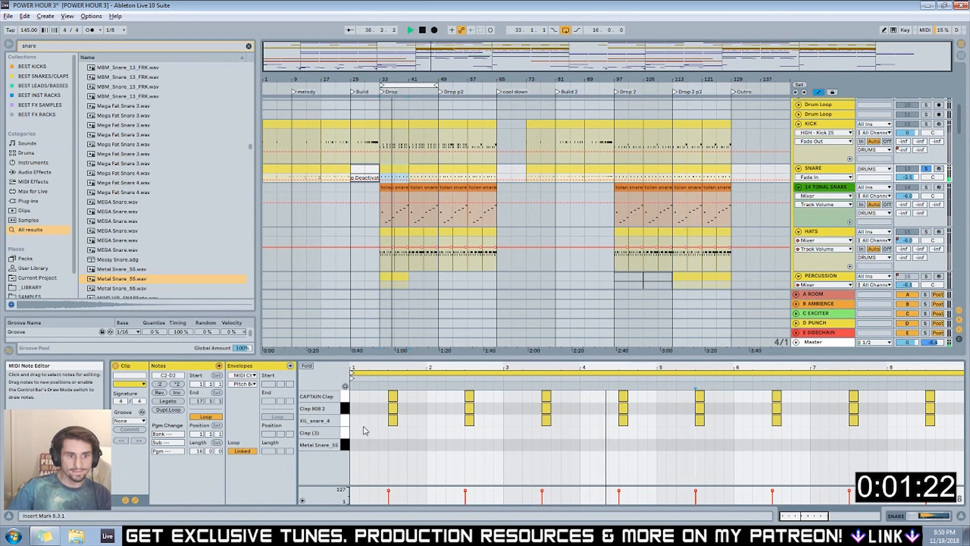
click(336, 421)
key(Down)
key(Down)
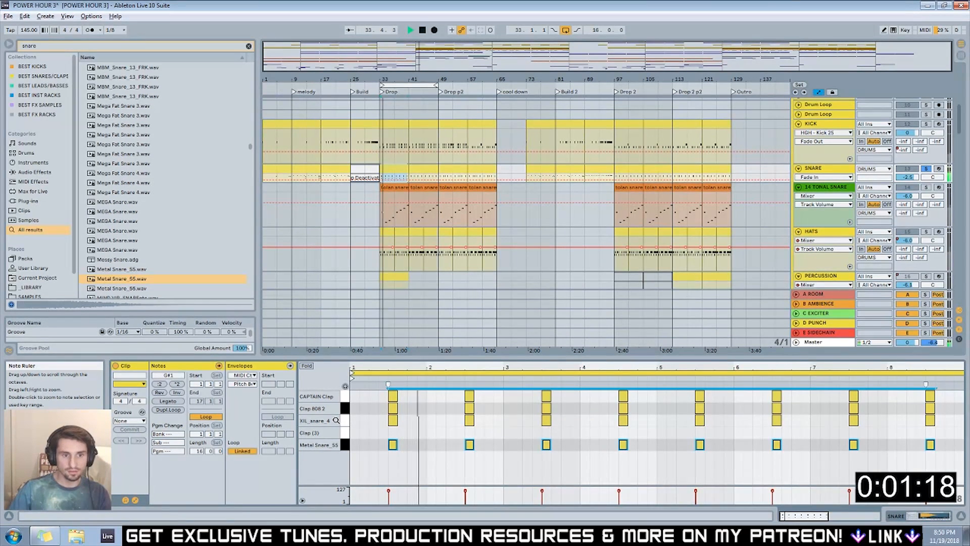
key(shift+Tab)
Audition more snare samples in the browser results, from the Minor Rain and Mirage snares to the NDB_K12_D1 acoustic snares.
scroll(152, 278, down, 4)
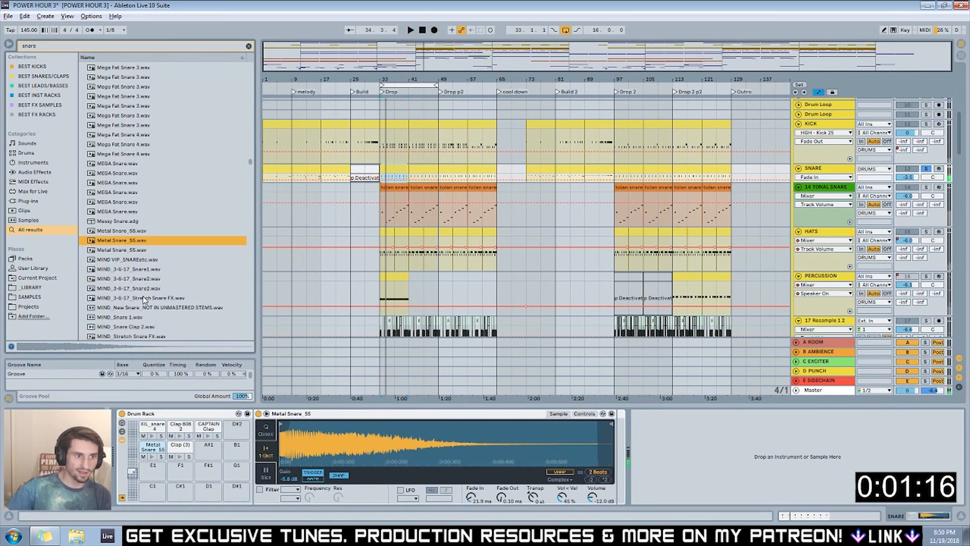
scroll(118, 253, down, 3)
click(125, 298)
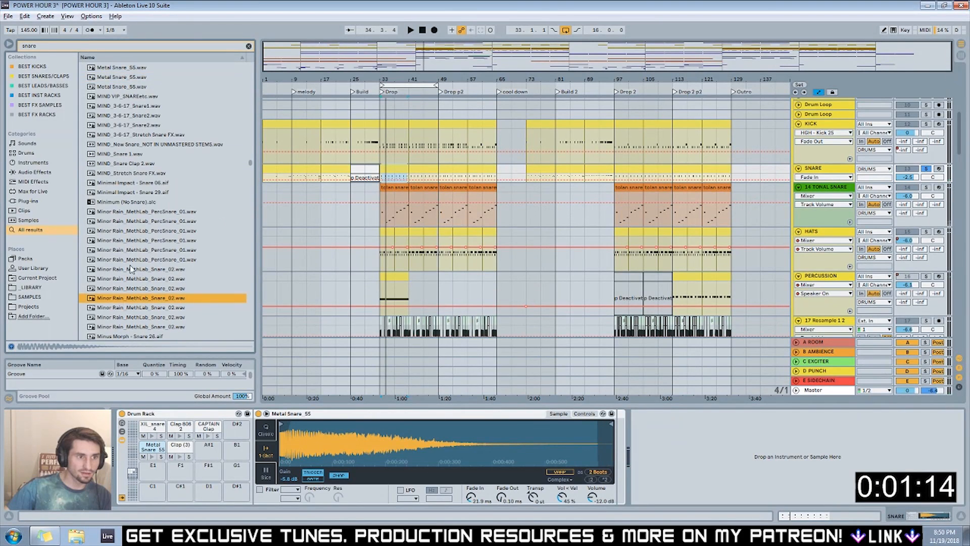
click(134, 241)
scroll(133, 305, down, 2)
click(130, 299)
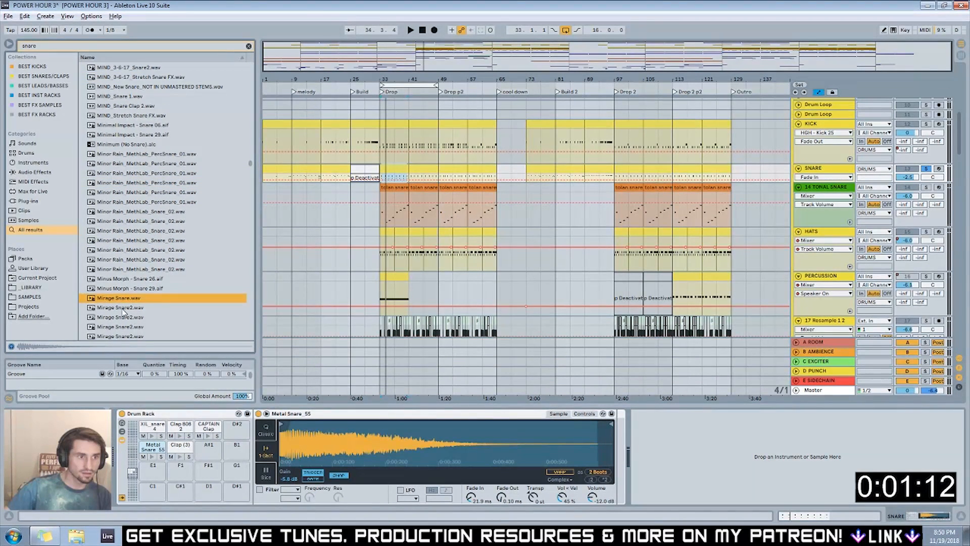
click(121, 270)
click(121, 278)
scroll(123, 290, down, 1)
scroll(126, 297, down, 2)
click(126, 290)
scroll(125, 298, down, 2)
click(124, 298)
scroll(121, 298, down, 2)
scroll(122, 301, down, 1)
click(123, 307)
scroll(126, 316, down, 2)
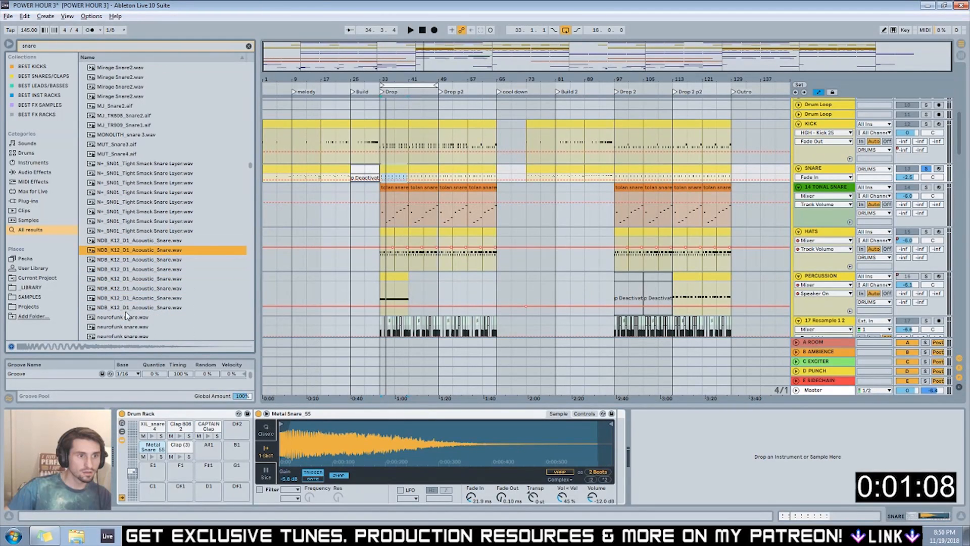
Replace the Metal Snare_55 pad's sample with NDB_K12_D1_Acoustic_Snare, compare it during playback, and set its volume to -8.00 dB.
click(135, 280)
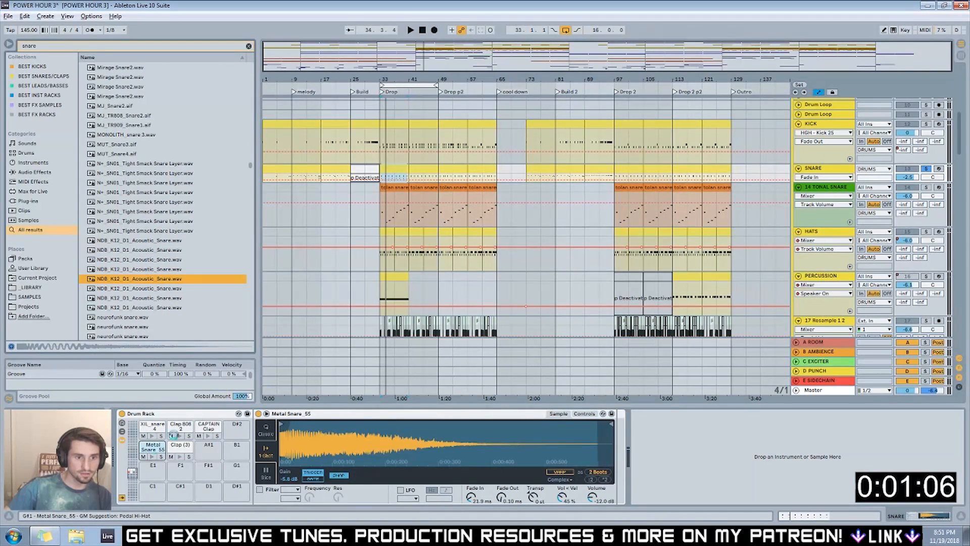
key(space)
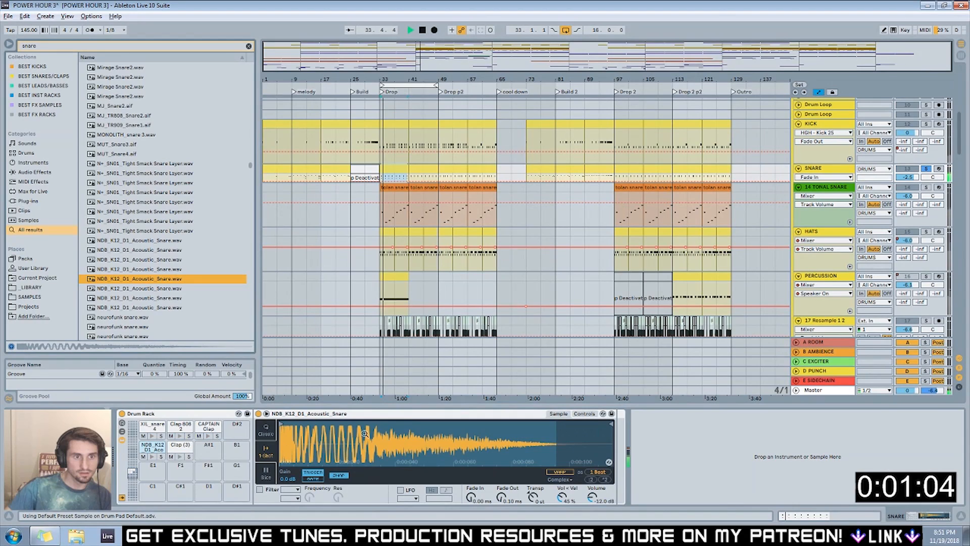
click(258, 414)
click(258, 414)
drag(592, 497, 592, 490)
In the first Drop p2 SNARE clip, copy the XIL_snare_4 notes to the NDB_K12_D1_Acoustic_Snare row and play it.
click(399, 169)
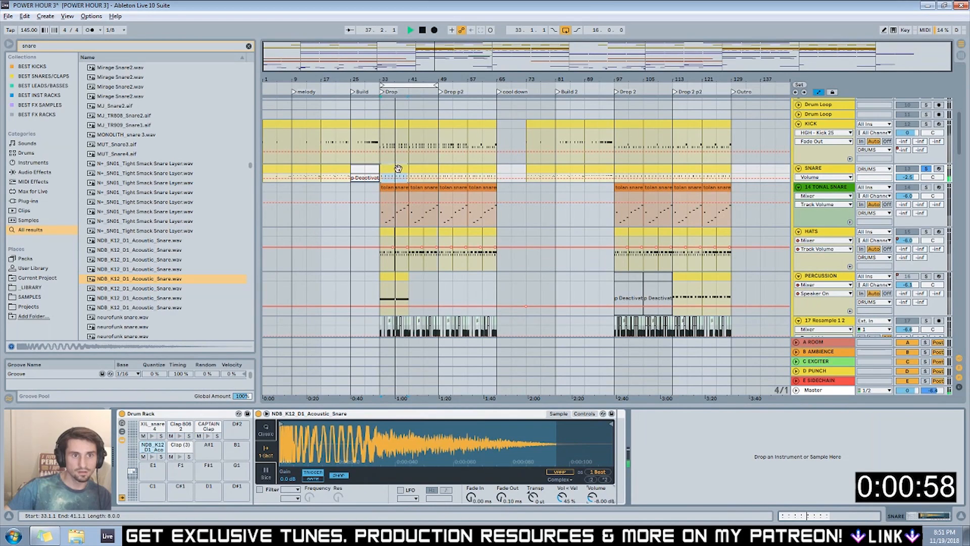
double_click(400, 169)
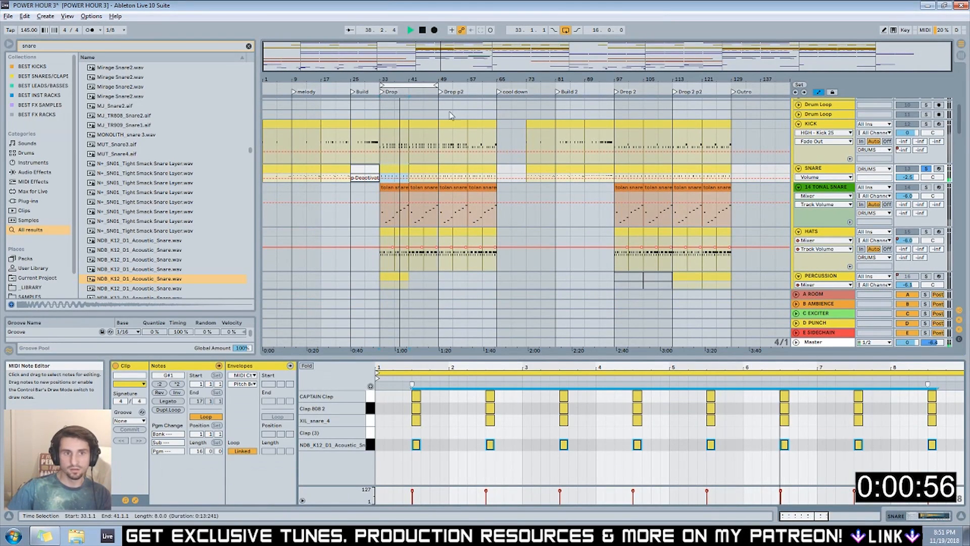
key(space)
click(456, 169)
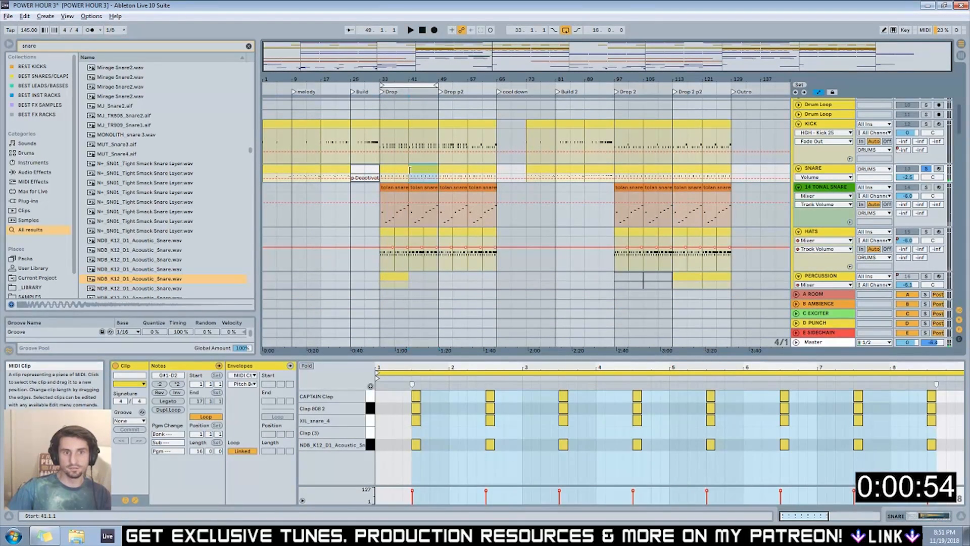
click(372, 421)
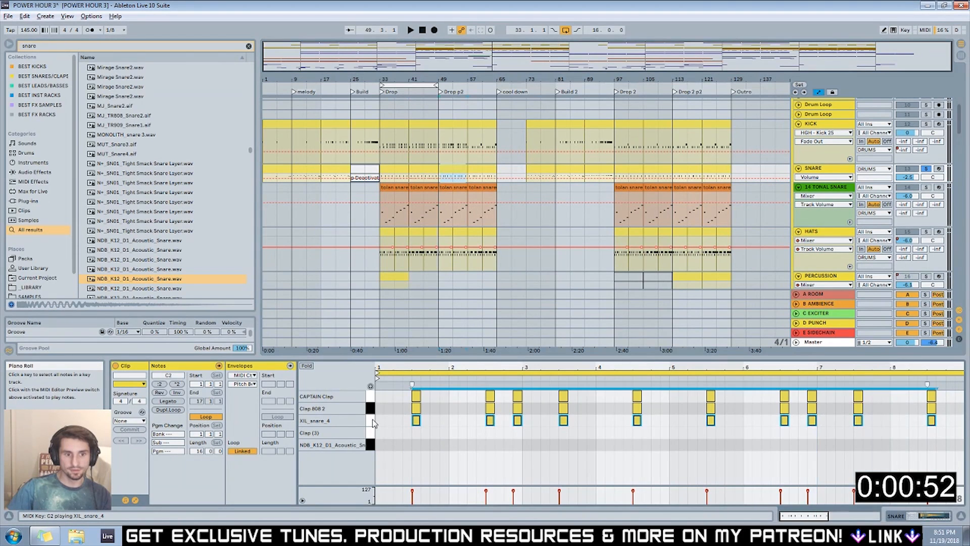
key(Down)
key(Down)
key(space)
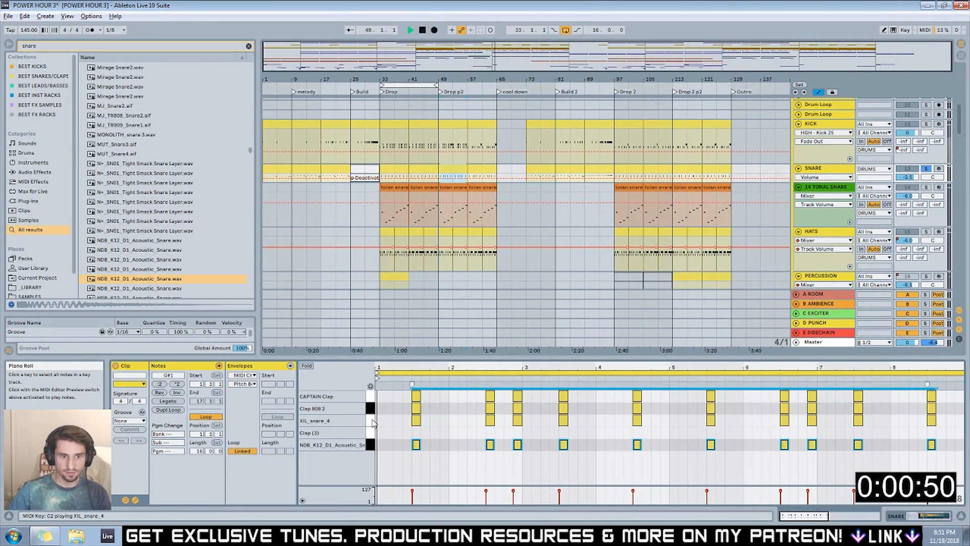
Add Clap (3) notes alongside the snare hits in this clip, skipping the beat 3 hits in bars 2 and 6.
click(421, 466)
double_click(415, 432)
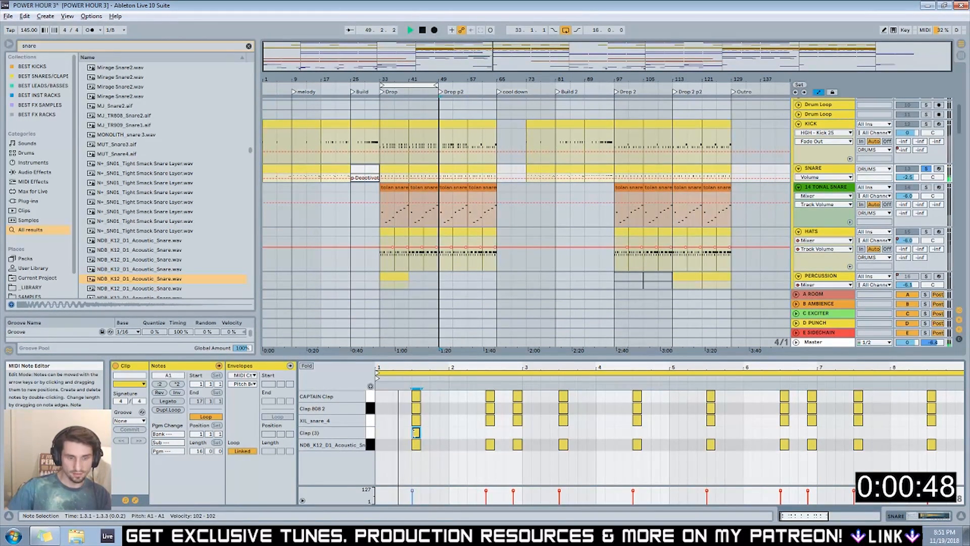
key(space)
double_click(489, 433)
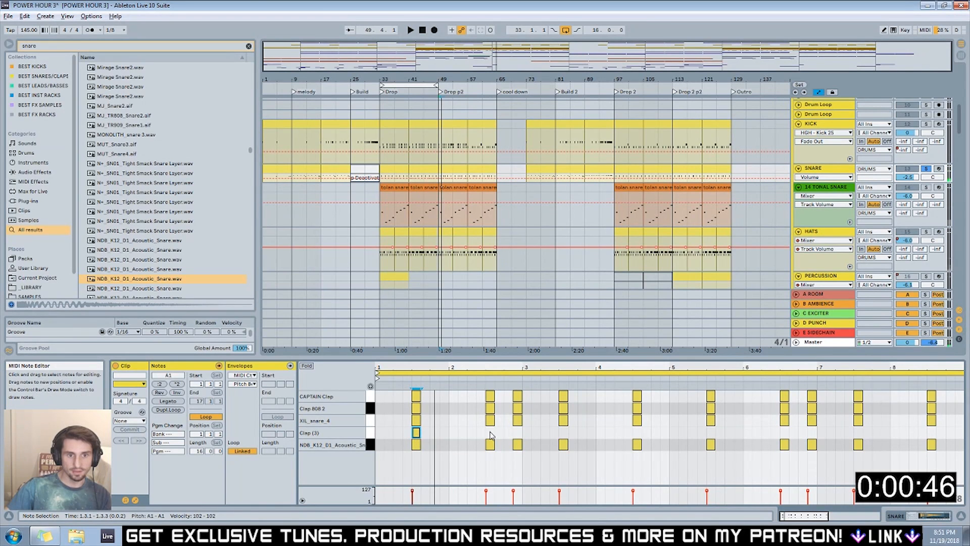
double_click(545, 432)
drag(545, 433, 562, 433)
drag(491, 432, 931, 433)
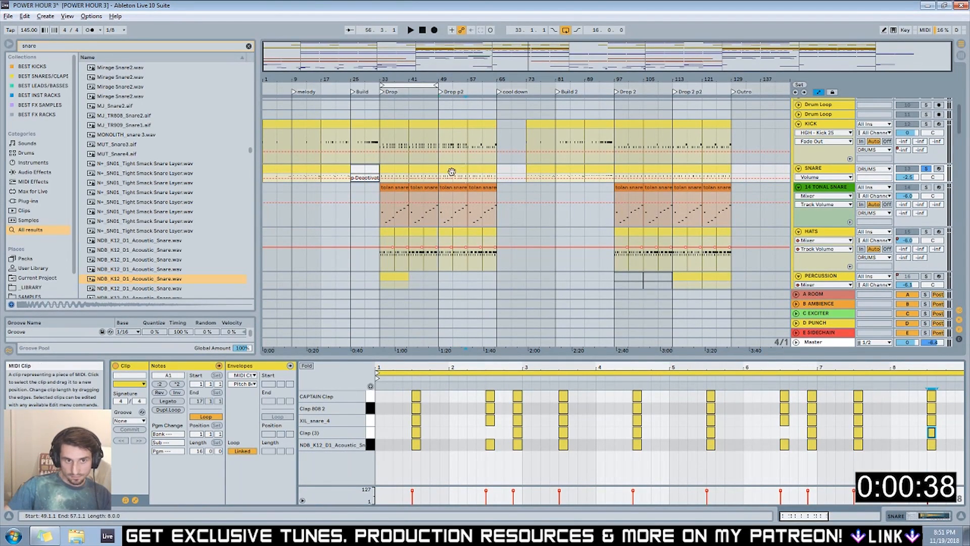
Copy the four SNARE clips of Drop and Drop p2 over the clips starting at Drop 2.
click(480, 171)
shift+click(387, 168)
drag(389, 167, 632, 175)
Copy the two SNARE clips of the melody section, bars 9 to 25, to bar 81 at Build 2.
click(329, 168)
shift+click(303, 168)
drag(303, 169, 571, 176)
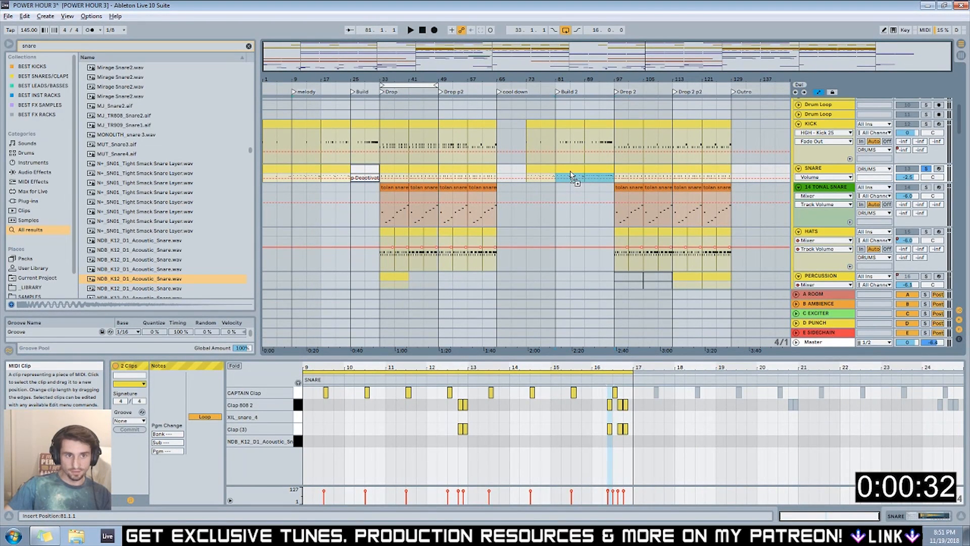
click(516, 210)
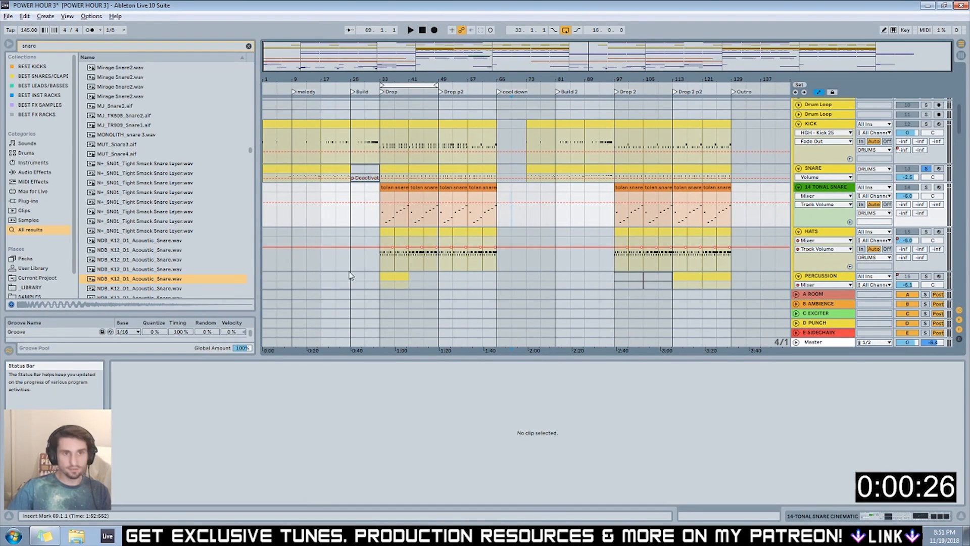
scroll(744, 188, down, 4)
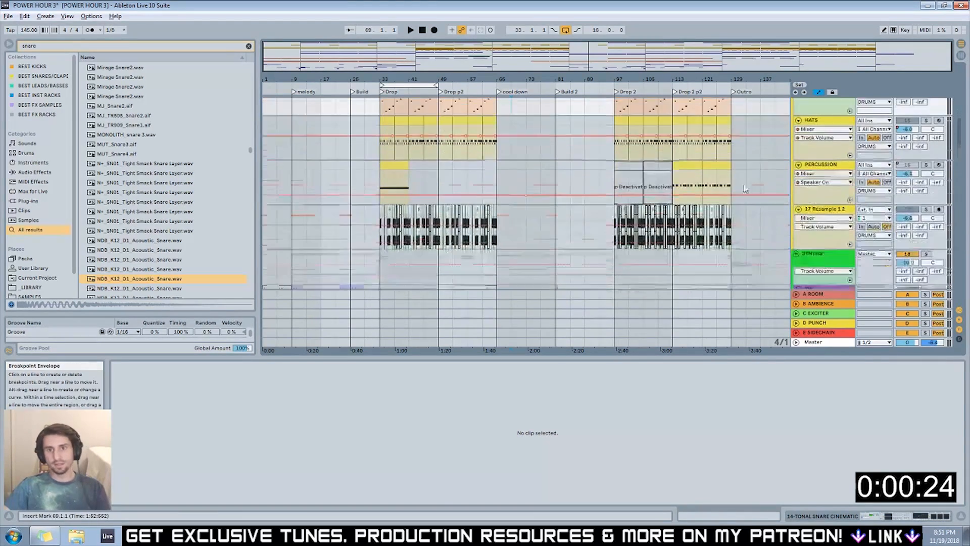
scroll(938, 87, up, 8)
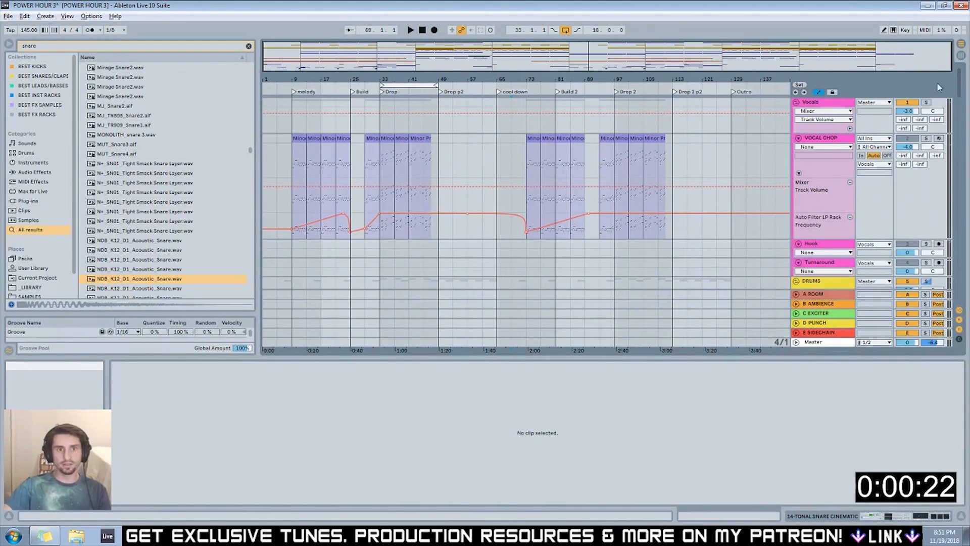
mouse_move(830, 211)
mouse_down()
mouse_move(830, 191)
mouse_move(823, 209)
mouse_up()
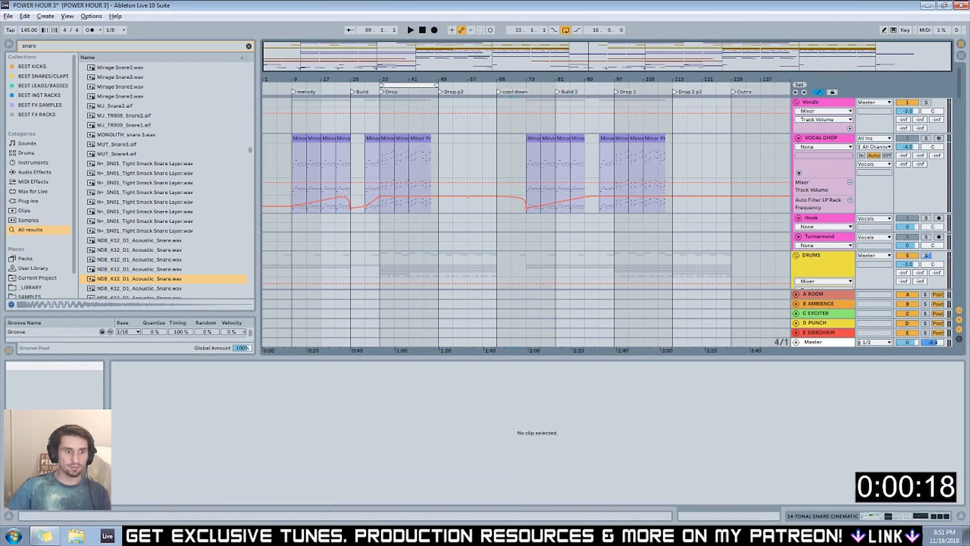
Switch to notes.txt in Notepad and delete all entries listed under Arrangement Fixes, keeping the Mix section.
key(alt+Tab)
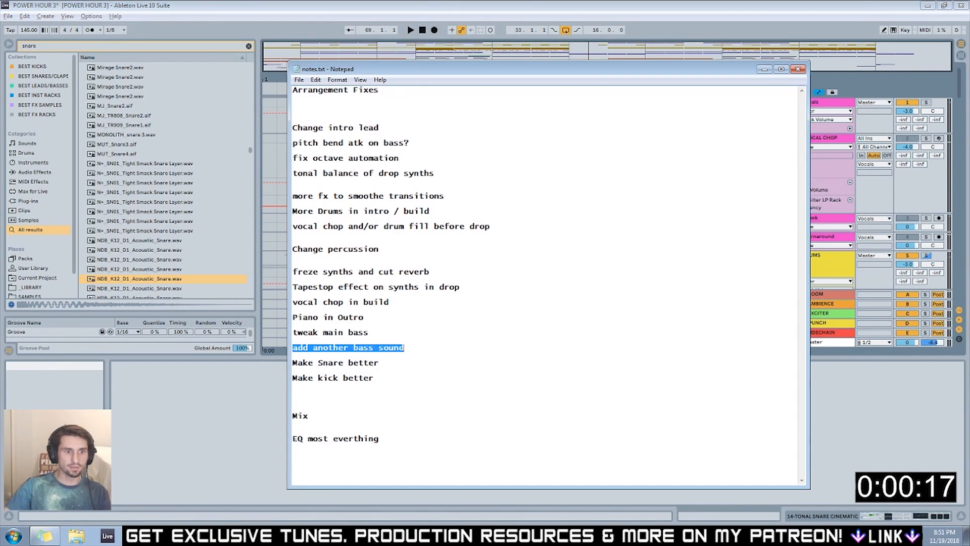
click(386, 378)
drag(386, 378, 285, 124)
key(BackSpace)
key(BackSpace)
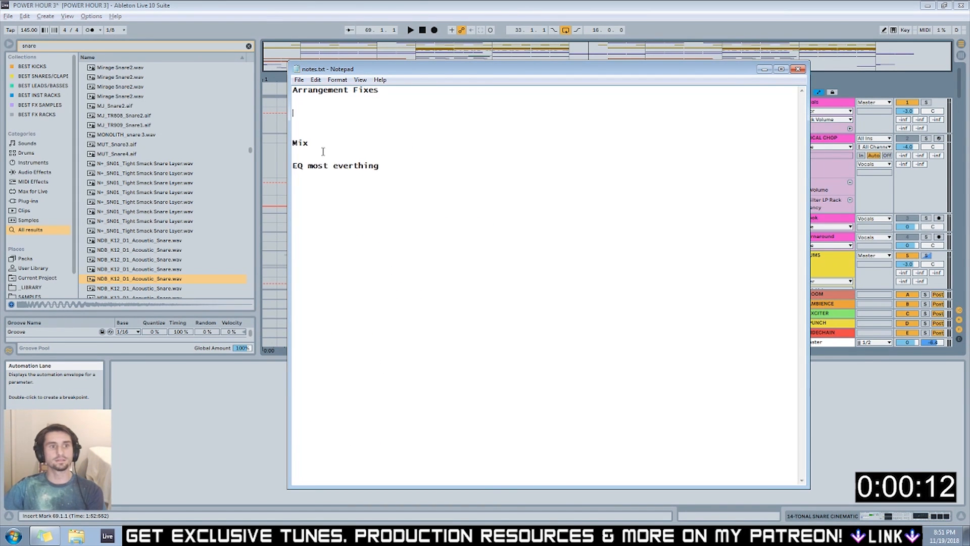
Switch back to the Live set and extend the arrangement loop to span bar 1 to bar 145.
click(421, 5)
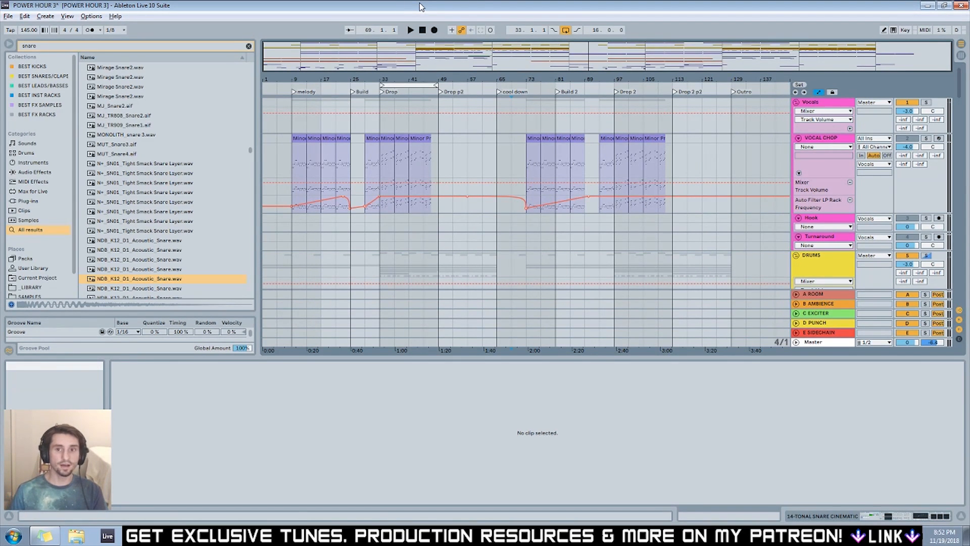
mouse_move(430, 56)
mouse_down()
mouse_move(430, 68)
mouse_move(431, 51)
mouse_up()
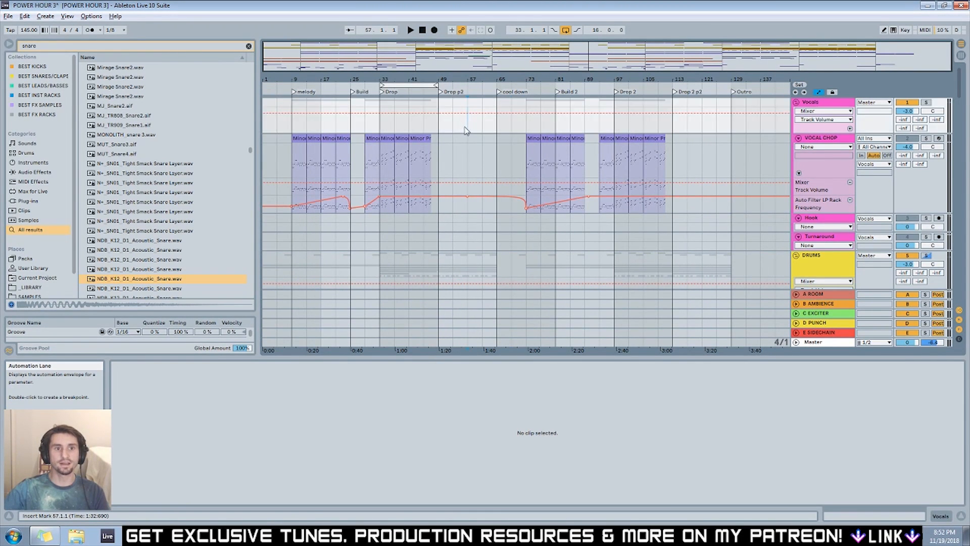
scroll(461, 133, down, 3)
scroll(461, 132, up, 3)
drag(382, 85, 267, 86)
drag(435, 85, 787, 85)
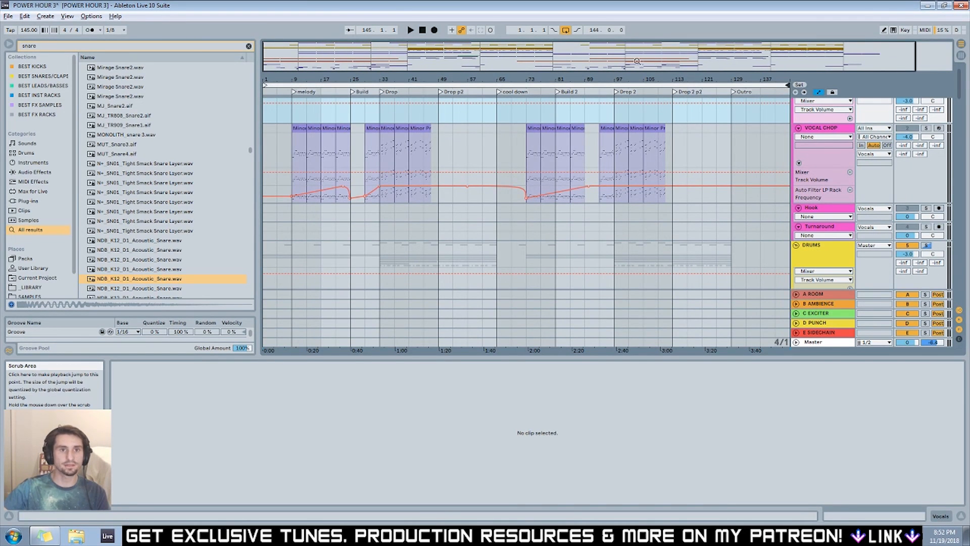
key(z)
click(496, 144)
drag(511, 145, 252, 65)
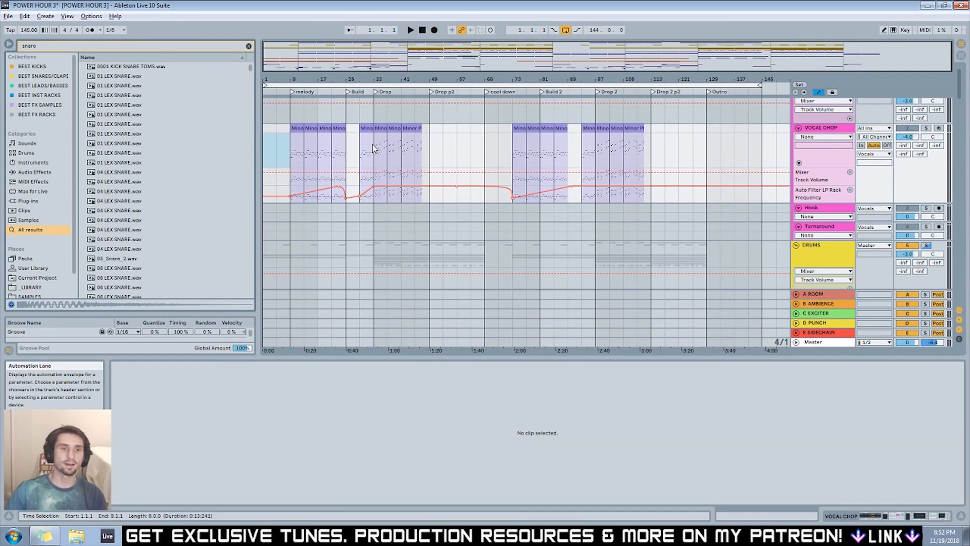
drag(388, 47, 387, 45)
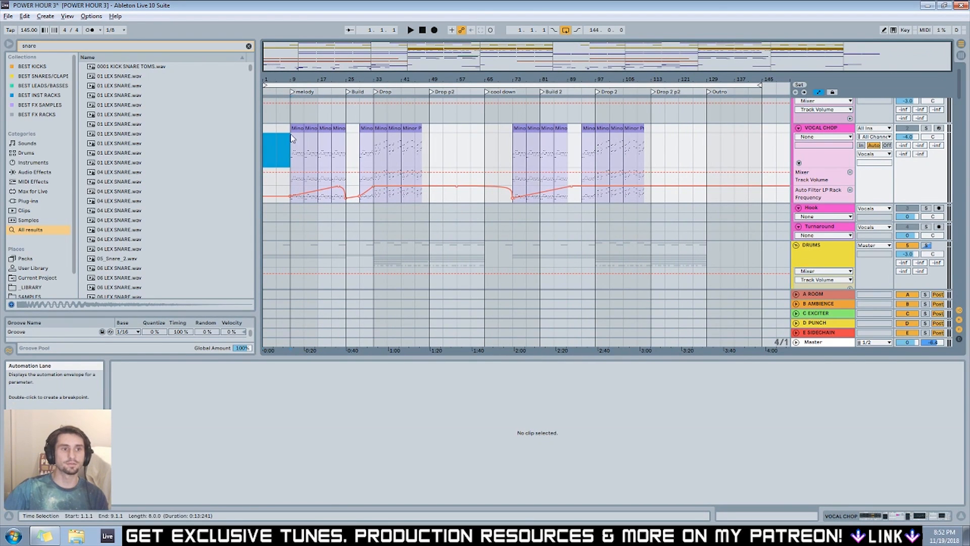
click(276, 147)
double_click(275, 151)
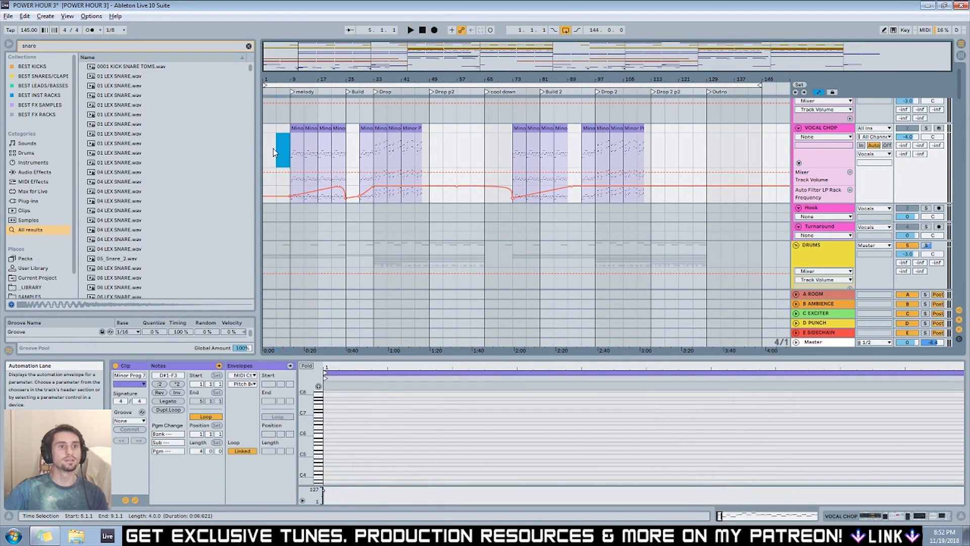
click(664, 184)
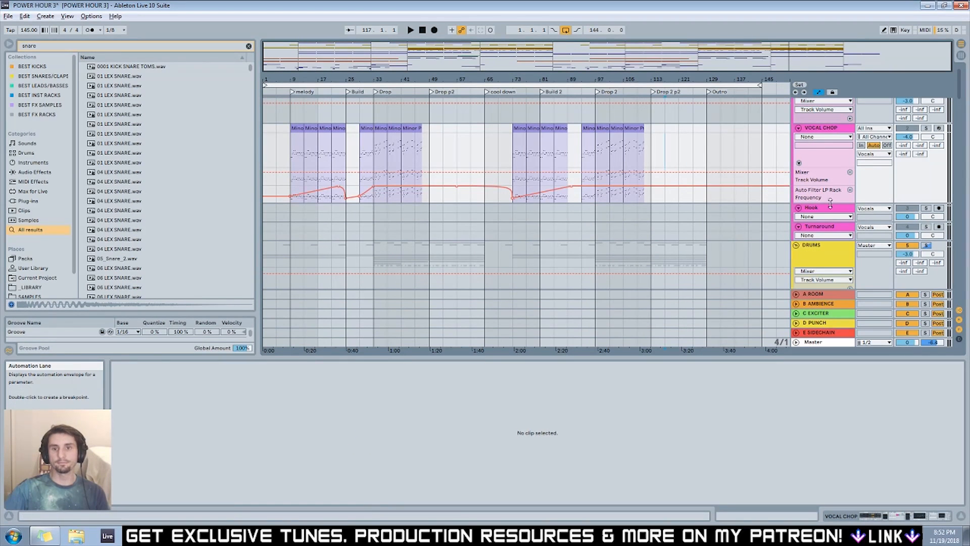
Play the arrangement from bar 1 and set the SNARE track's volume to -2.8 dB.
drag(827, 185, 826, 154)
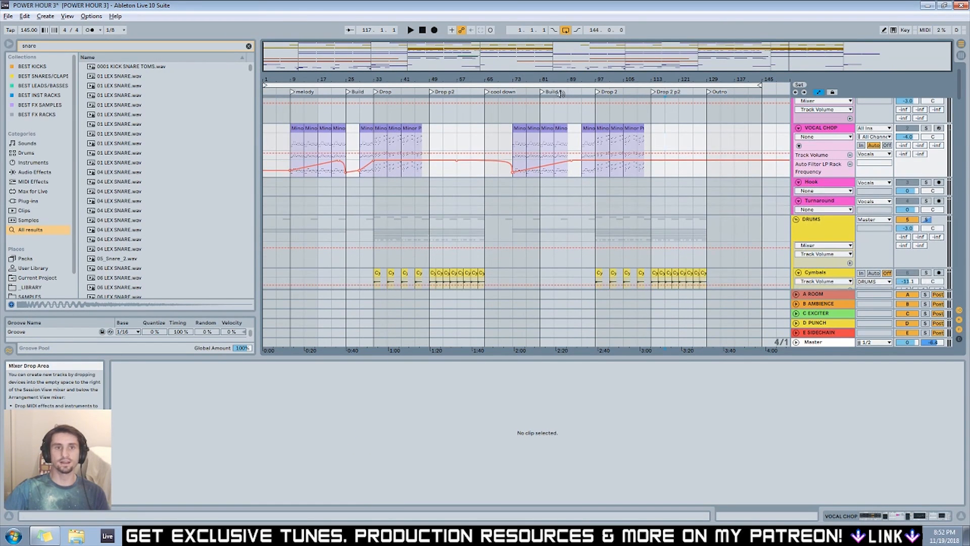
key(space)
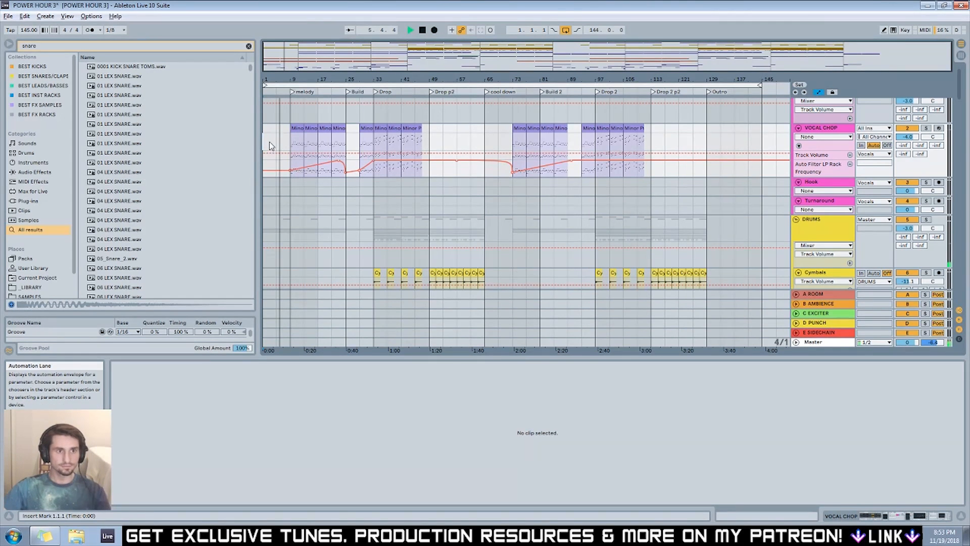
scroll(269, 152, down, 2)
scroll(270, 152, up, 2)
scroll(282, 166, down, 6)
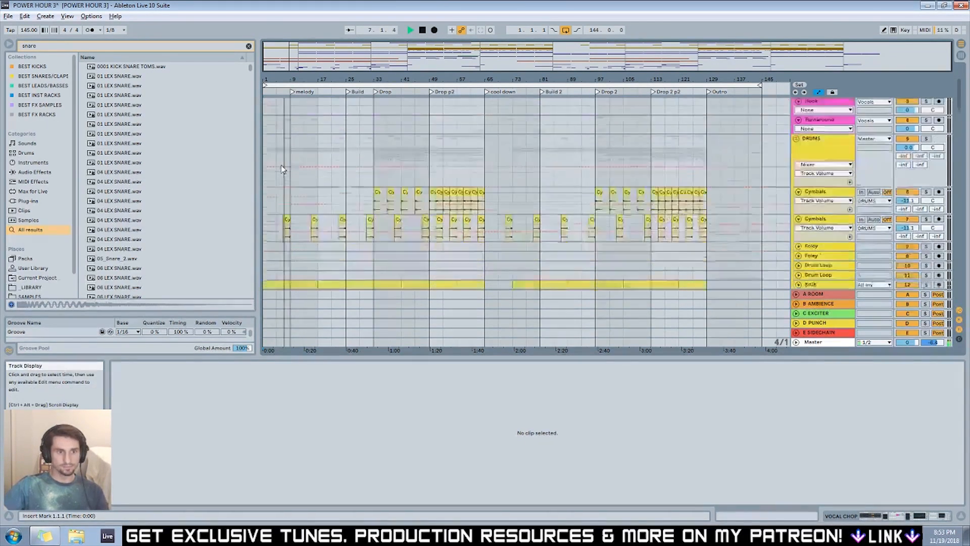
drag(907, 196, 902, 202)
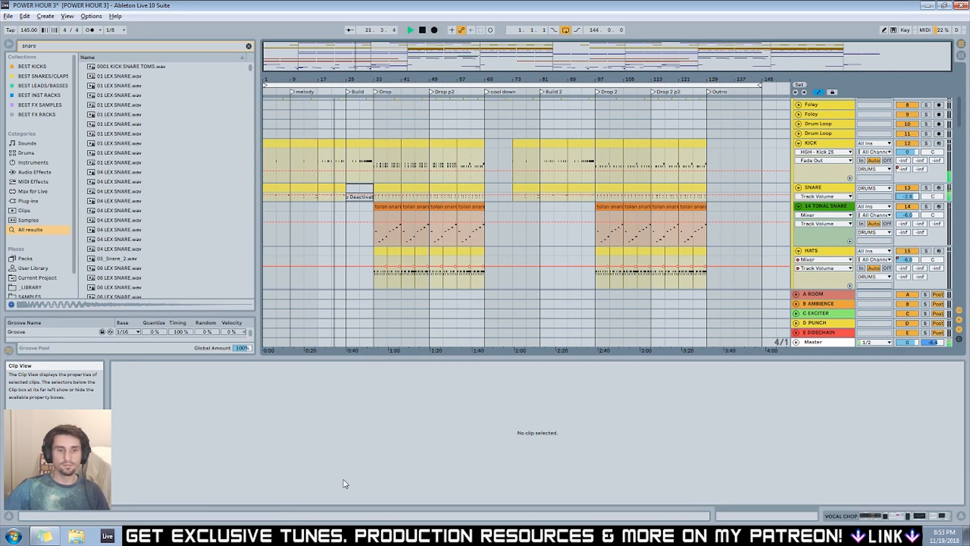
Lower the volume of the RAZOR track used in the drops to -8.2 dB and the Sylenth layer track to -4.2 dB.
scroll(391, 244, down, 10)
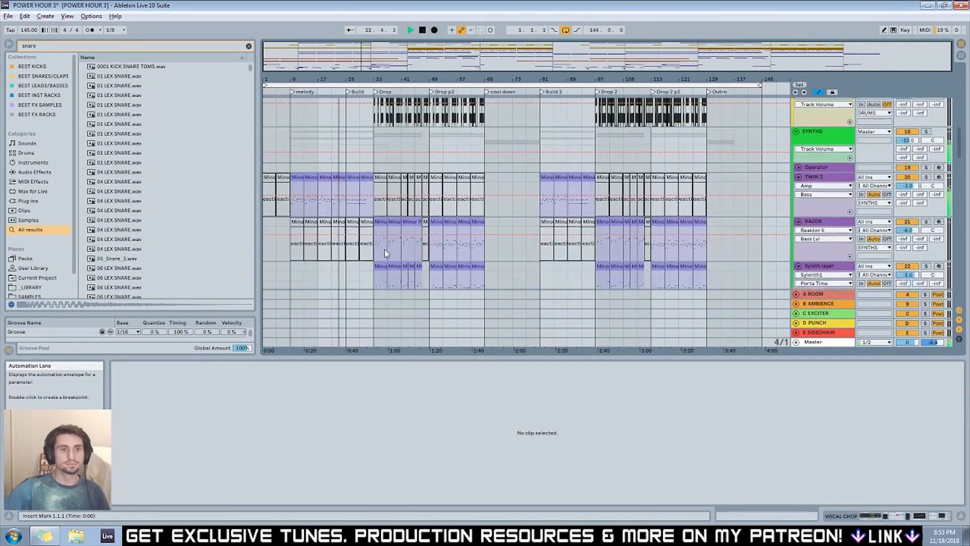
scroll(385, 253, down, 3)
scroll(384, 249, up, 6)
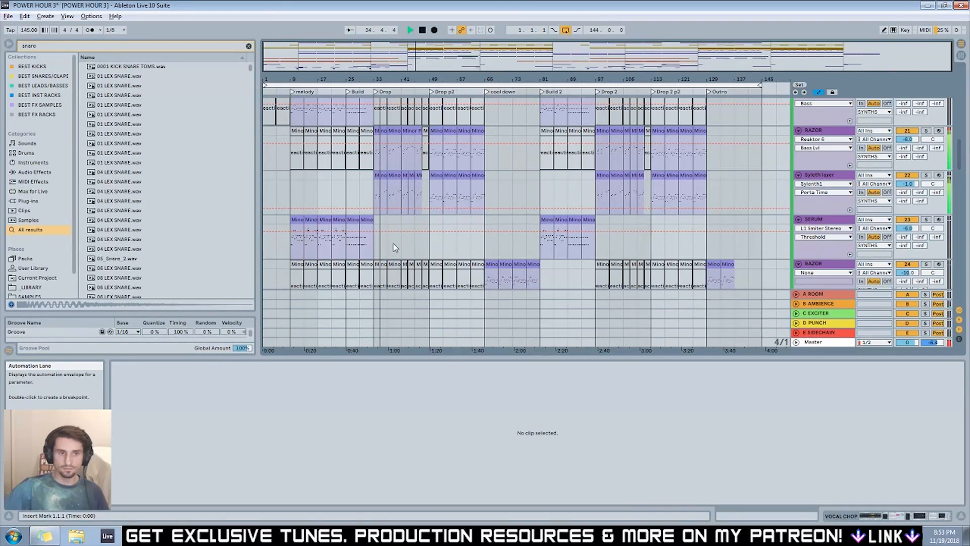
scroll(393, 244, down, 5)
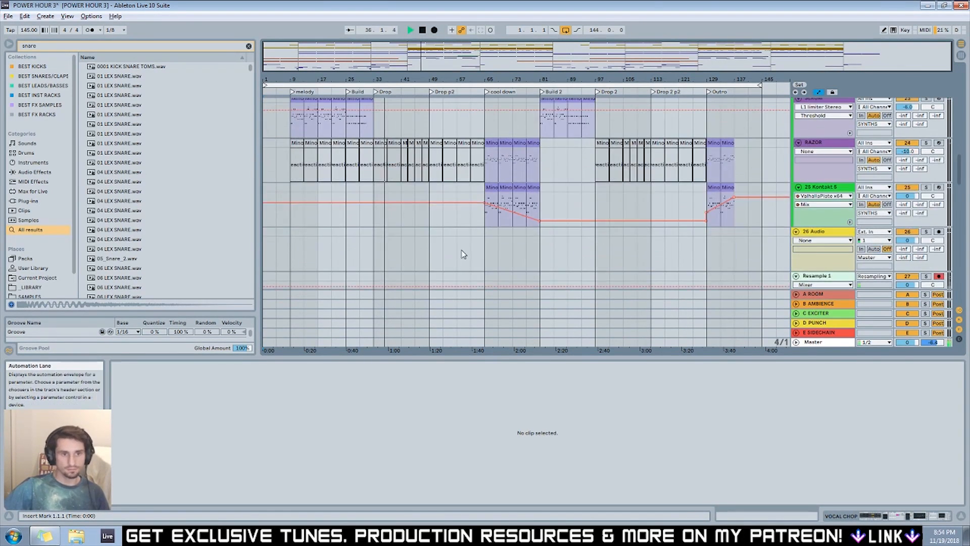
scroll(463, 253, down, 8)
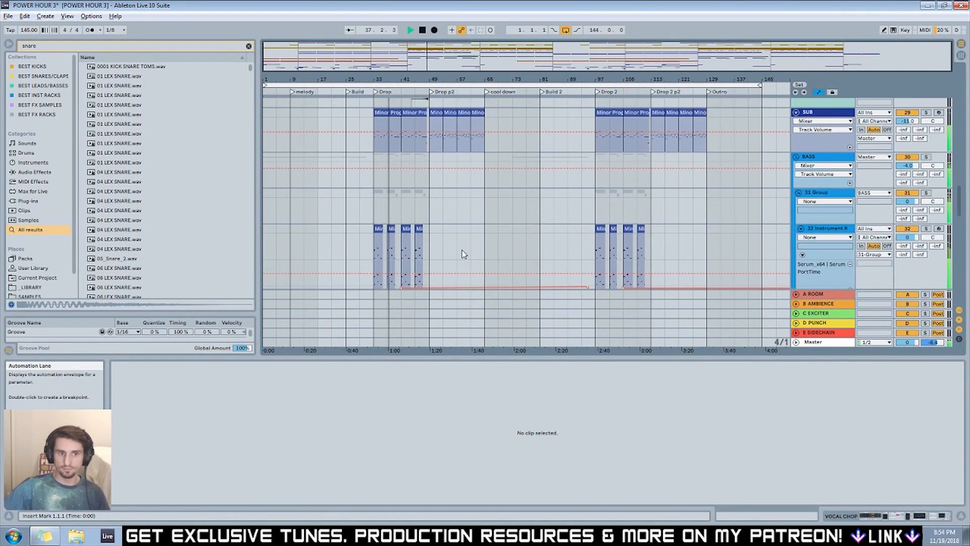
scroll(464, 254, down, 3)
scroll(838, 186, up, 4)
scroll(838, 186, up, 10)
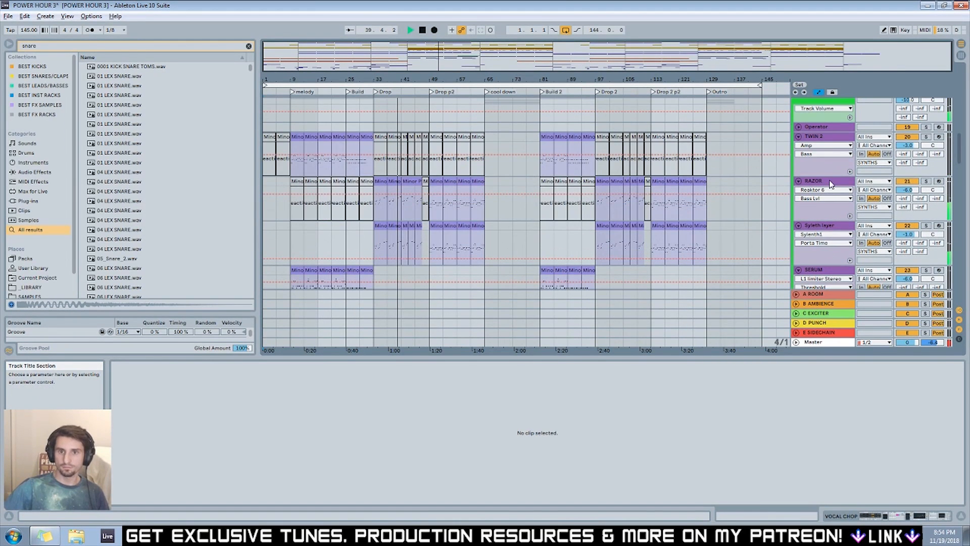
drag(908, 189, 908, 191)
drag(908, 234, 908, 242)
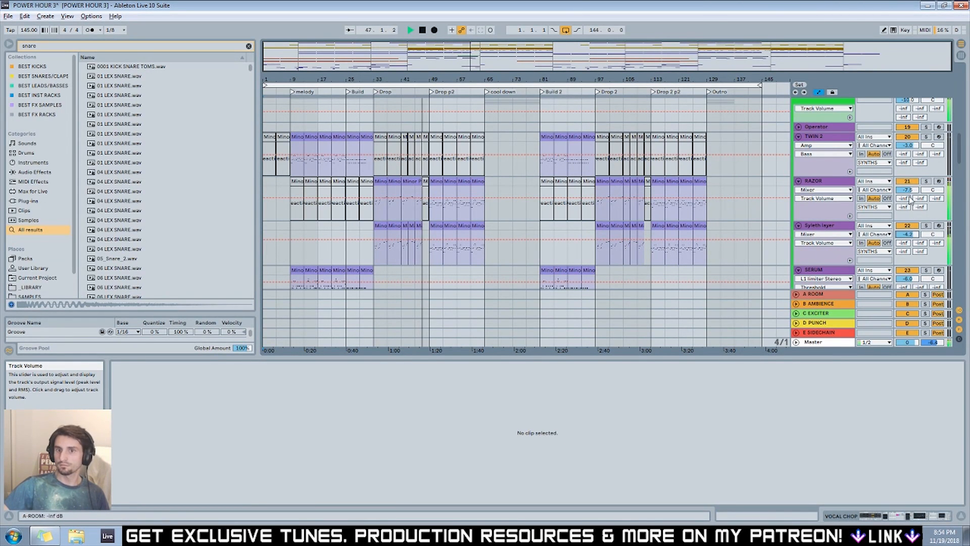
drag(908, 190, 908, 192)
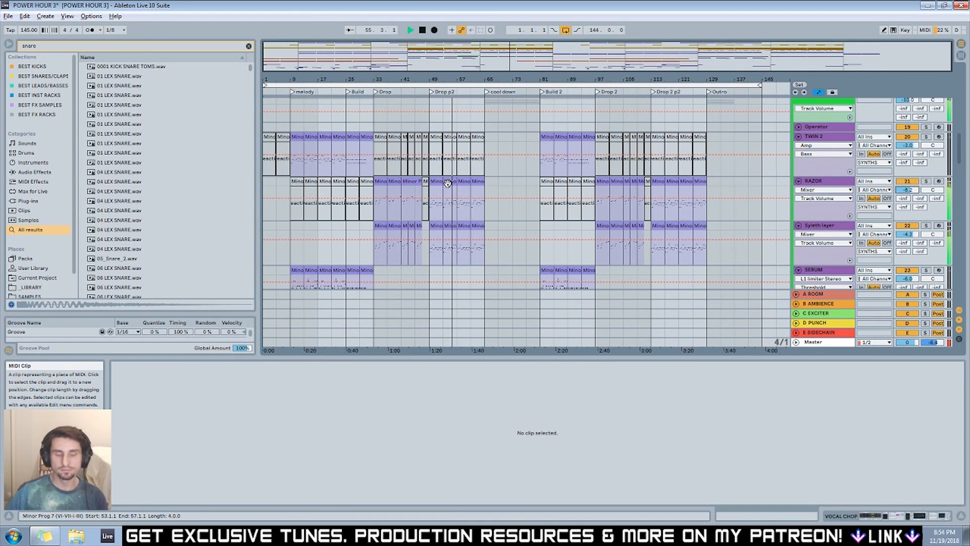
Copy the four RAZOR clips of Drop p2 onto the VOCAL CHOP track at bar 49 and consolidate them into one clip.
drag(489, 183, 470, 147)
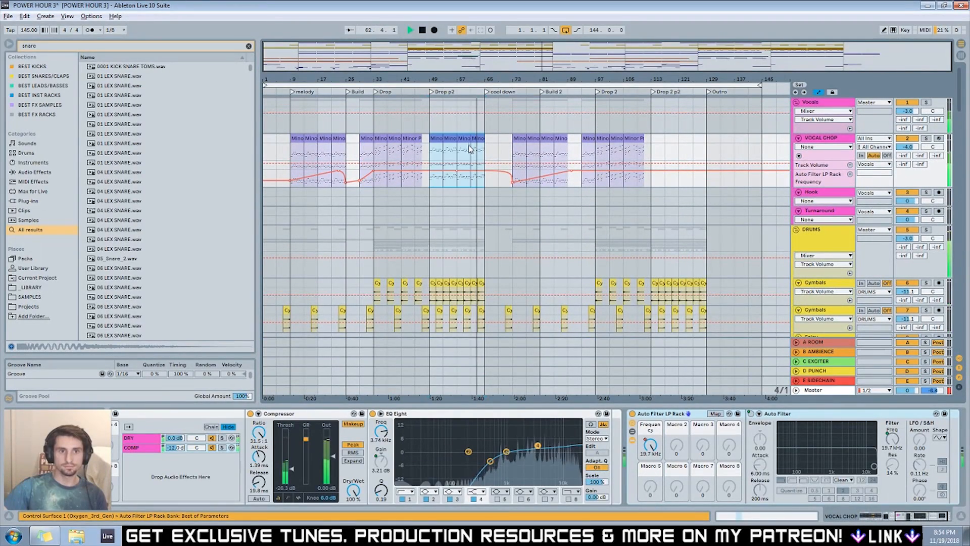
double_click(473, 147)
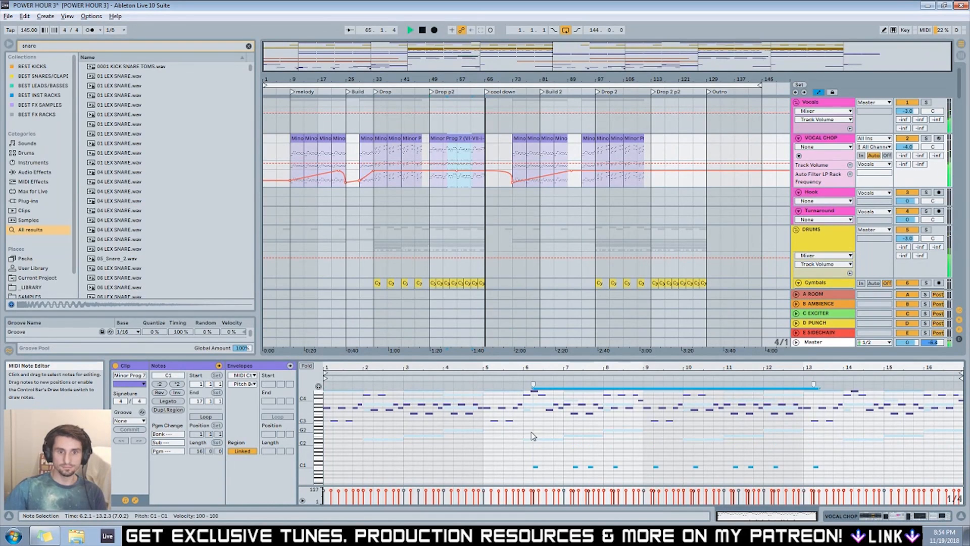
Remove the C1 notes from the consolidated vocal chop clip and double all remaining notes one octave lower.
key(ctrl+a)
click(507, 461)
key(ctrl+z)
key(ctrl+a)
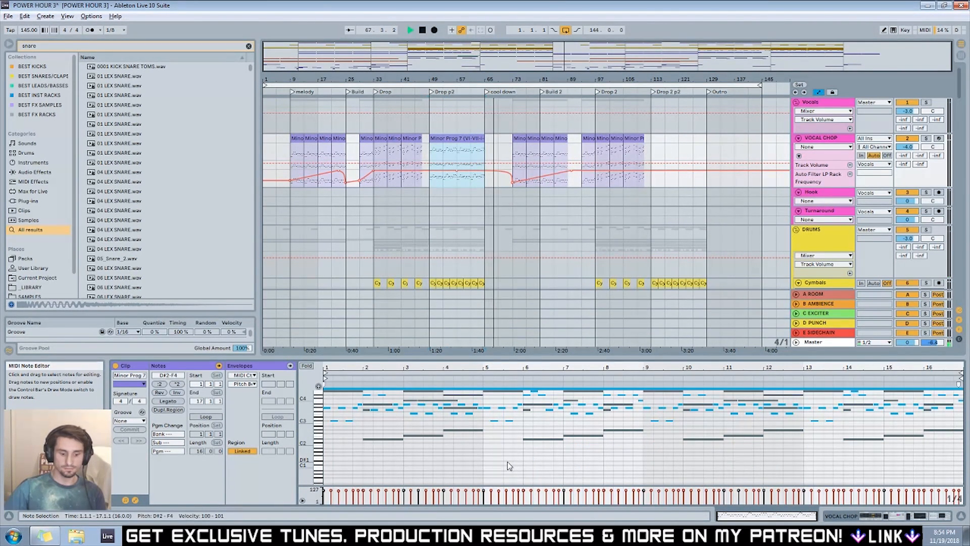
key(shift+Down)
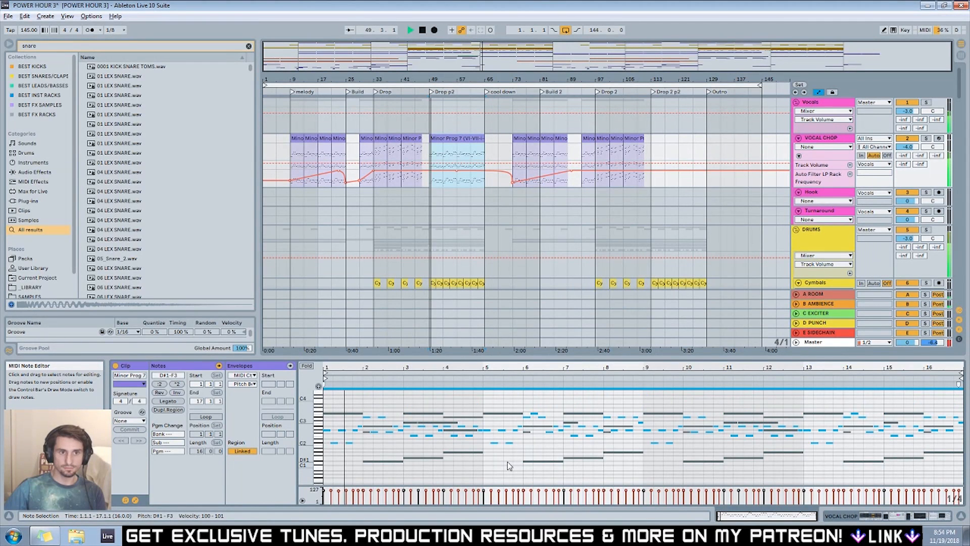
key(shift+Up)
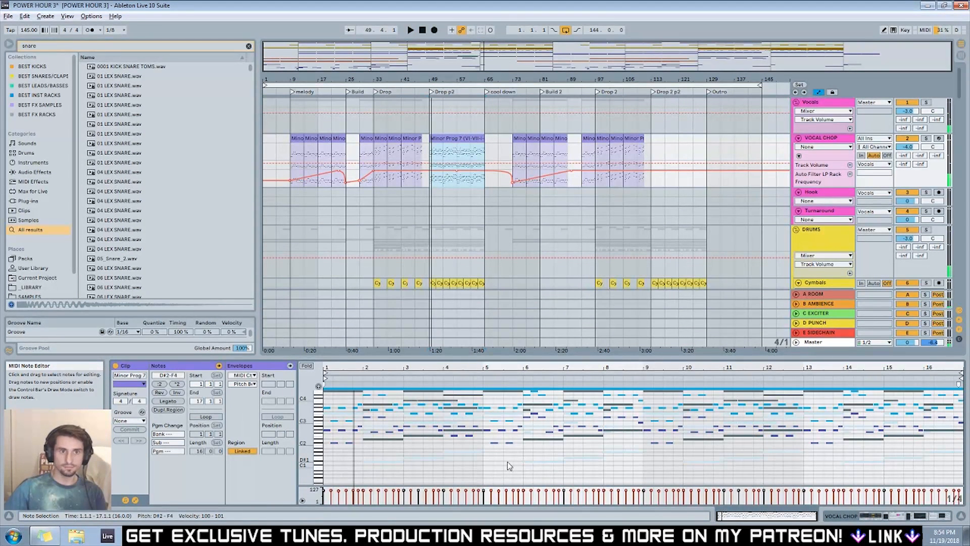
Copy the 16-bar vocal chop clip from Drop p2 to bar 113 at Drop 2 p2.
click(479, 93)
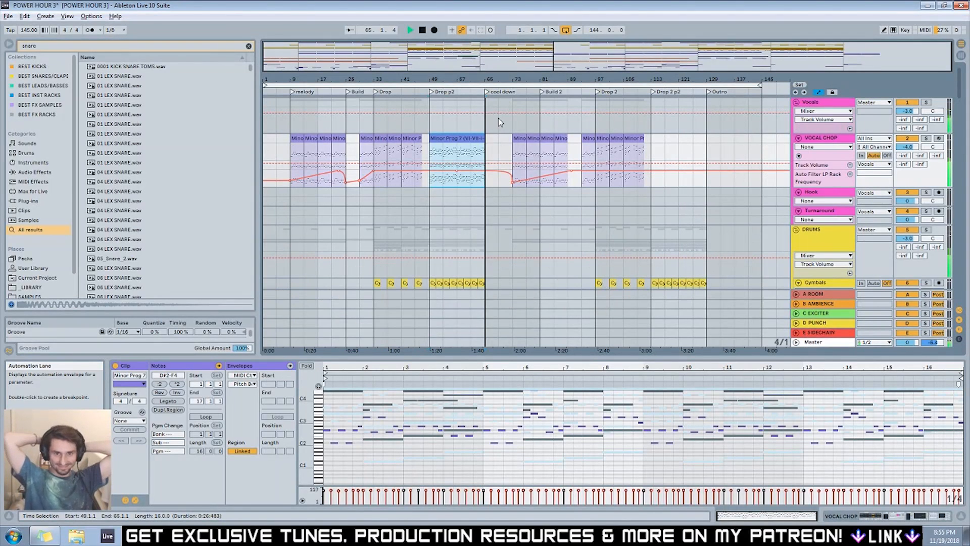
drag(474, 138, 697, 147)
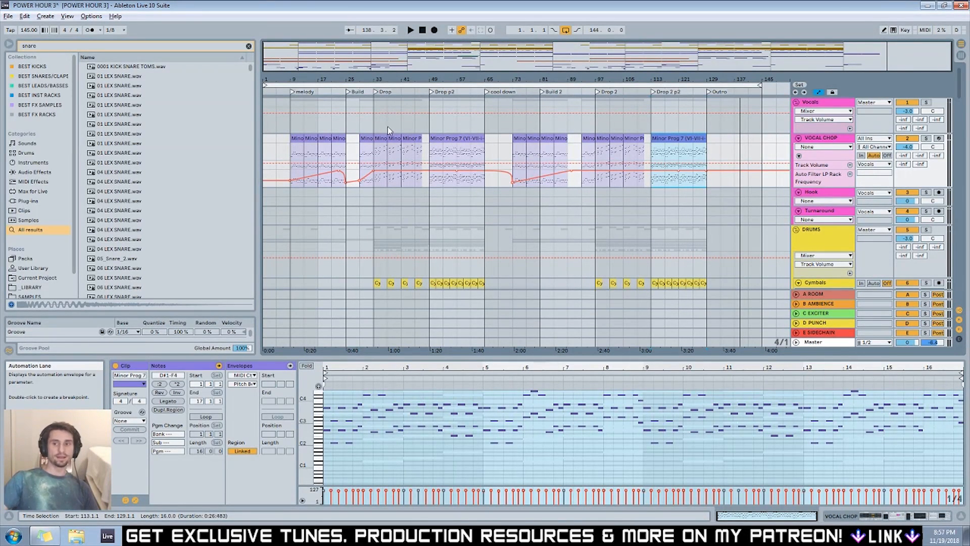
click(702, 124)
drag(703, 123, 277, 217)
click(274, 216)
scroll(354, 229, down, 10)
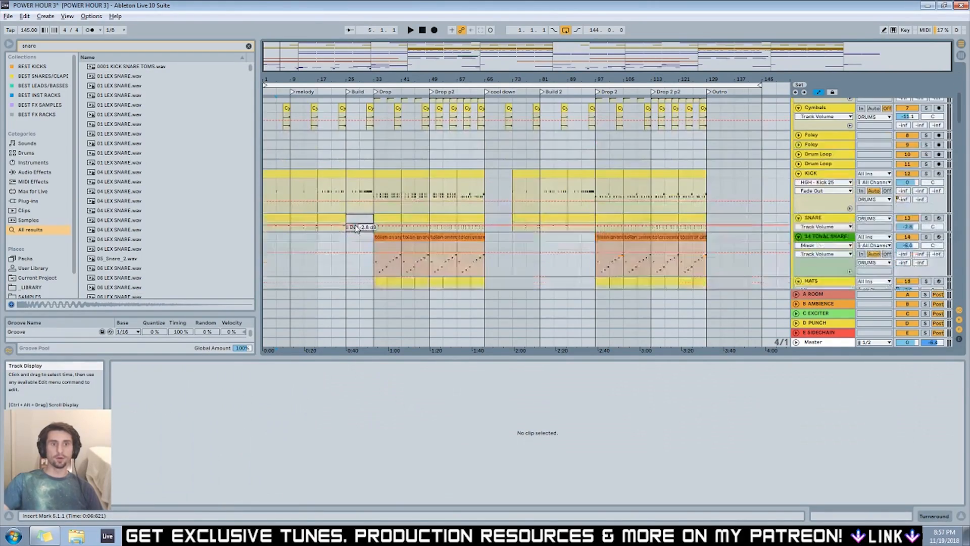
scroll(355, 228, down, 10)
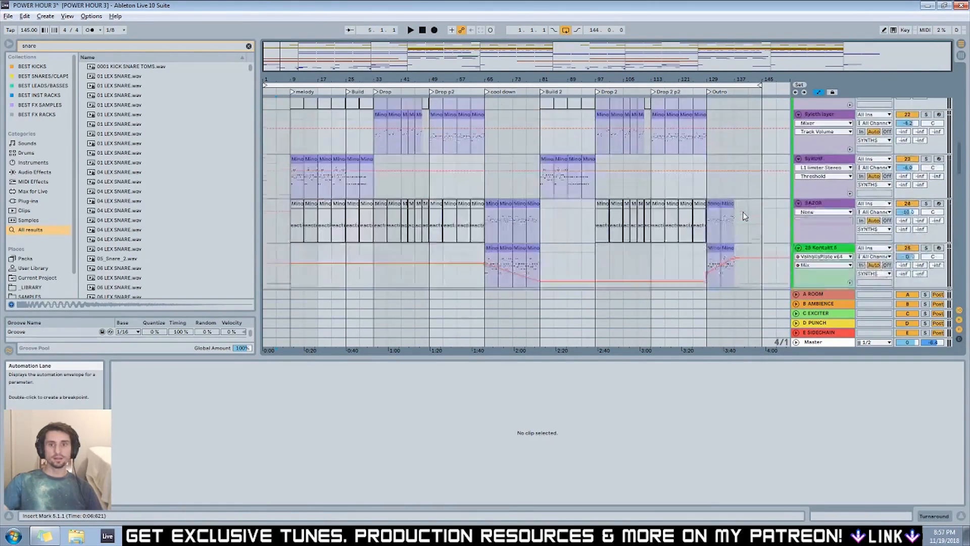
scroll(740, 226, down, 4)
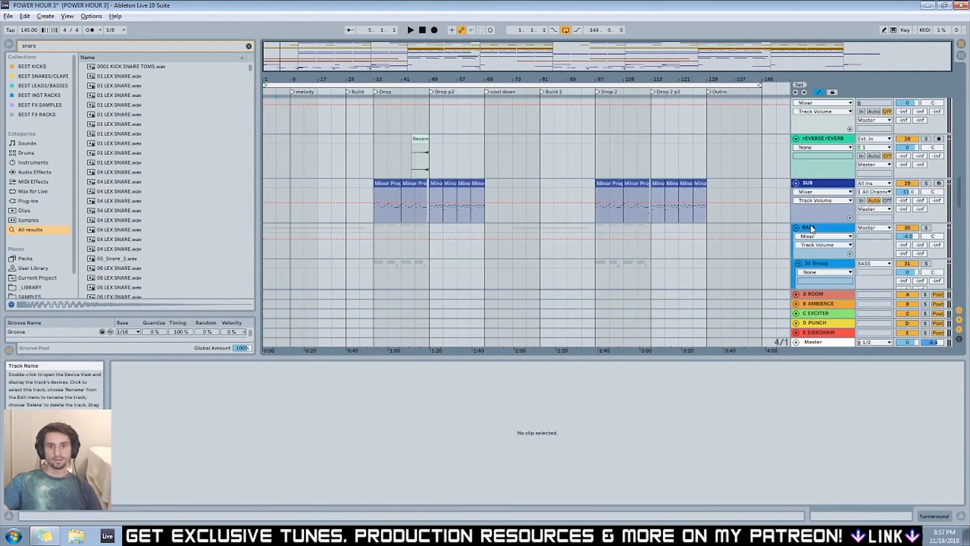